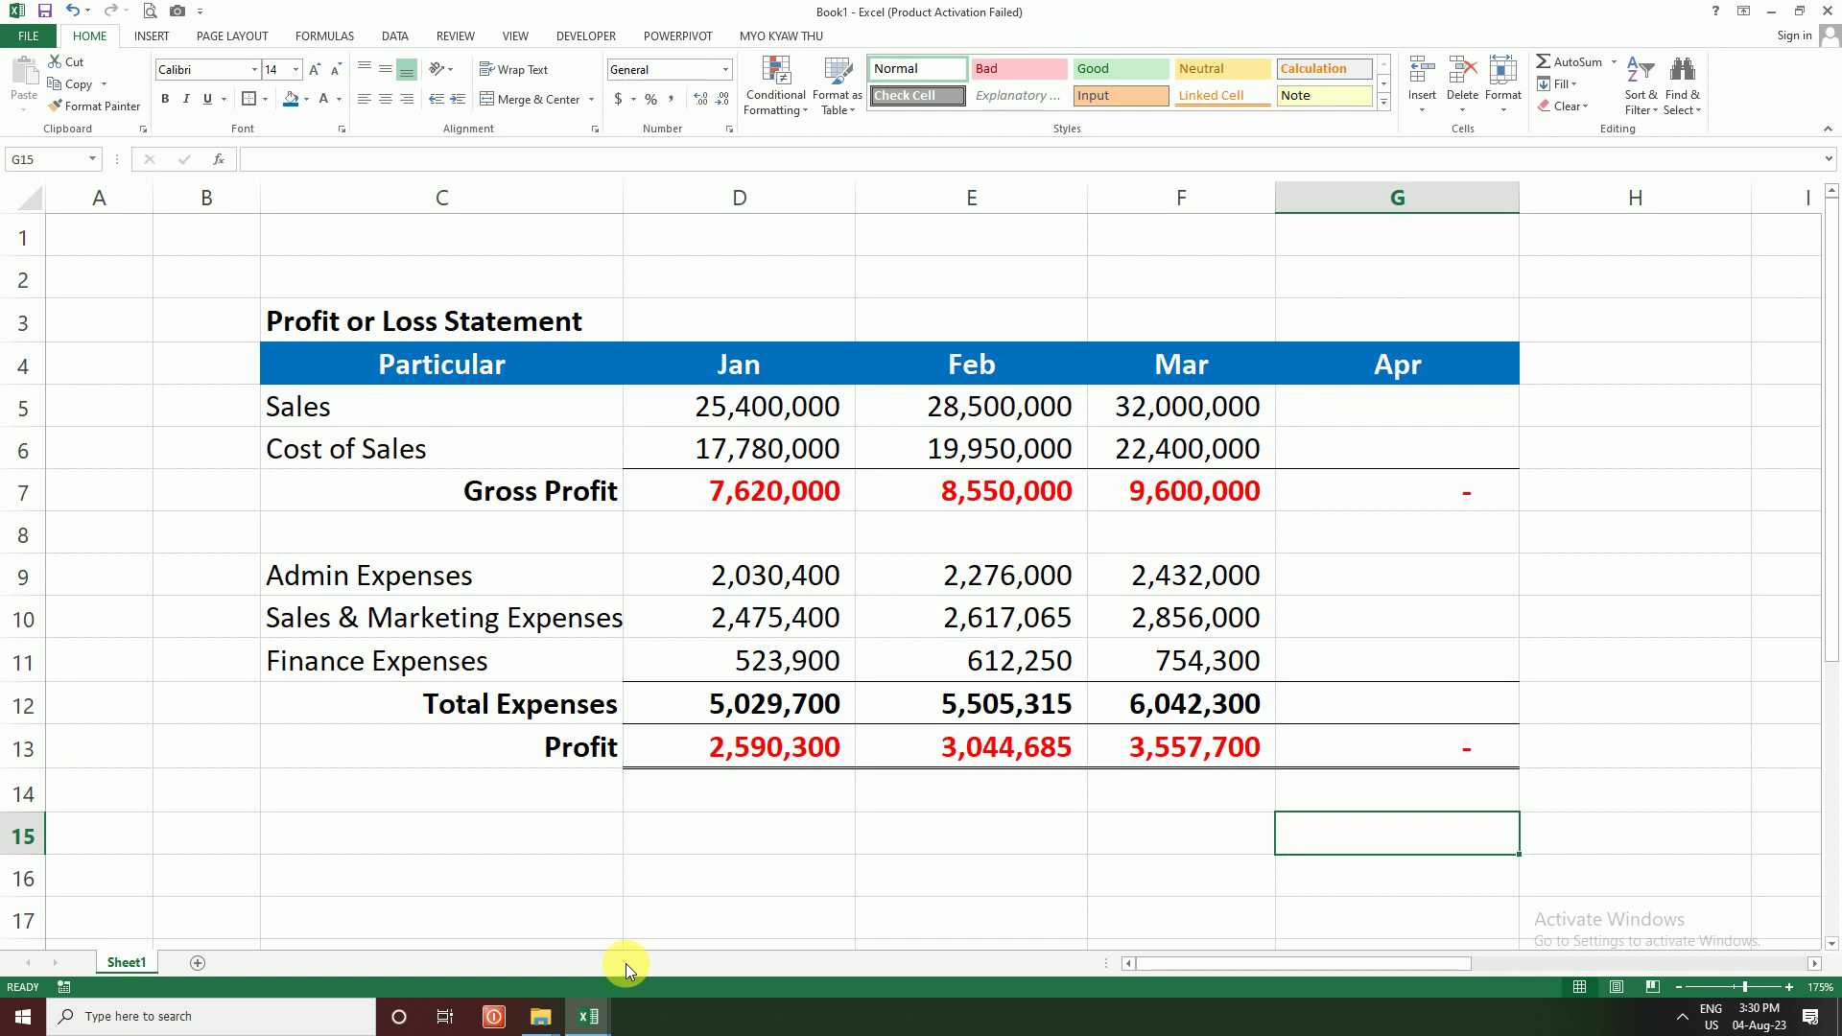
Step: Review the statement title, the Particular header and the Jan–Mar Sales figures
click(777, 574)
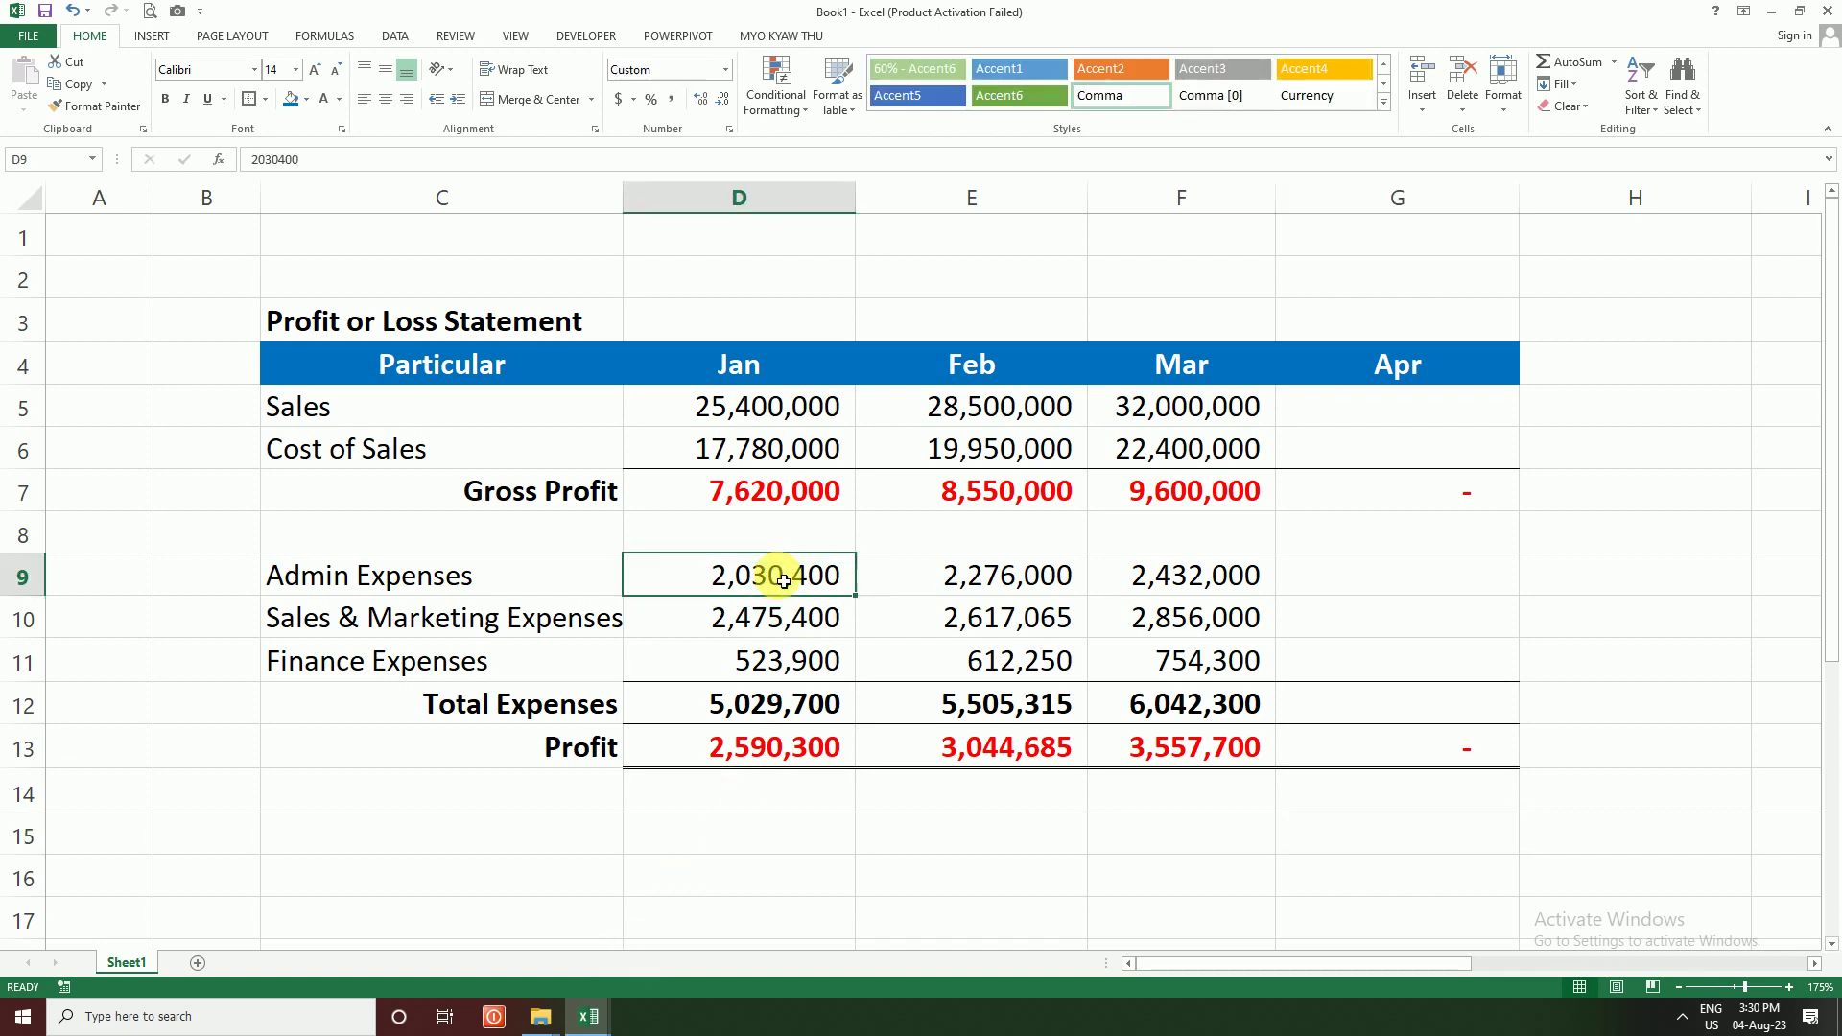
click(345, 320)
click(444, 370)
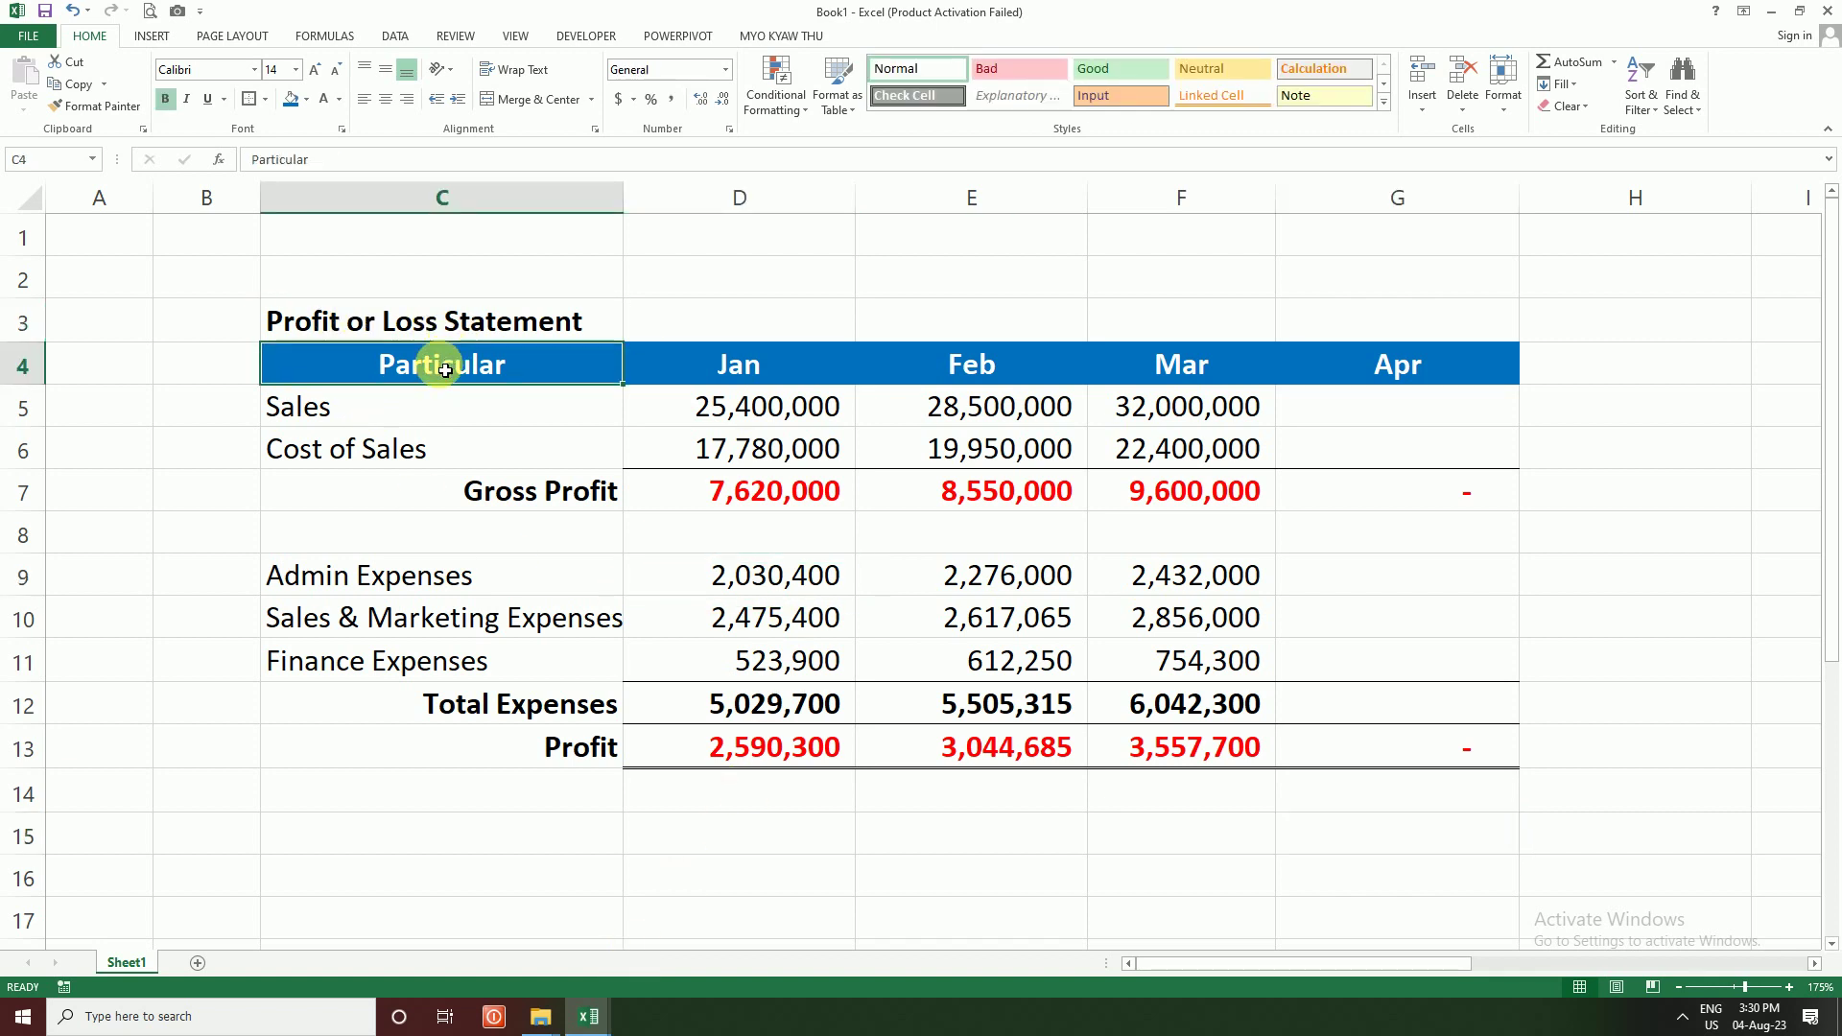
click(370, 417)
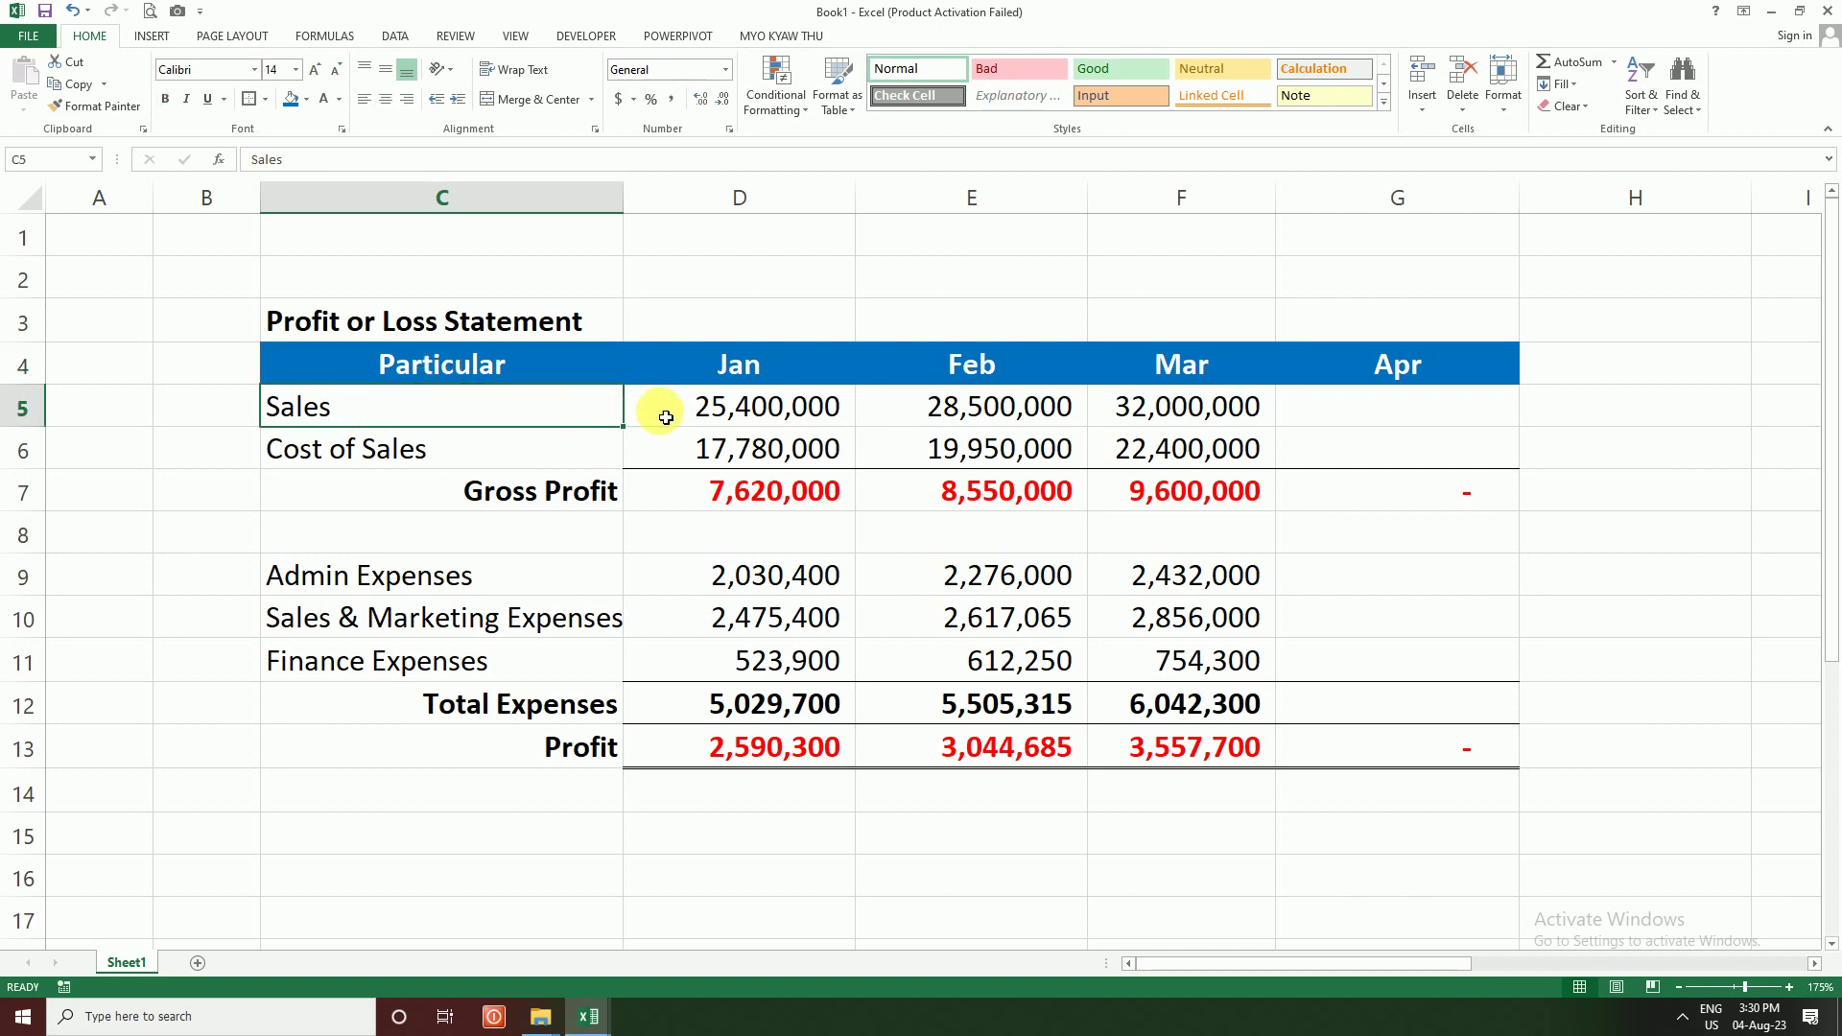
click(776, 403)
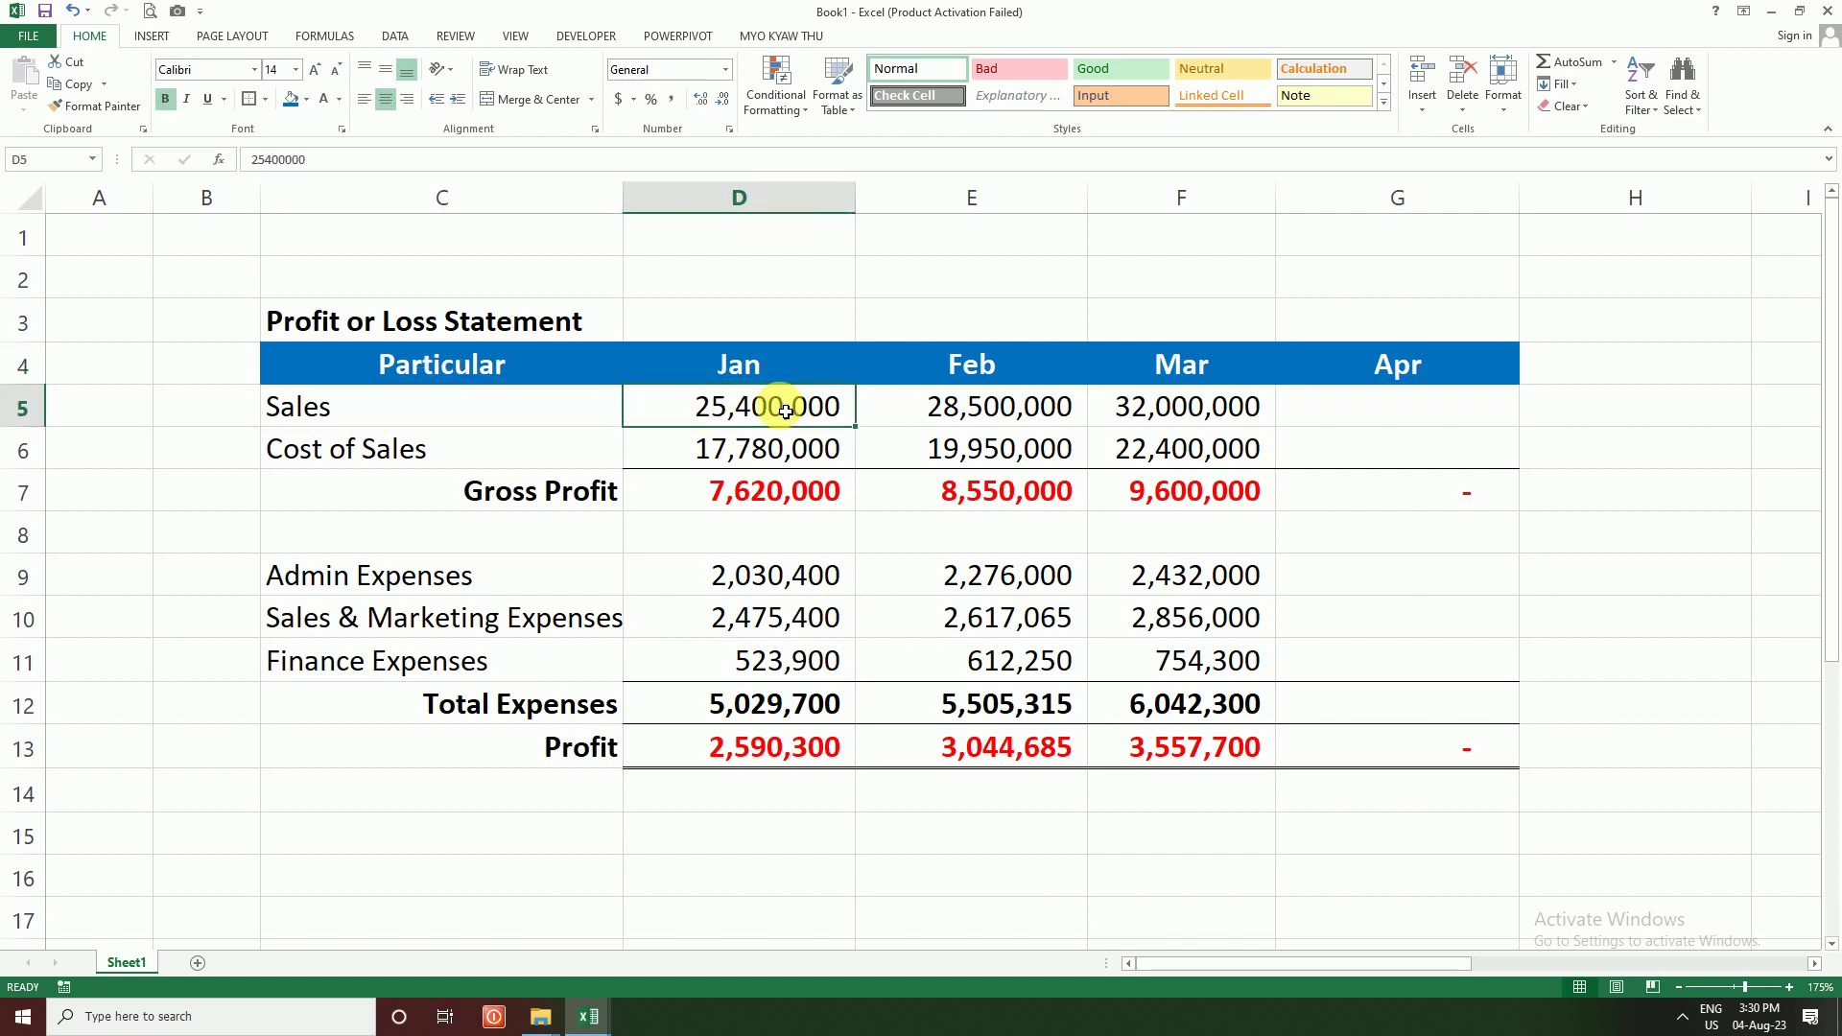
click(922, 379)
click(986, 403)
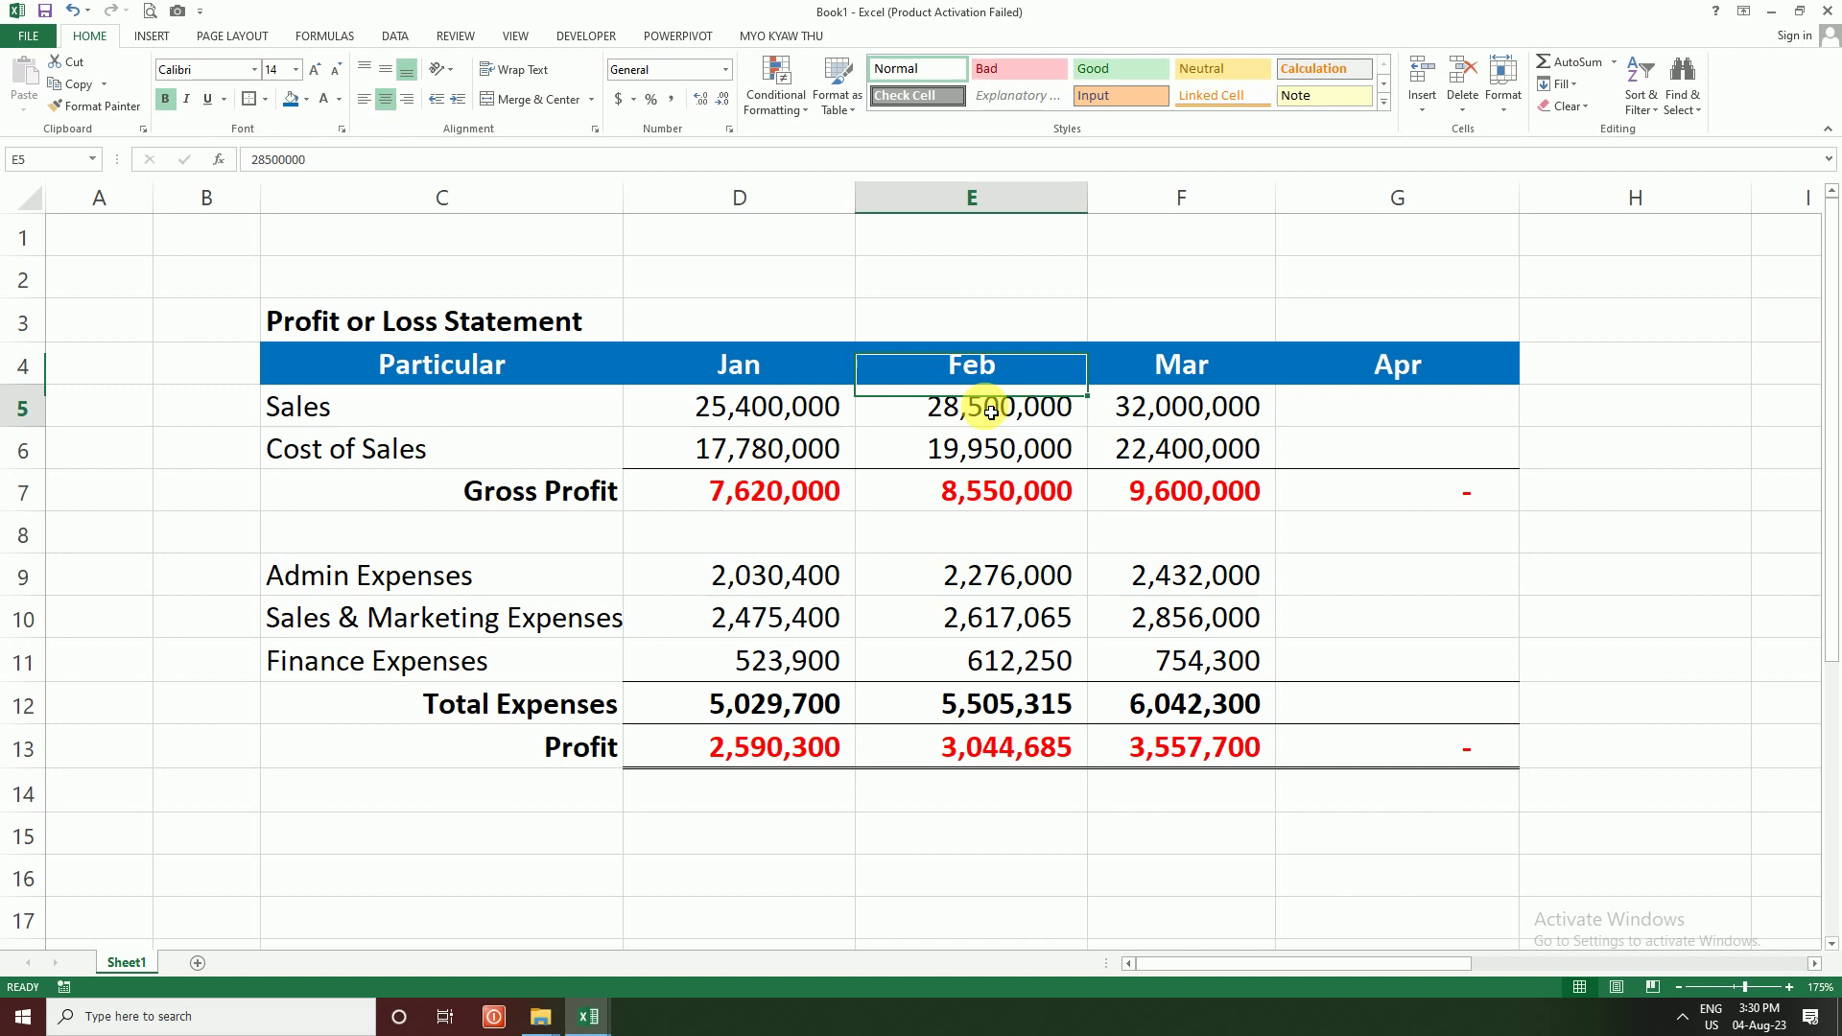
click(1171, 383)
click(1172, 404)
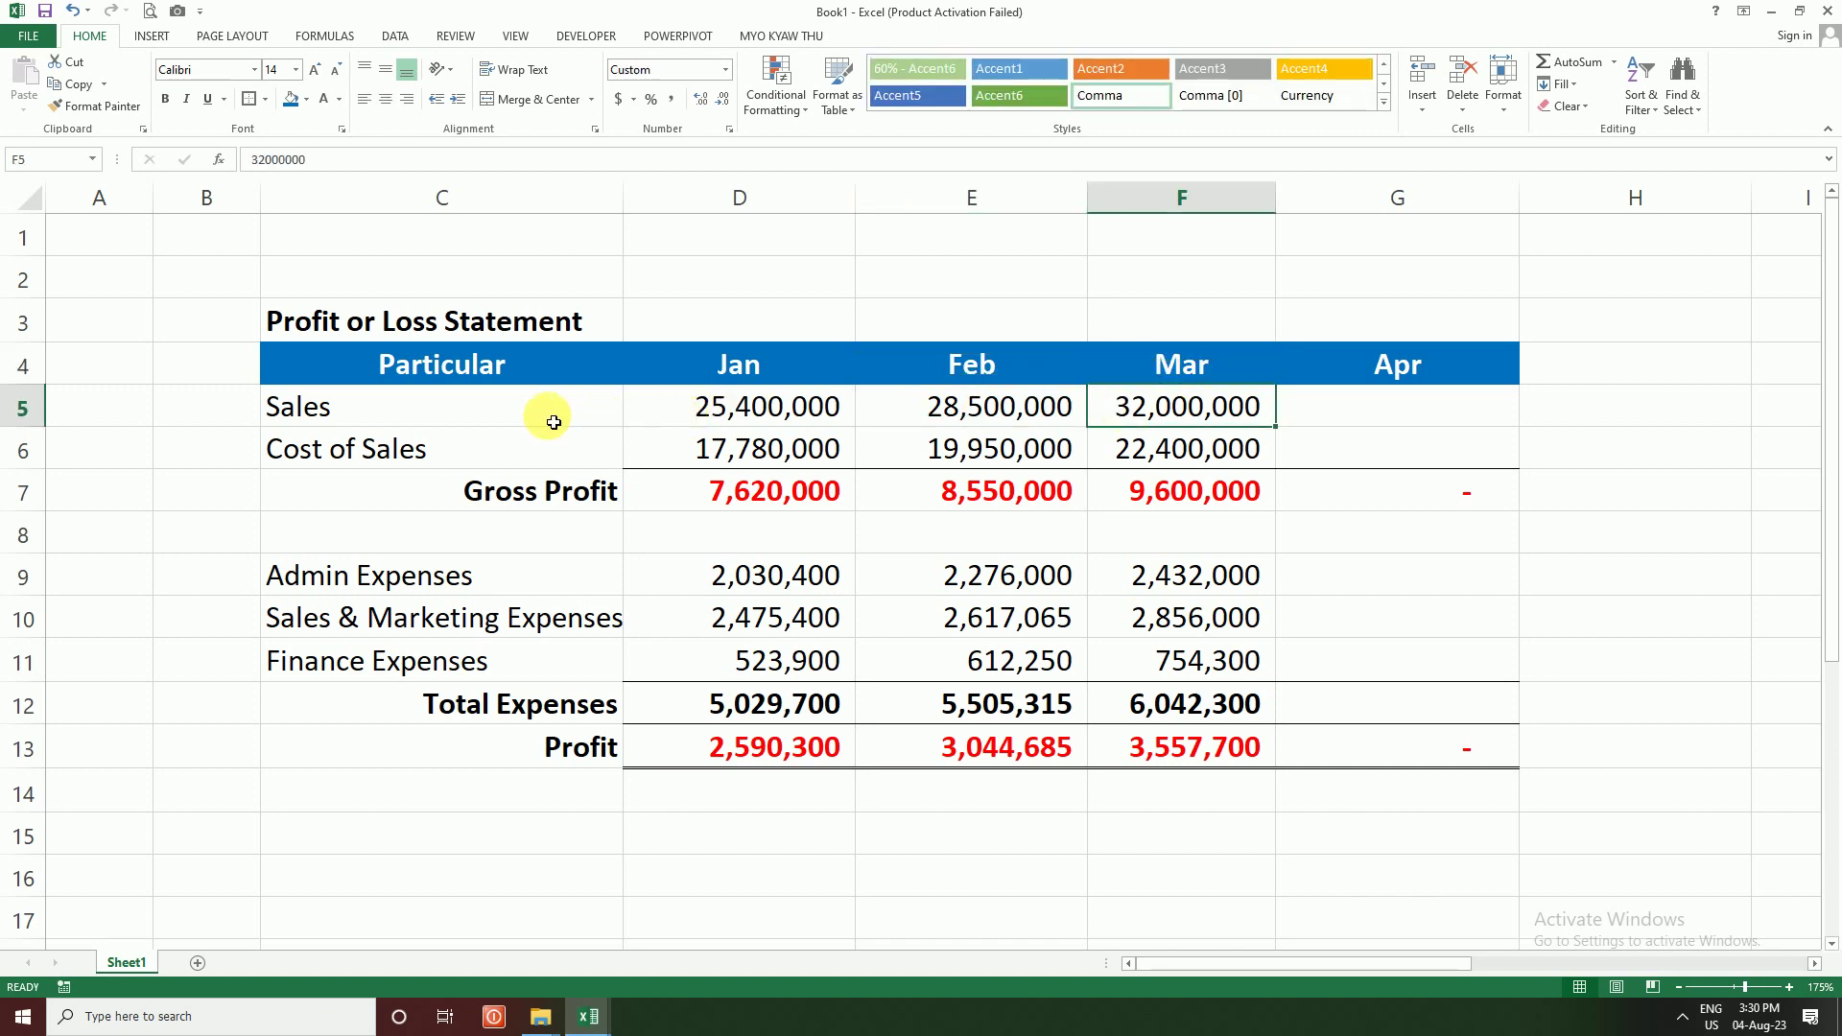
Step: Trace the Sales, Cost of Sales and Gross Profit rows, checking the Jan Gross Profit formula
drag(542, 413, 1074, 413)
drag(518, 451, 1130, 451)
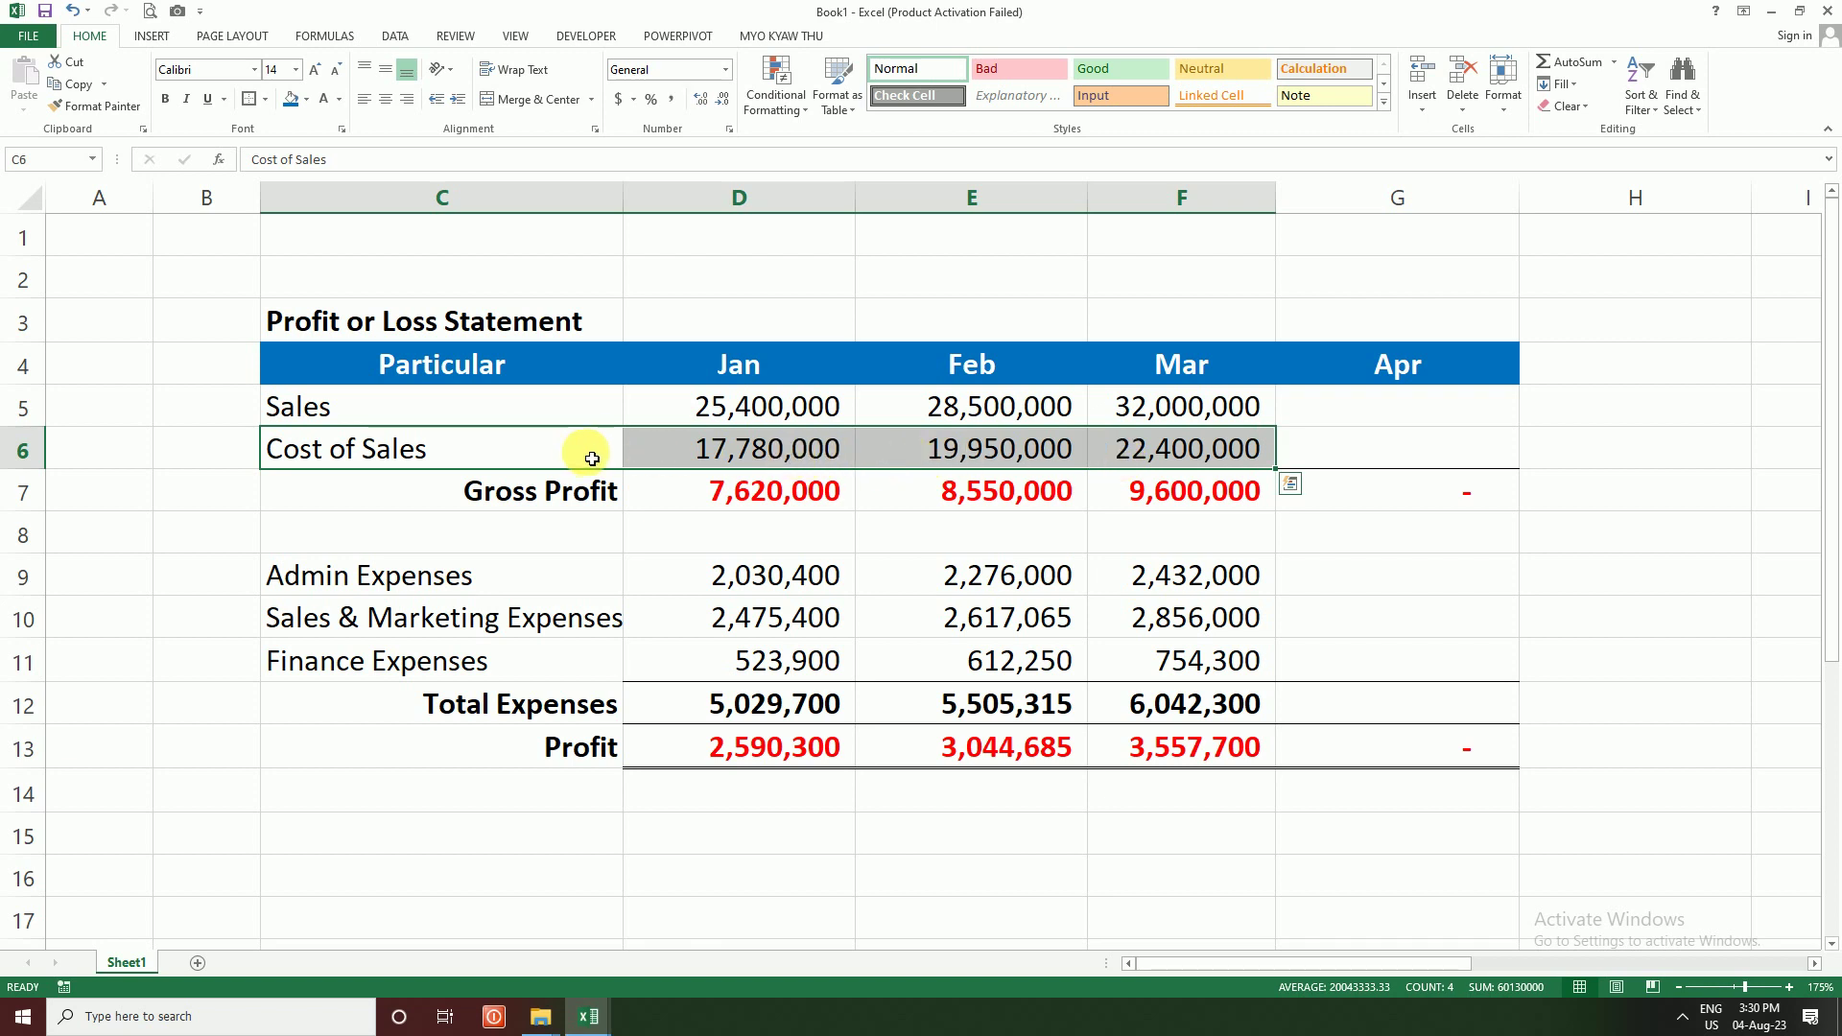
click(758, 413)
click(772, 451)
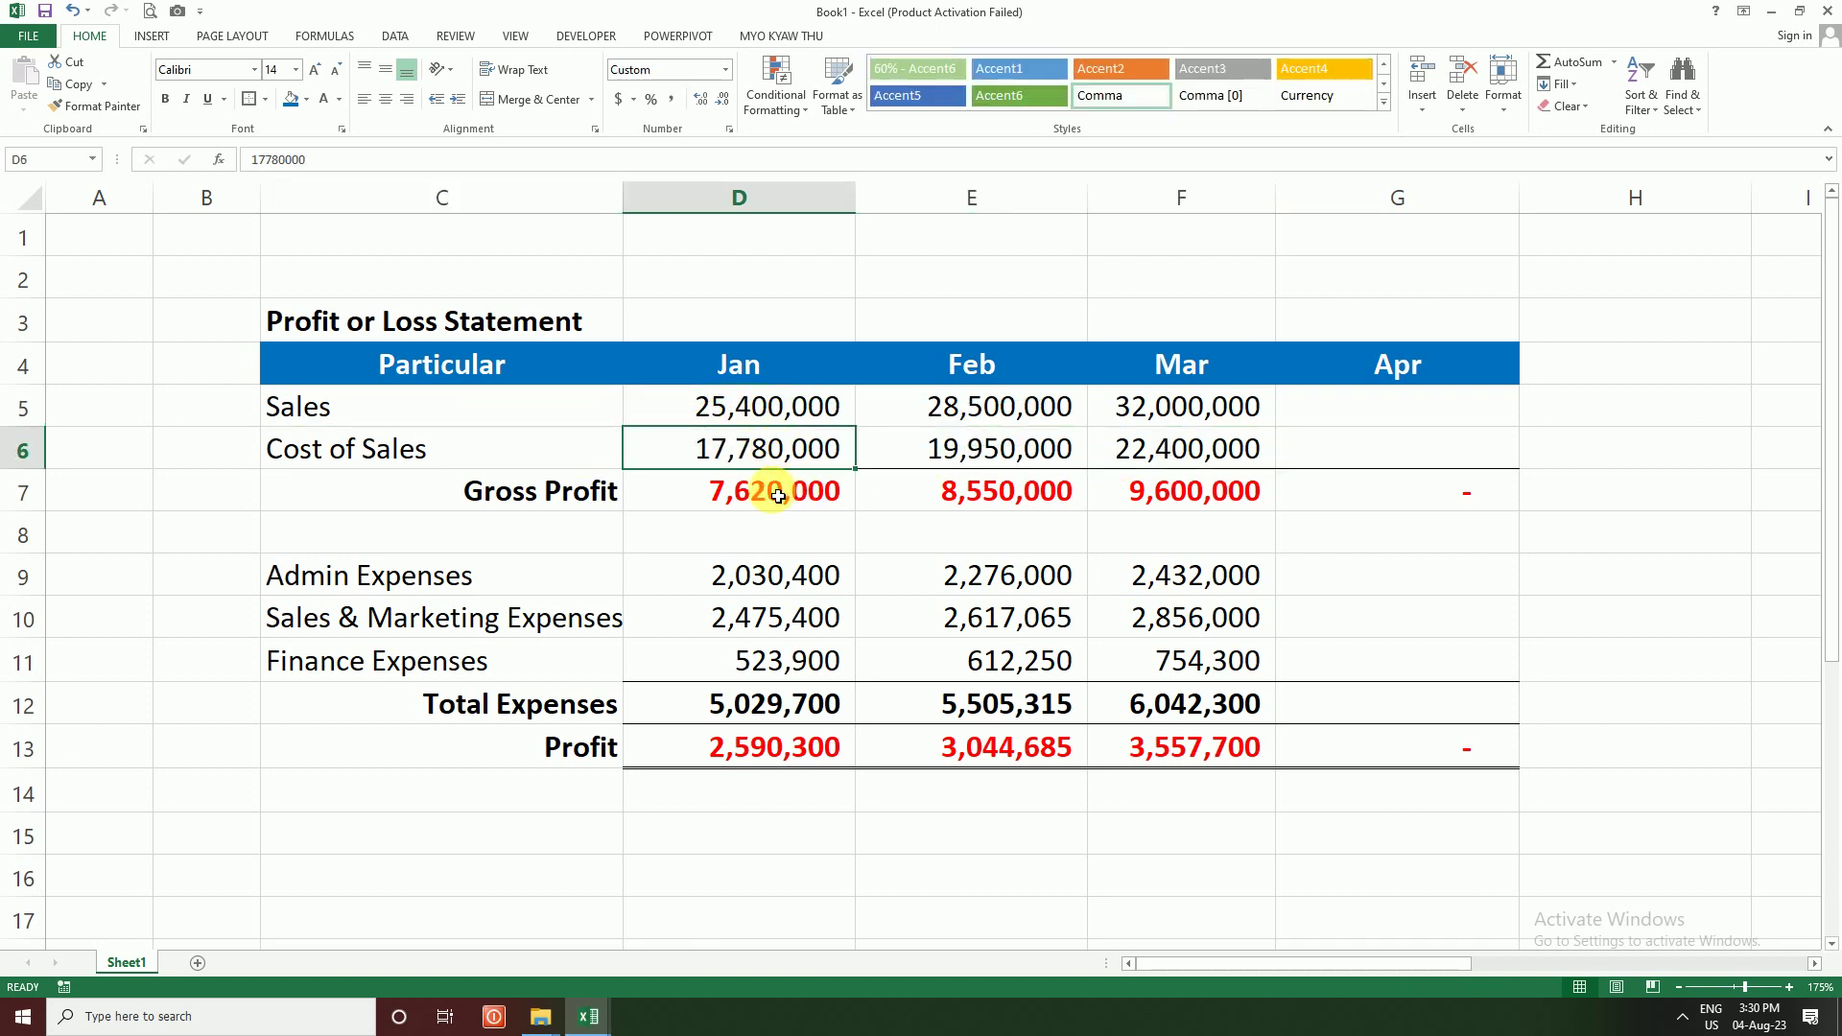
click(773, 493)
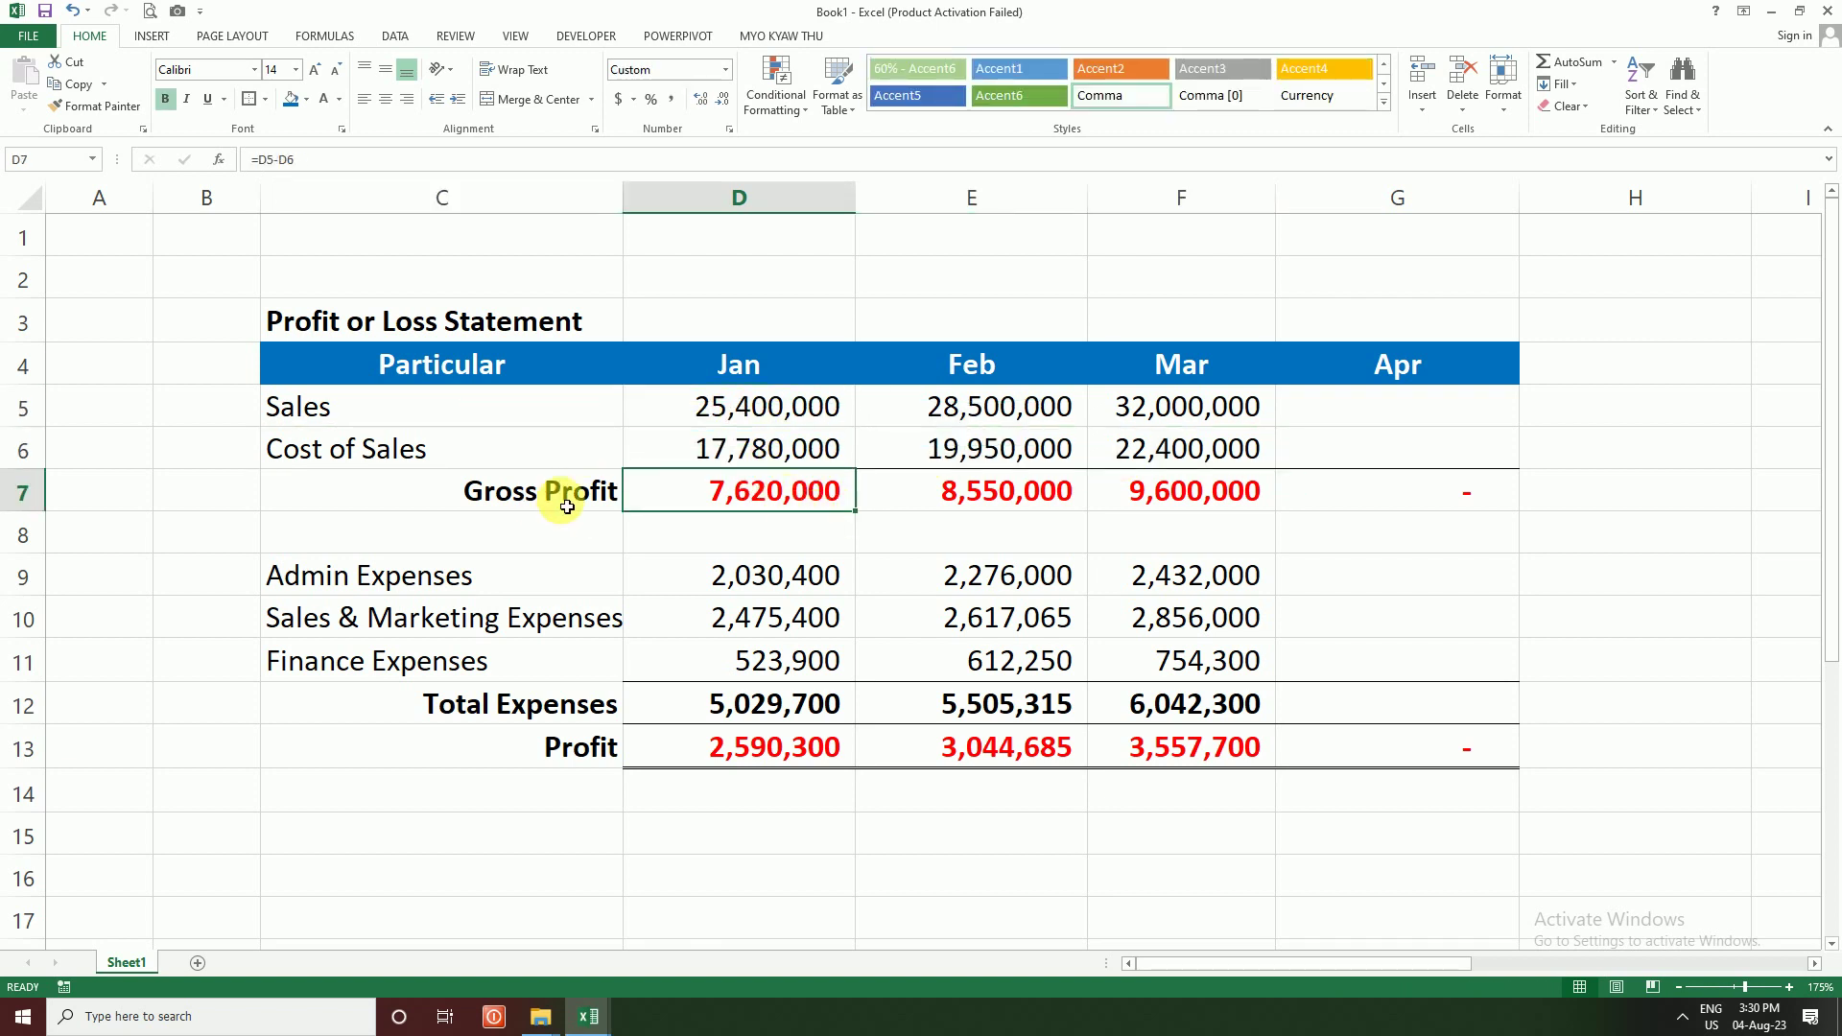
drag(576, 492, 1116, 507)
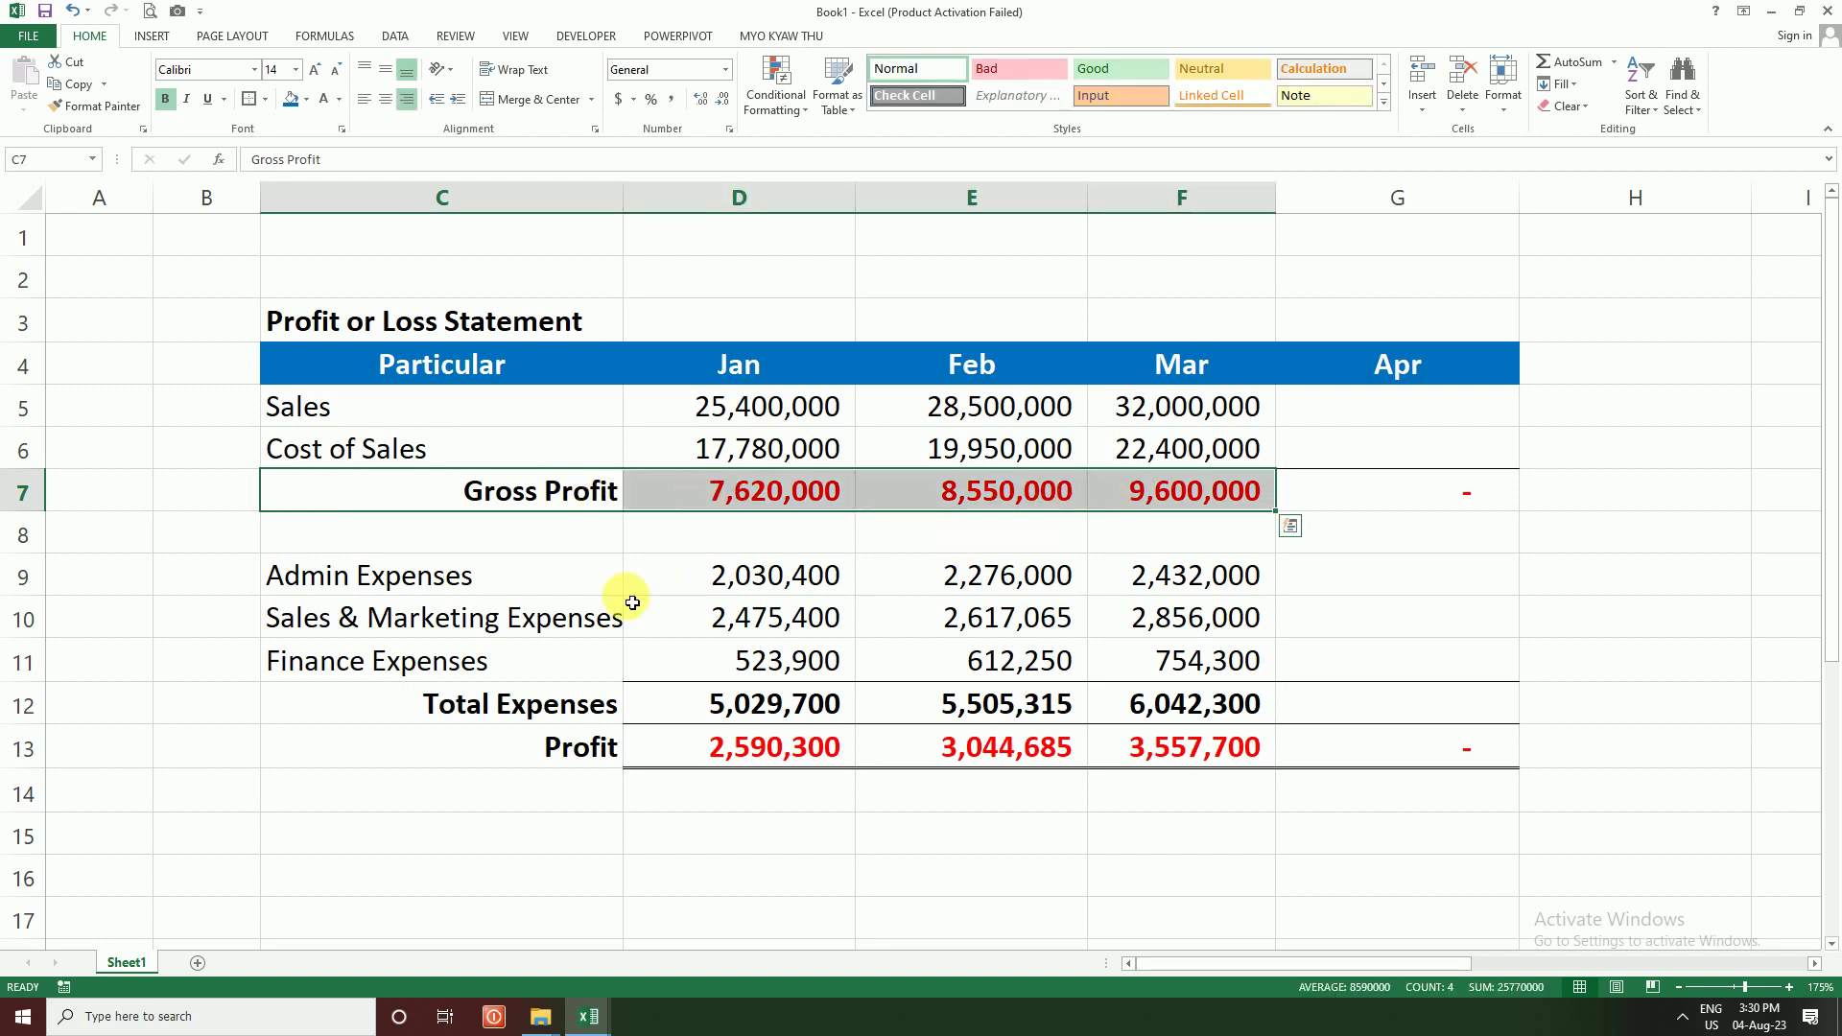
click(802, 509)
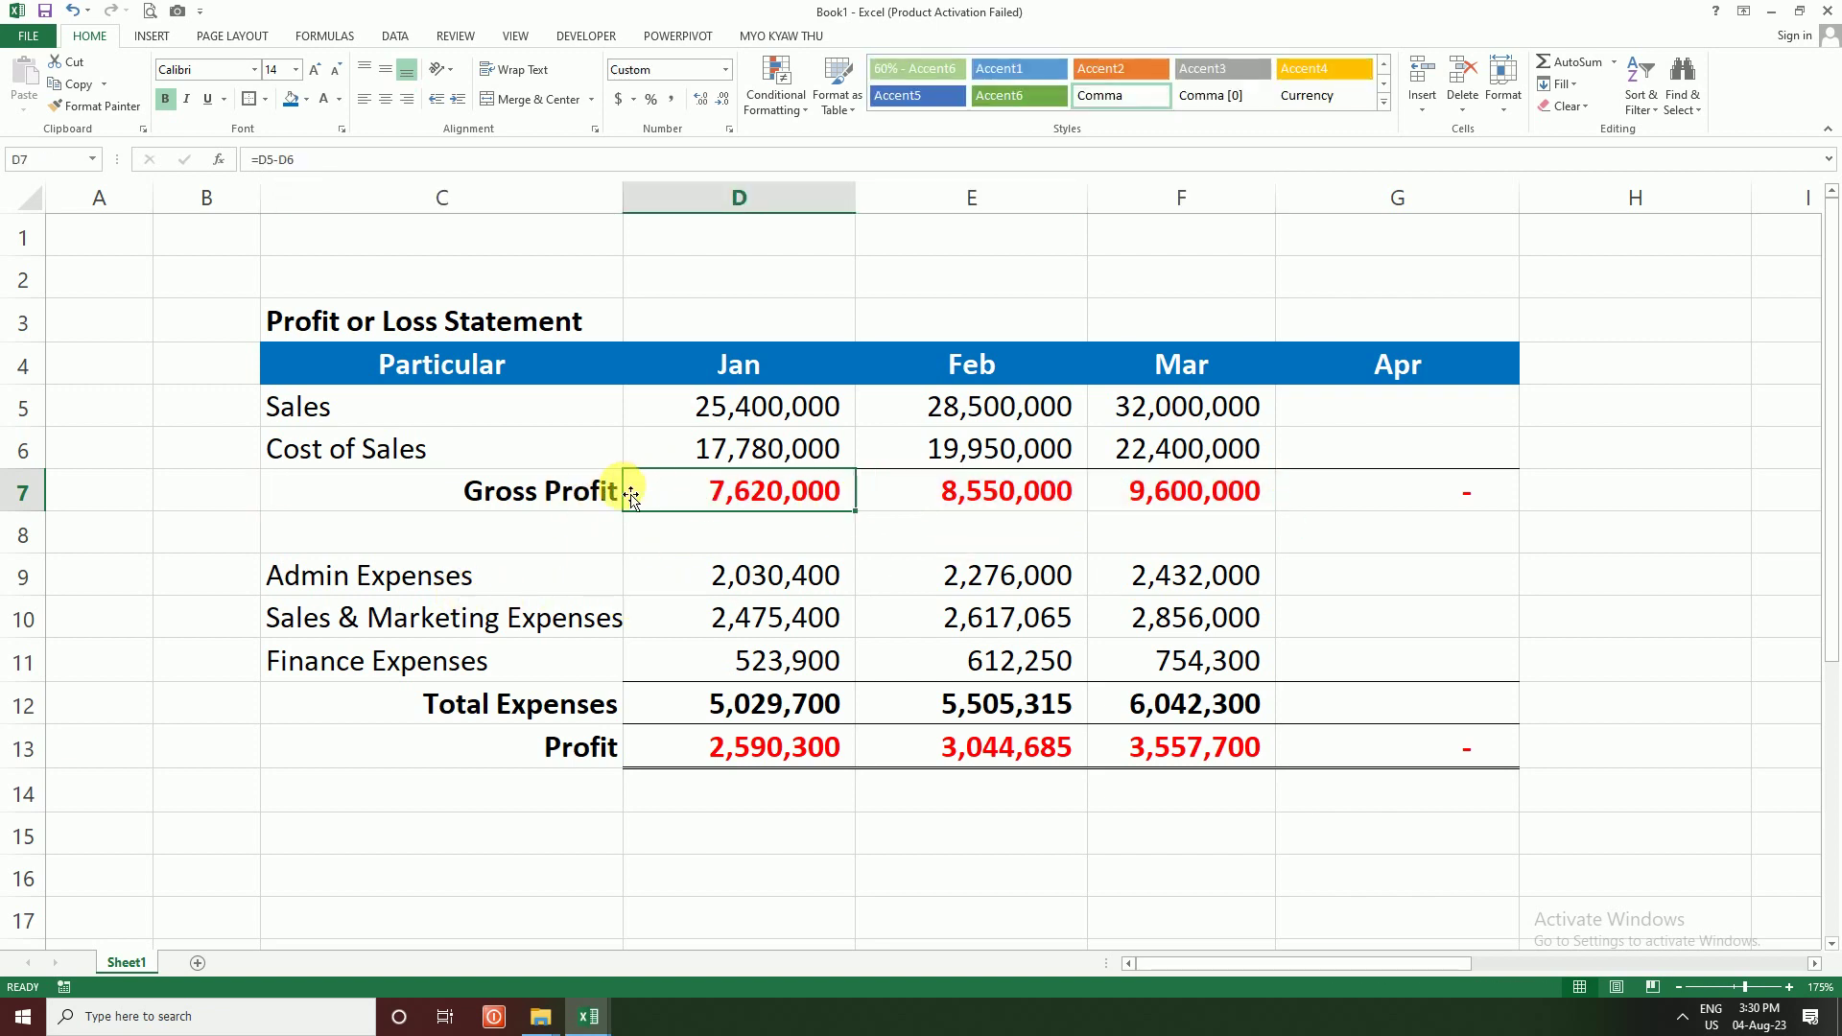
Step: Check the Admin, Sales & Marketing and Finance Expenses values for Jan, Feb and Mar
click(418, 585)
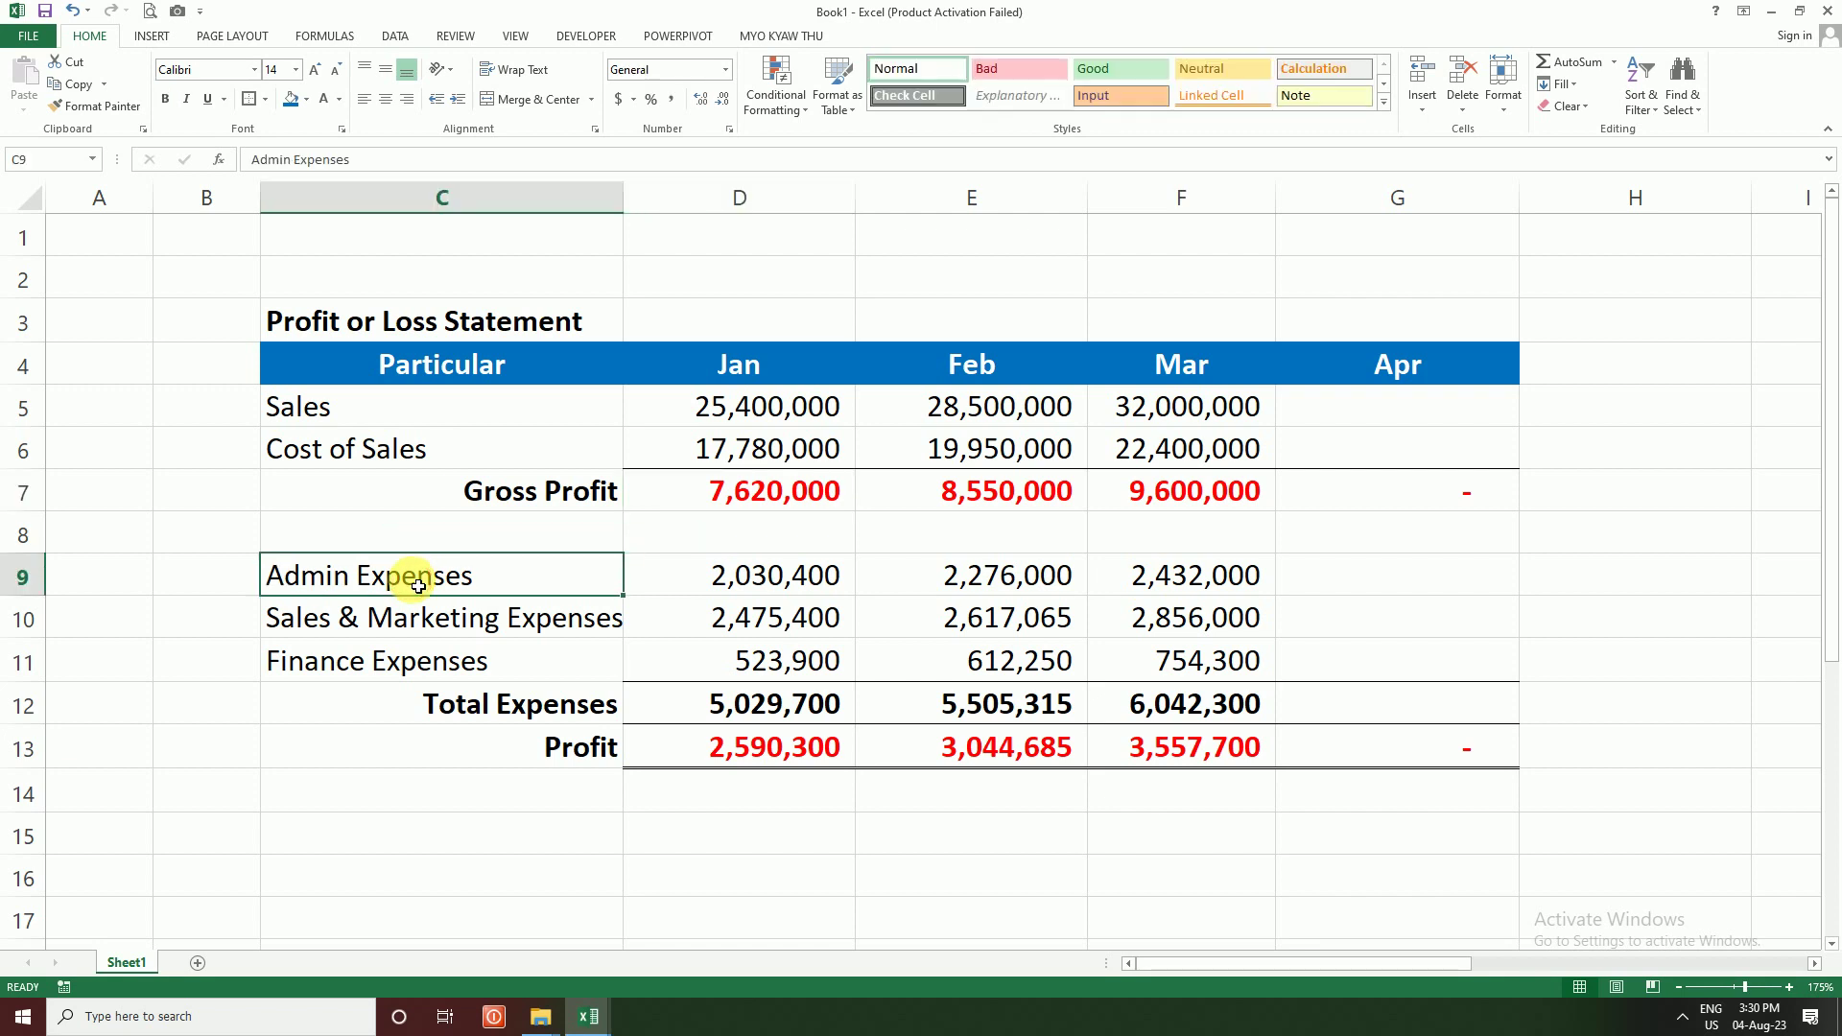
click(513, 619)
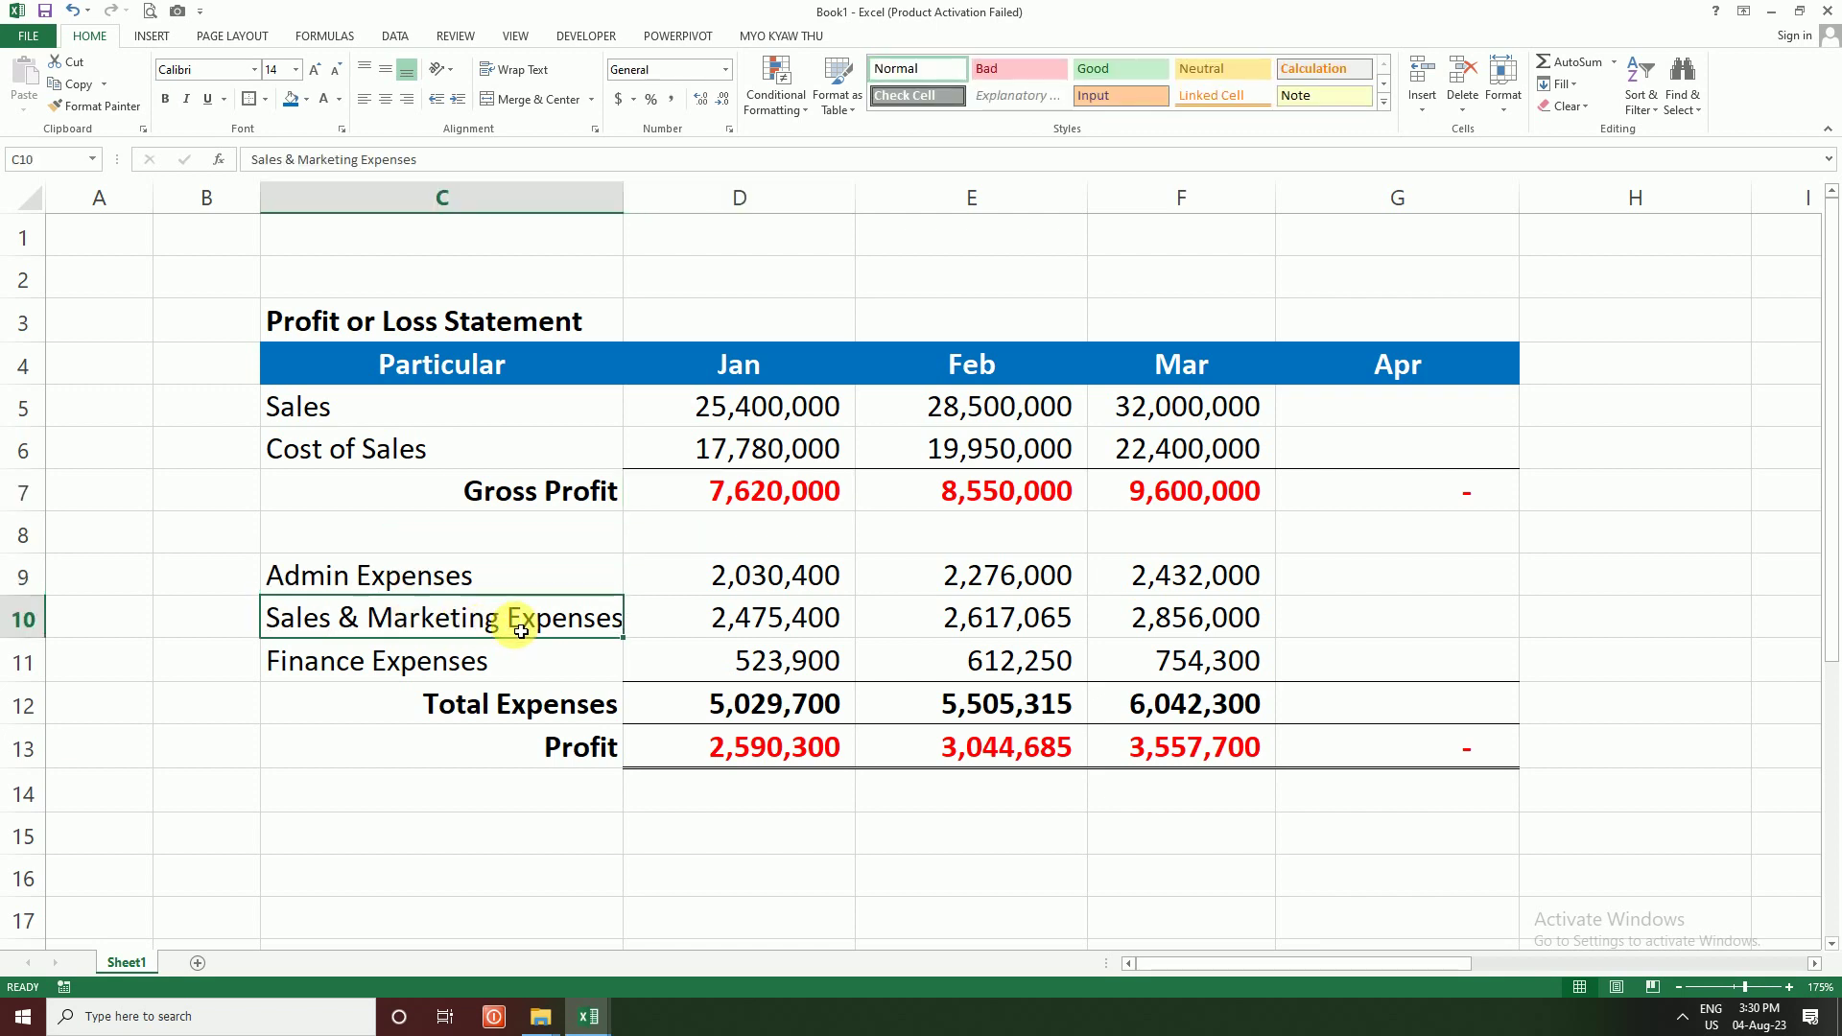
click(432, 666)
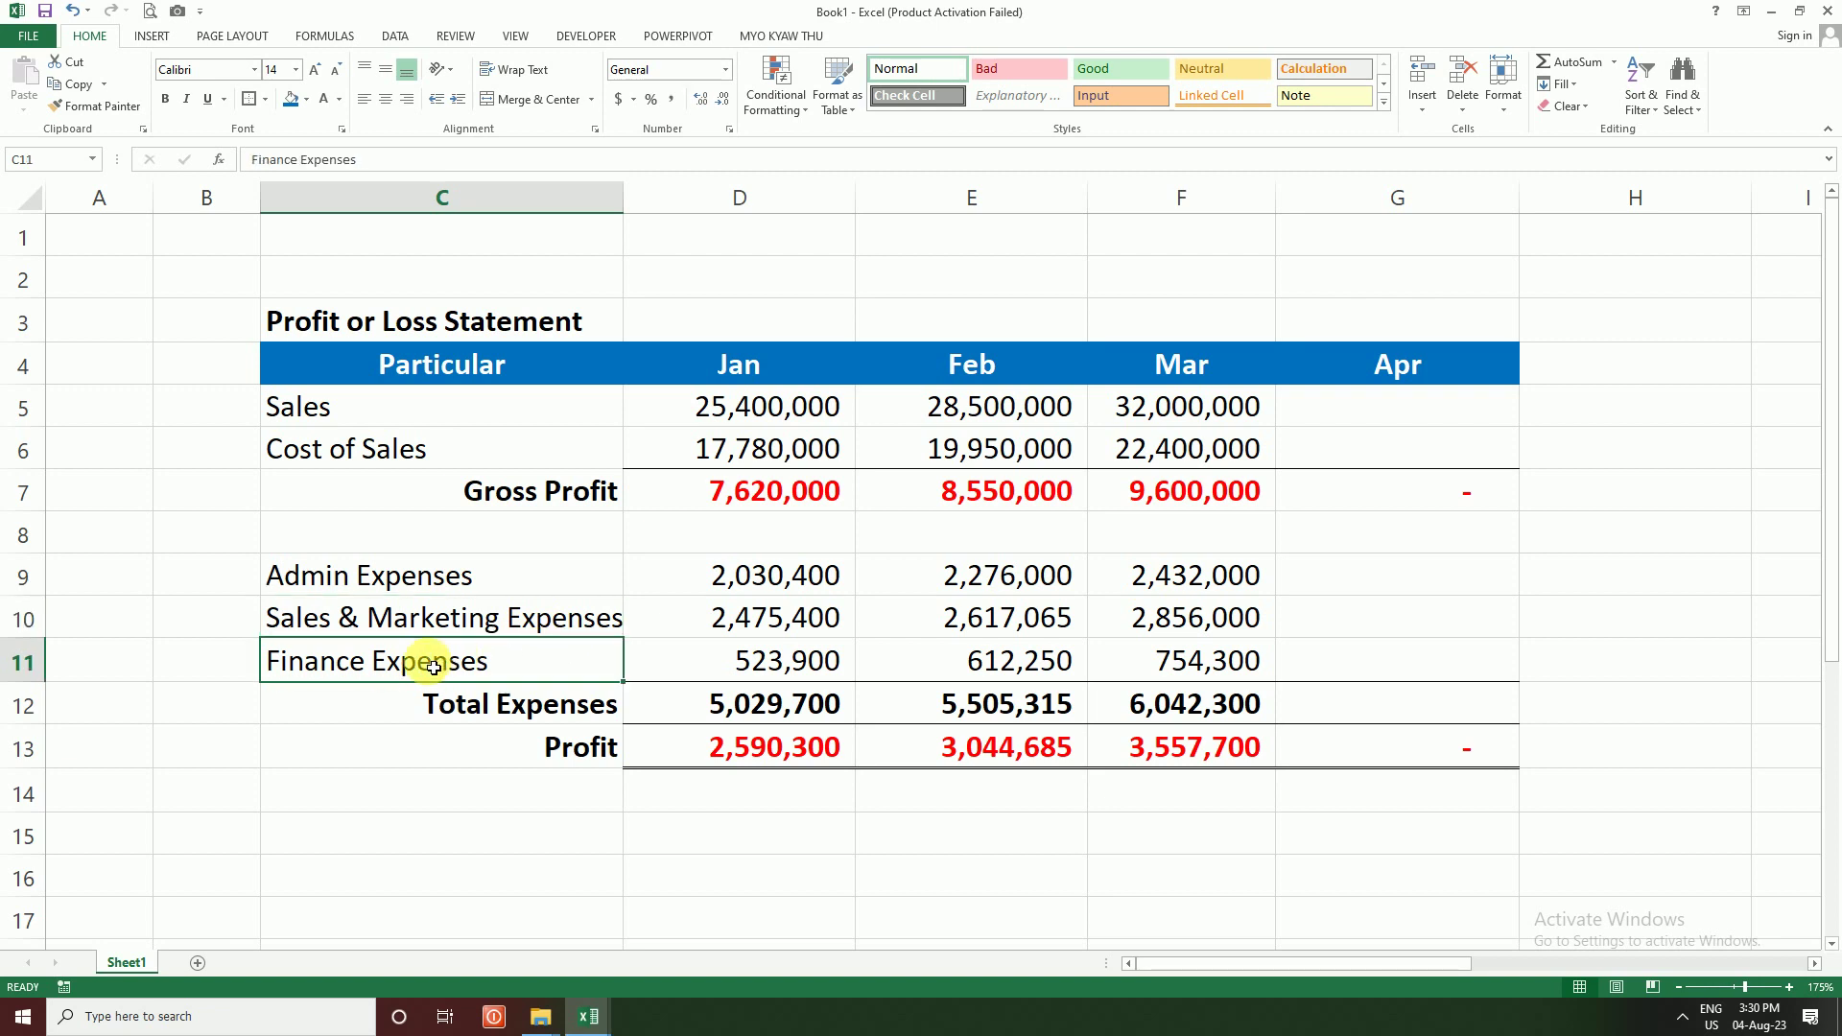
click(767, 581)
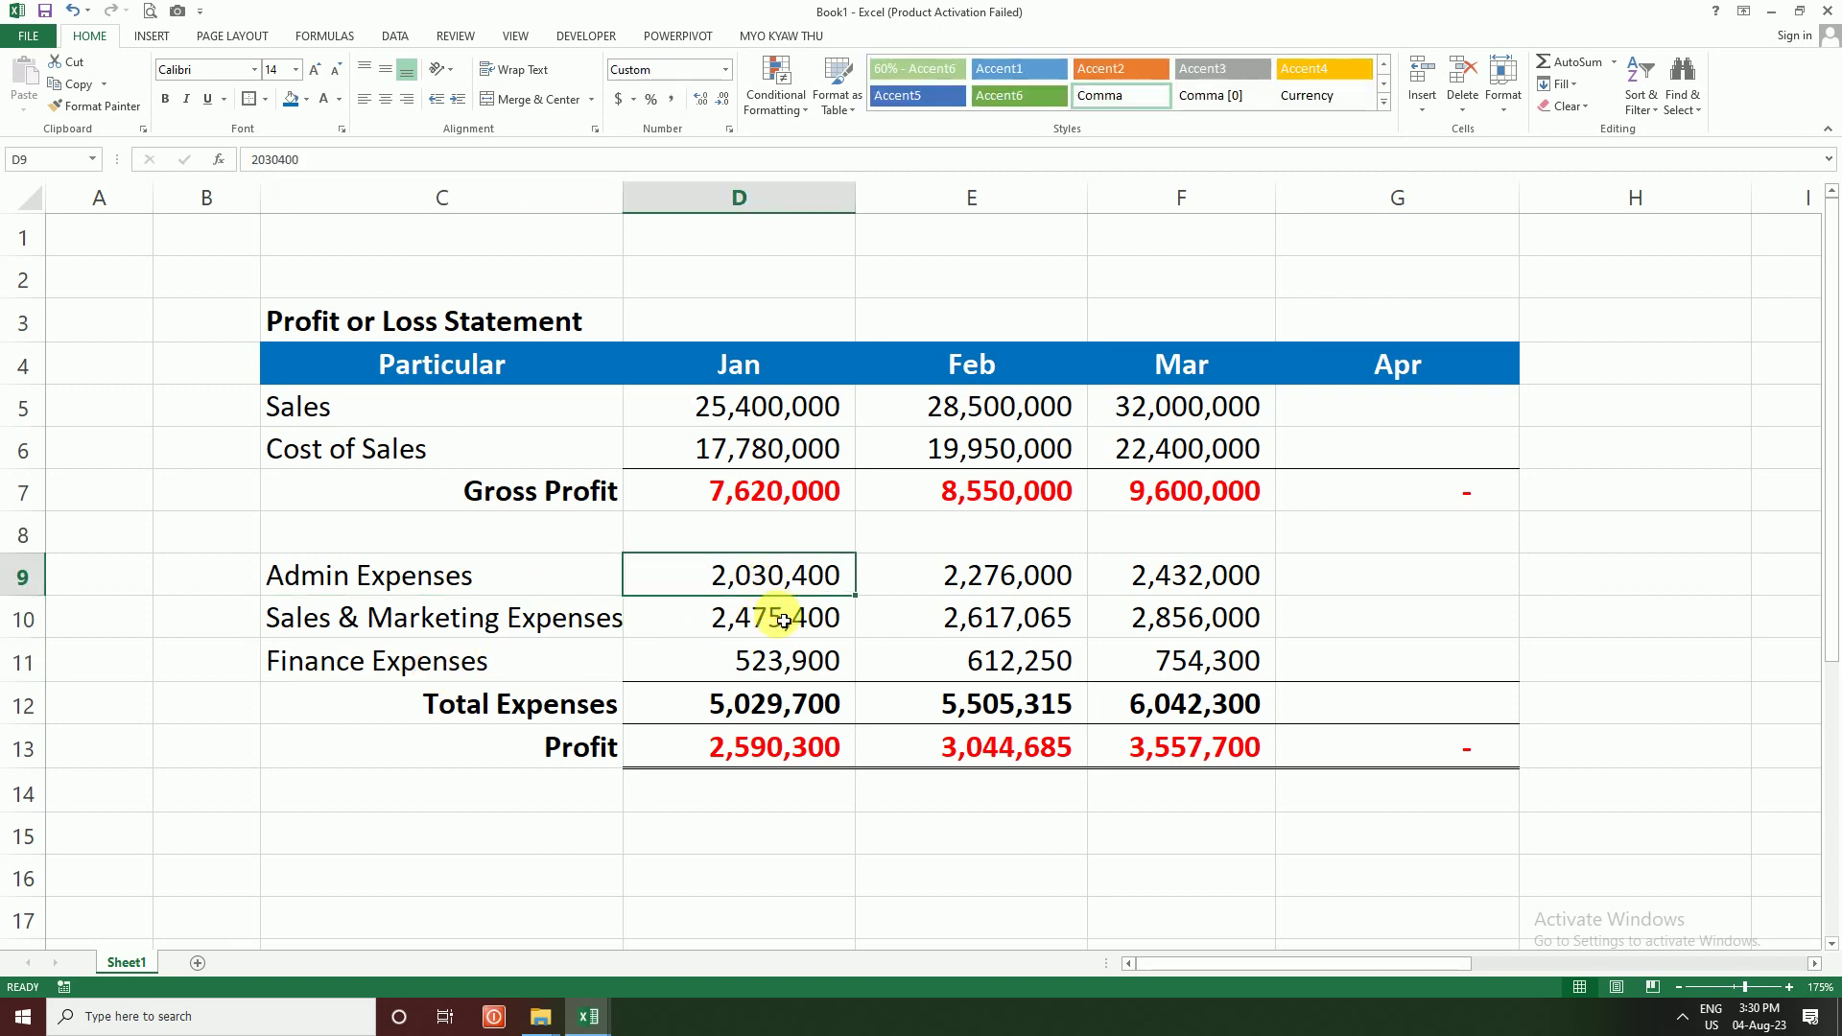
click(772, 622)
click(787, 669)
click(979, 580)
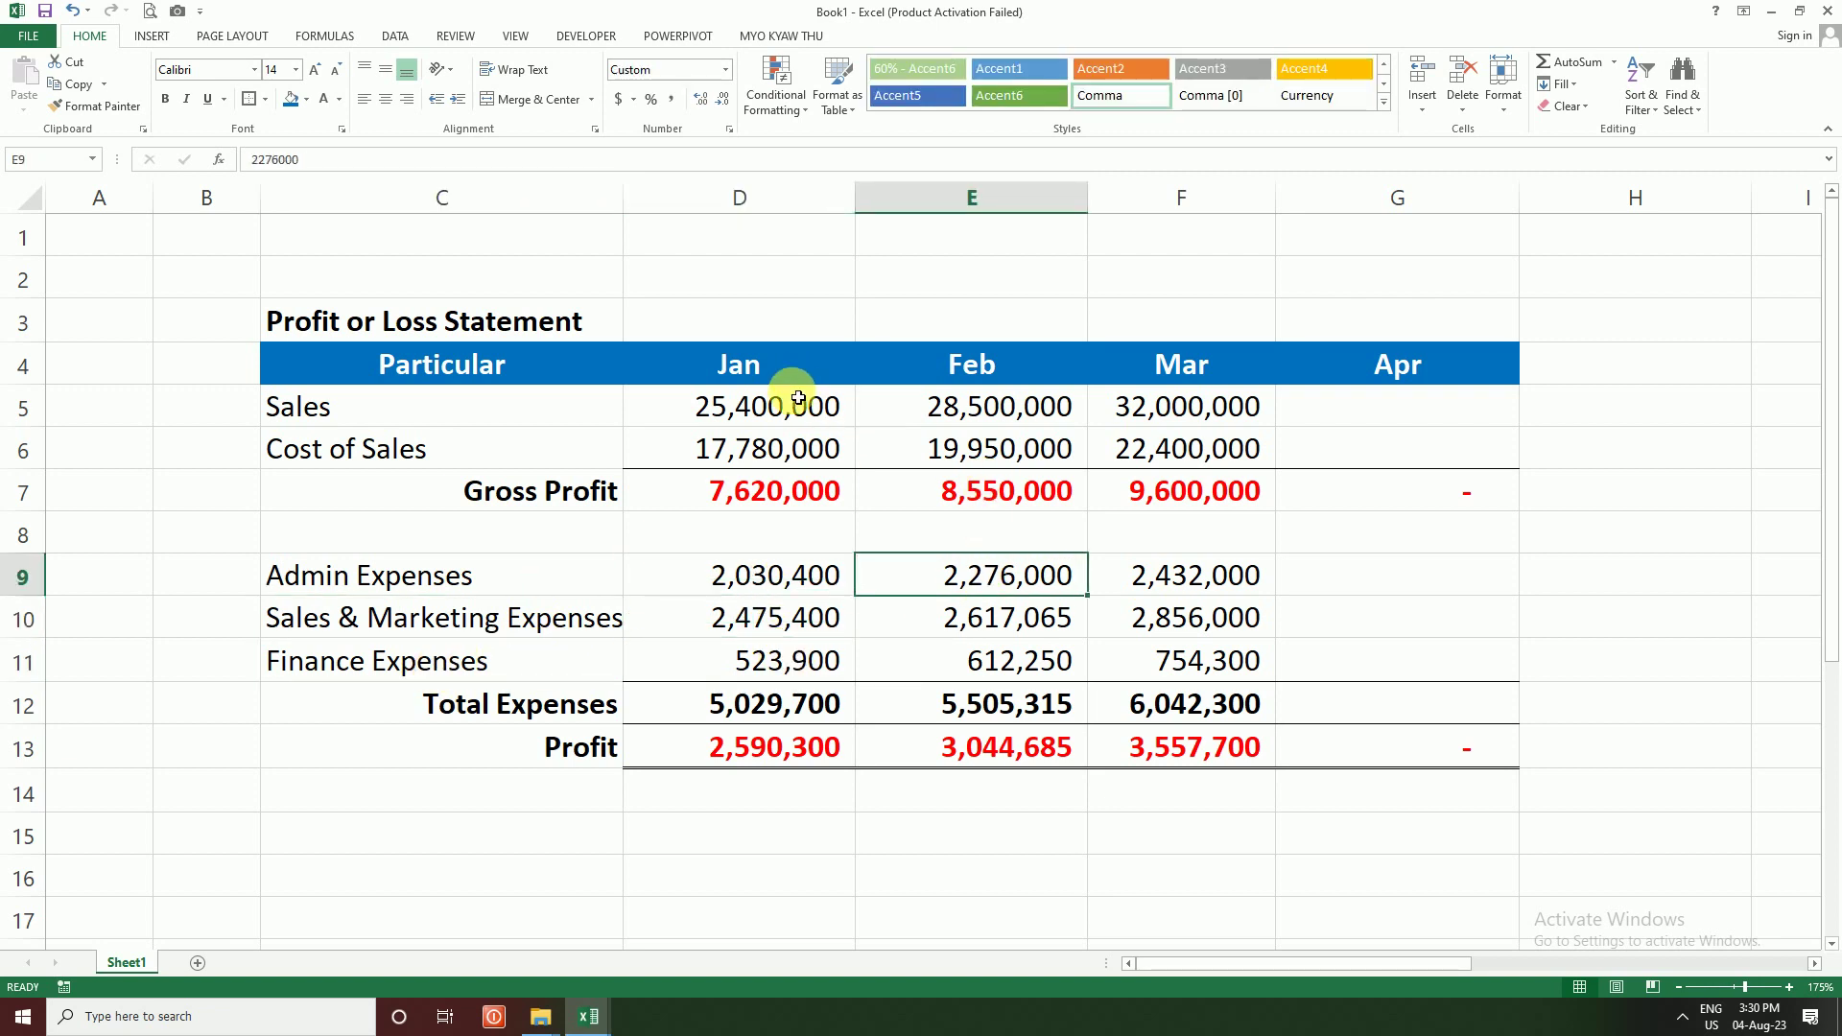
click(1007, 624)
click(1029, 665)
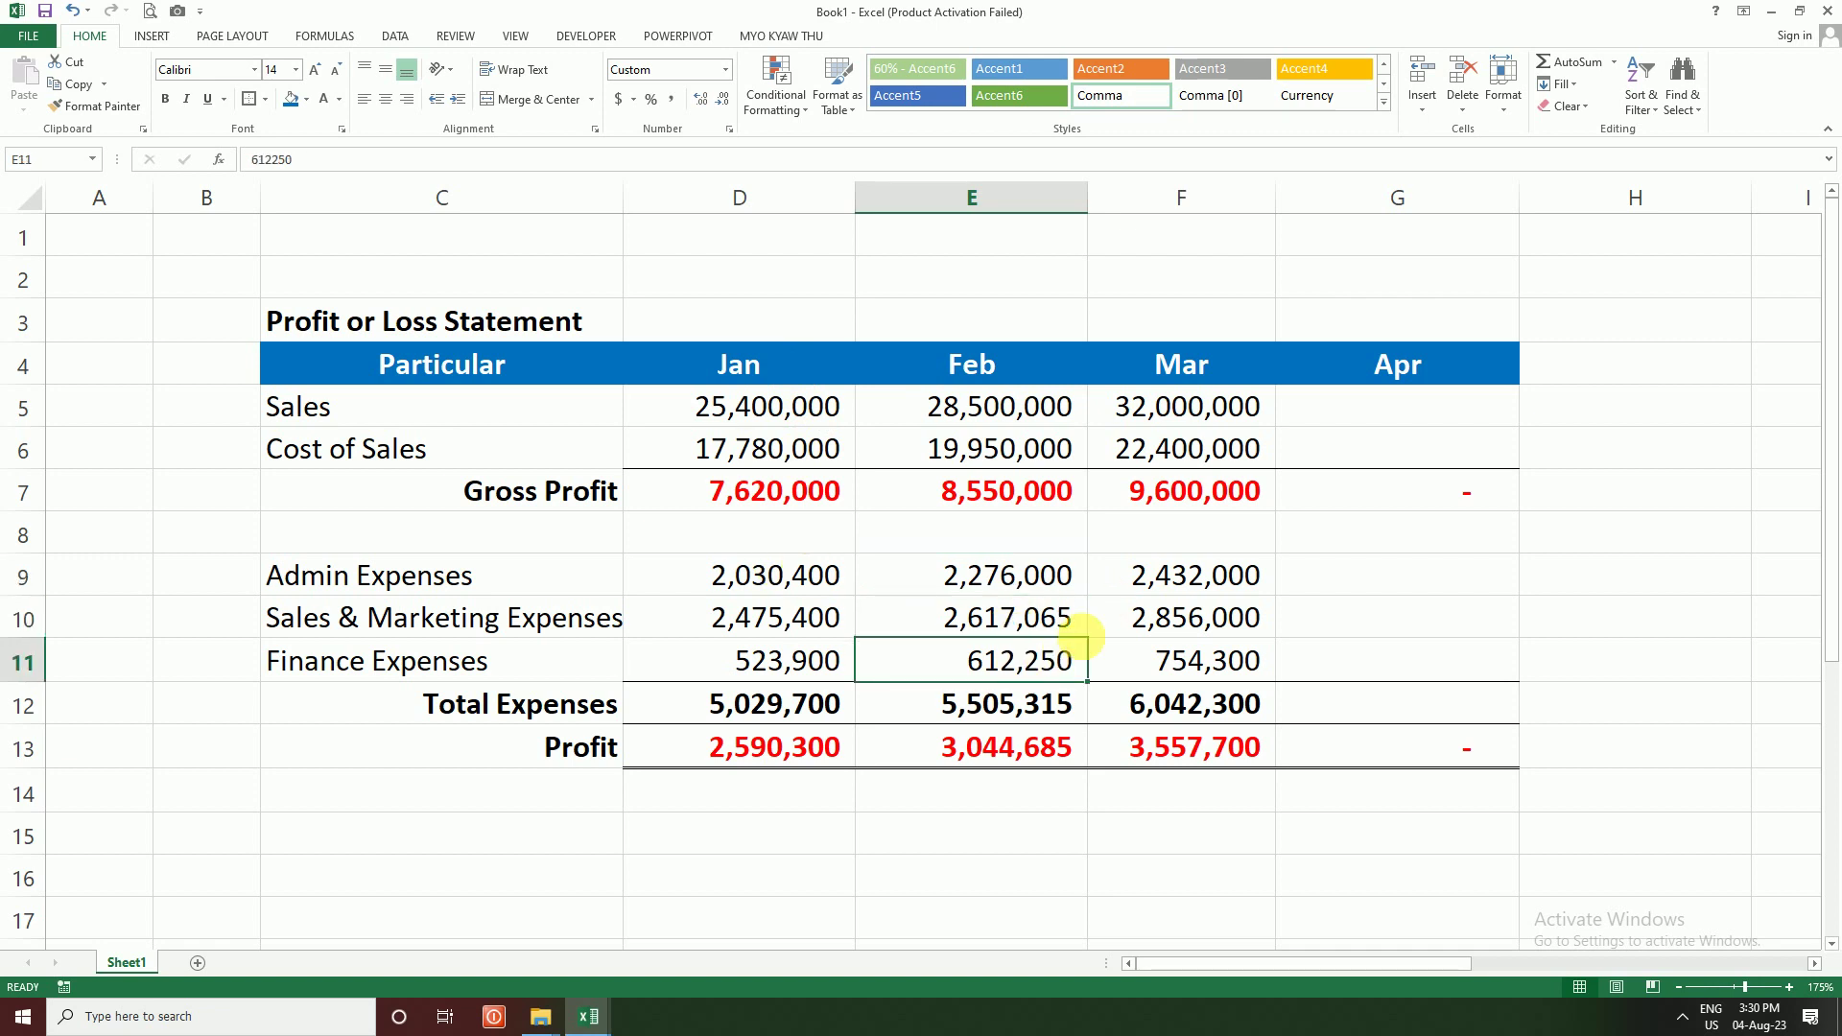
click(1155, 583)
click(1161, 624)
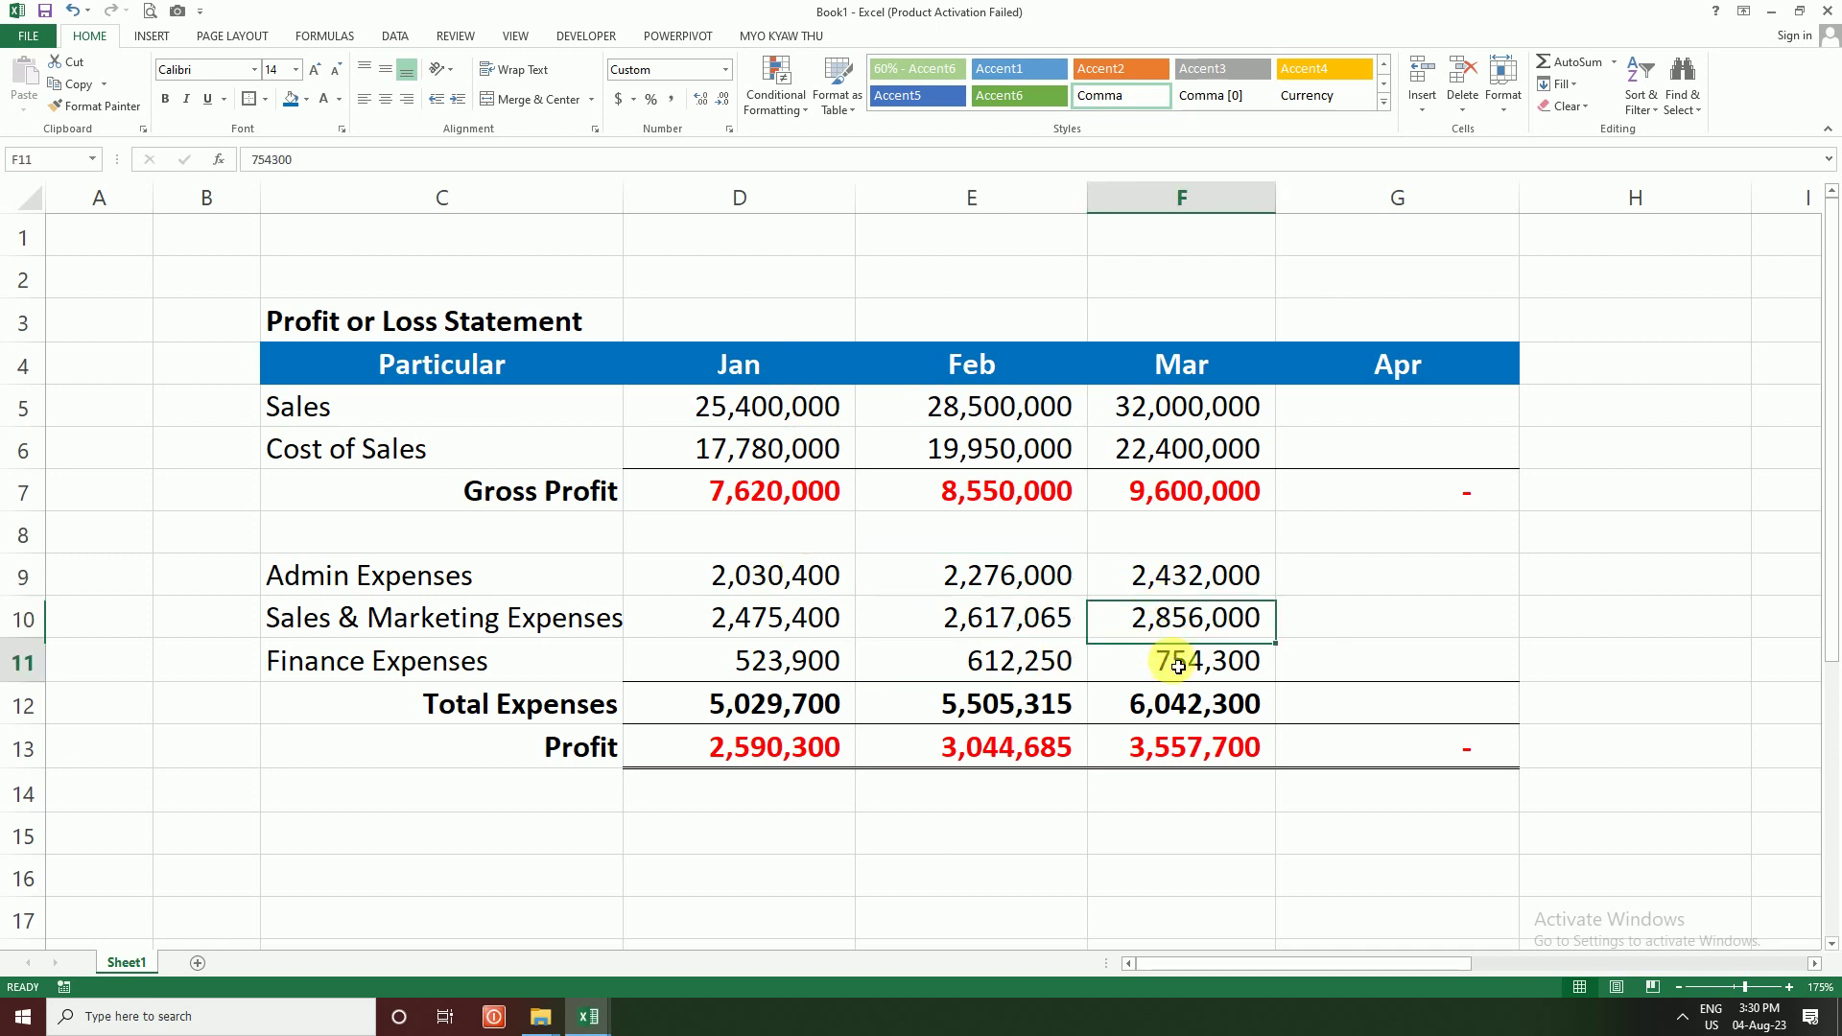
click(1165, 663)
Step: Verify the Jan Total Expenses formula sums the three expense rows across Jan–Mar
drag(596, 707, 1159, 705)
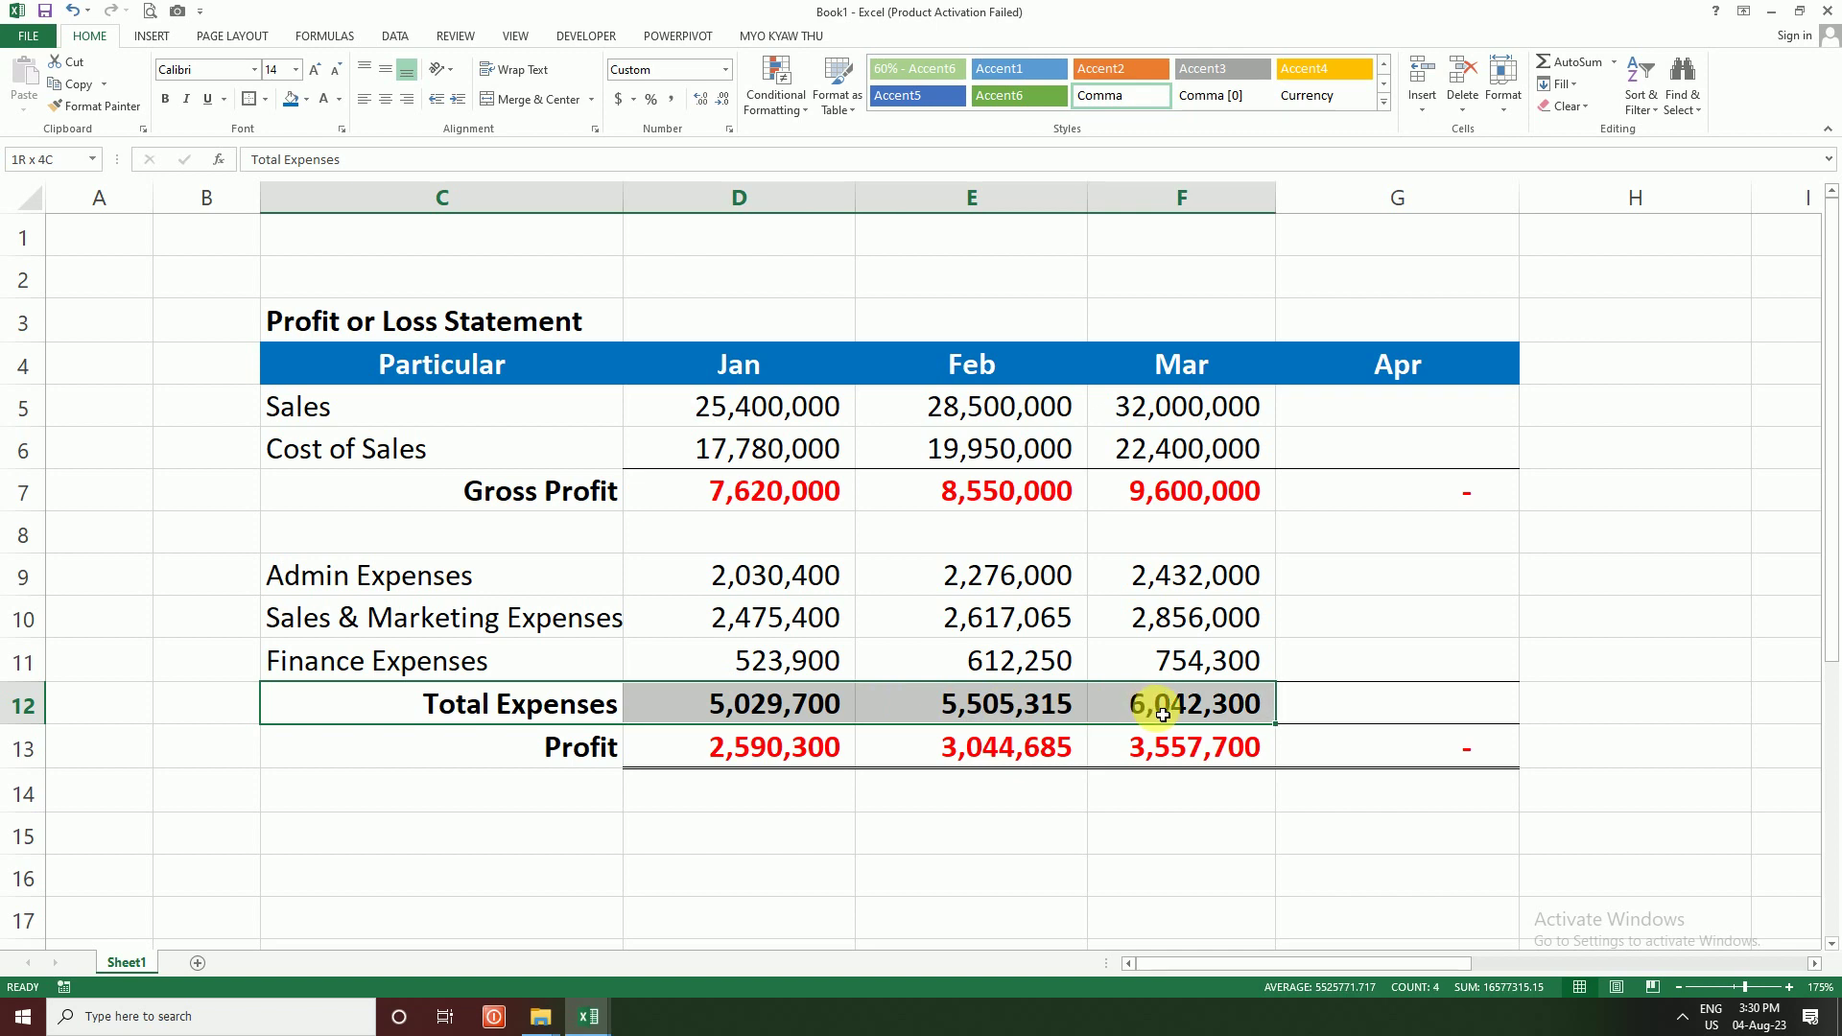
click(731, 700)
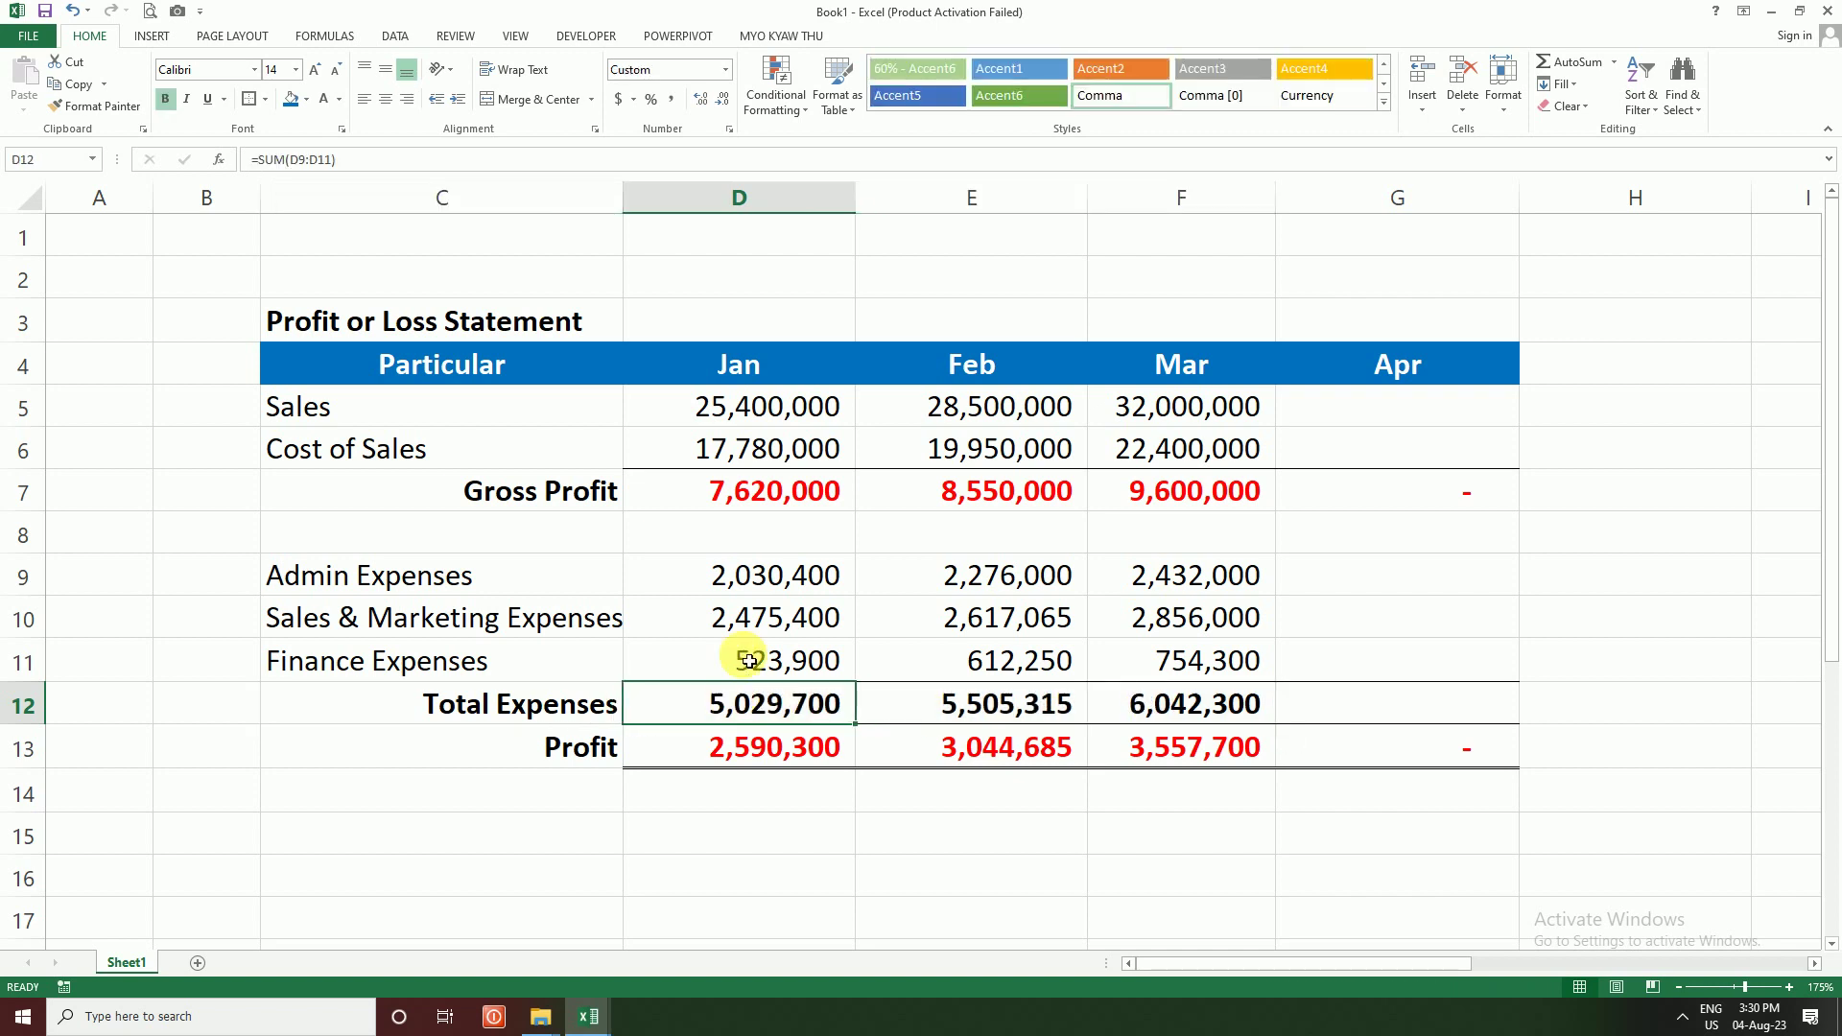
click(776, 592)
drag(776, 592, 782, 663)
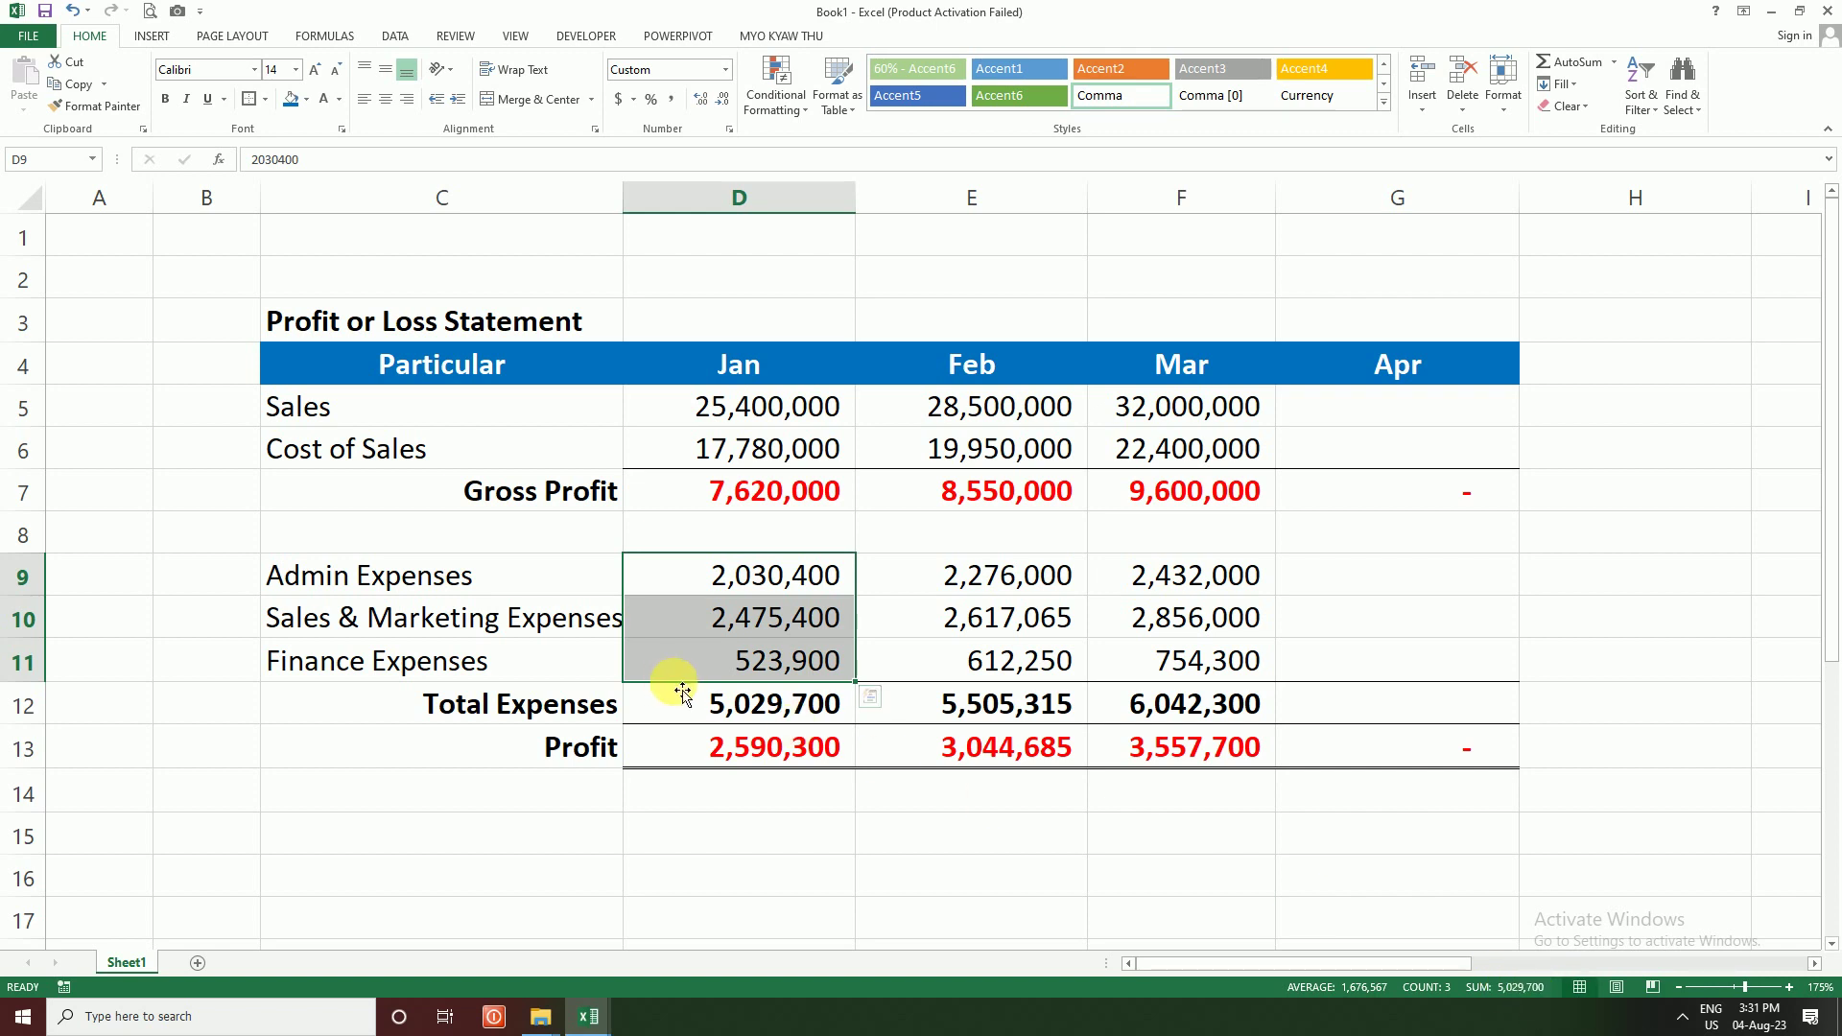
click(757, 705)
double_click(760, 705)
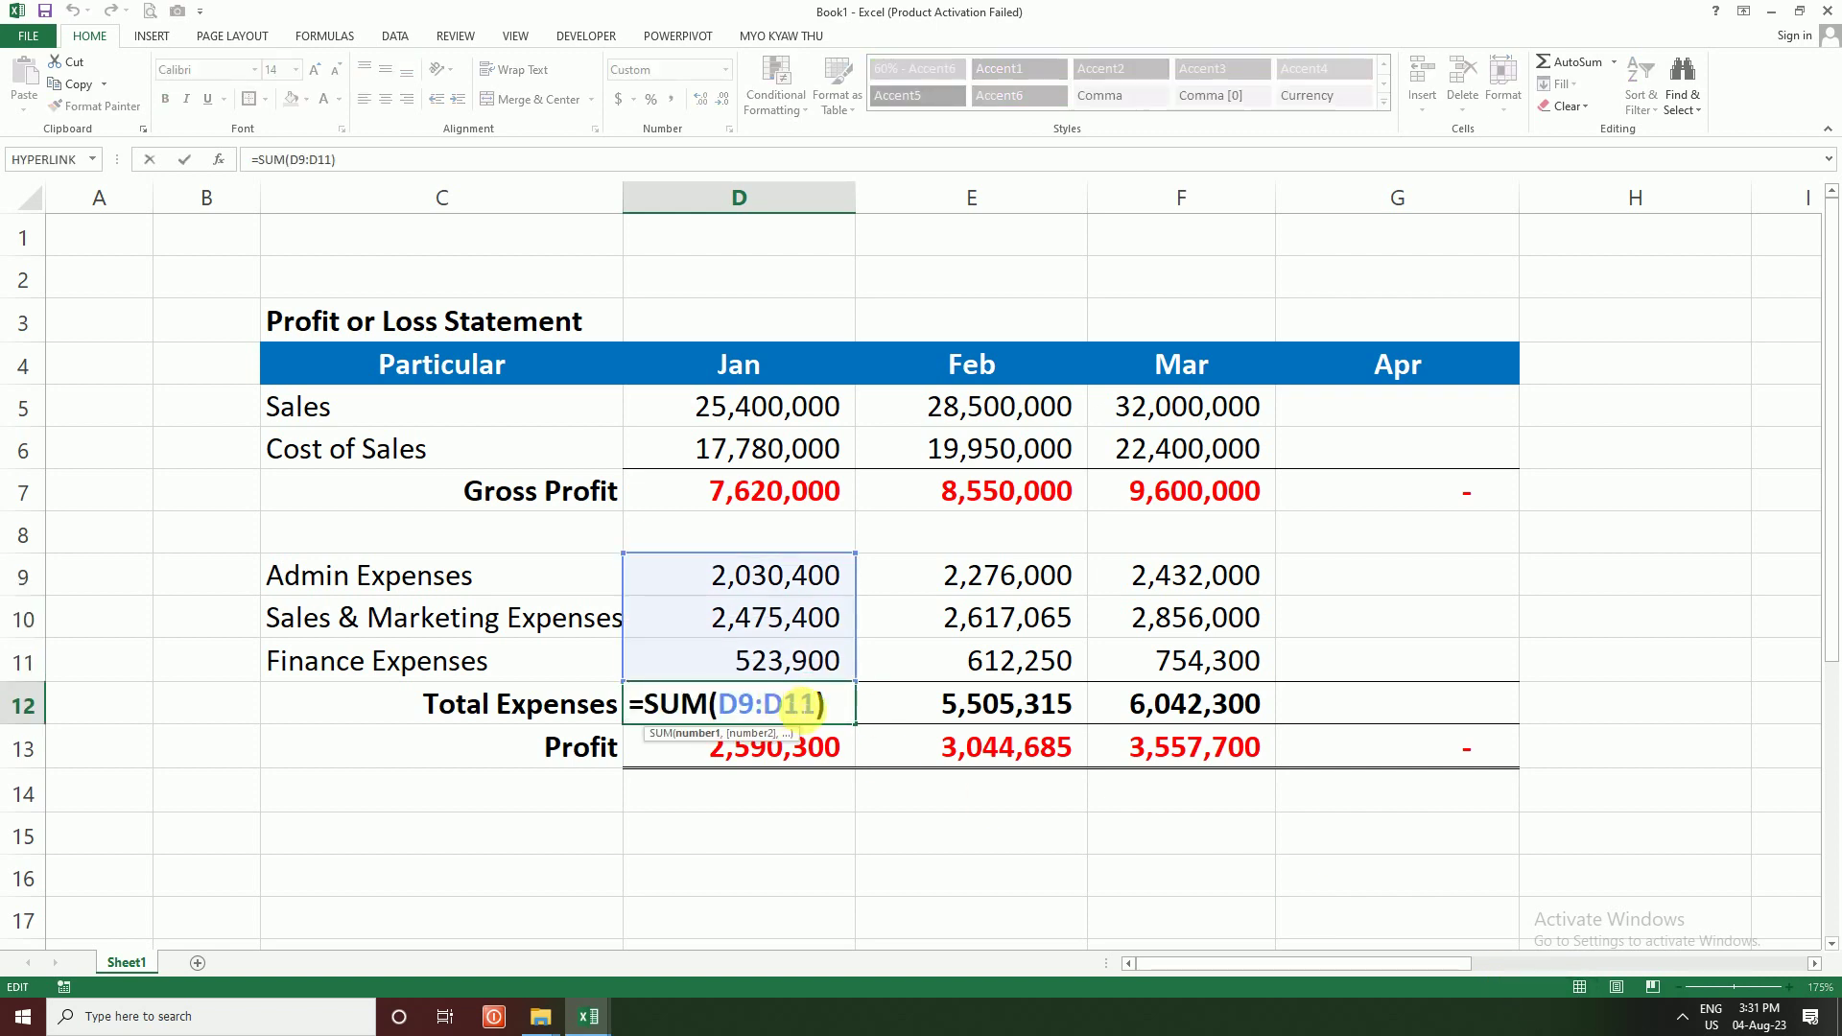
key(Return)
drag(810, 703, 1119, 706)
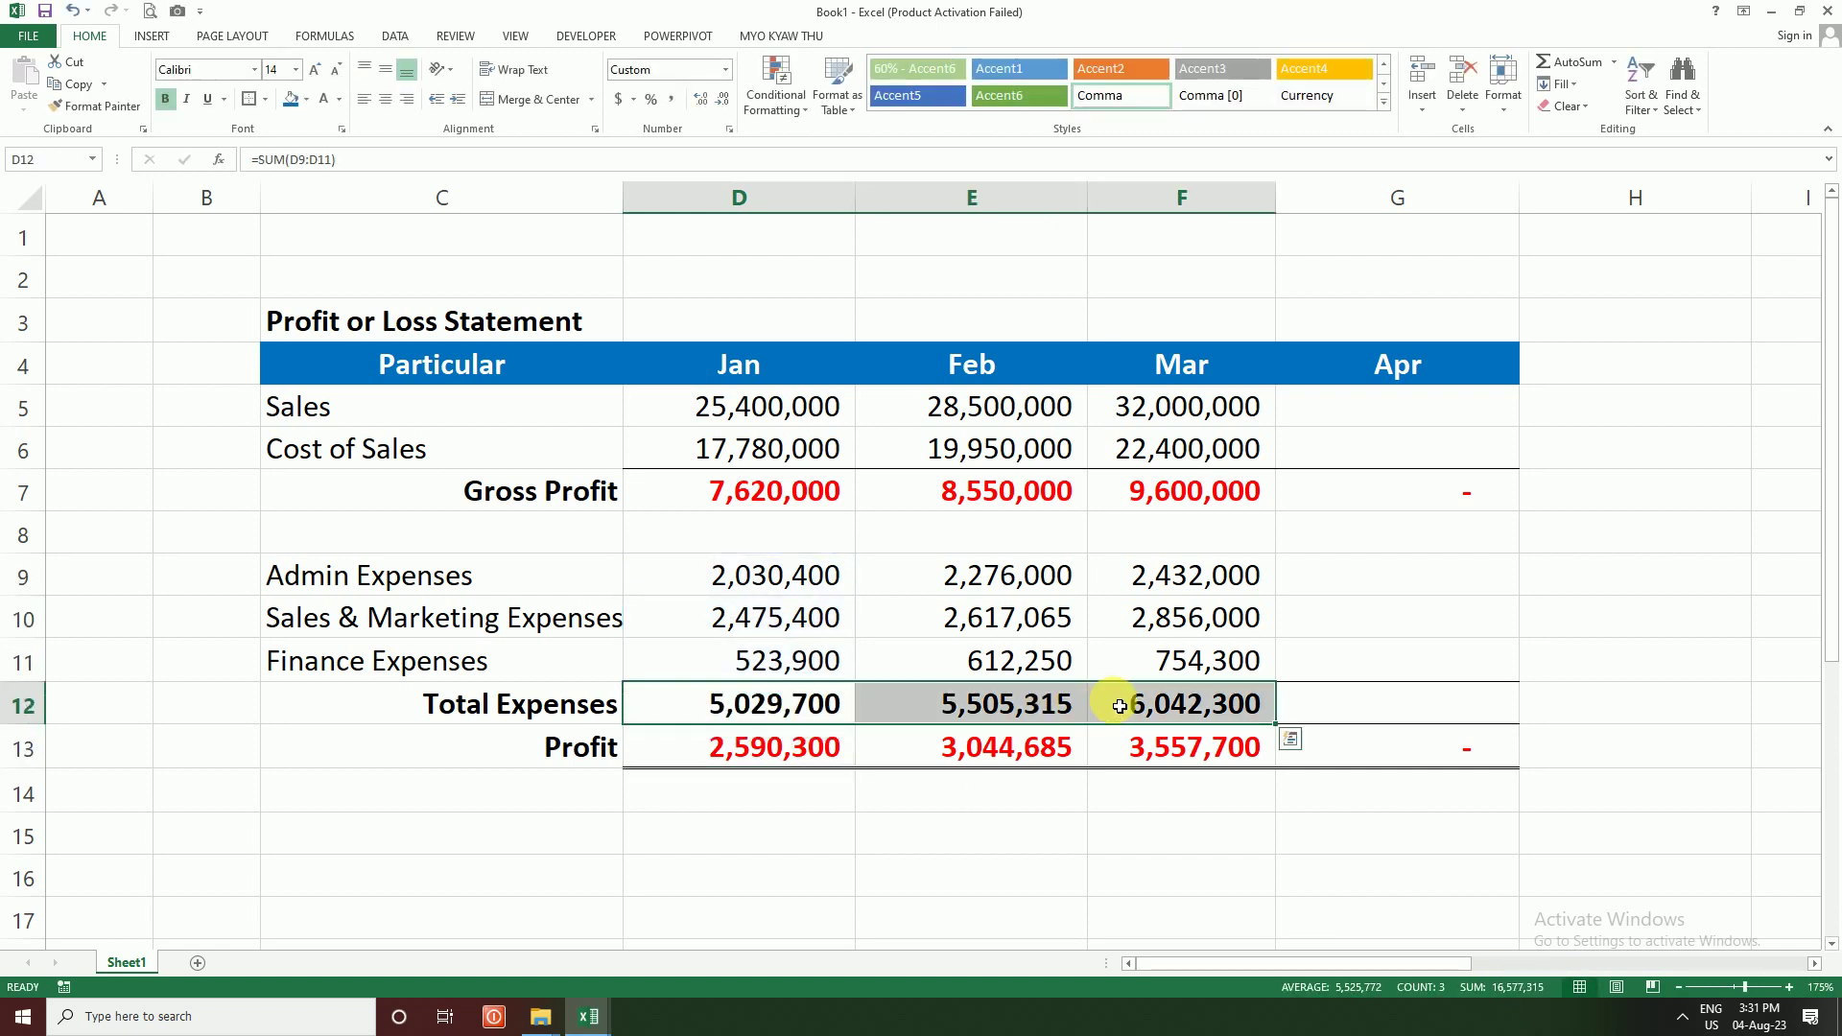
Step: Inspect the Profit formulas for Jan, Feb and Mar
double_click(782, 763)
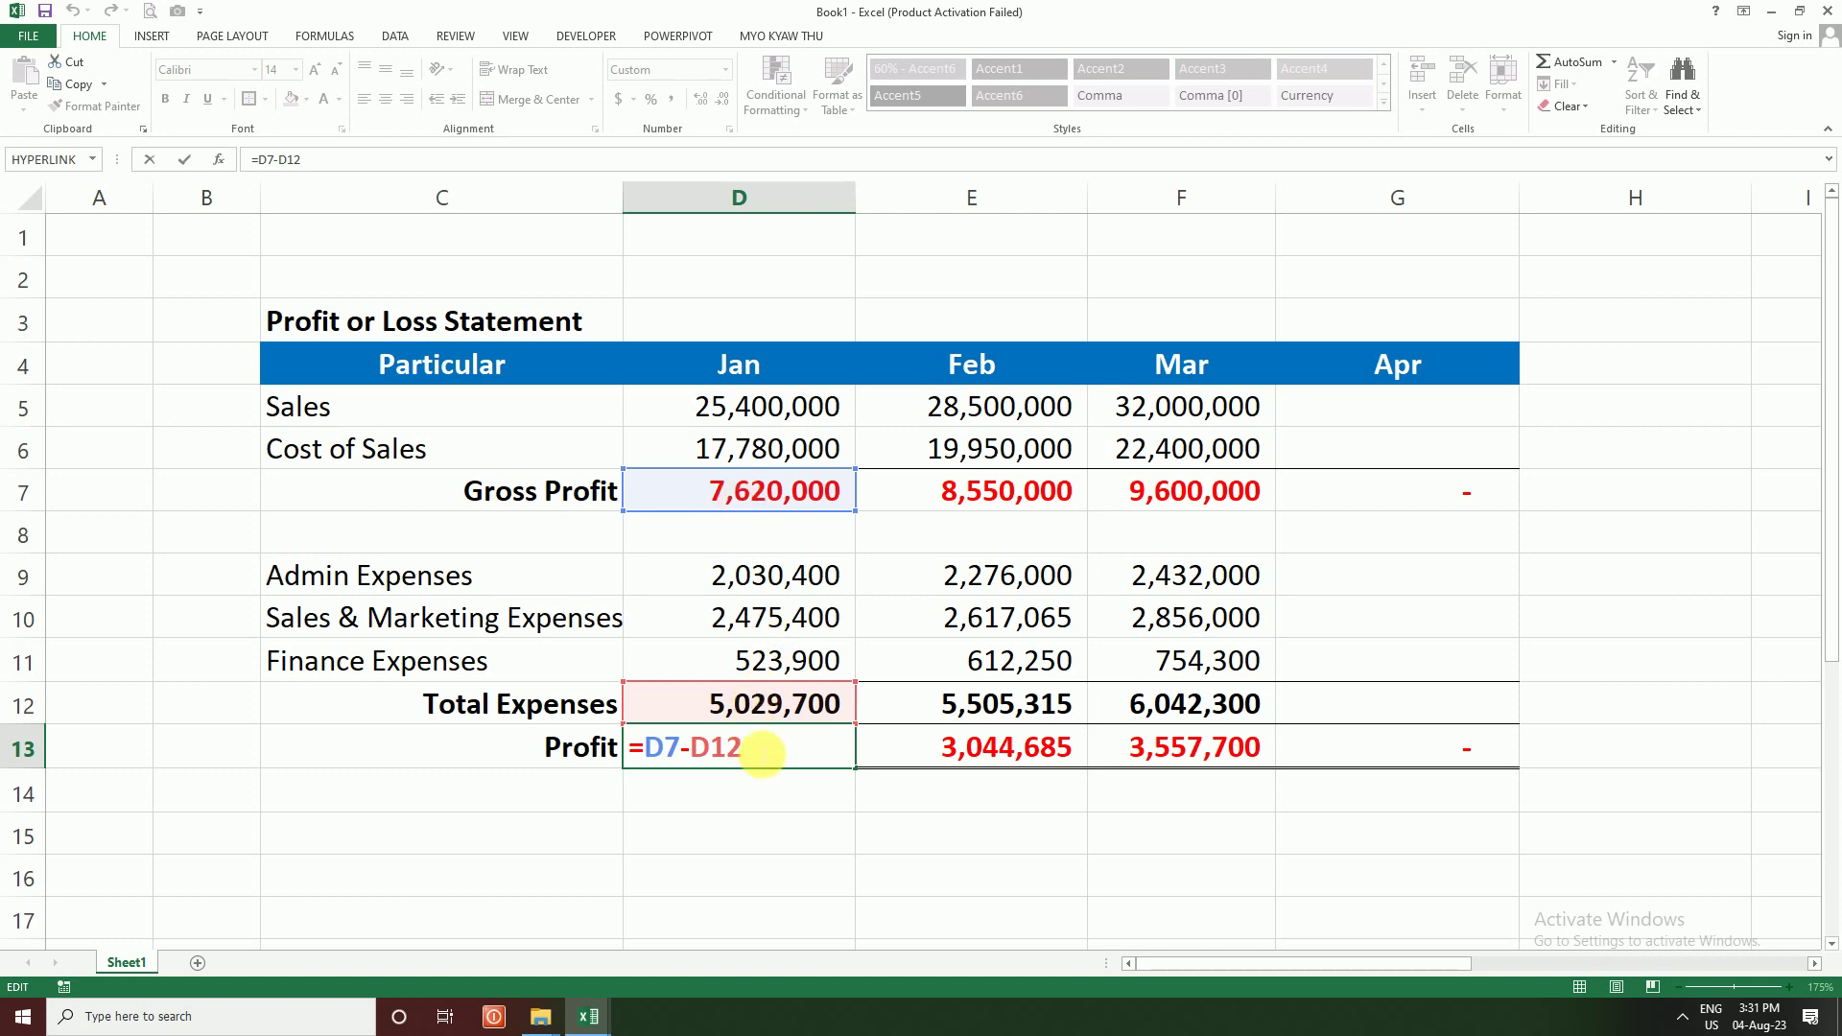
key(Return)
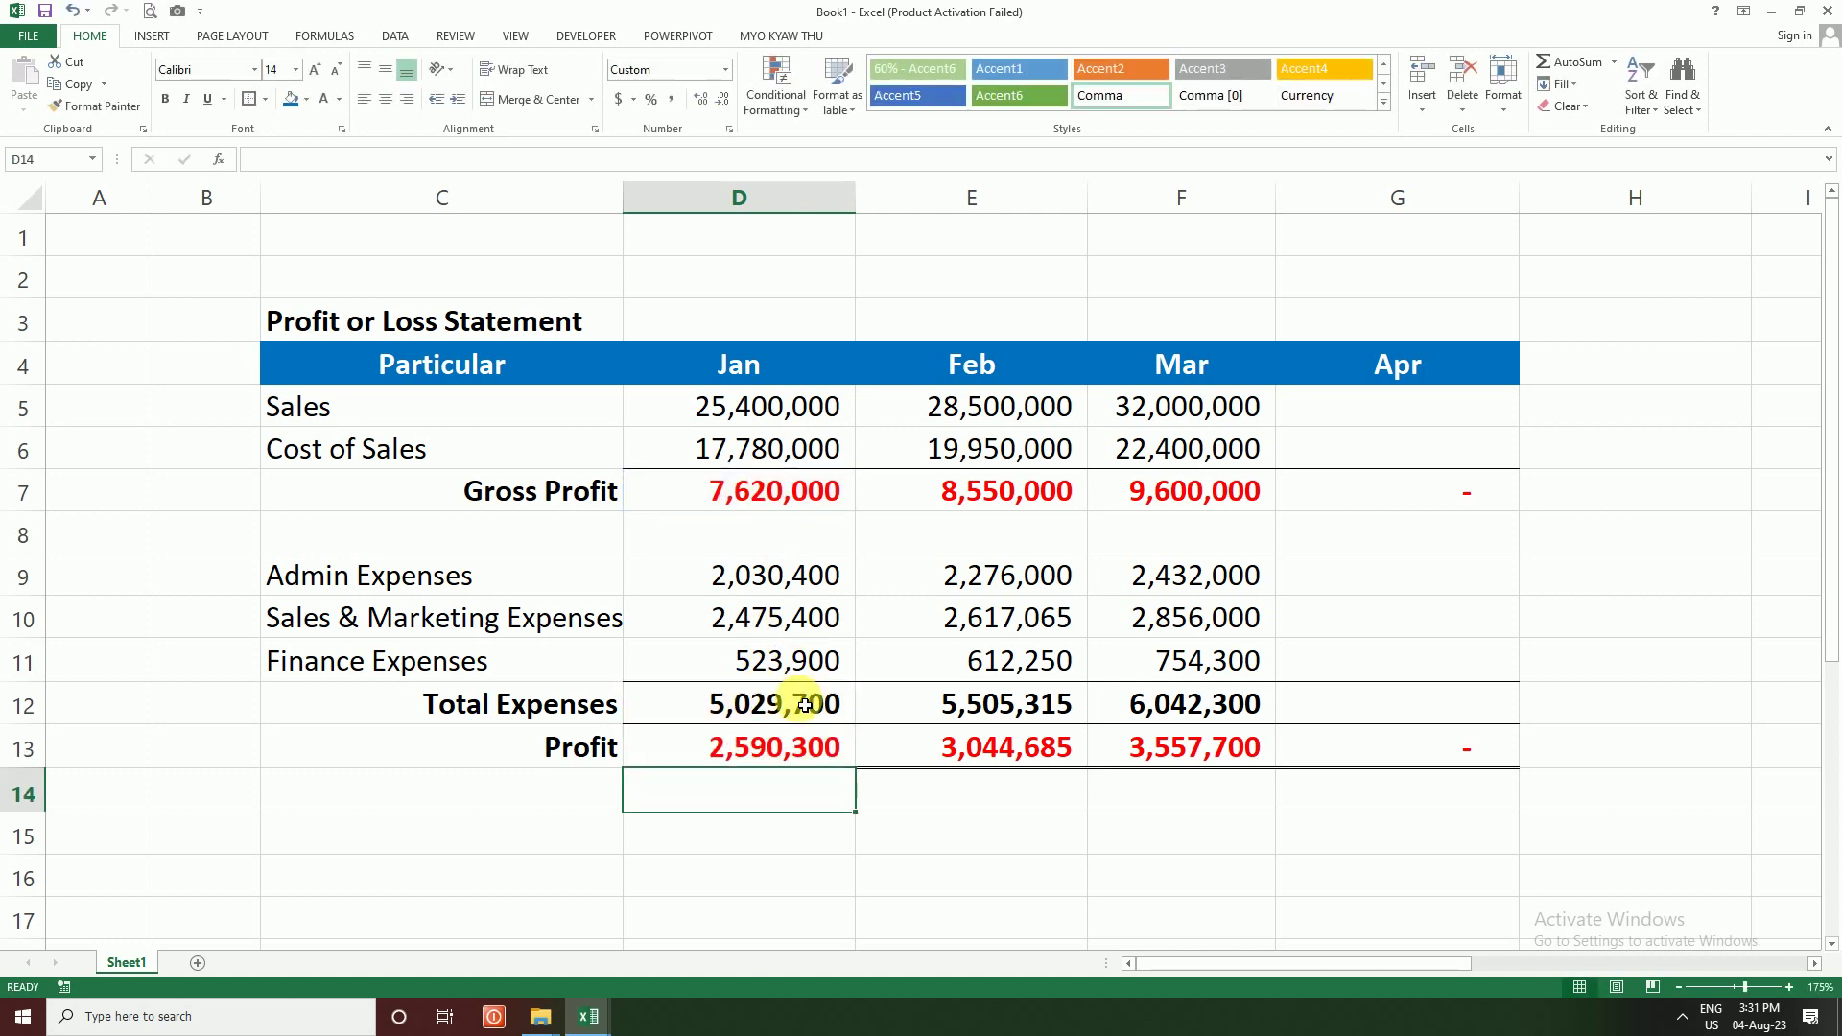
double_click(964, 751)
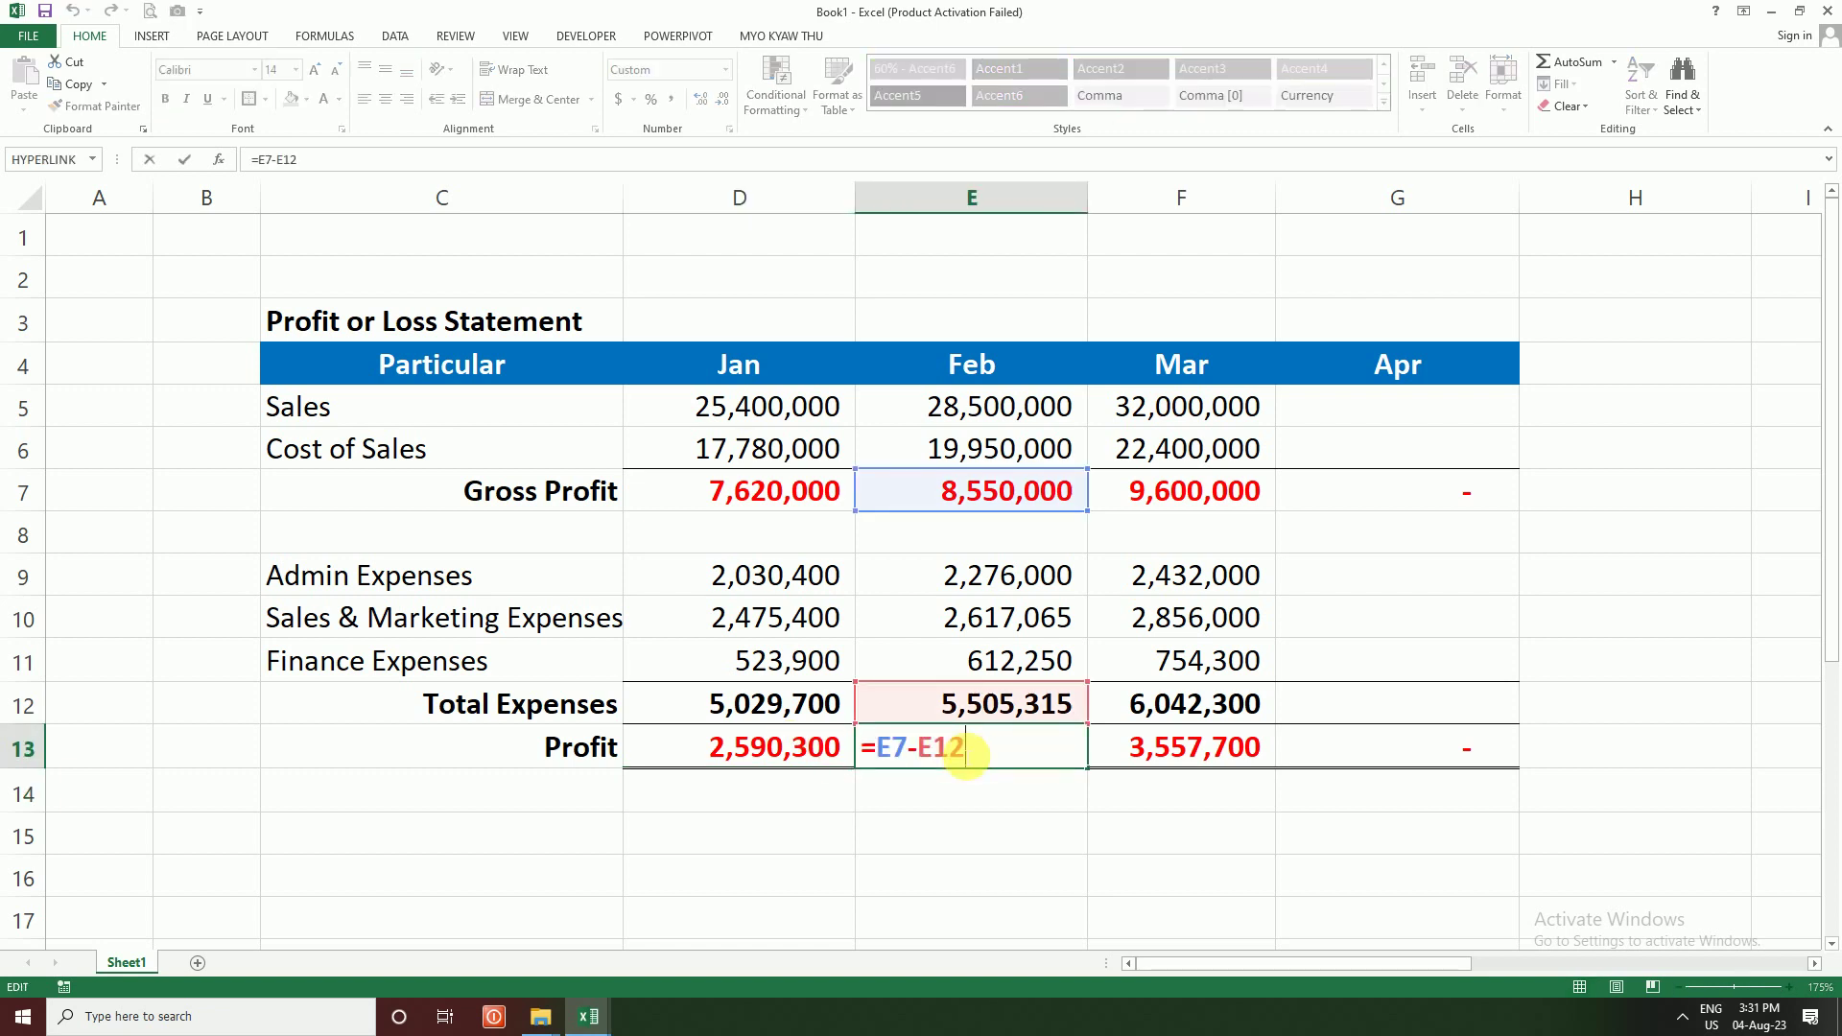
key(Return)
double_click(1163, 753)
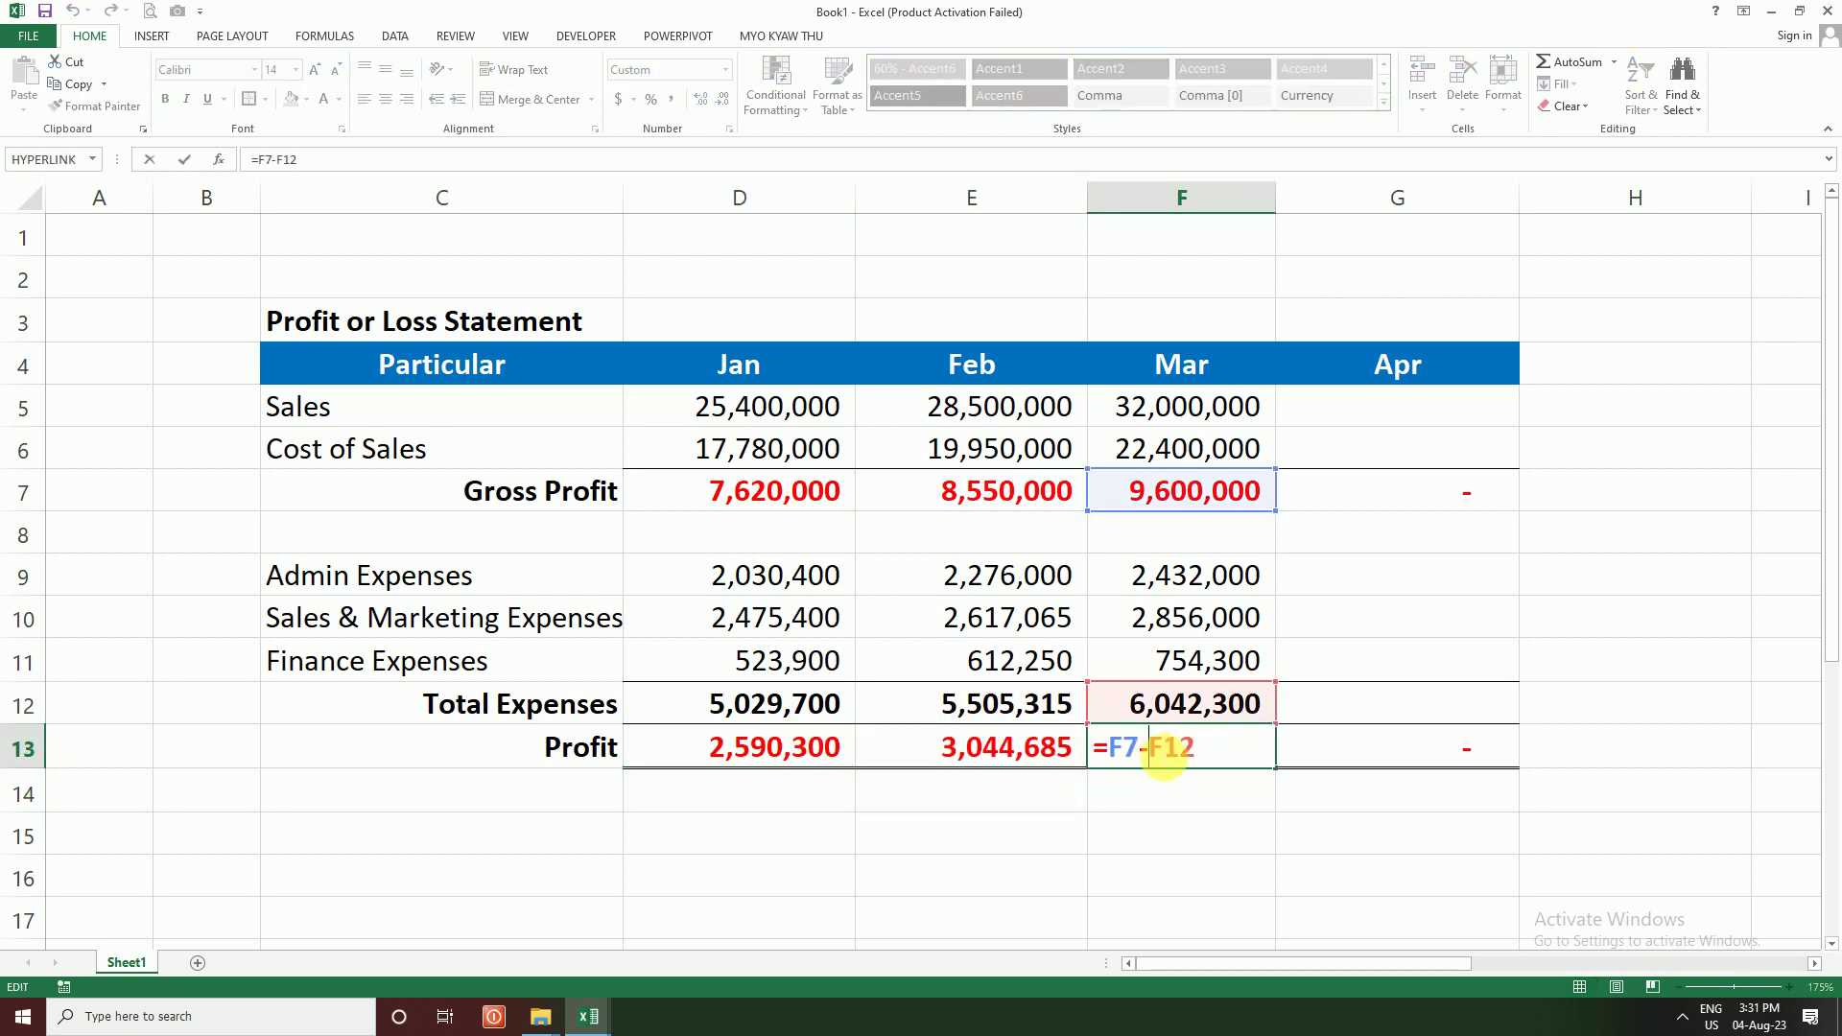
key(Return)
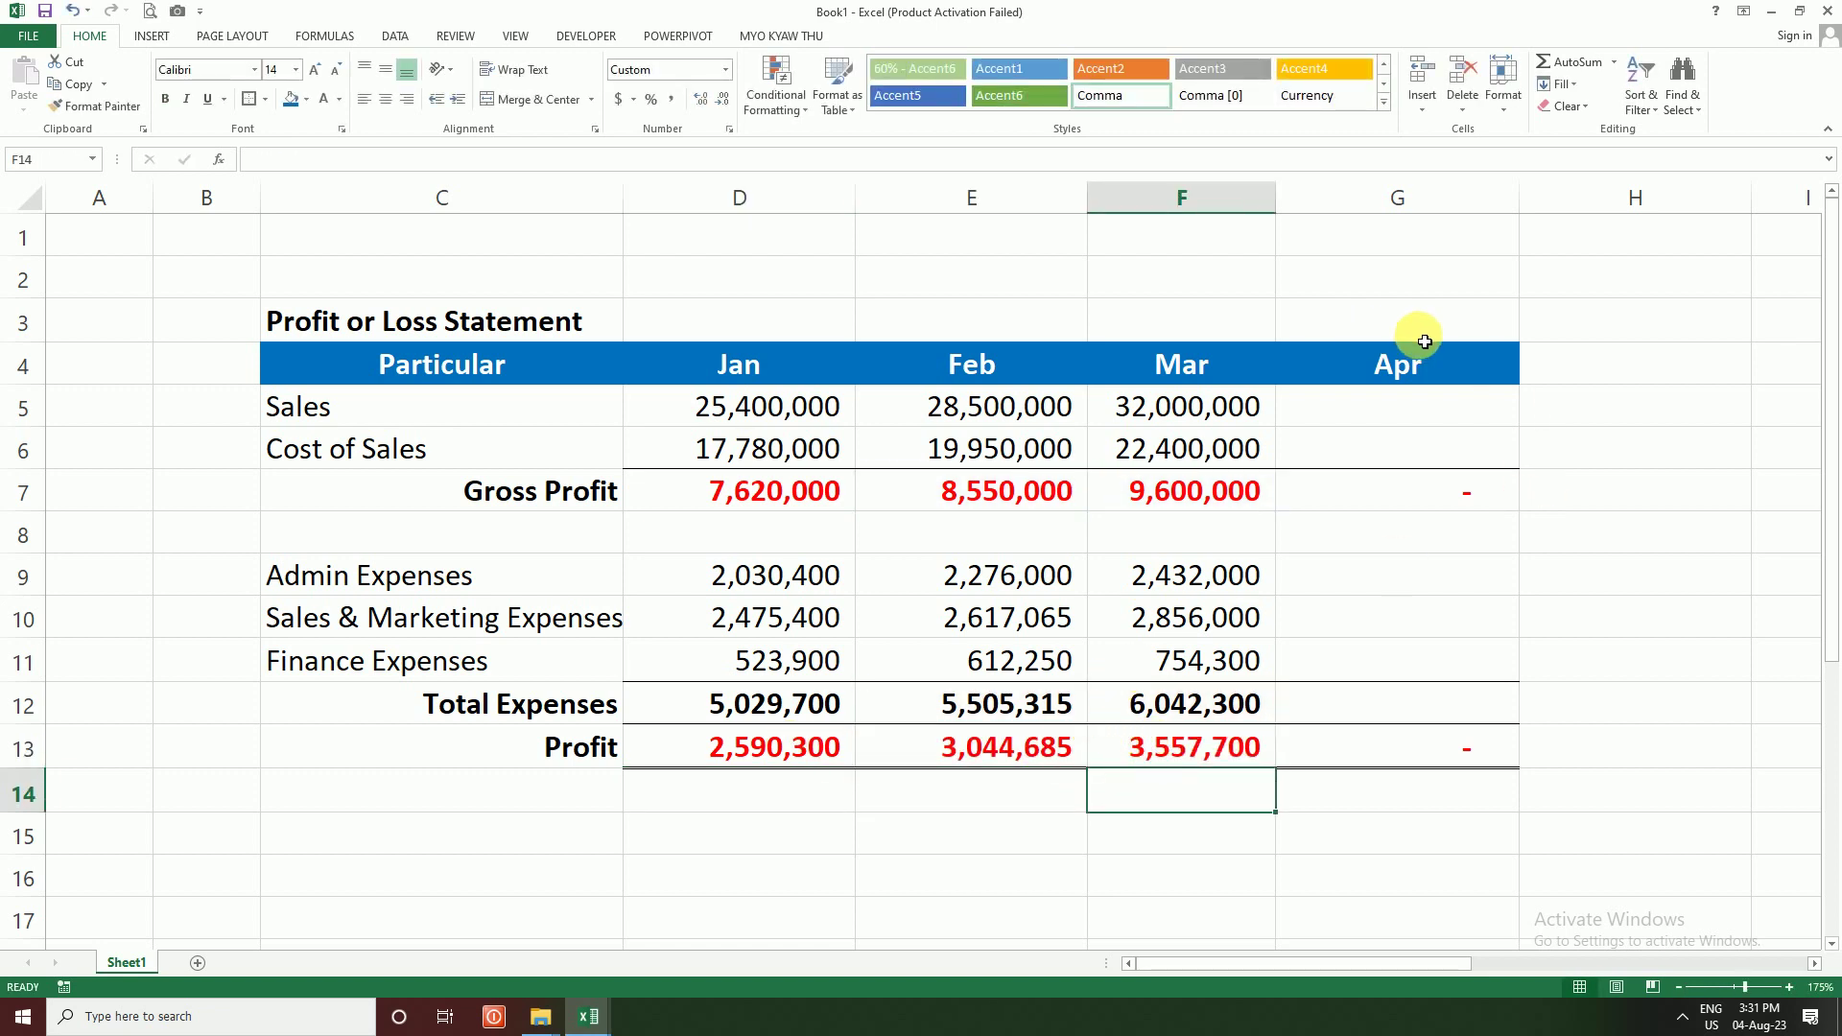
Step: Enter a centred '?' in G3 above the Apr heading
click(1431, 337)
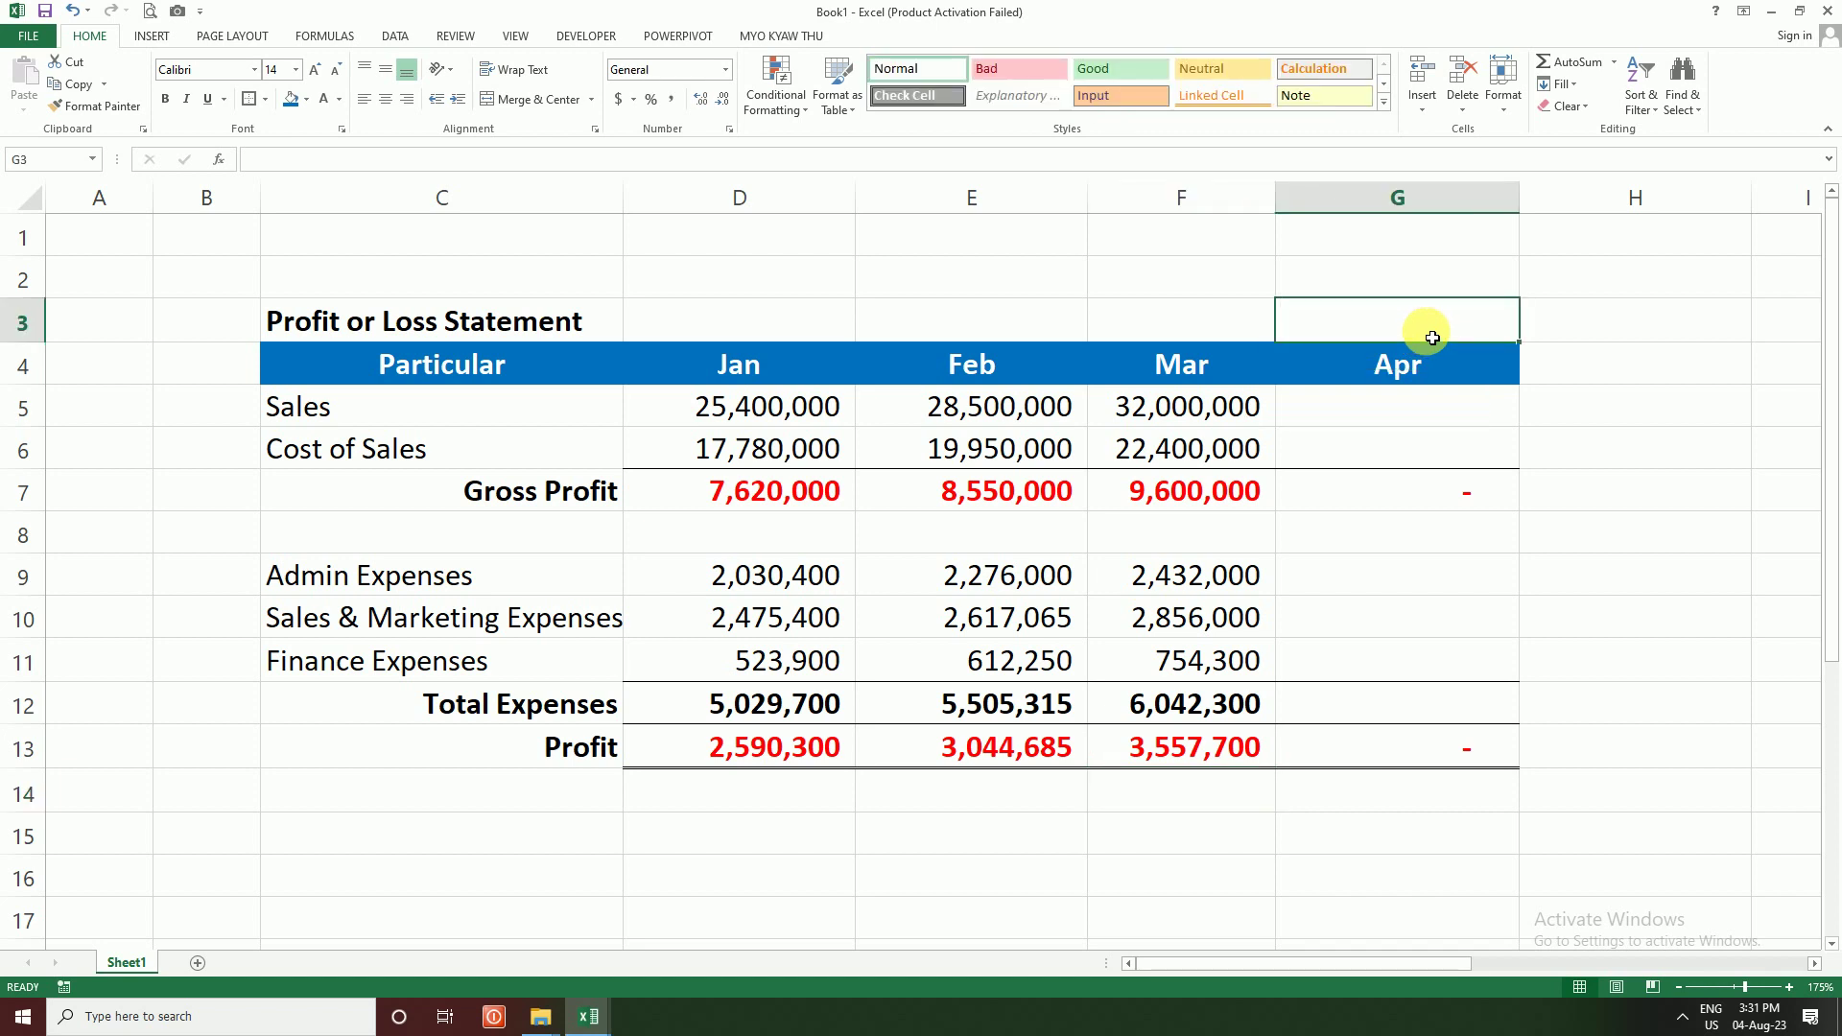
text(?)
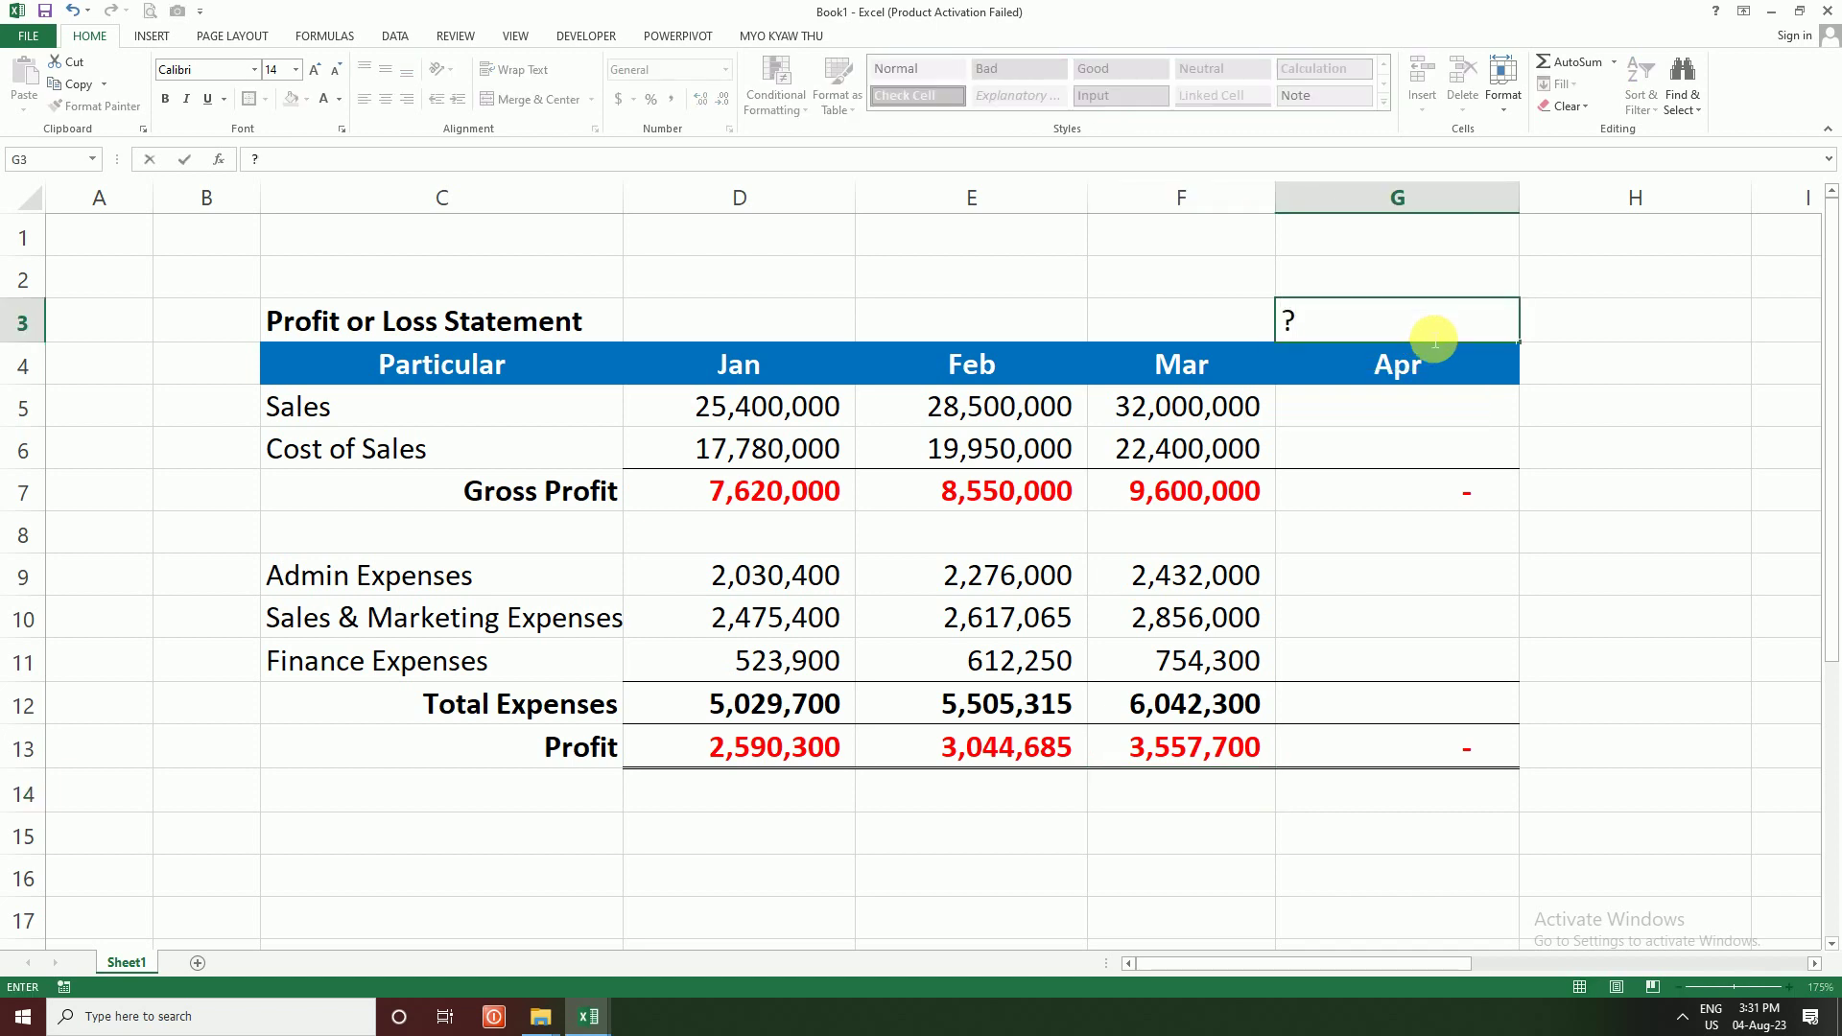
key(Return)
click(1430, 336)
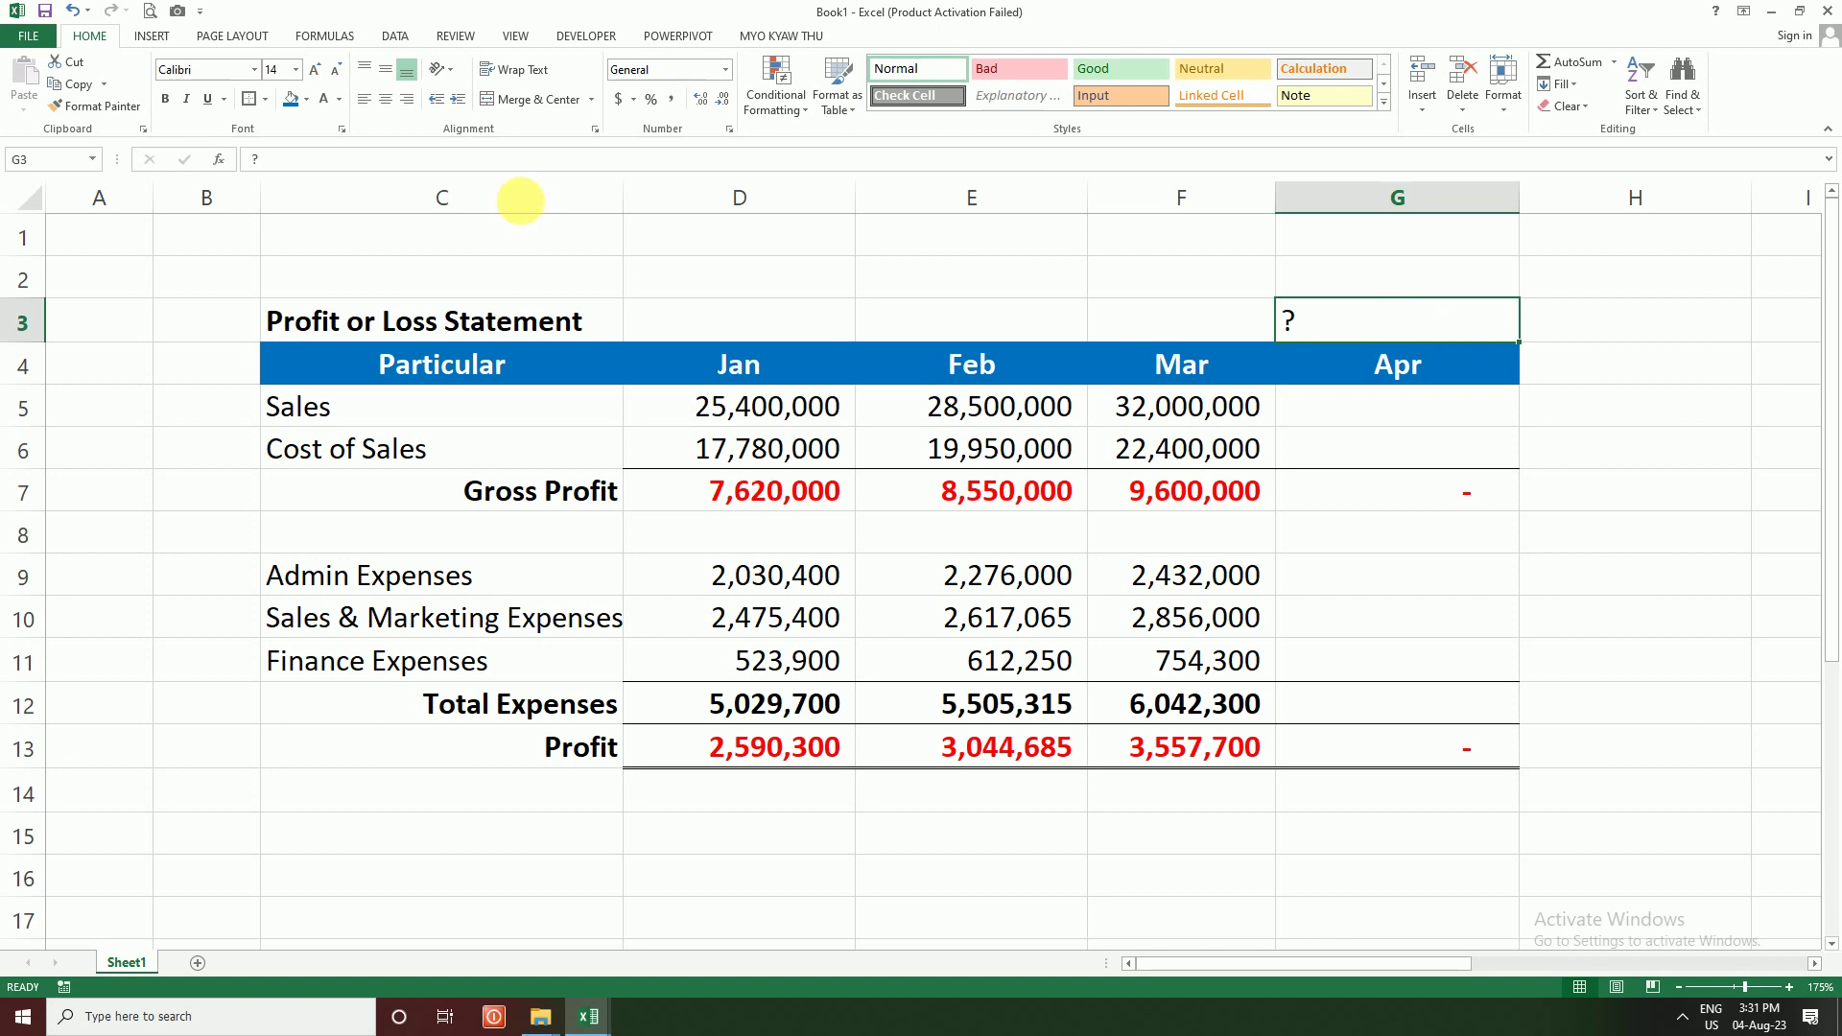
click(384, 98)
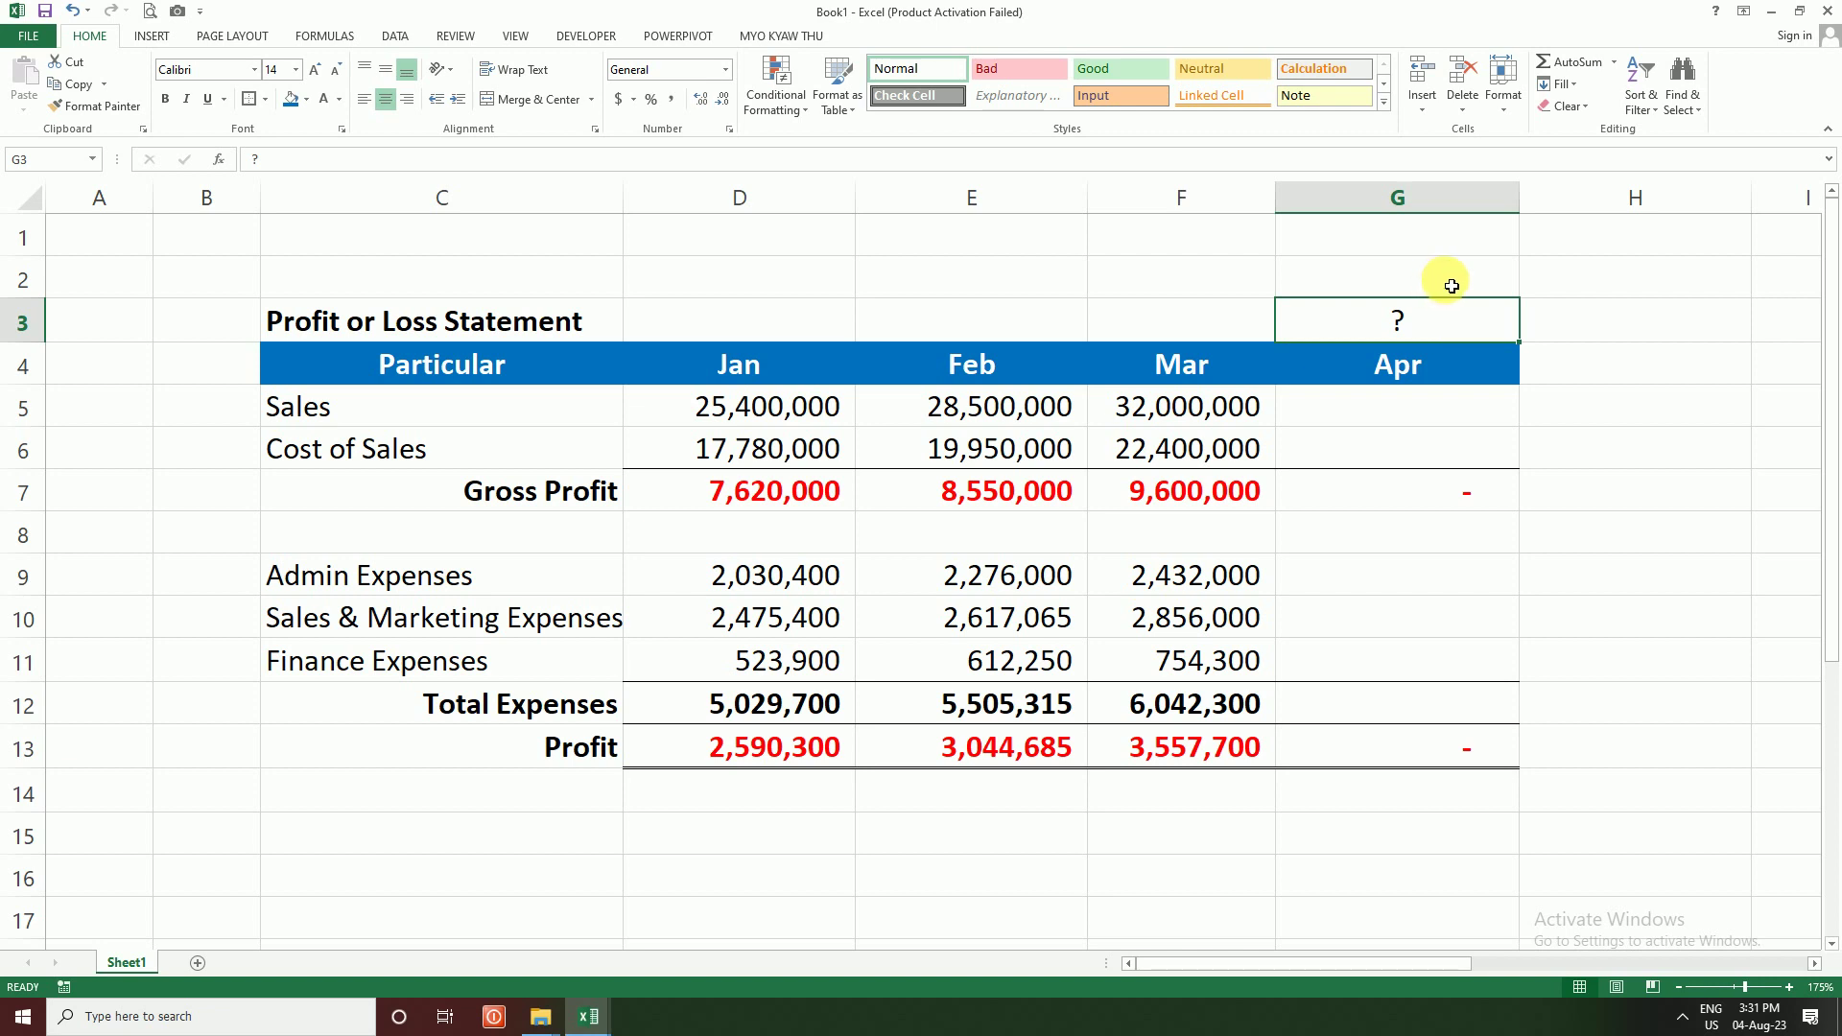
click(1386, 363)
click(1402, 322)
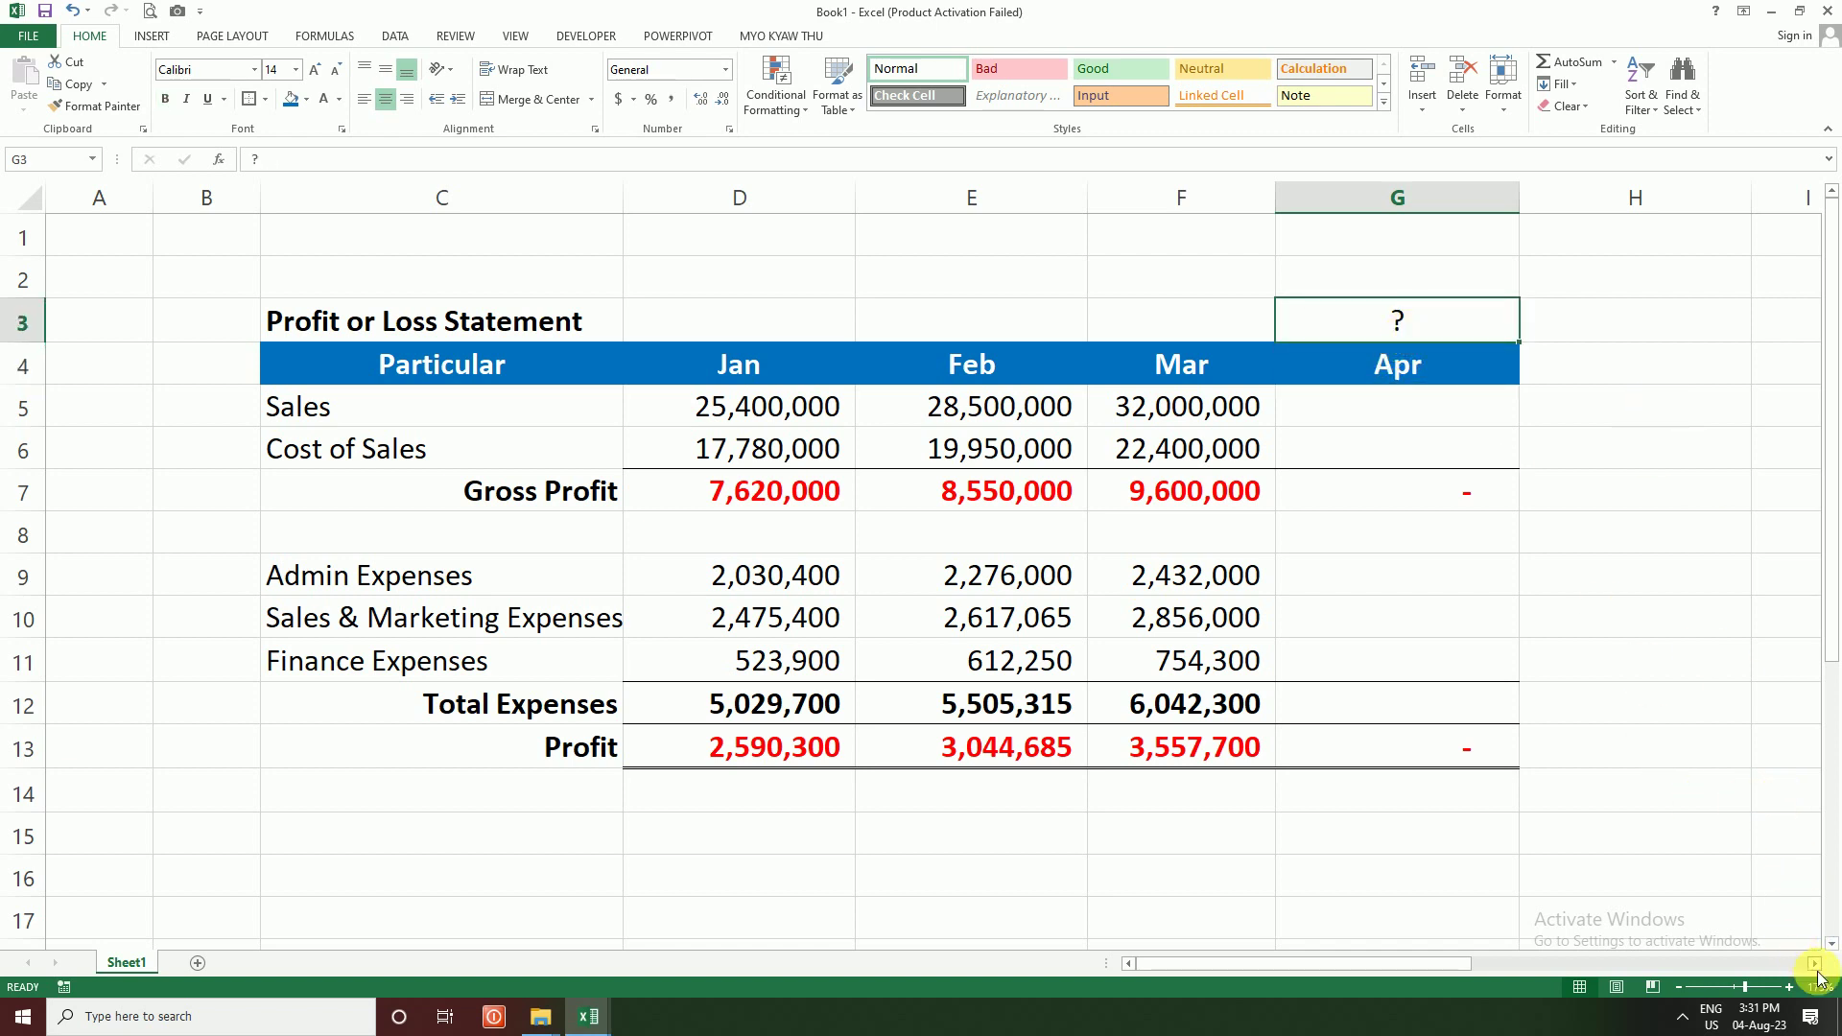
Step: Copy the Jan–Mar Sales figures and paste them as values into O13
drag(719, 406, 1092, 448)
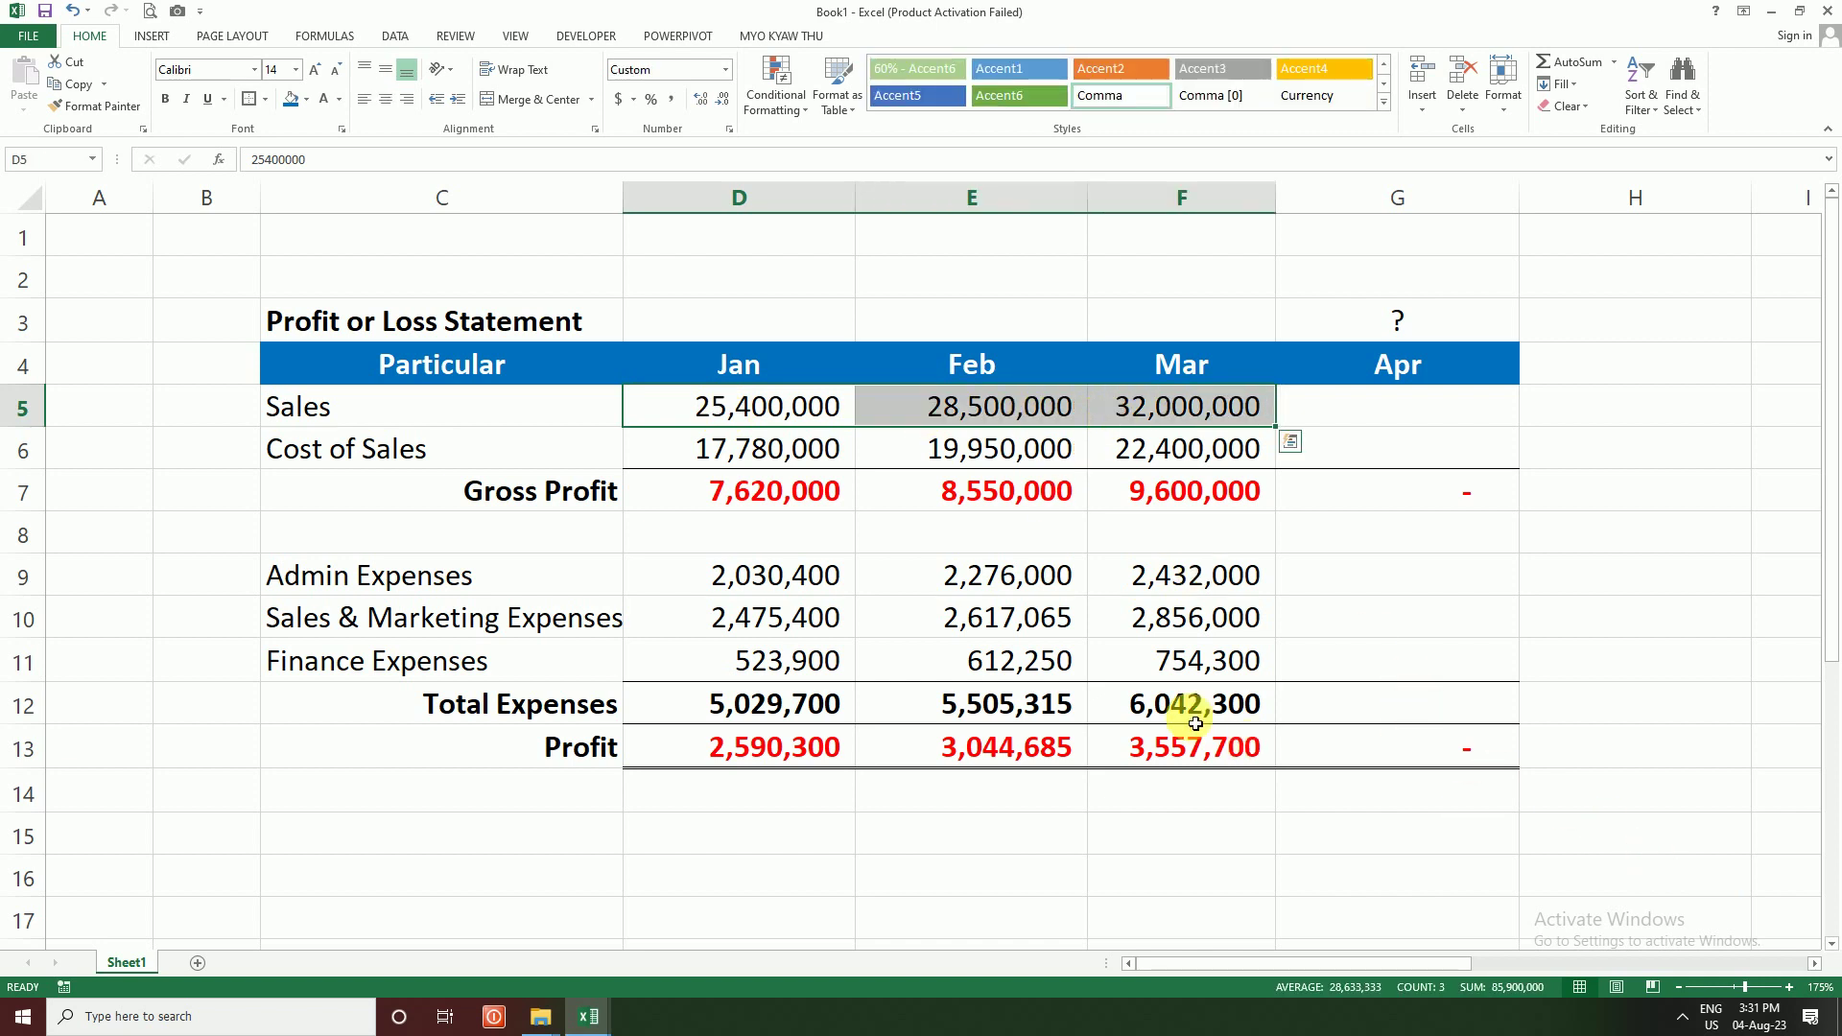
scroll(1170, 715, down, 1)
scroll(1171, 715, down, 1)
scroll(1170, 714, down, 1)
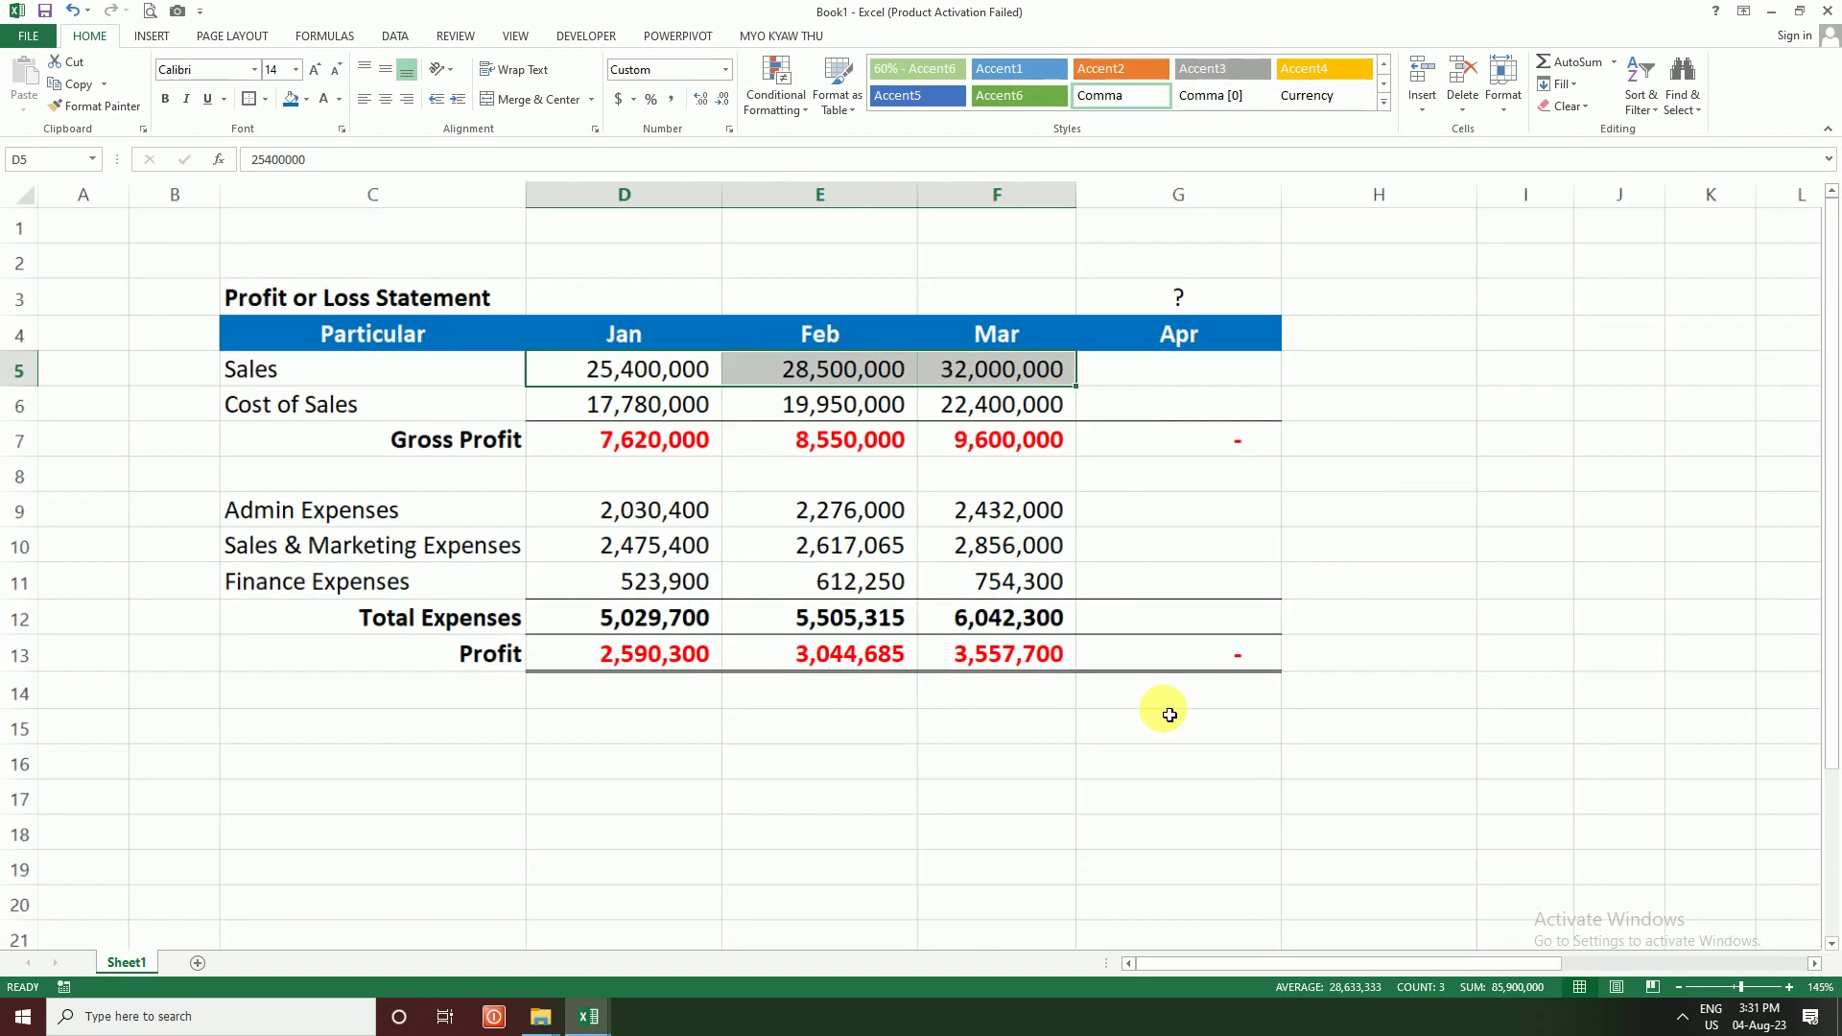
scroll(1170, 714, down, 1)
scroll(1168, 715, down, 1)
scroll(1168, 715, down, 1)
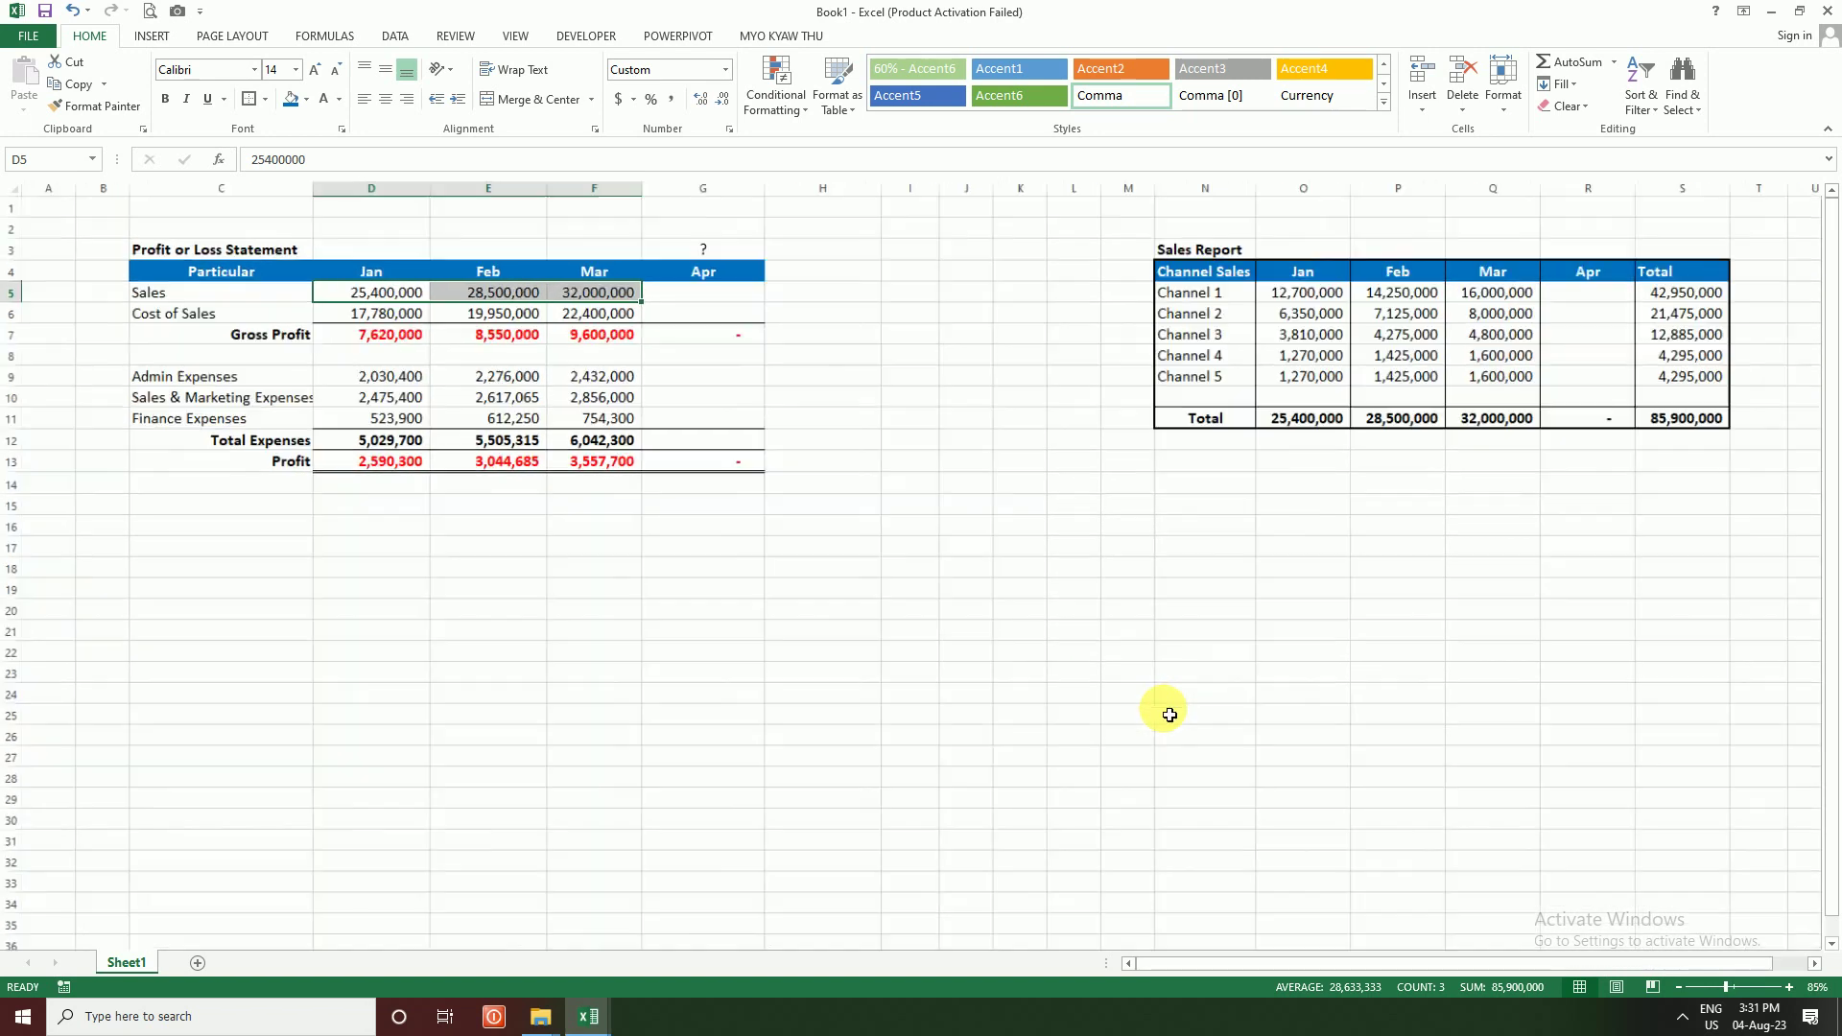
scroll(1161, 708, up, 2)
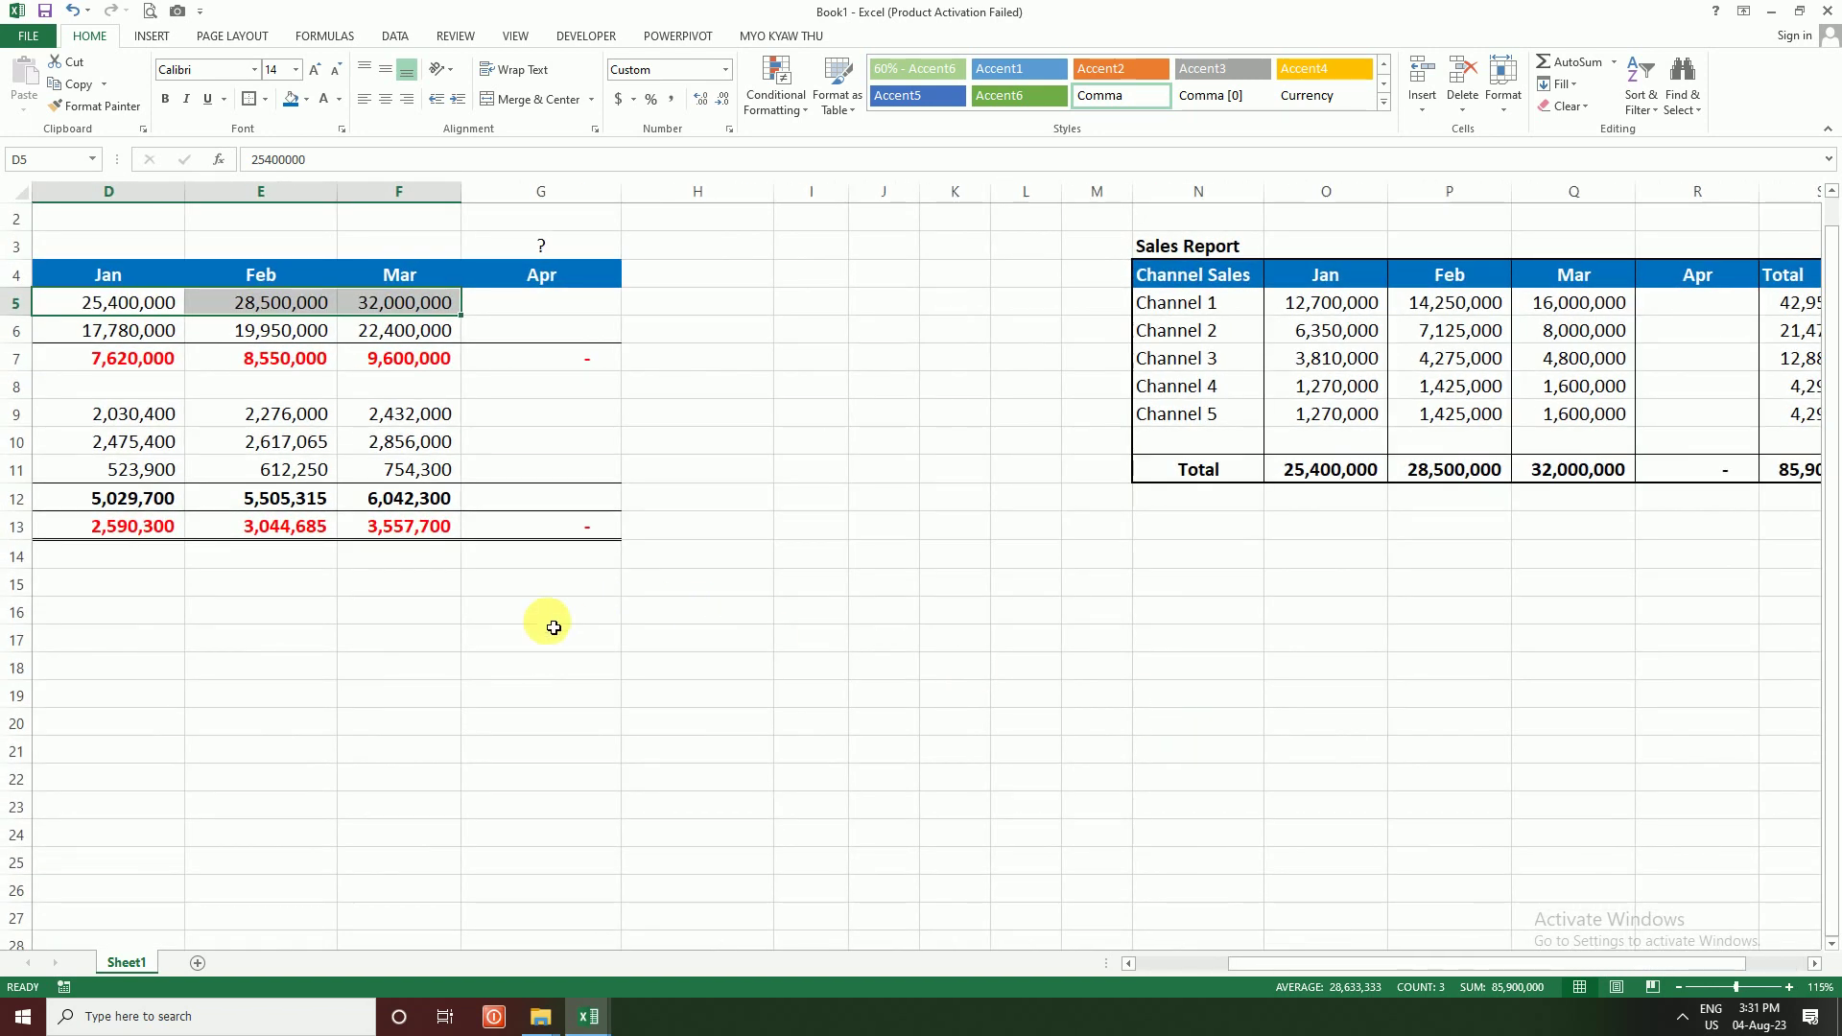
drag(1608, 965, 1521, 963)
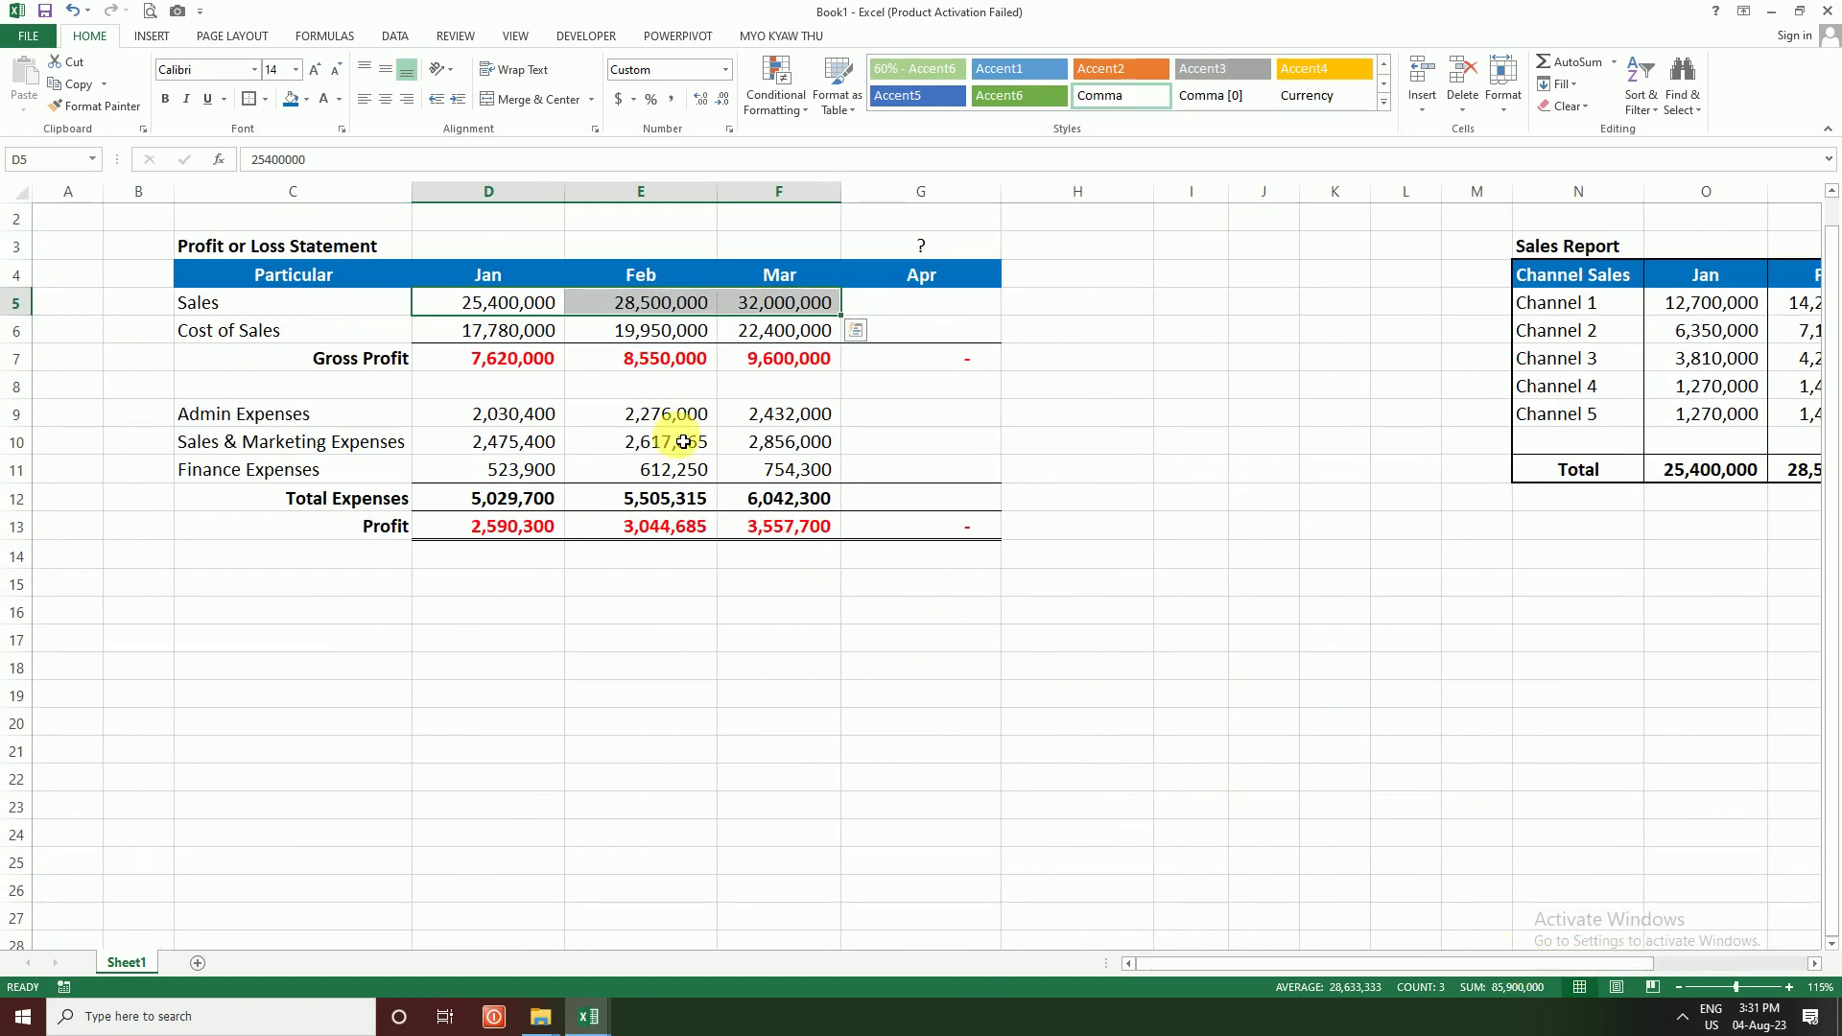
drag(536, 305, 751, 309)
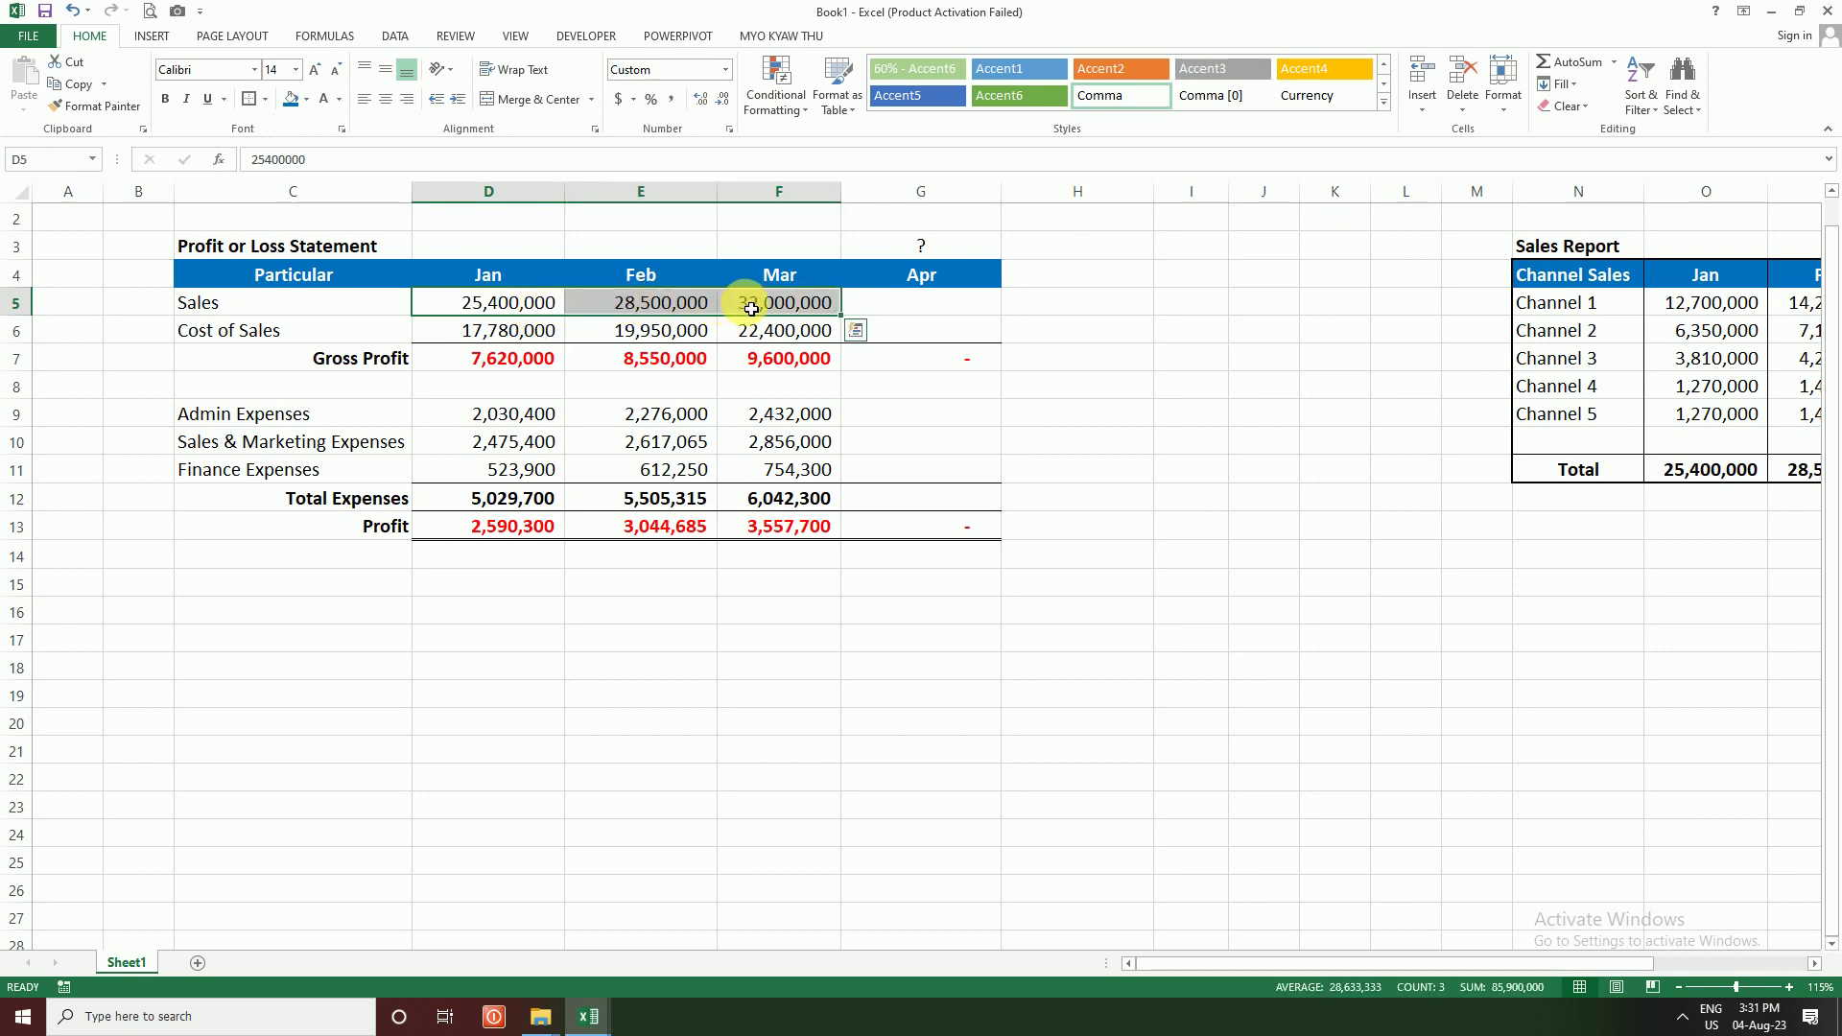
key(ctrl+c)
right_click(1731, 526)
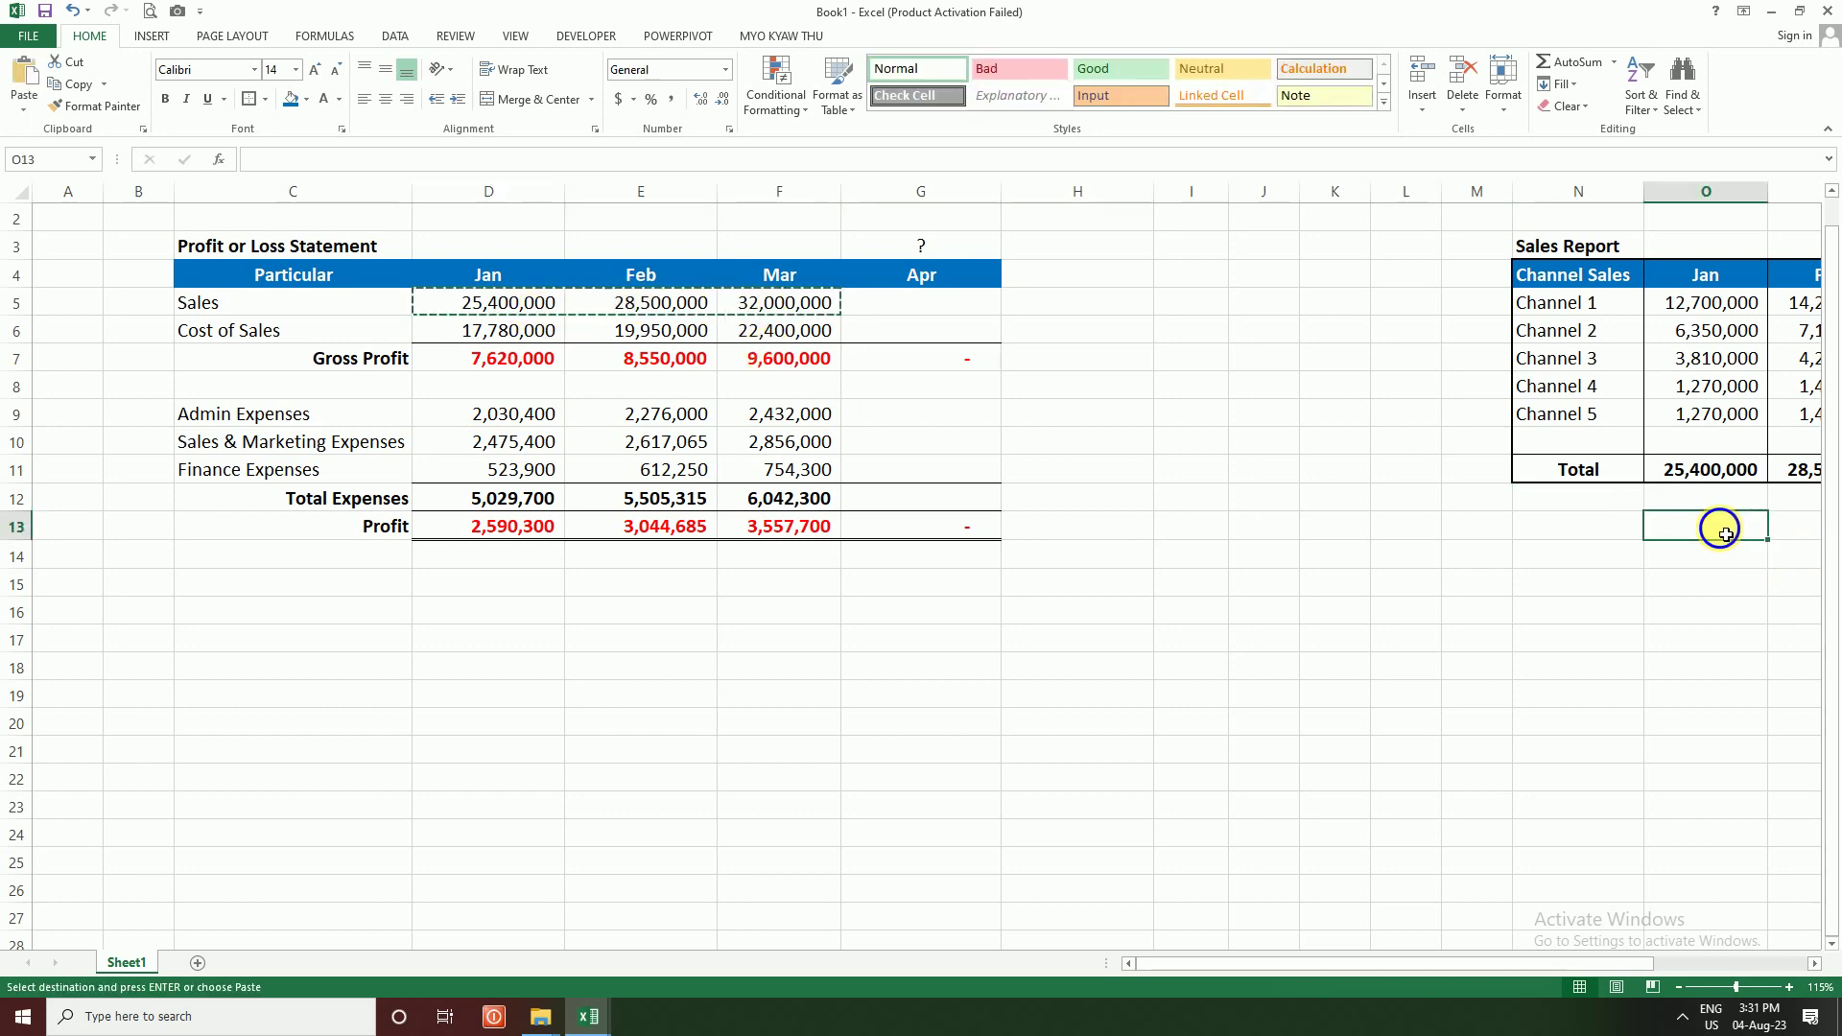
click(1588, 613)
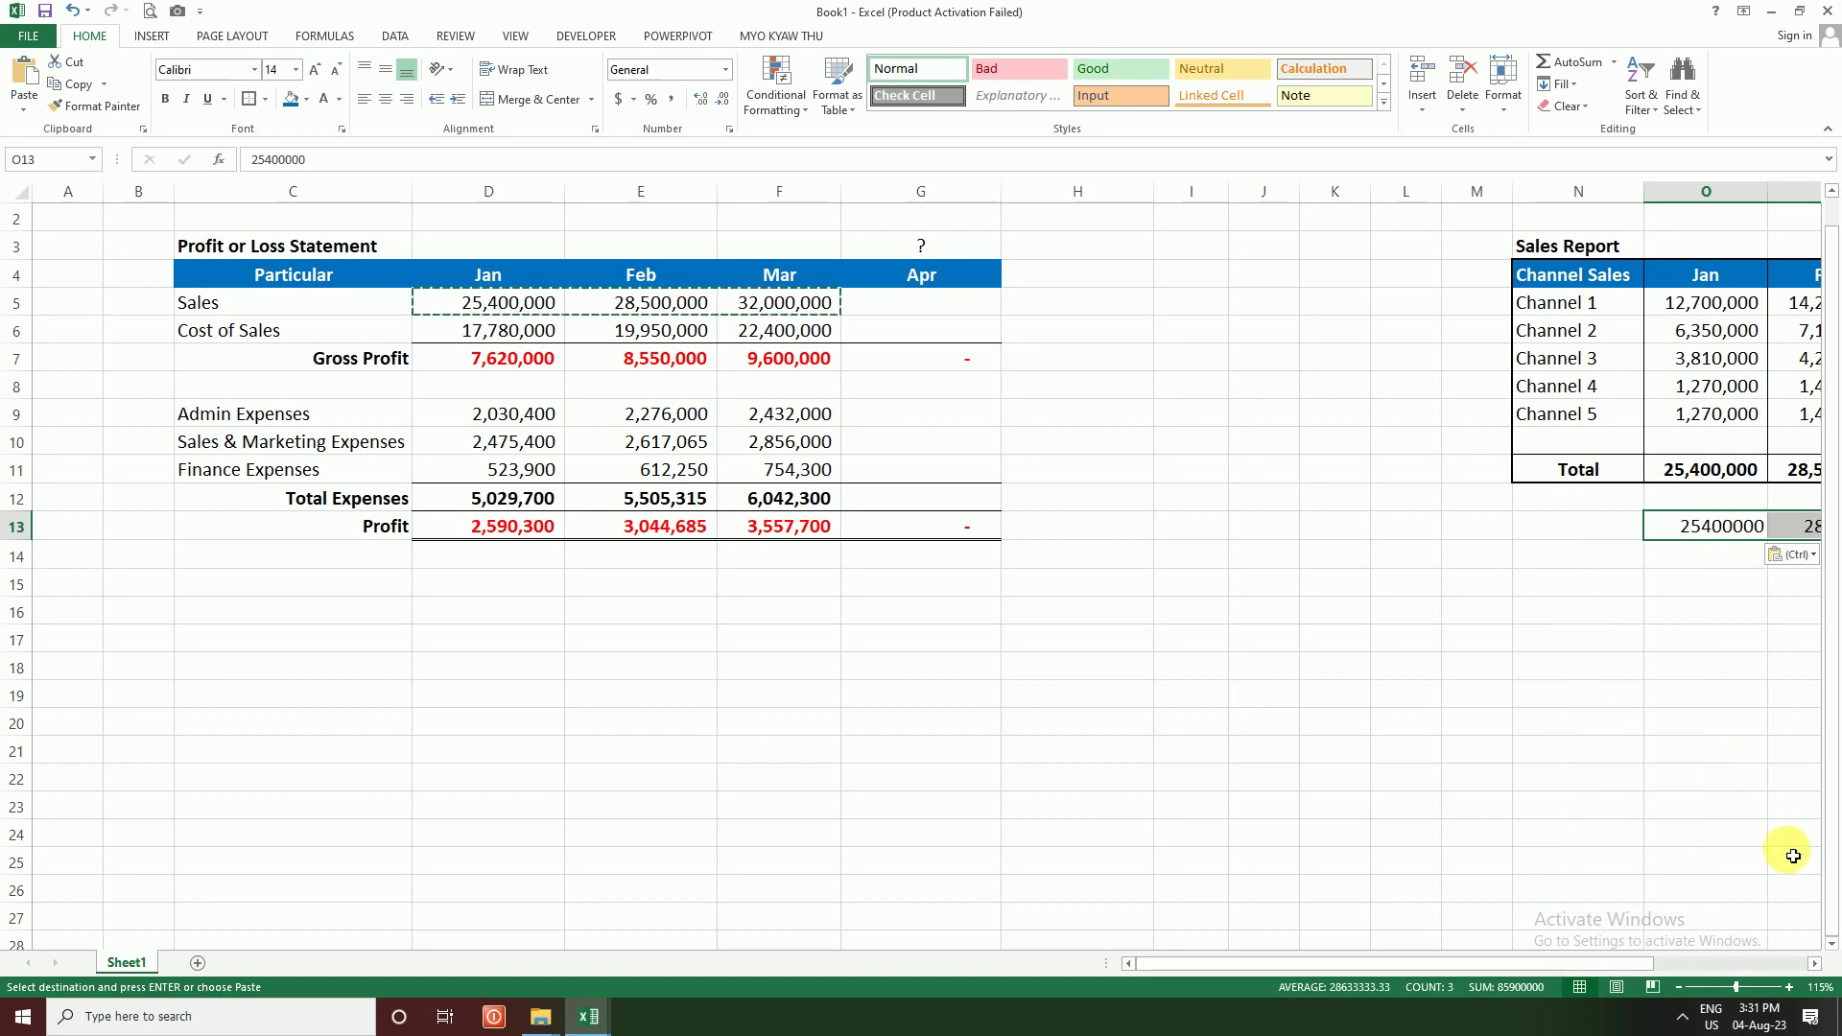
Step: Zoom in so the whole Sales Report, including its Total column, is visible
drag(1637, 962, 1769, 936)
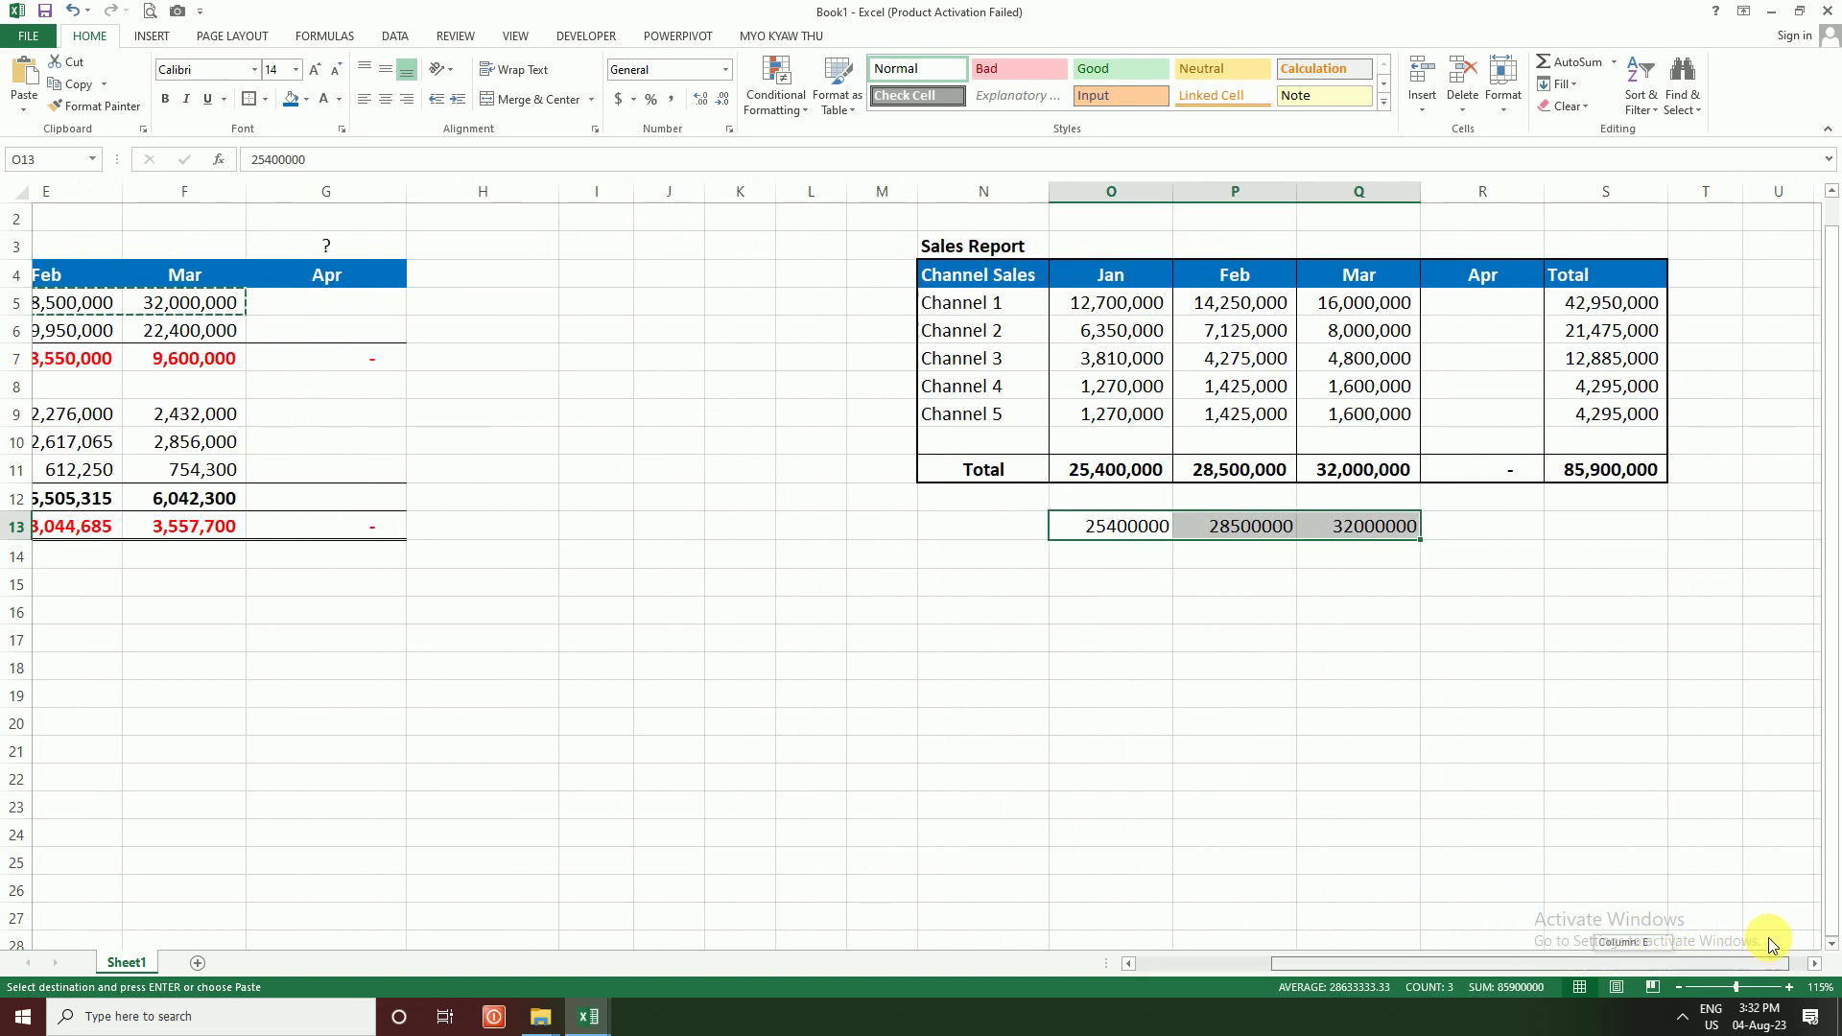
ctrl+scroll(1599, 792, up, 1)
ctrl+scroll(1597, 796, up, 2)
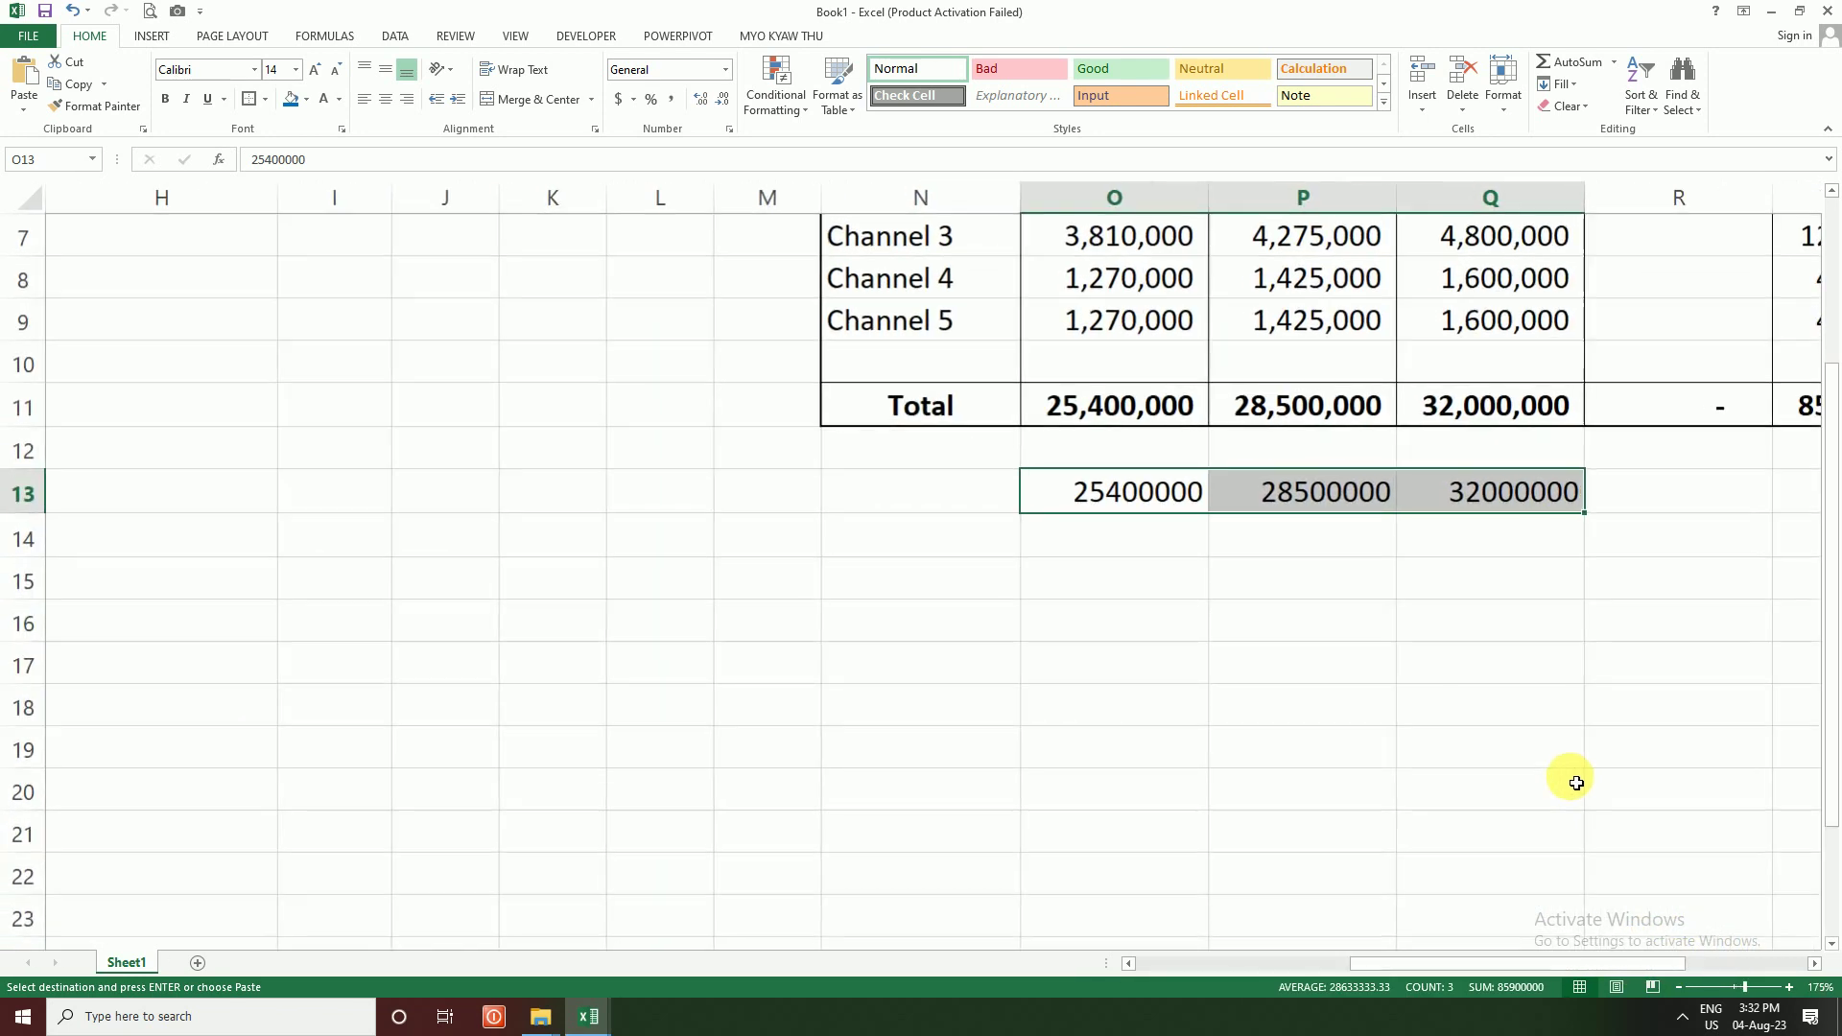
ctrl+scroll(1573, 810, up, 1)
drag(1603, 964, 1636, 964)
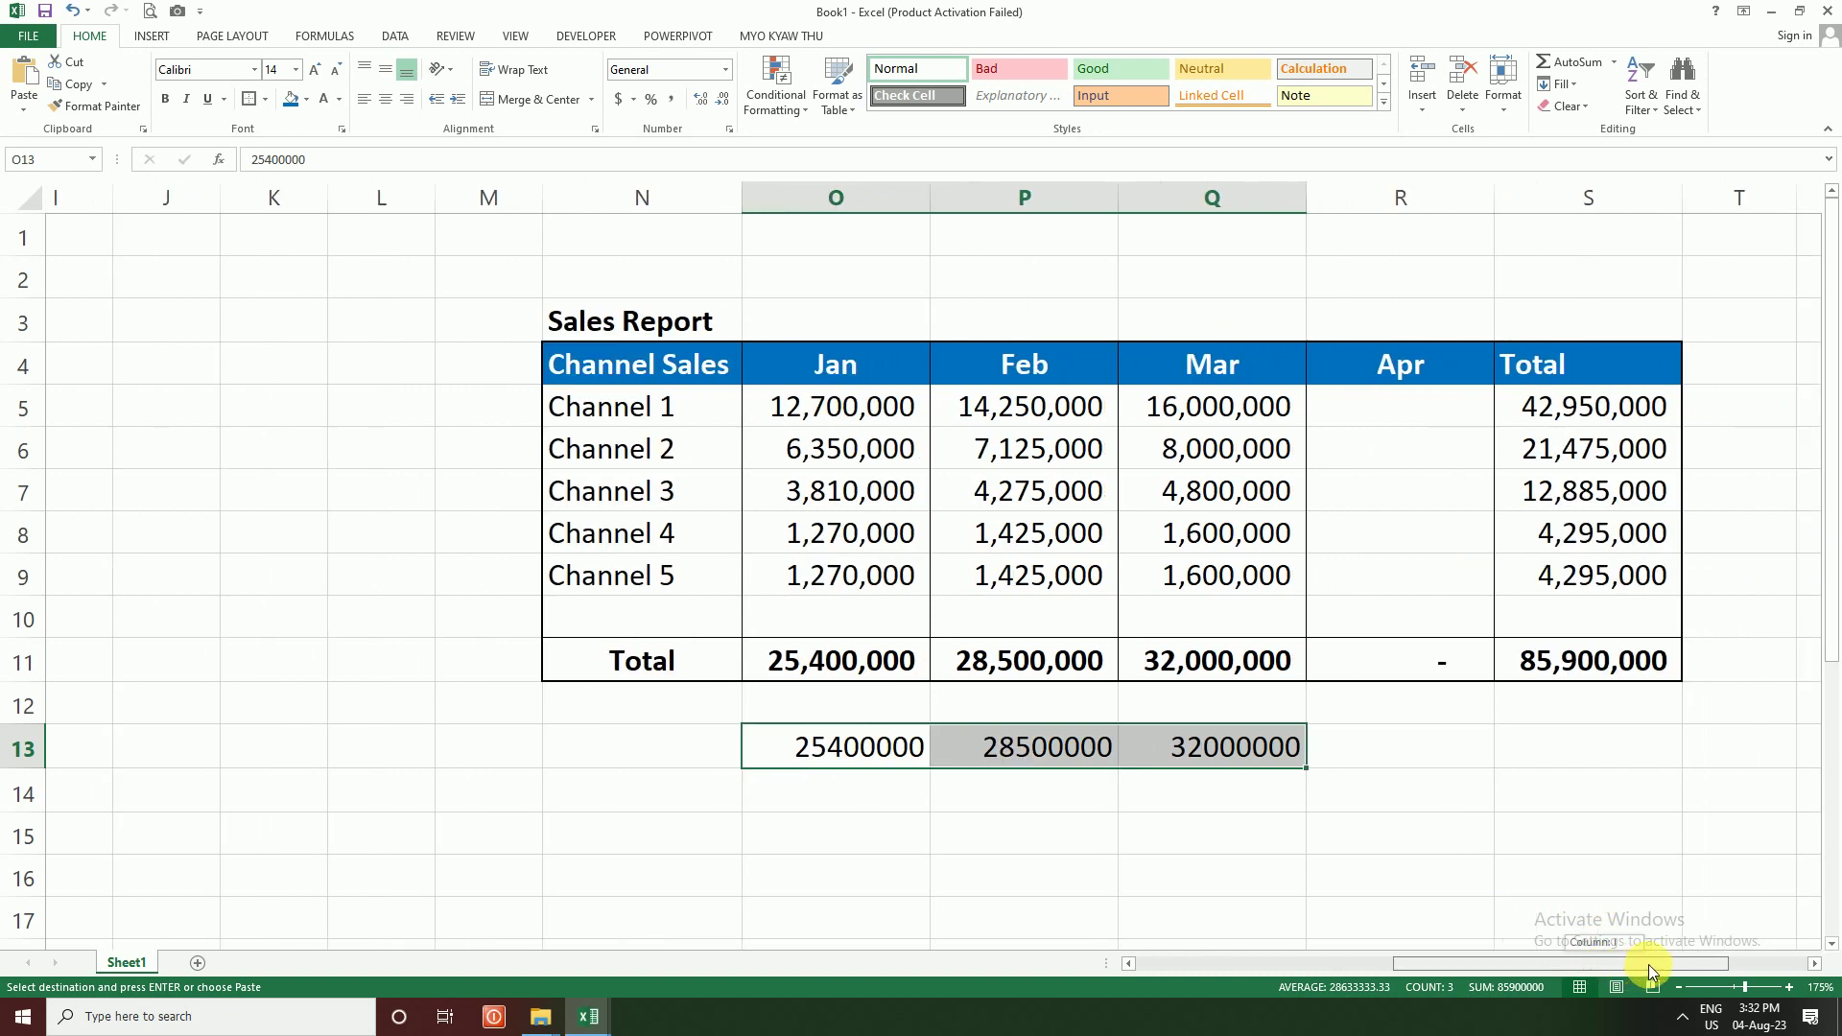
ctrl+scroll(1569, 835, up, 1)
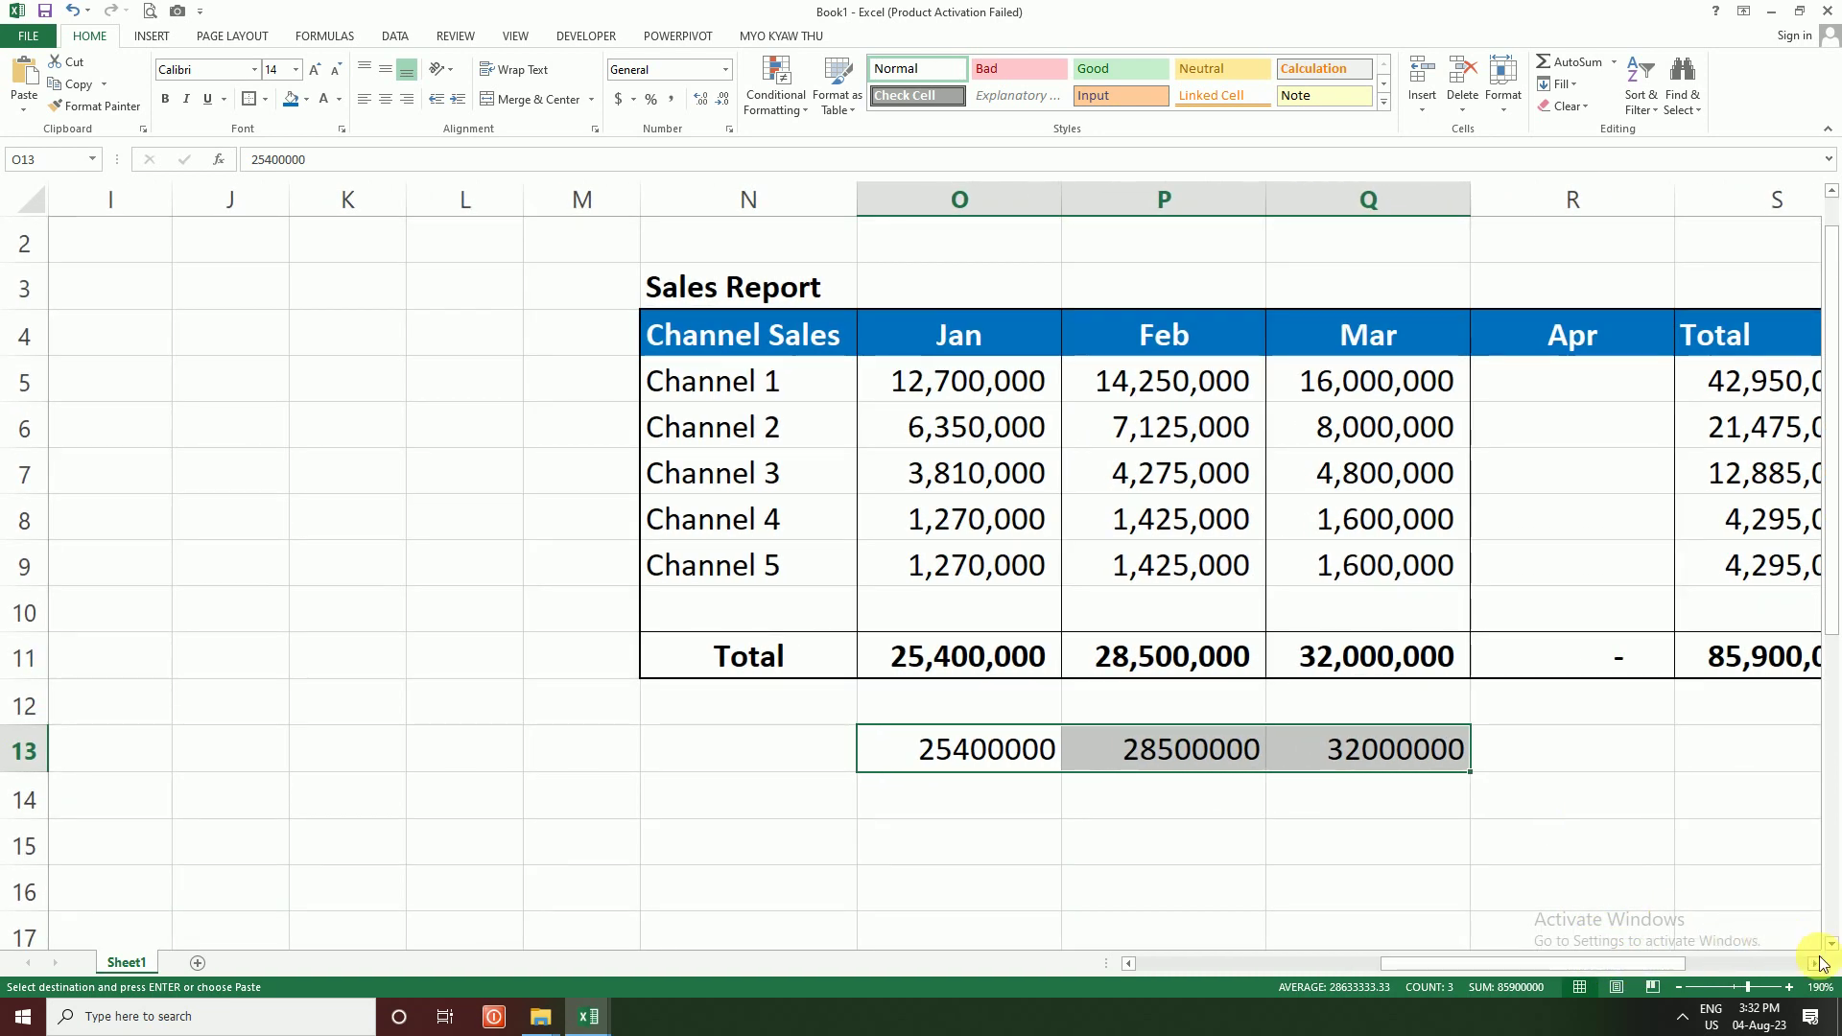
click(1814, 963)
click(1814, 963)
click(1534, 890)
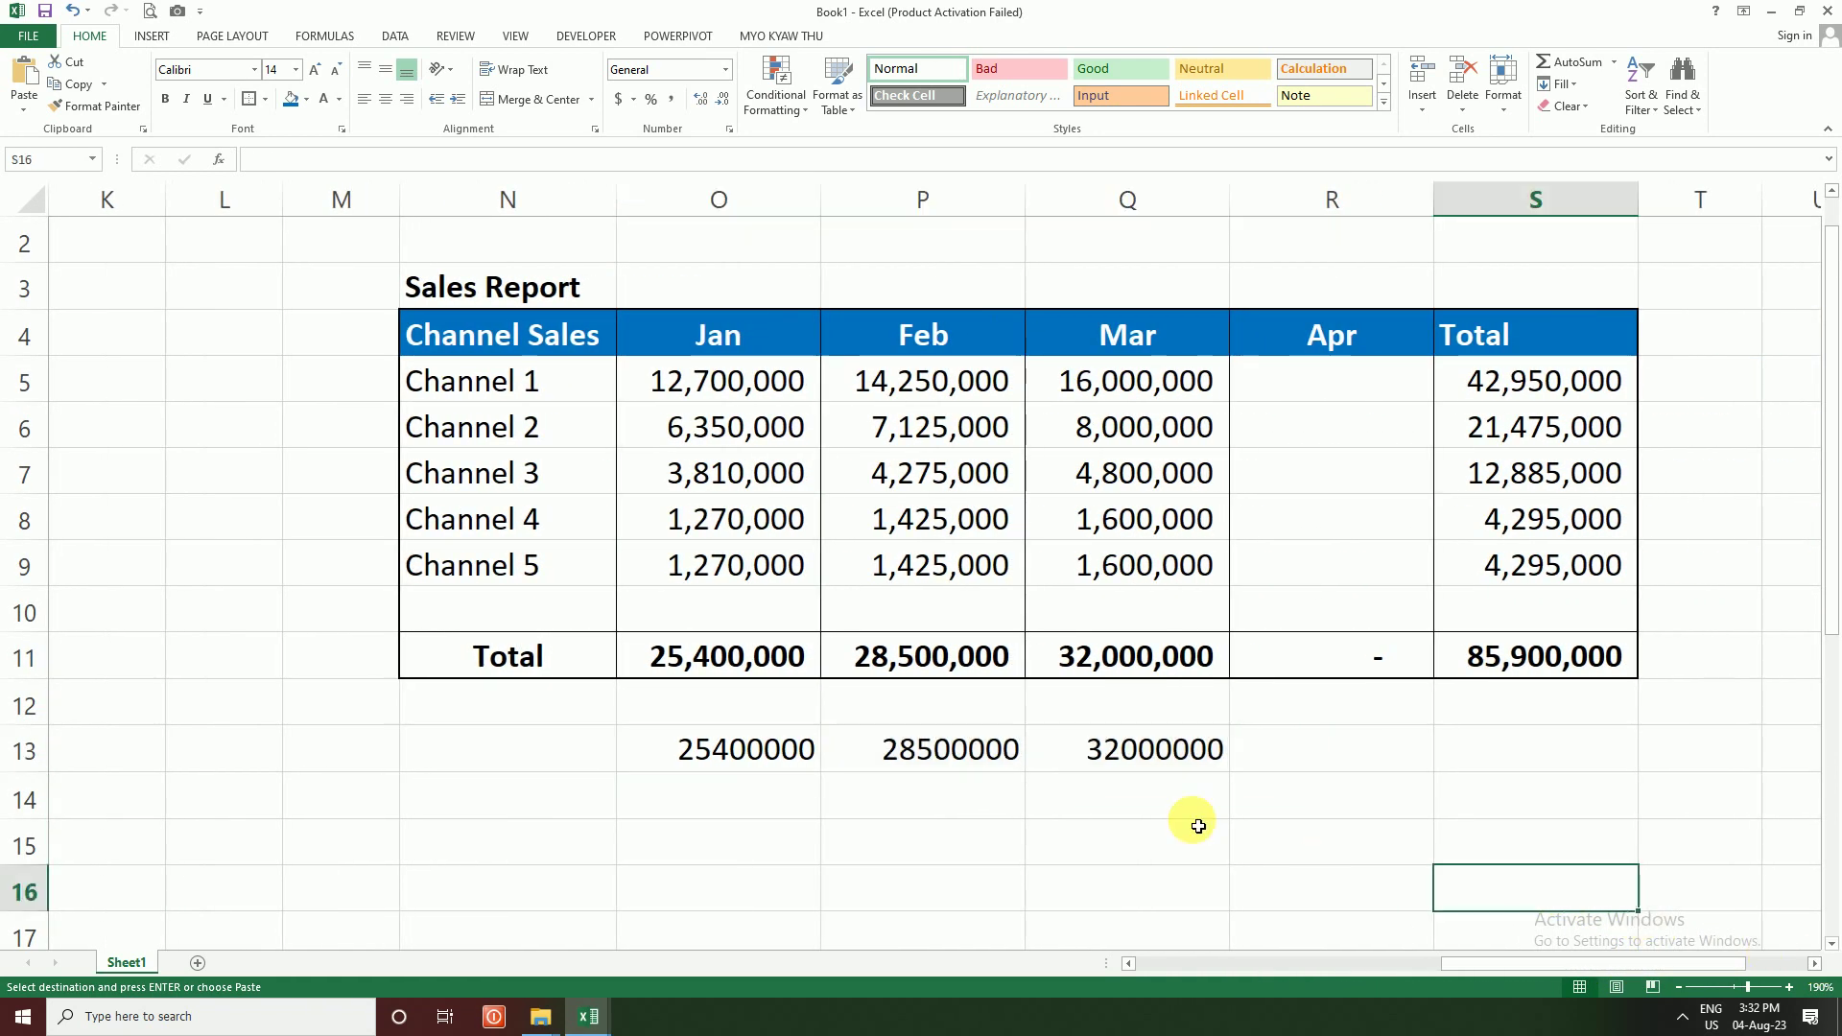
Step: Compare the Jan, Feb and Mar Total row values with the pasted Sales figures
click(710, 648)
click(789, 746)
click(946, 652)
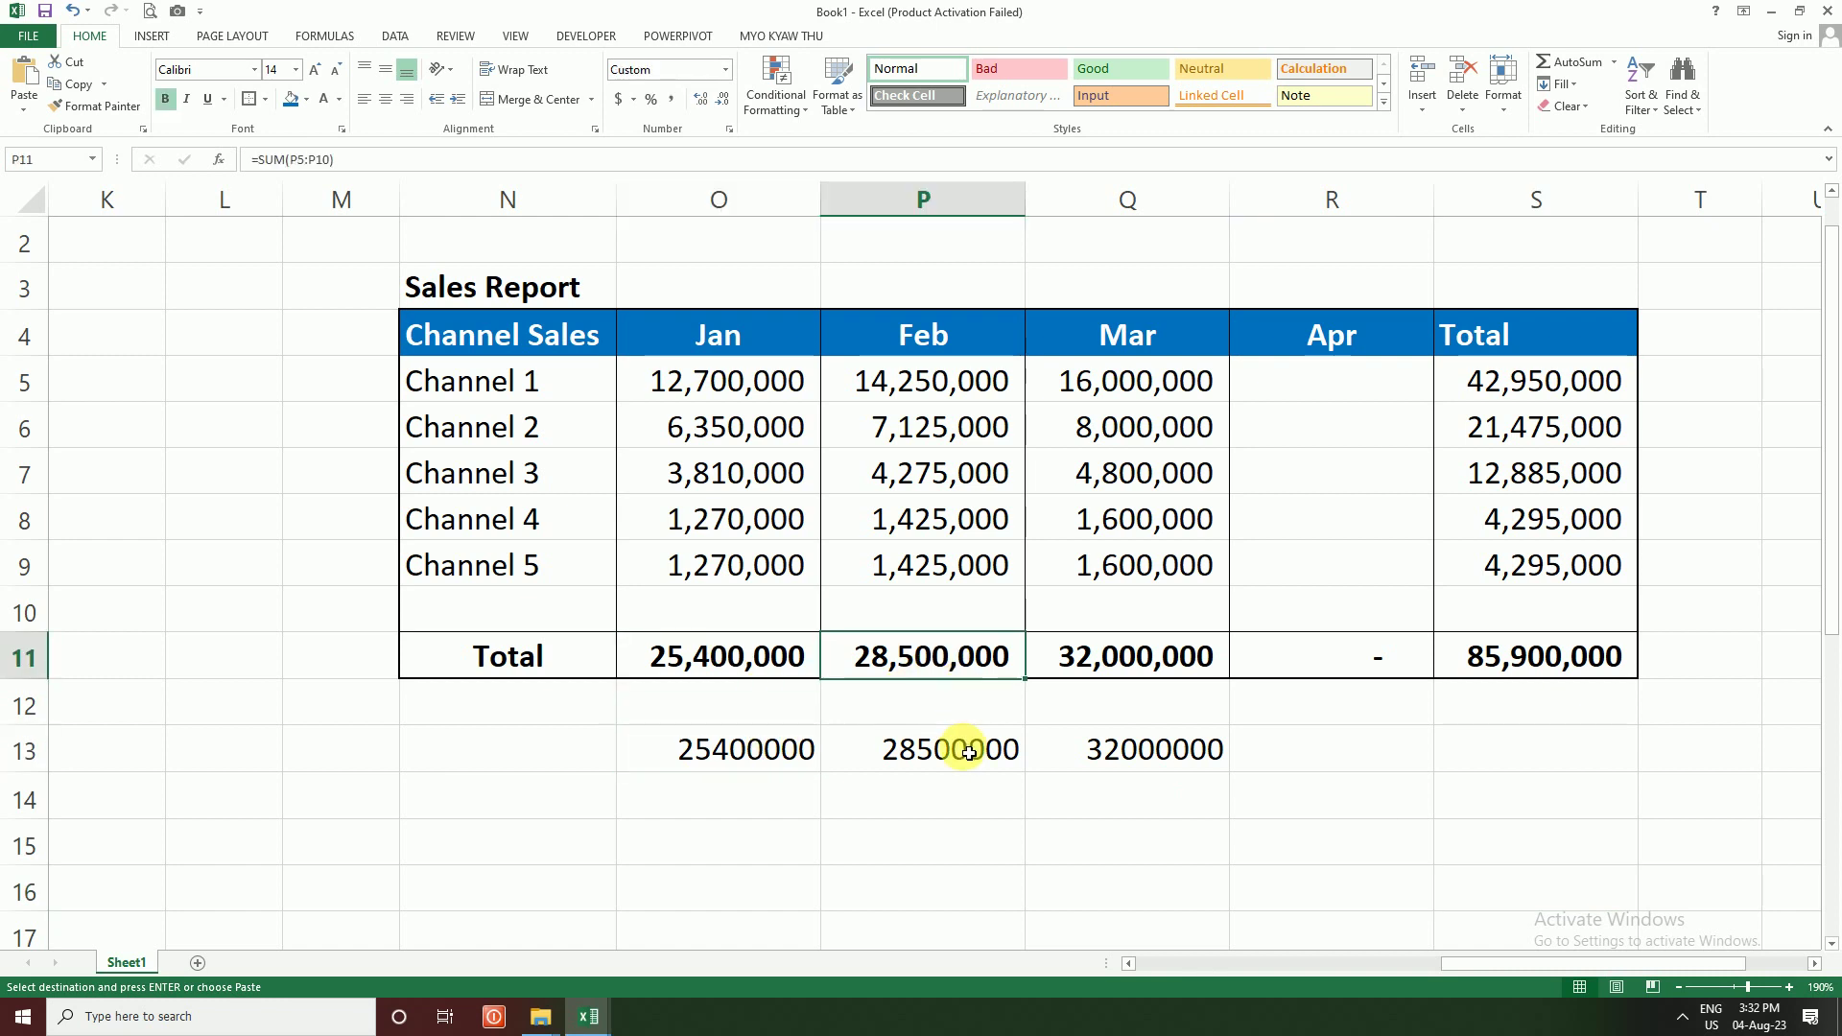
click(964, 750)
click(1103, 662)
click(1156, 749)
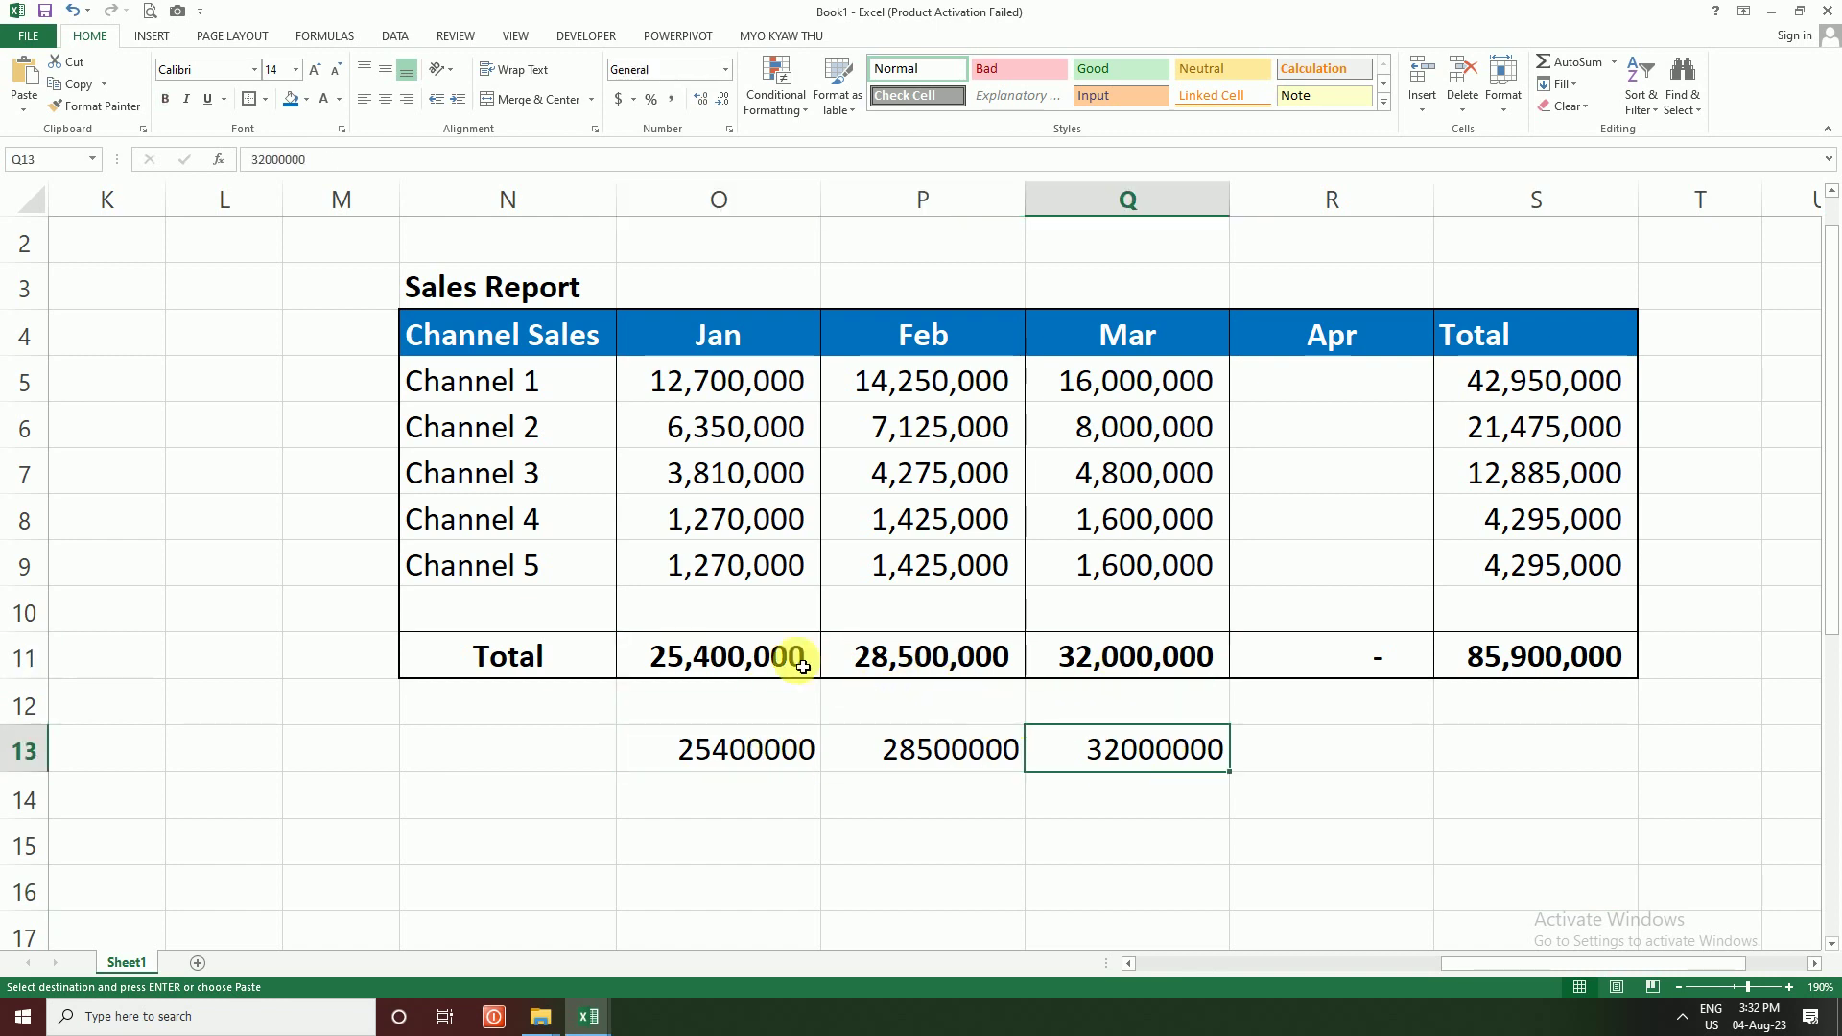
Step: Review the Jan–Mar sales of Channels 1 through 5 in the Sales Report
click(526, 396)
click(734, 384)
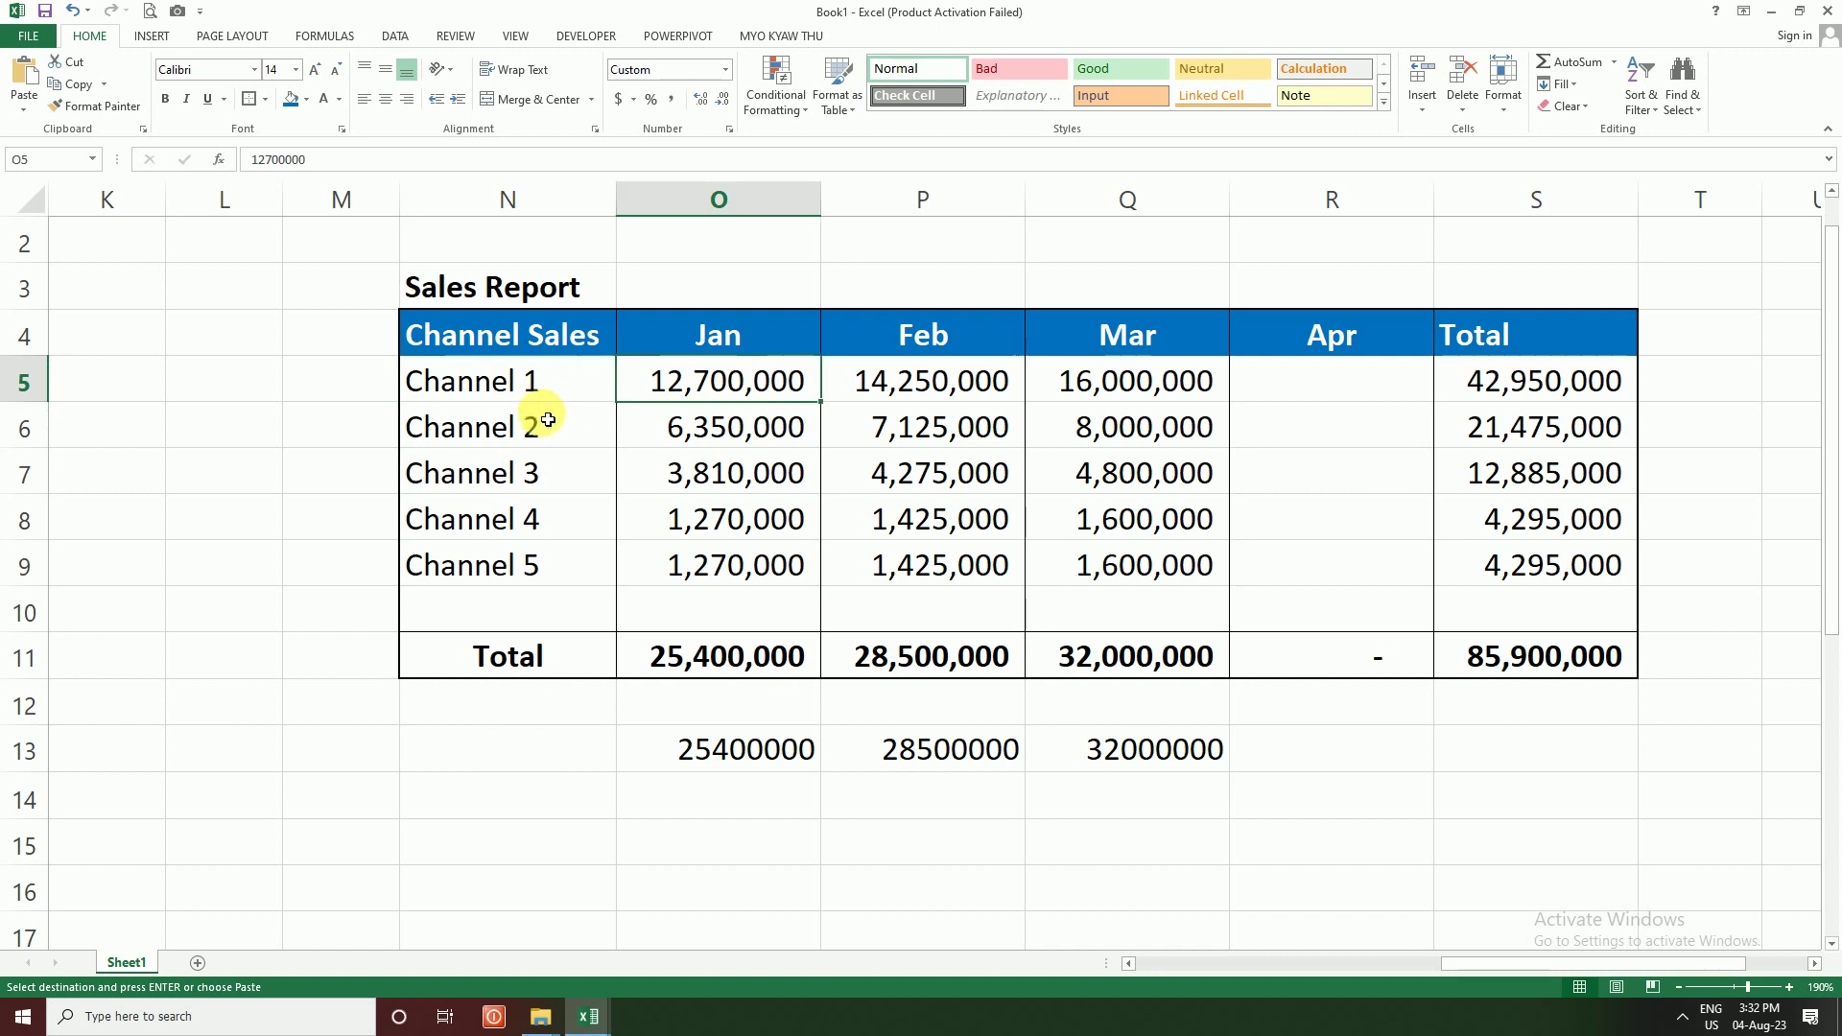
shift+click(1089, 381)
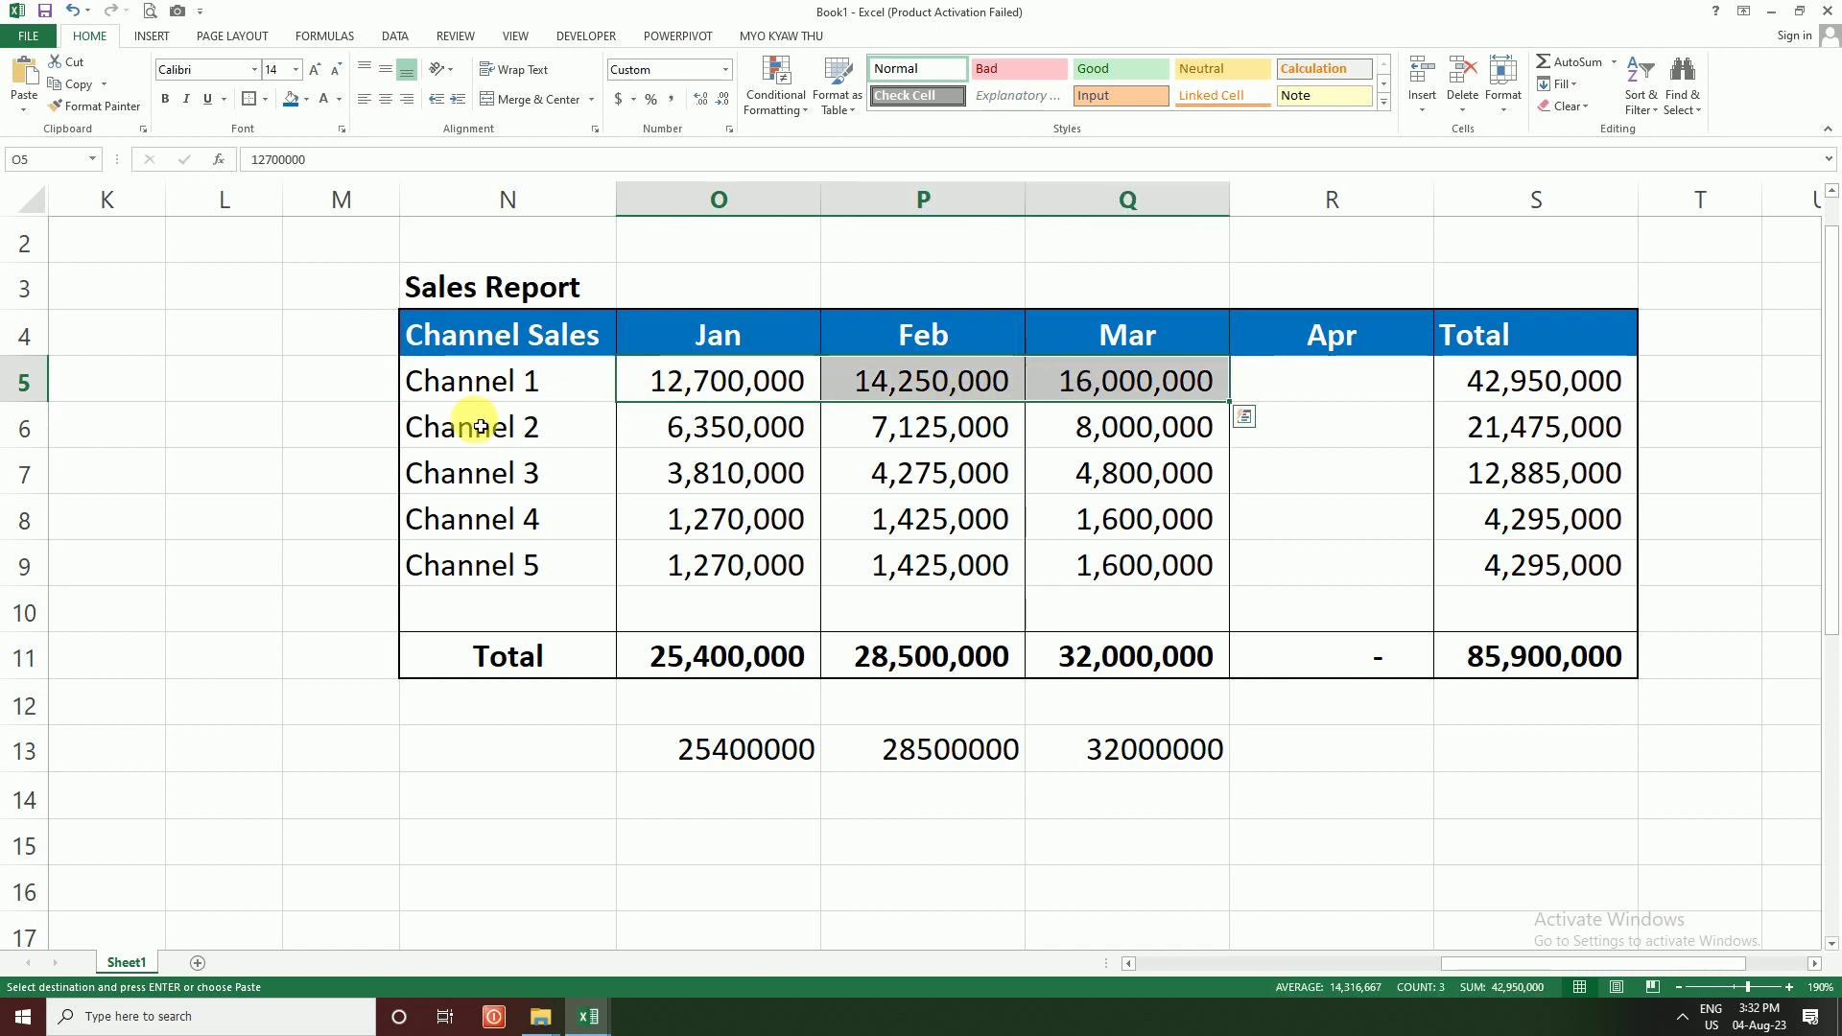
click(538, 426)
drag(804, 433, 1117, 437)
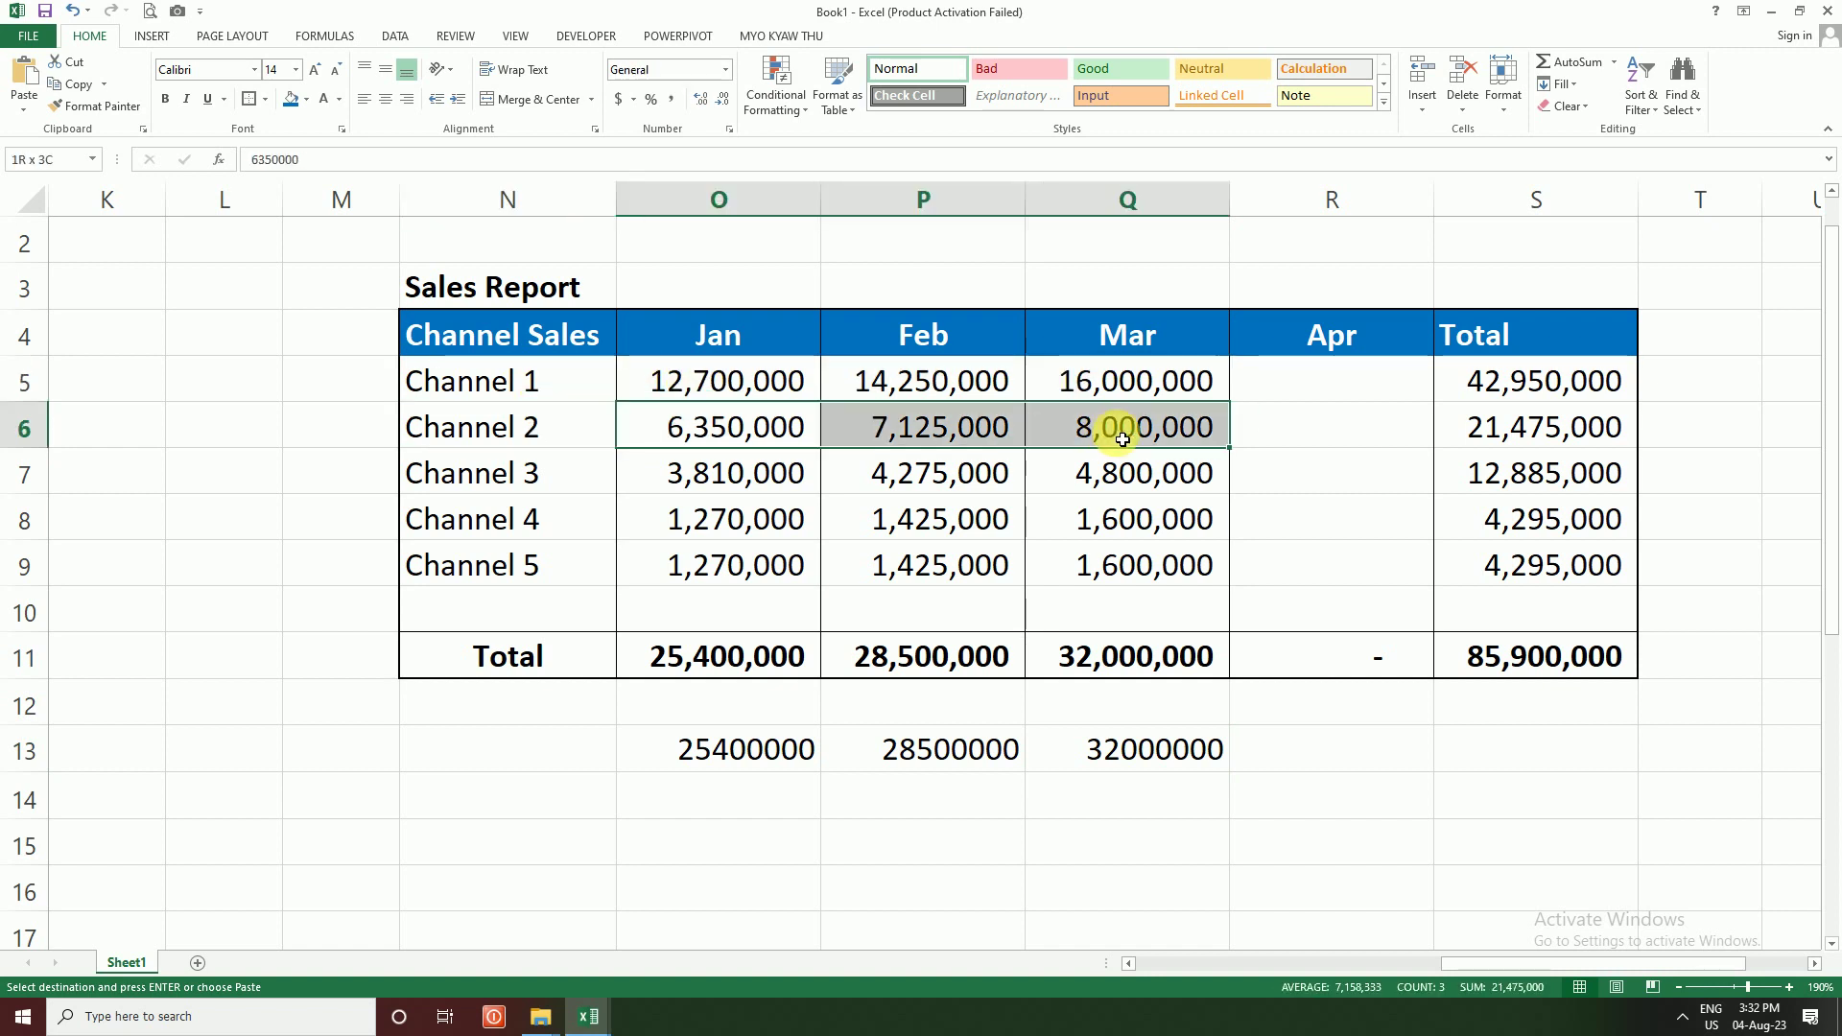
click(534, 471)
drag(752, 470, 1135, 487)
click(574, 508)
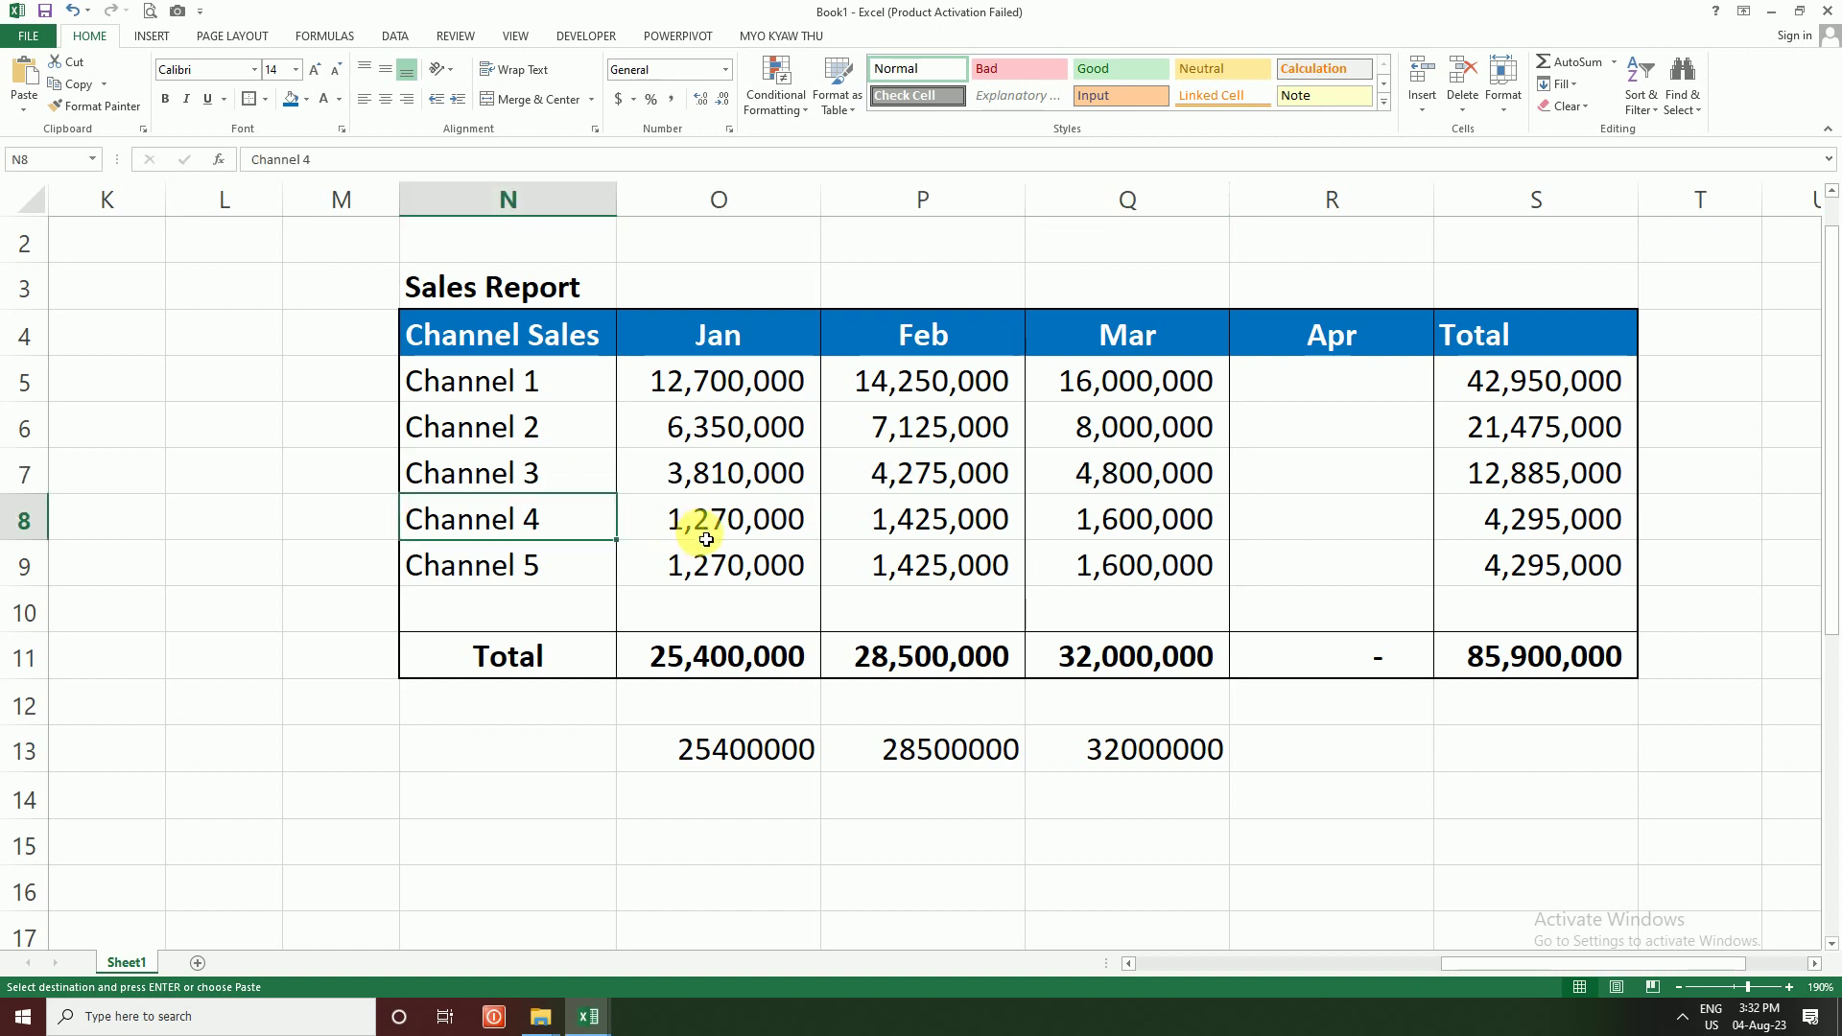
drag(696, 523, 1089, 514)
click(537, 570)
drag(671, 561, 1151, 566)
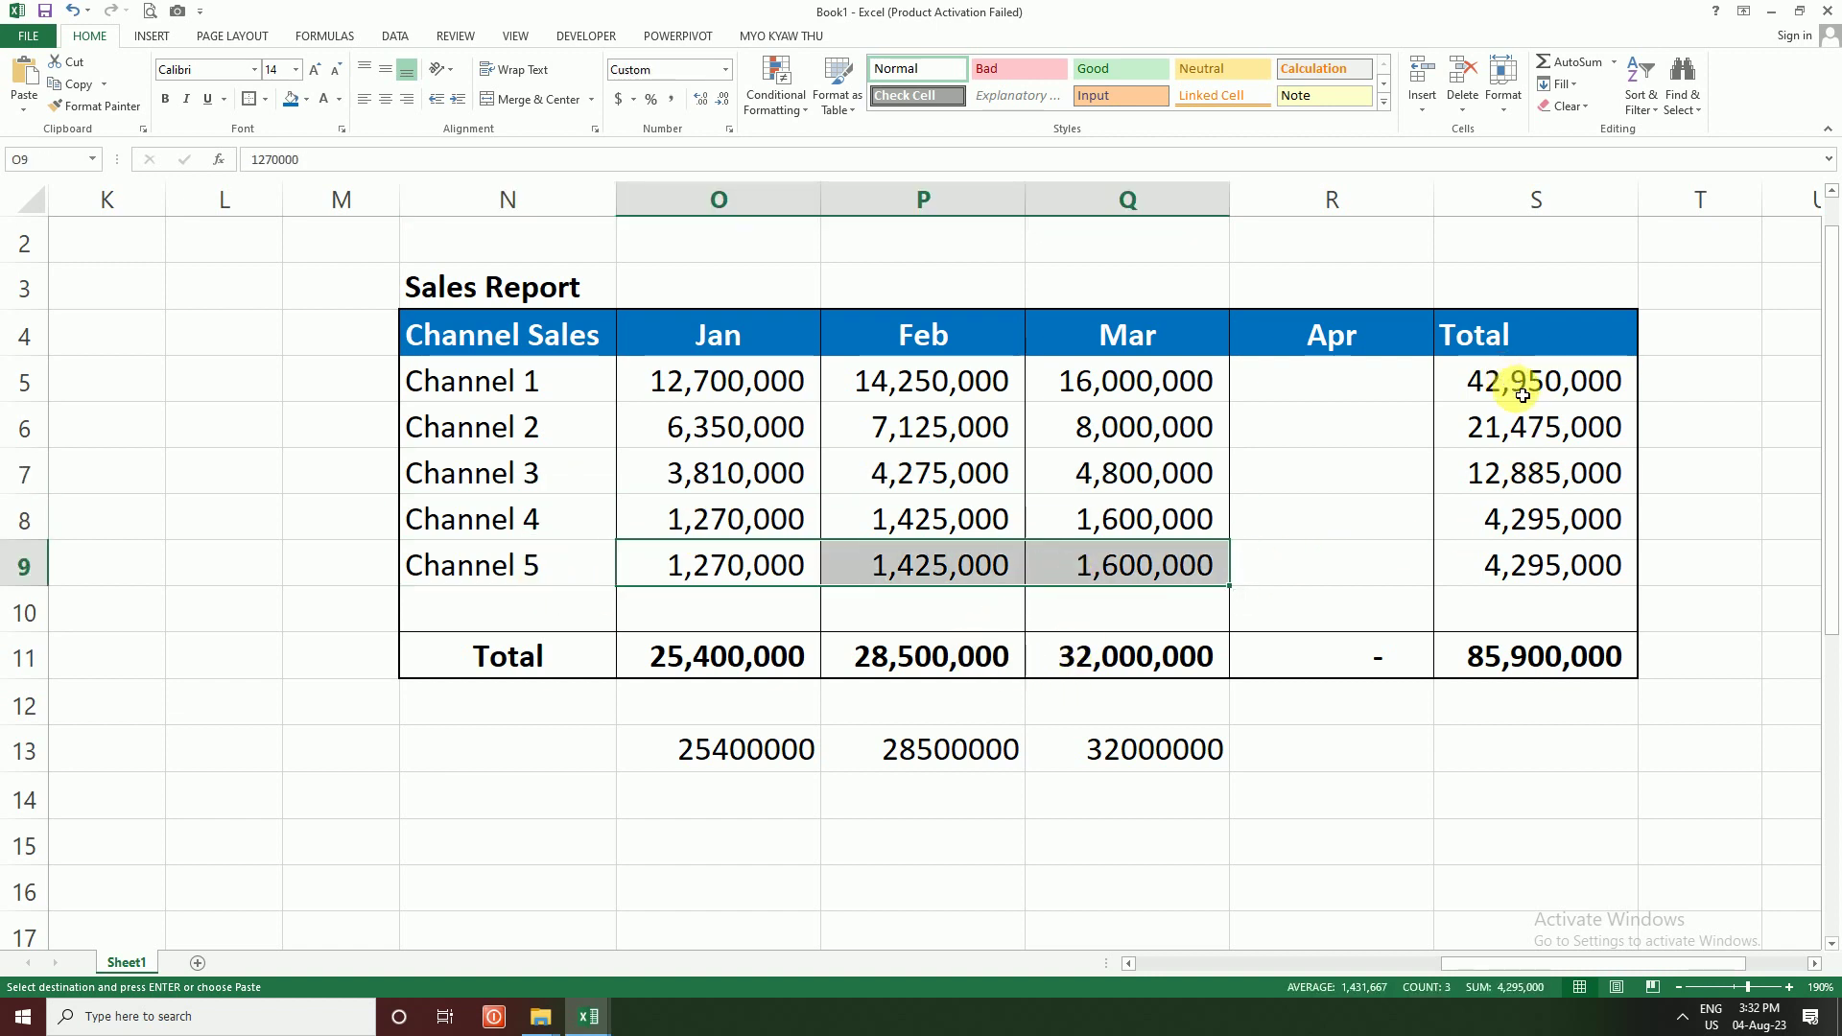
click(1350, 300)
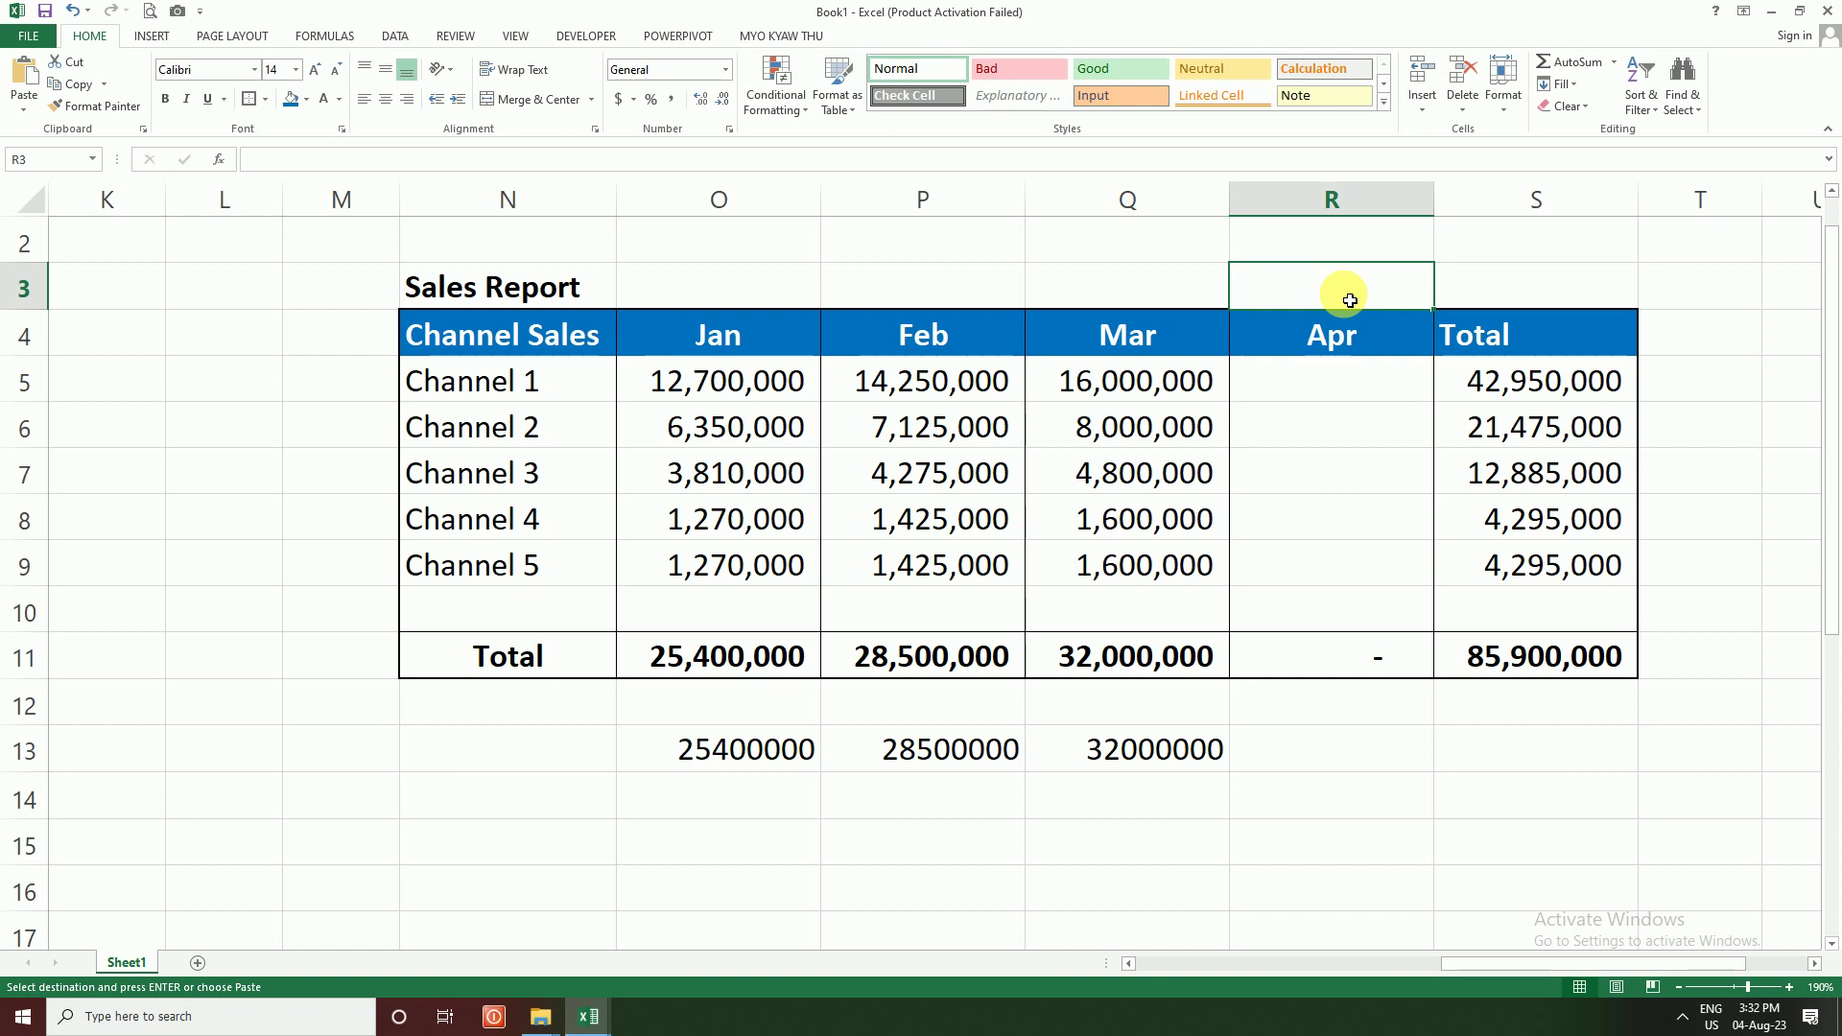
text(?)
key(Return)
click(1350, 300)
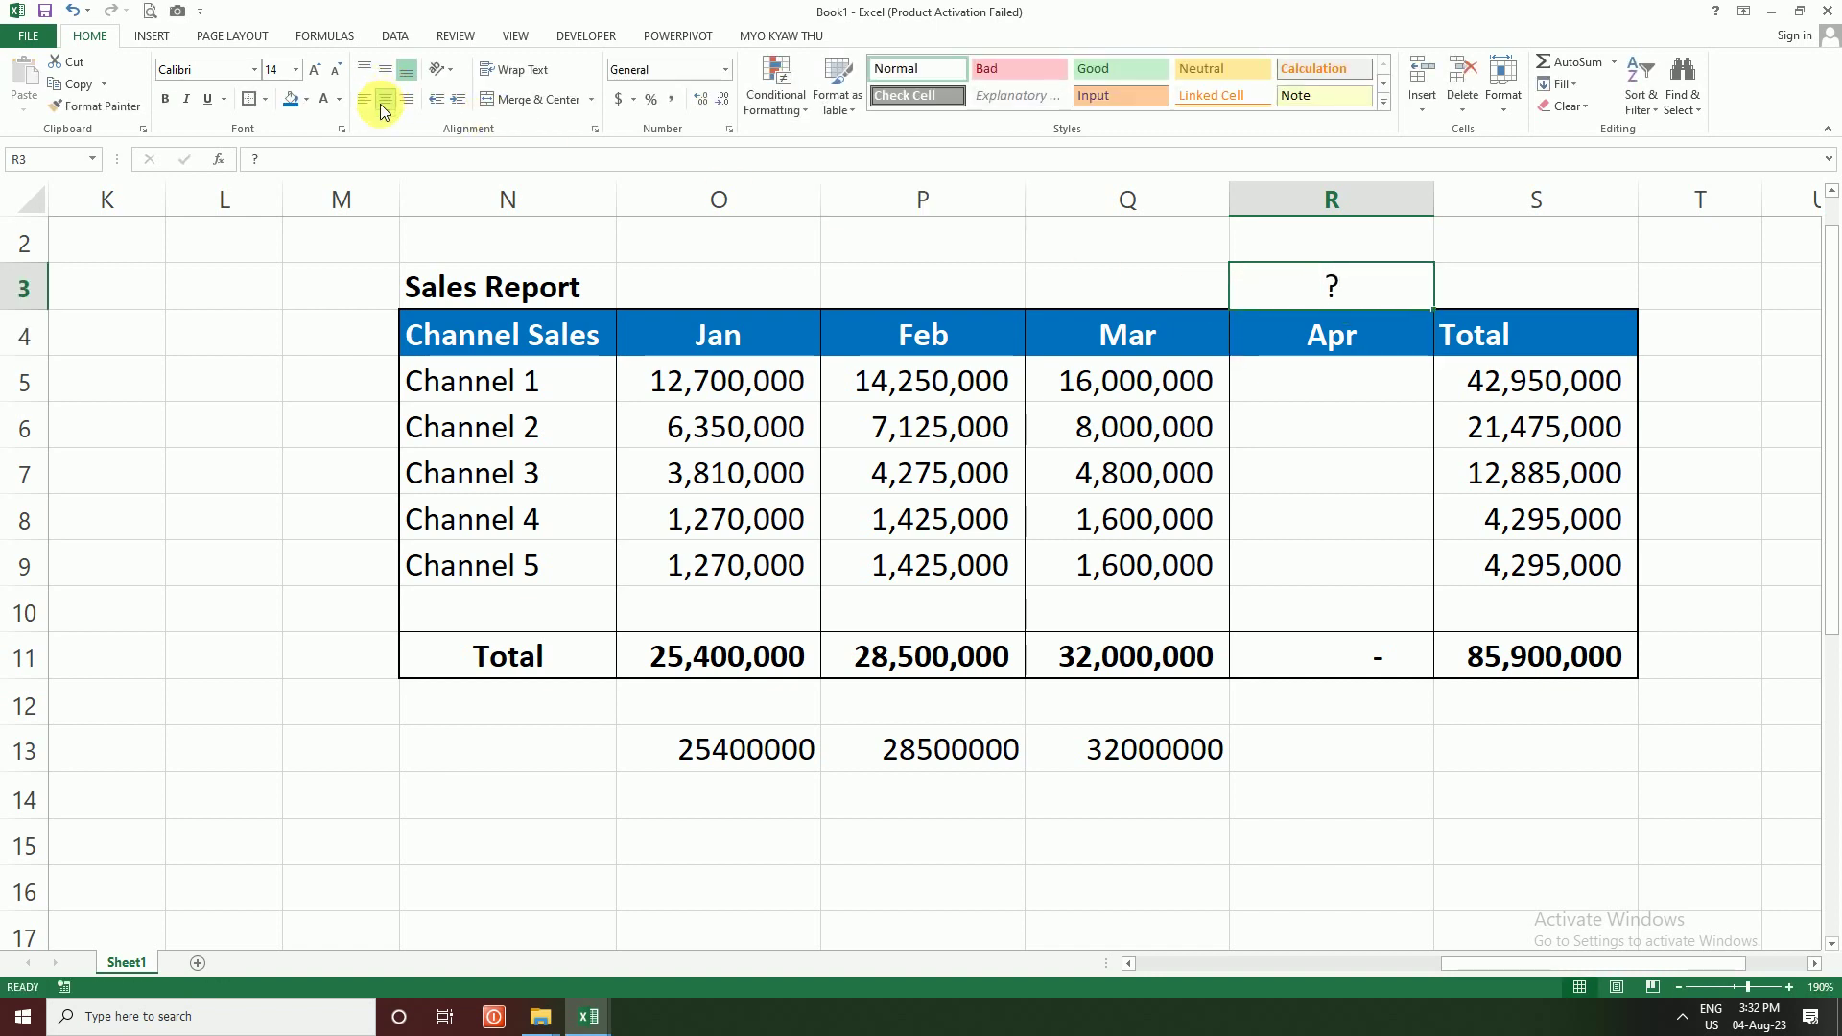
drag(686, 749, 1151, 749)
click(1529, 666)
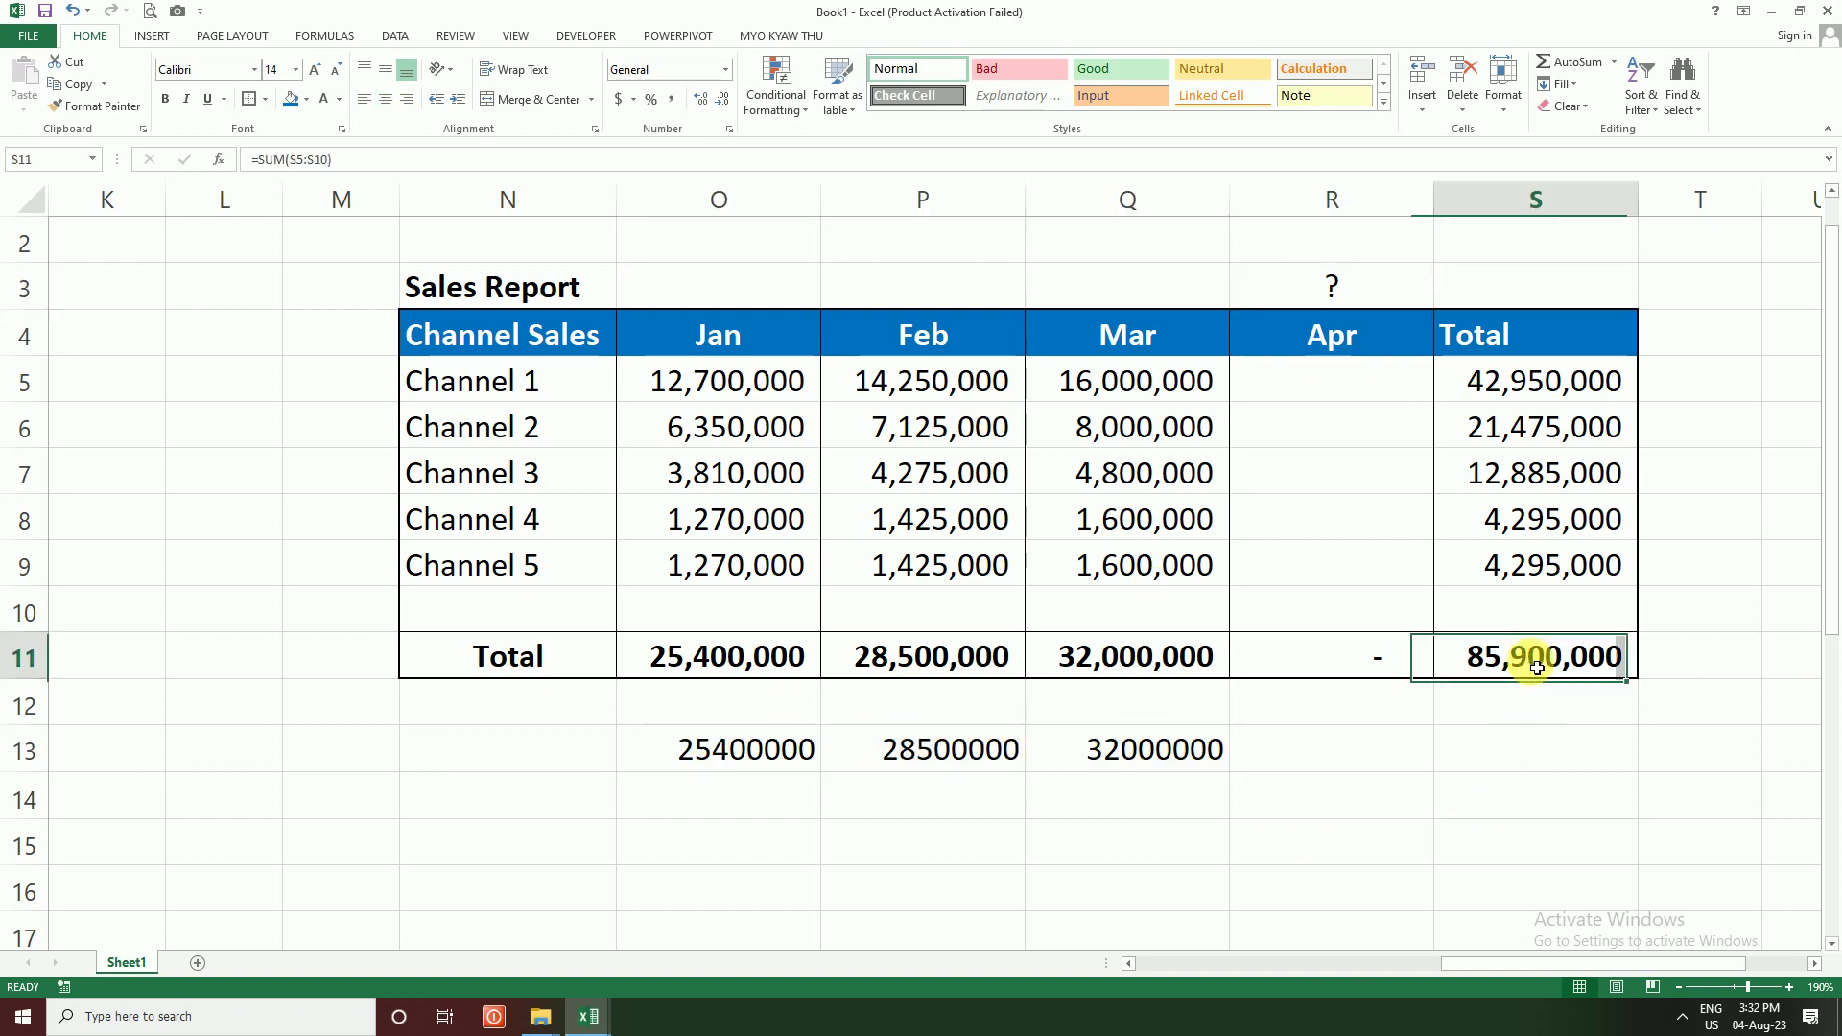
drag(796, 746, 1078, 753)
key(Delete)
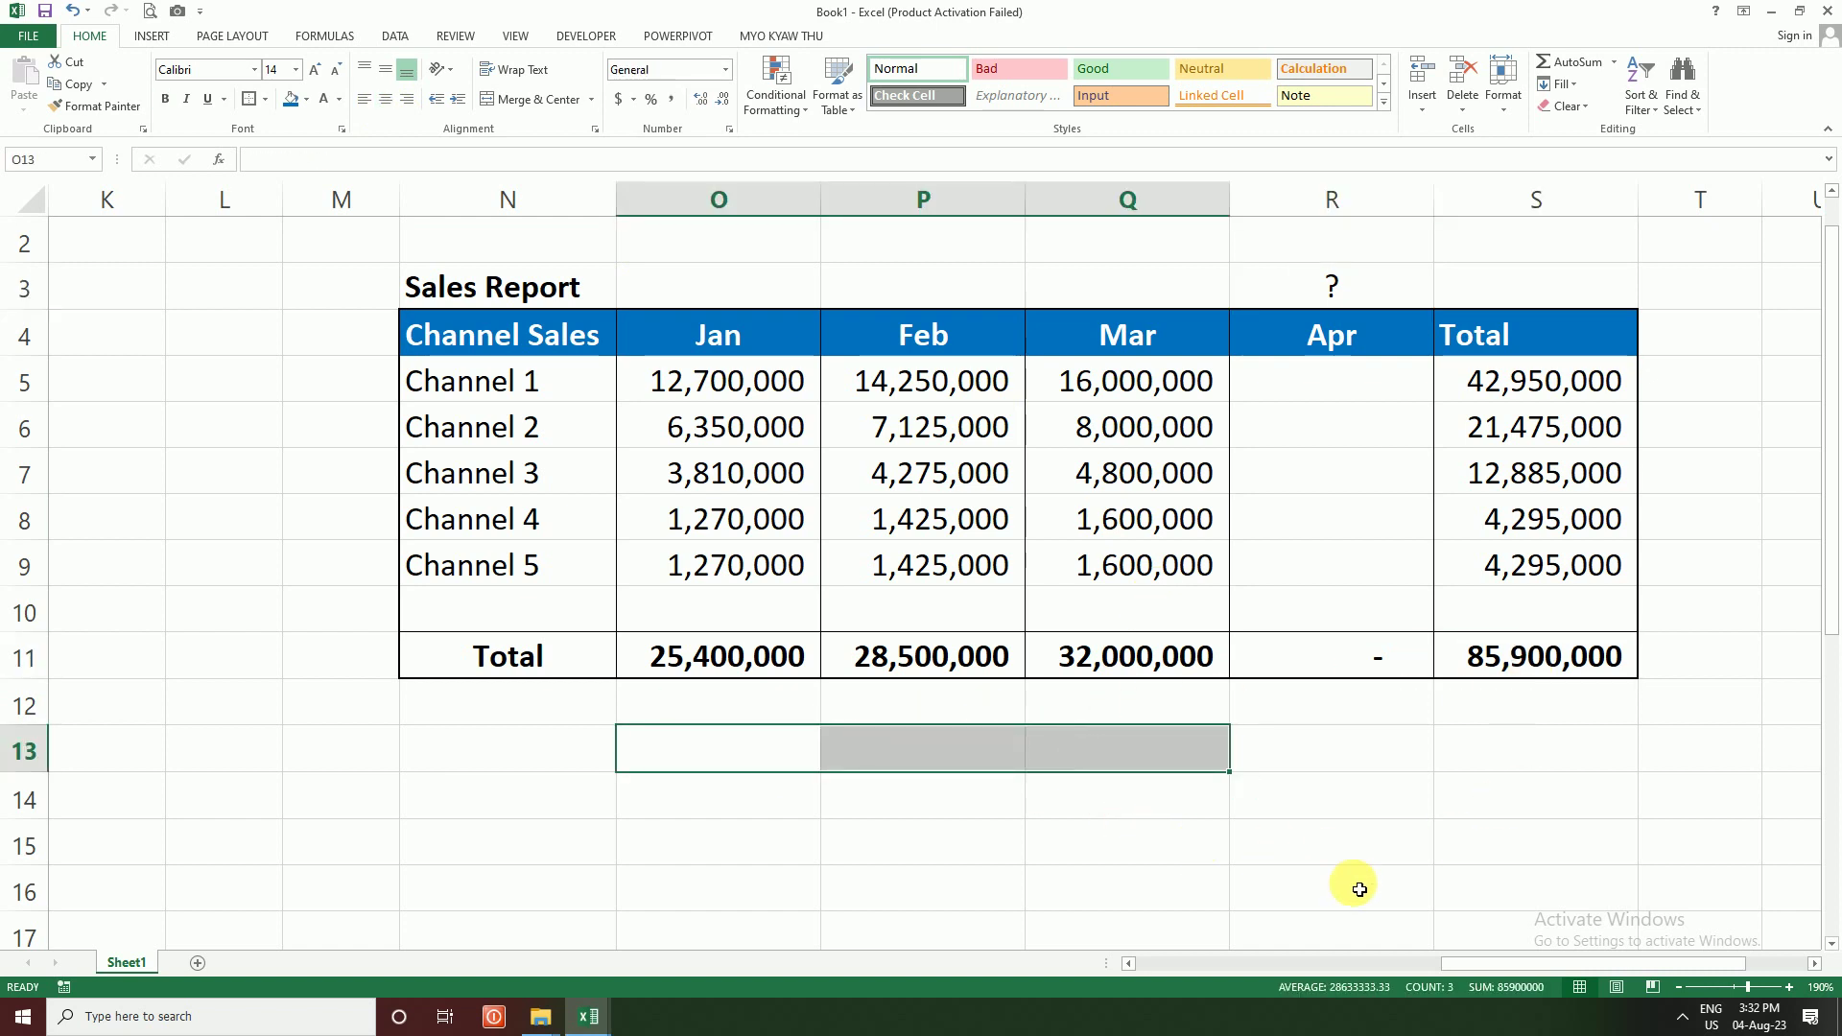
drag(1468, 964, 938, 937)
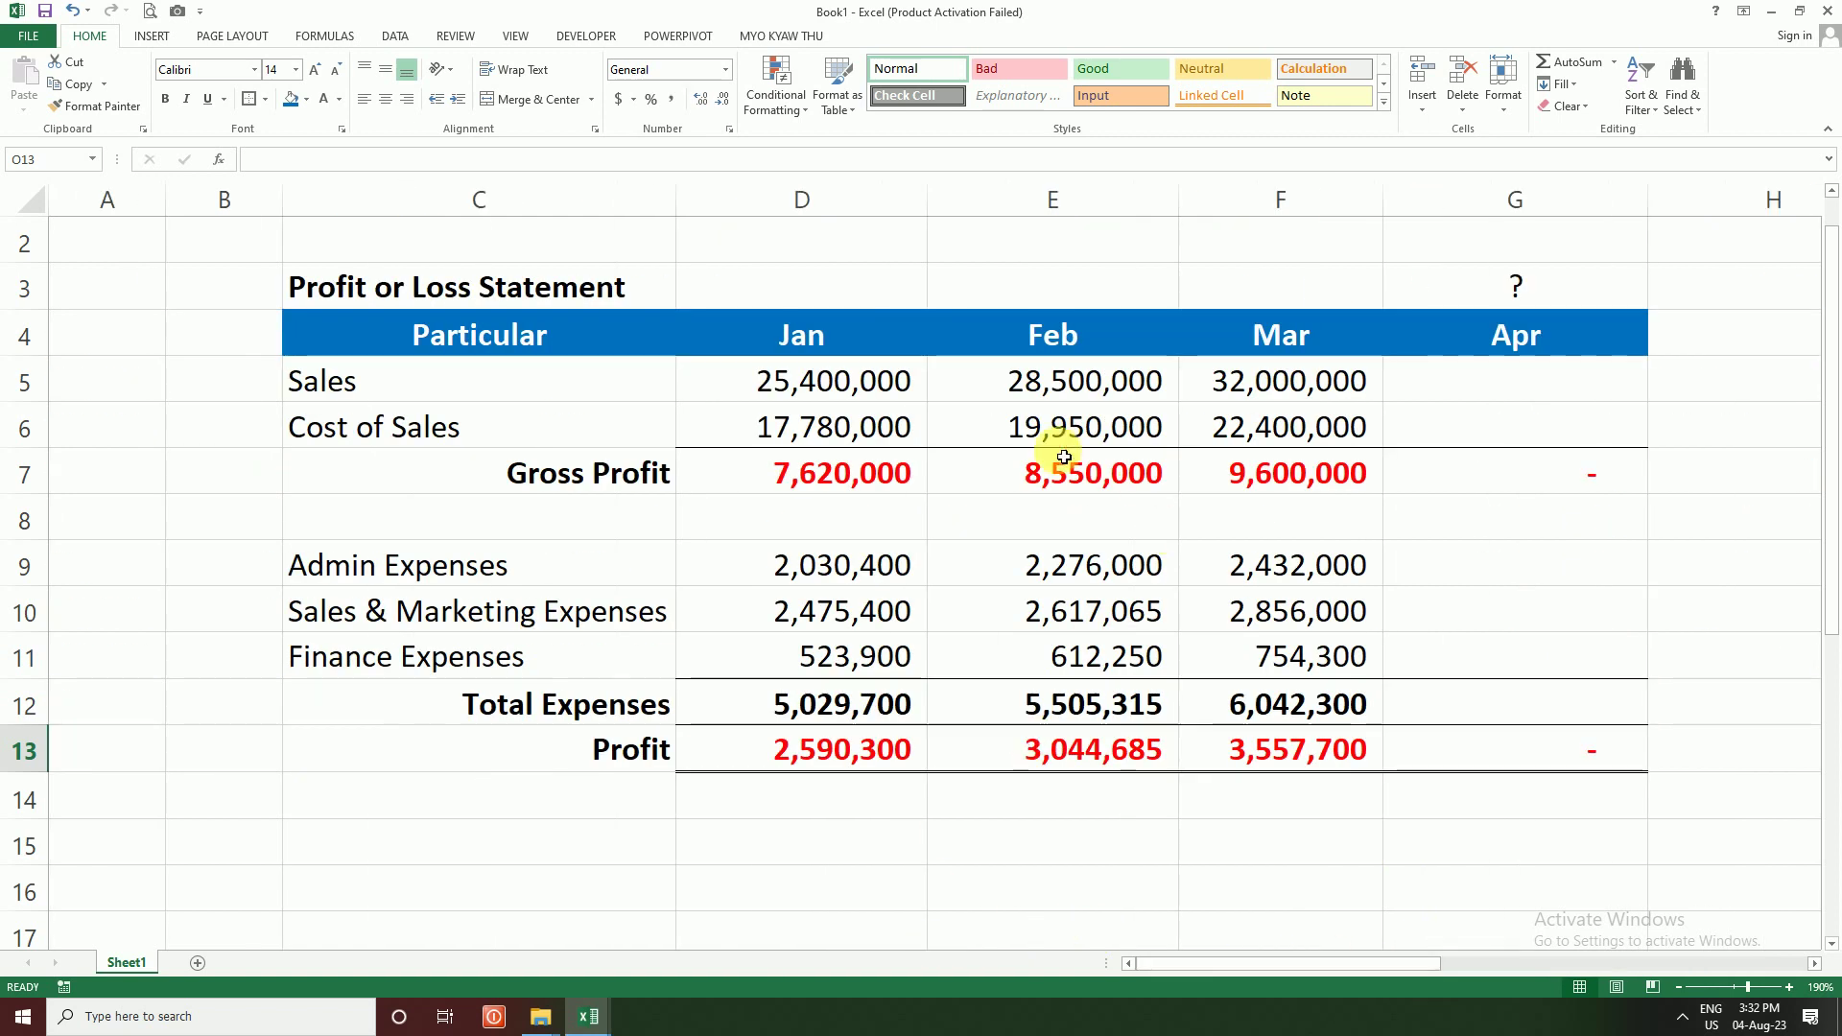
drag(841, 388, 1213, 384)
click(585, 780)
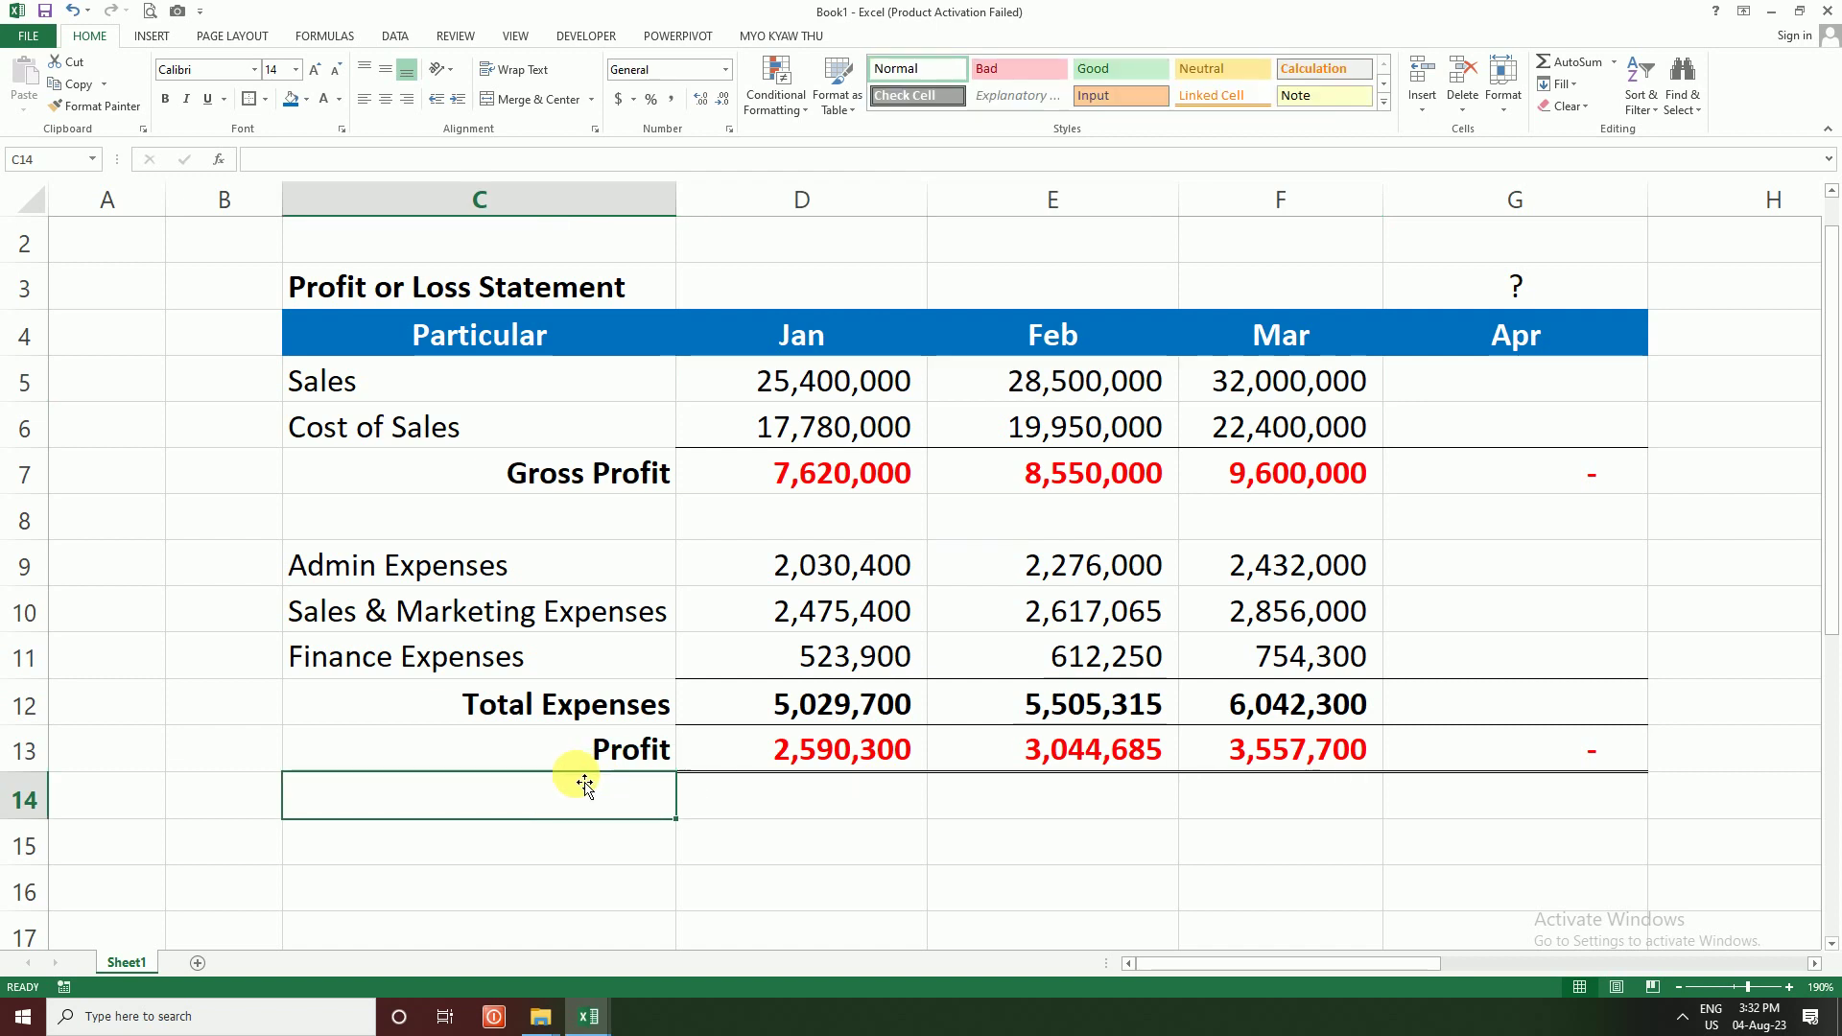
click(1548, 288)
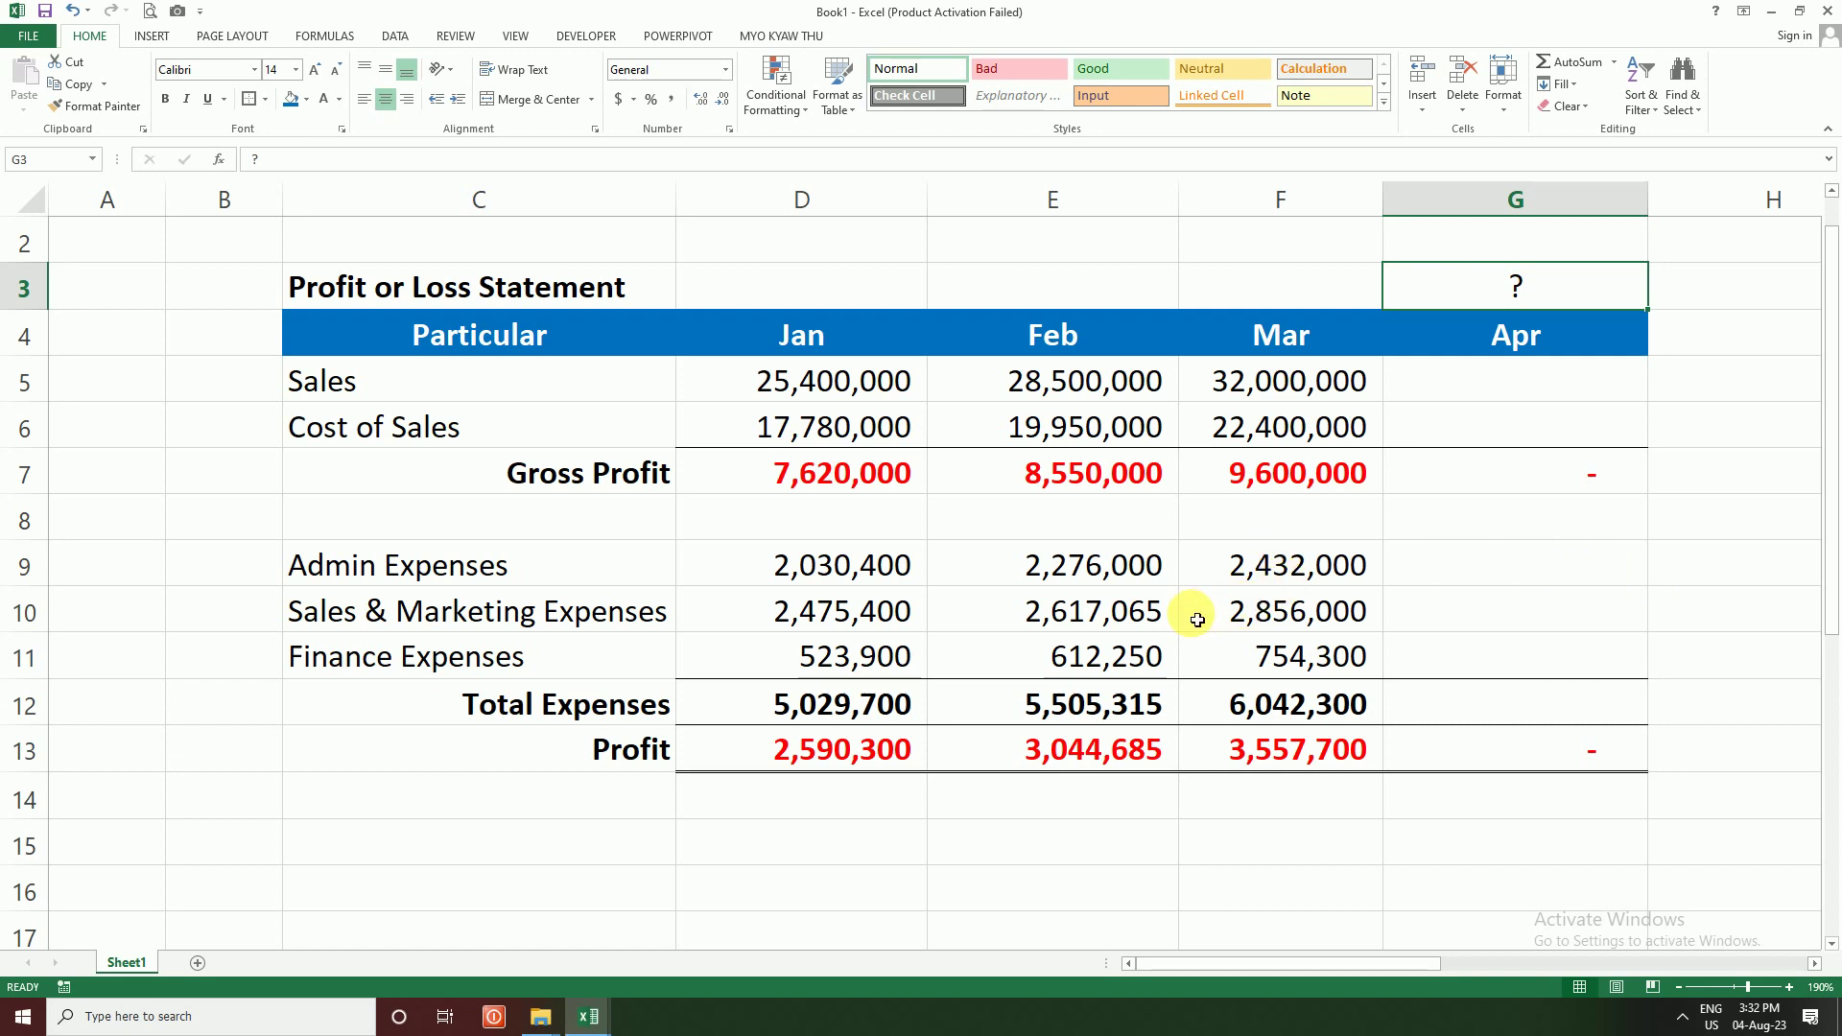
Step: Type the 'Hight-Low Method' heading into cell C18
ctrl+scroll(1197, 619, down, 1)
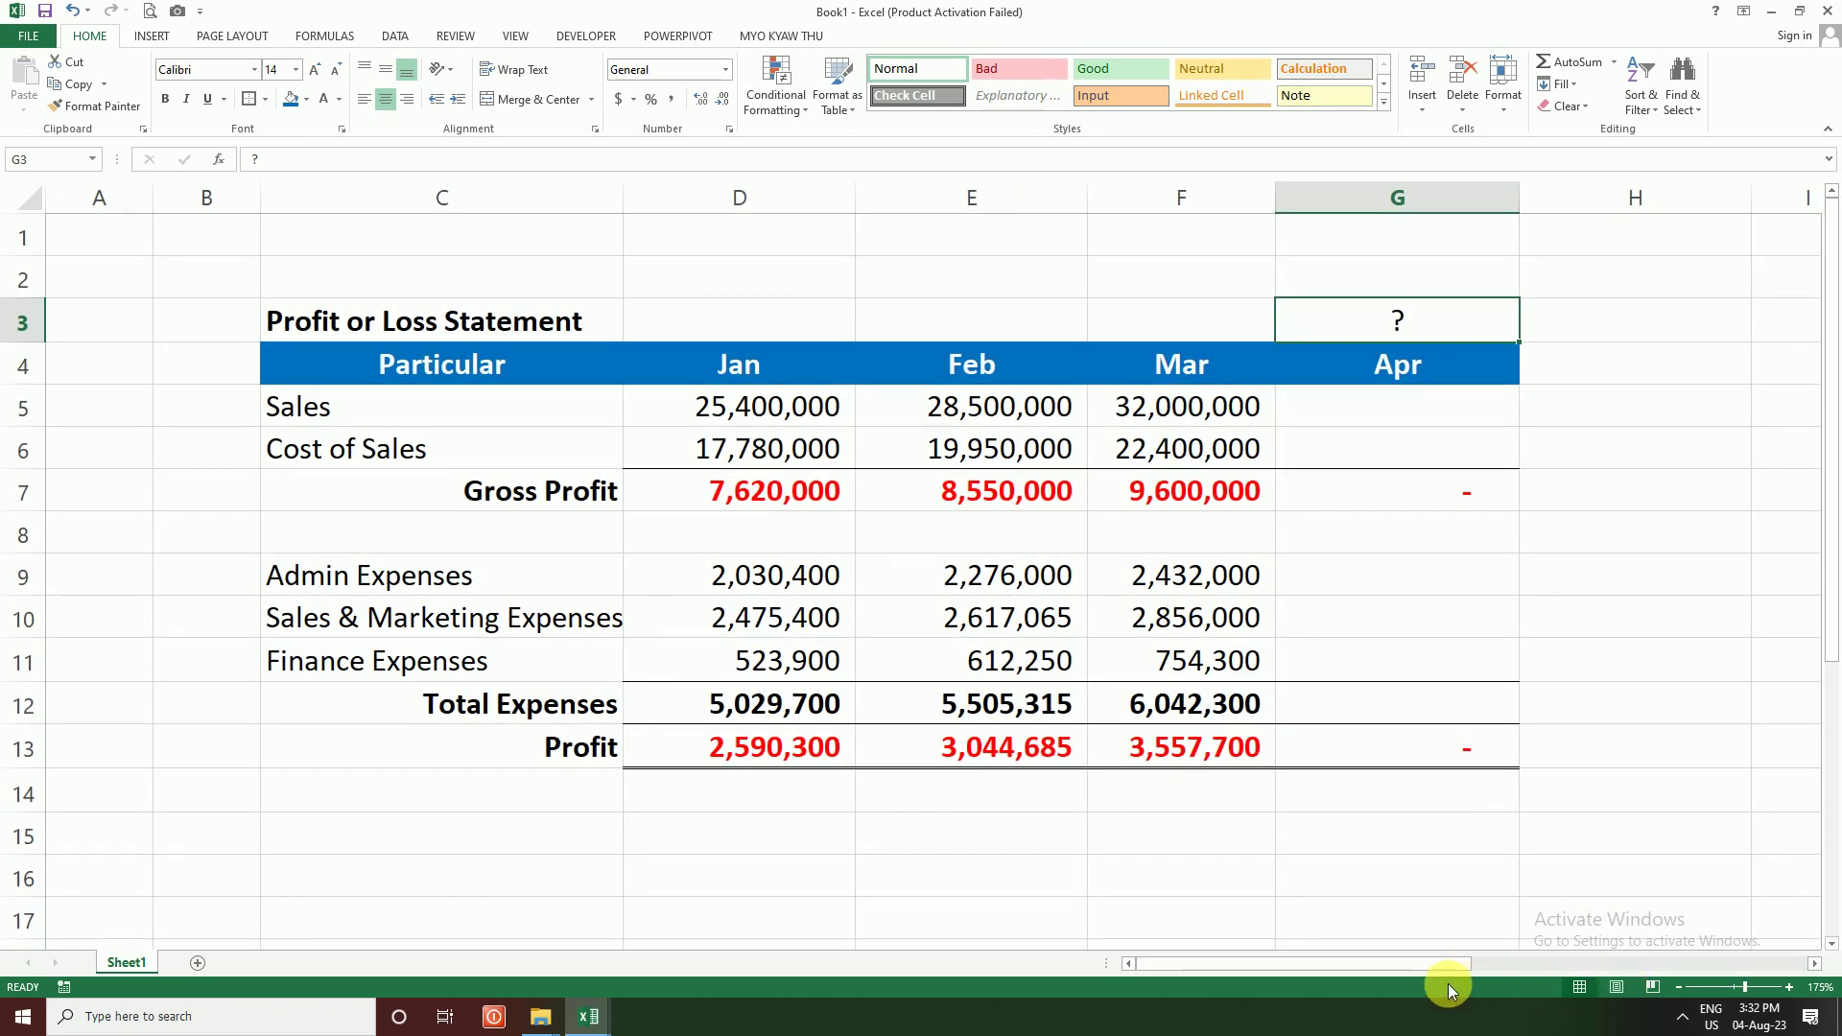
drag(1435, 959, 1458, 955)
scroll(778, 726, down, 1)
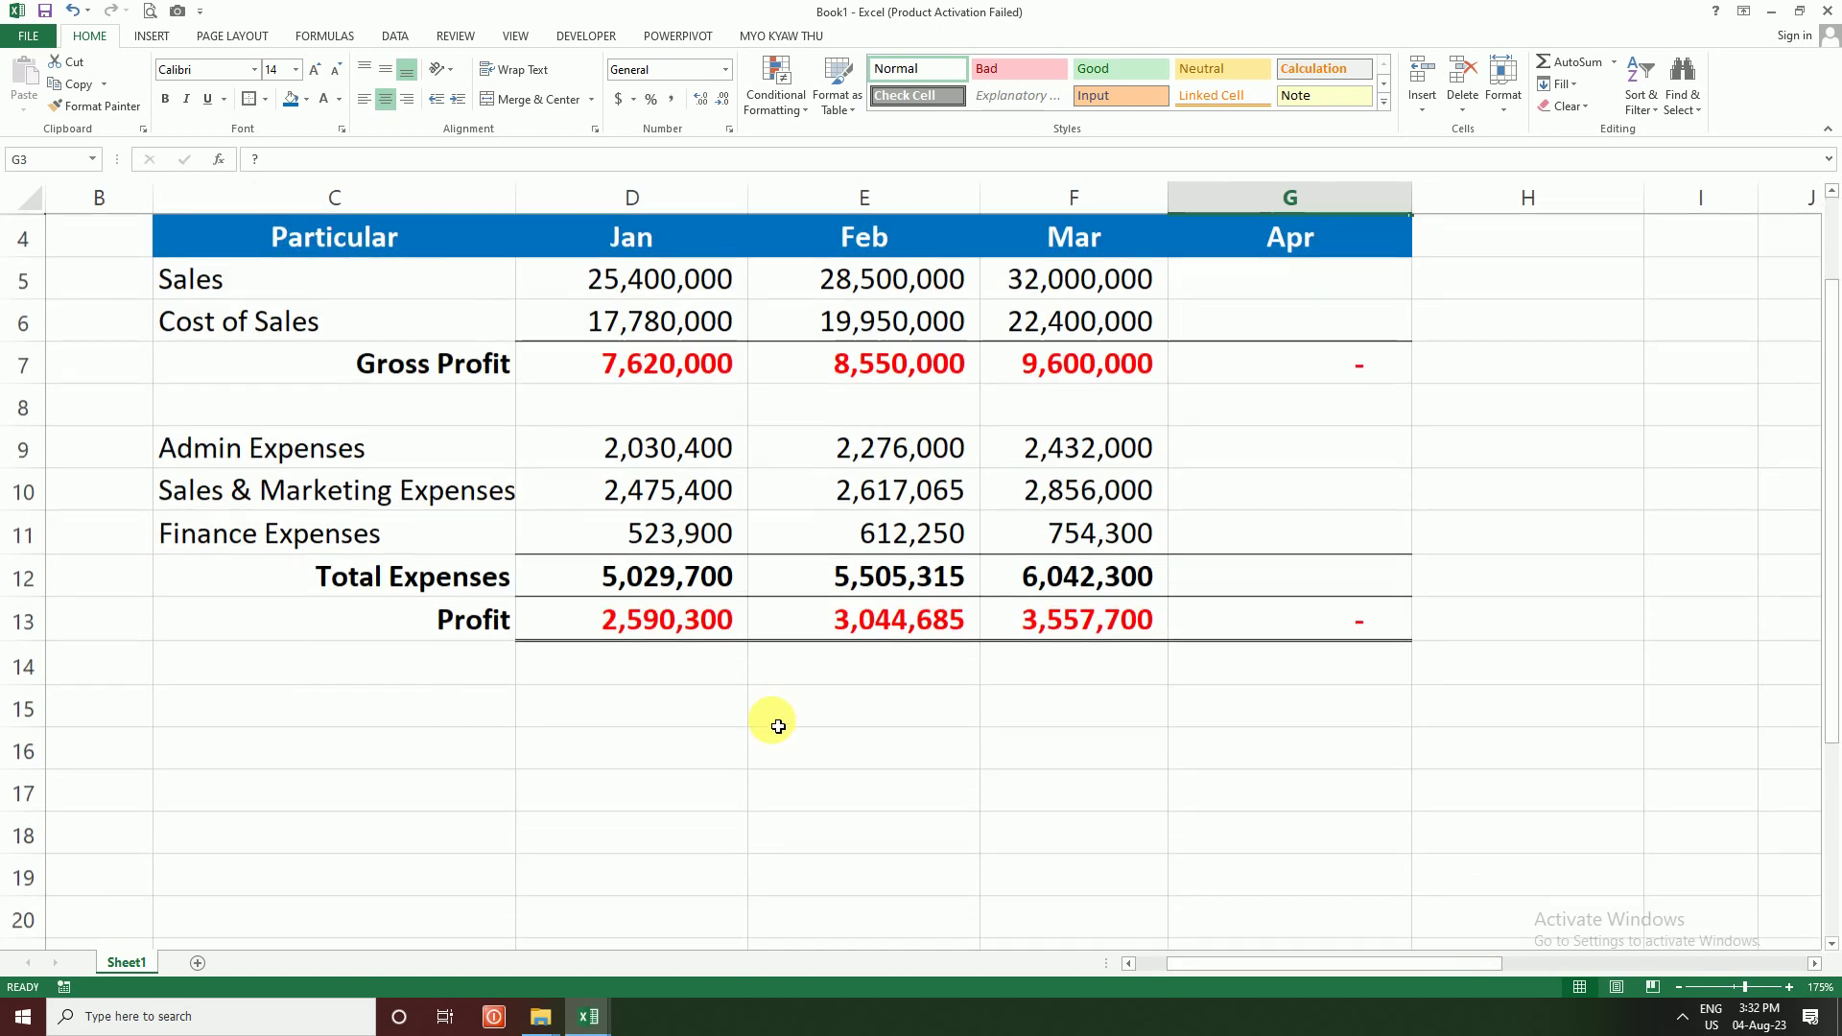
scroll(778, 726, up, 1)
scroll(778, 726, down, 1)
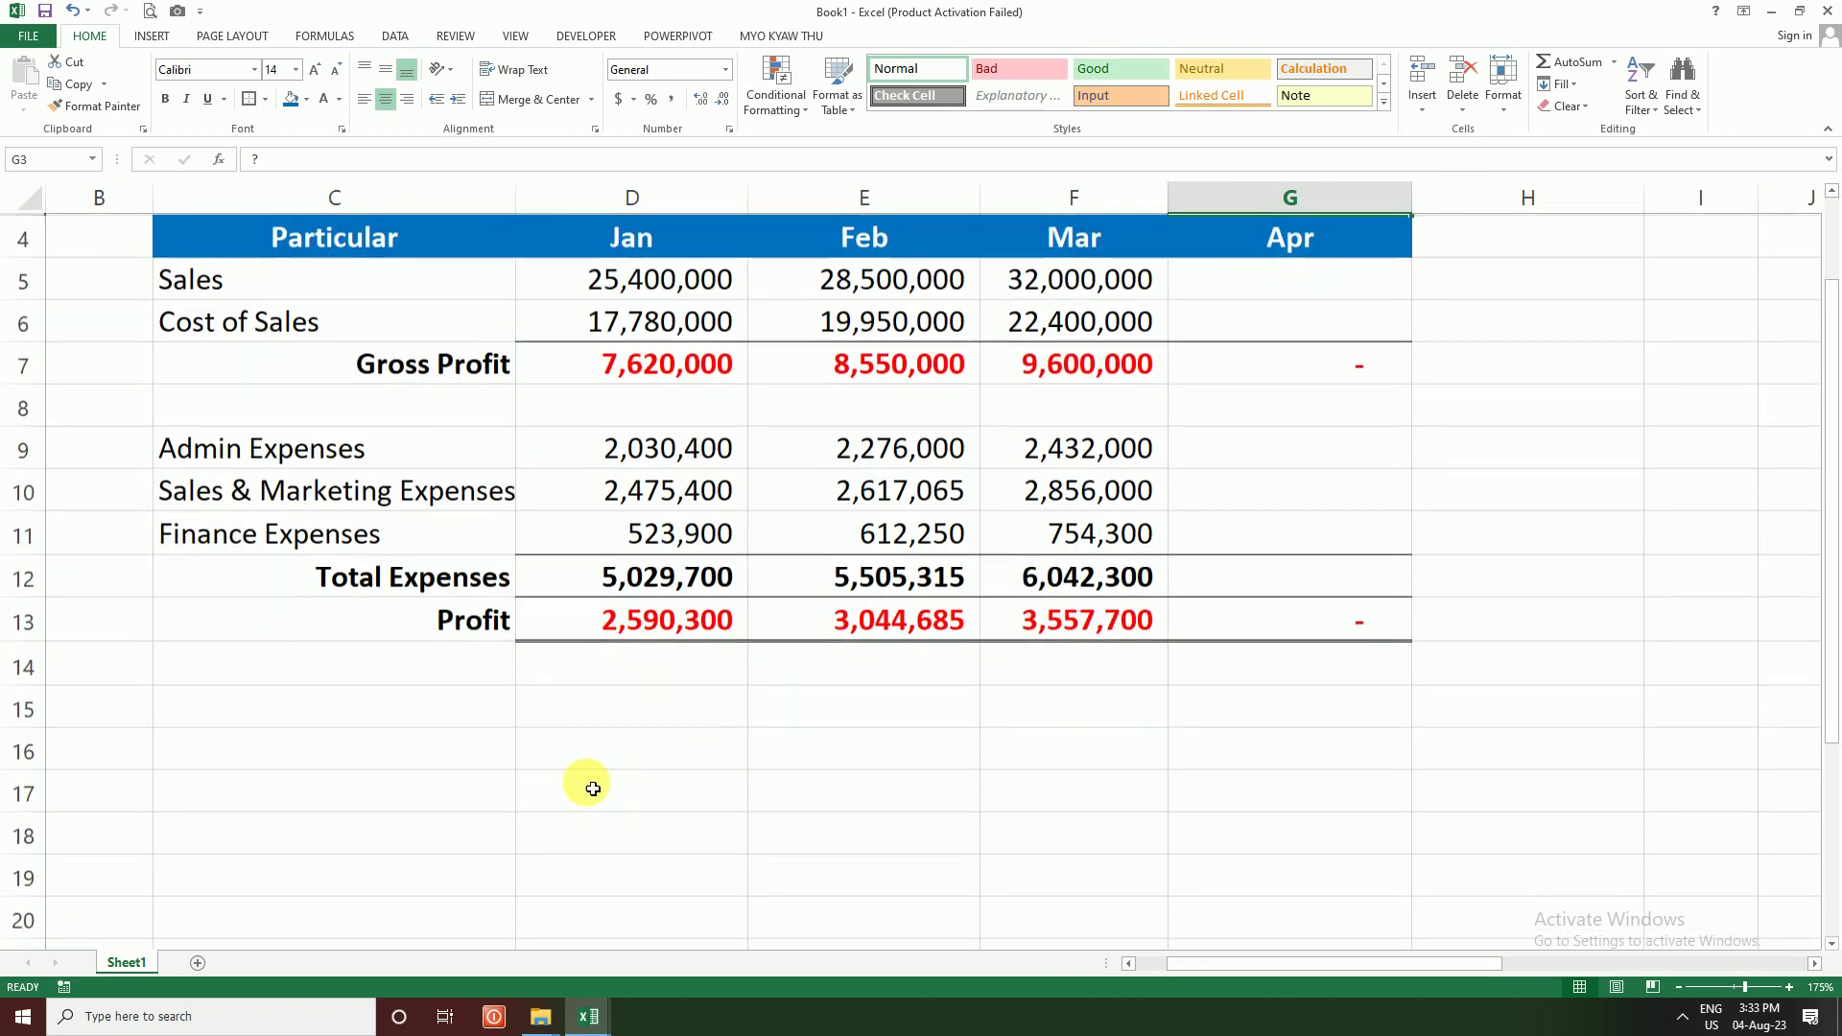
click(221, 821)
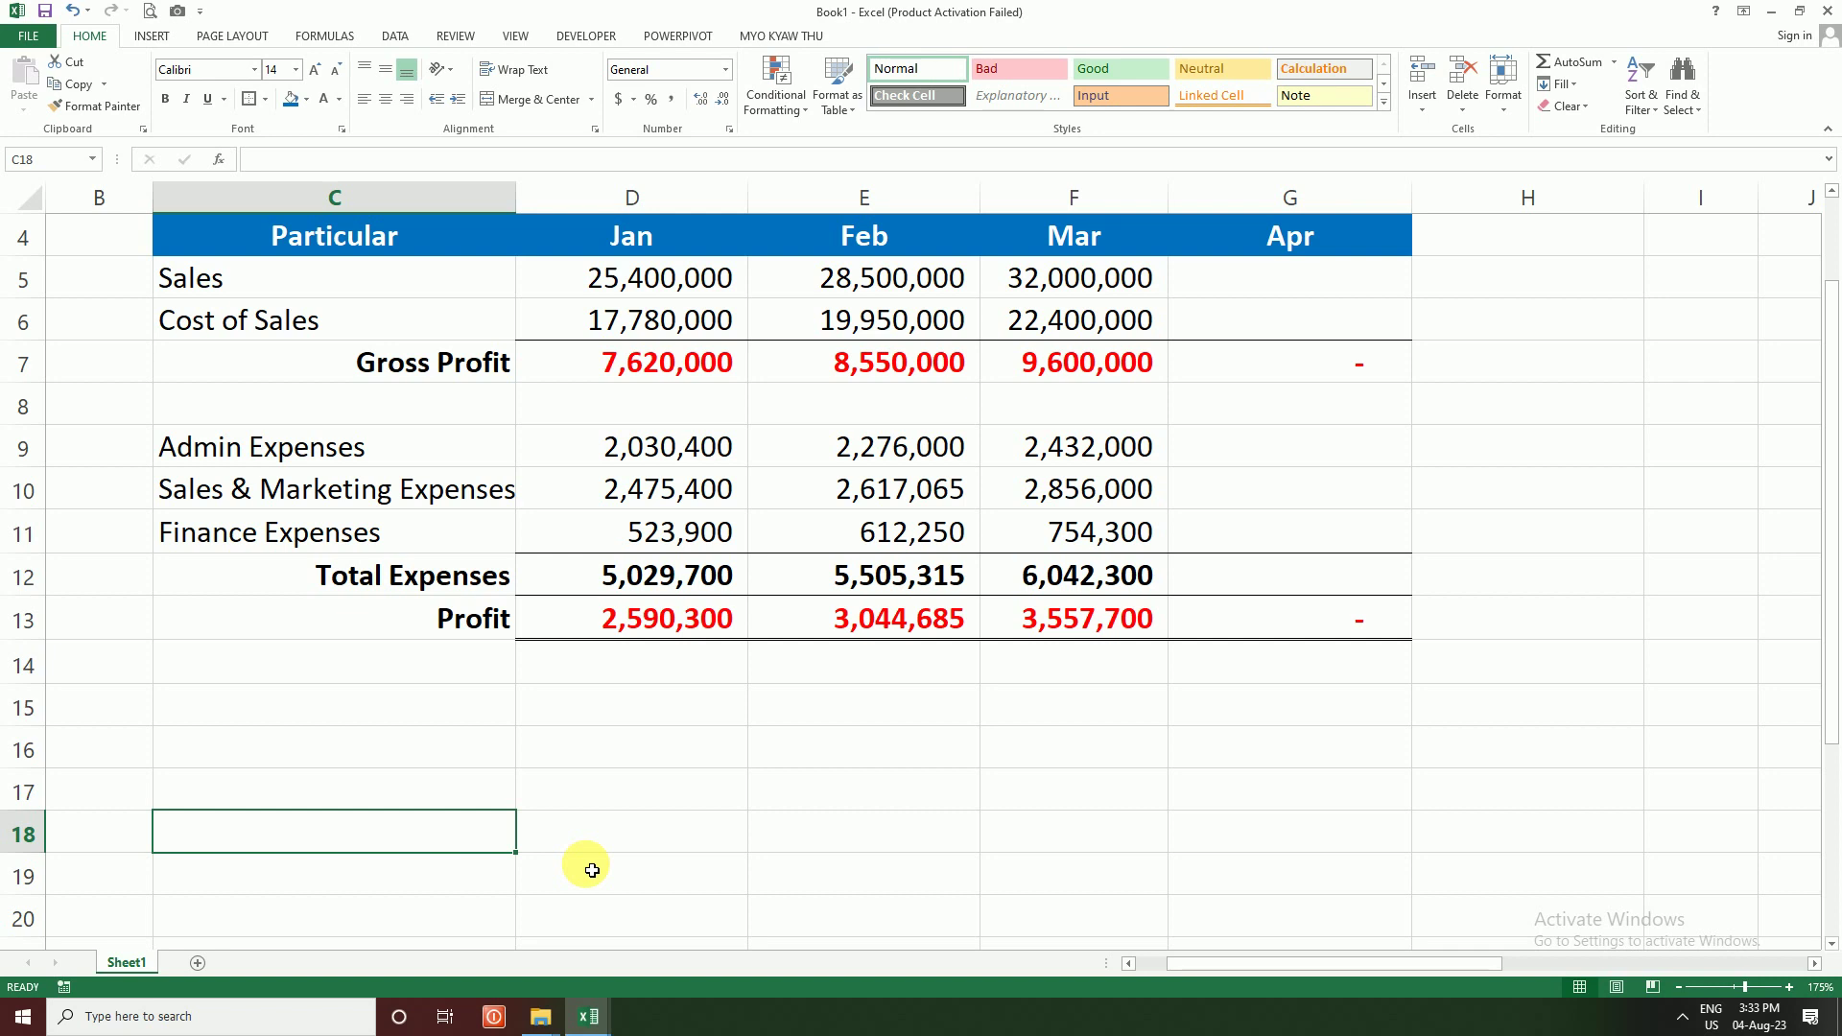
scroll(592, 870, up, 1)
scroll(592, 870, down, 1)
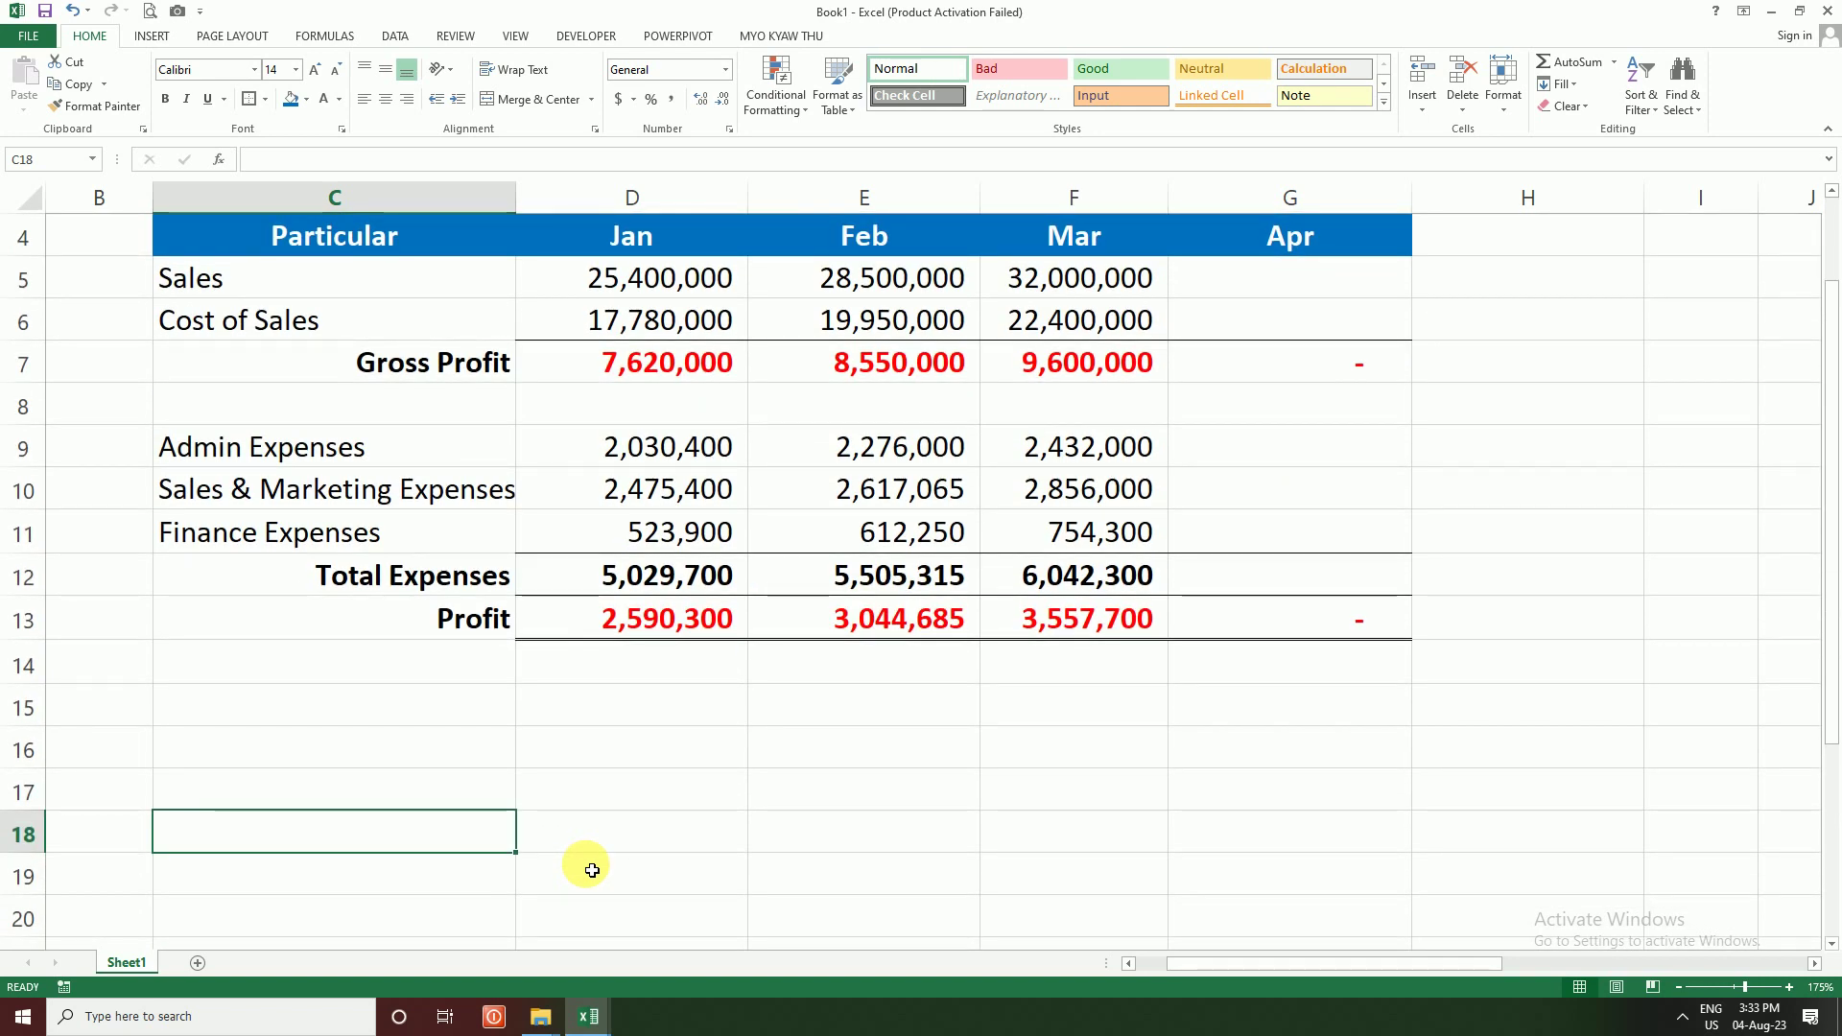
text(Hight-Low Method)
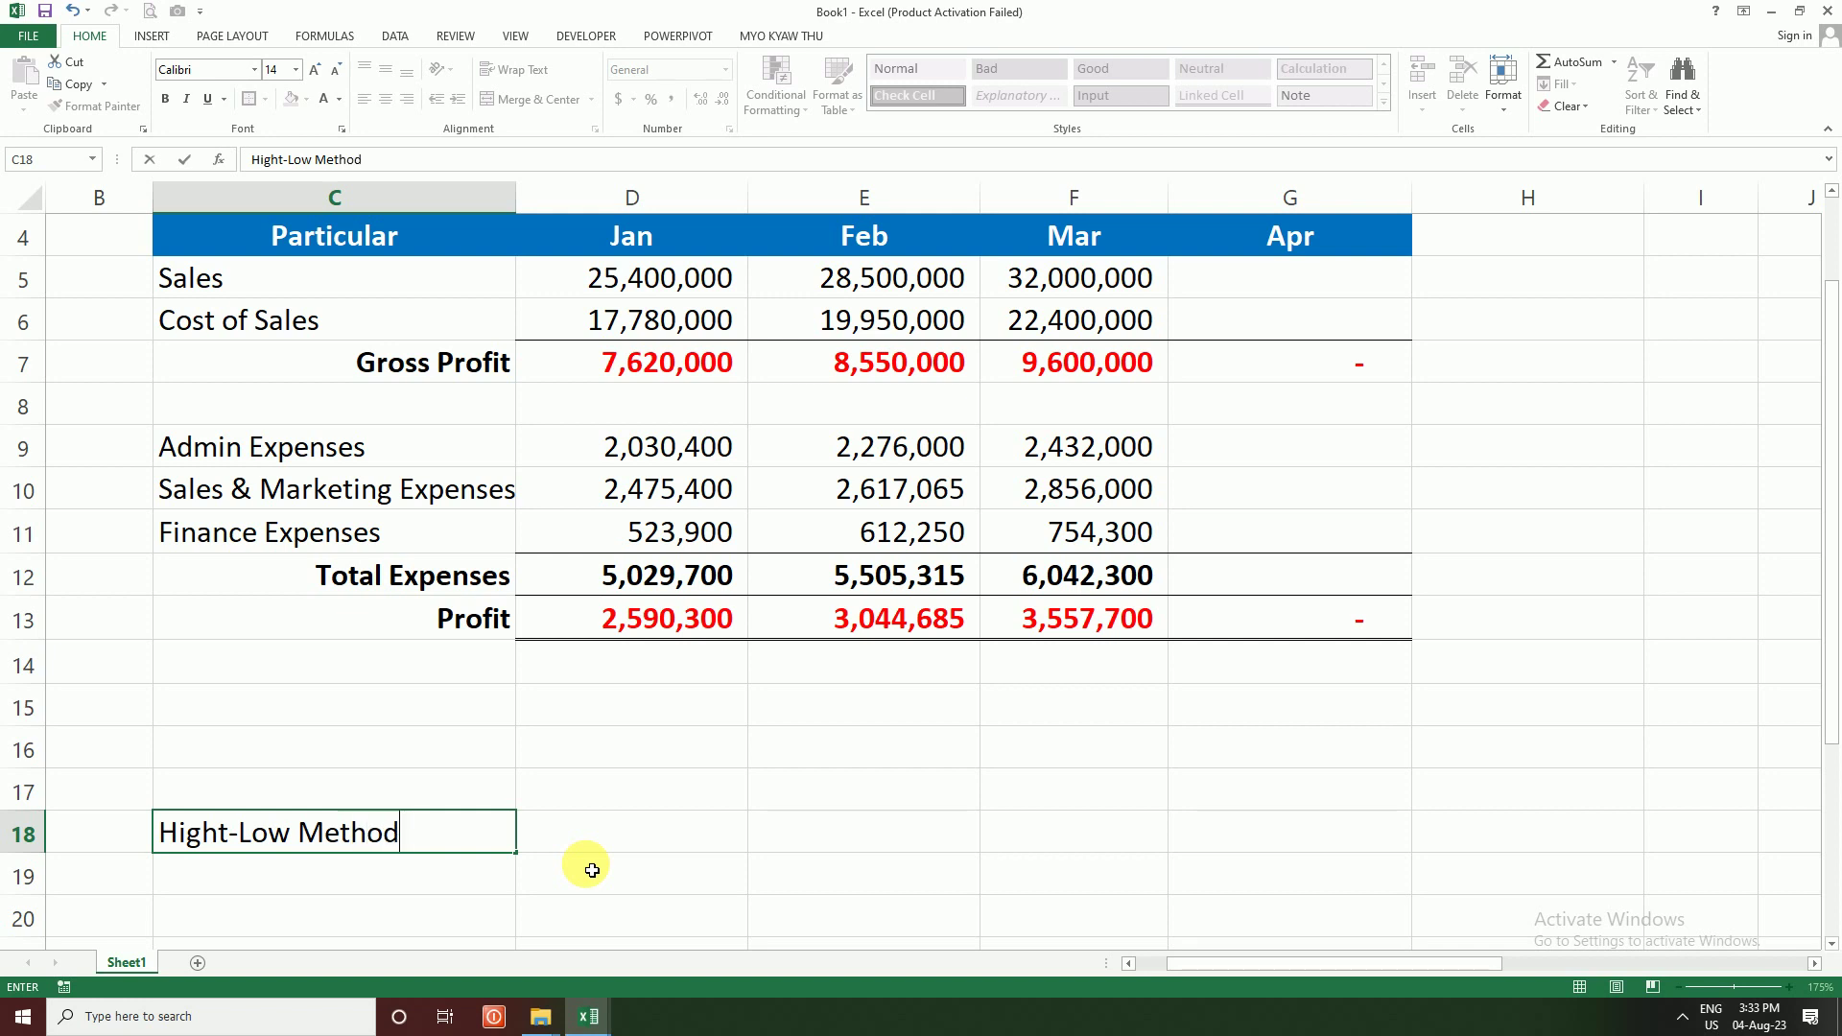
key(Return)
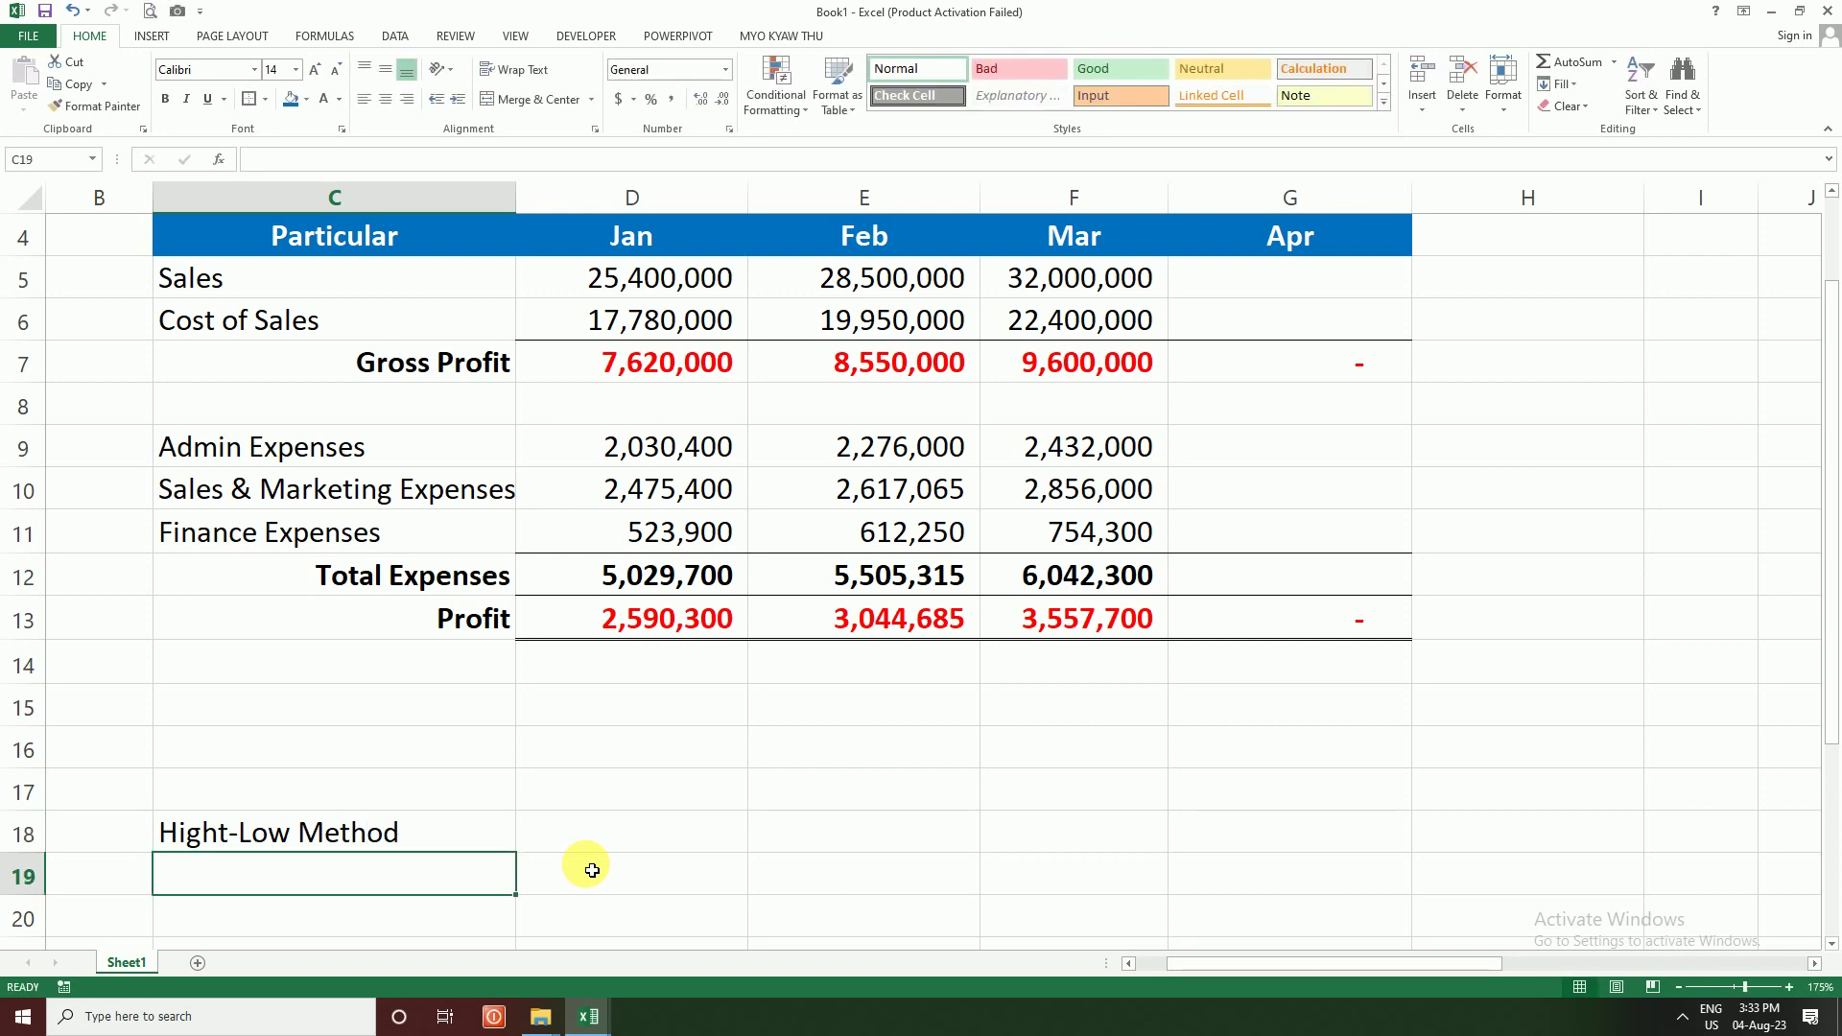
Step: Bold the heading and add 'Low Level' in D18 and 'Hight Level' in E18
key(Up)
key(ctrl+b)
key(Down)
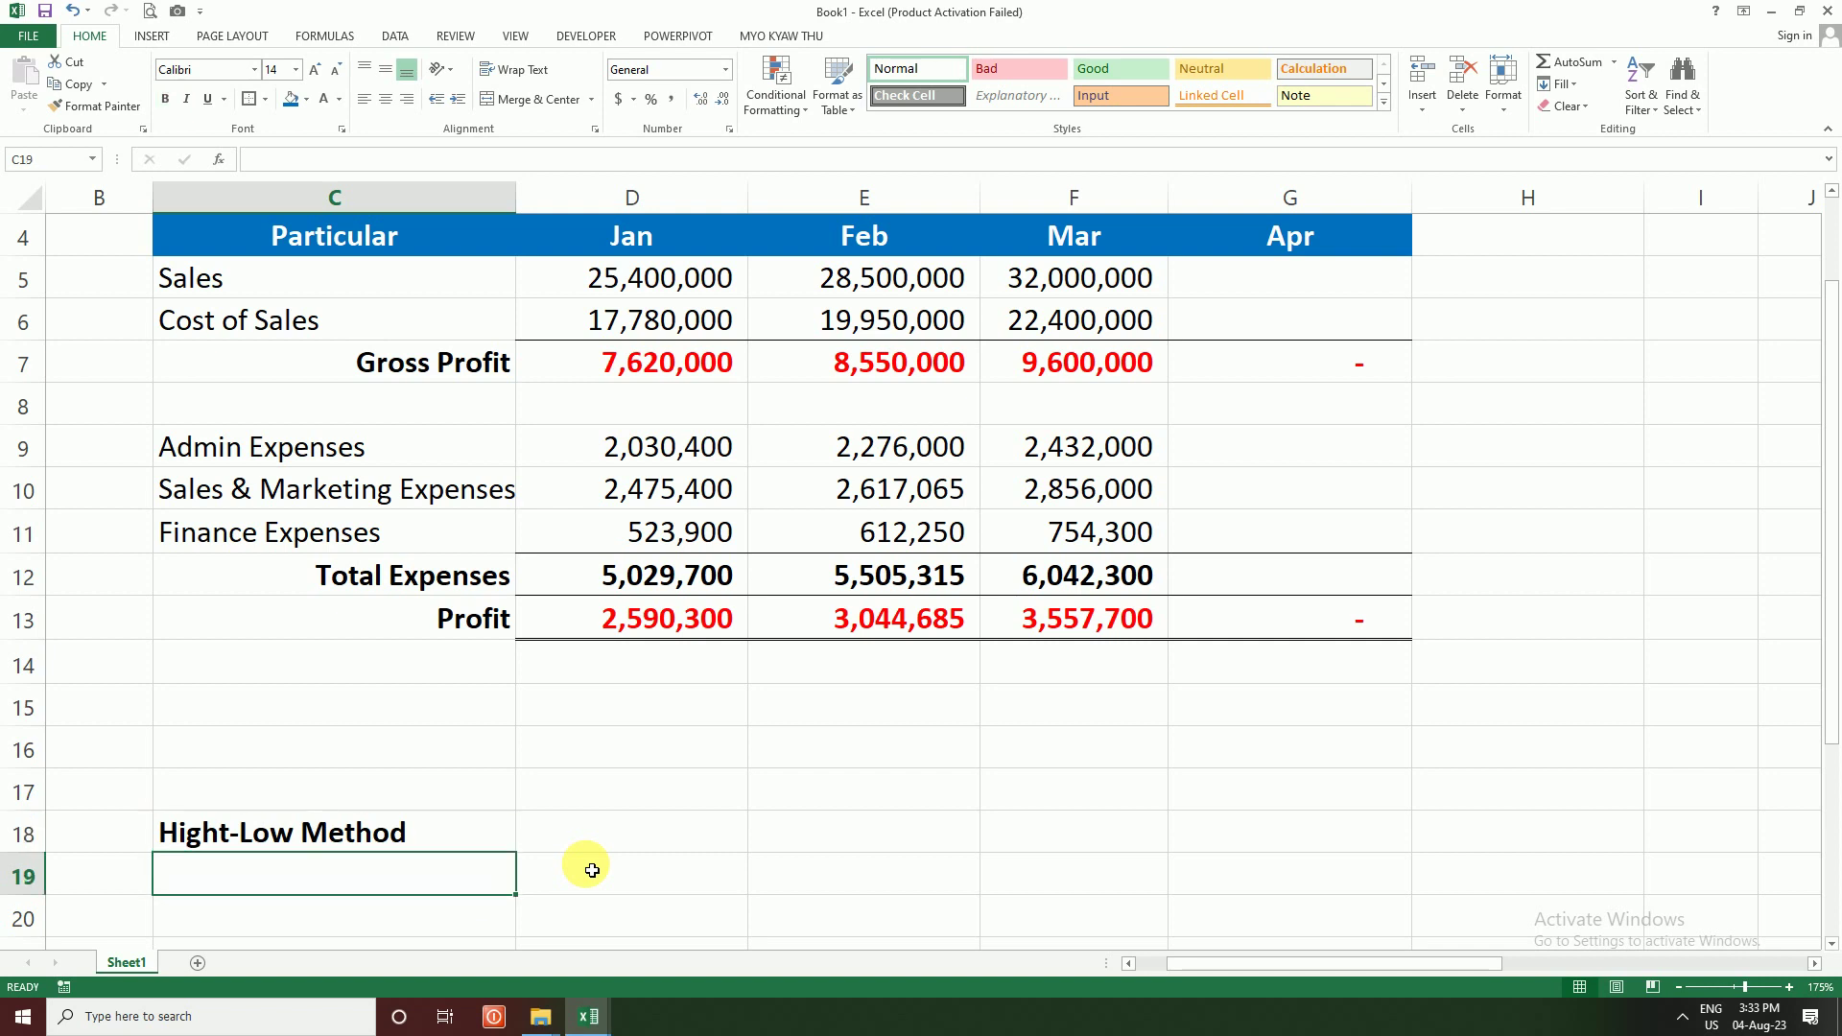
key(Right)
key(Up)
text(L)
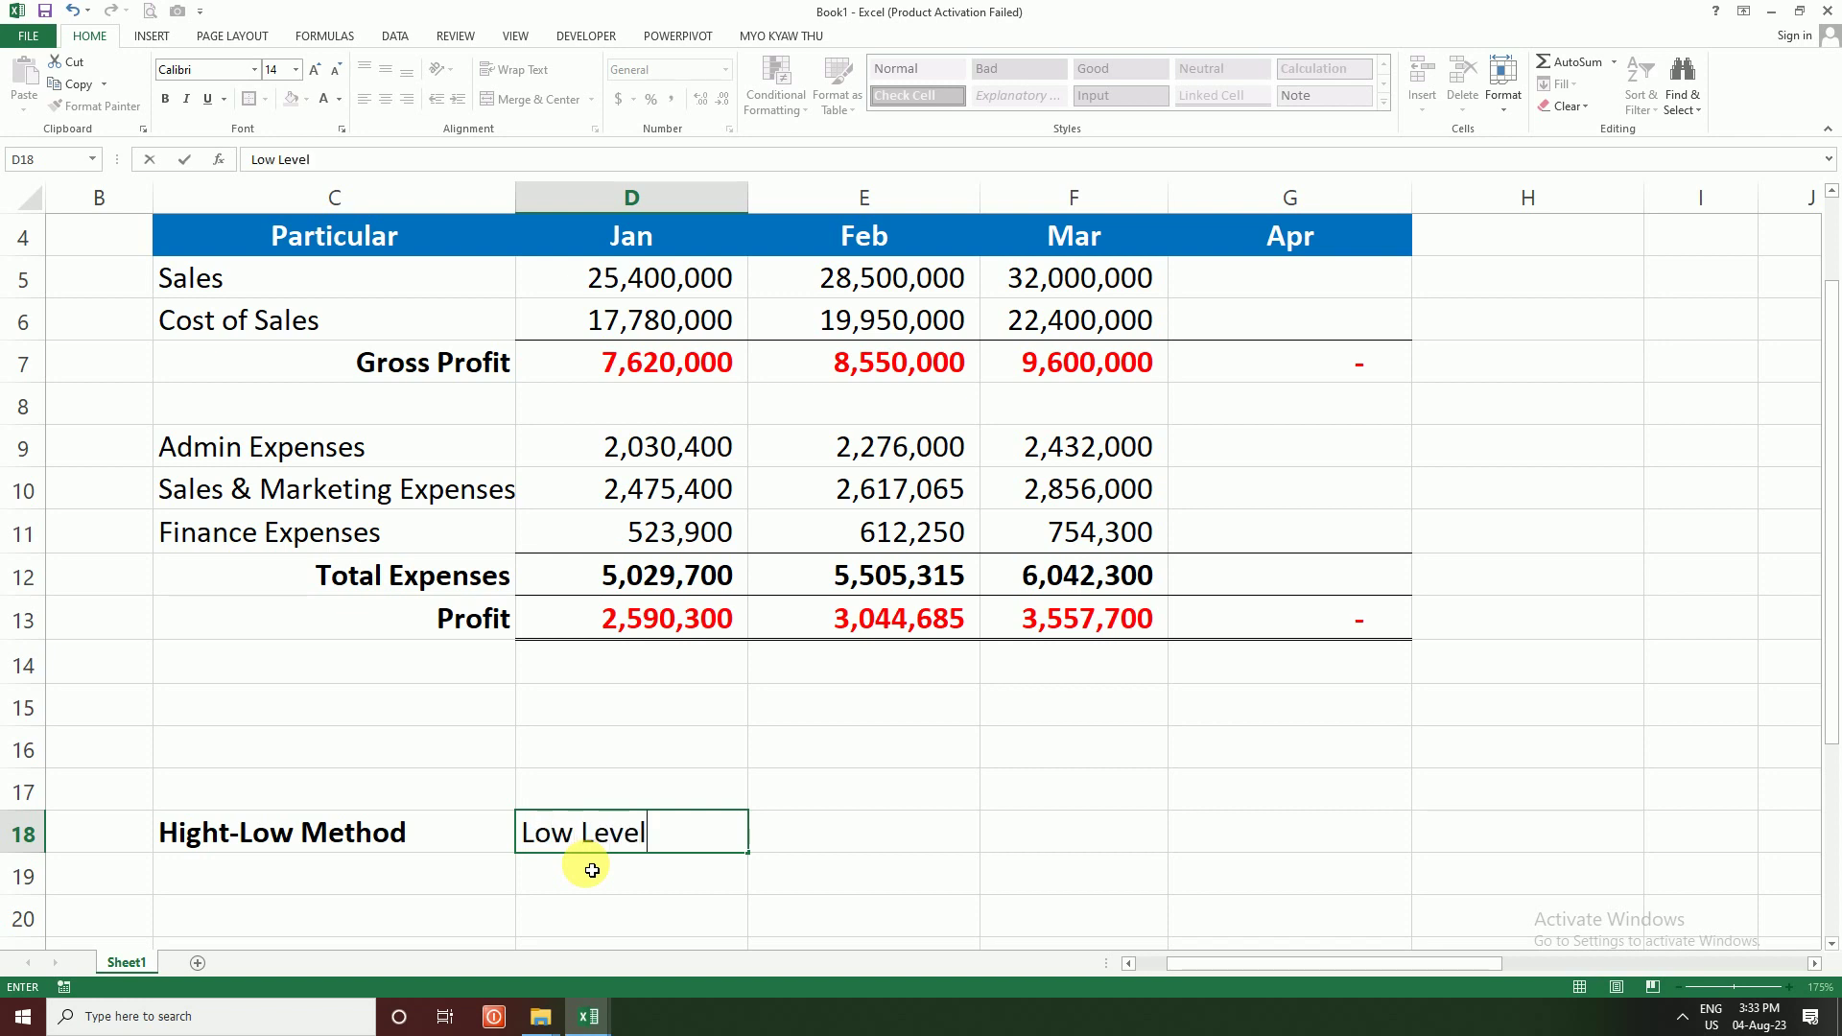
key(Tab)
text(H)
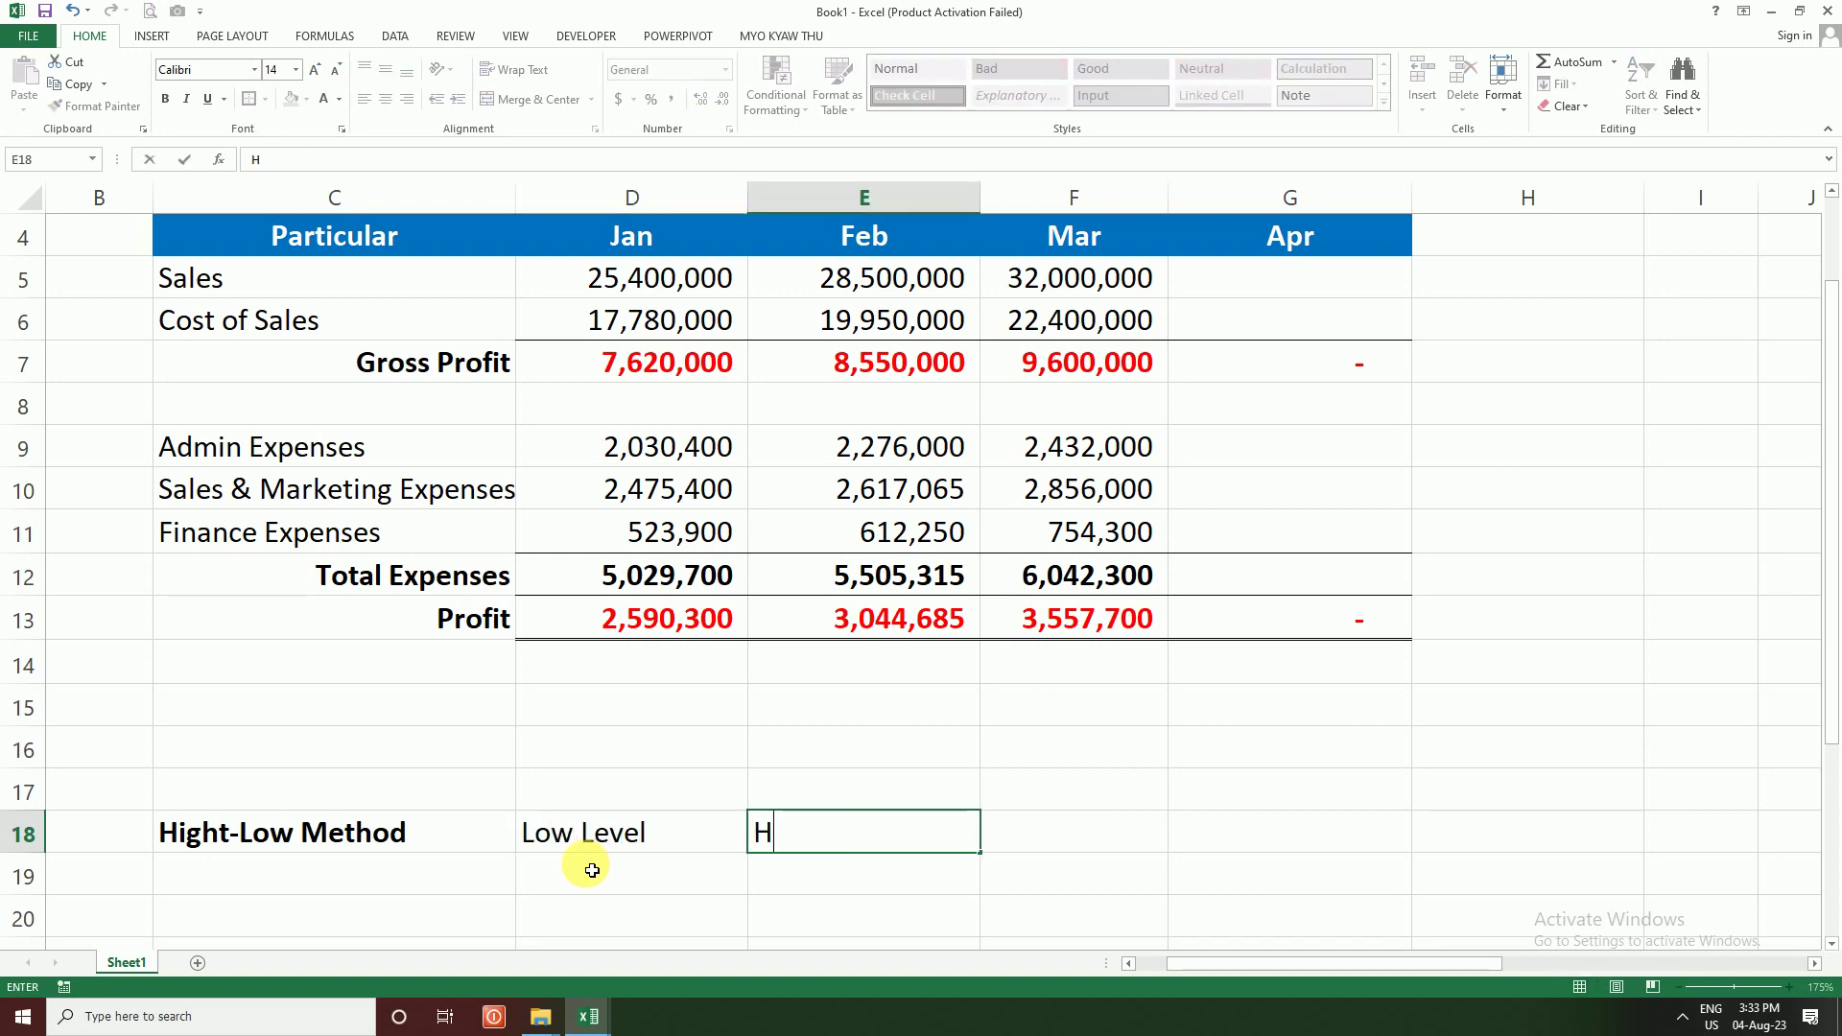
text(ight Leve)
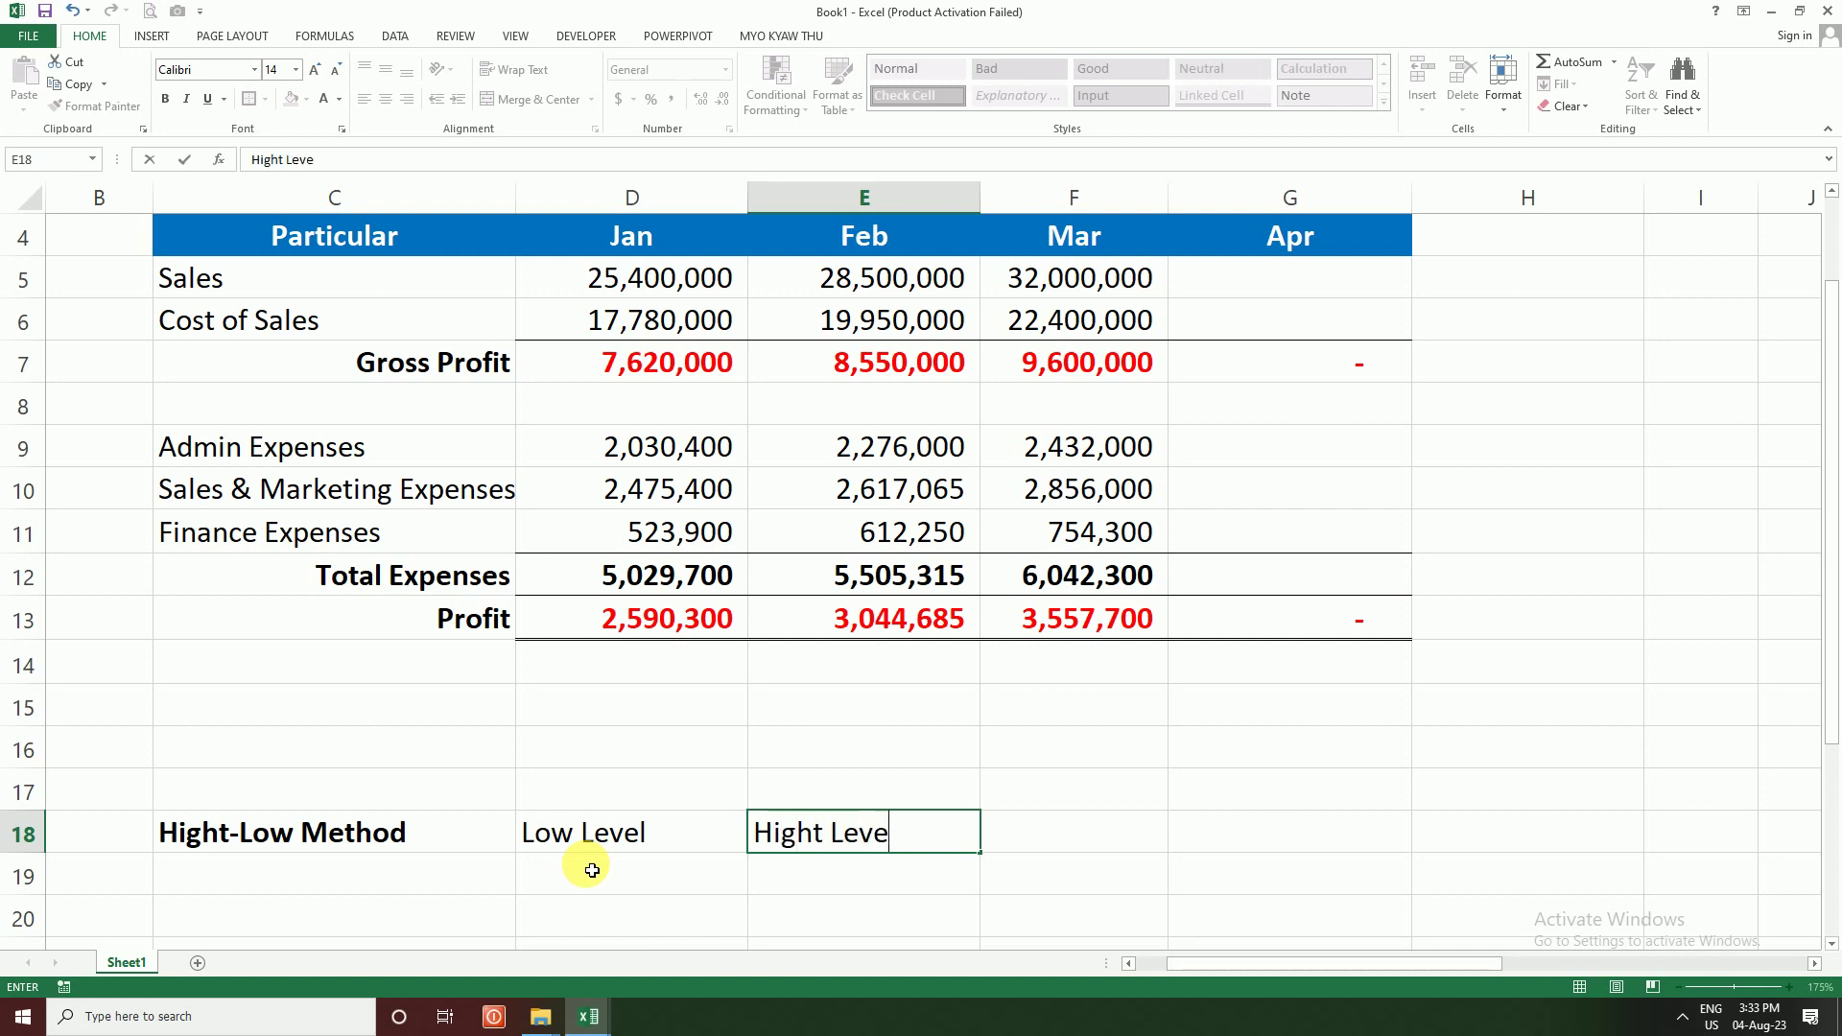
key(Return)
key(Left)
key(Left)
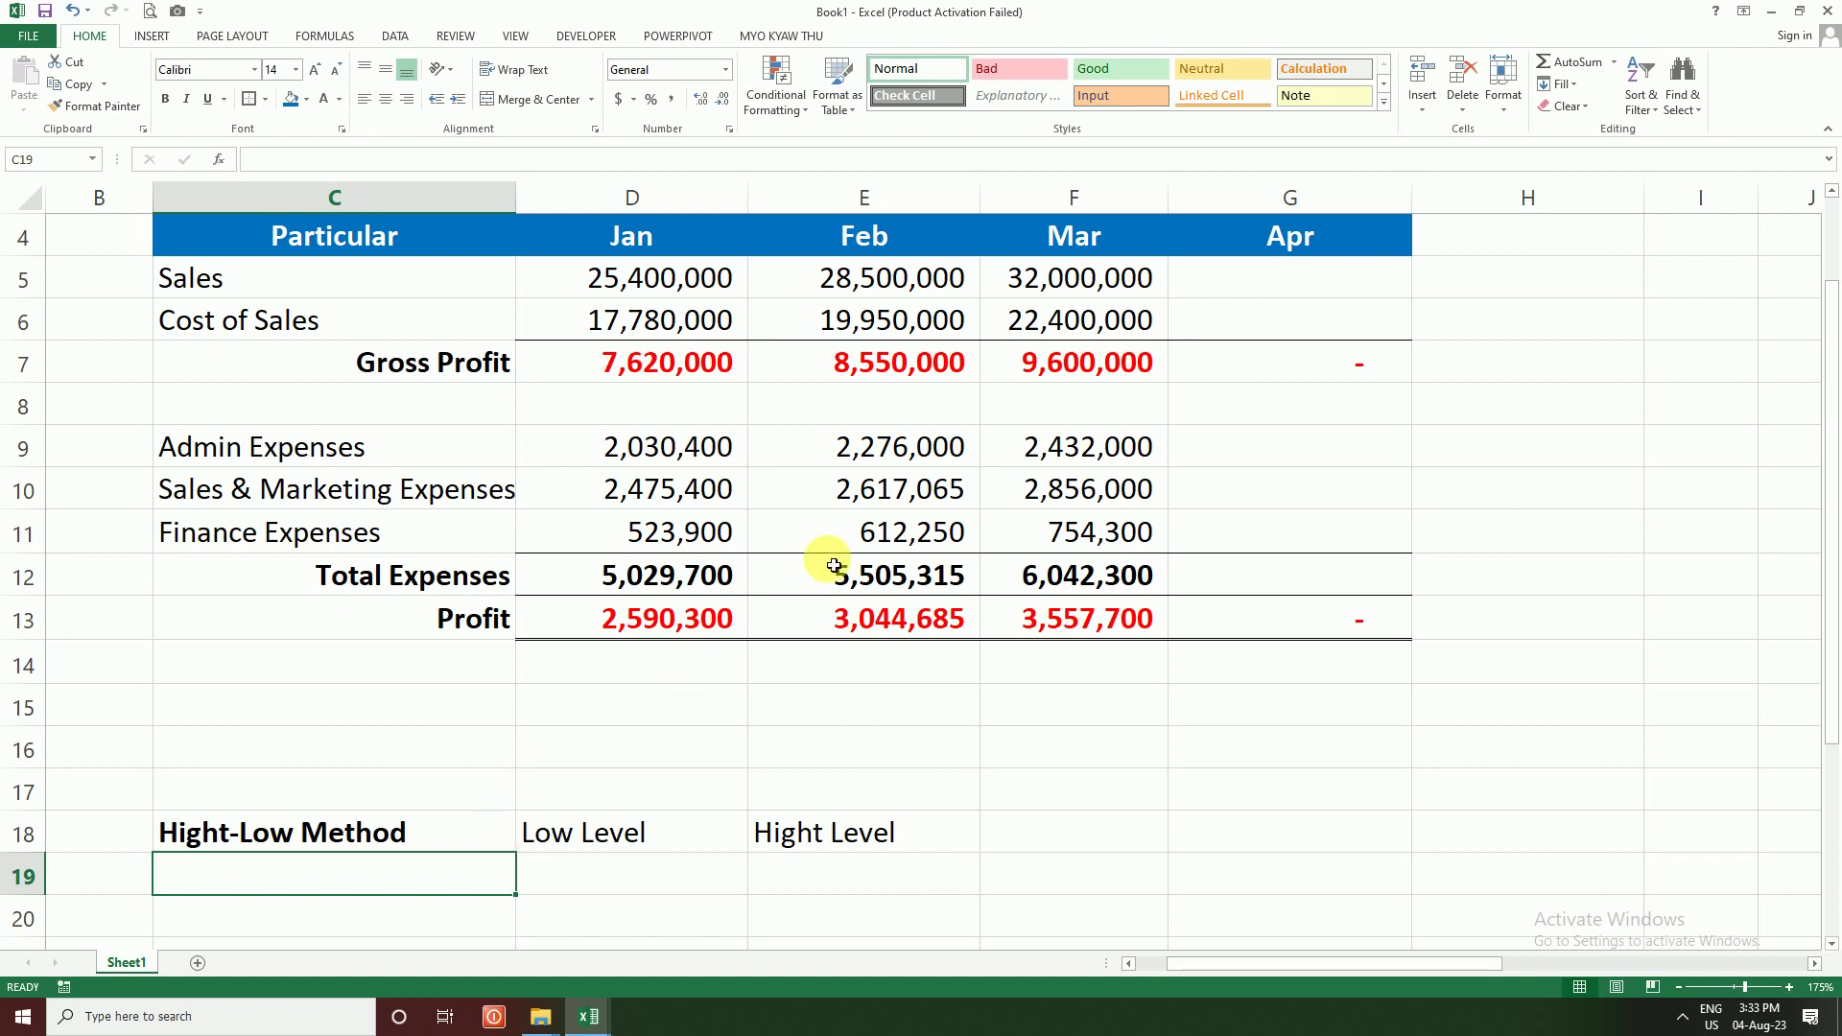
Step: Copy the Sales (C5) and Total Expenses (C12) labels into C19:C20
drag(666, 303, 658, 279)
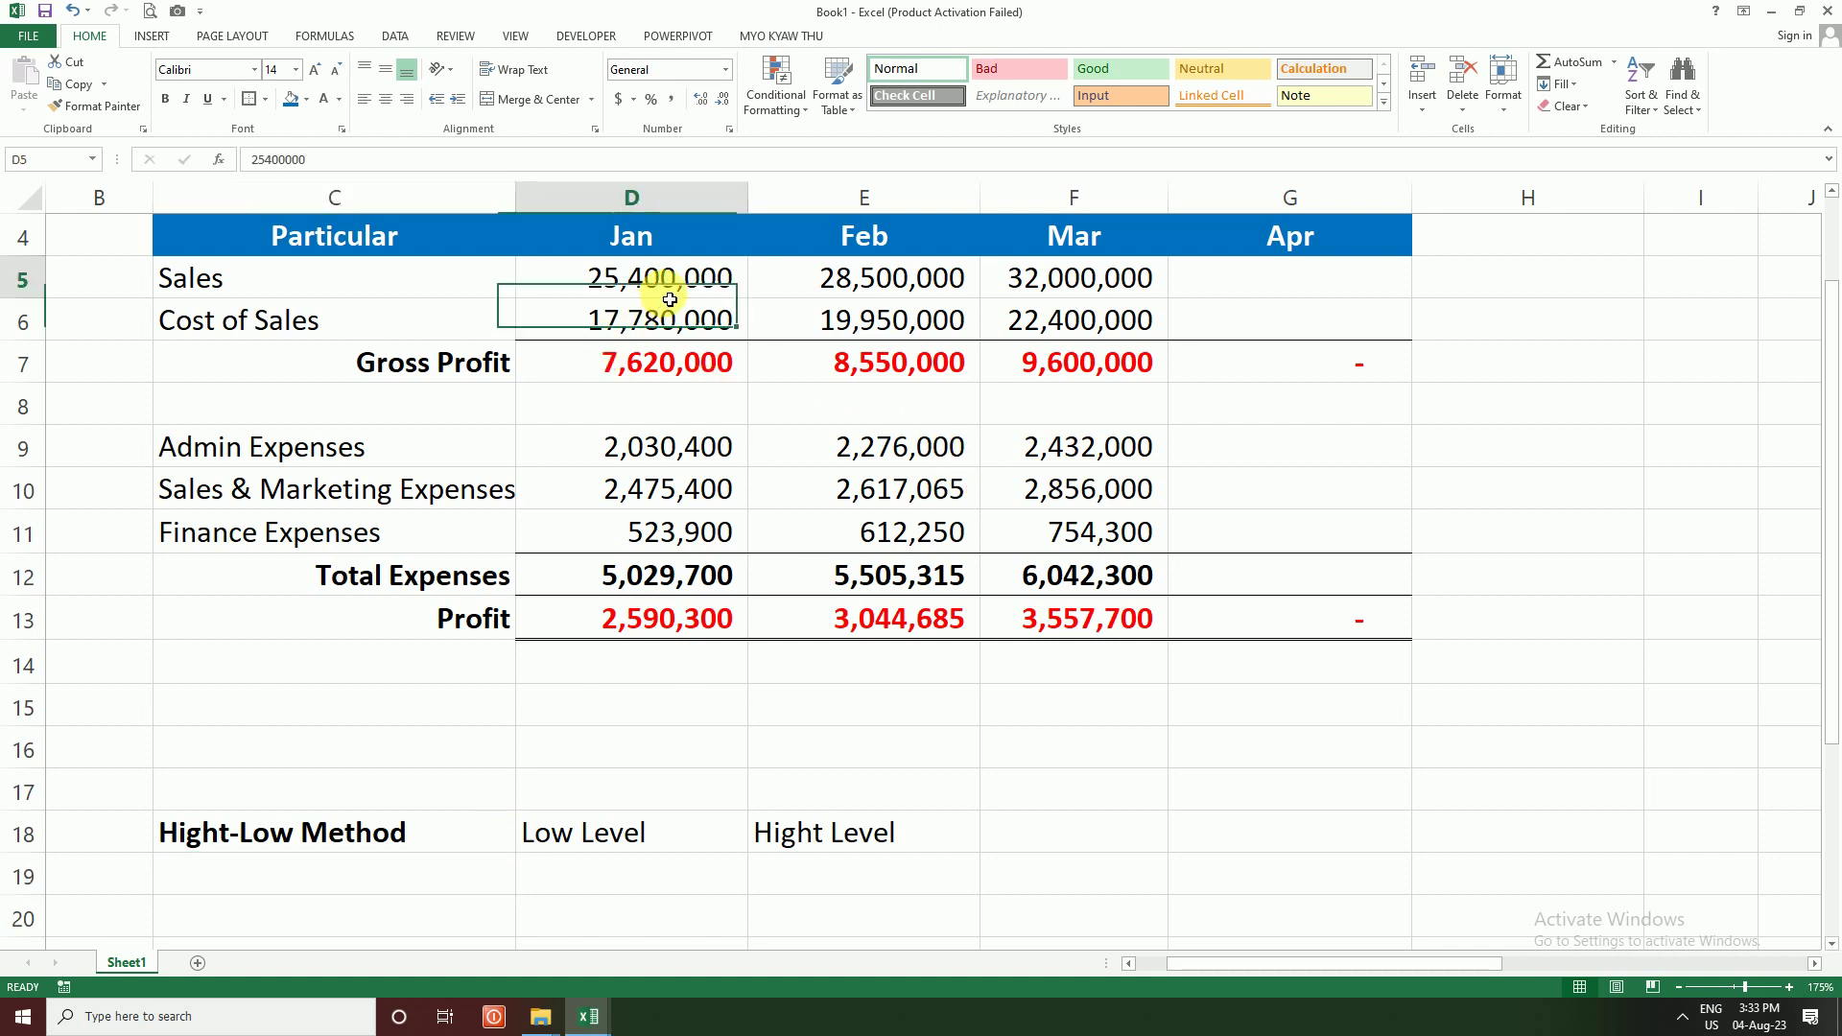
click(434, 896)
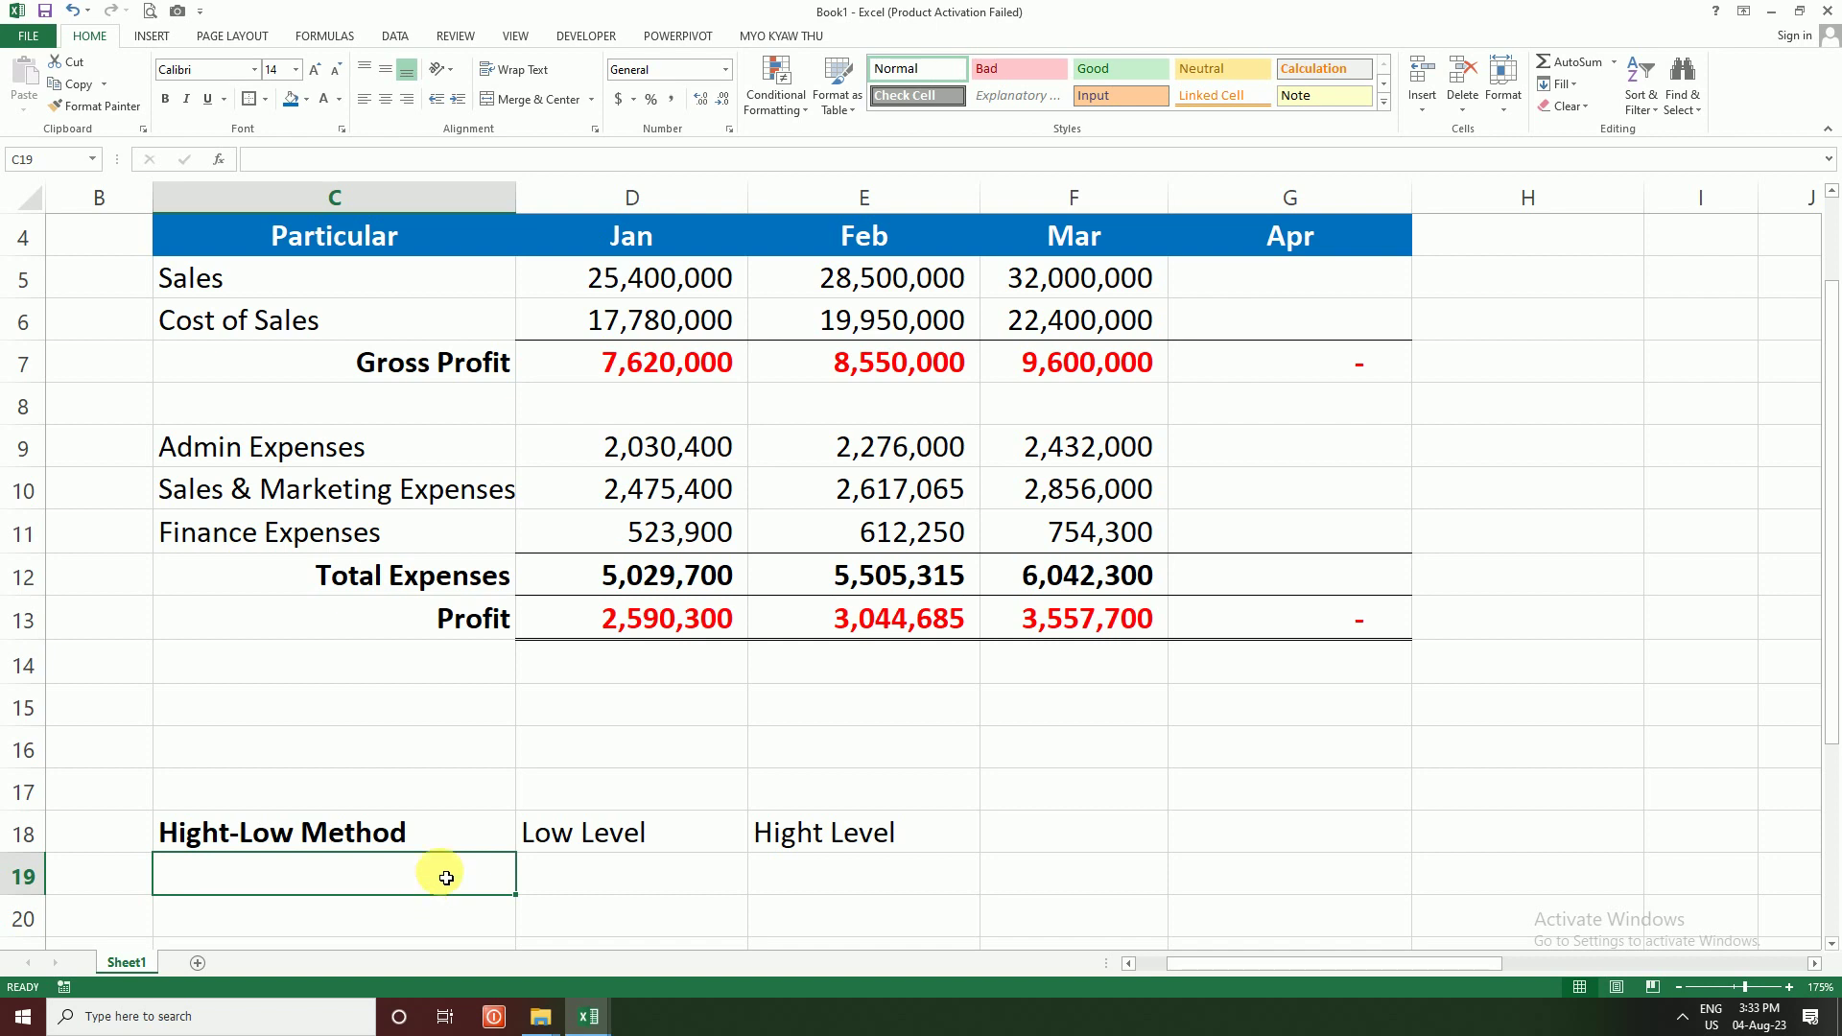
drag(379, 288, 384, 284)
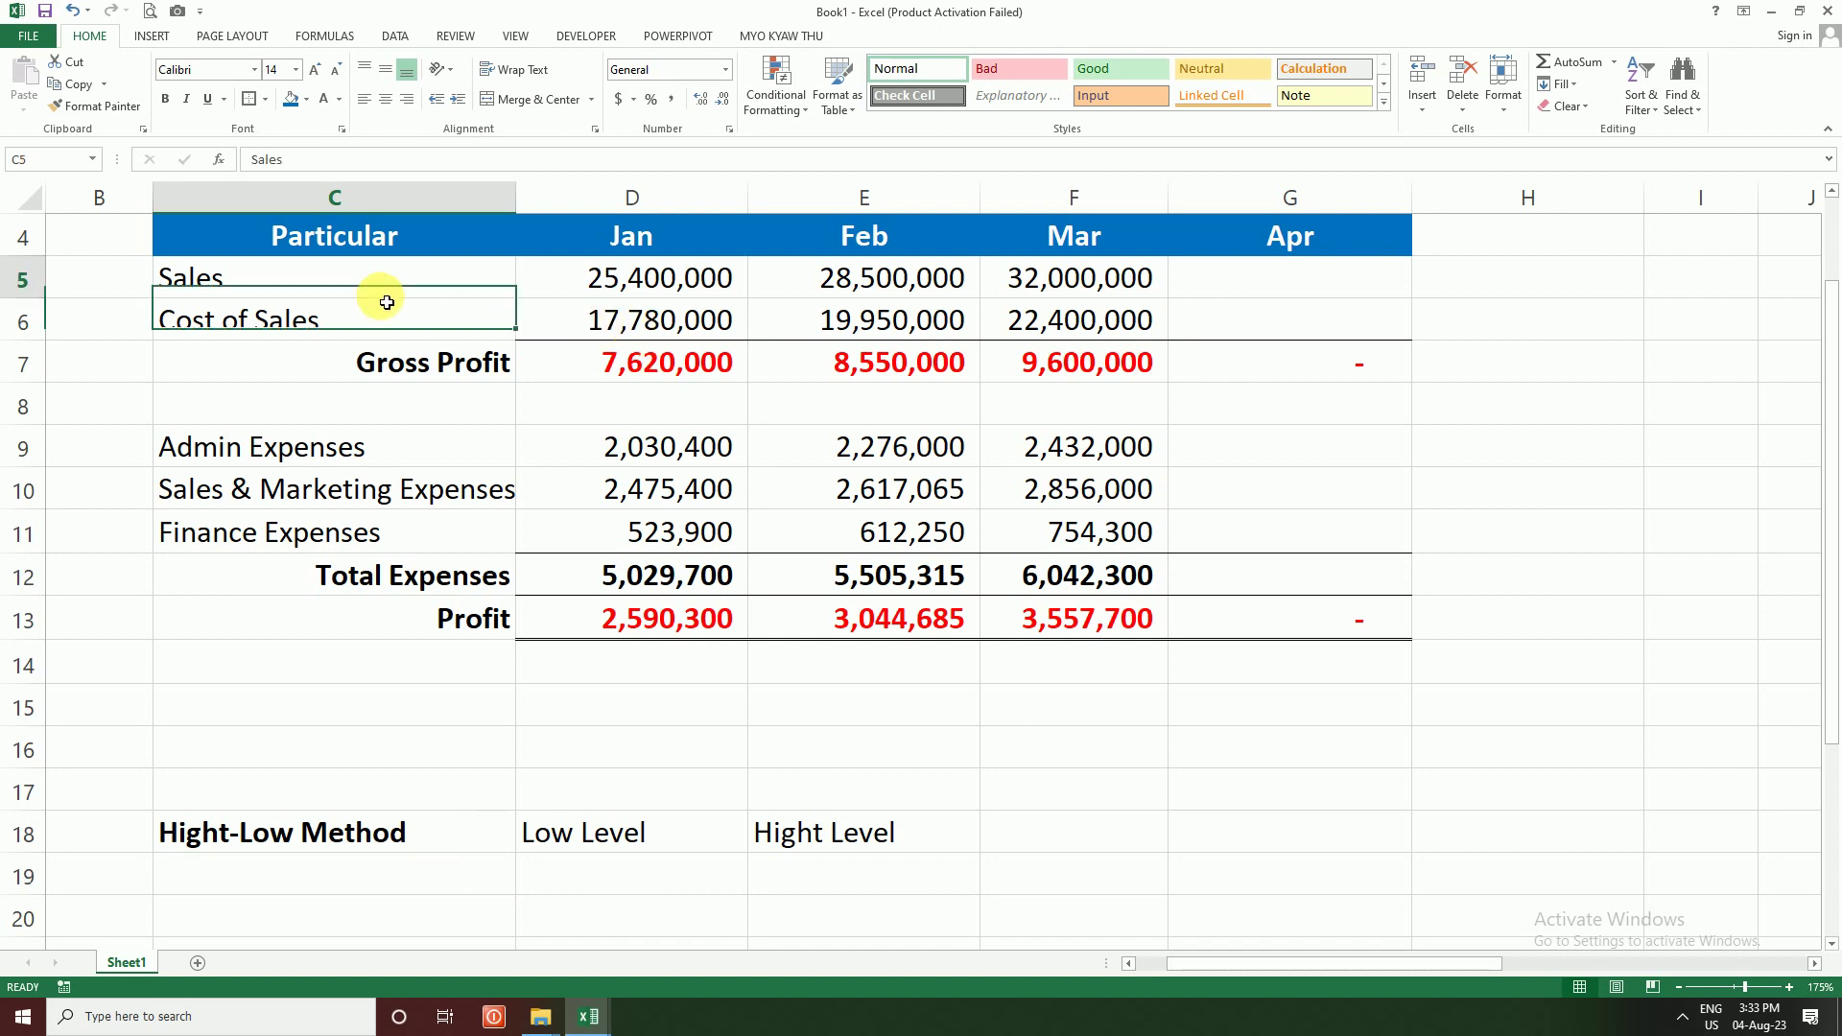
ctrl+click(427, 578)
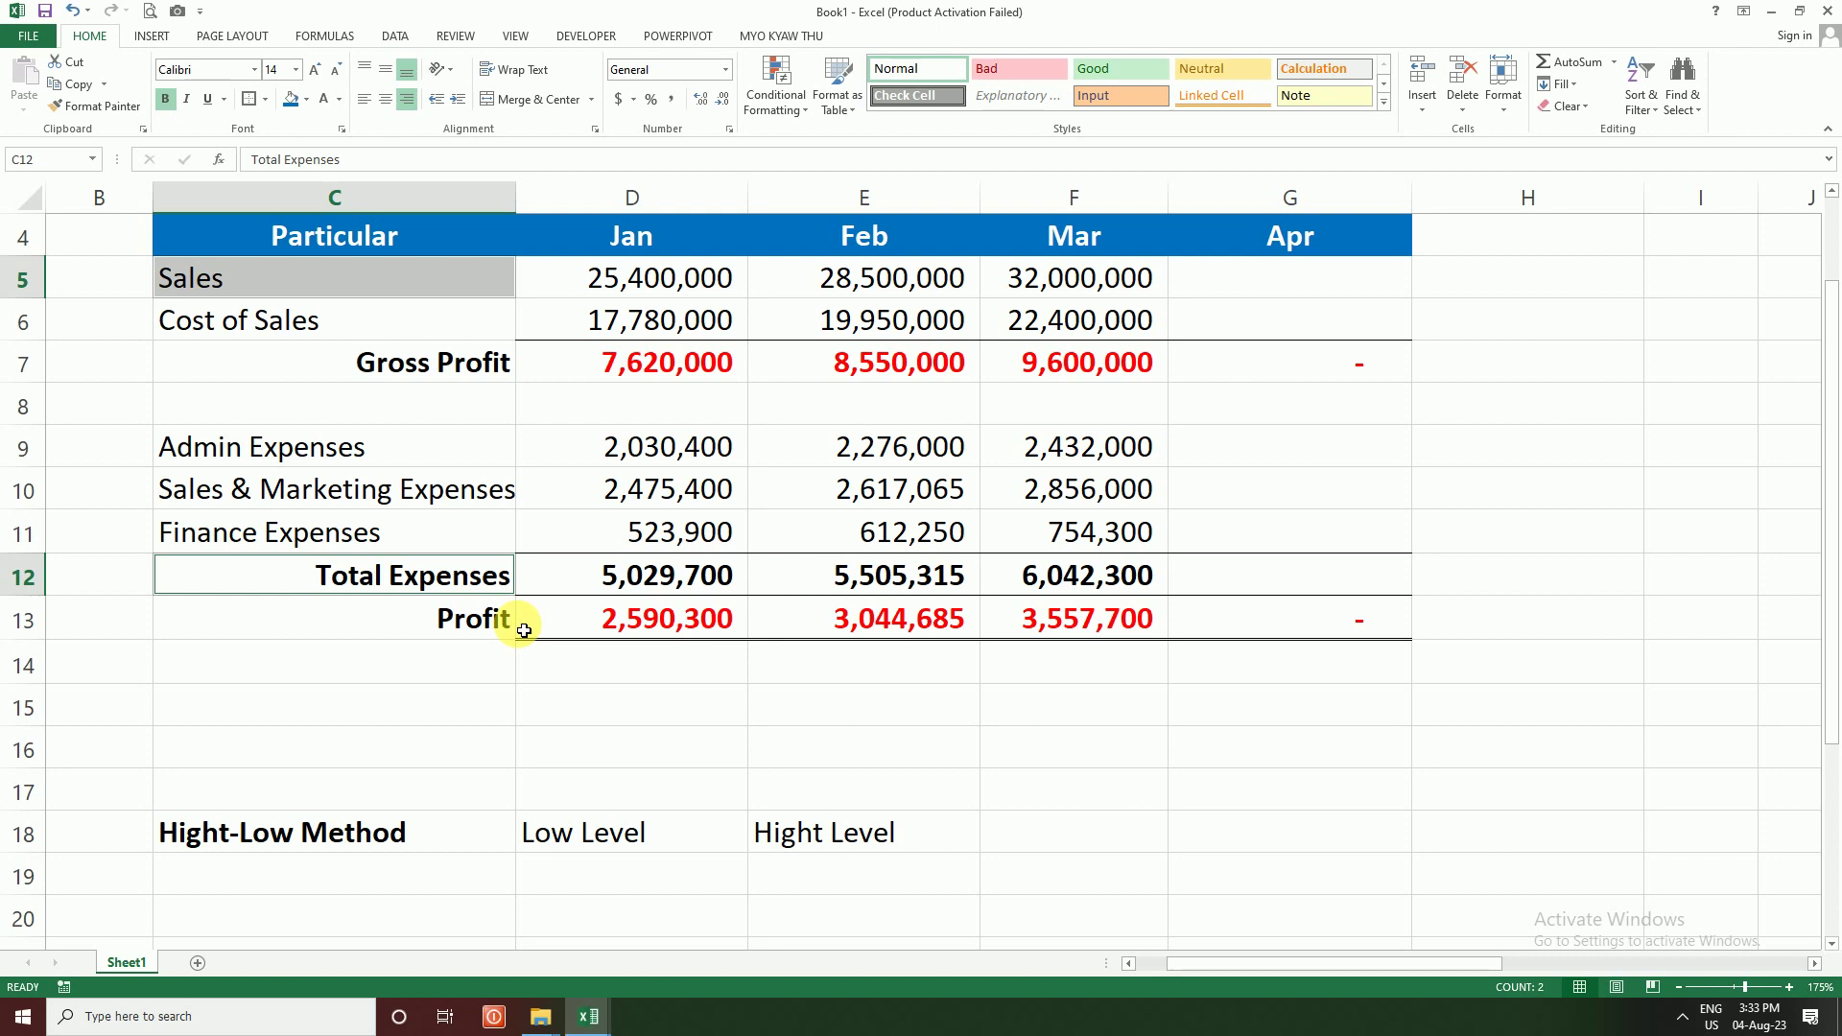
key(ctrl+c)
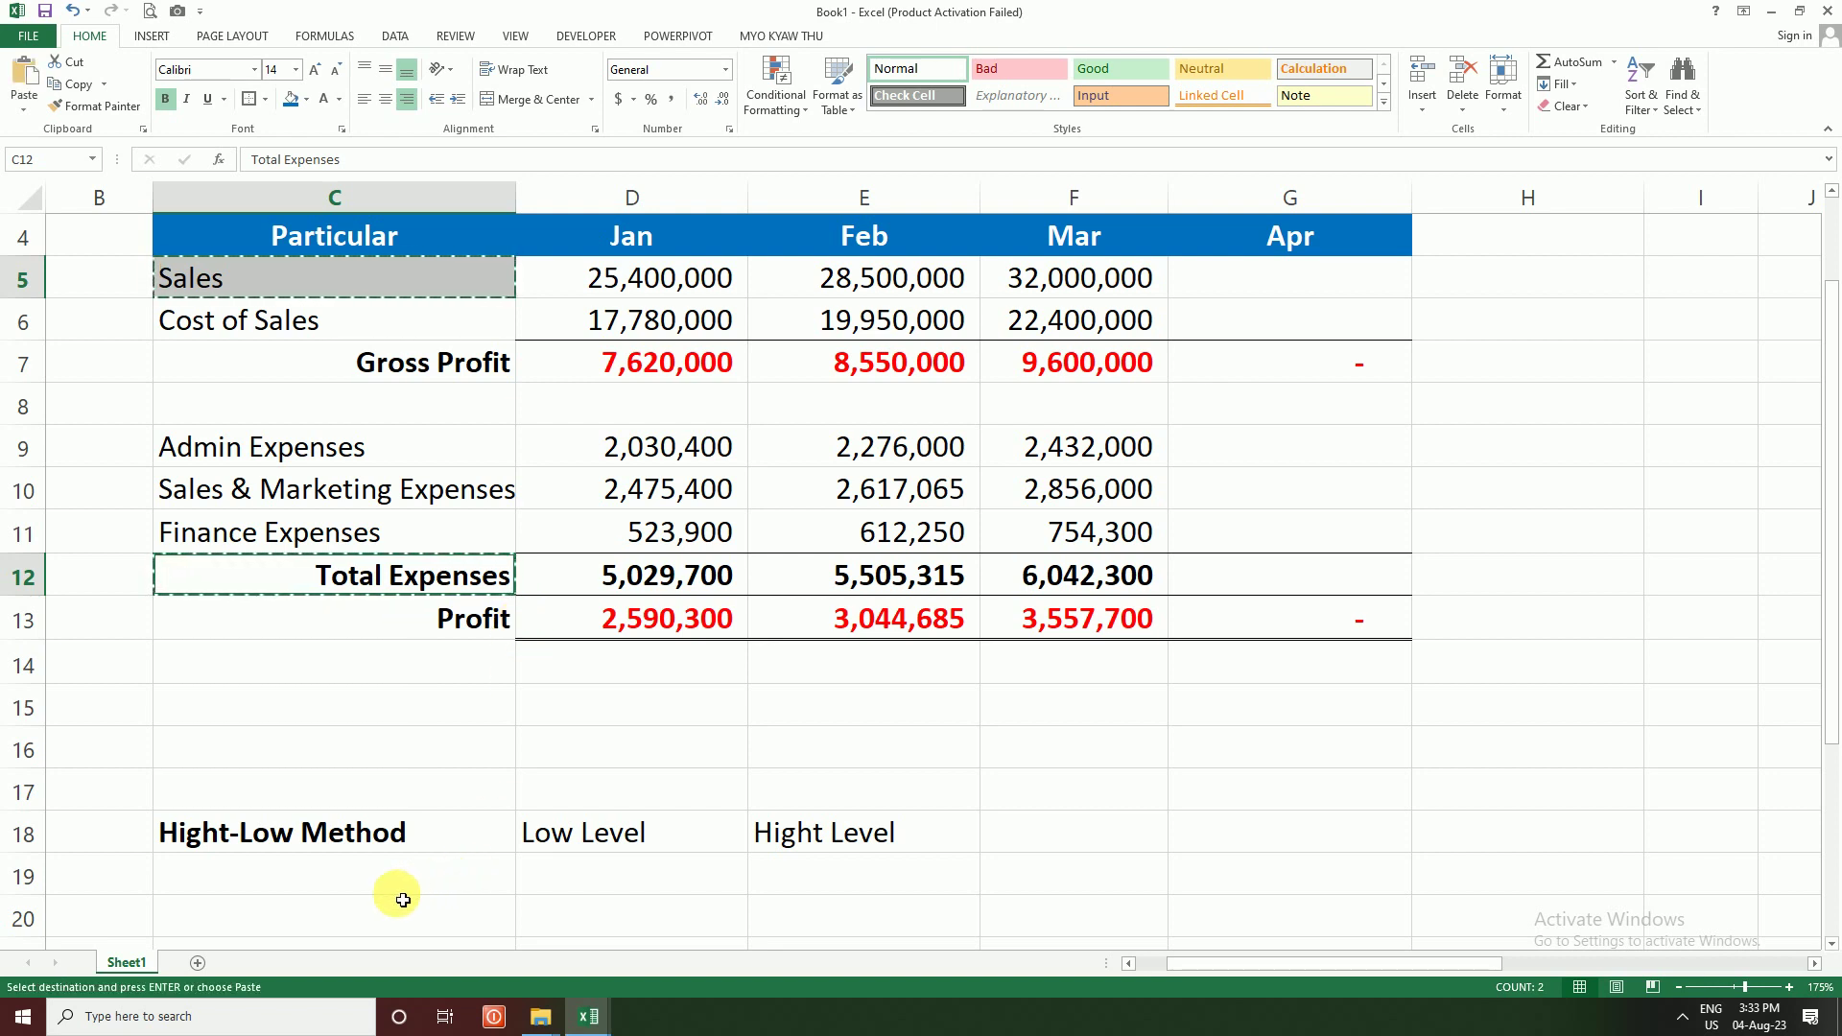
right_click(365, 881)
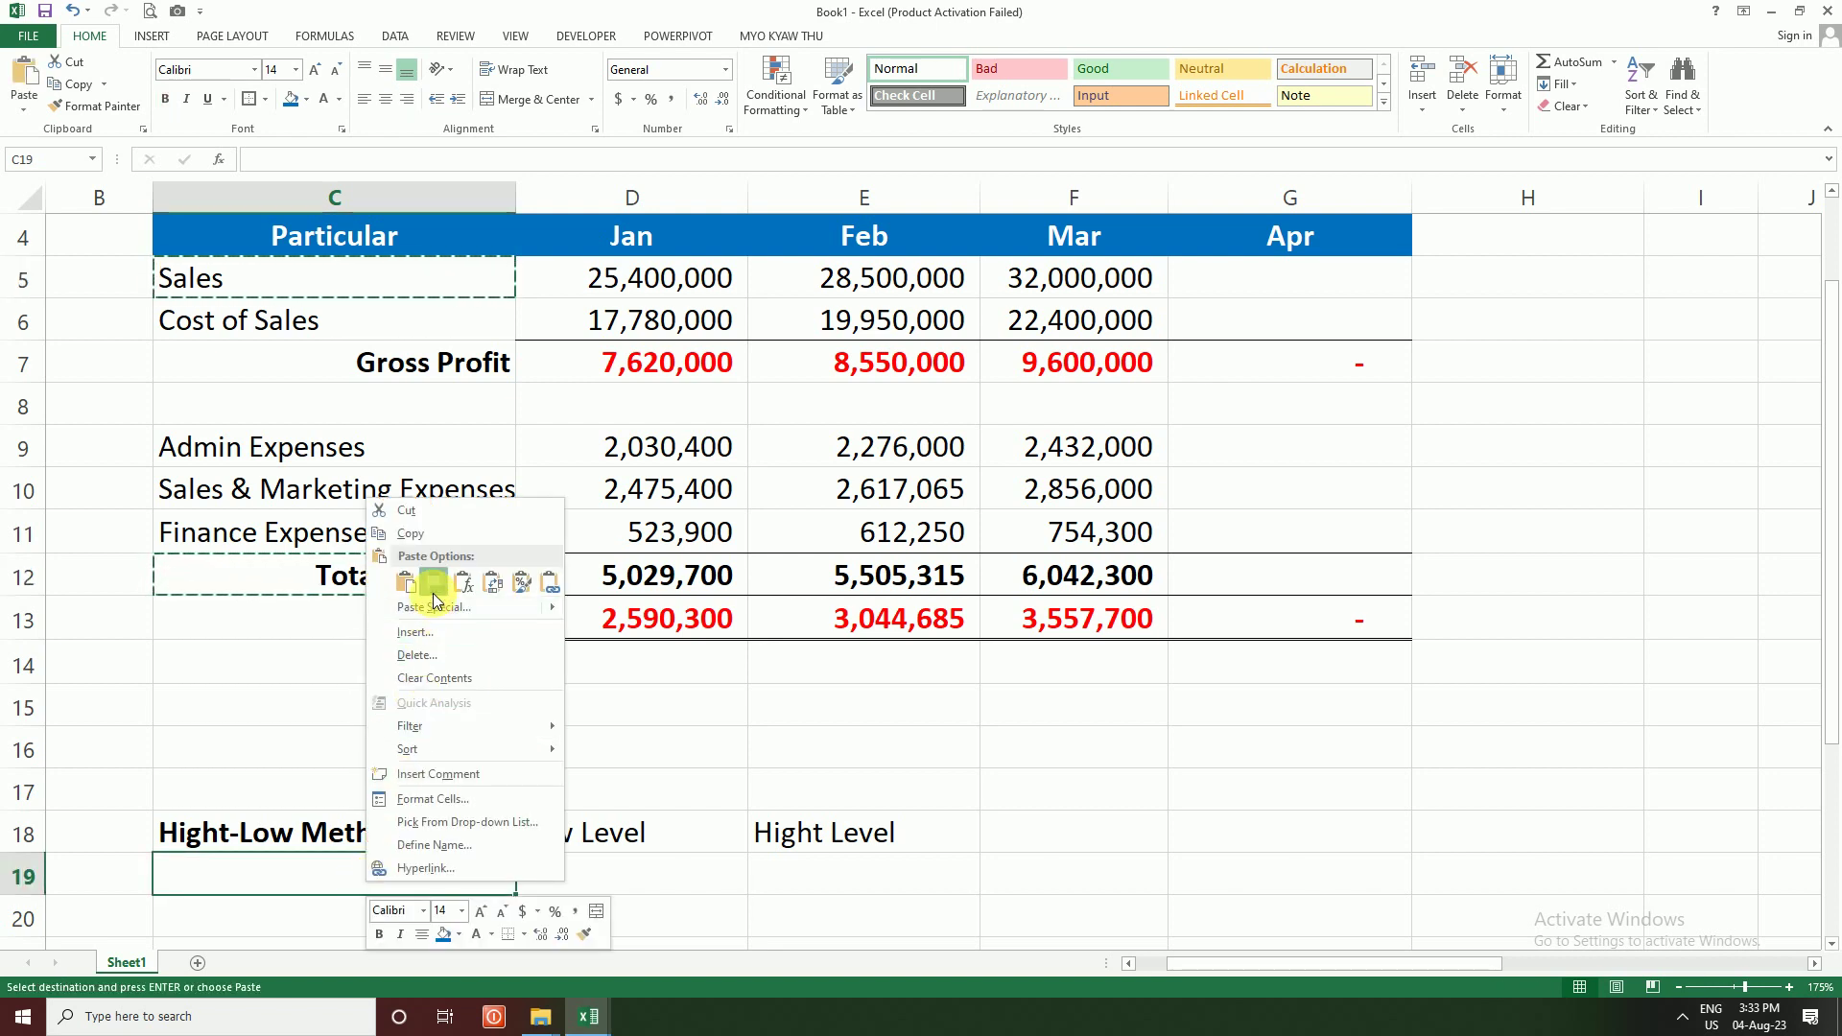
click(406, 581)
click(400, 871)
click(568, 878)
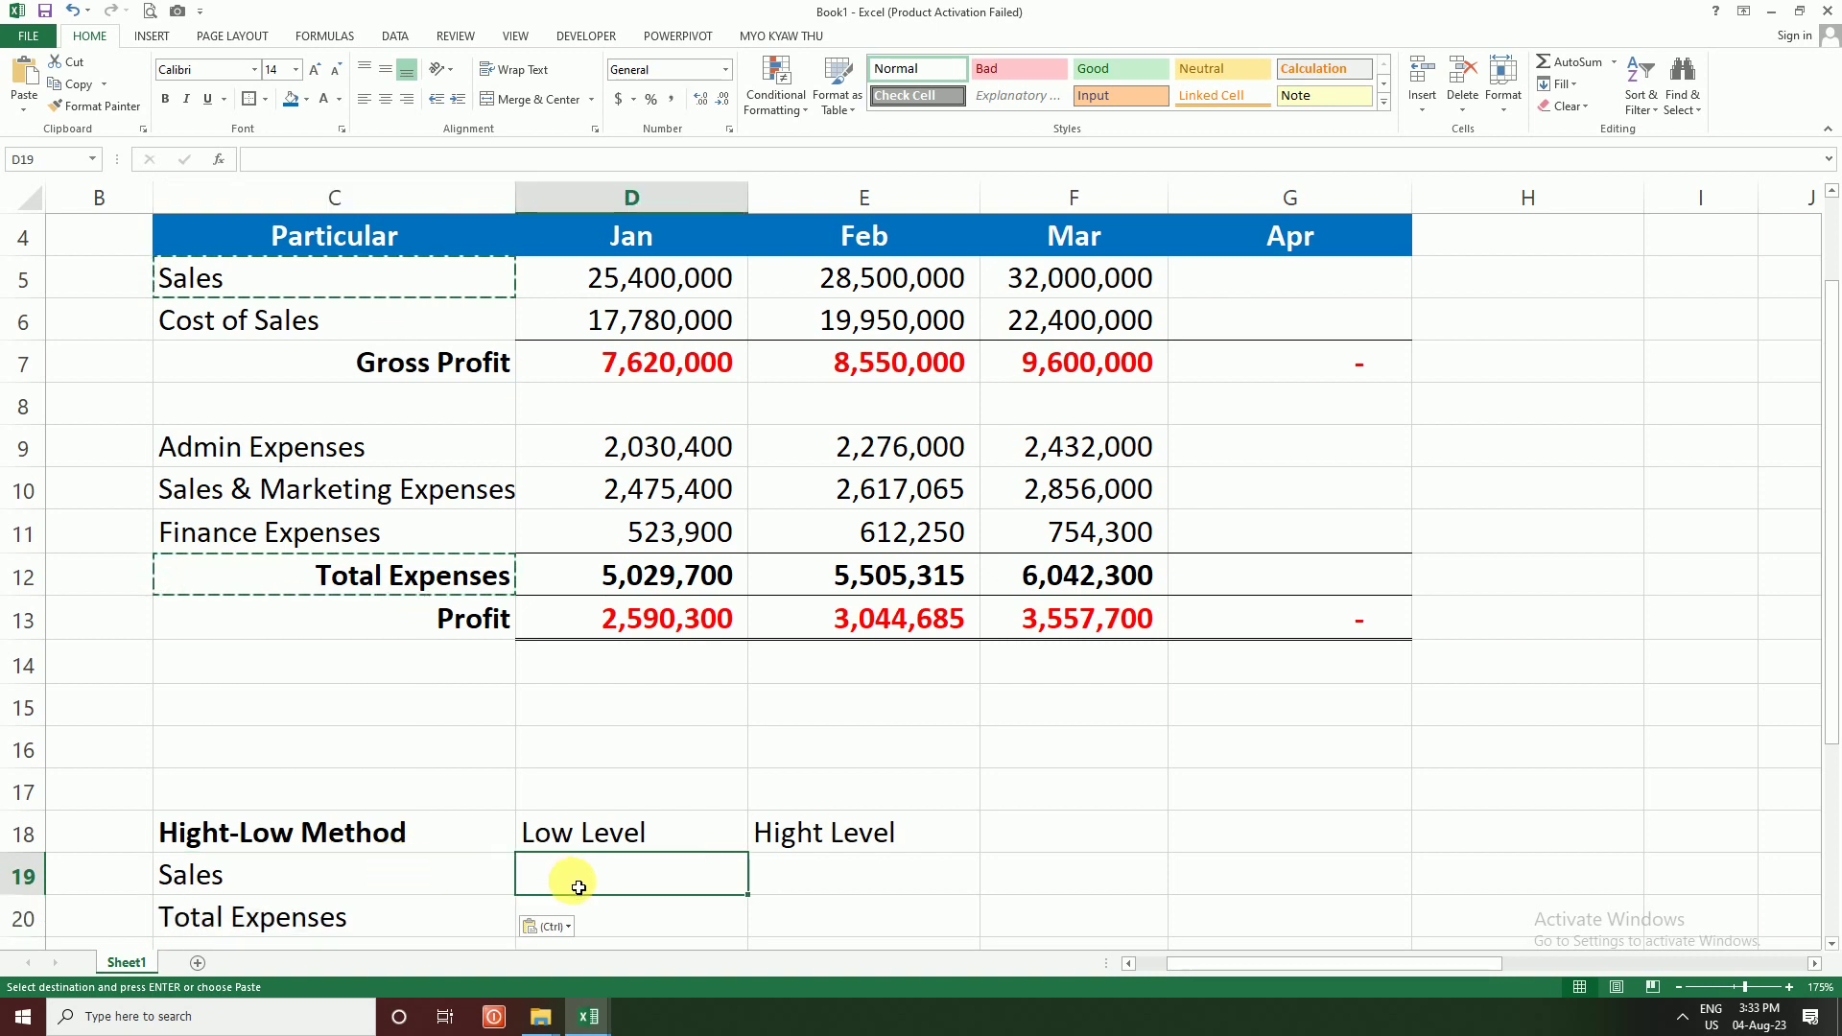
click(615, 851)
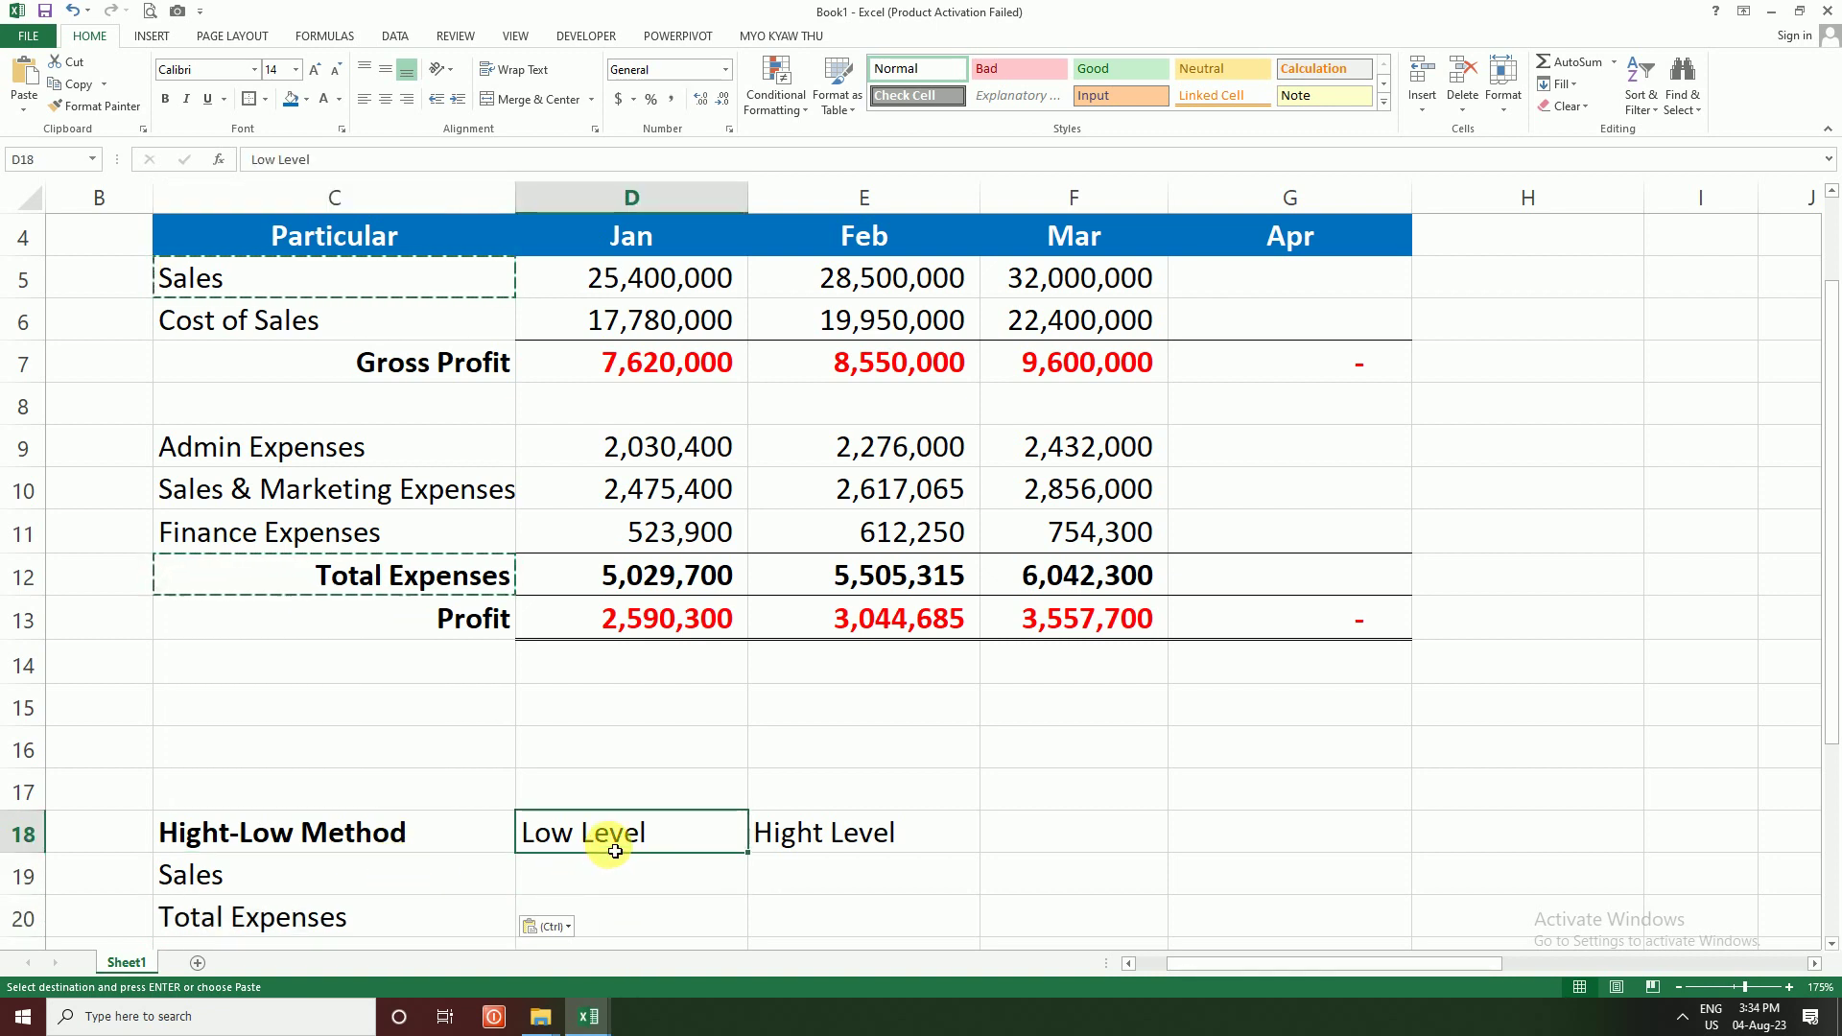
Step: Paste January Sales and Total Expenses as values into D19:D20 as the Low Level figures
click(722, 279)
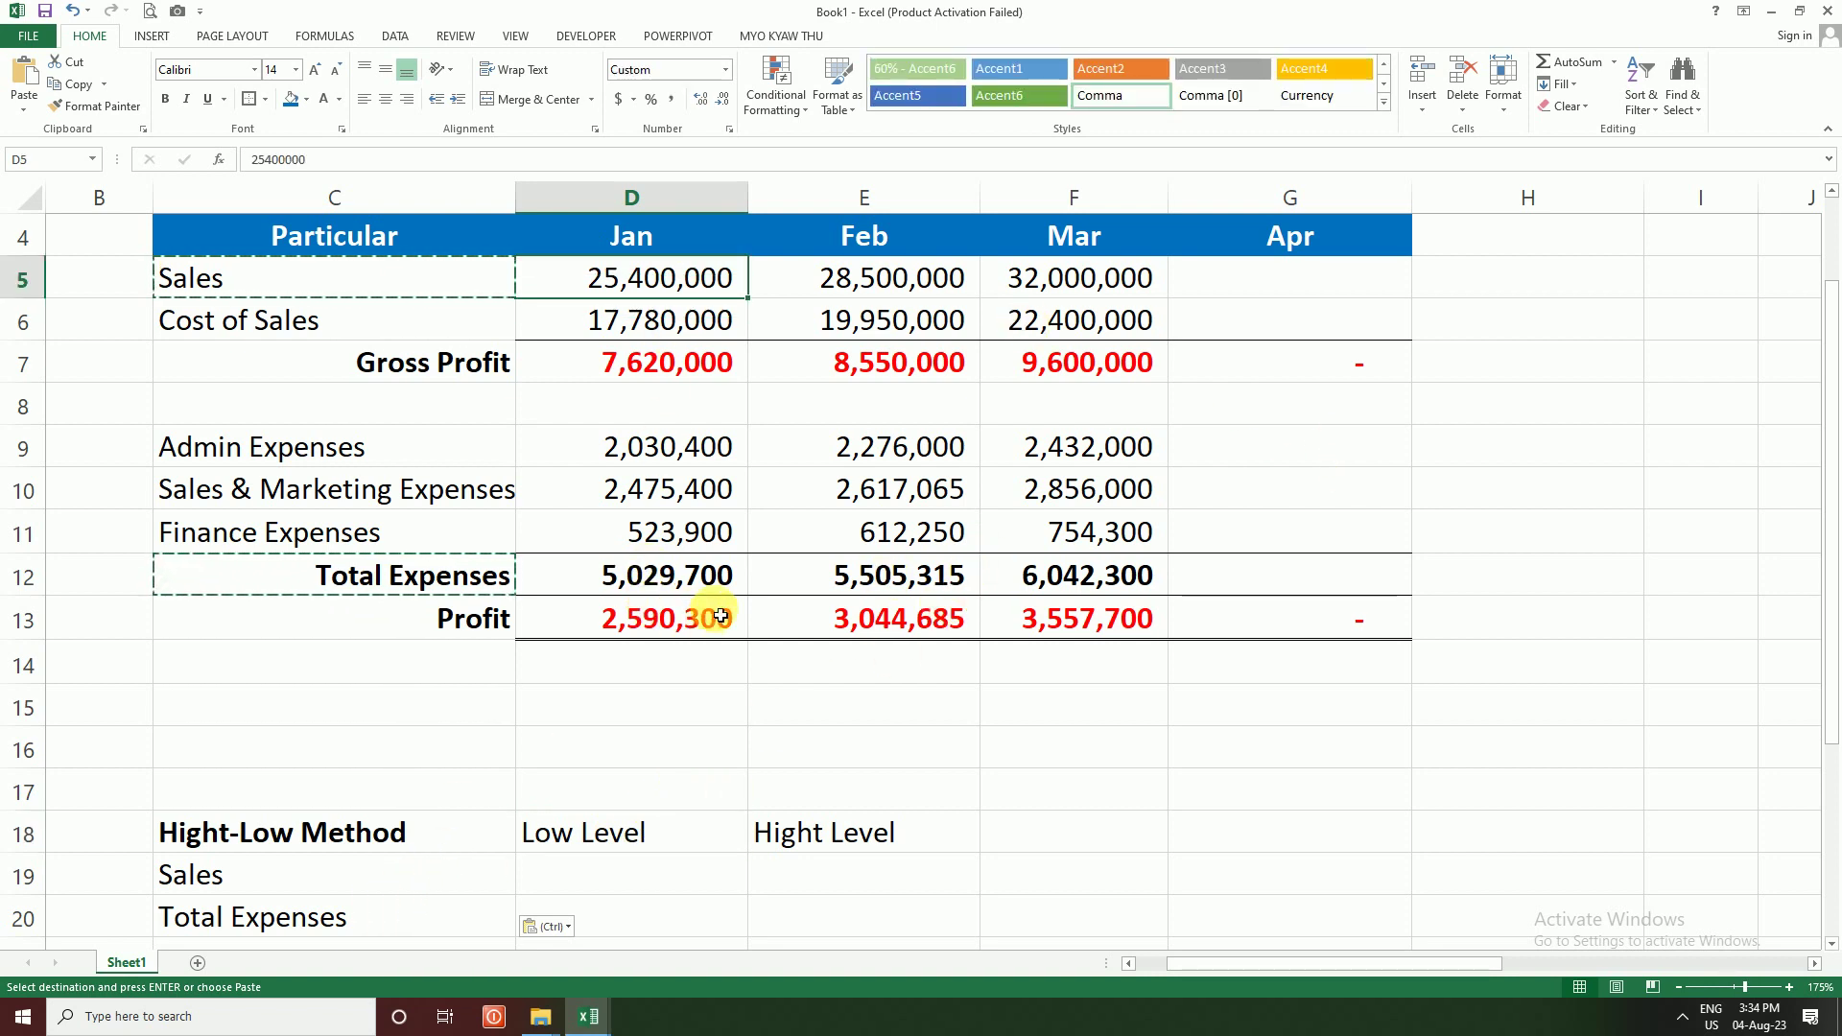
ctrl+click(700, 575)
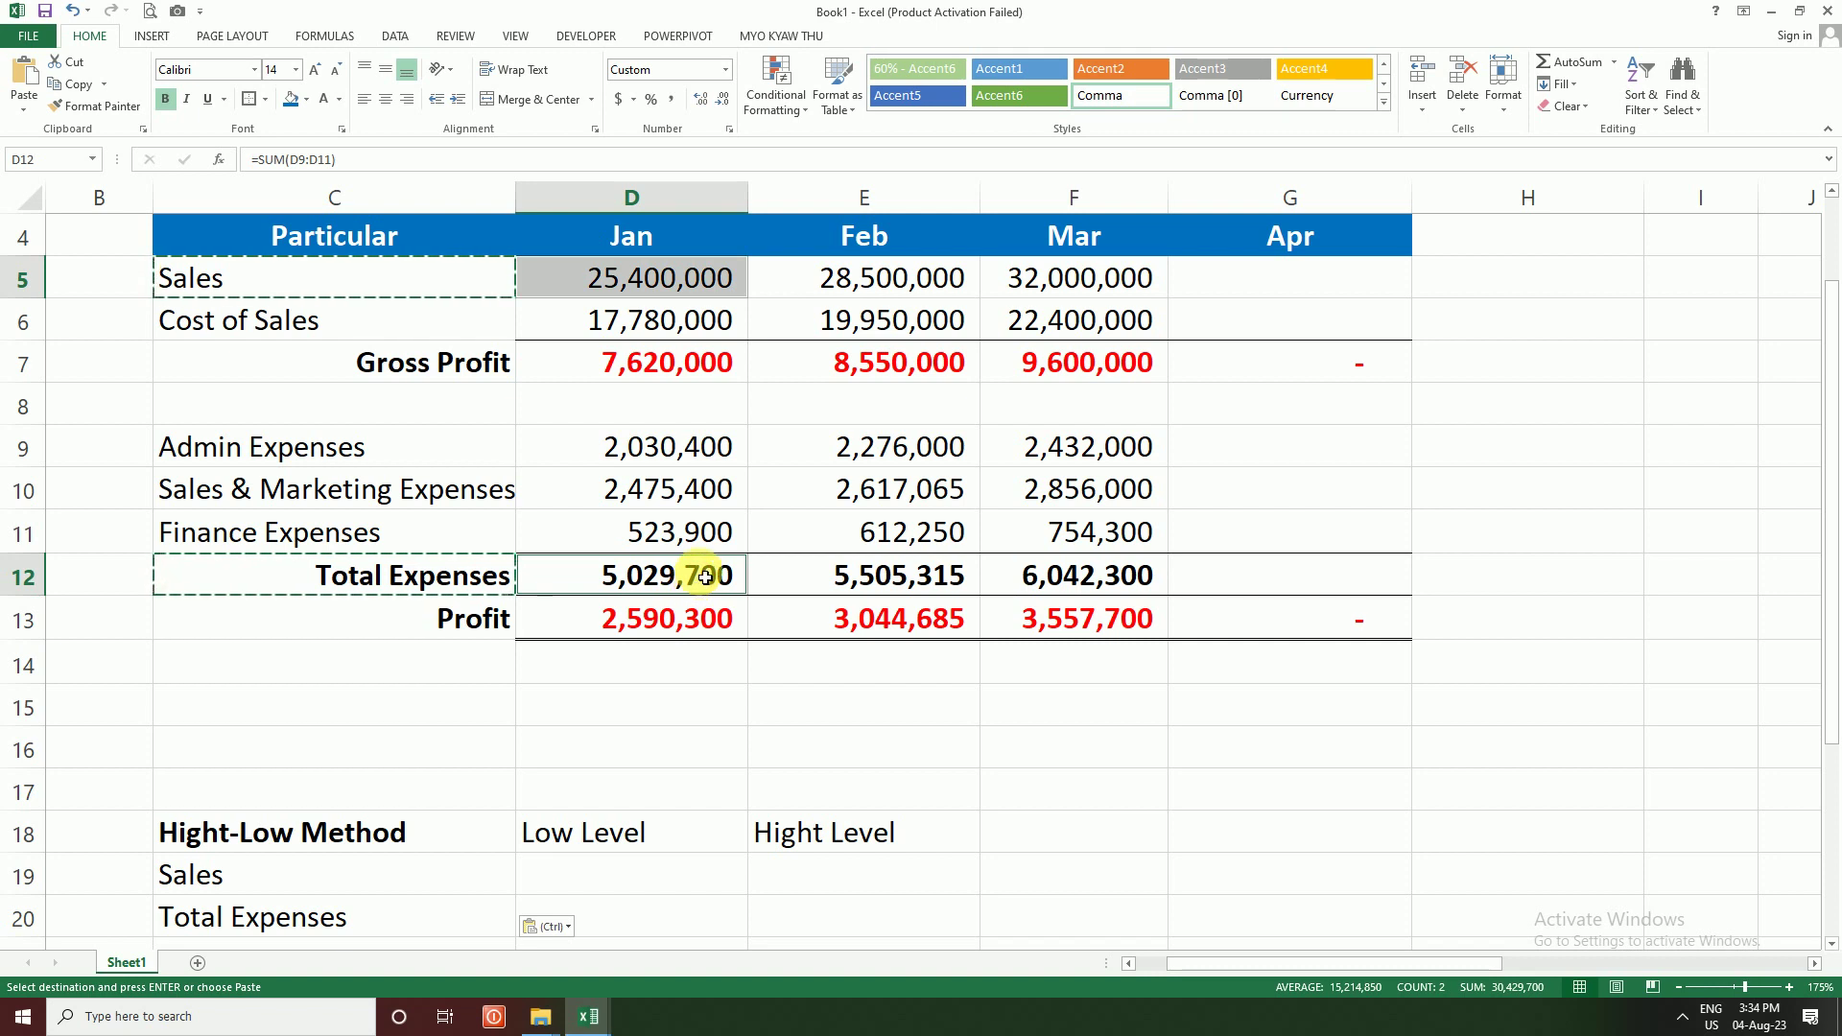
key(ctrl+c)
right_click(636, 872)
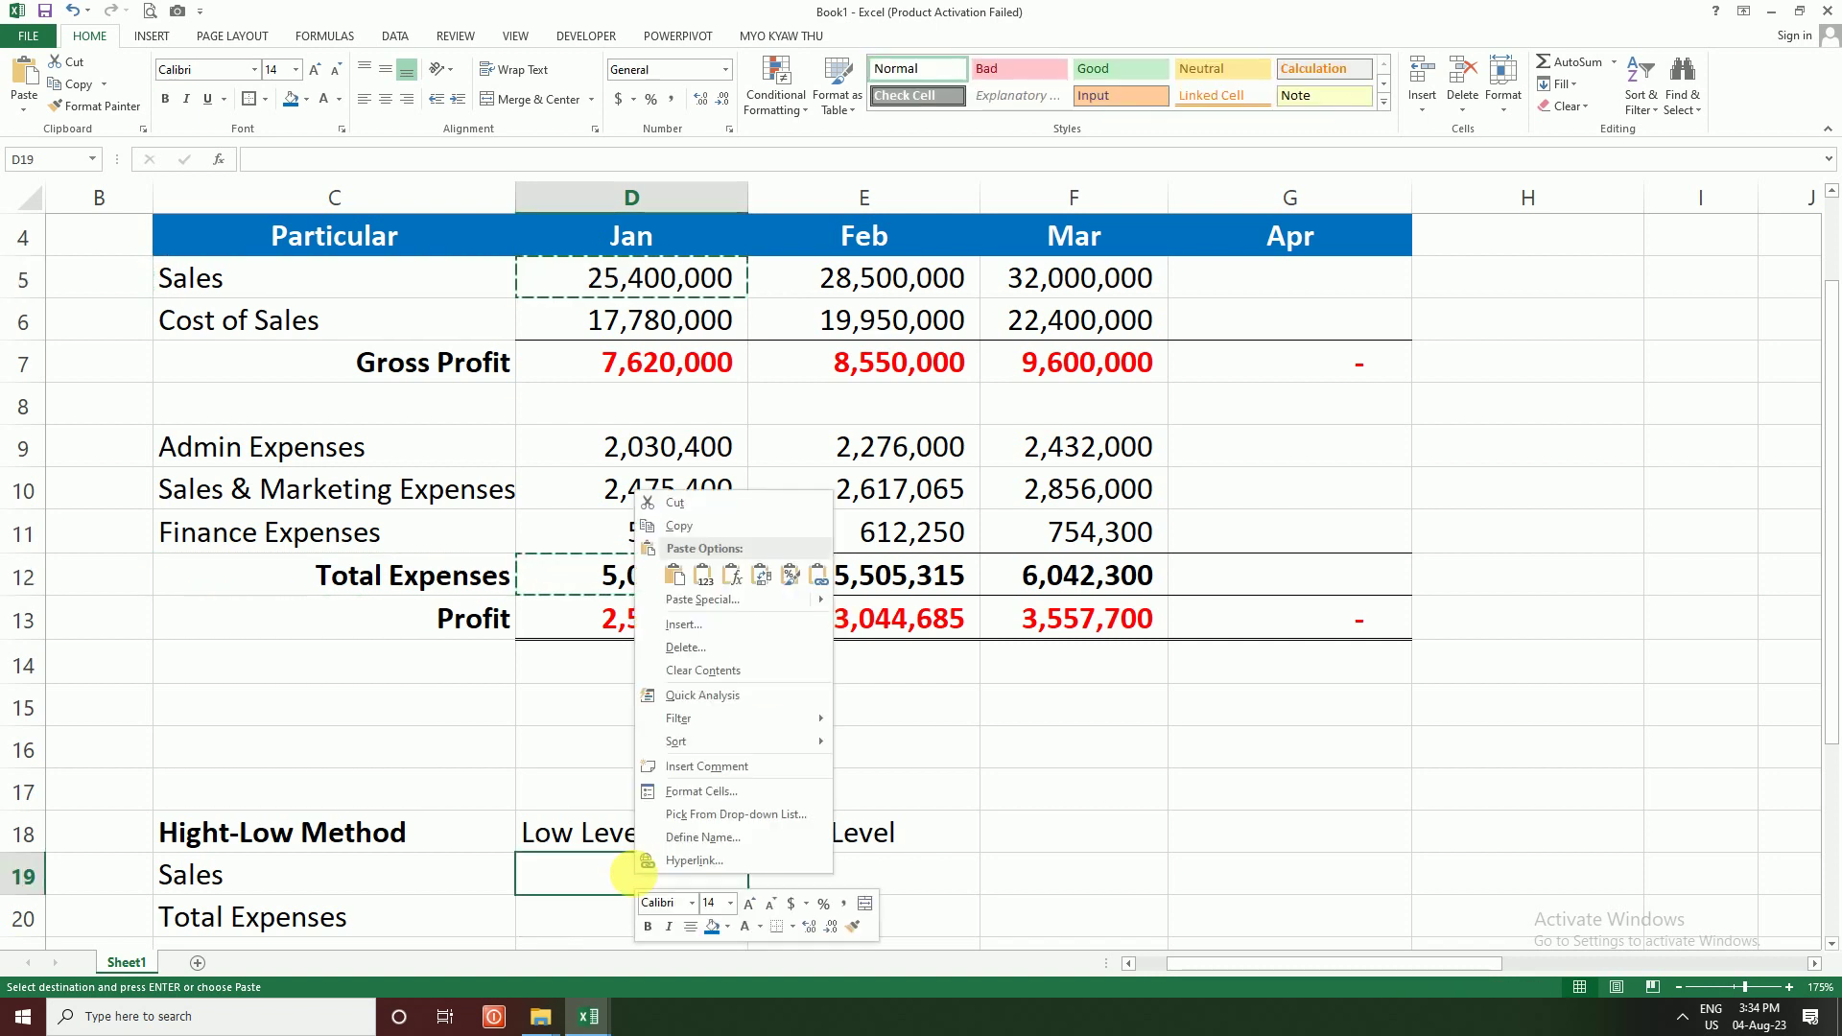
click(703, 576)
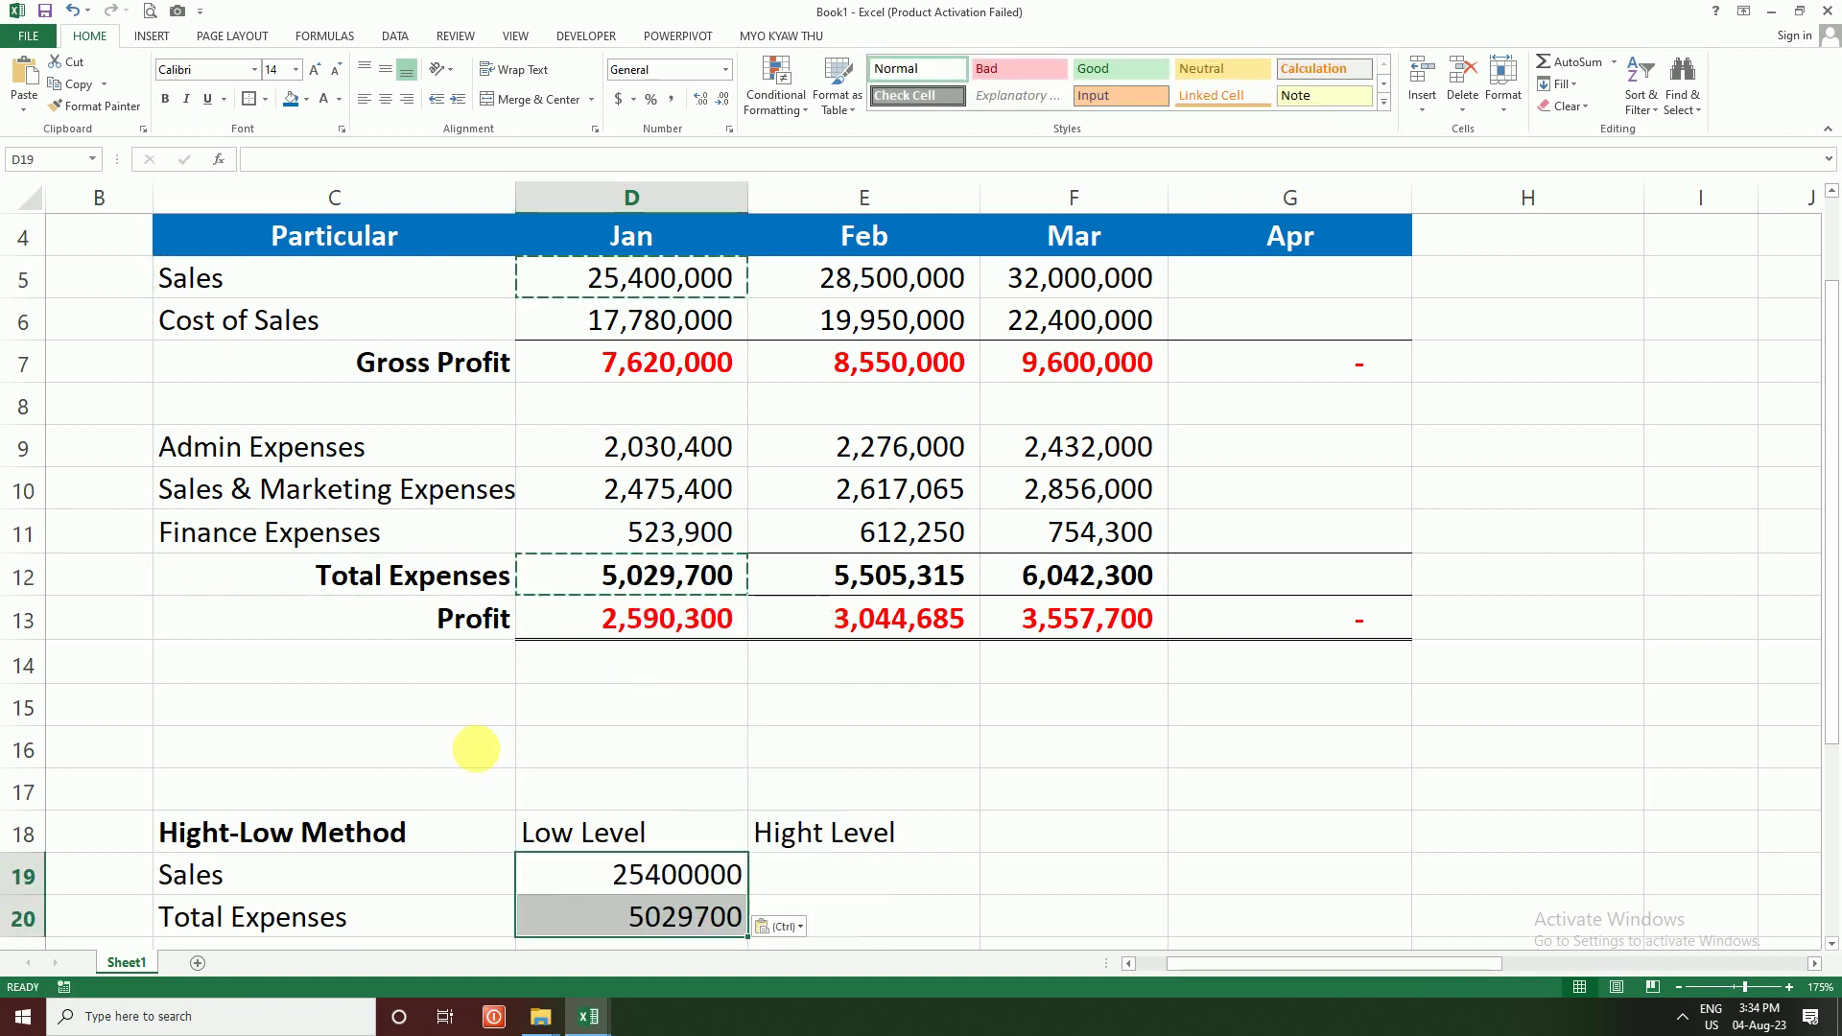
click(847, 852)
Step: Paste March Sales and Total Expenses as values into E19:E20 as the Hight Level figures
click(786, 281)
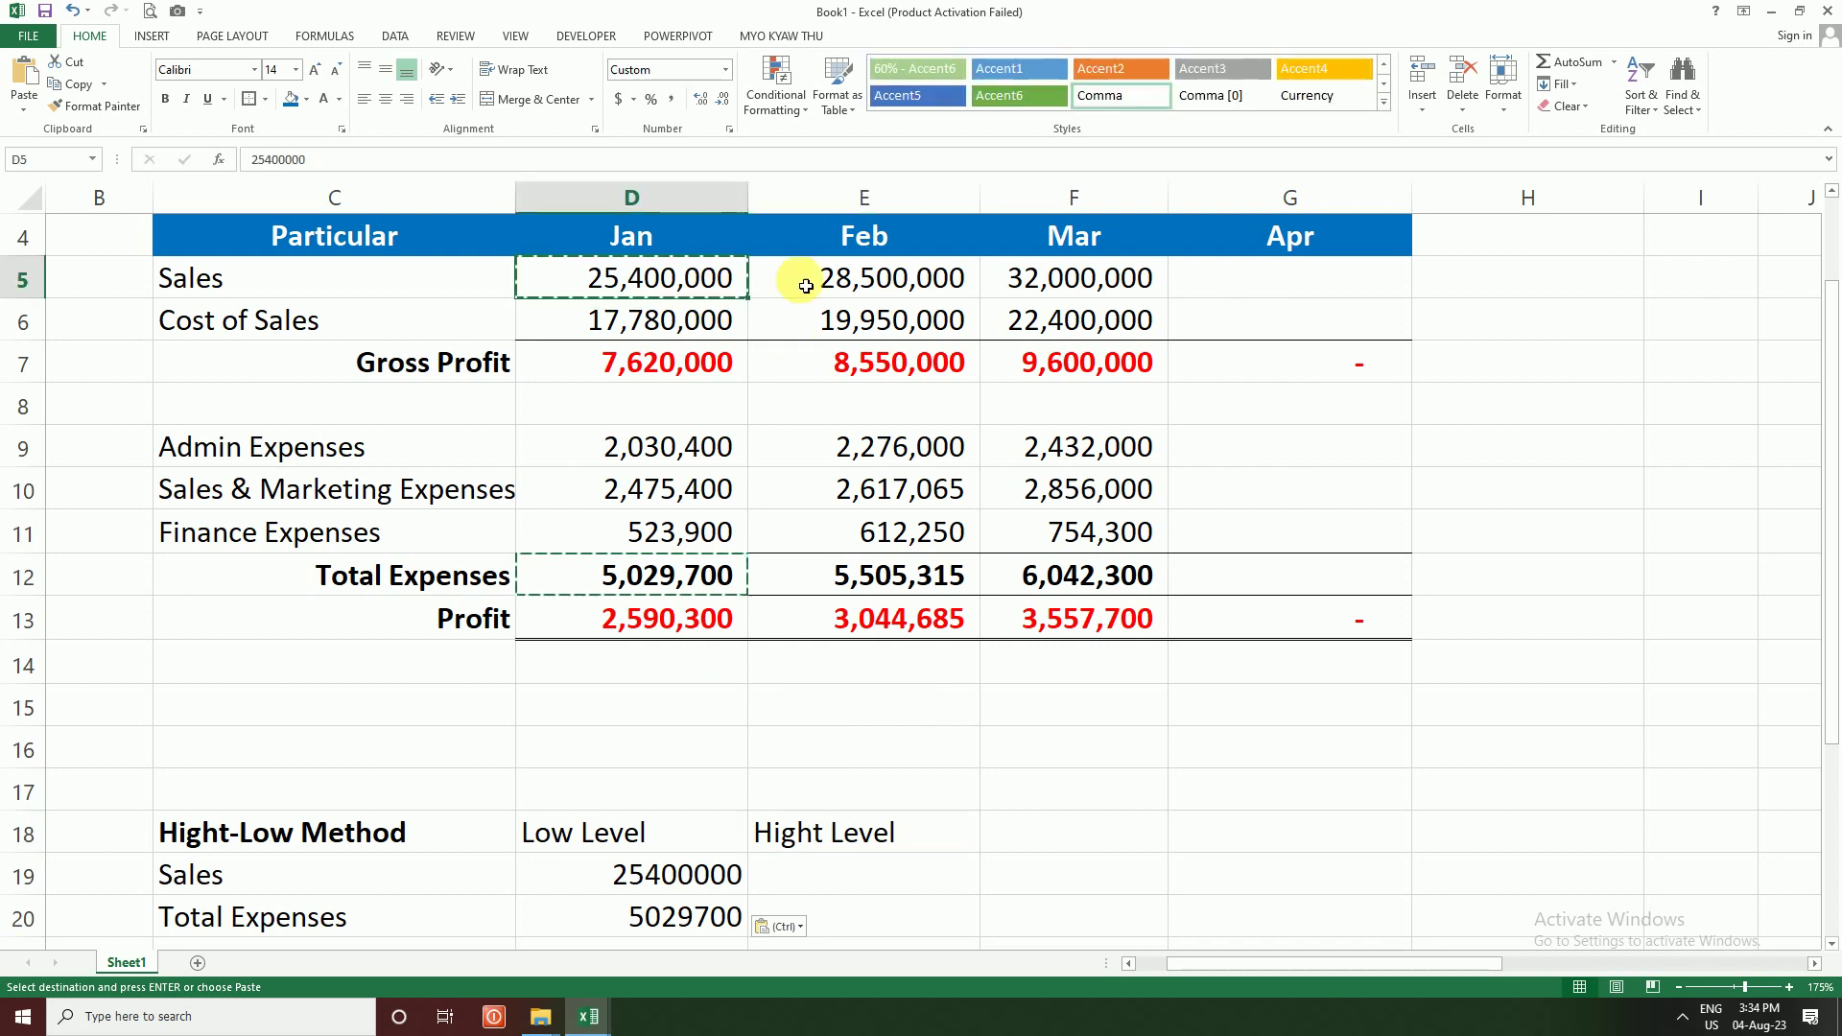
click(1029, 279)
ctrl+click(1082, 585)
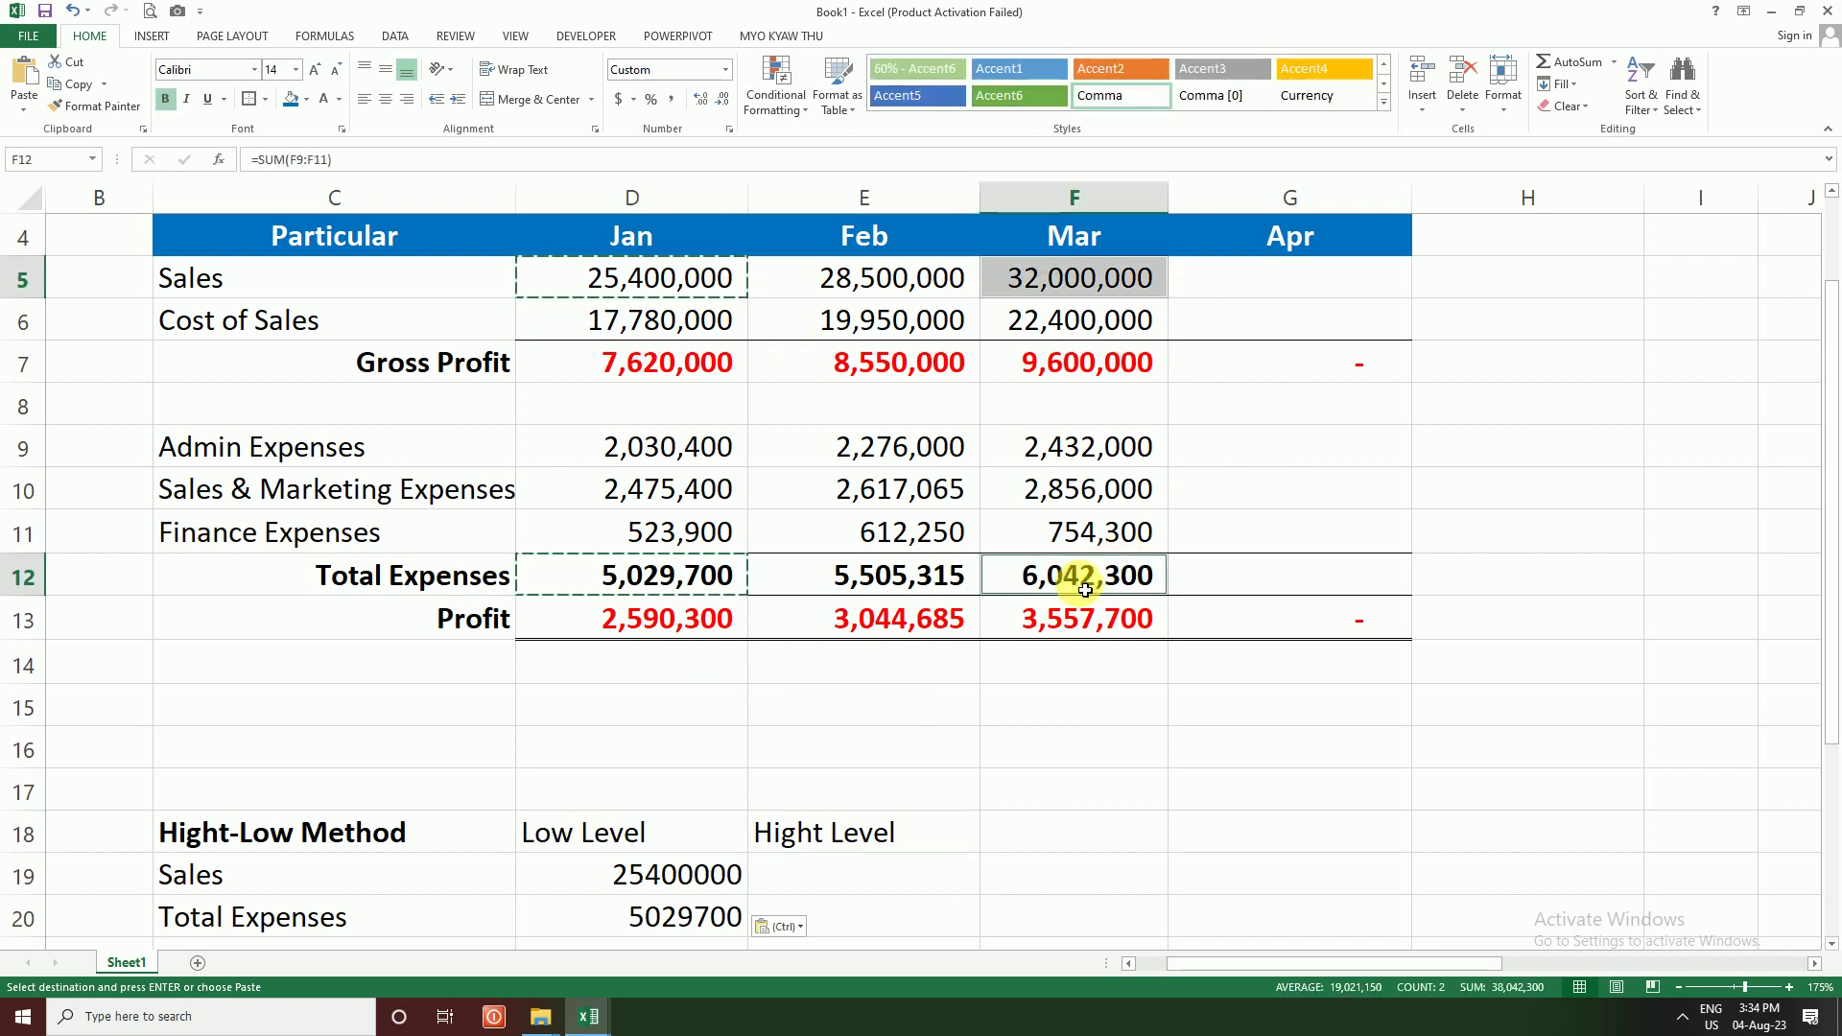
key(ctrl+c)
click(857, 875)
right_click(856, 874)
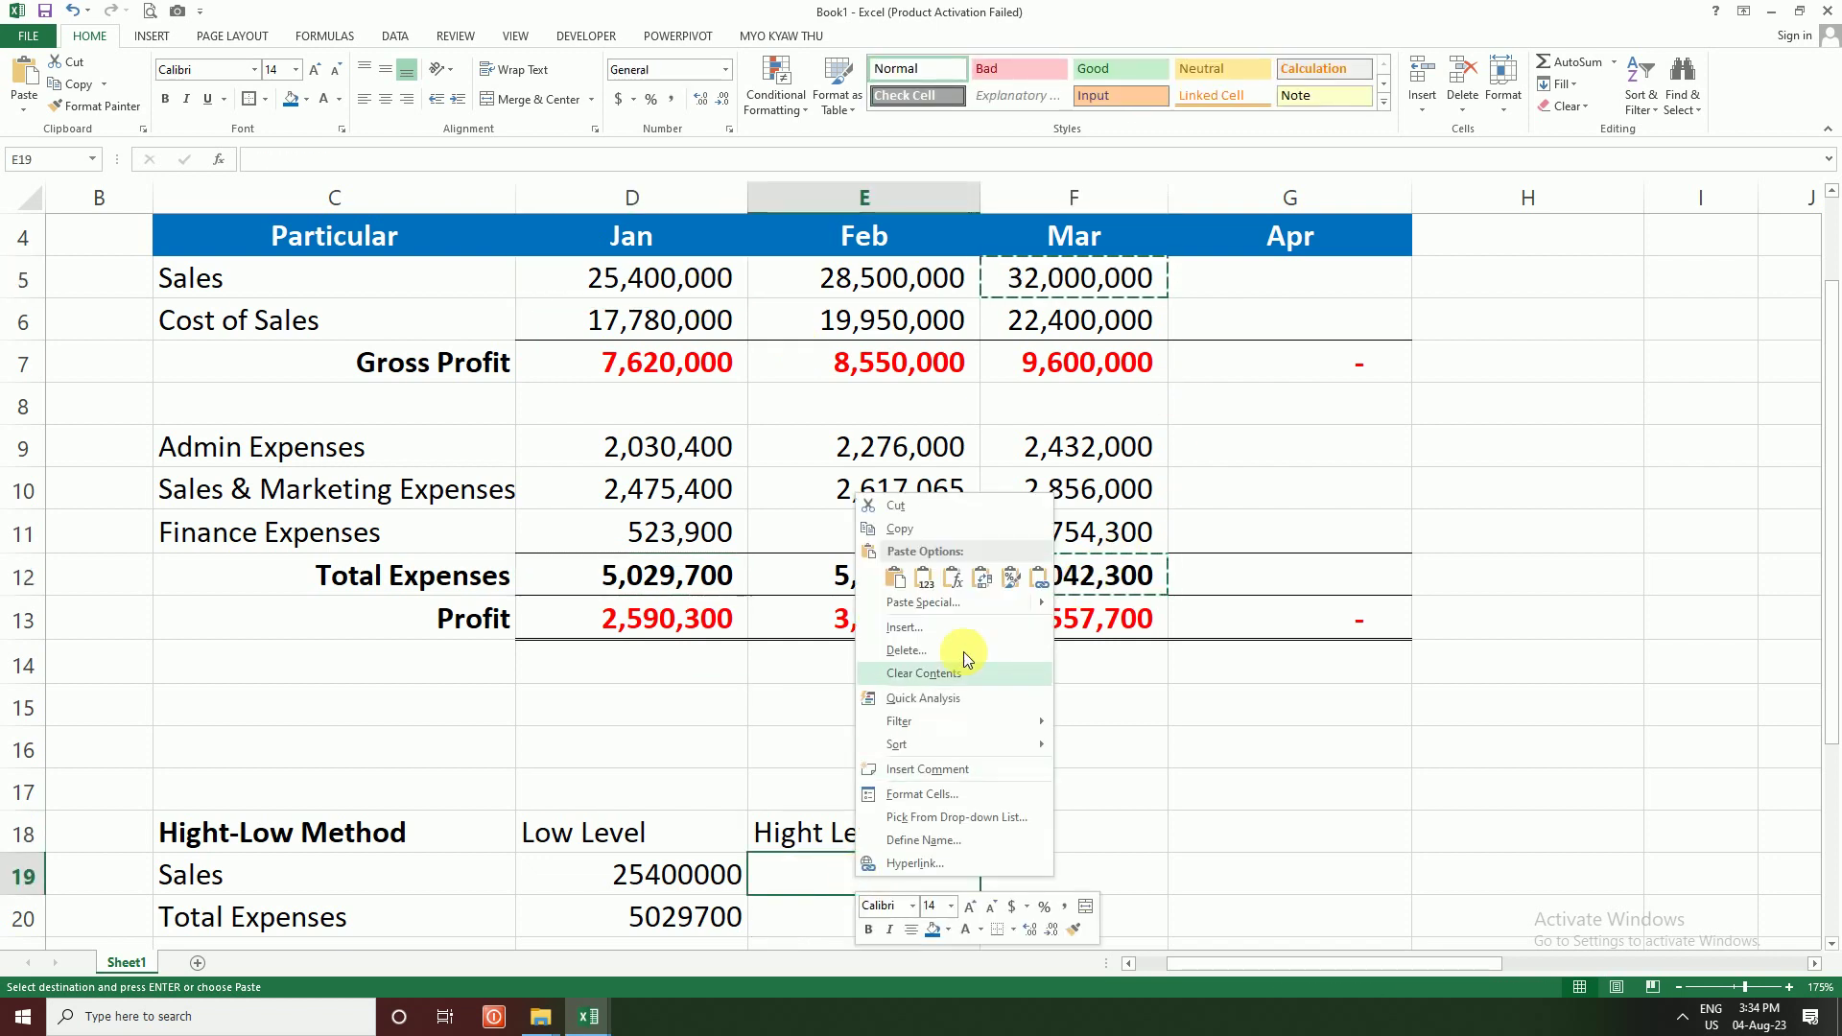
click(924, 589)
scroll(863, 710, down, 1)
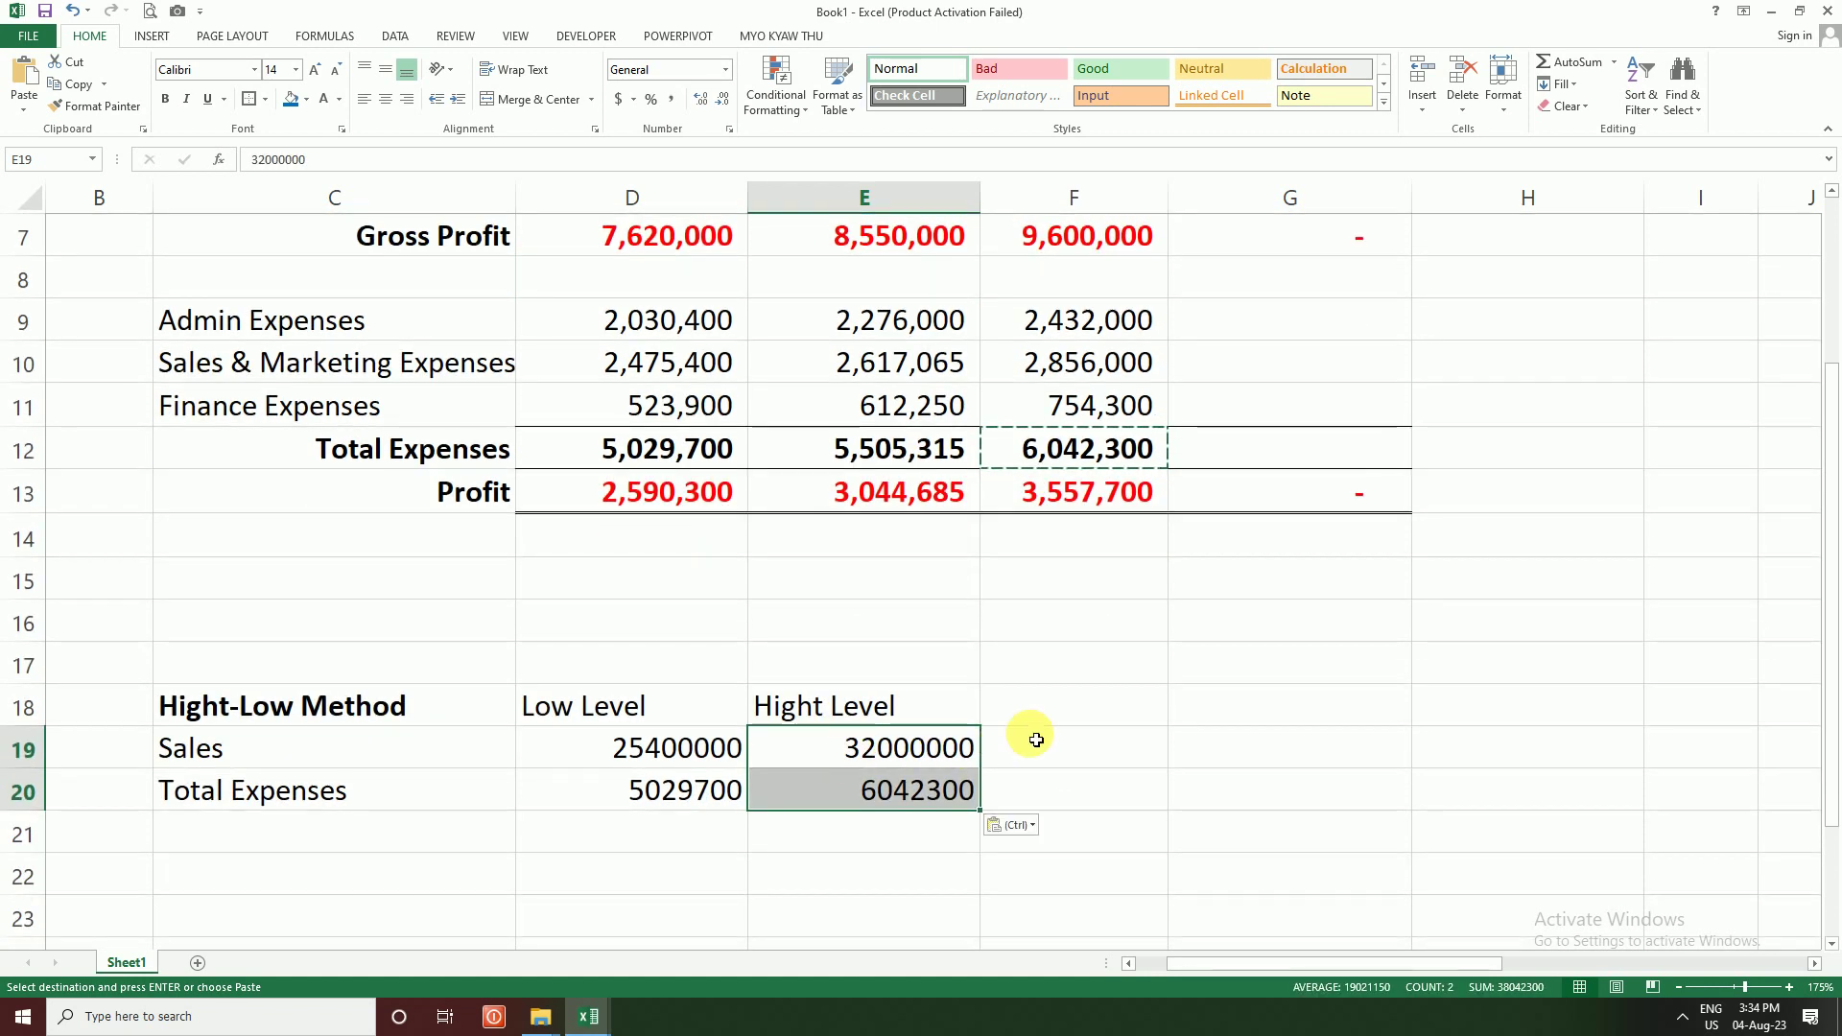
click(1049, 739)
Step: Centre the Low Level and Hight Level headings in D18:E18
click(921, 707)
drag(691, 707, 767, 707)
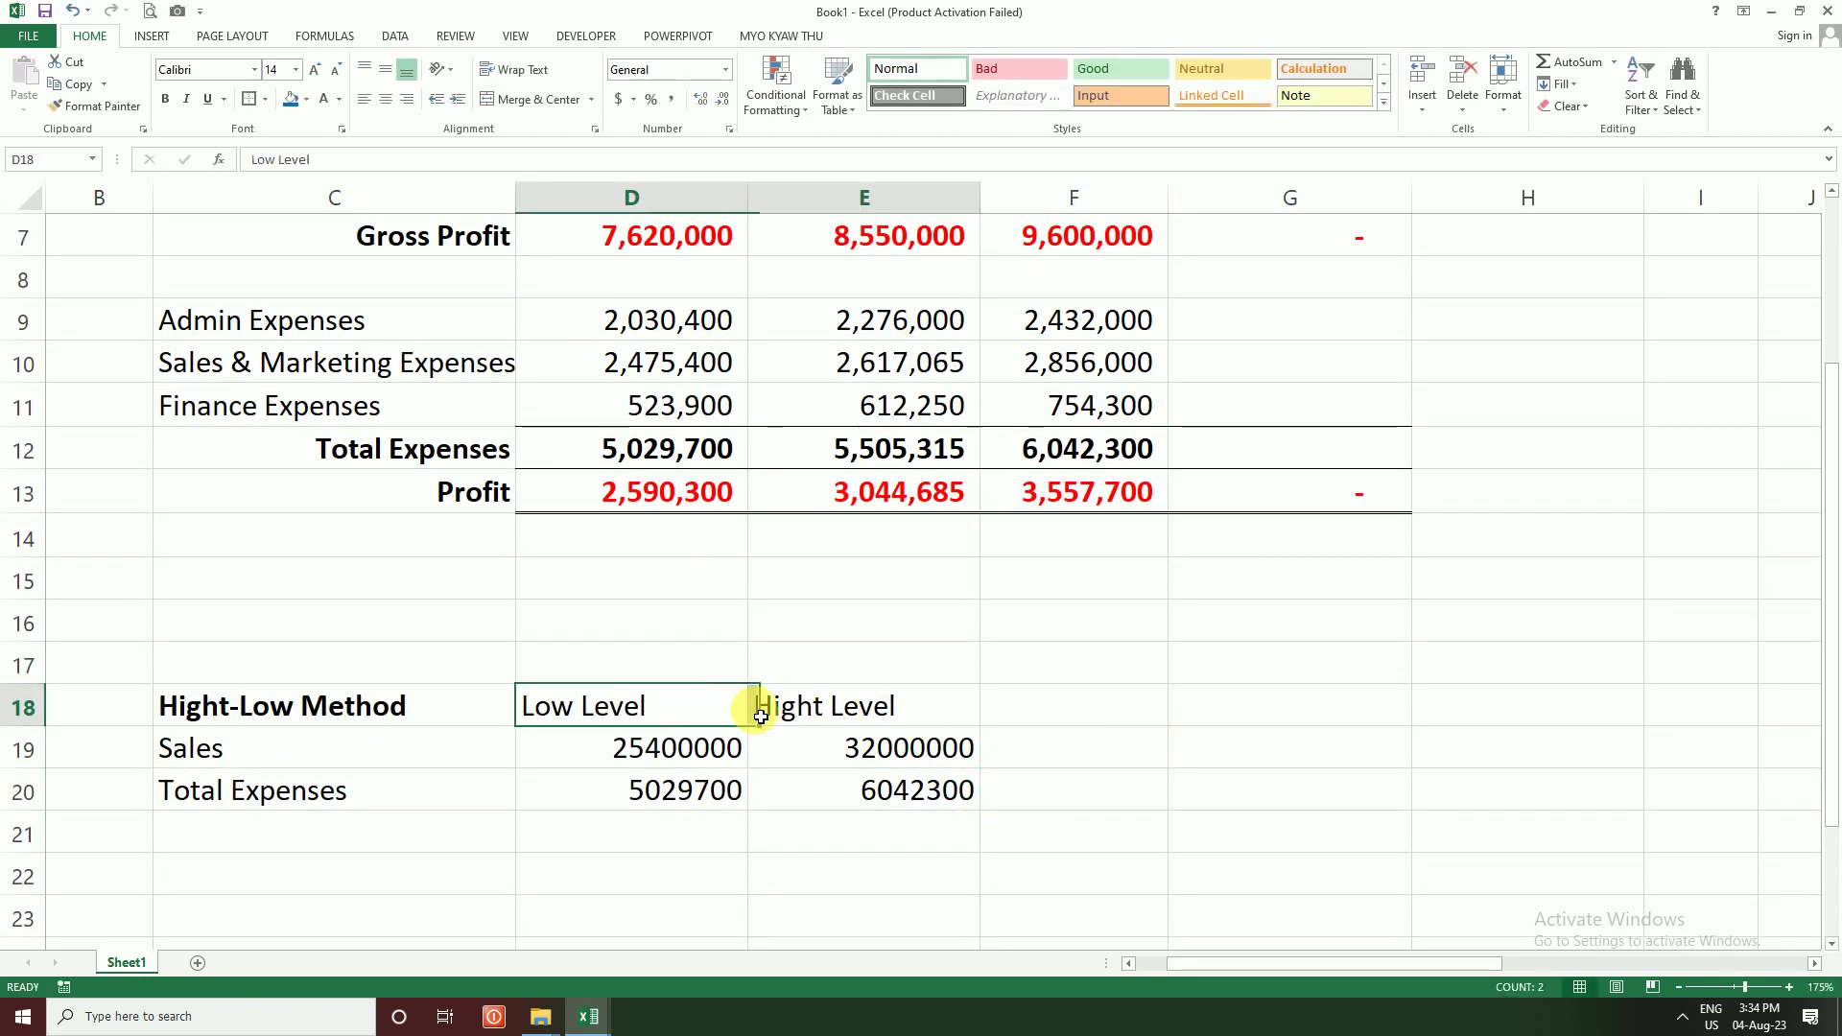
click(384, 99)
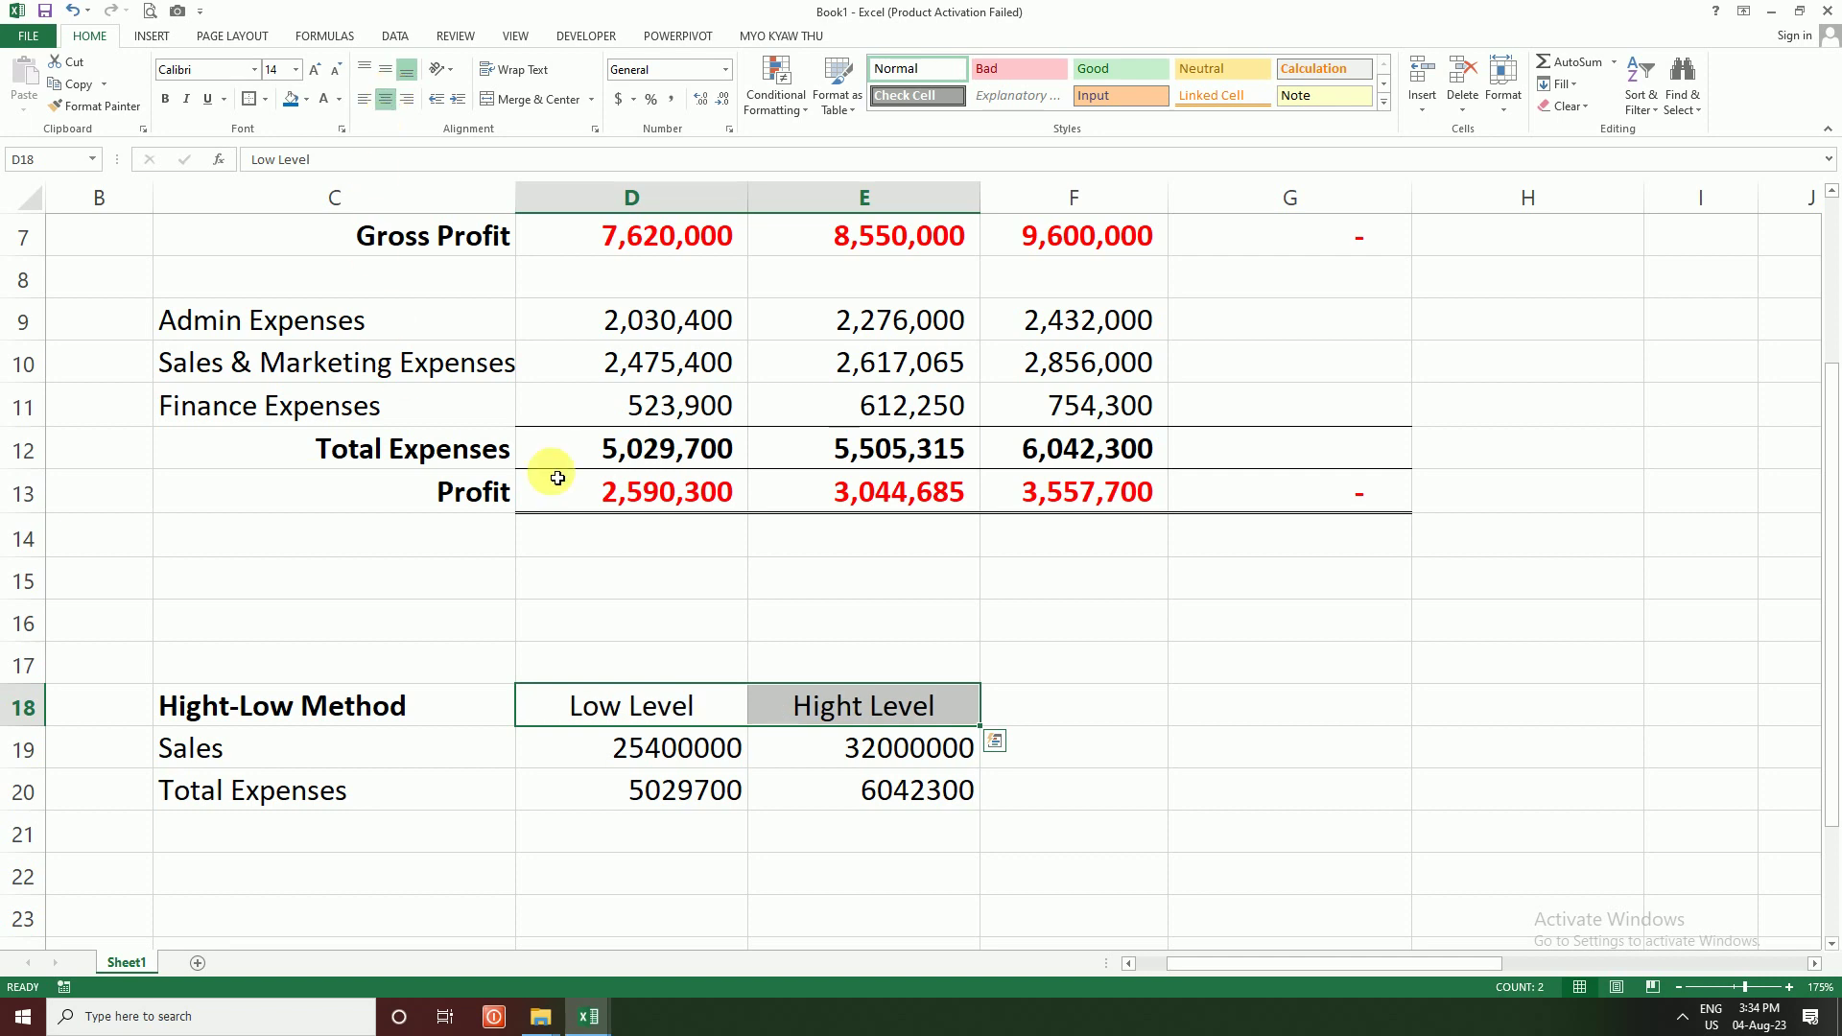
click(1020, 744)
Step: Add a Different column in F18 with =E19-D19 and =E20-D20, giving 6600000 and 1012600
click(1074, 716)
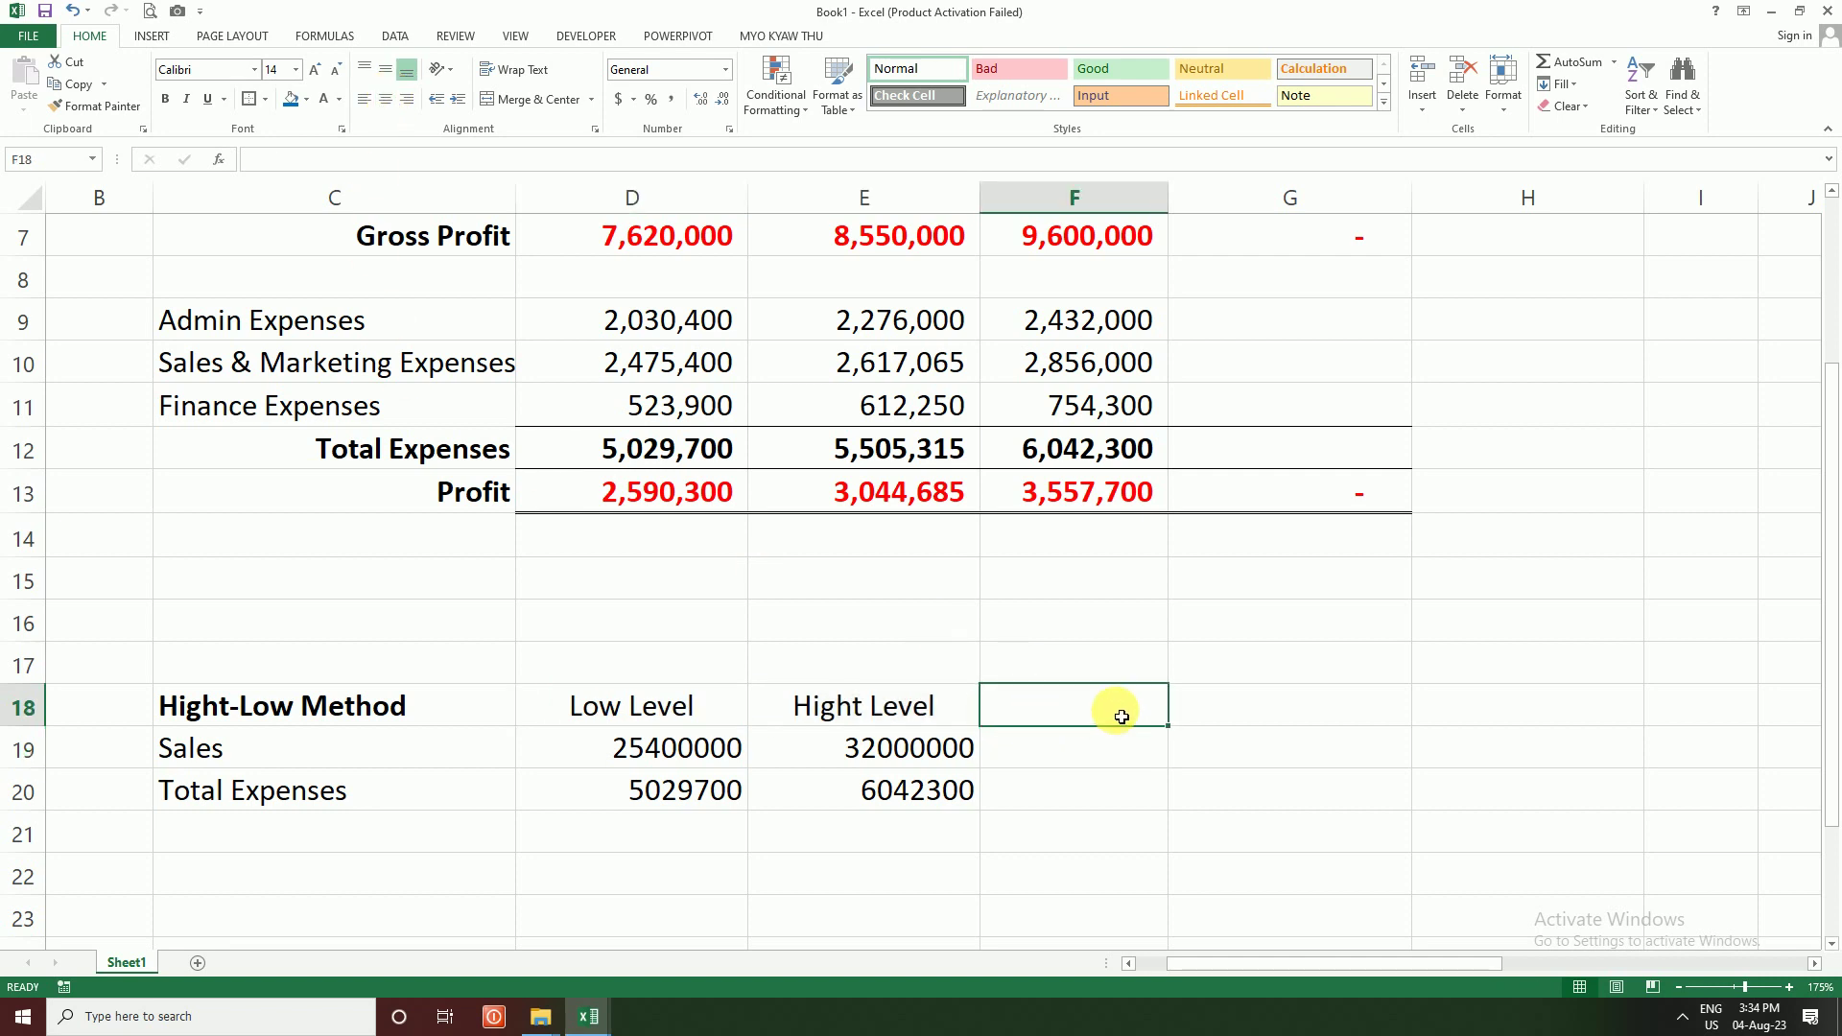
text(Differen)
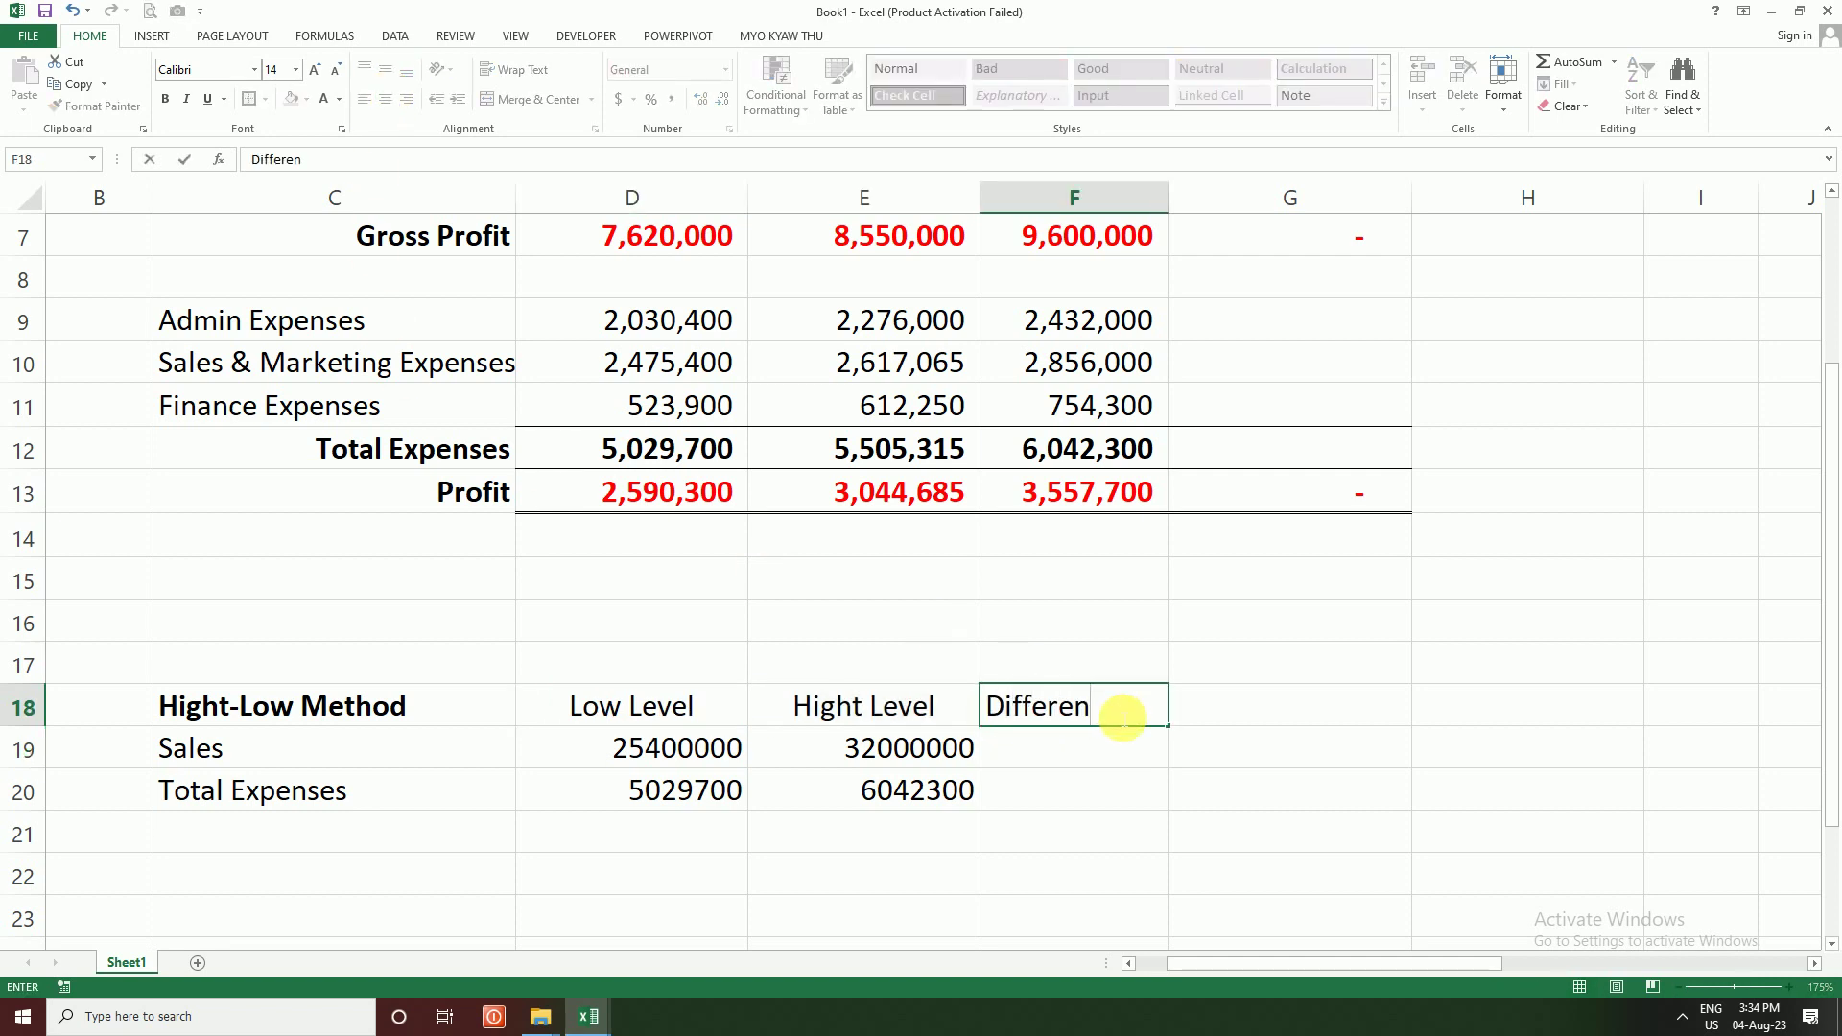
text(t)
key(Return)
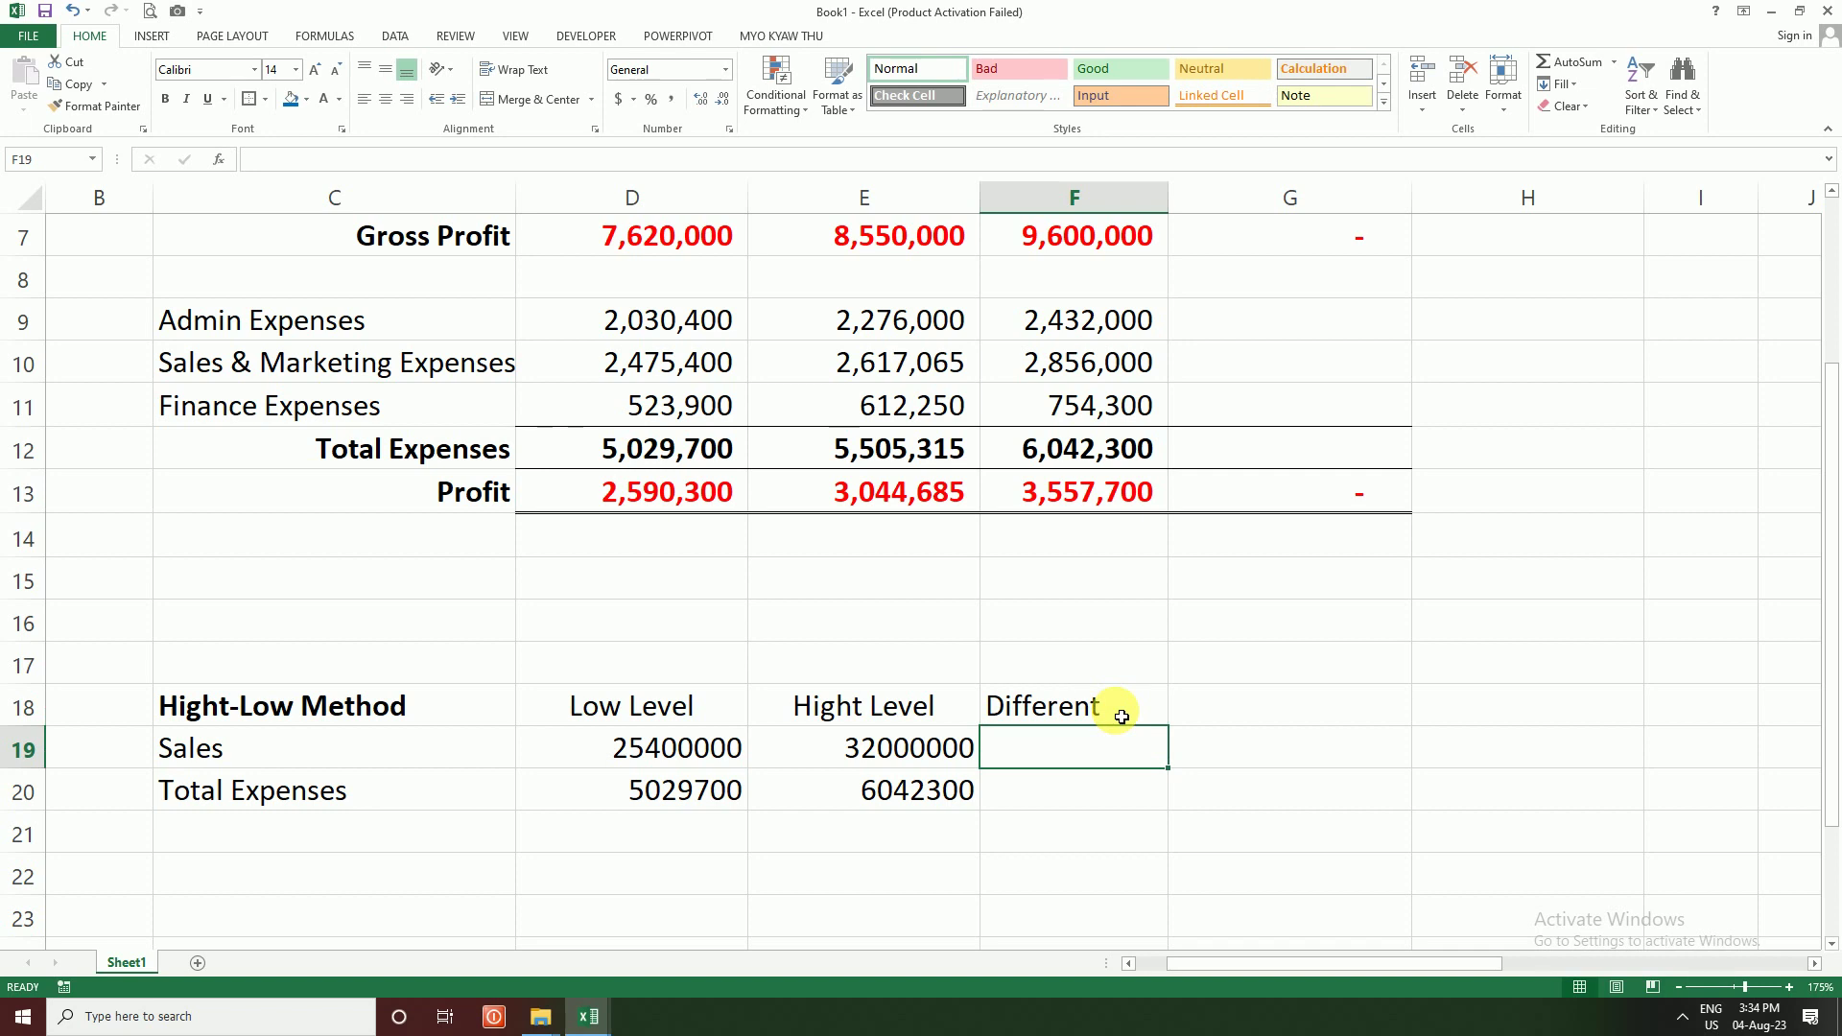
text(=)
click(929, 769)
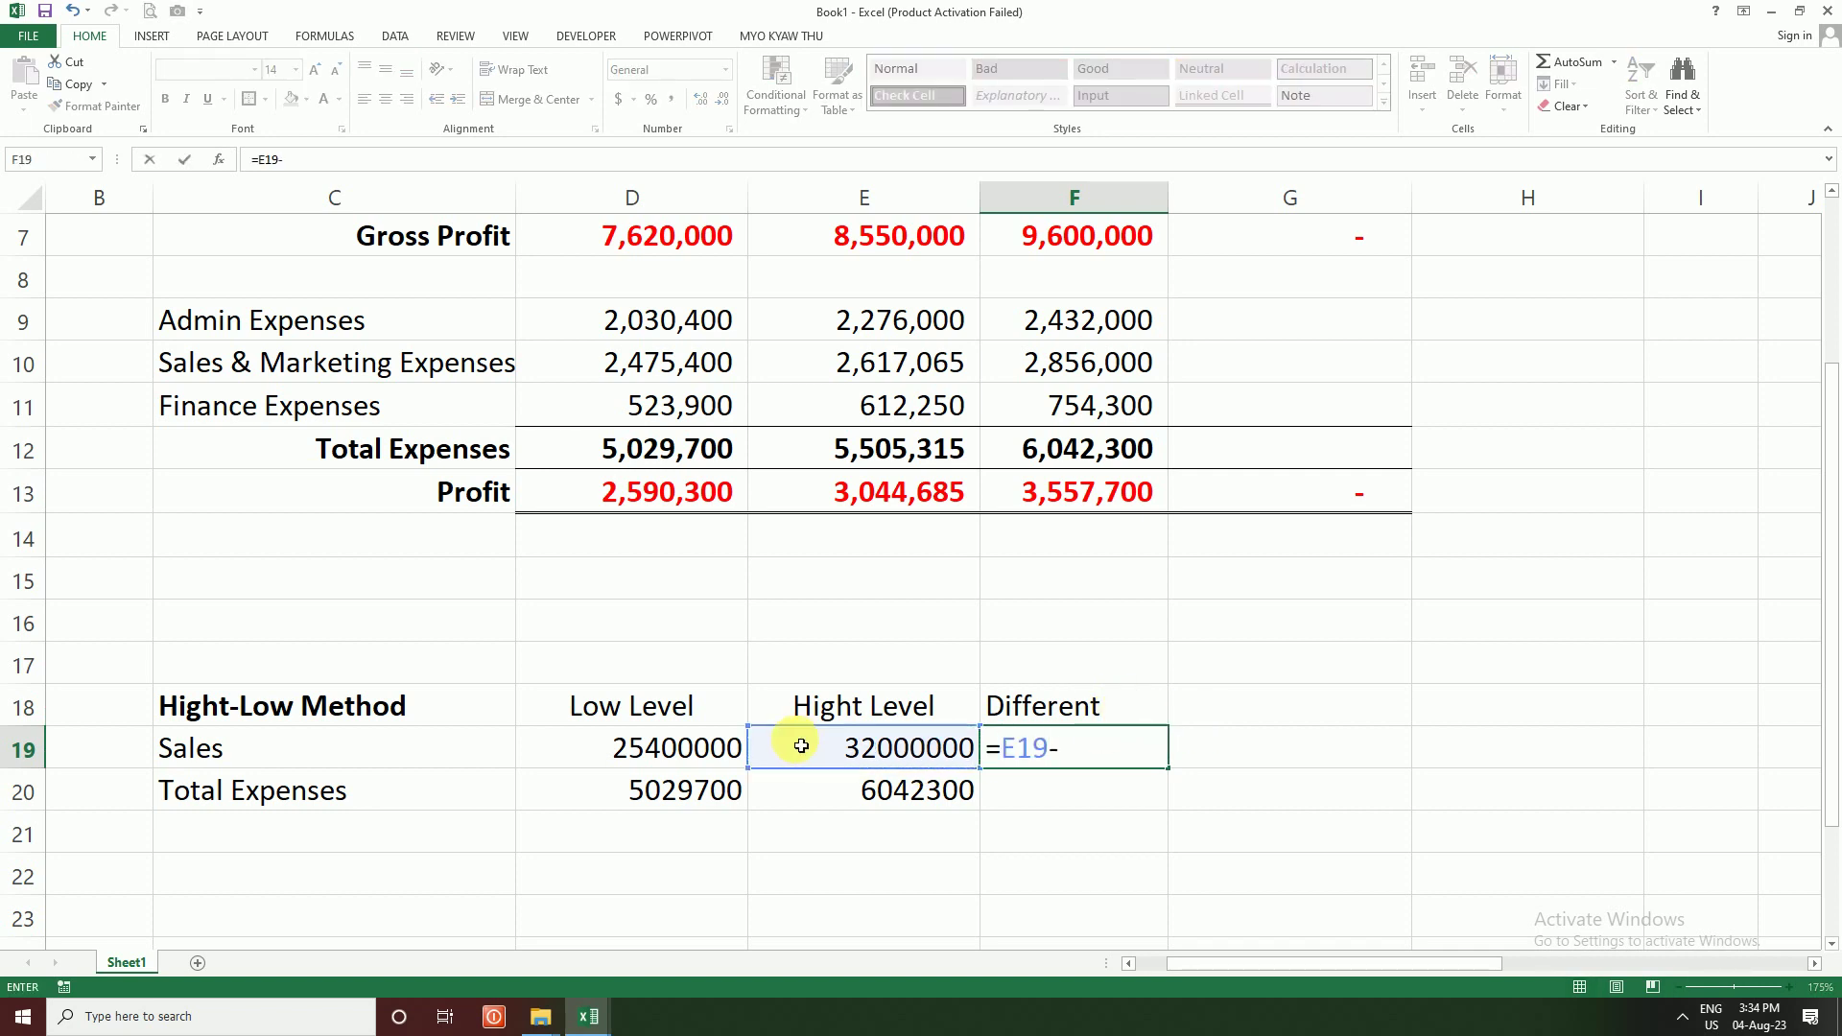
text(-)
click(674, 769)
key(Return)
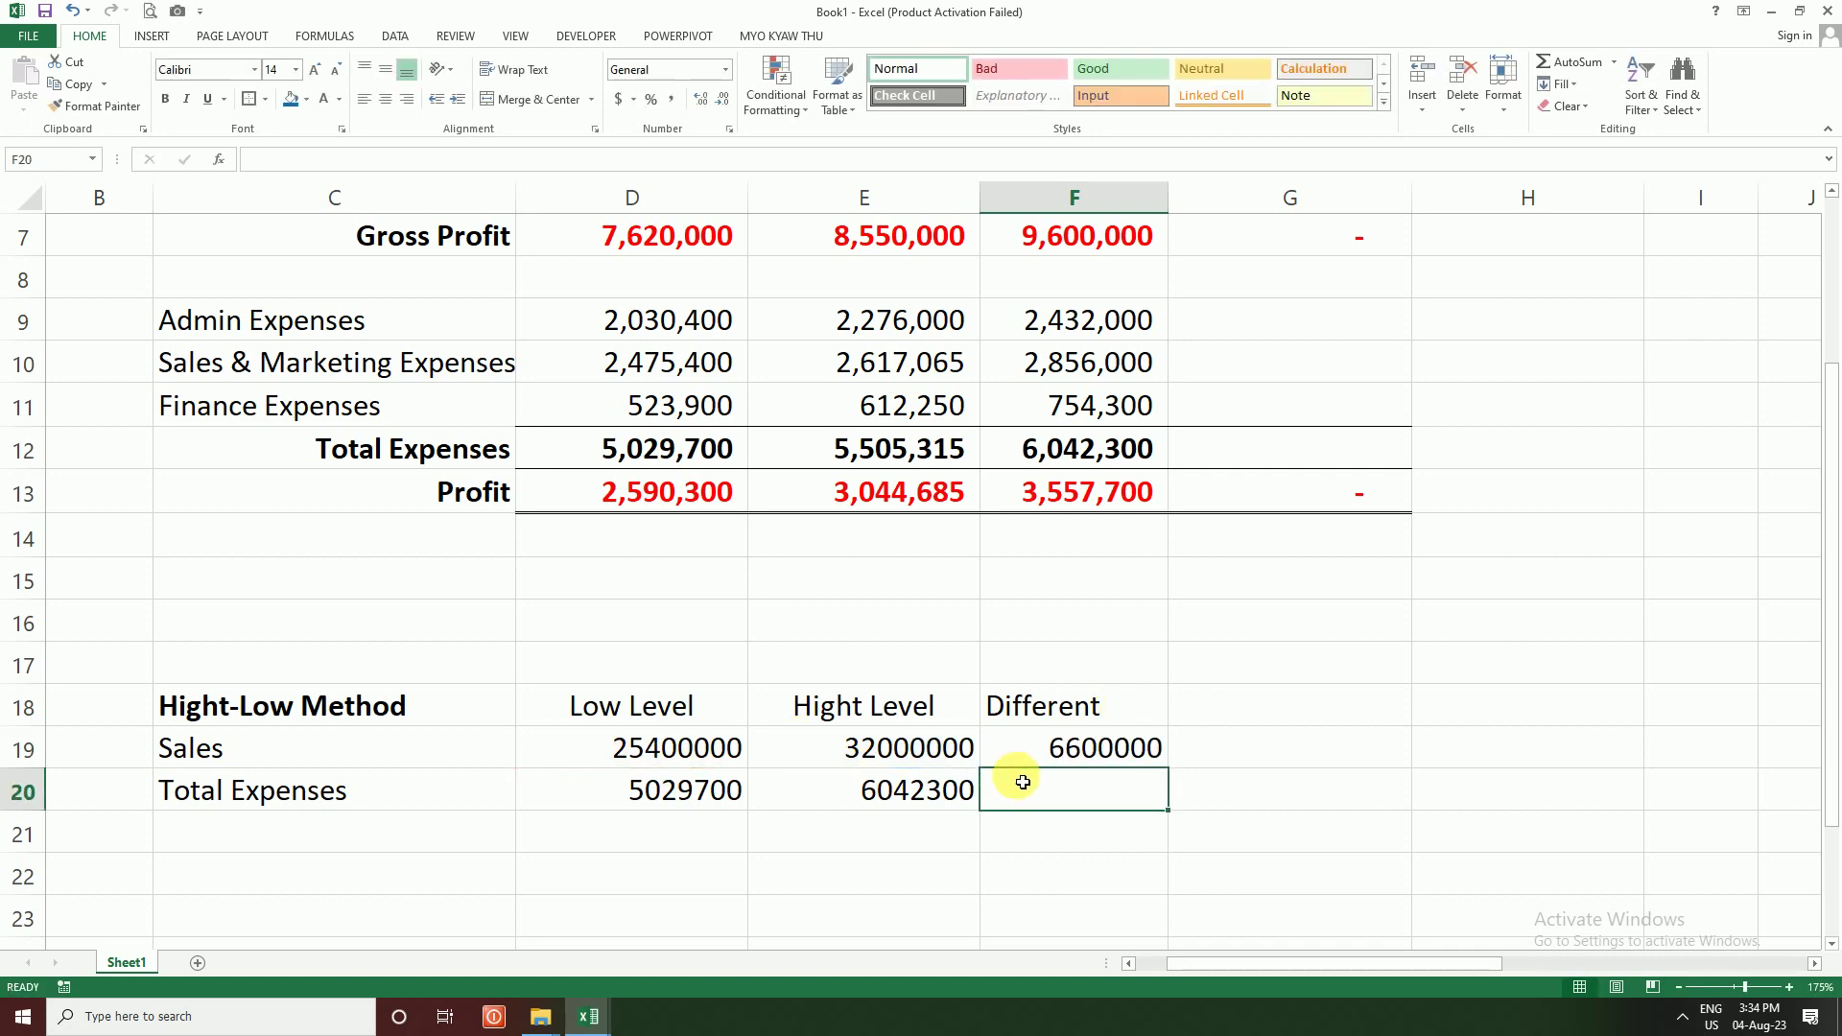
key(ctrl+d)
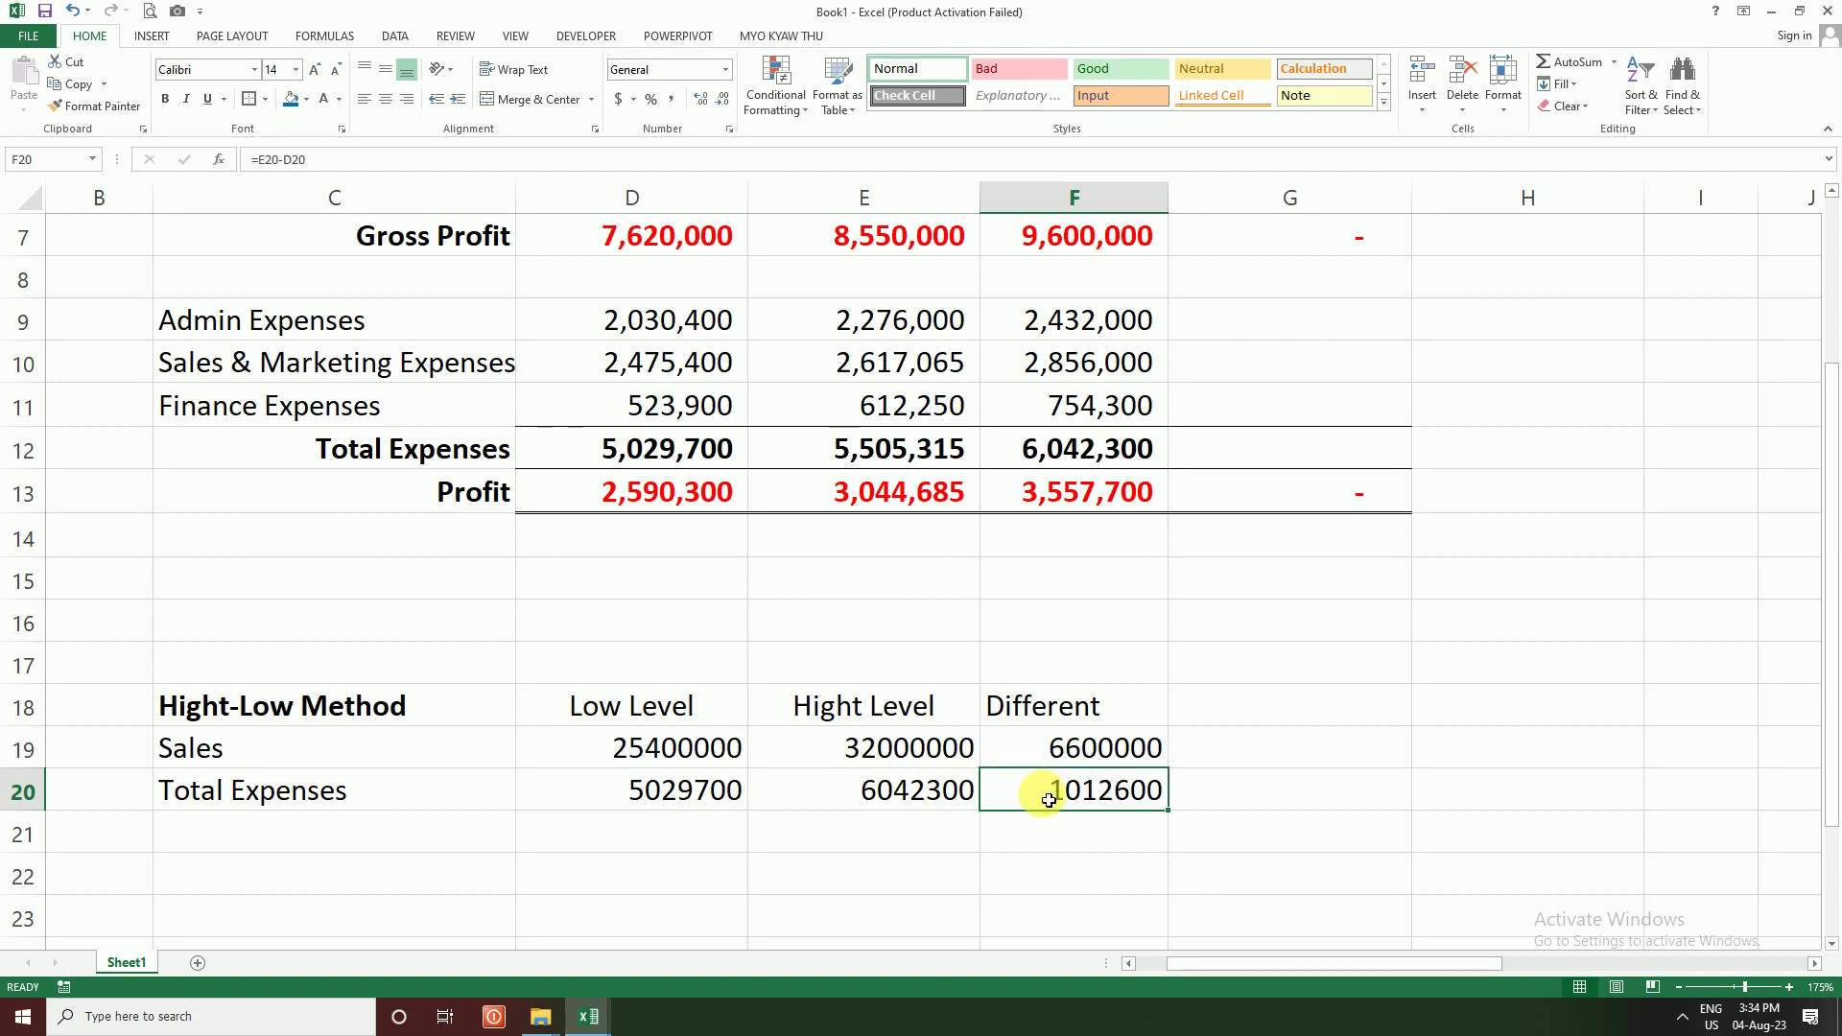
click(268, 844)
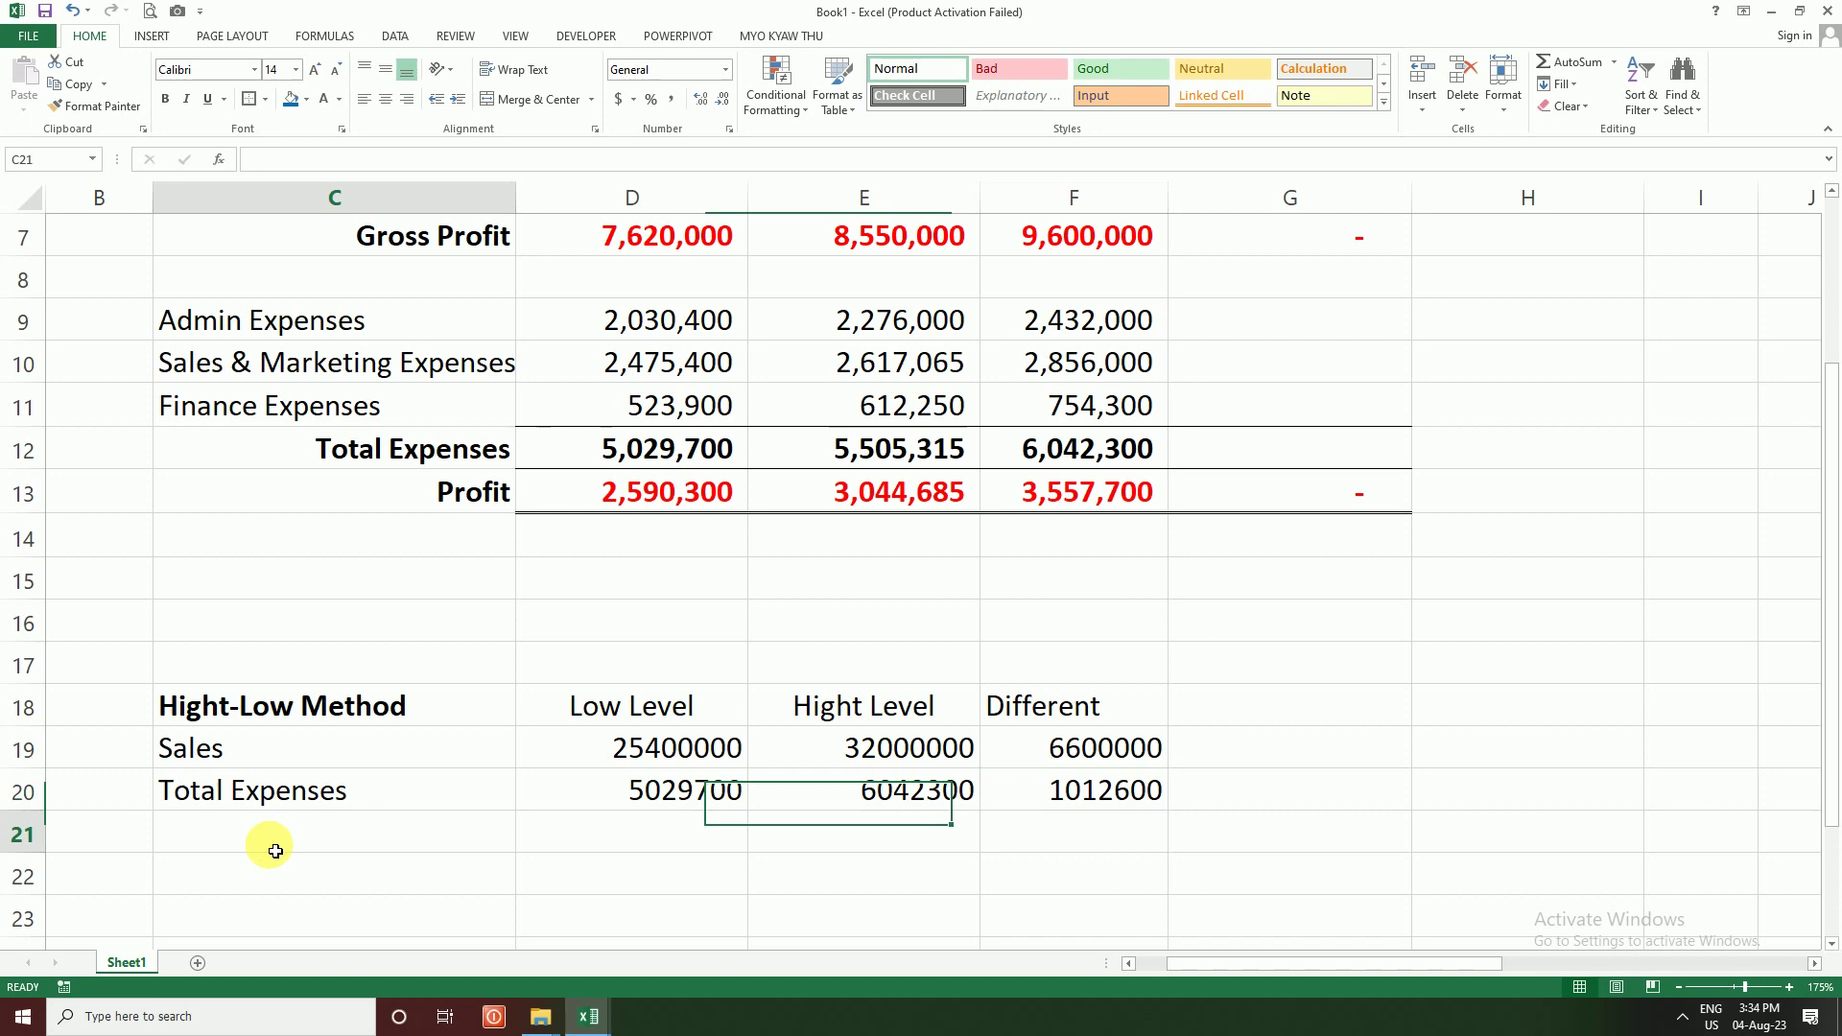
click(1046, 791)
click(309, 849)
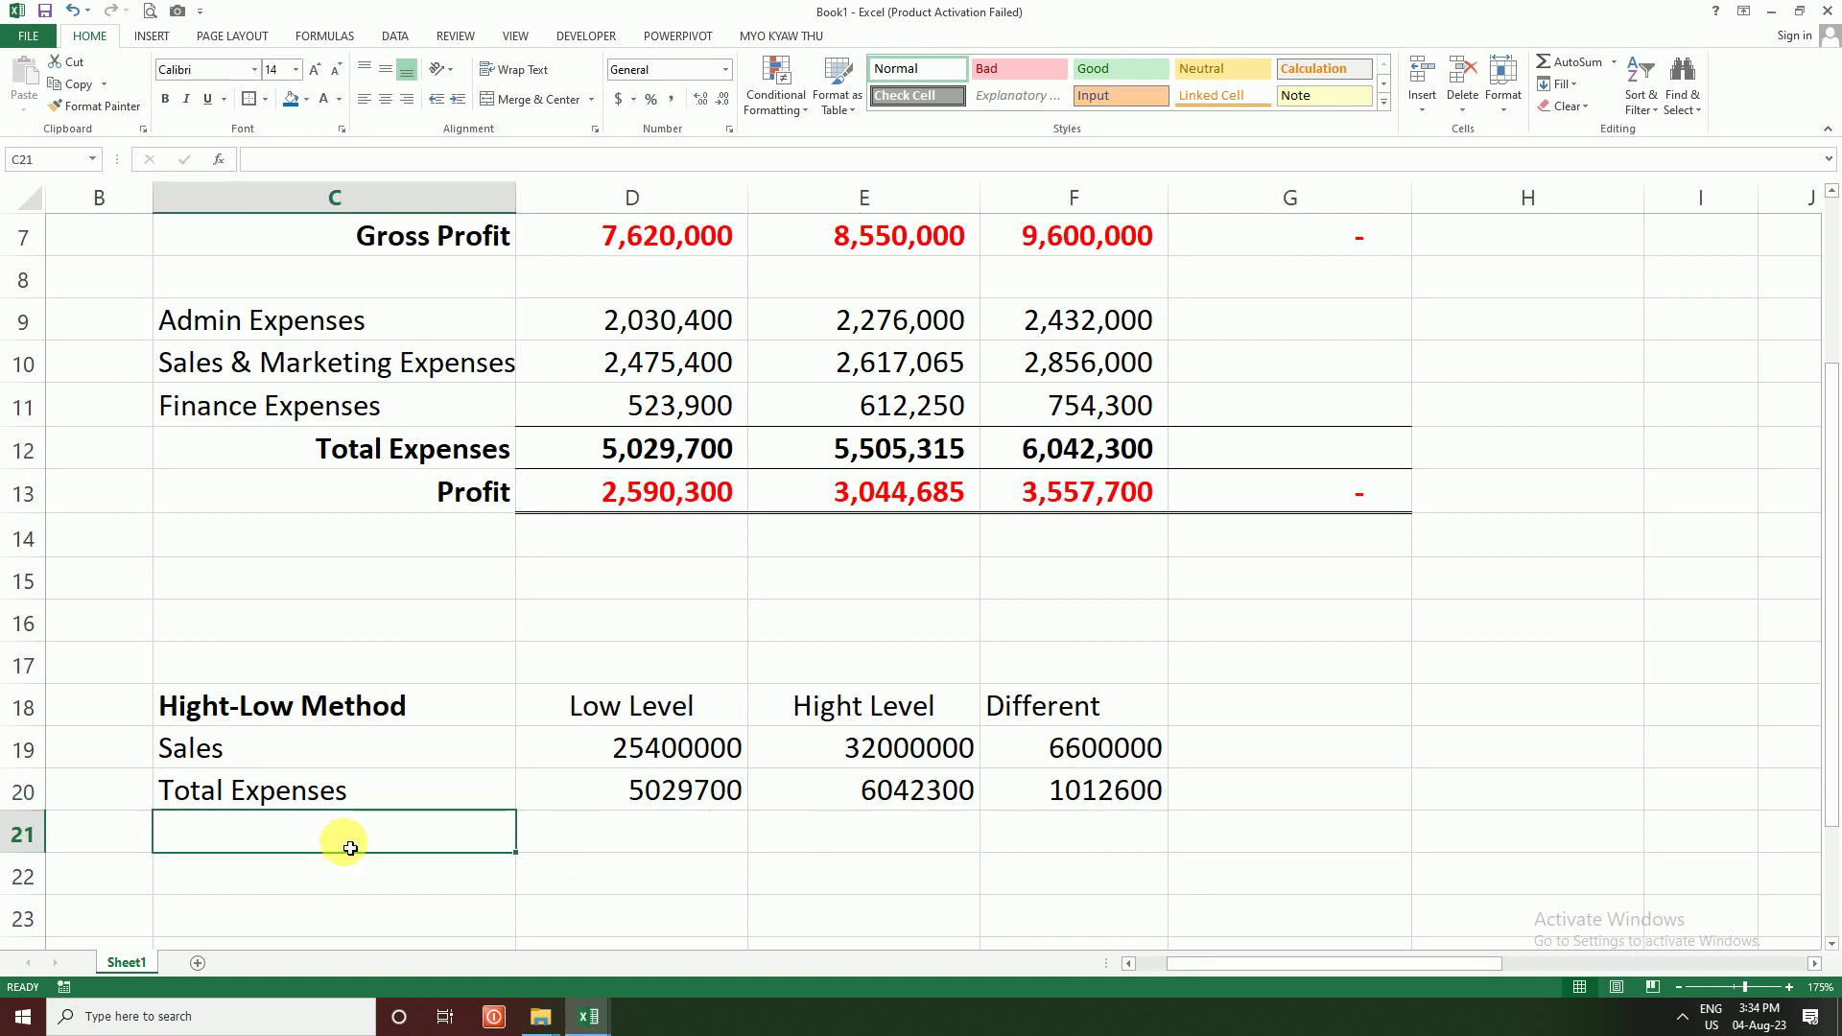
Step: Label row 21 'Overhead Absorption Rate' in C21
text(OAR)
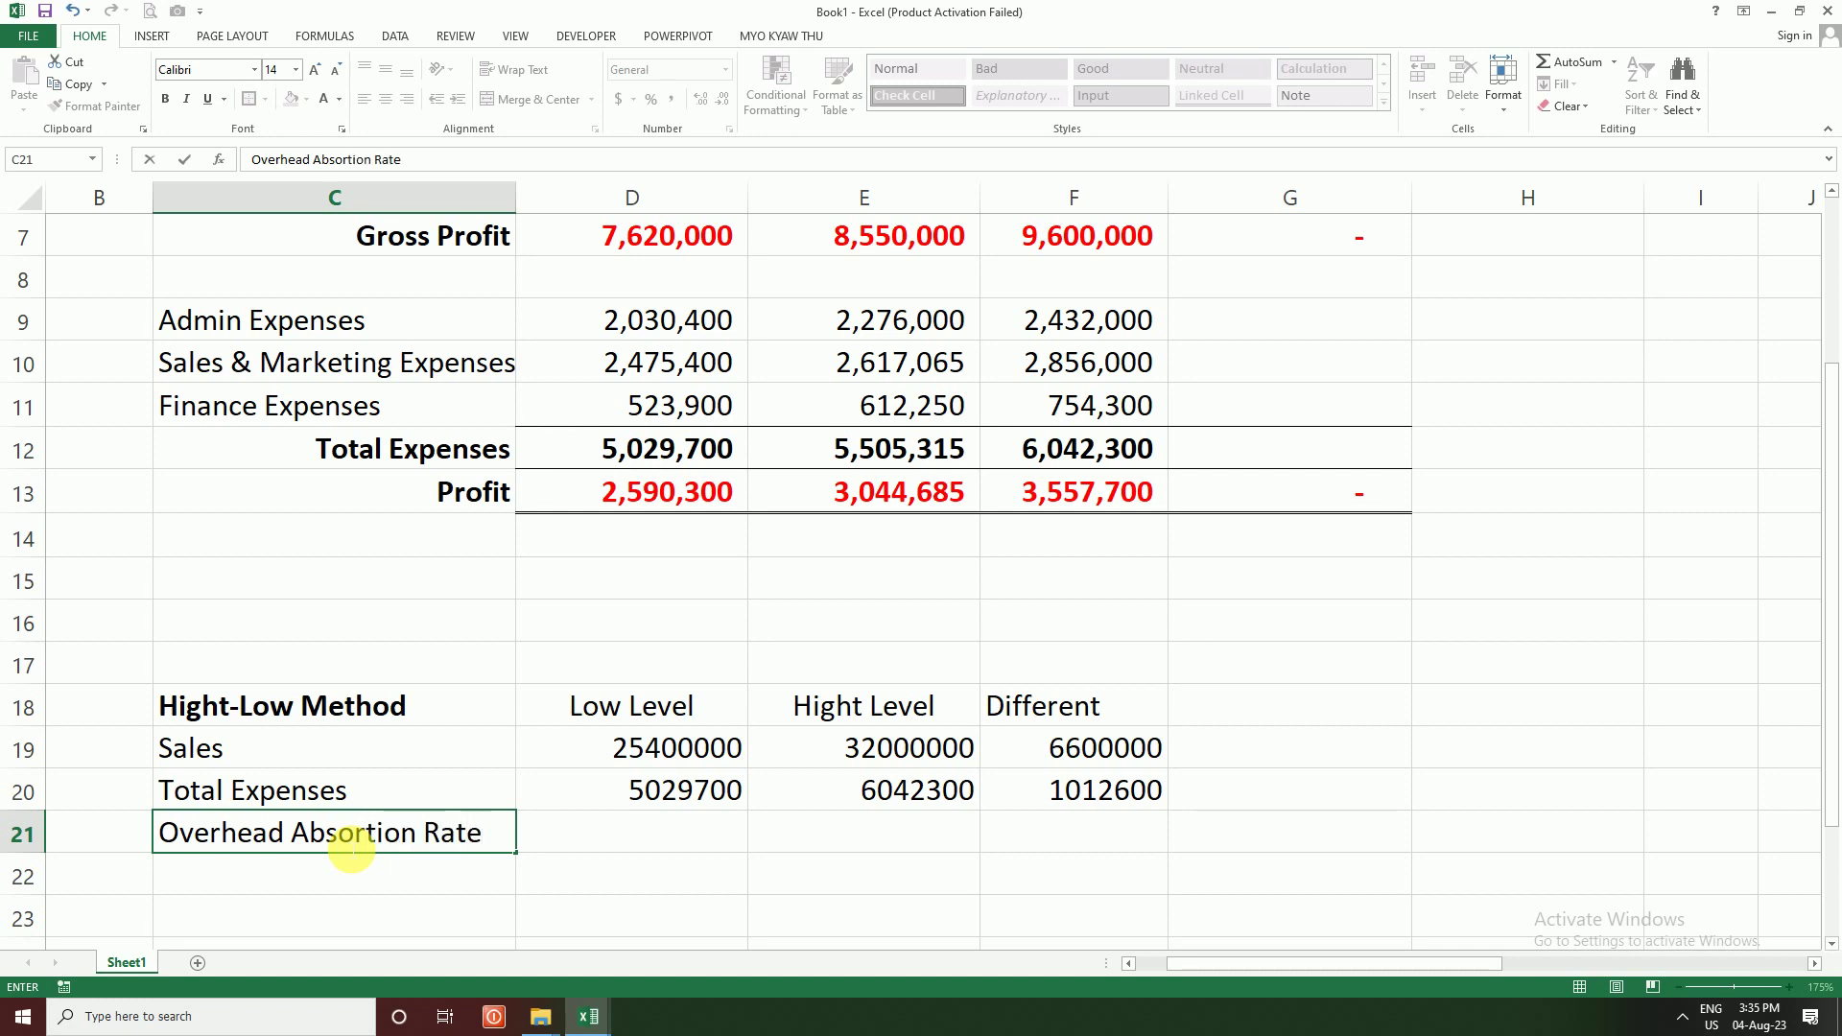
key(Return)
key(Up)
key(Right)
key(Right)
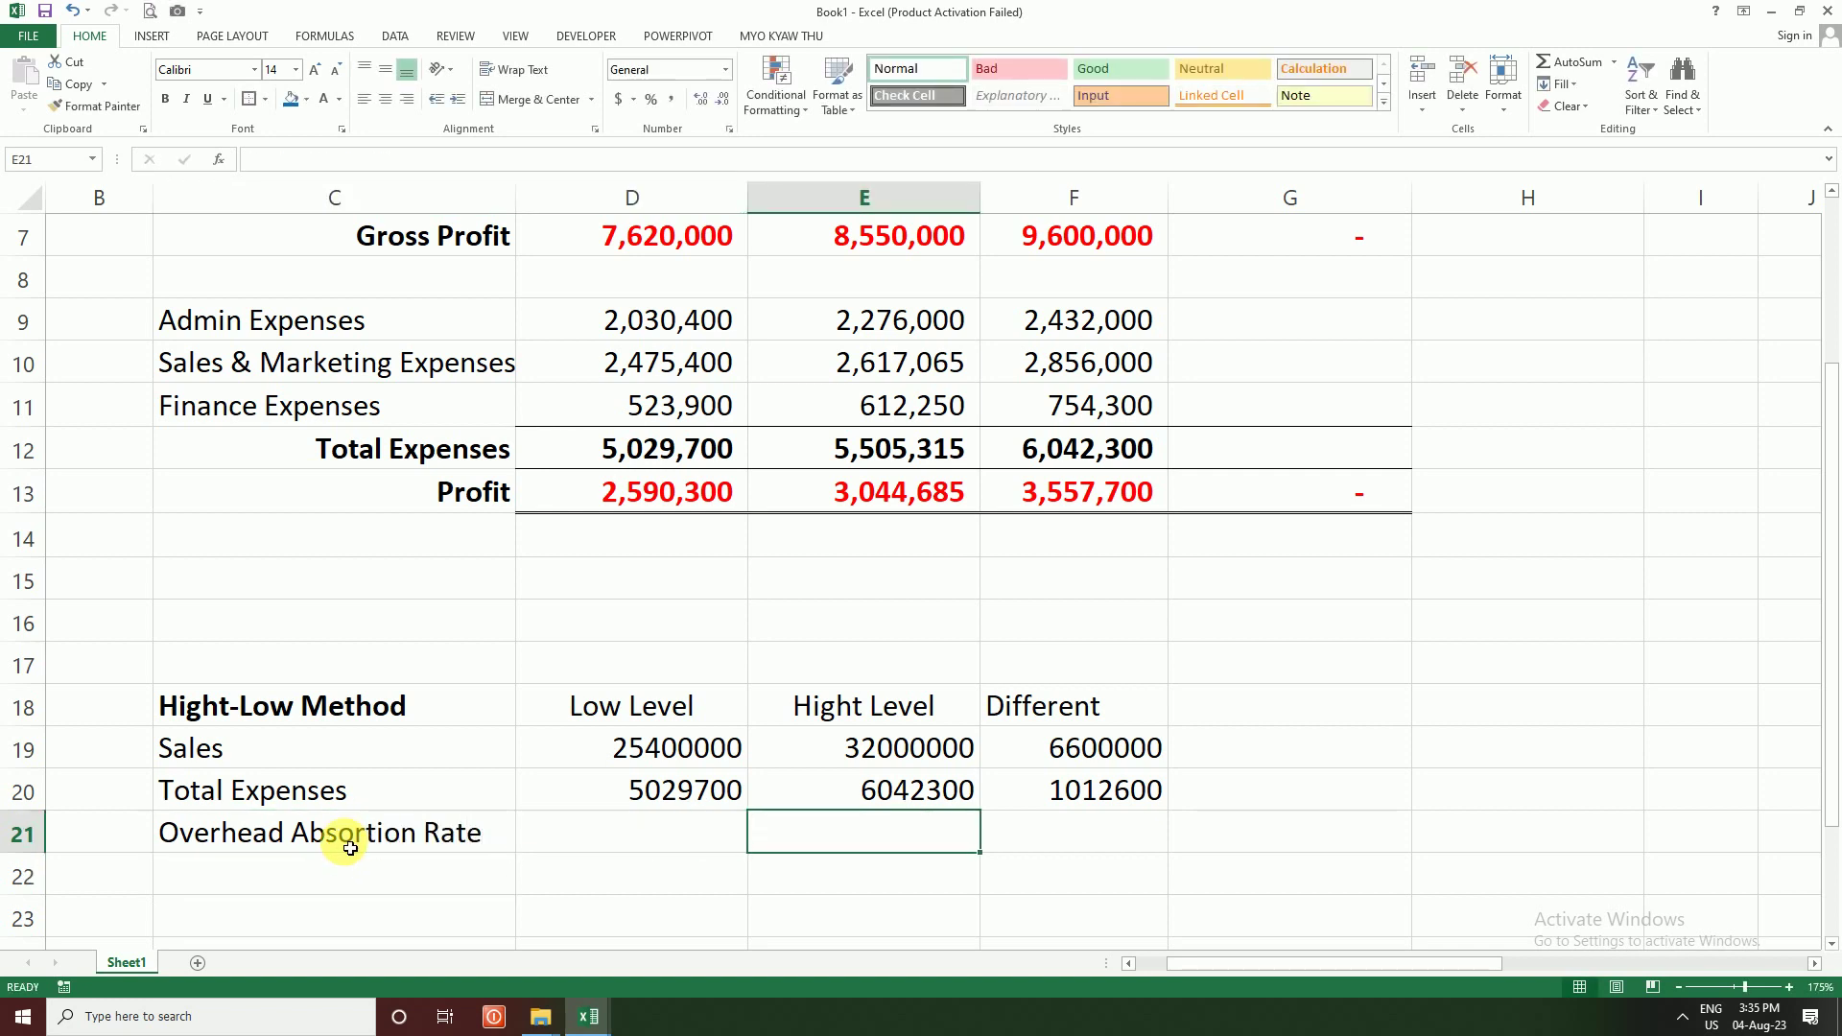
click(700, 835)
Step: Enter =F20/F19 in F21 and format it as a percentage, showing 15%
click(1055, 853)
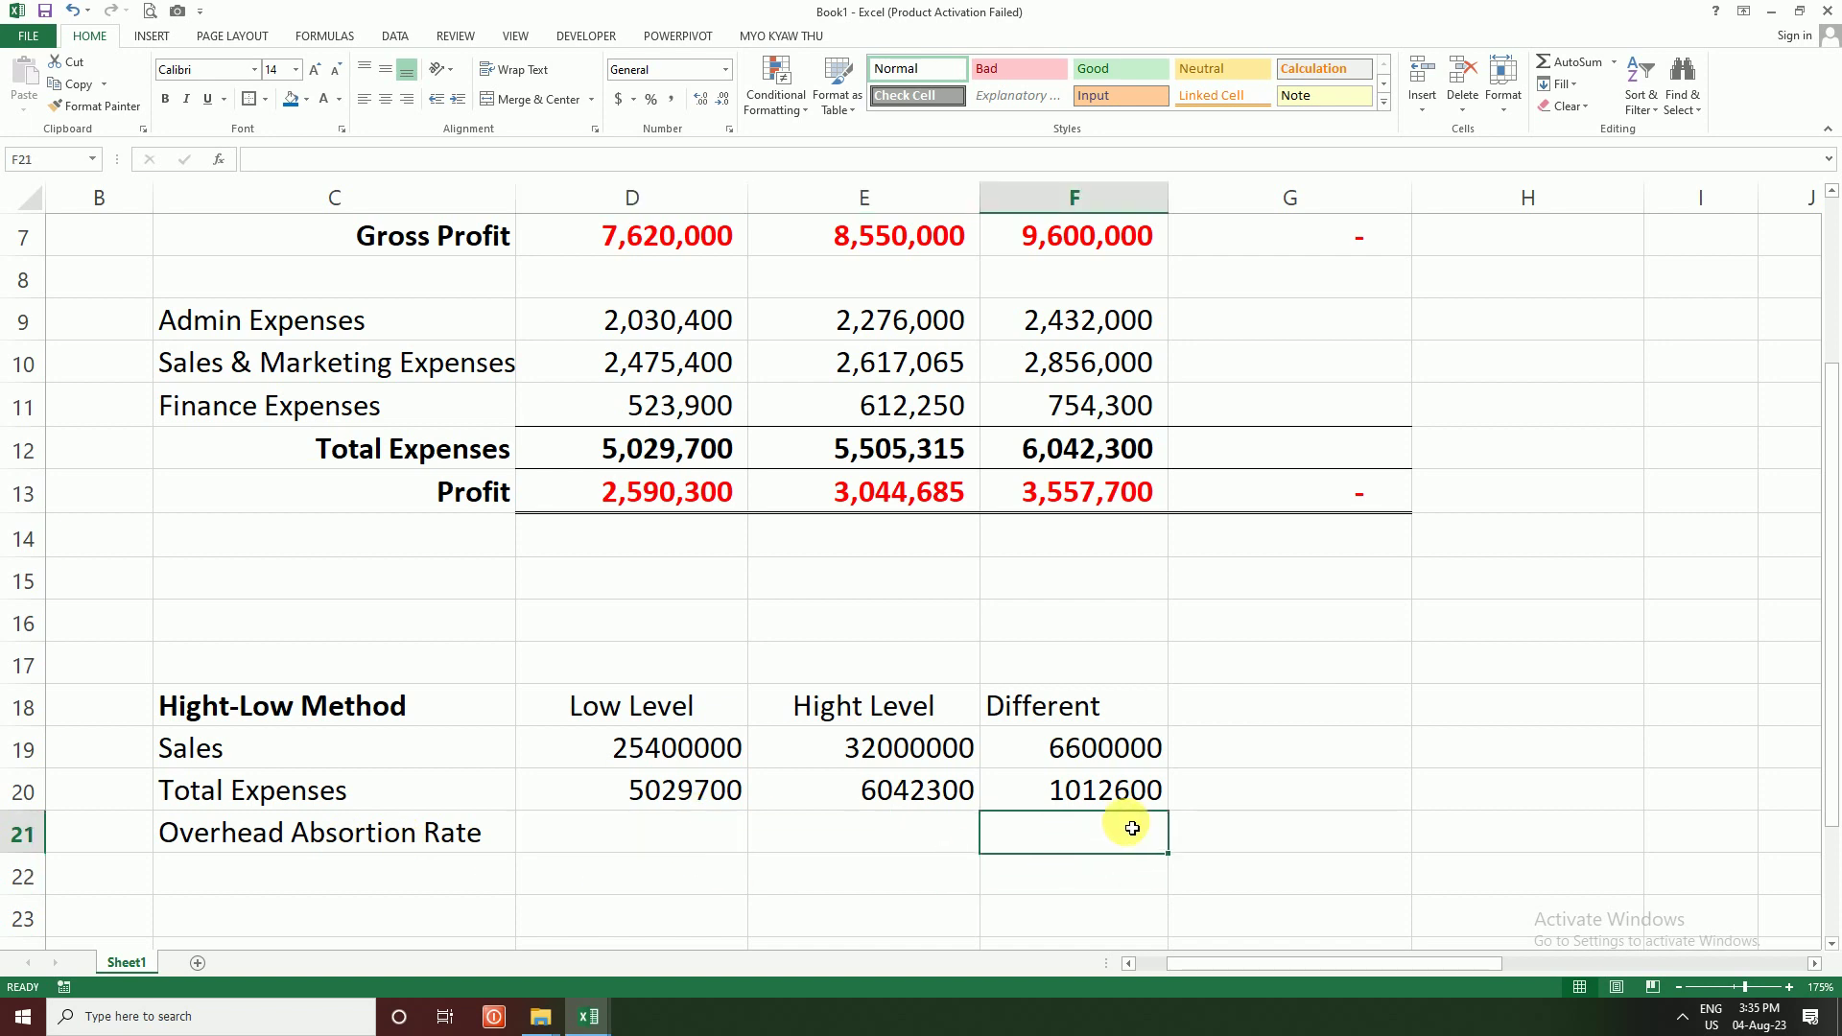
text(=)
click(1107, 801)
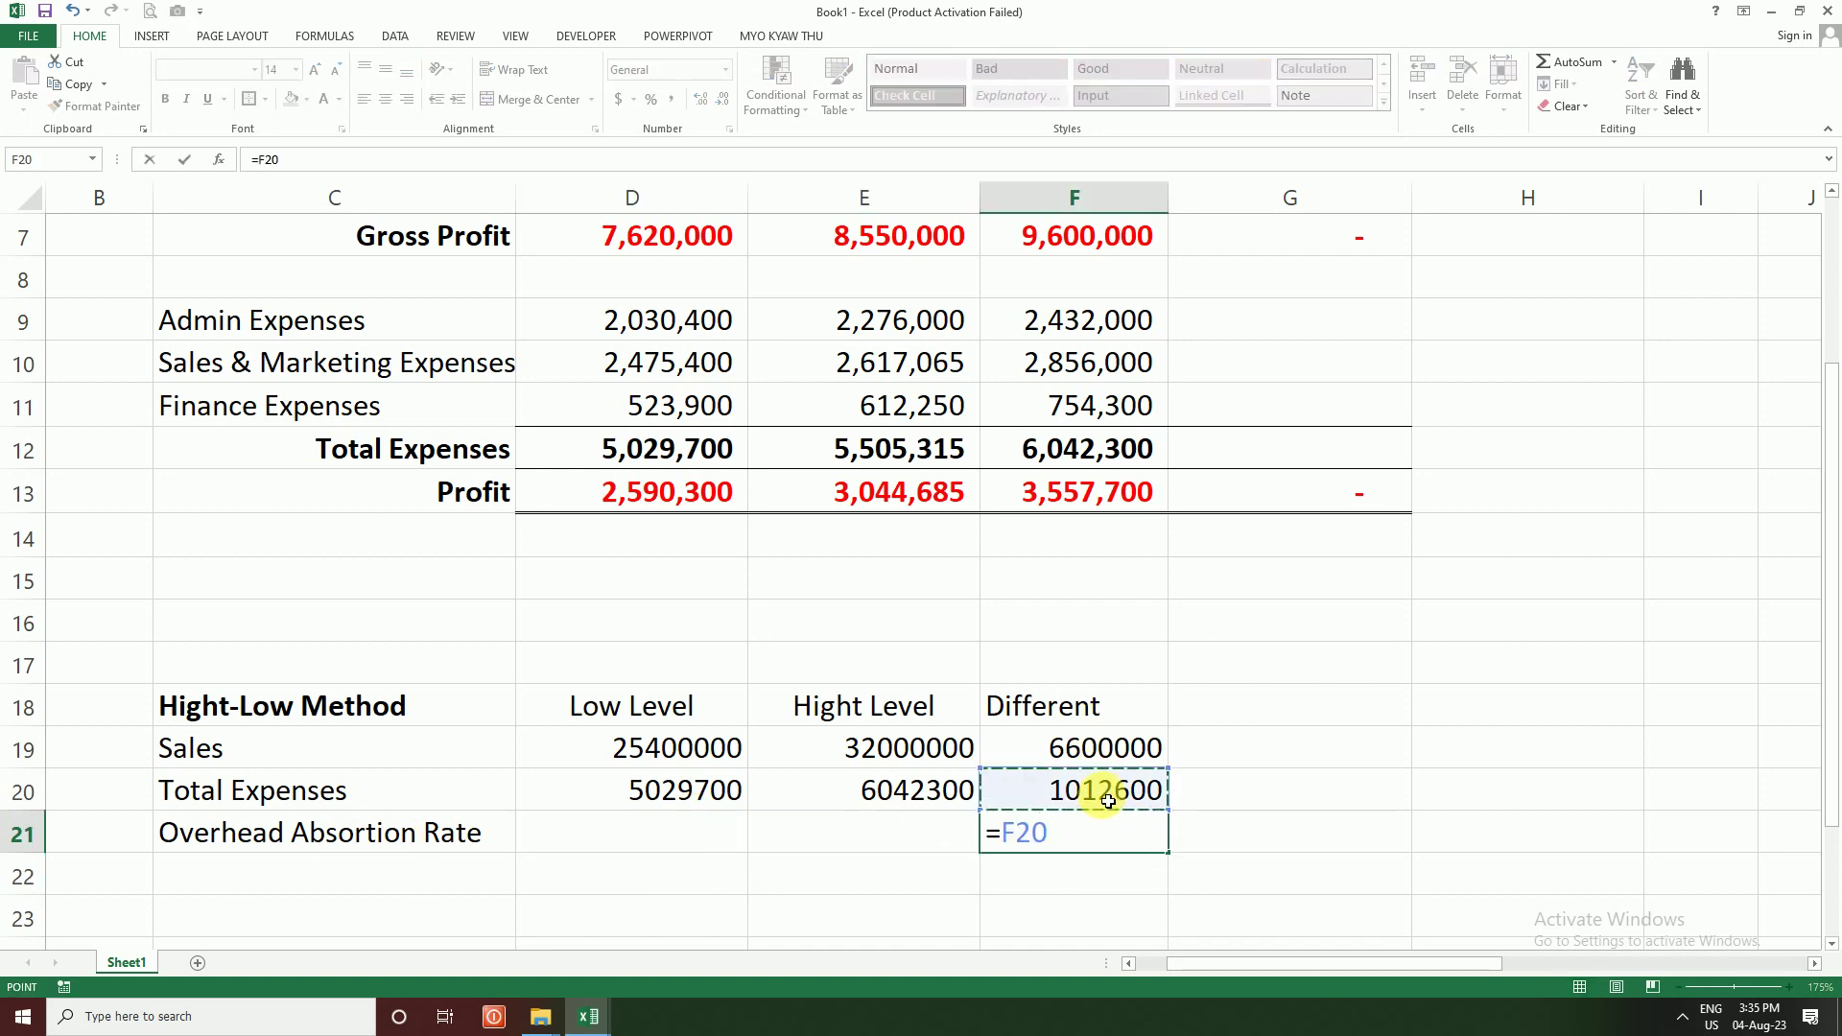
text(/)
click(1108, 748)
key(Return)
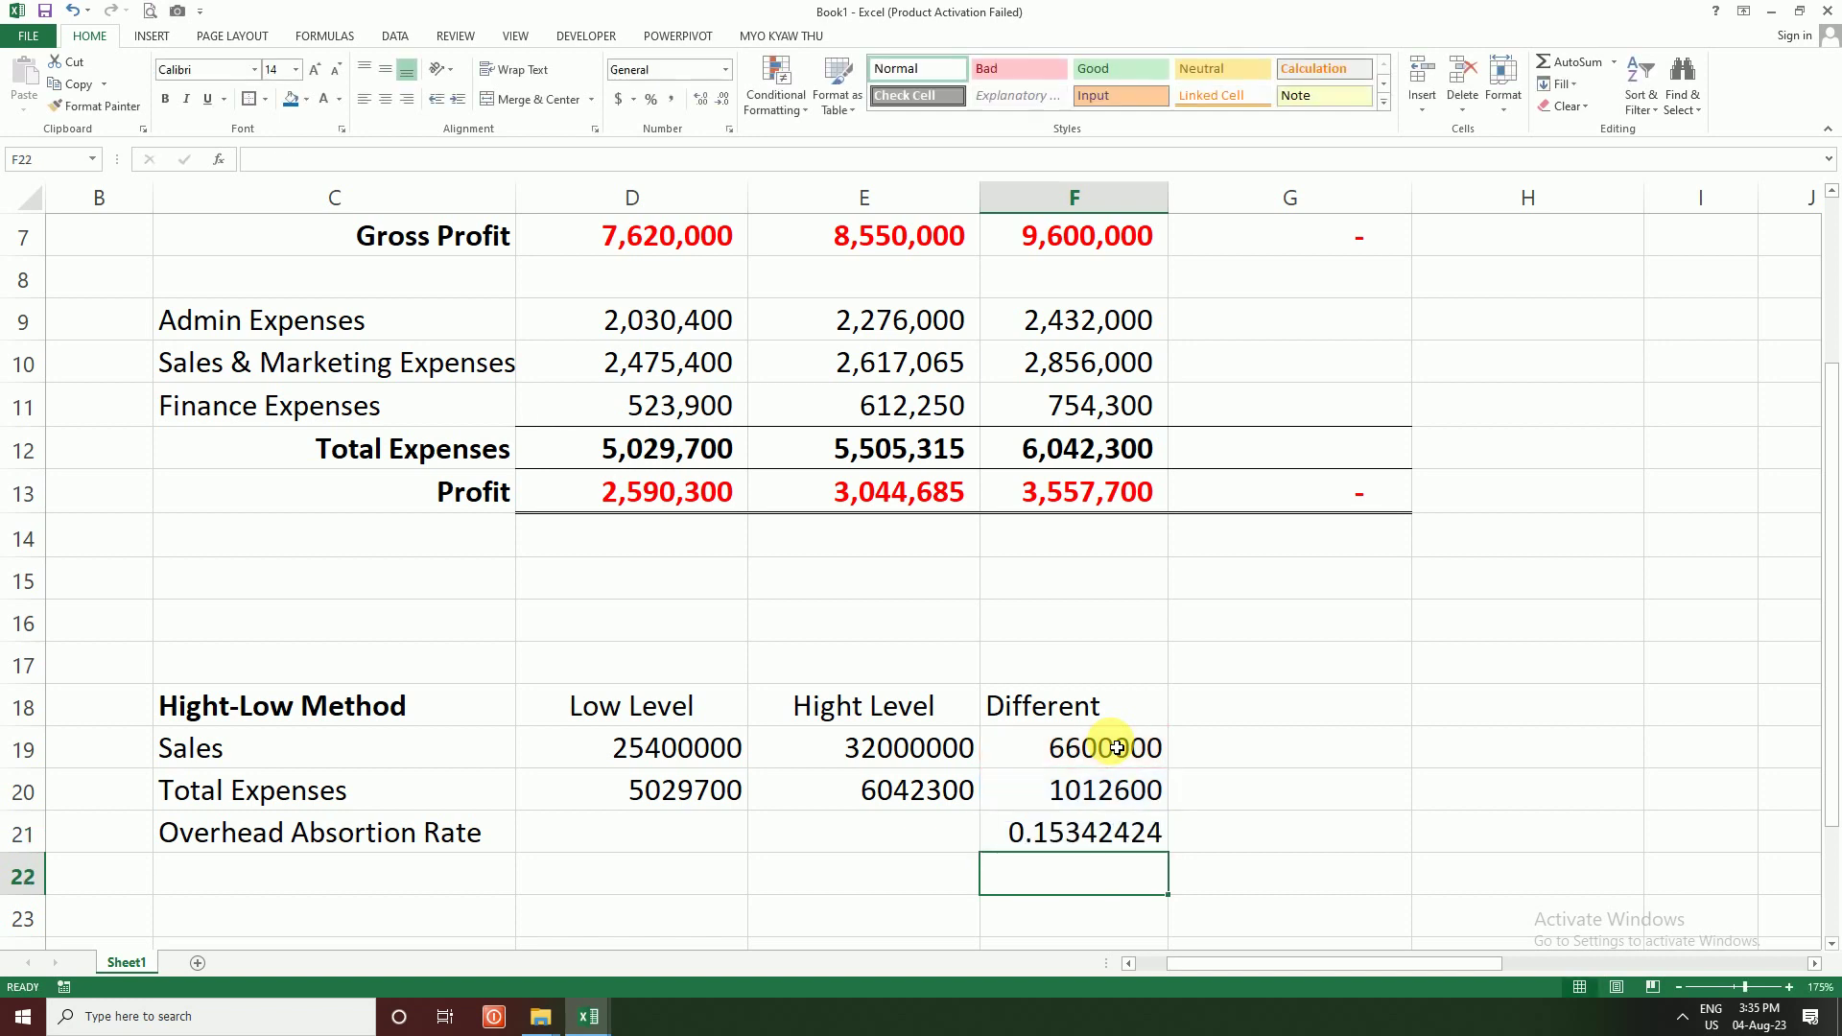
click(1071, 837)
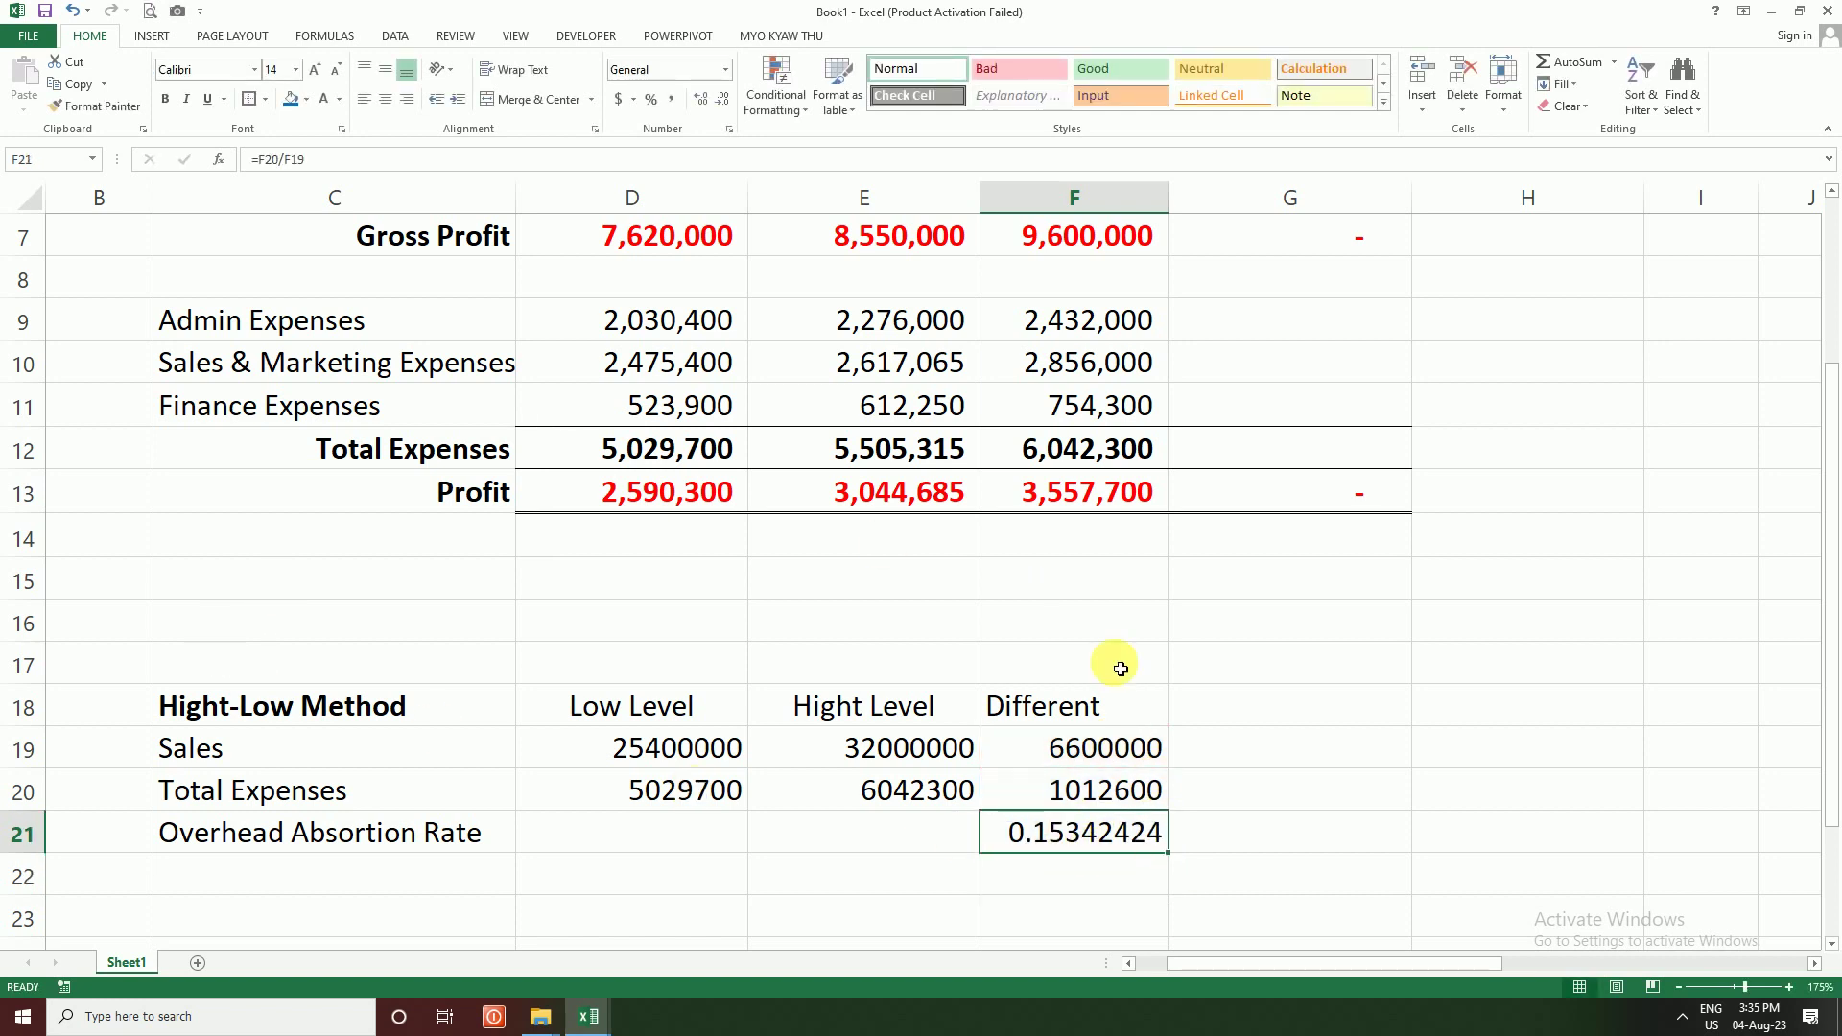
click(650, 100)
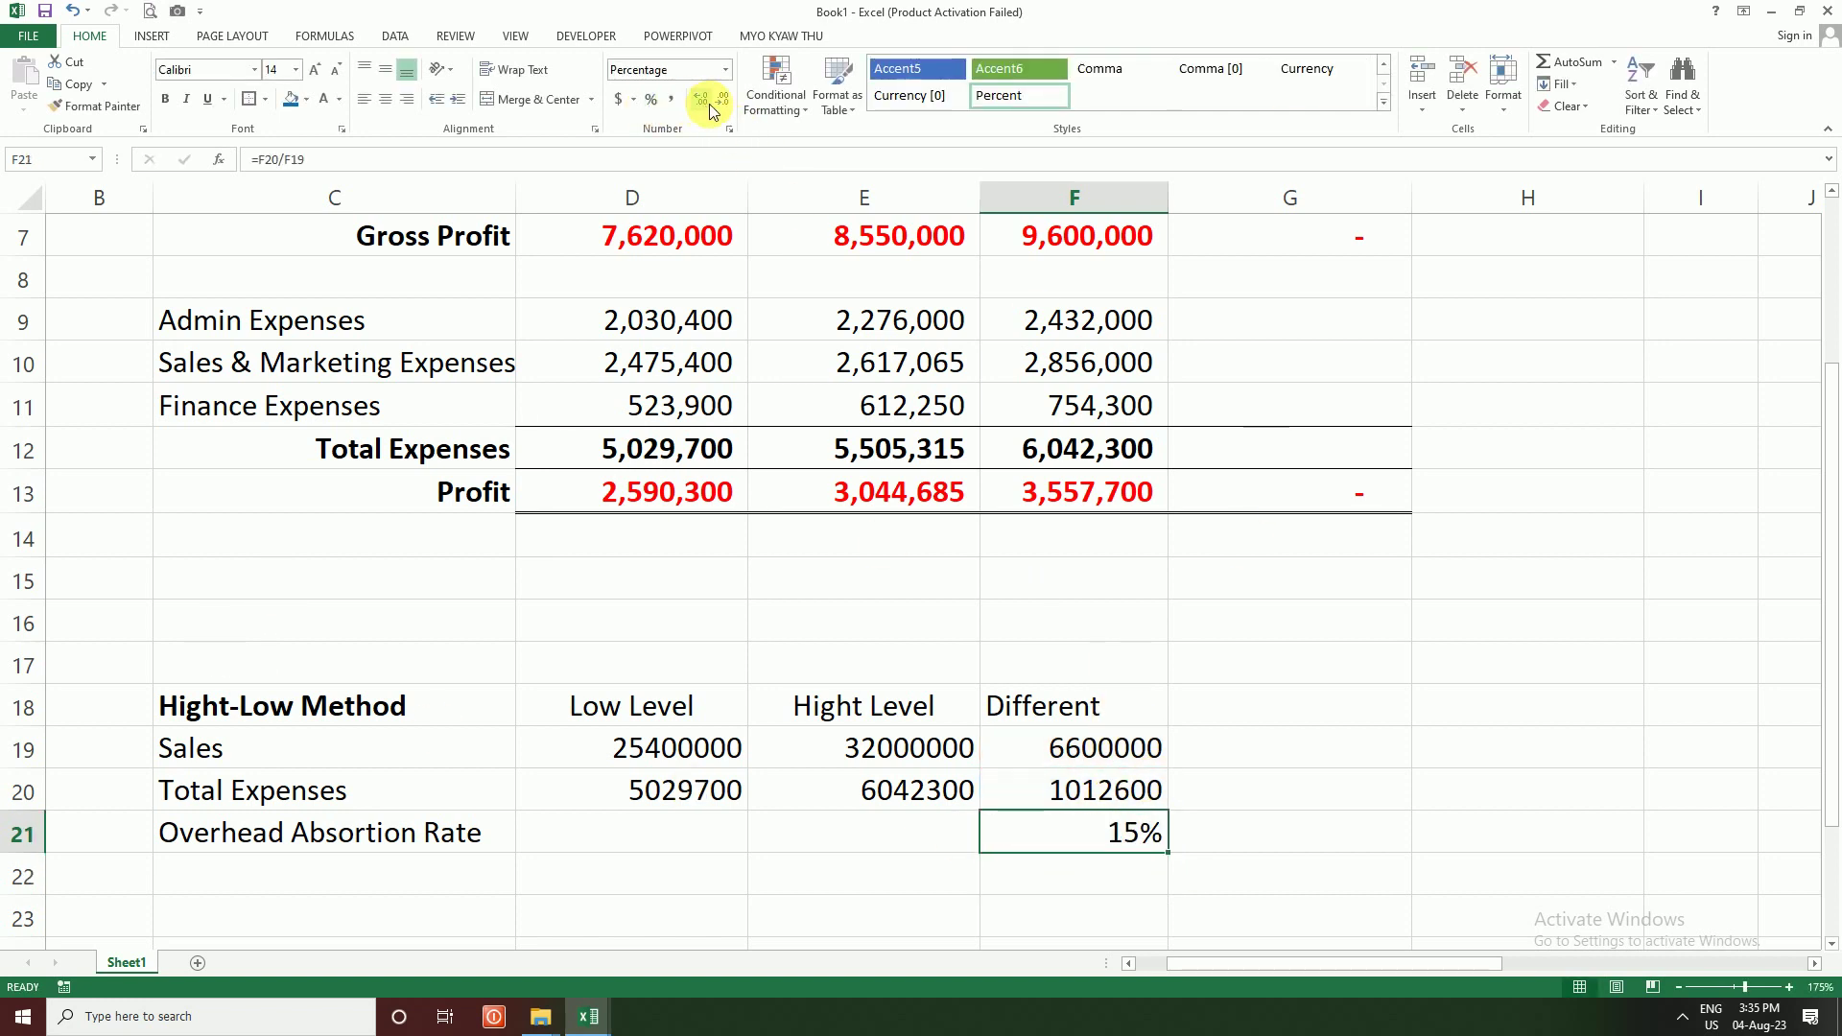
click(329, 875)
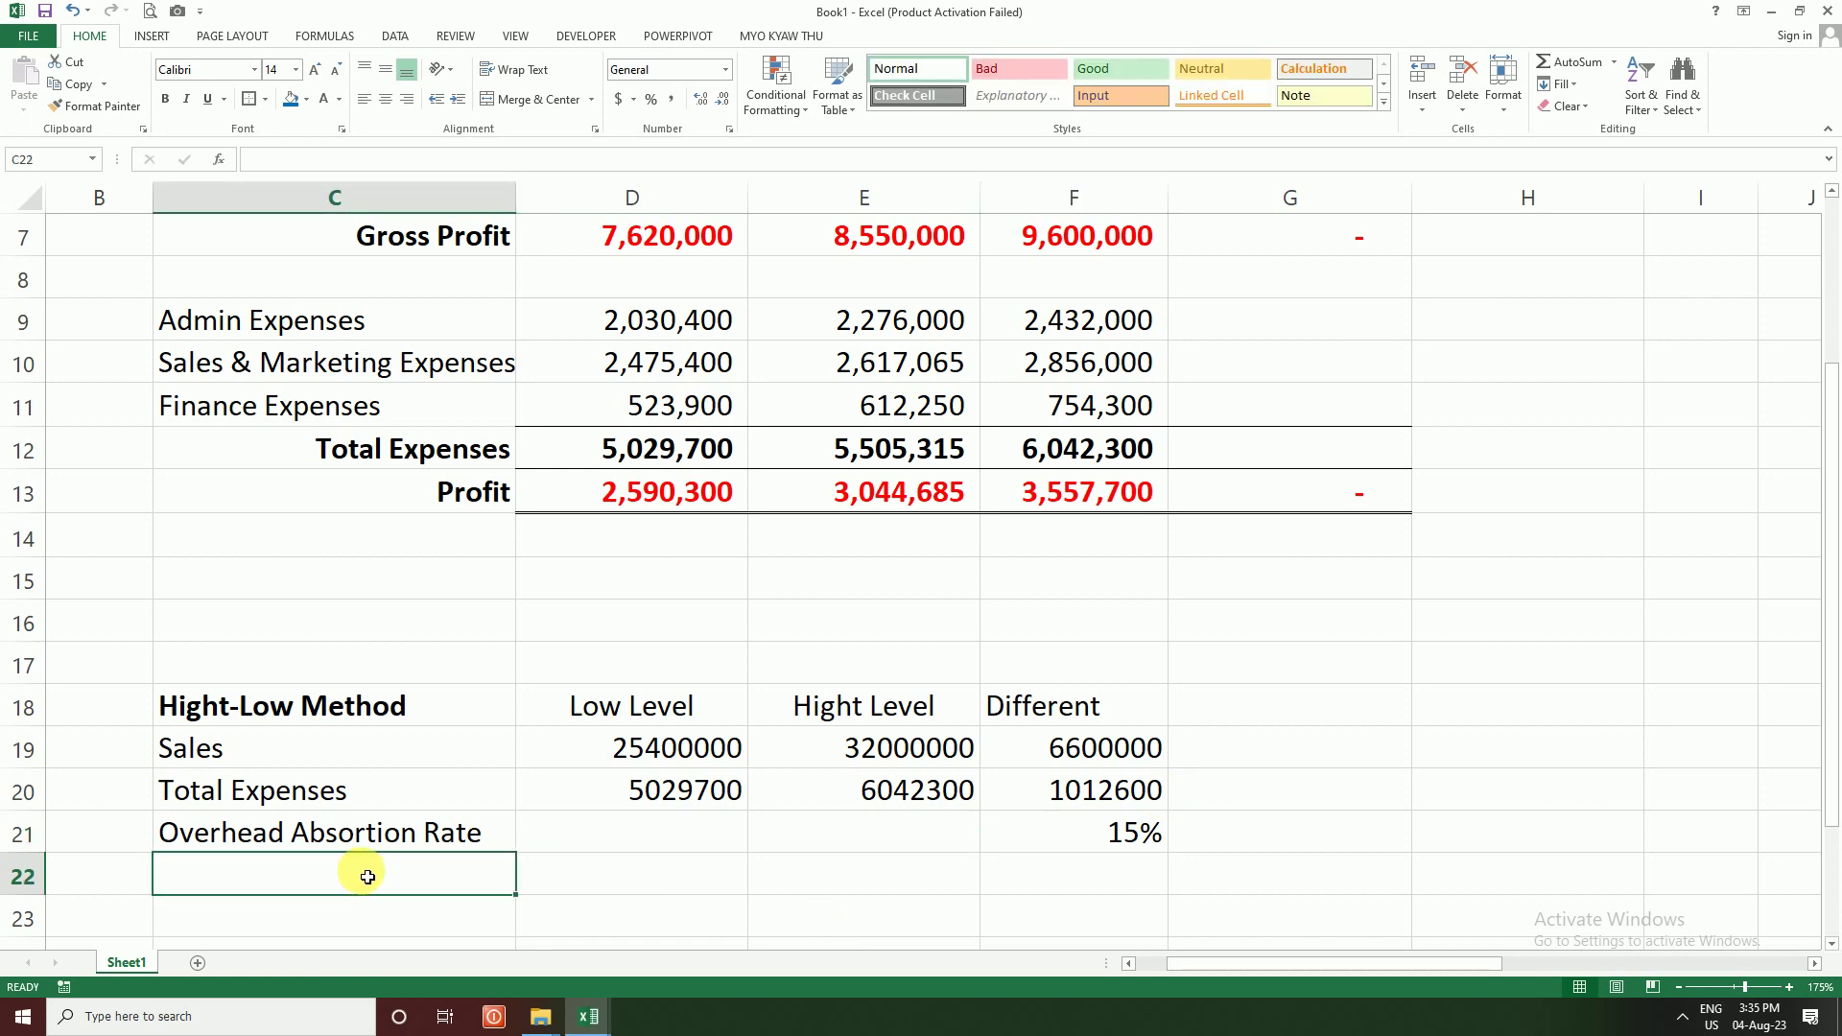
Step: Type the row labels 'Varibale Cost' in C22 and 'Fixed Cost' in C23
text(Varibal)
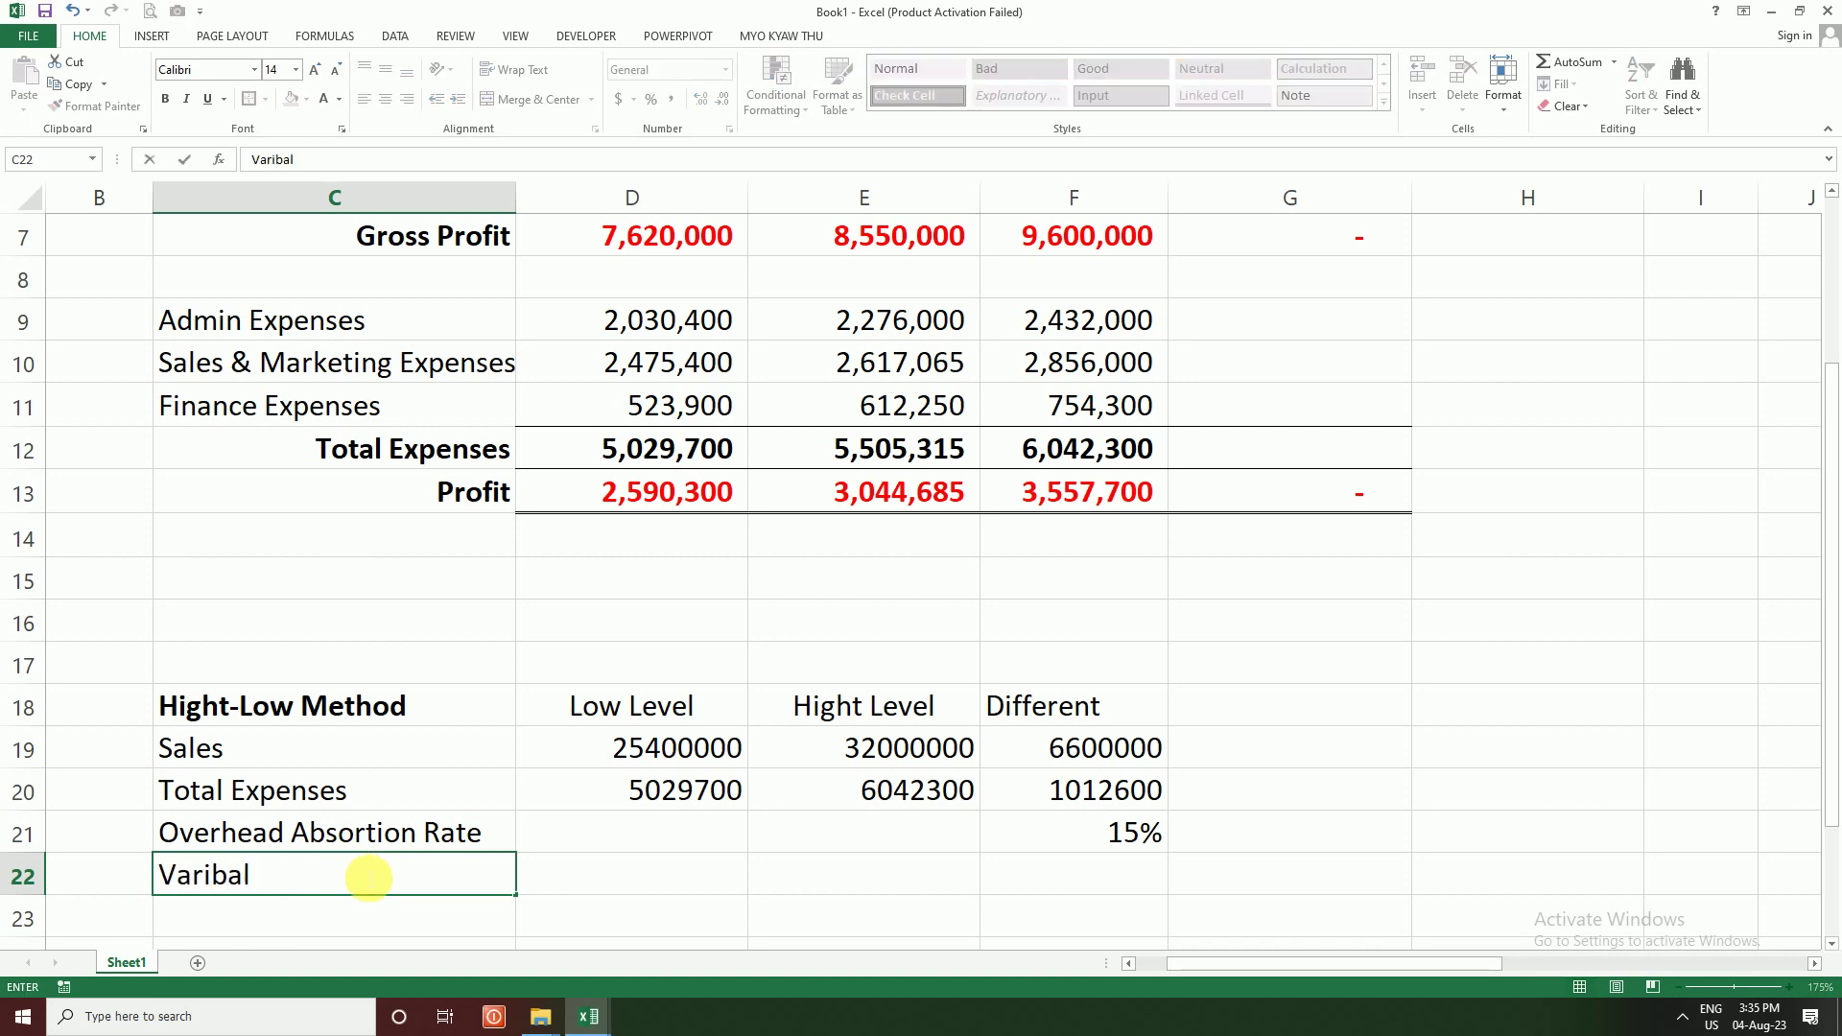
text(e Cost)
key(Return)
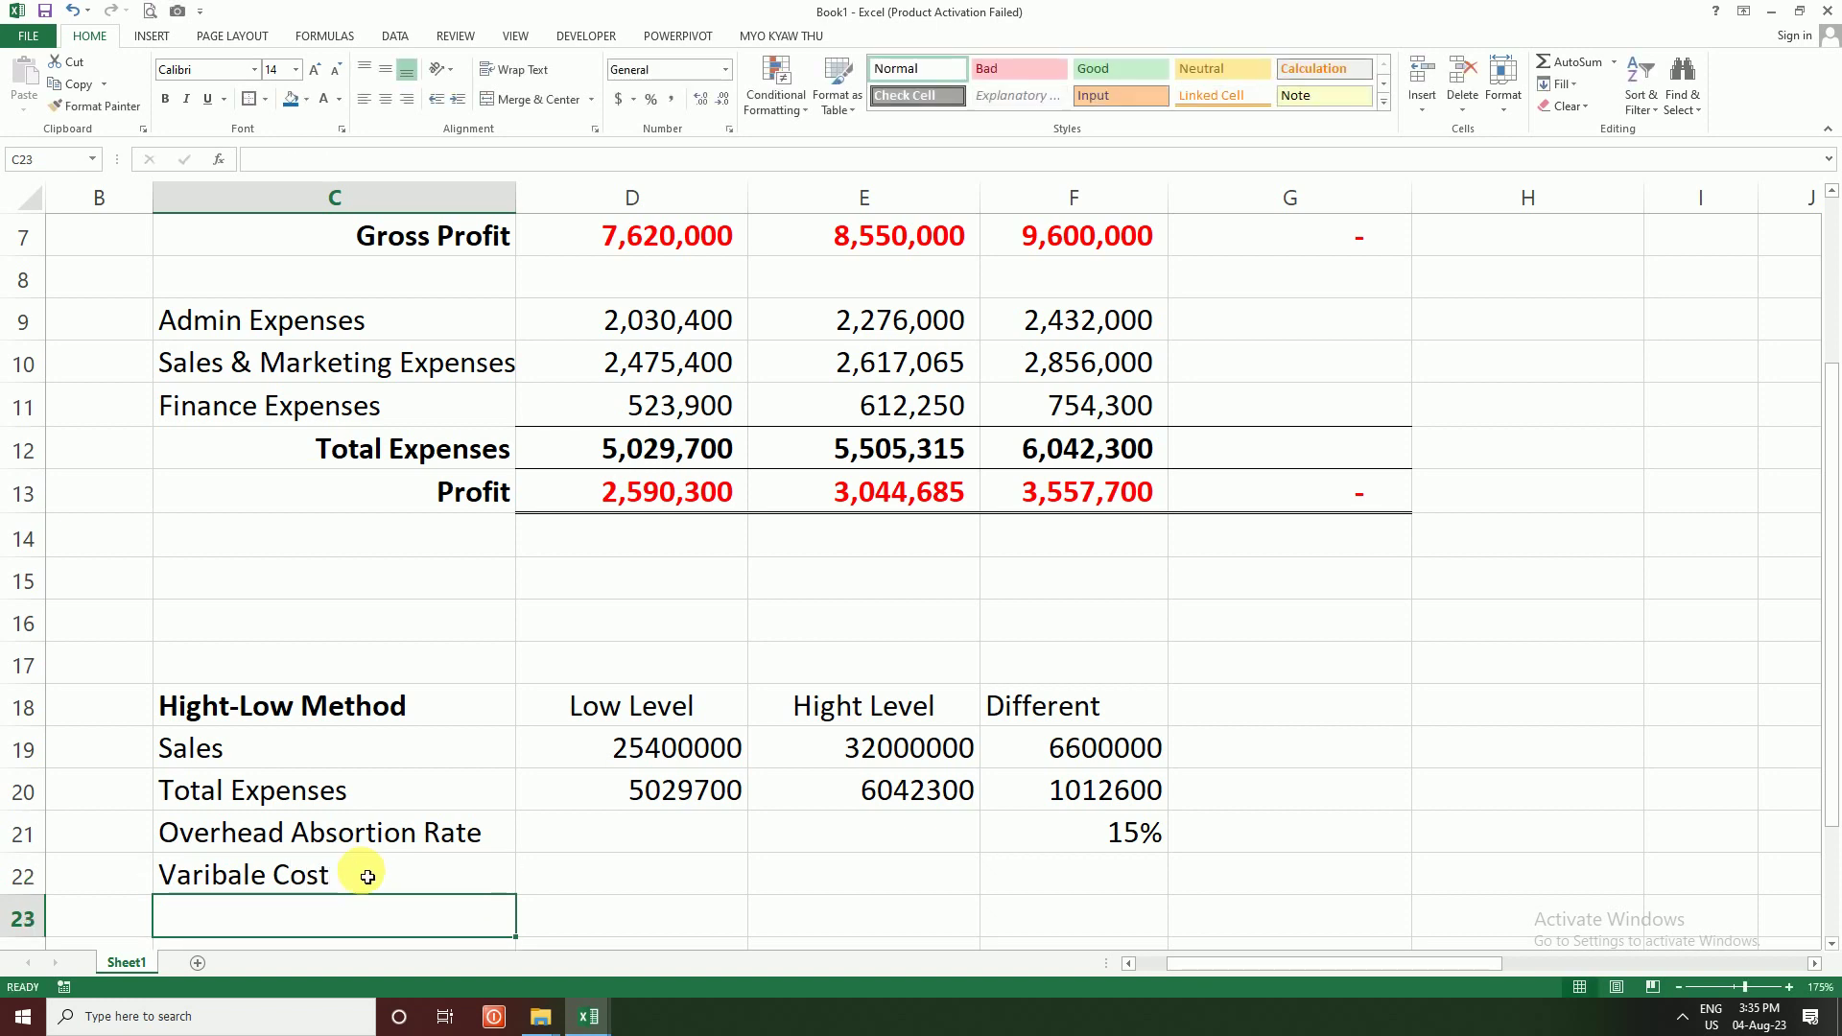
click(368, 877)
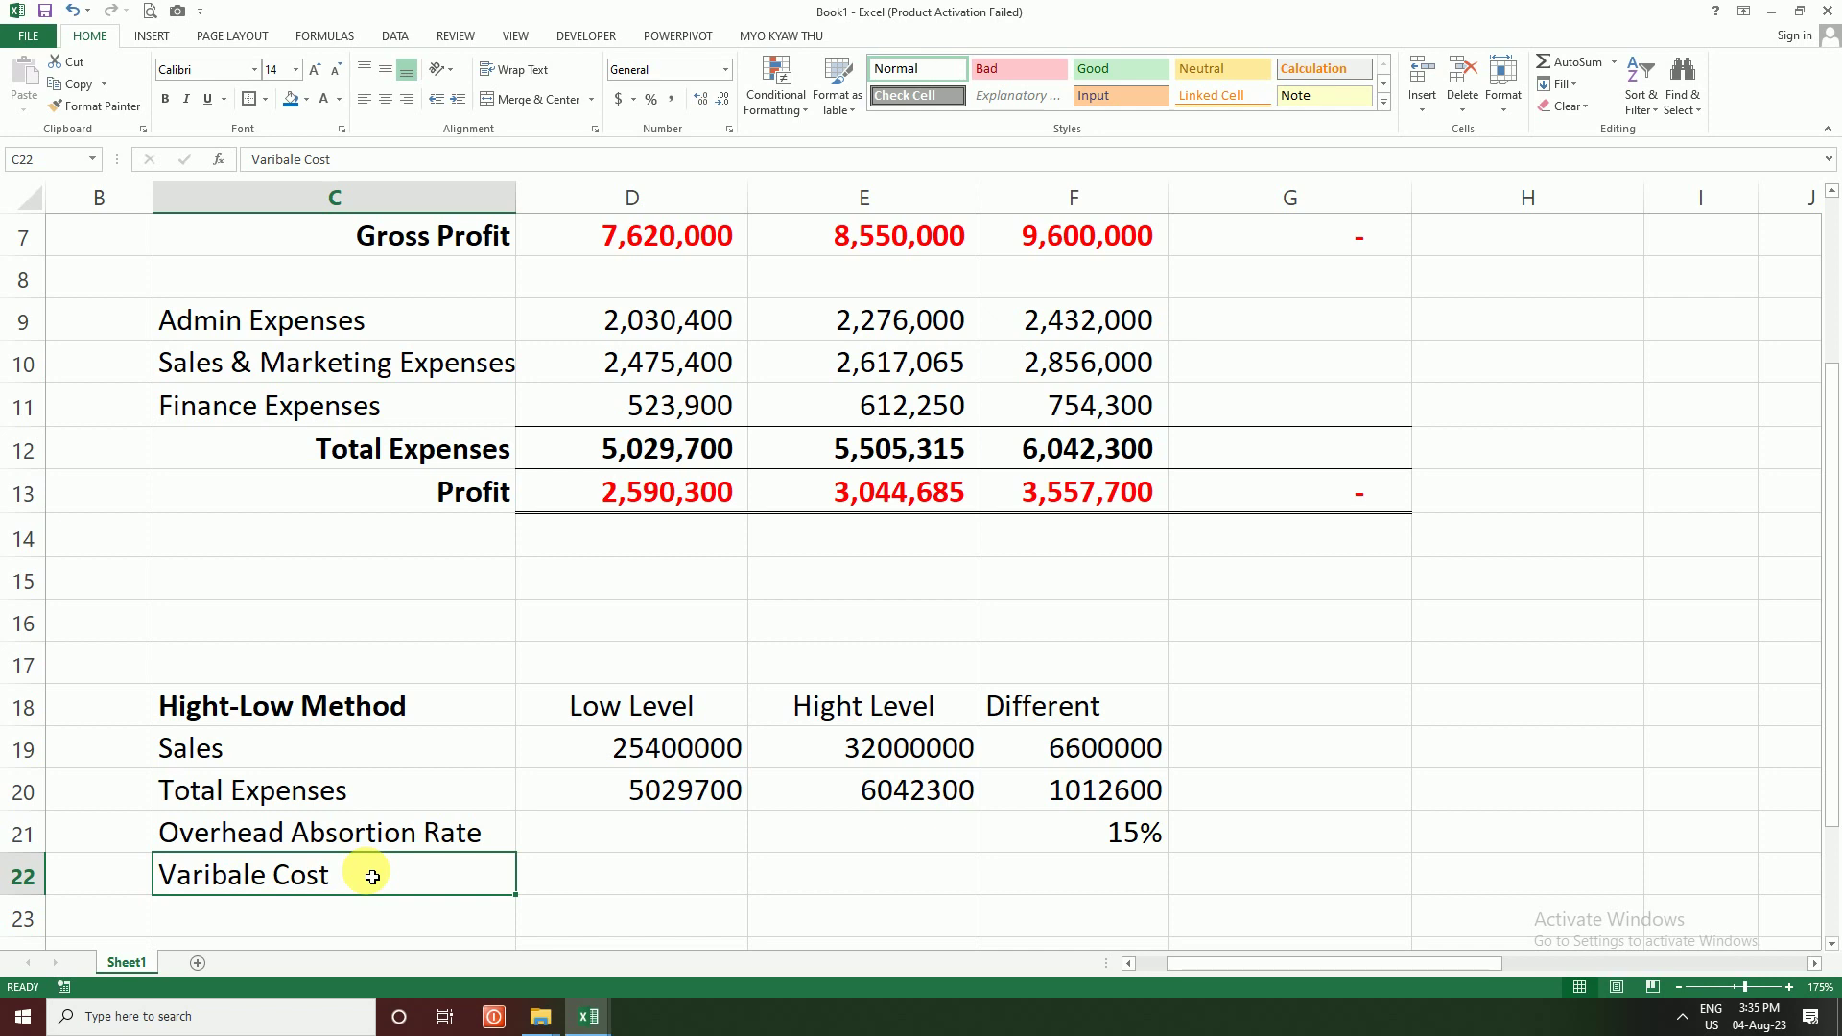
drag(284, 746, 1021, 746)
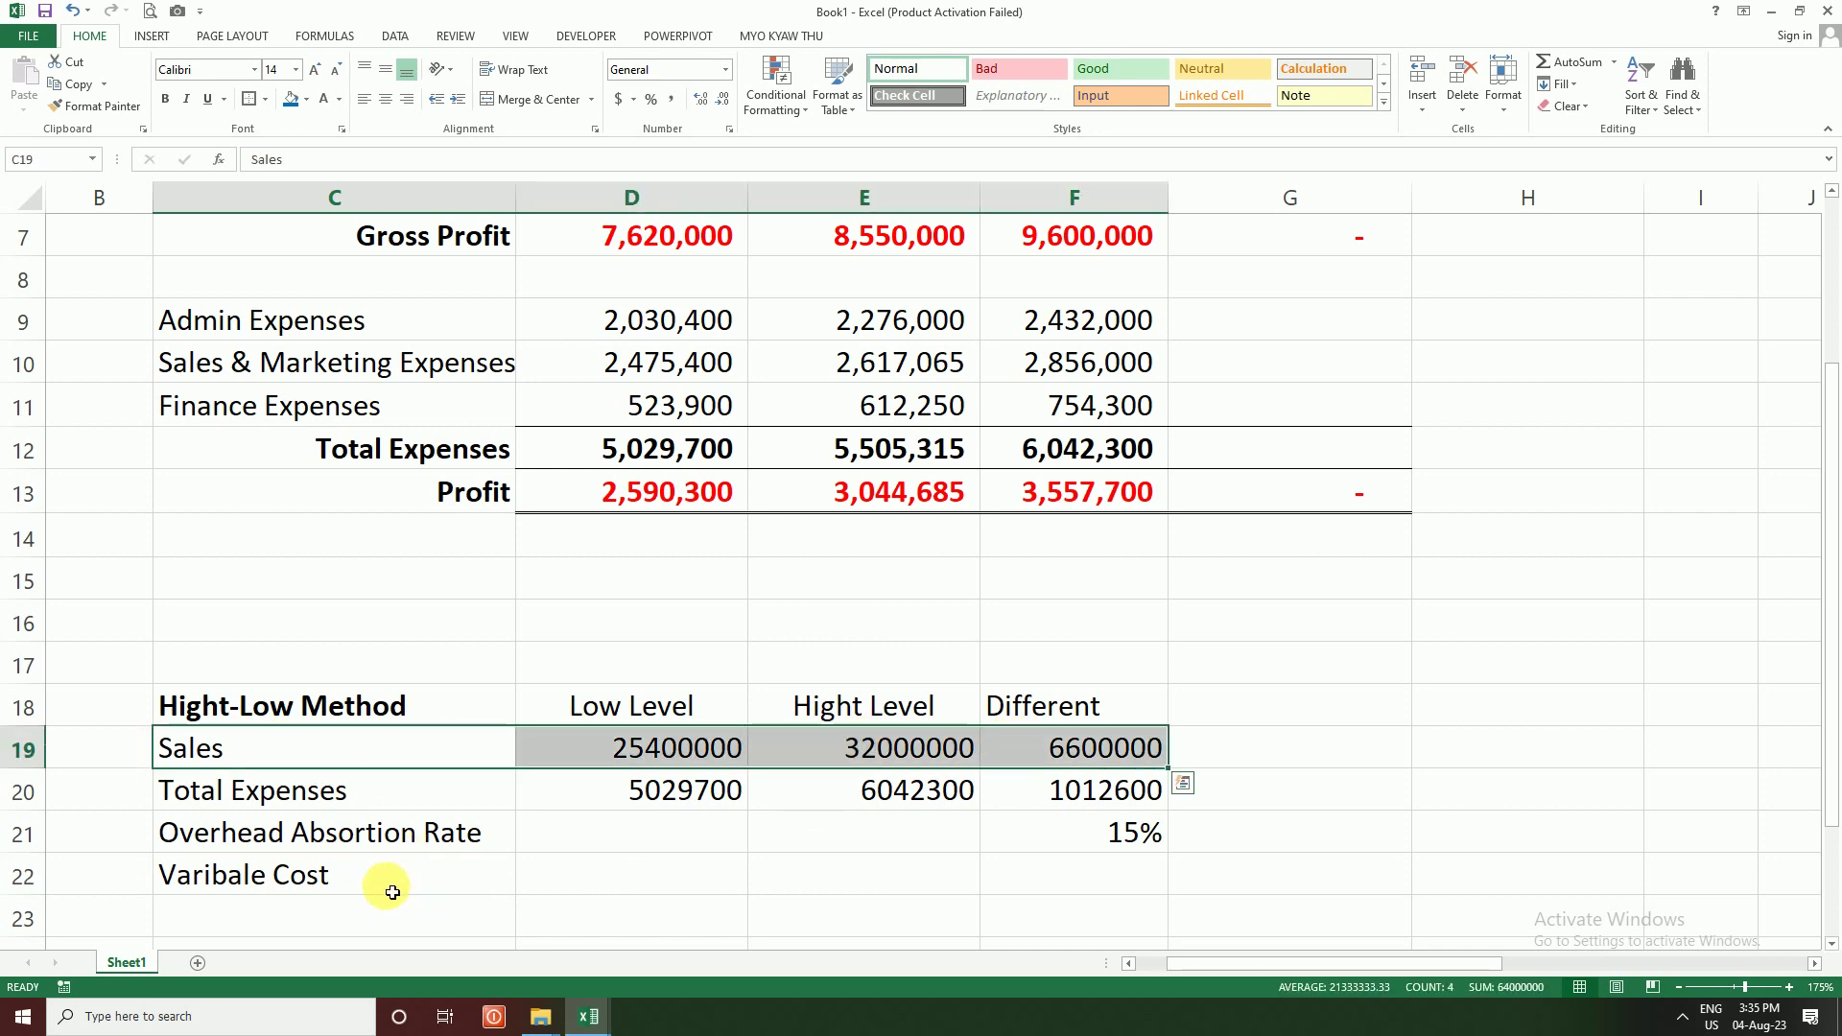
drag(532, 750, 1031, 750)
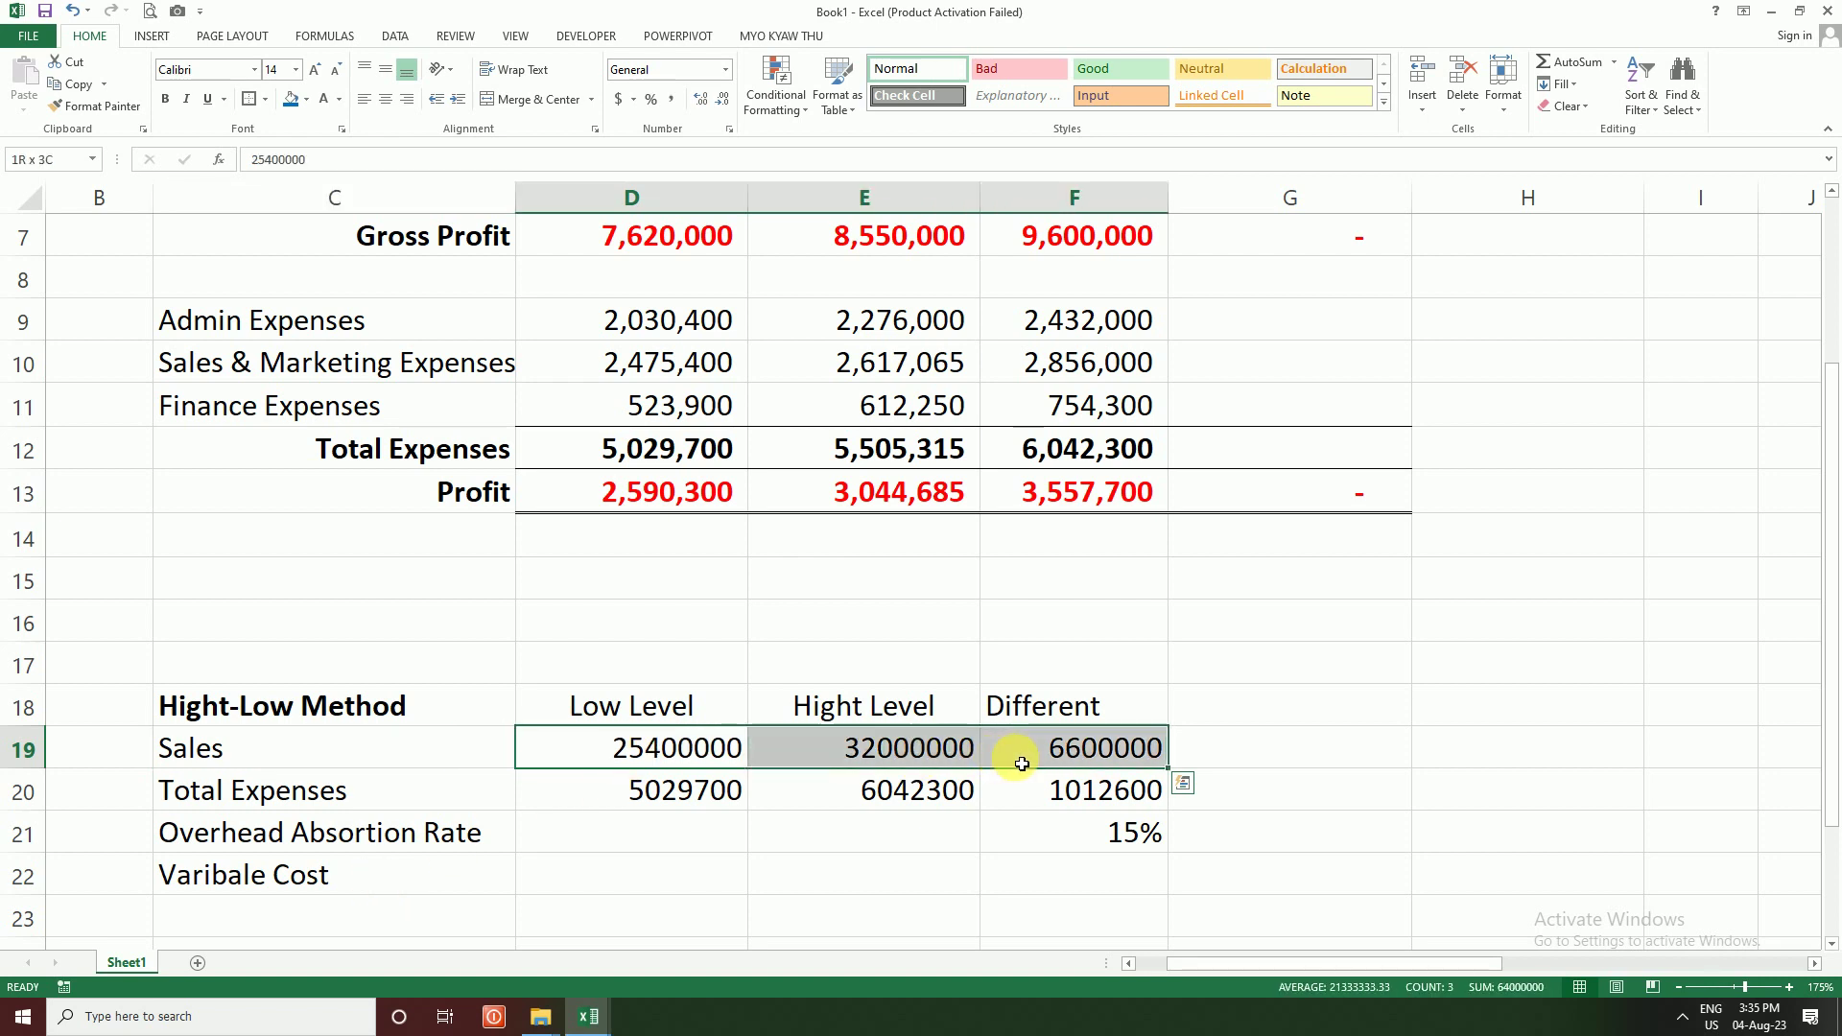
click(388, 887)
click(616, 869)
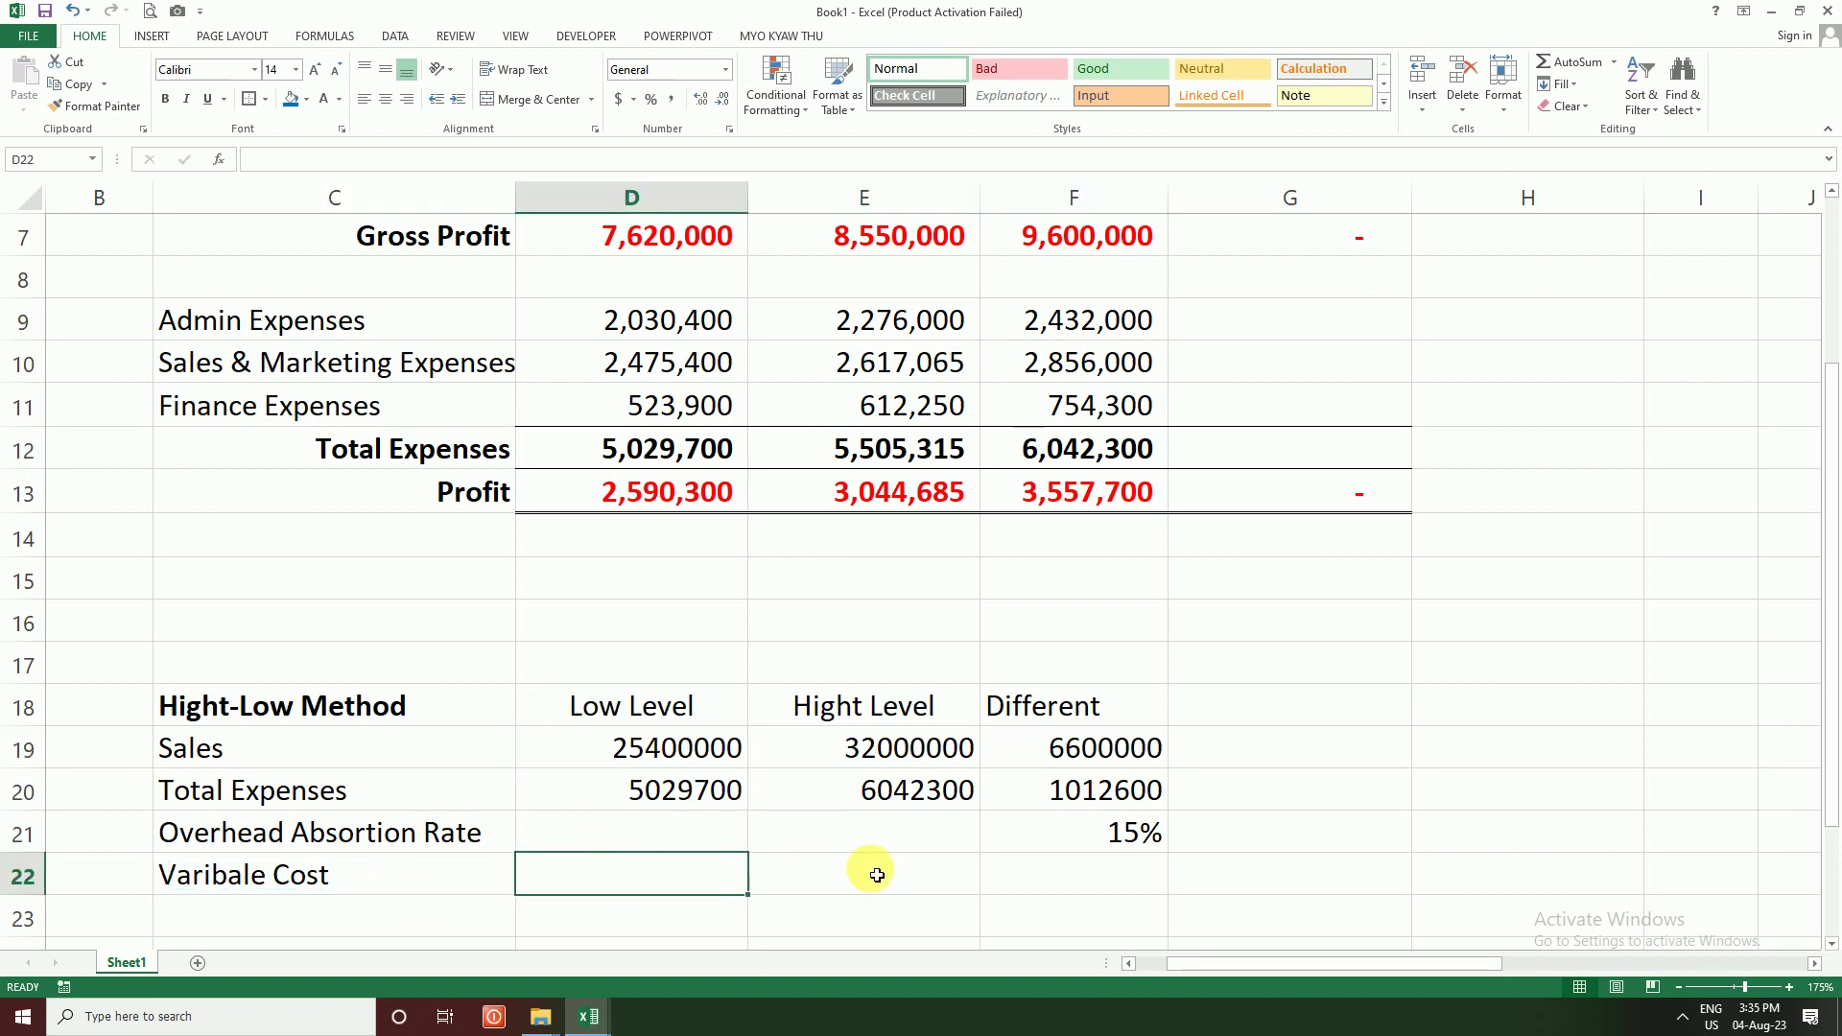
click(332, 929)
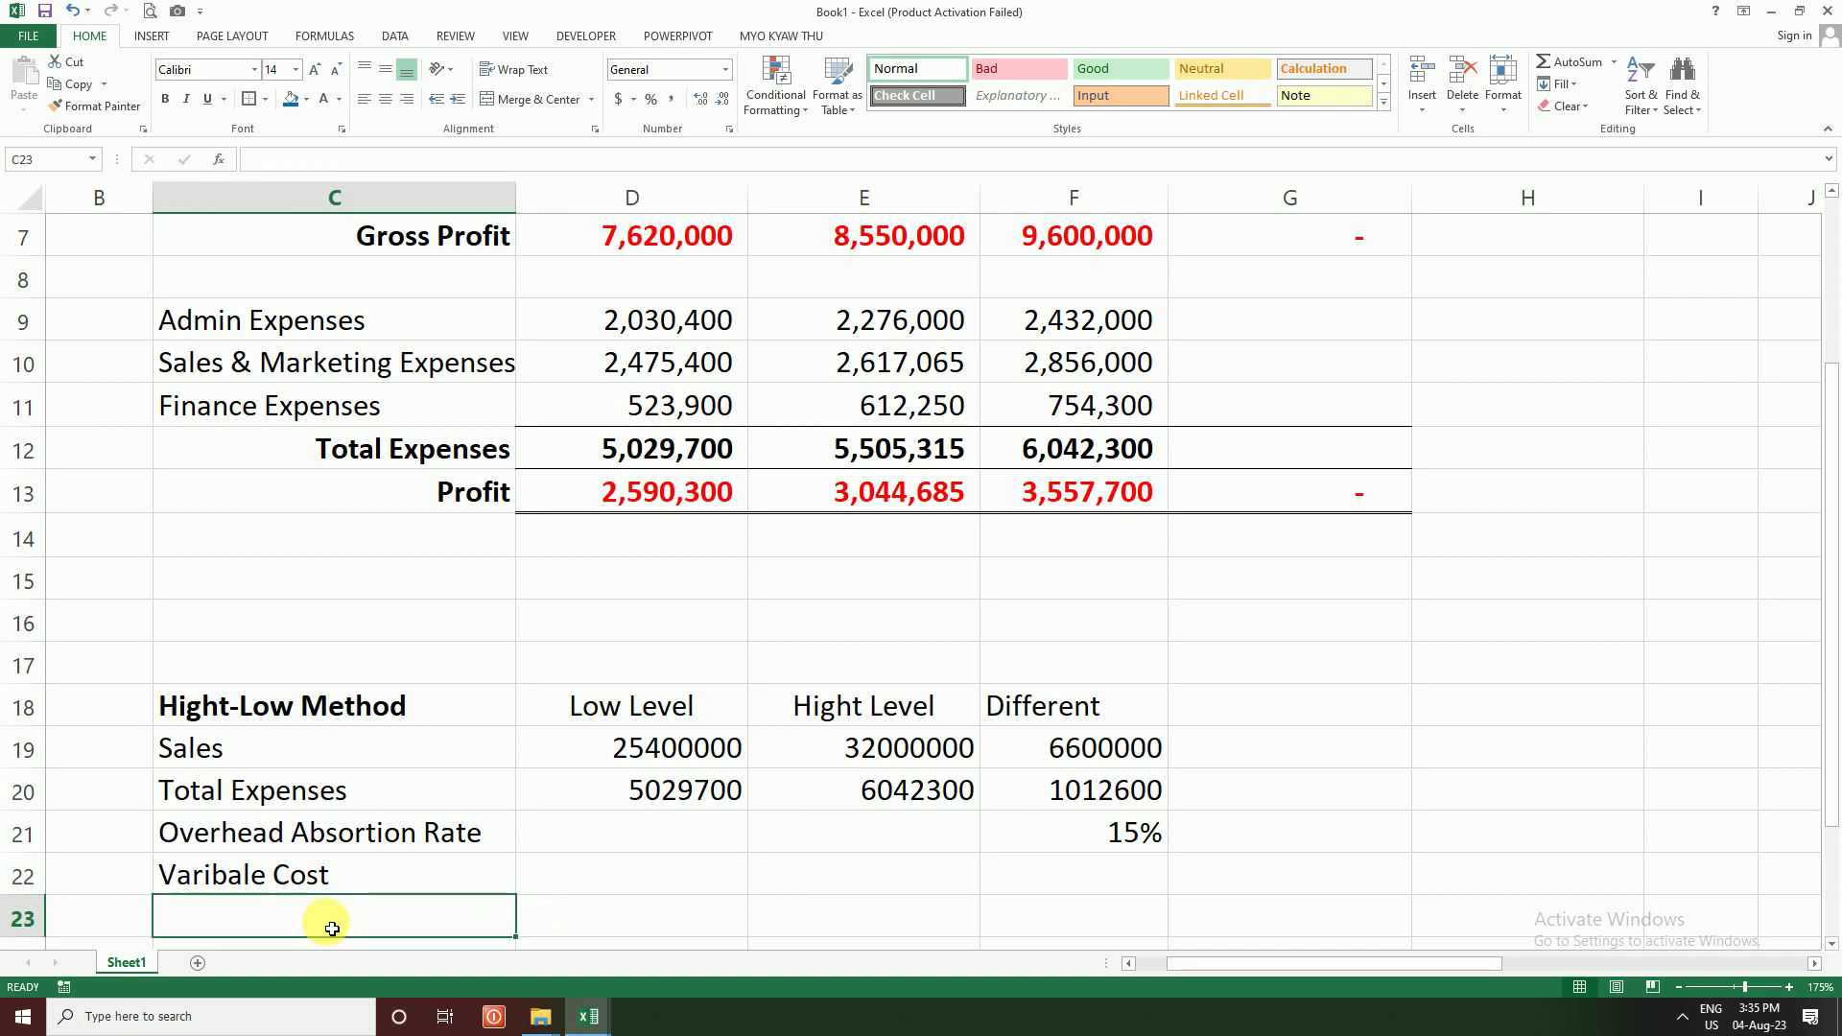
text(Fix)
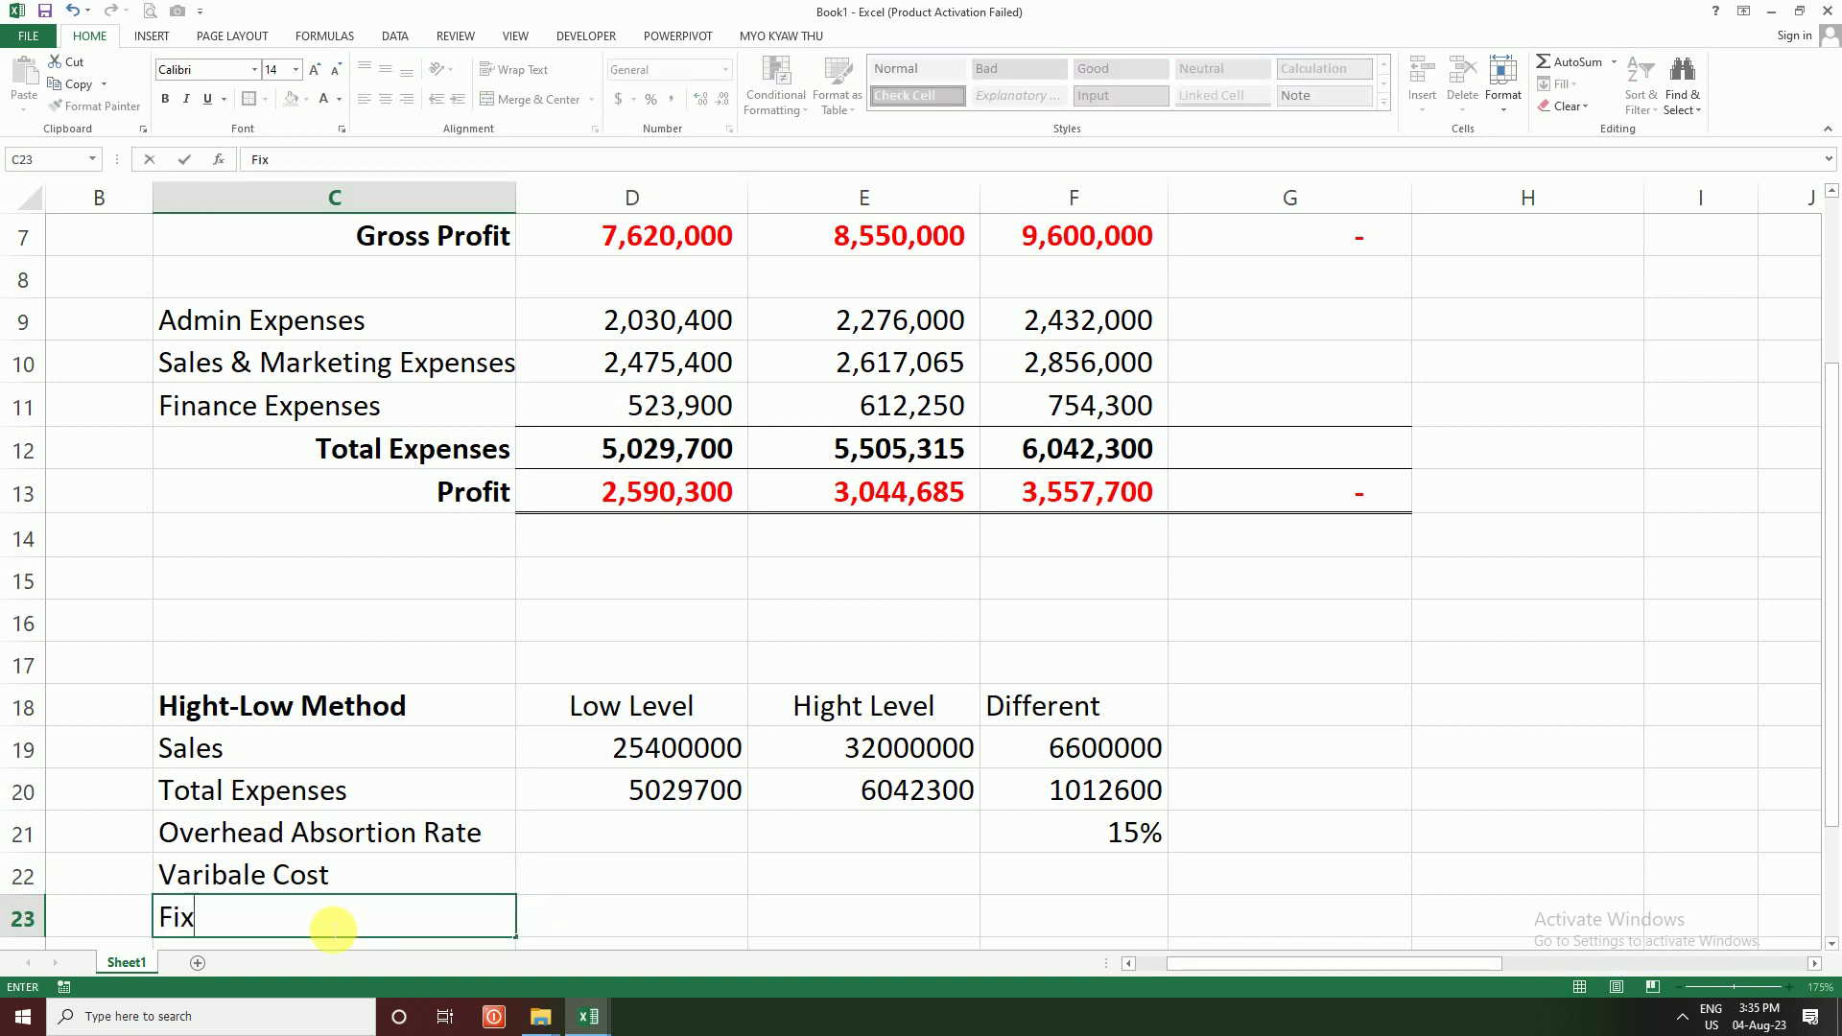
text(ed Cost)
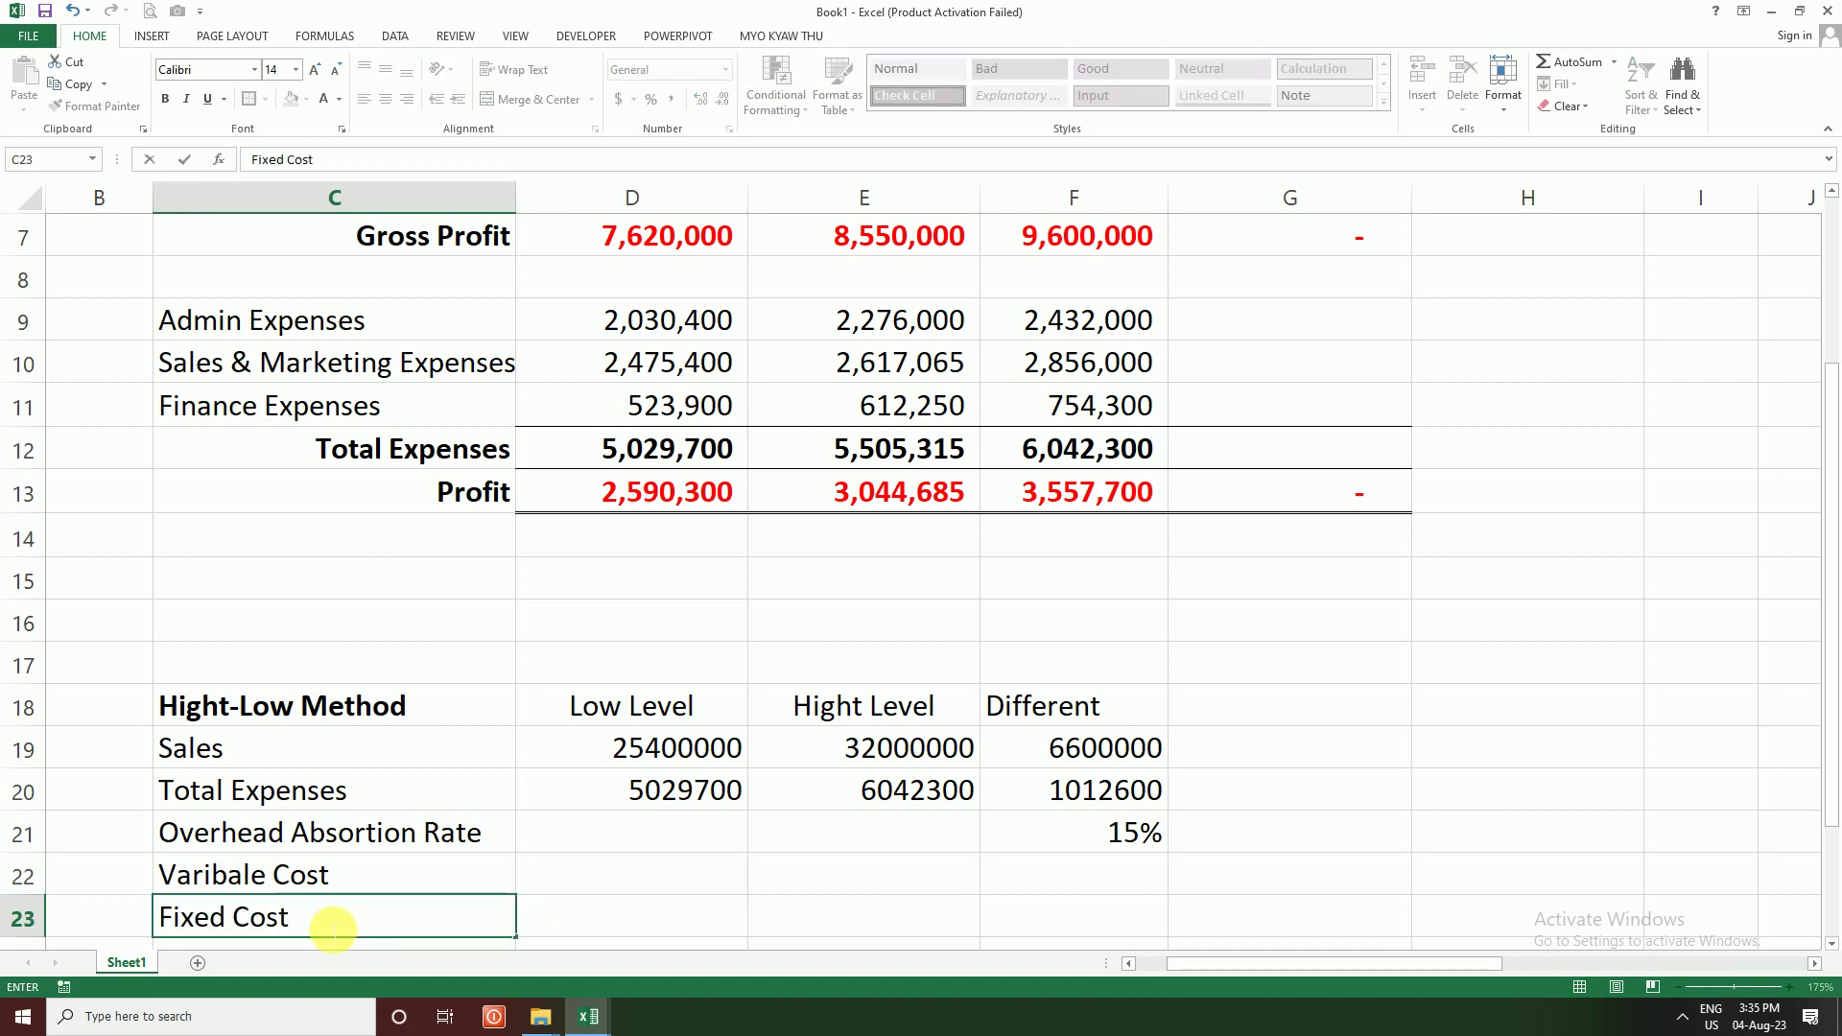
key(ctrl+Return)
key(Return)
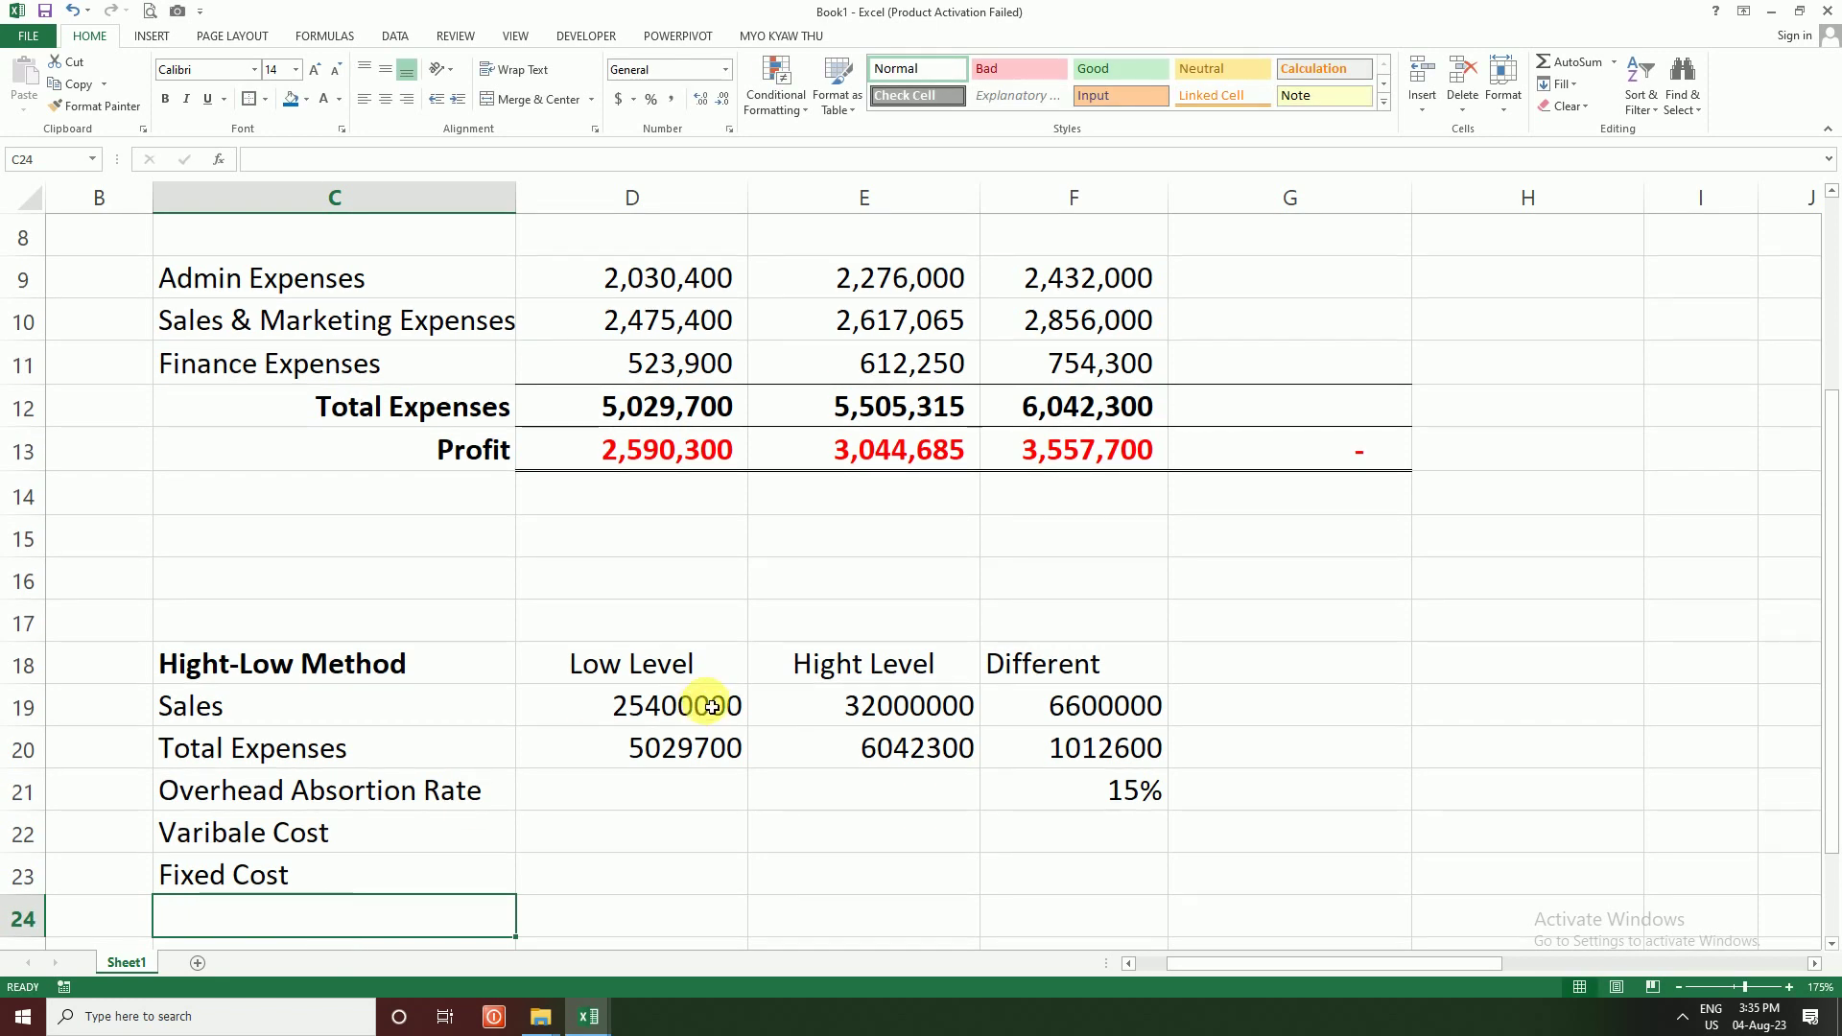
Step: Enter =D20*$F$21 in D22, with the absorption rate locked as an absolute reference
drag(671, 706, 1016, 707)
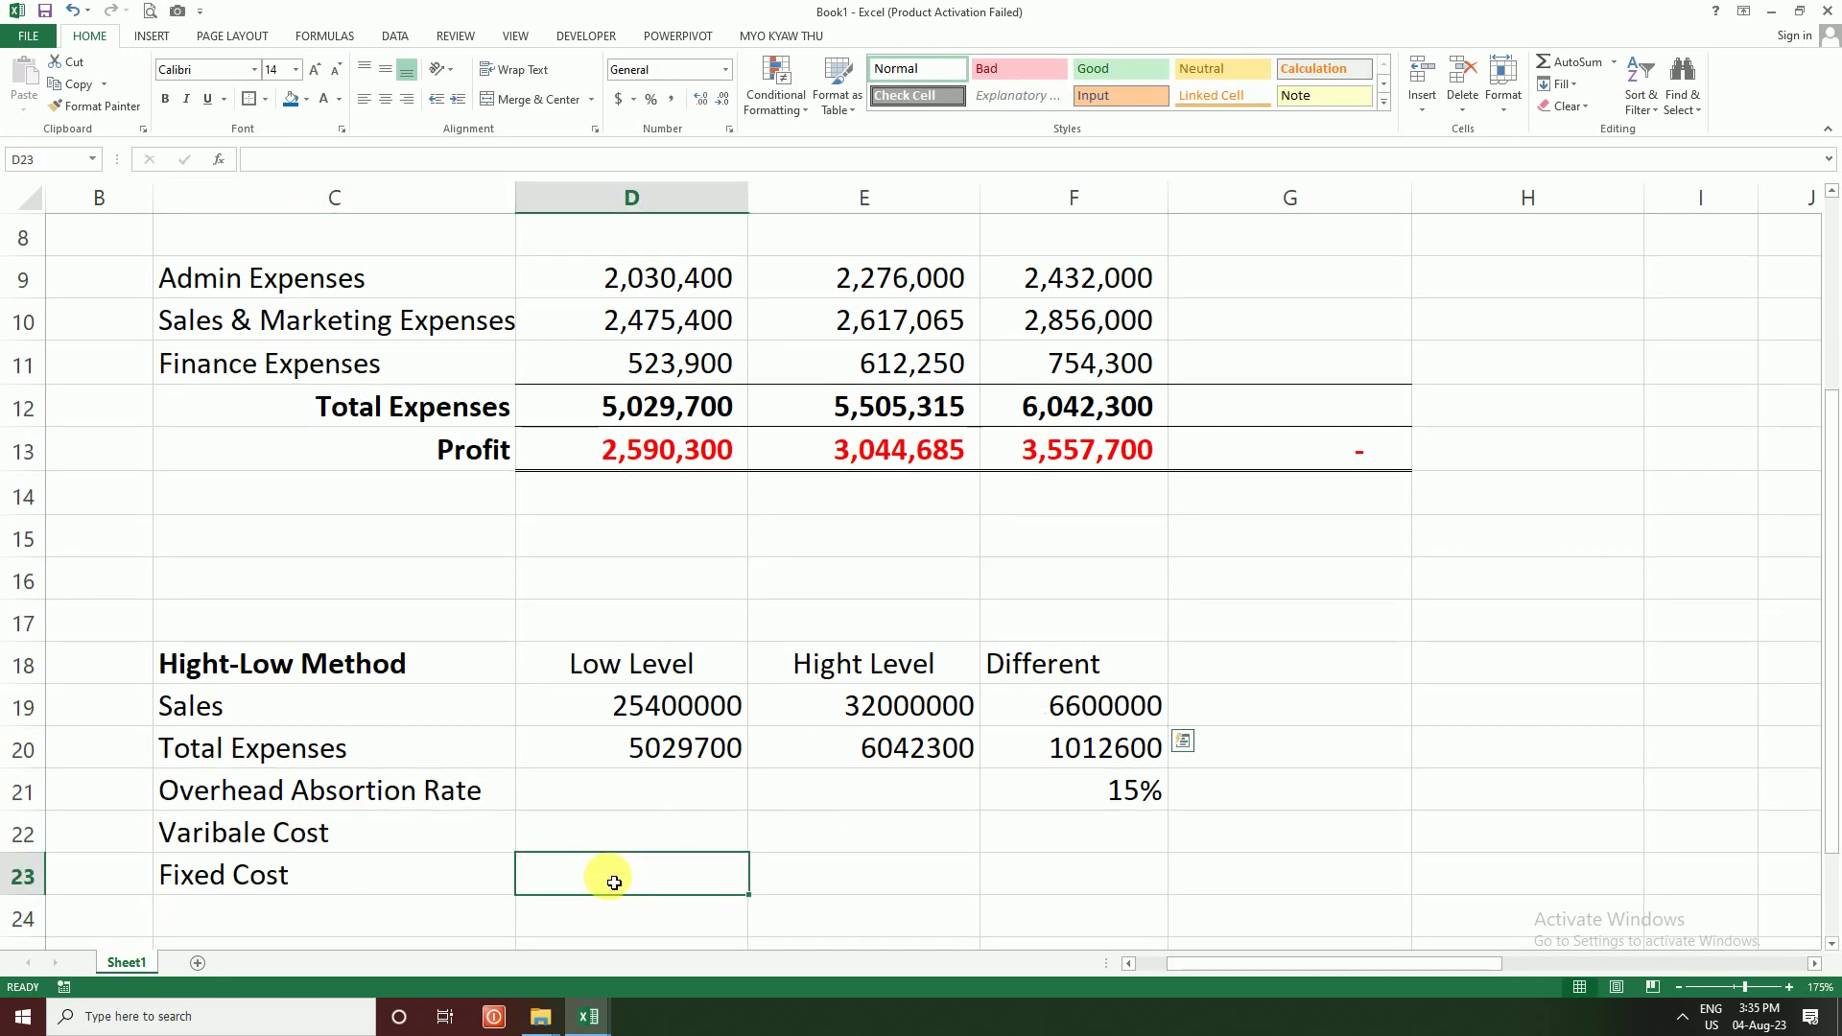
drag(566, 875, 1040, 884)
click(309, 883)
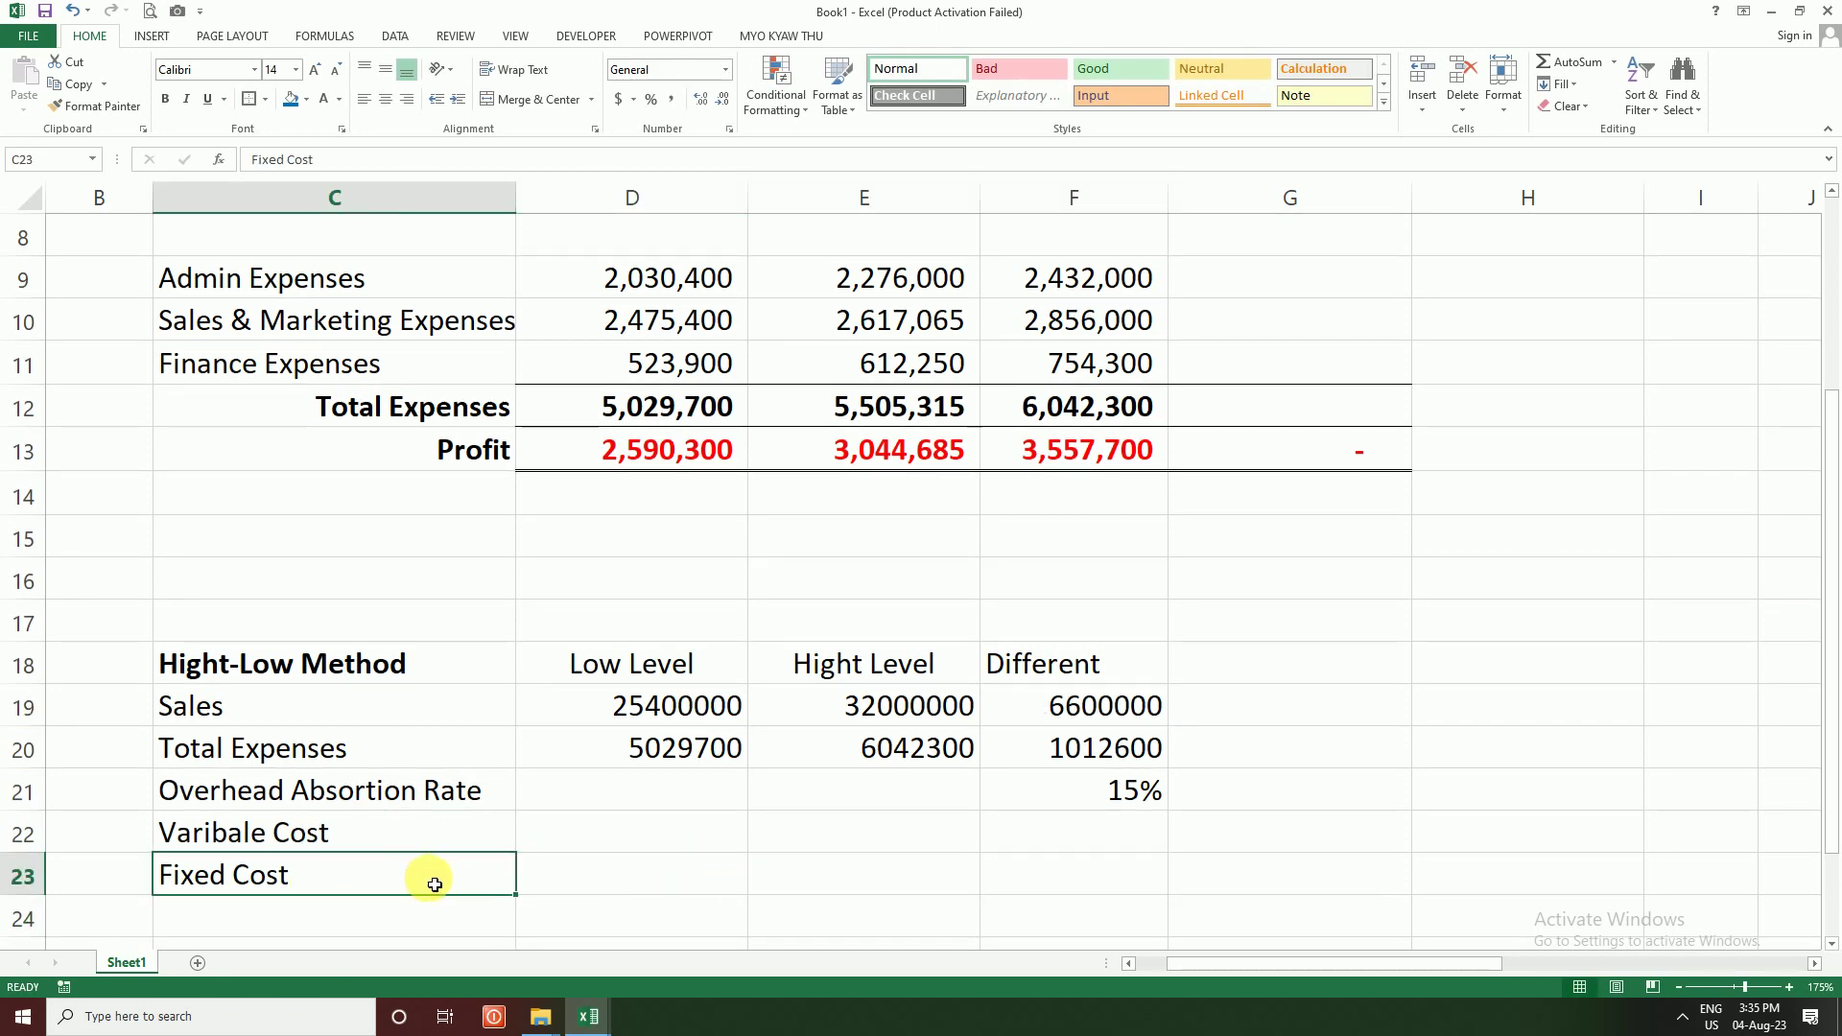
click(596, 833)
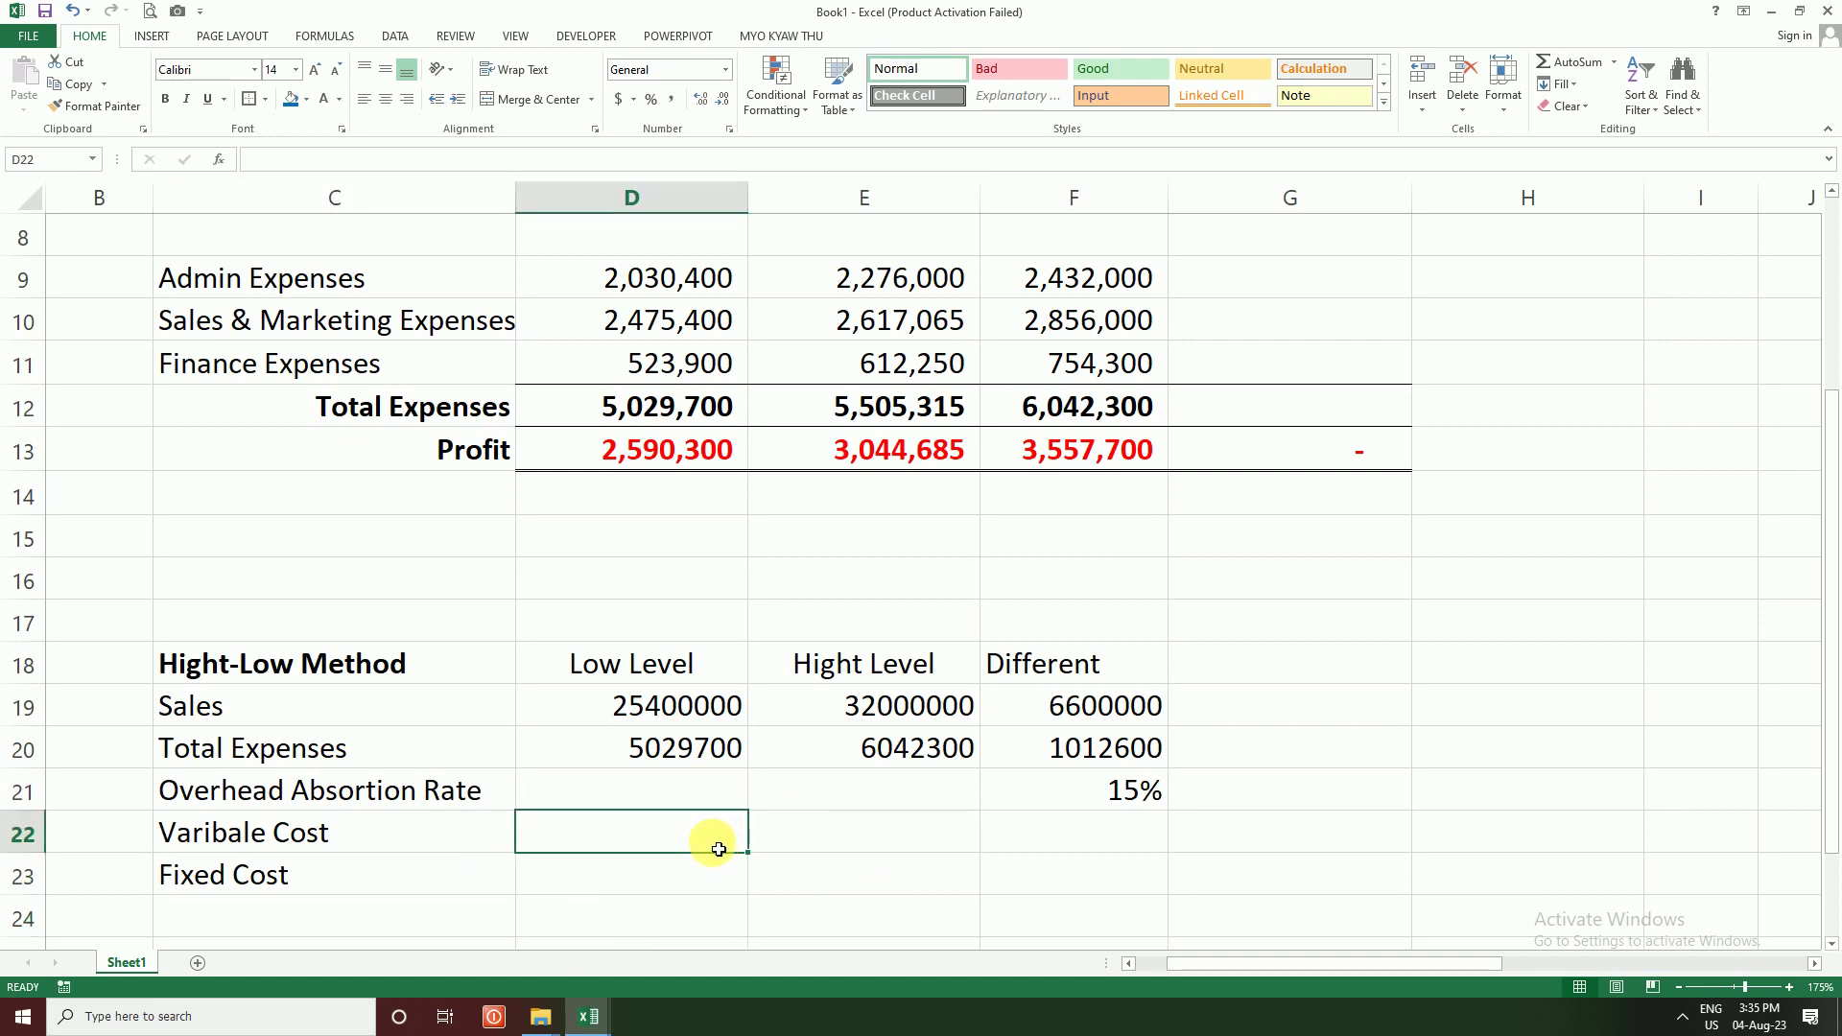
text(=)
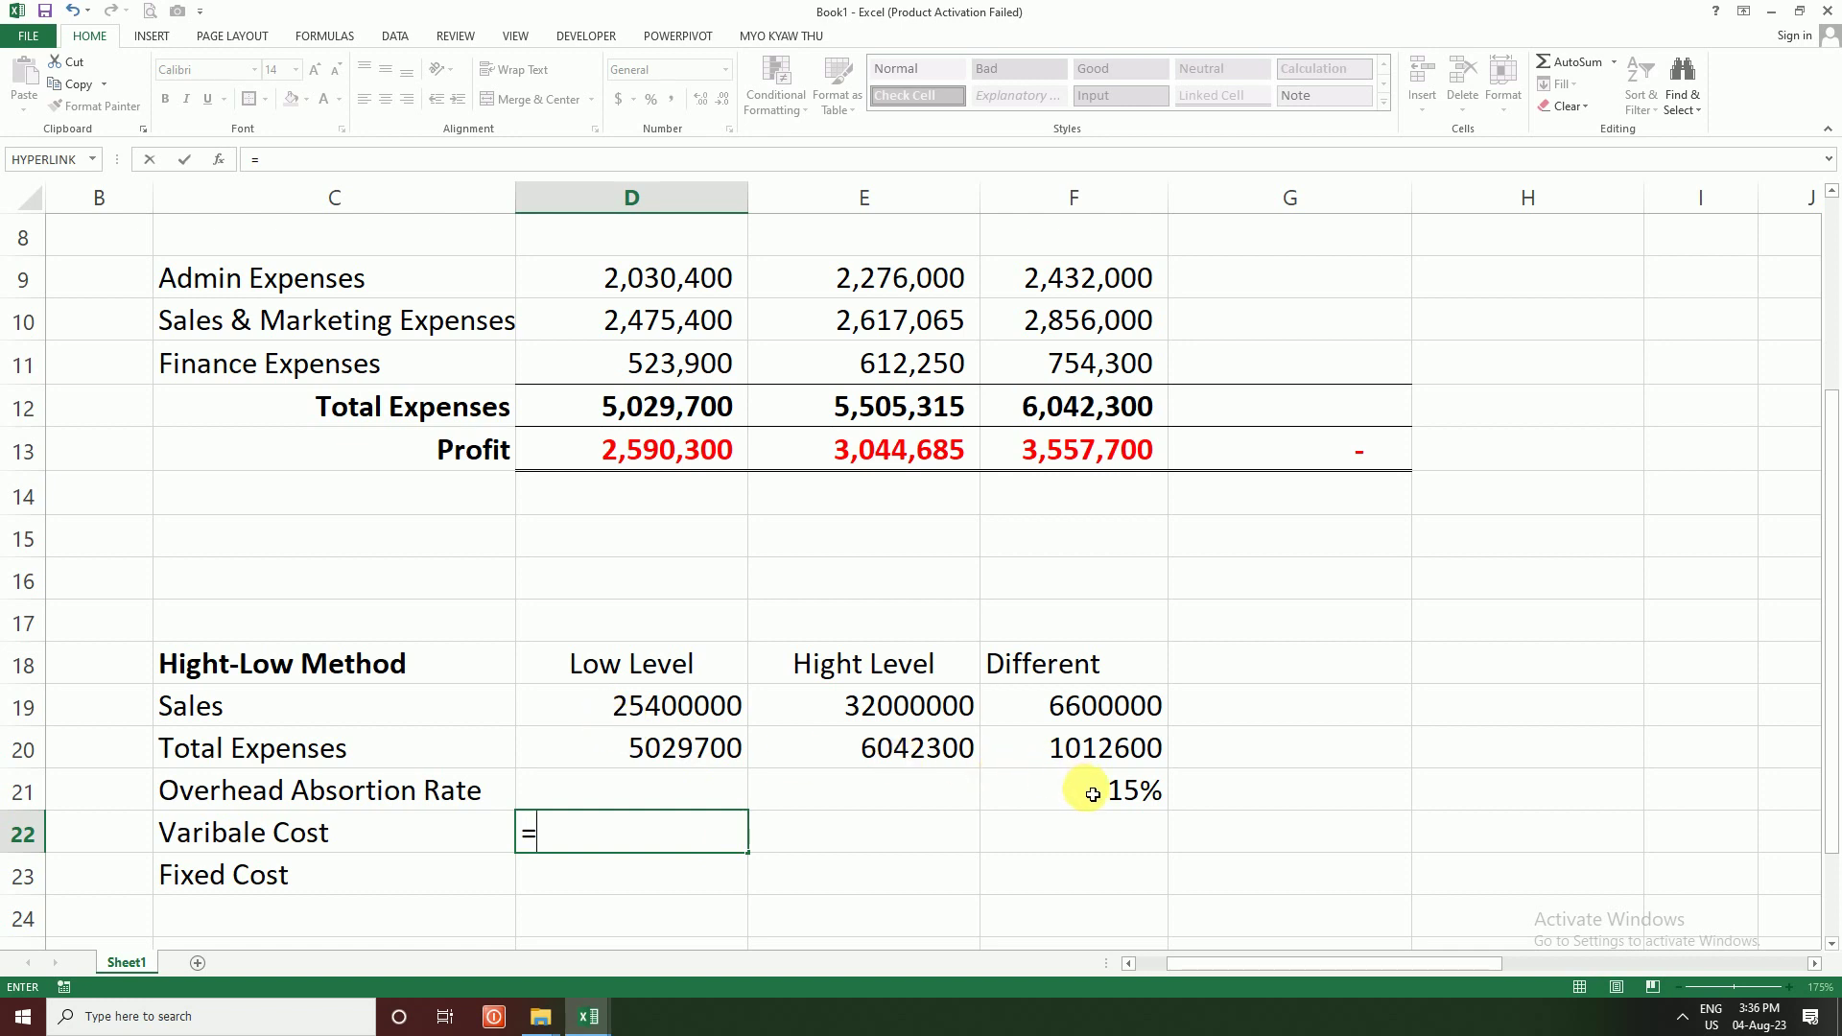
click(674, 760)
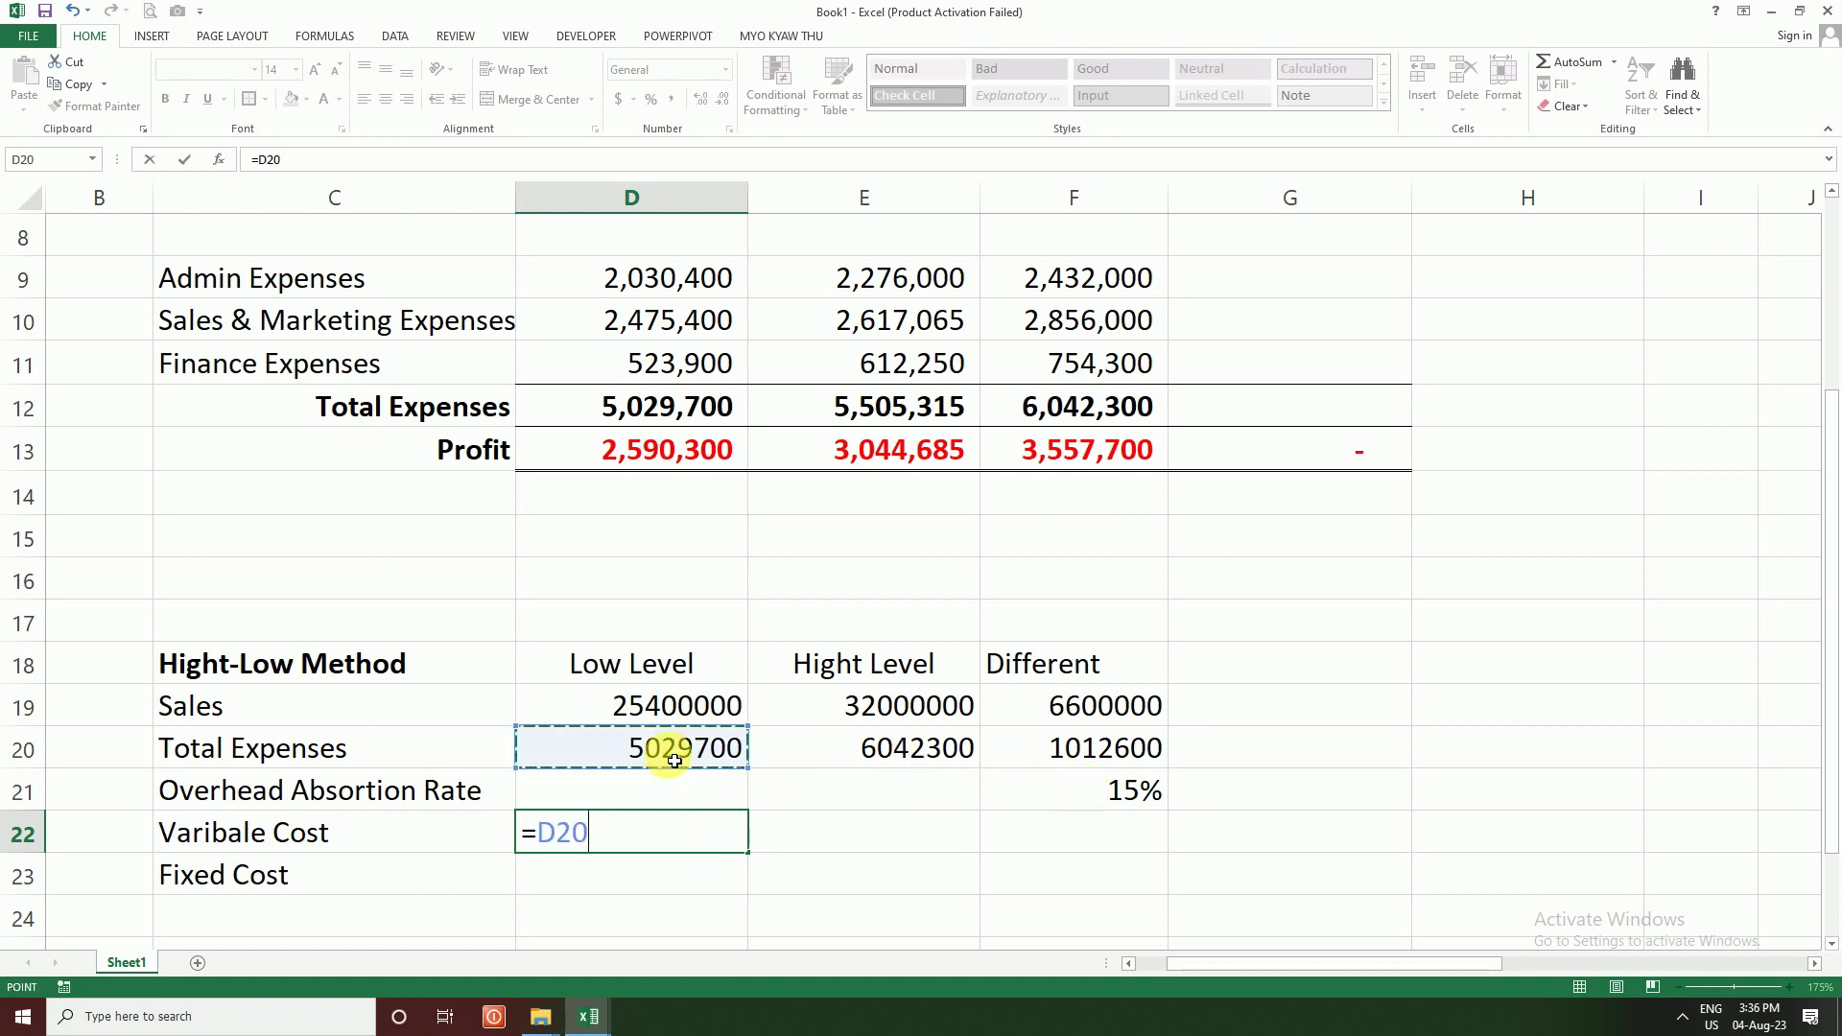
text(*)
click(1091, 797)
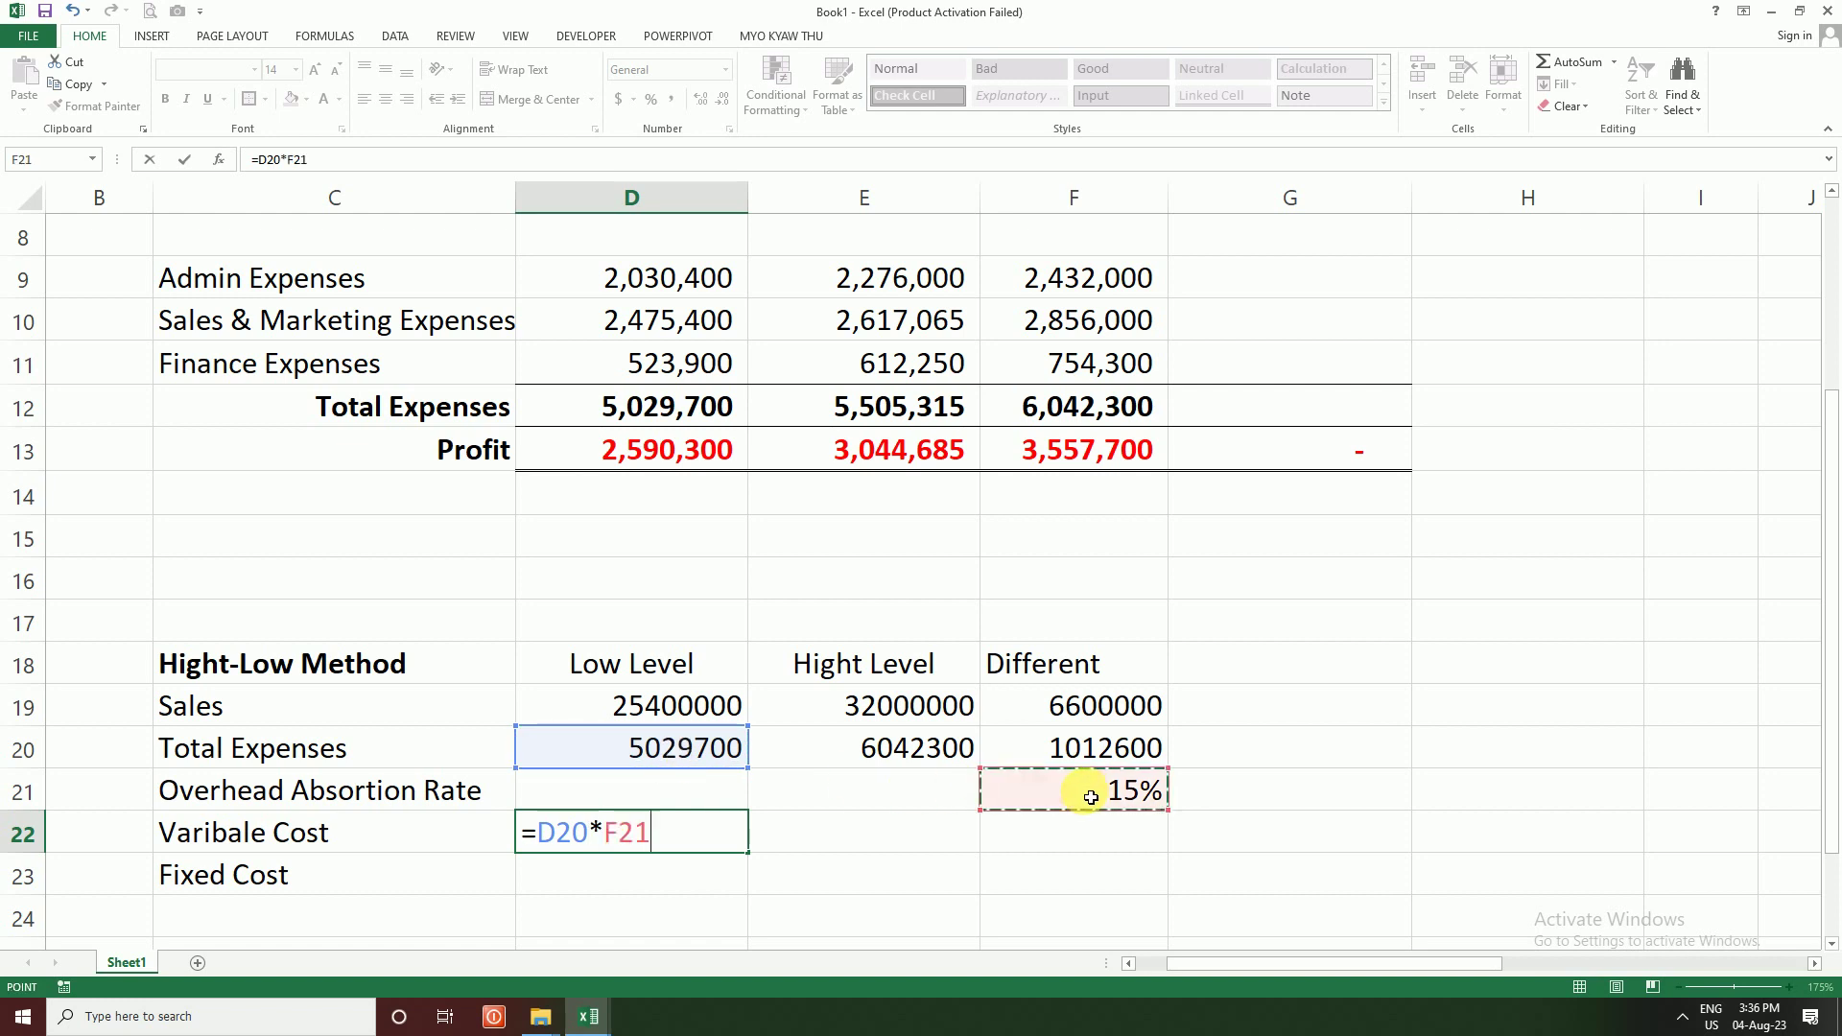
key(F4)
key(Return)
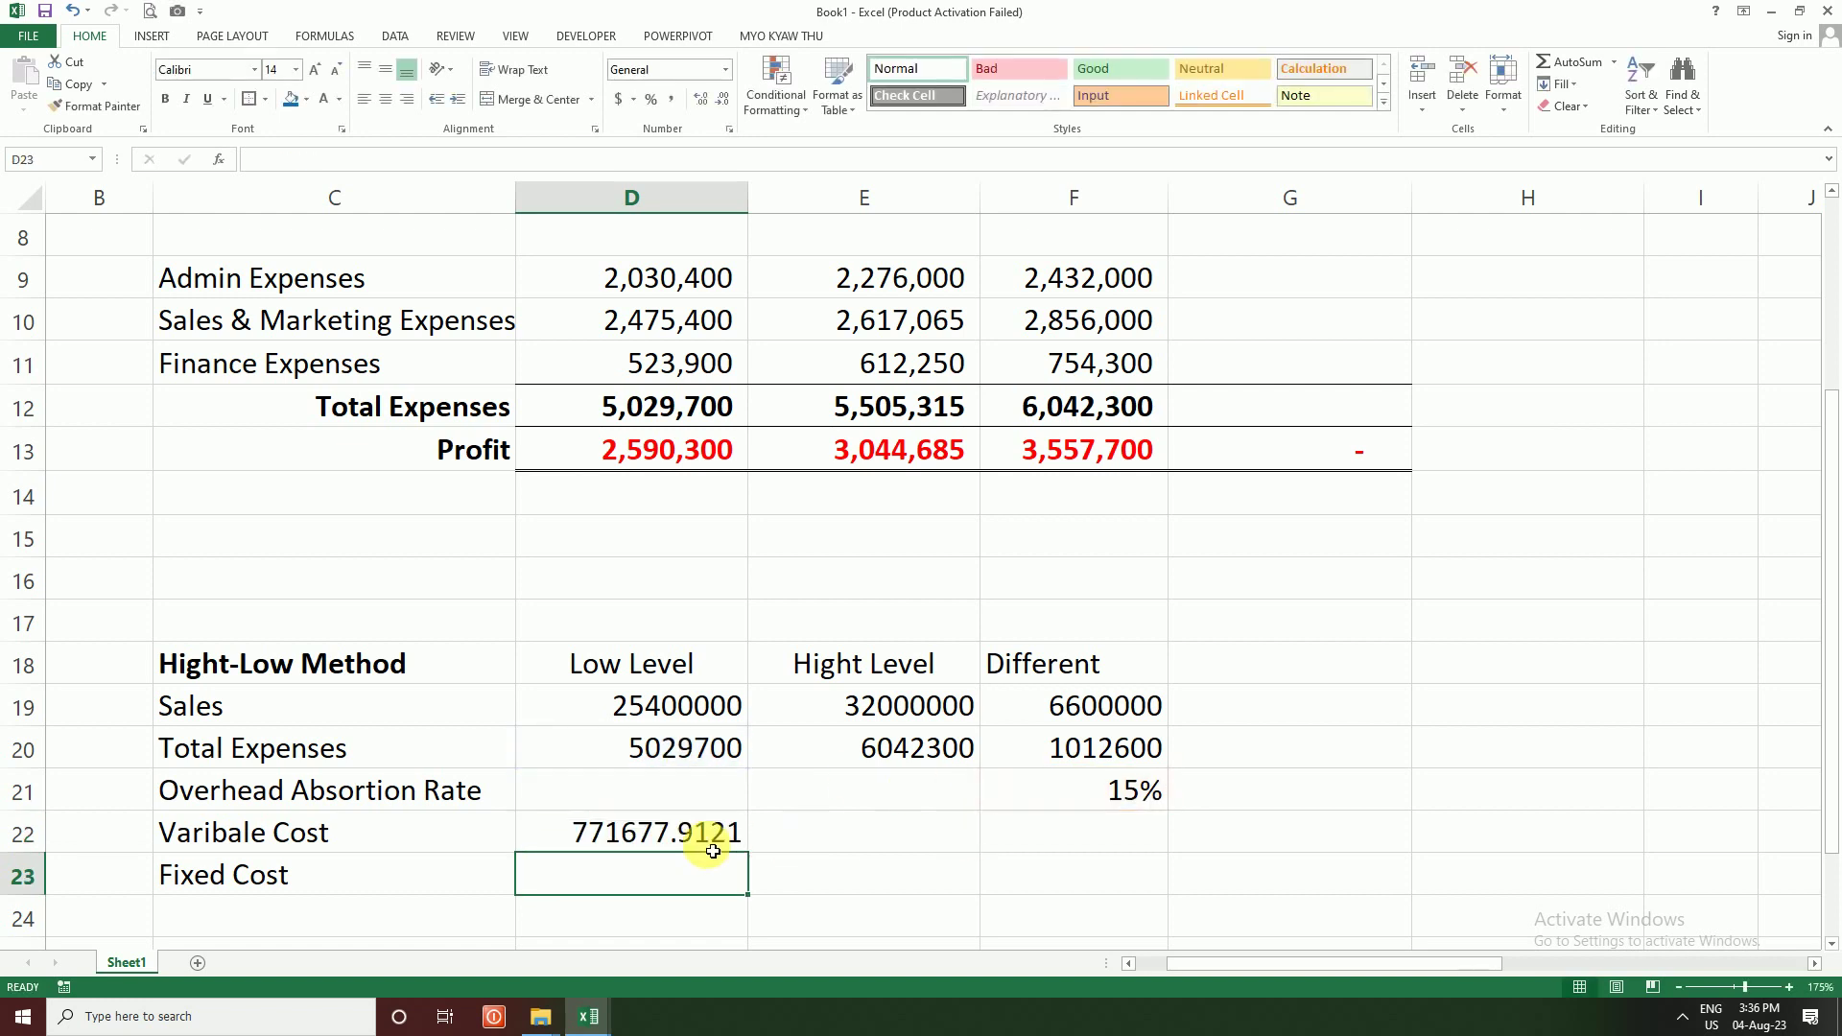
Step: Correct D22 to =D19*$F$21 so it gives 3896975.758
click(747, 845)
drag(748, 845, 865, 838)
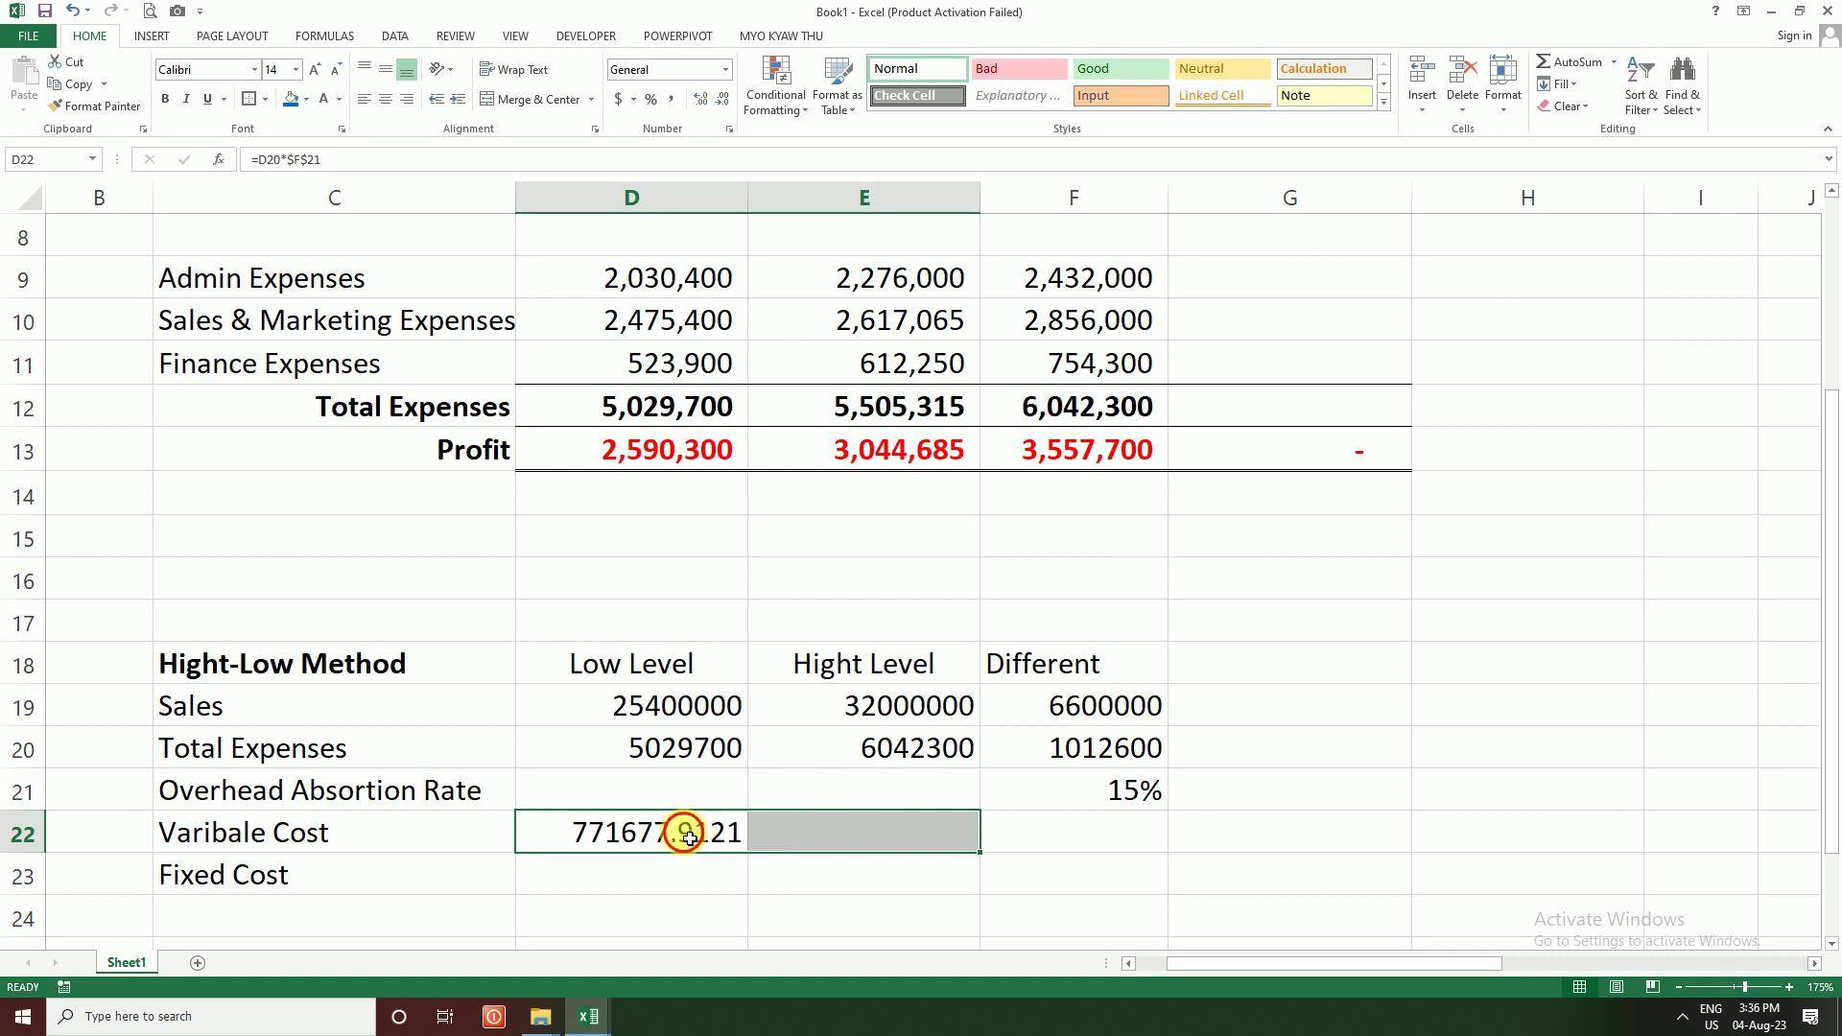
drag(865, 838, 688, 855)
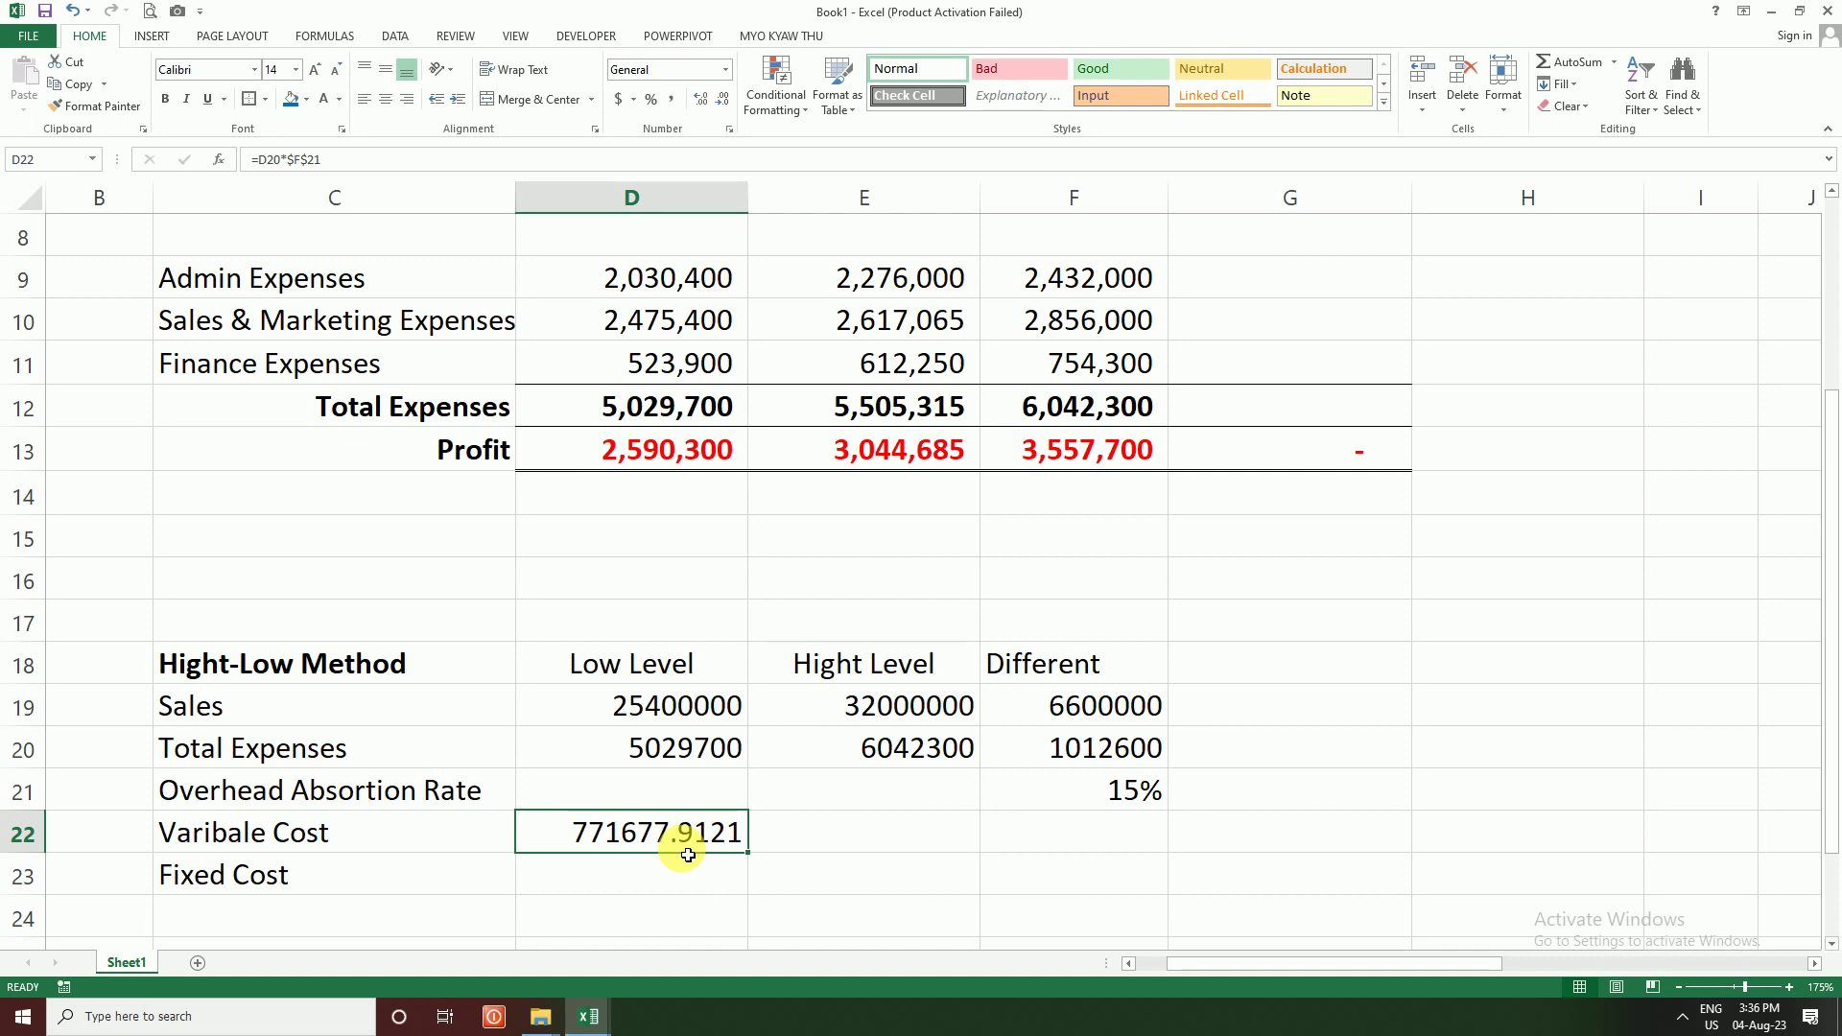
double_click(686, 853)
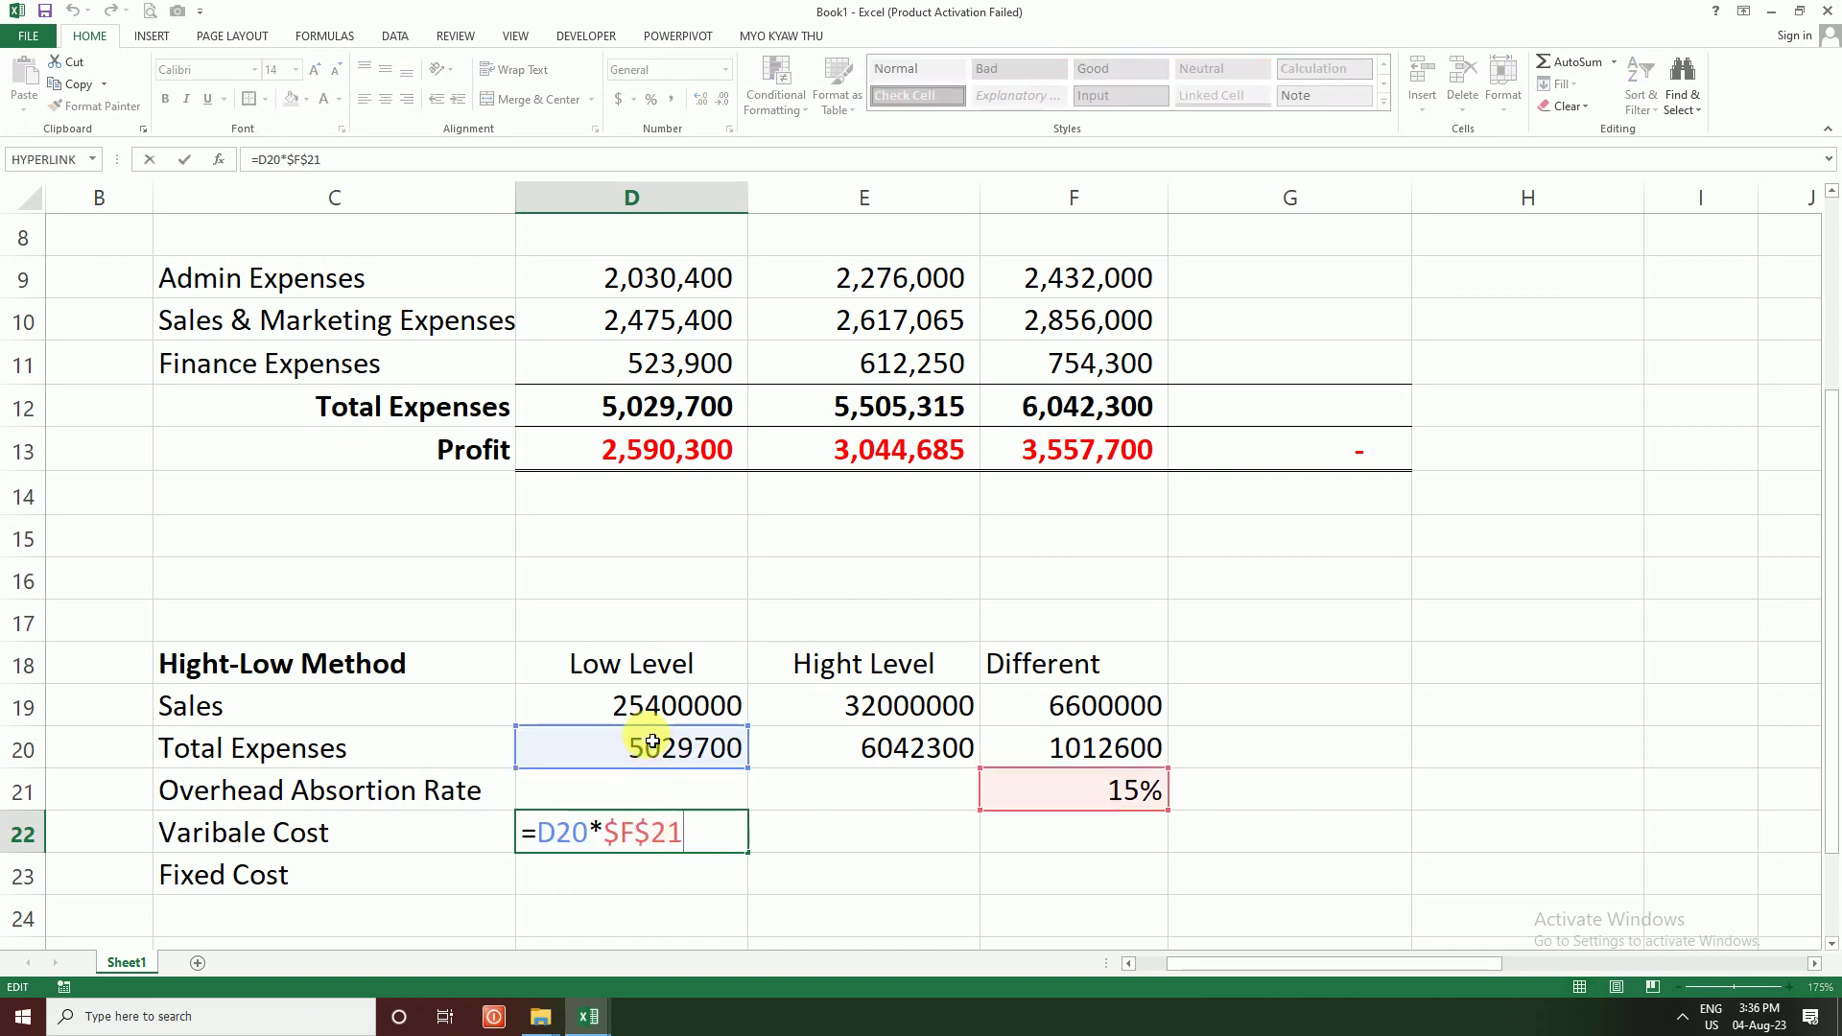
click(662, 711)
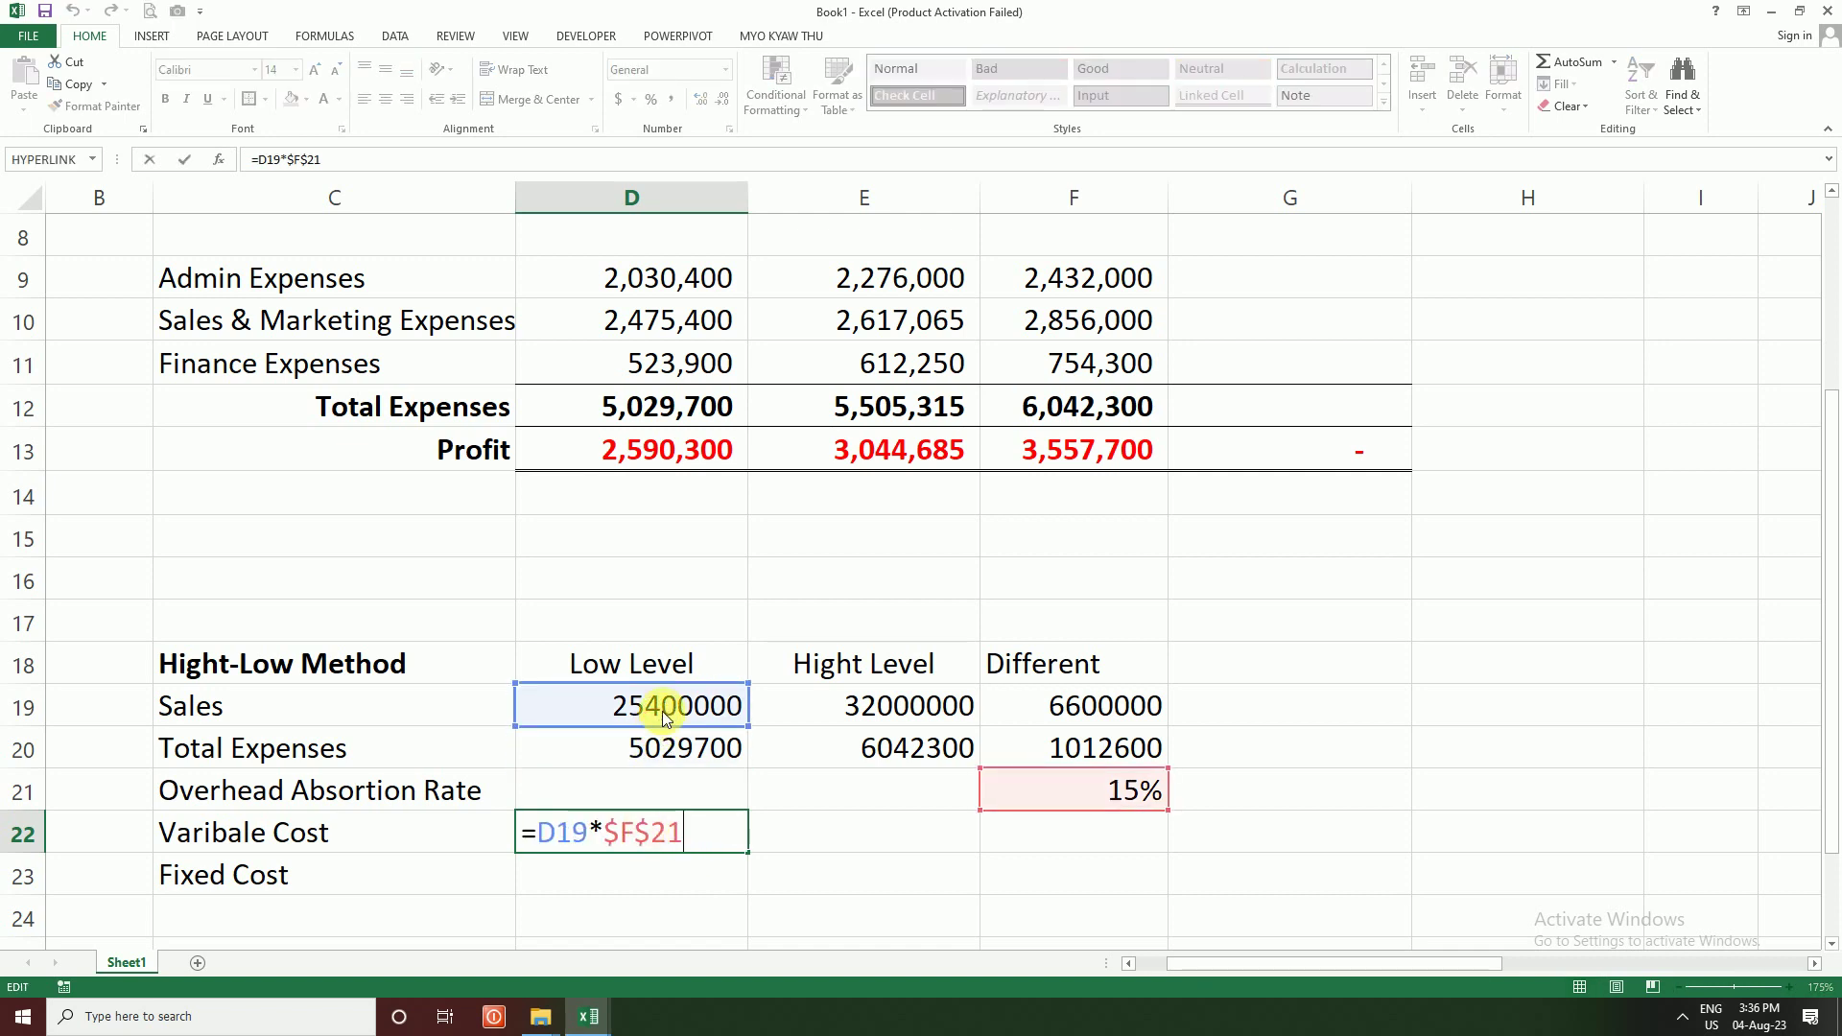
key(Return)
click(695, 841)
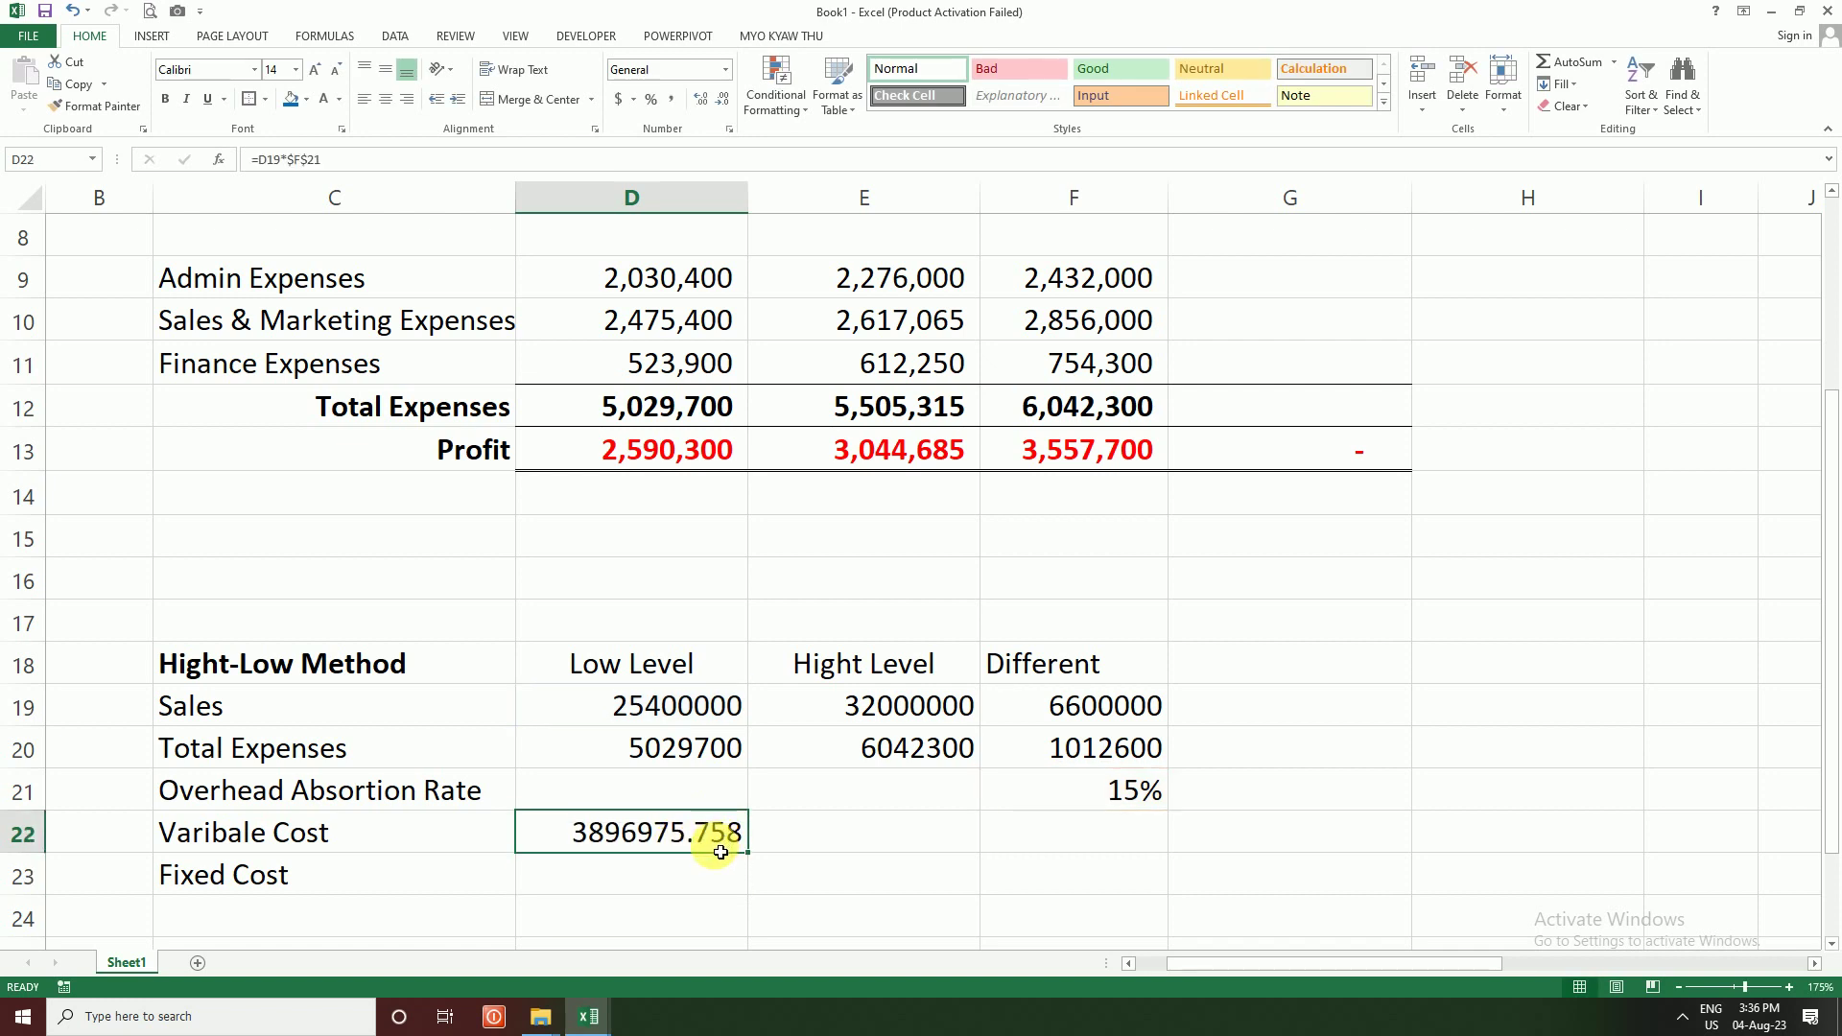
Step: Decrease D22's decimals until it shows the whole number 3896976
click(721, 99)
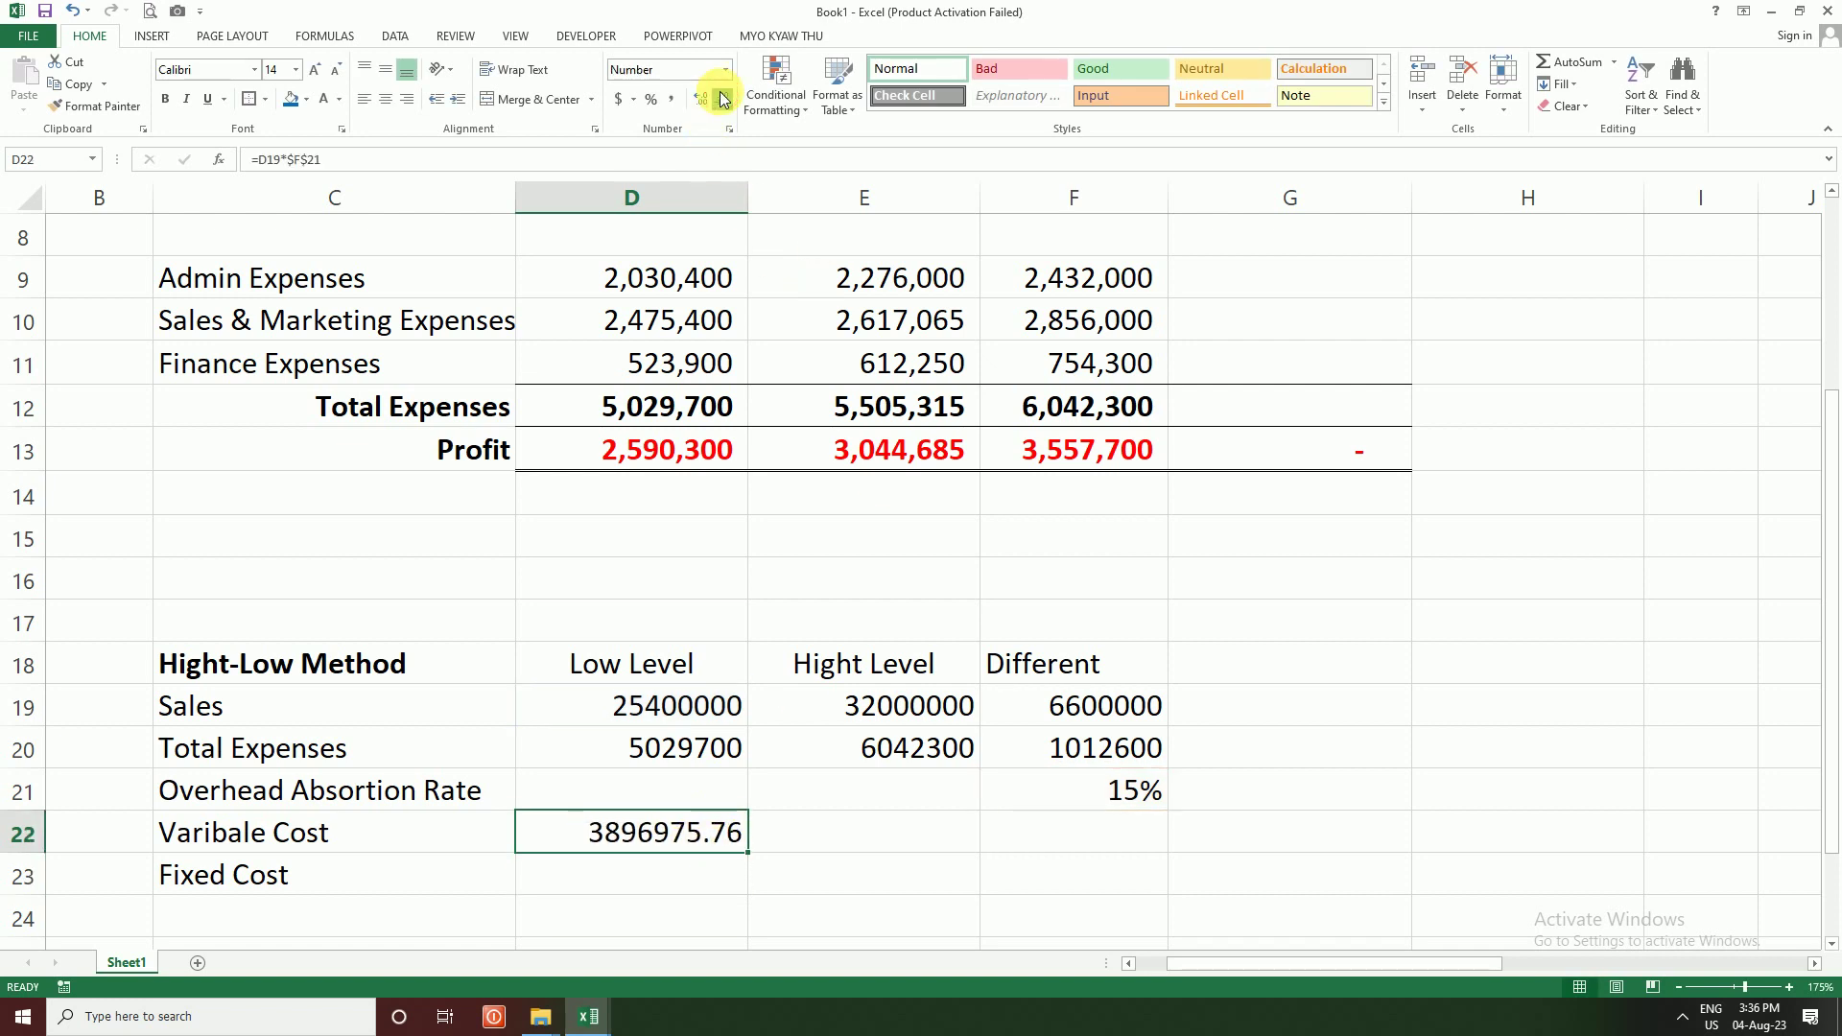
click(722, 99)
click(721, 99)
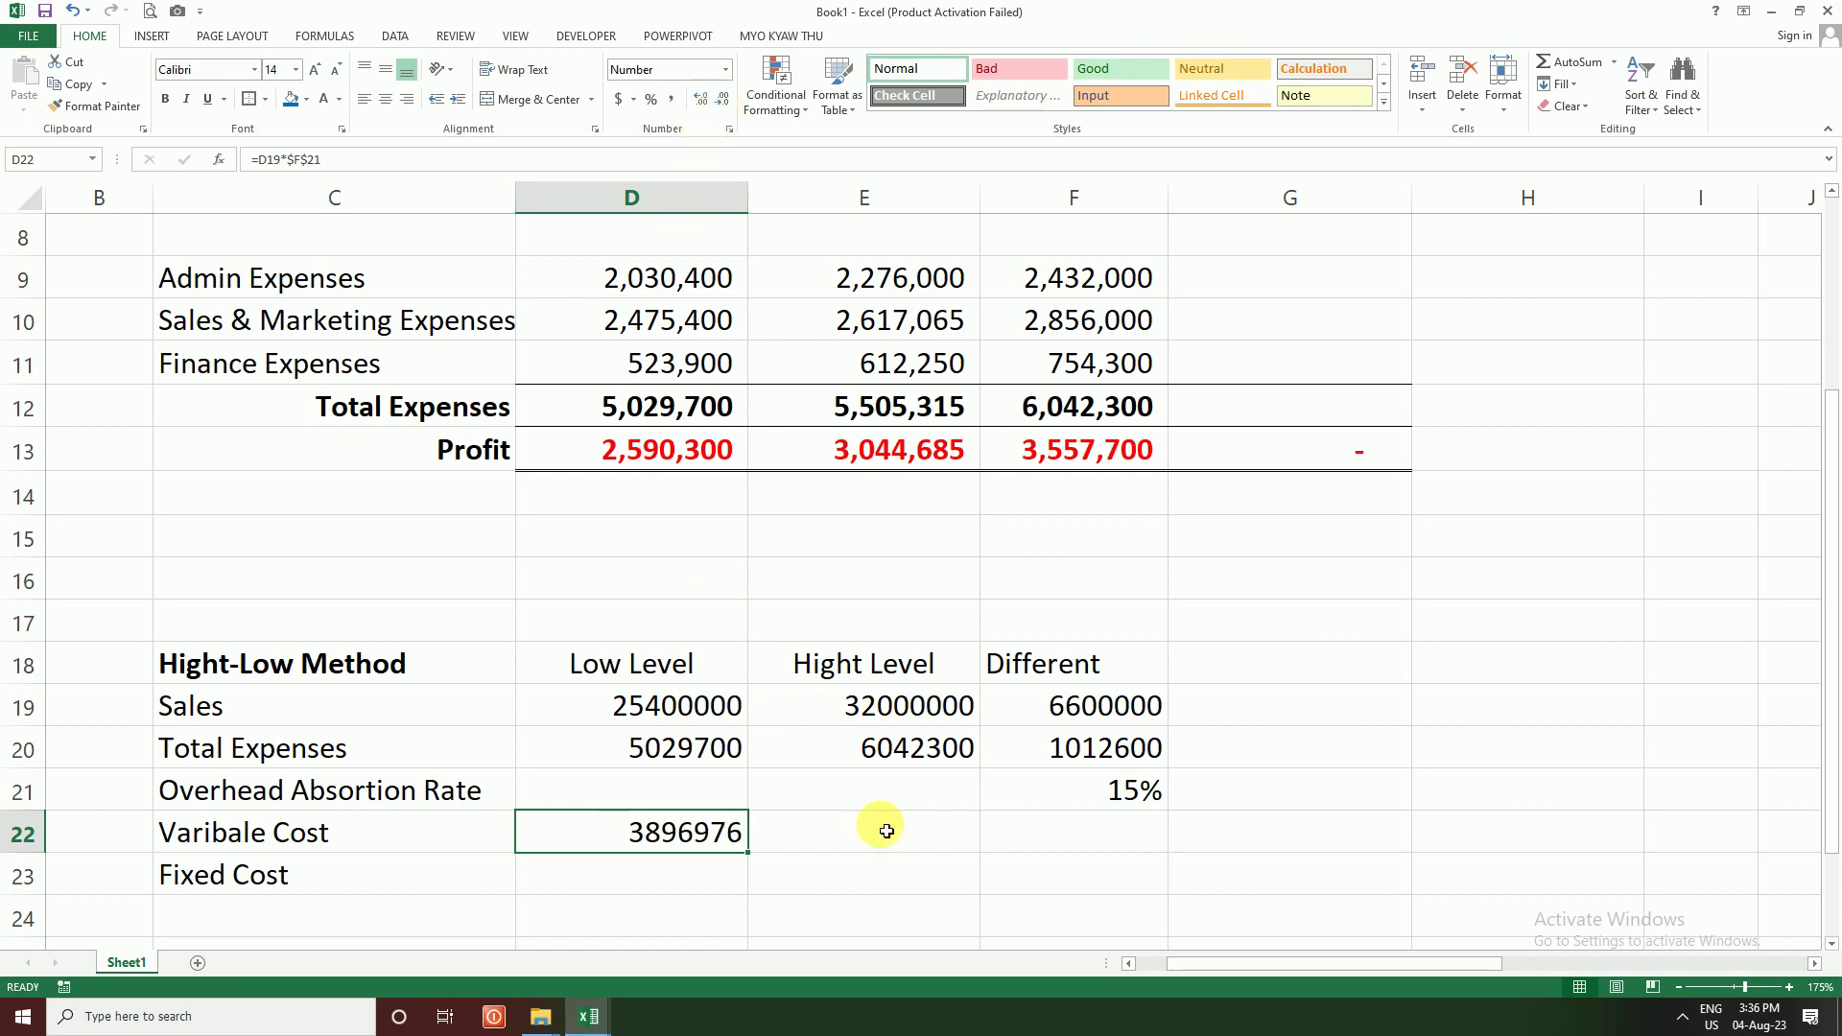
Step: Fill the variable cost formula right into E22, giving 4909576 for the Hight Level
click(926, 836)
key(ctrl+r)
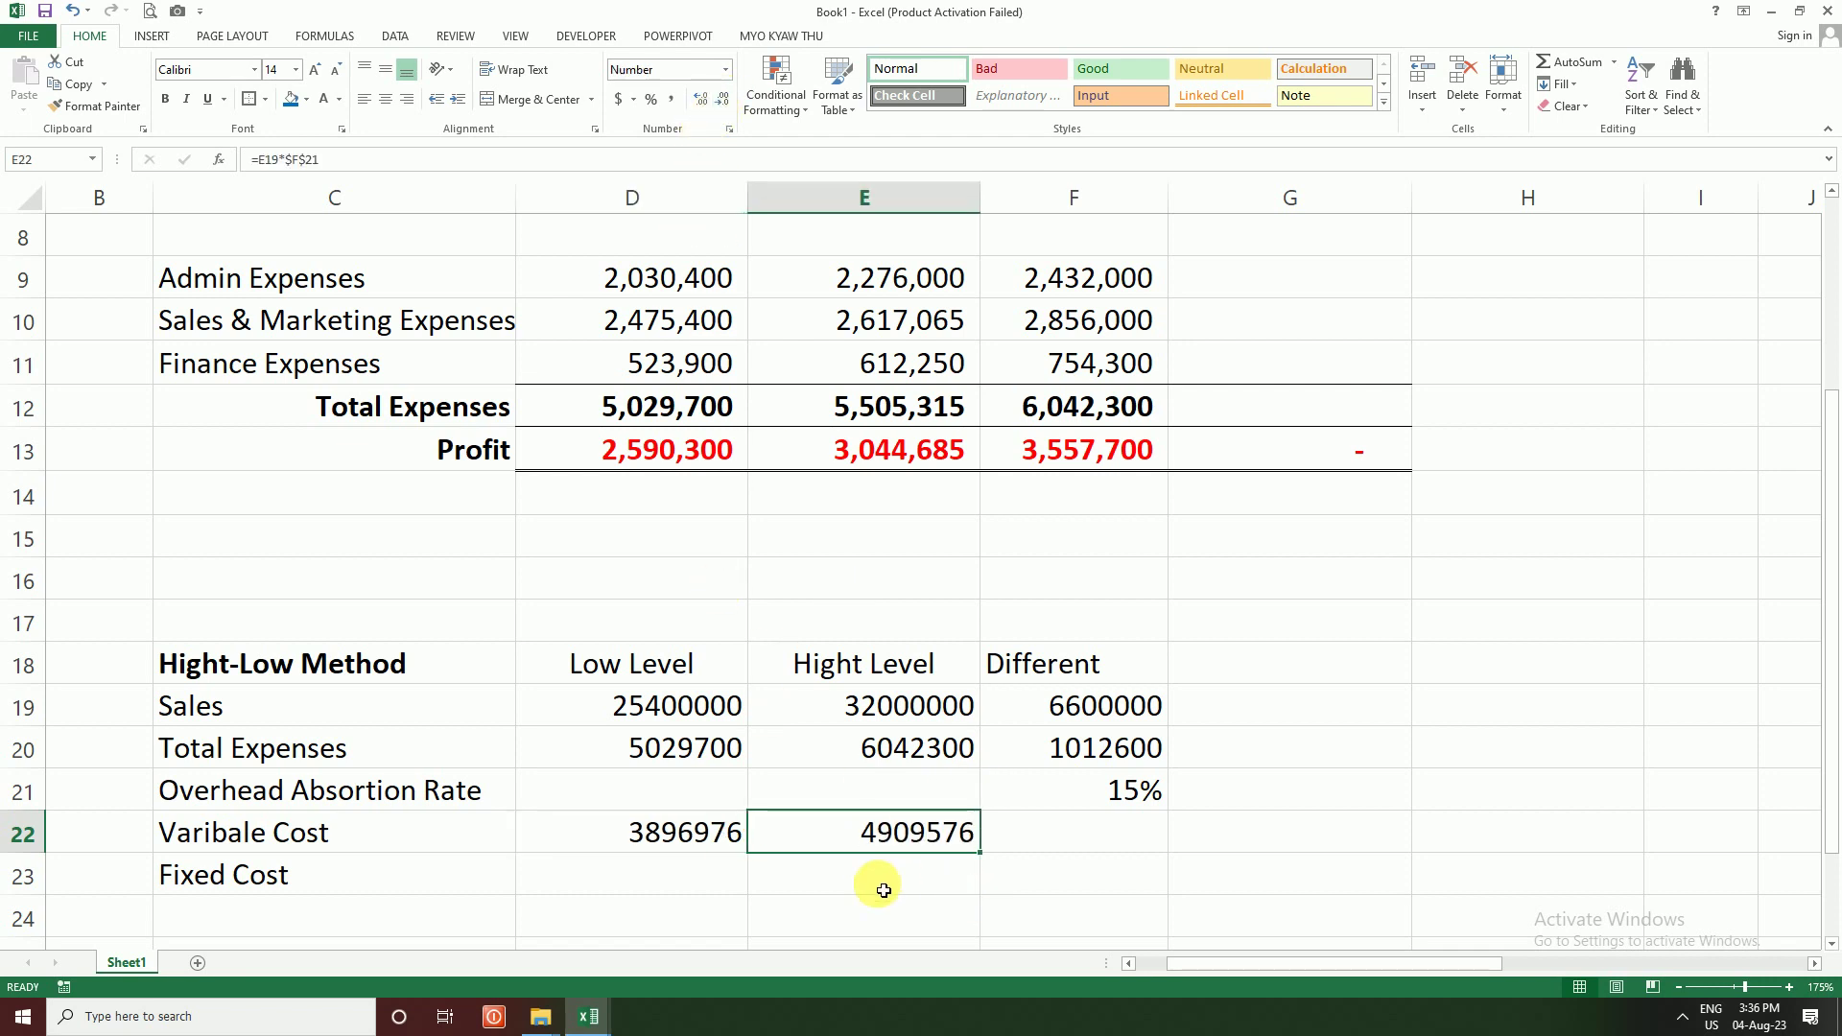
click(691, 834)
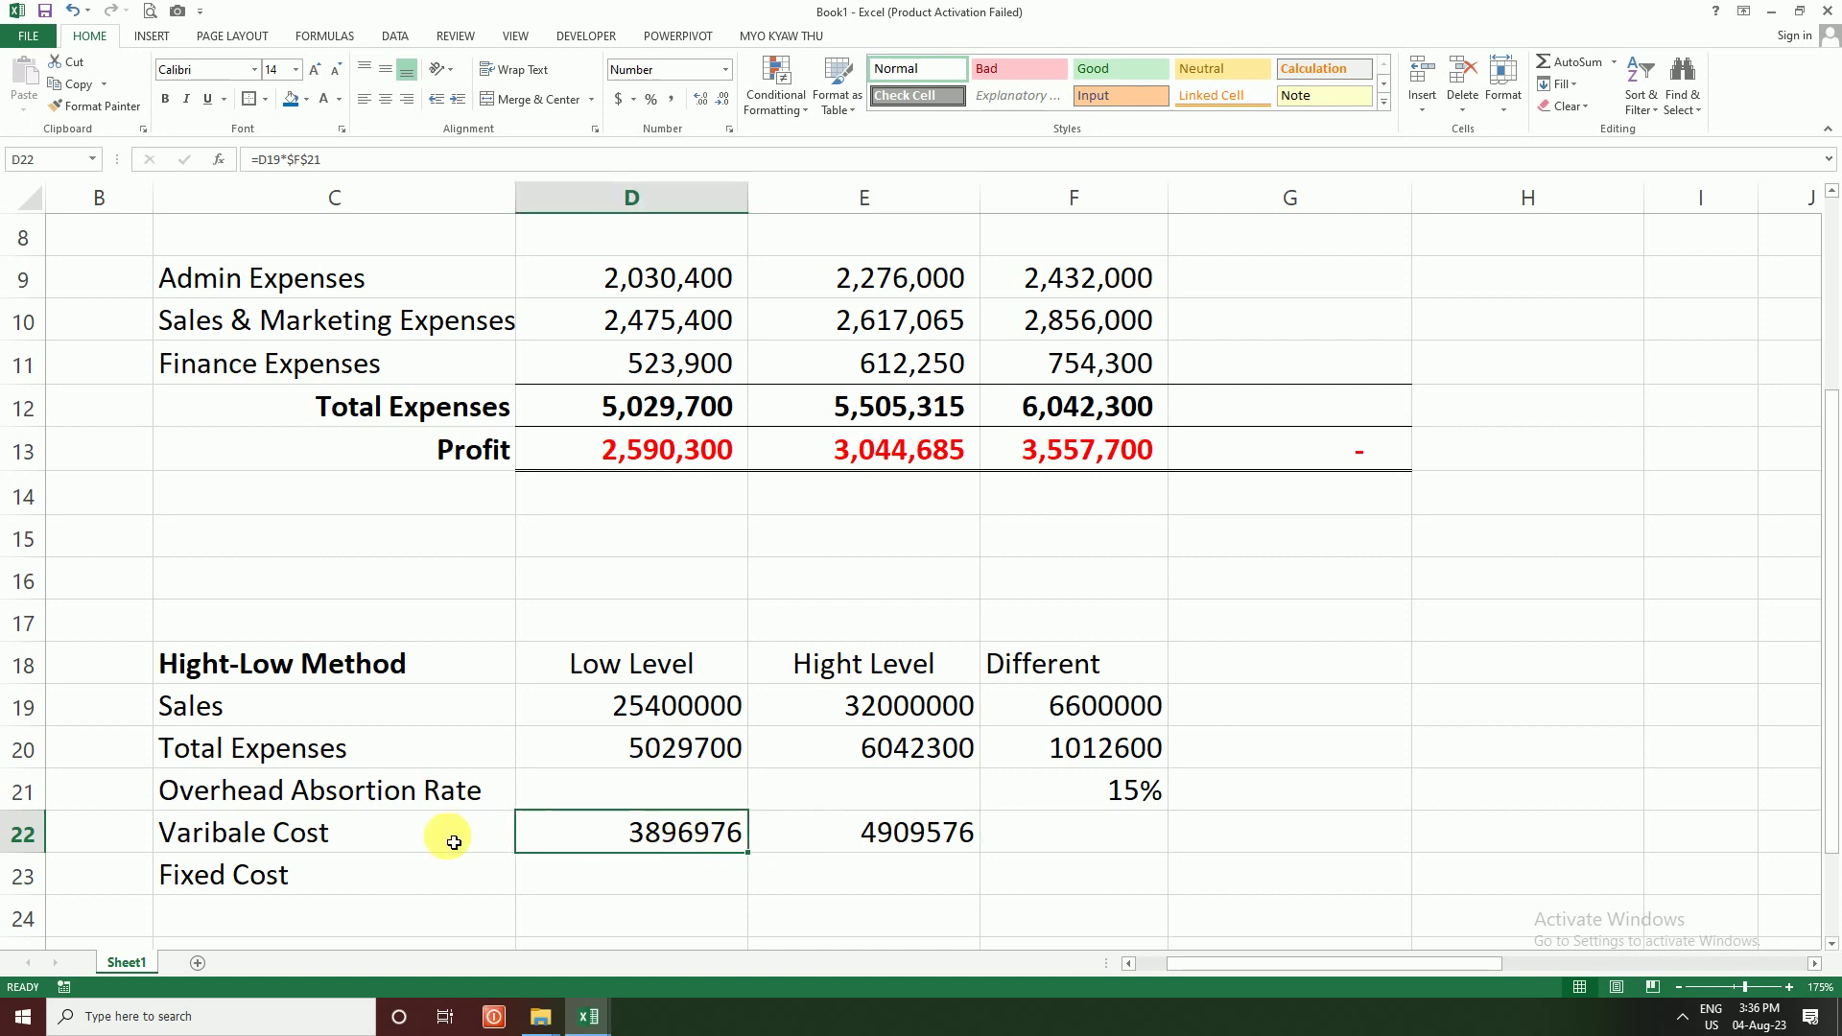
drag(452, 837, 875, 835)
click(875, 832)
click(875, 748)
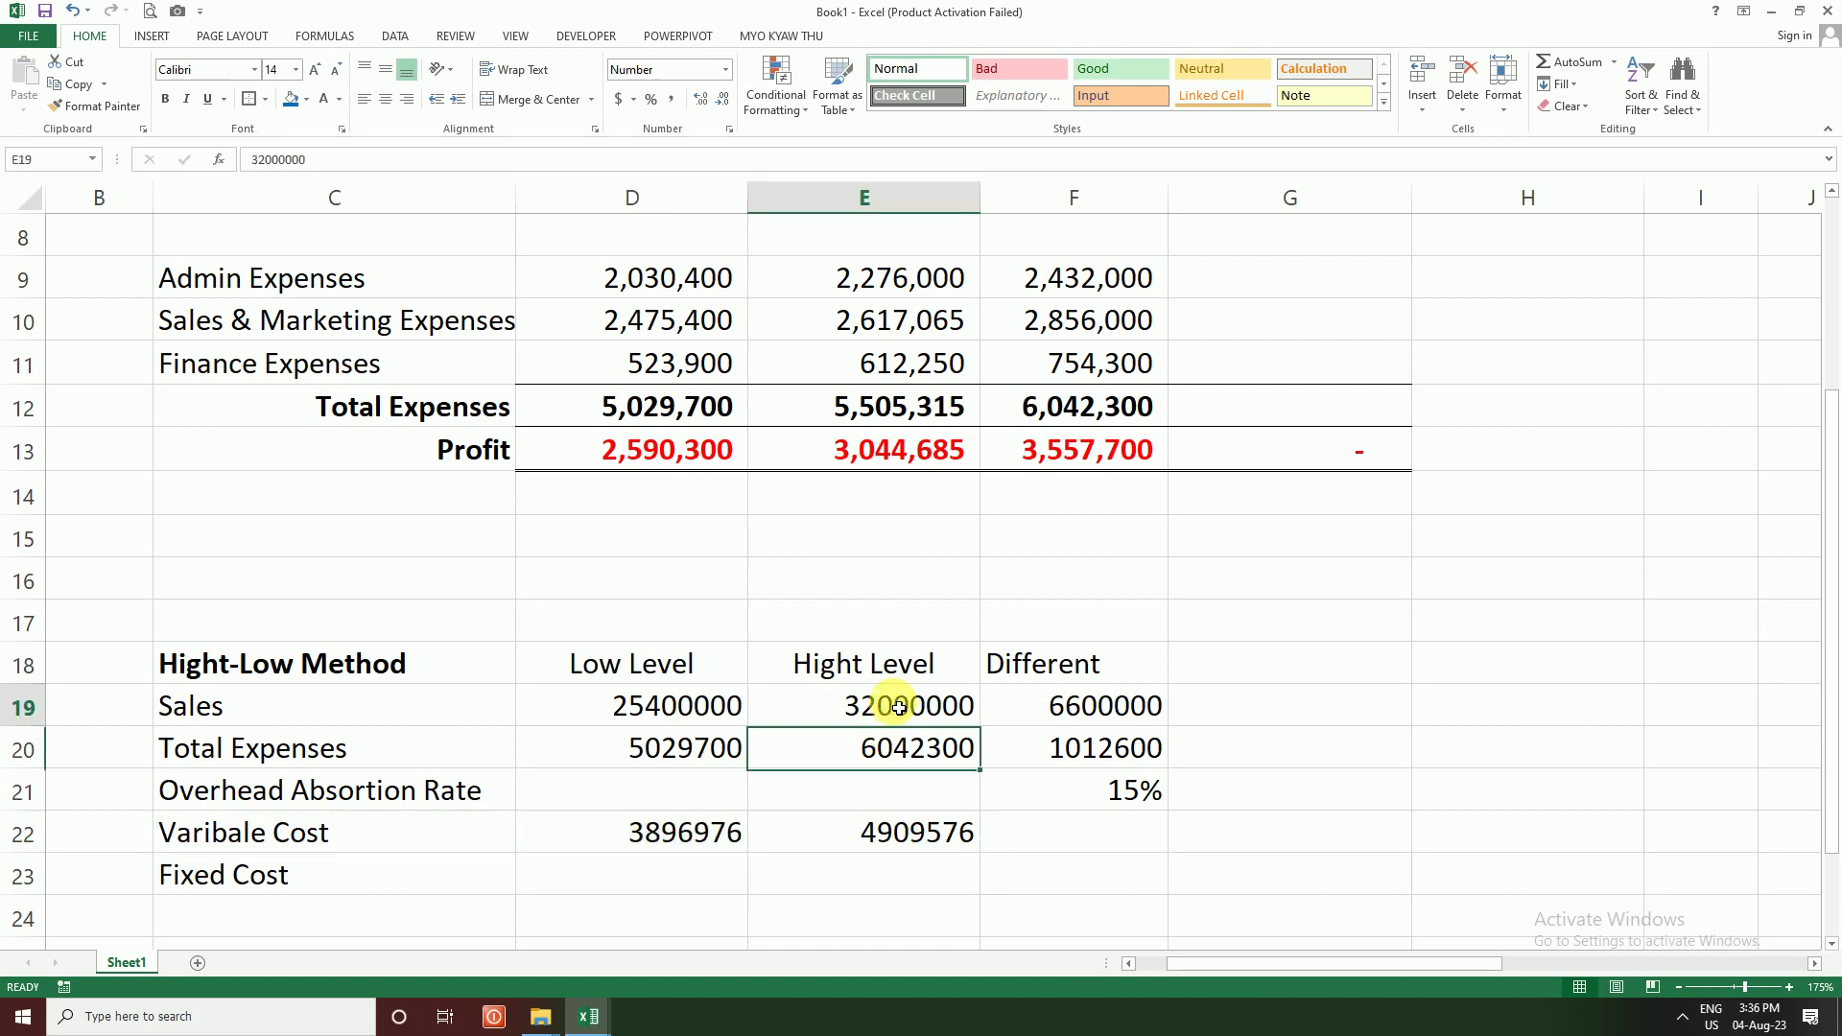
click(712, 707)
click(933, 707)
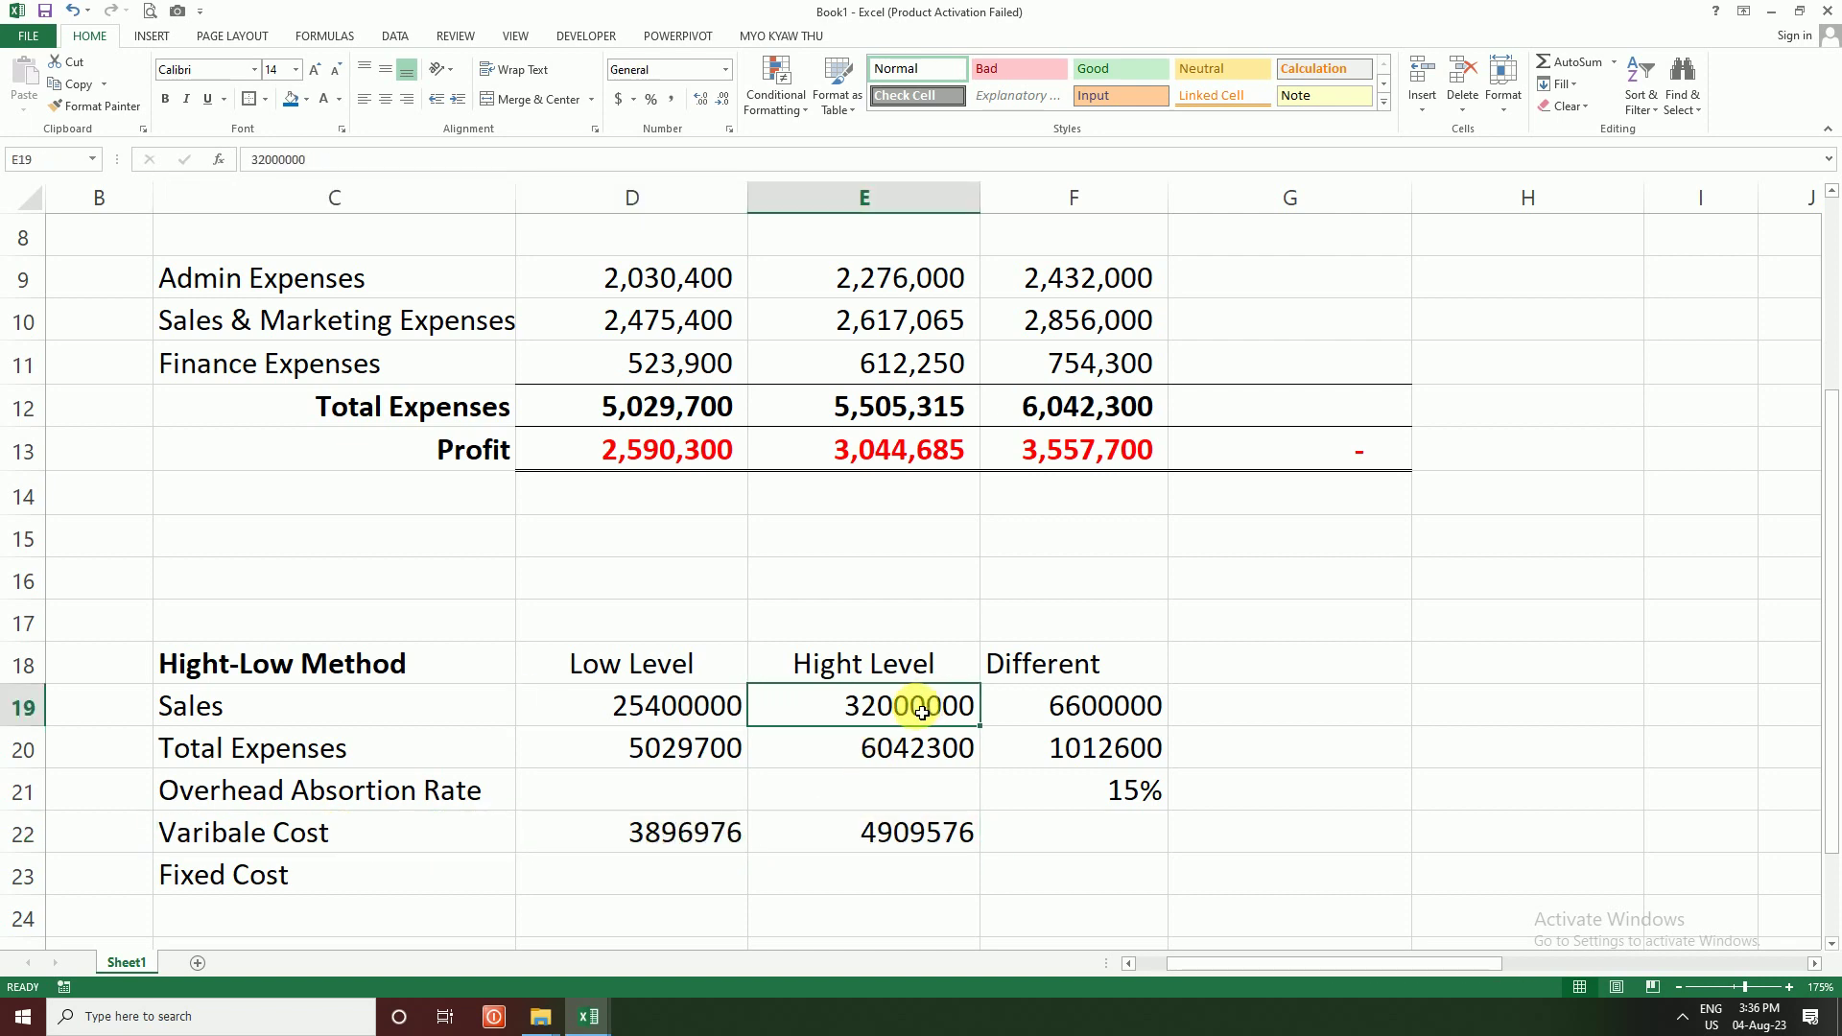
click(875, 837)
drag(709, 849, 953, 847)
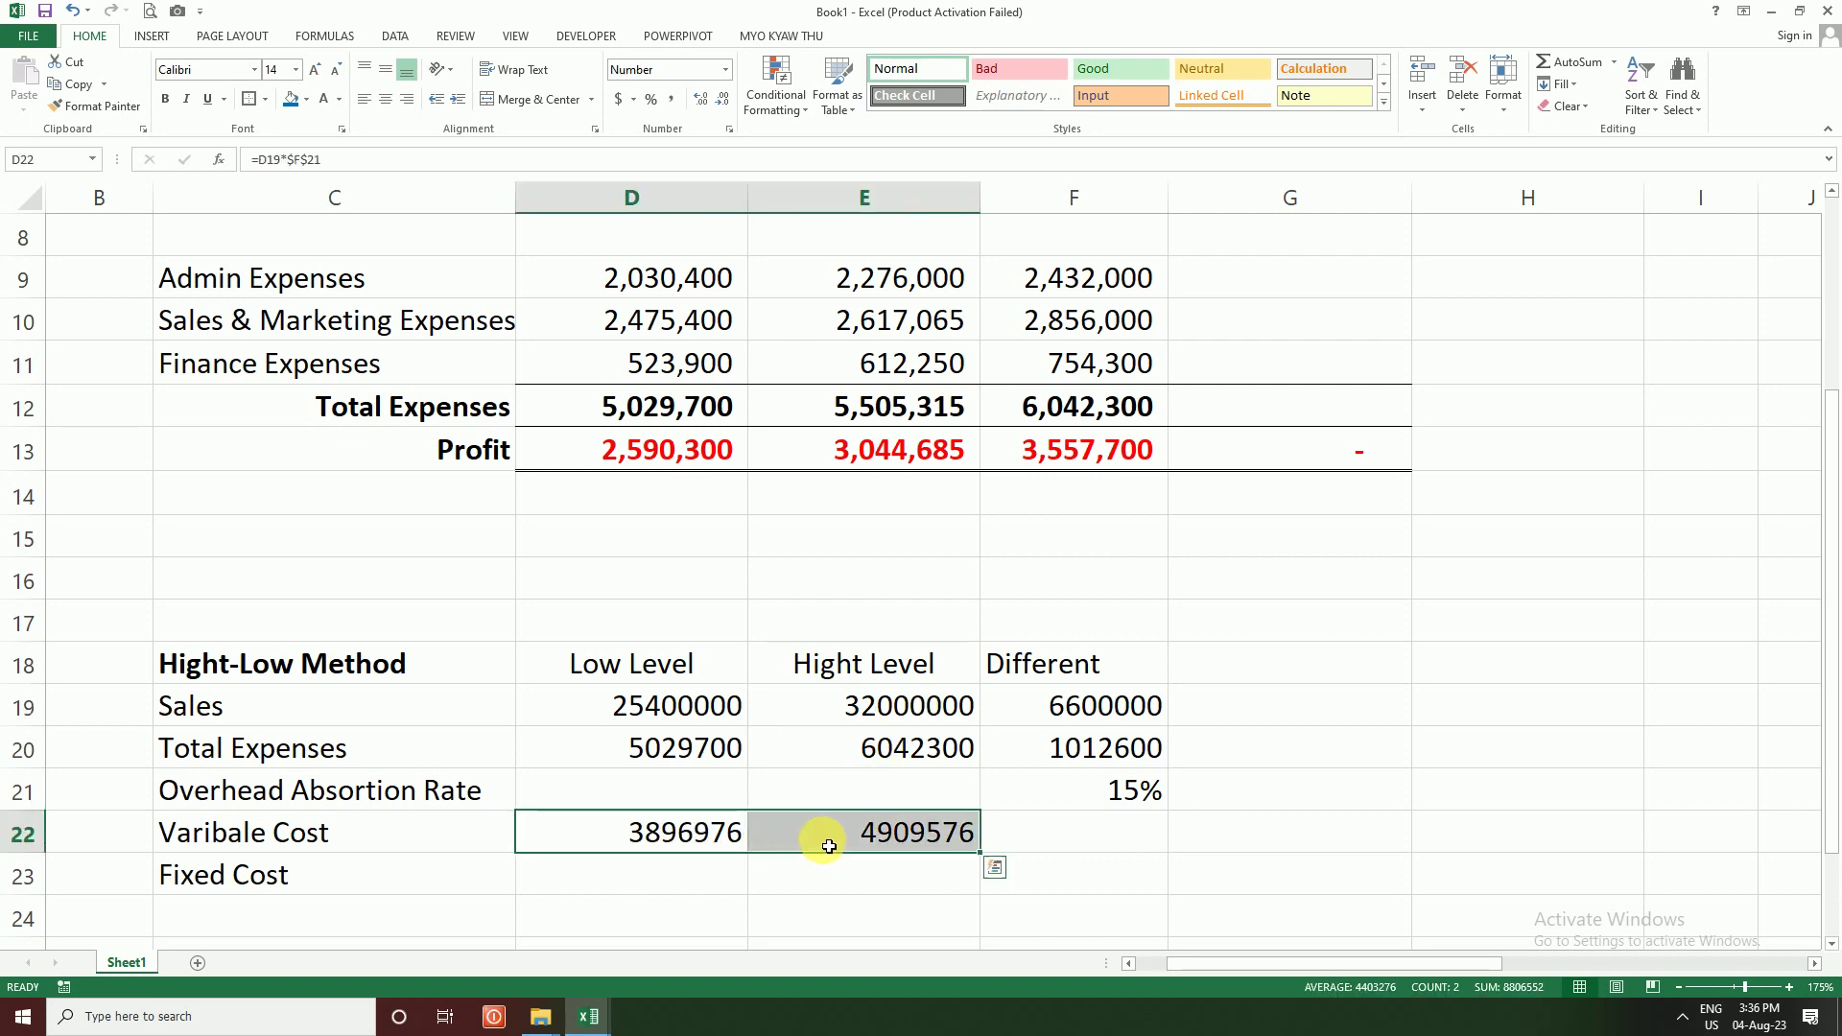
drag(383, 843, 854, 850)
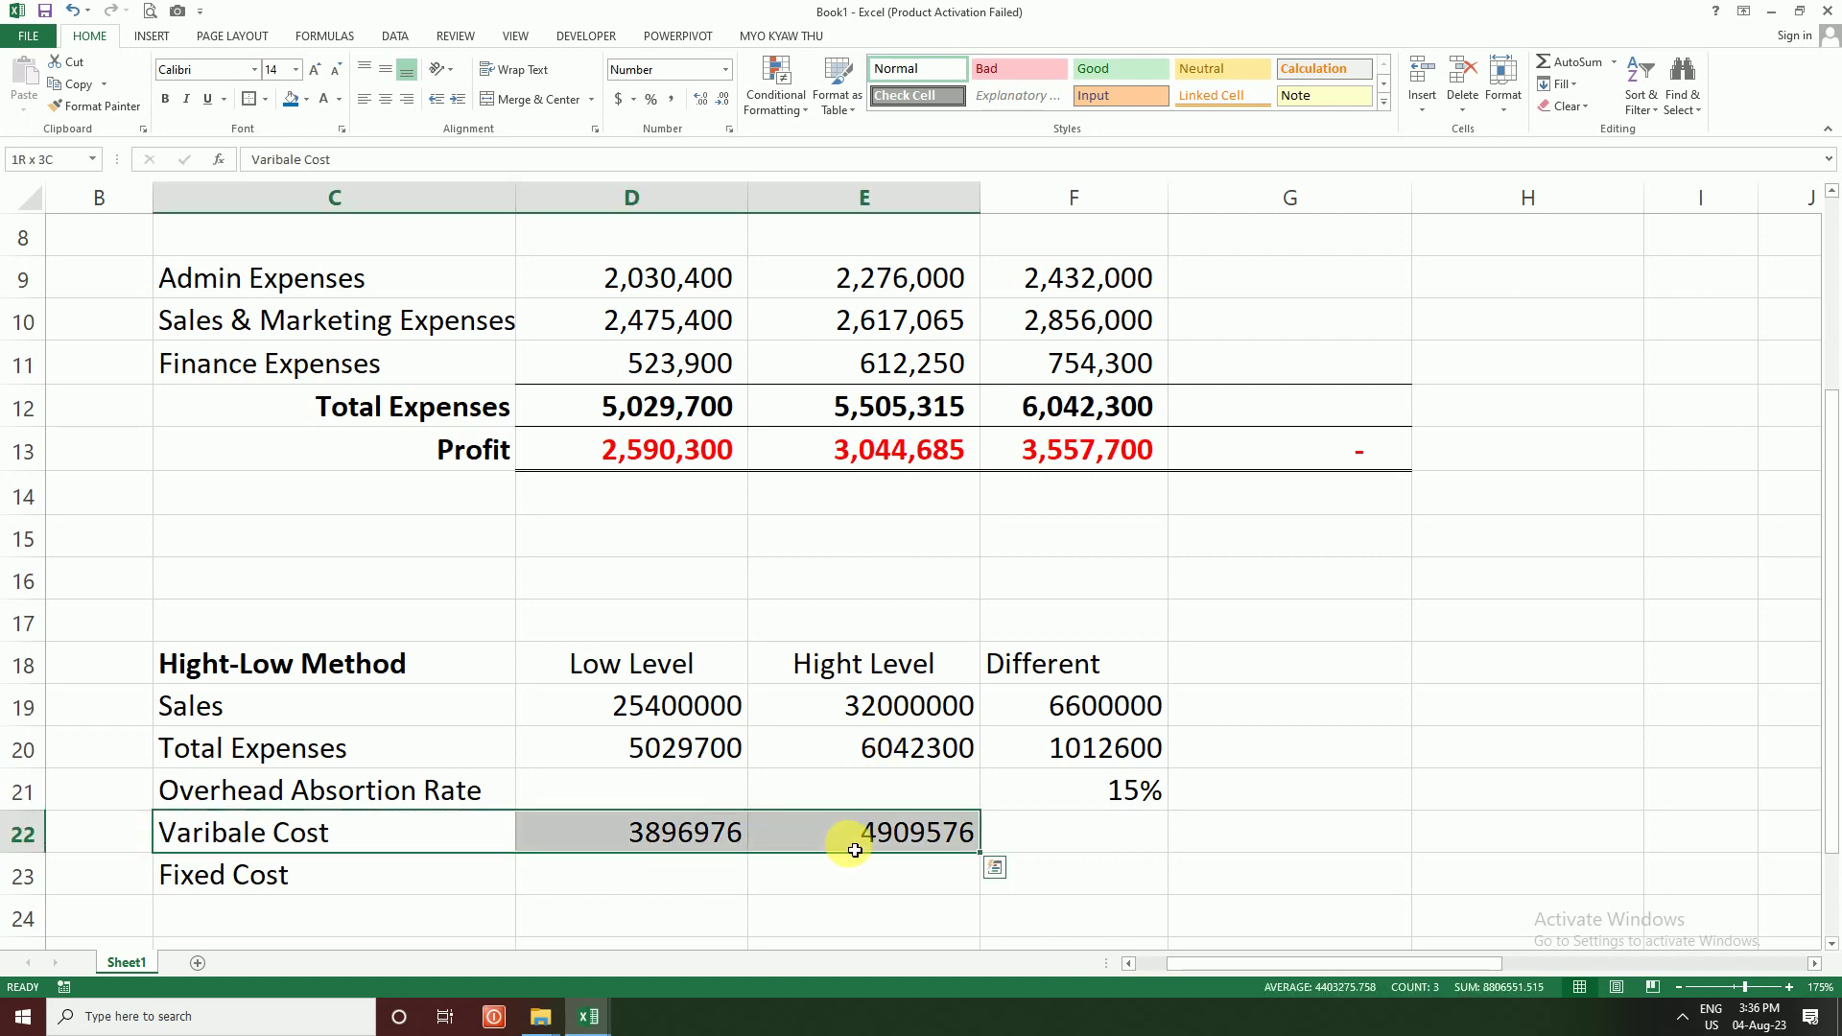
click(636, 883)
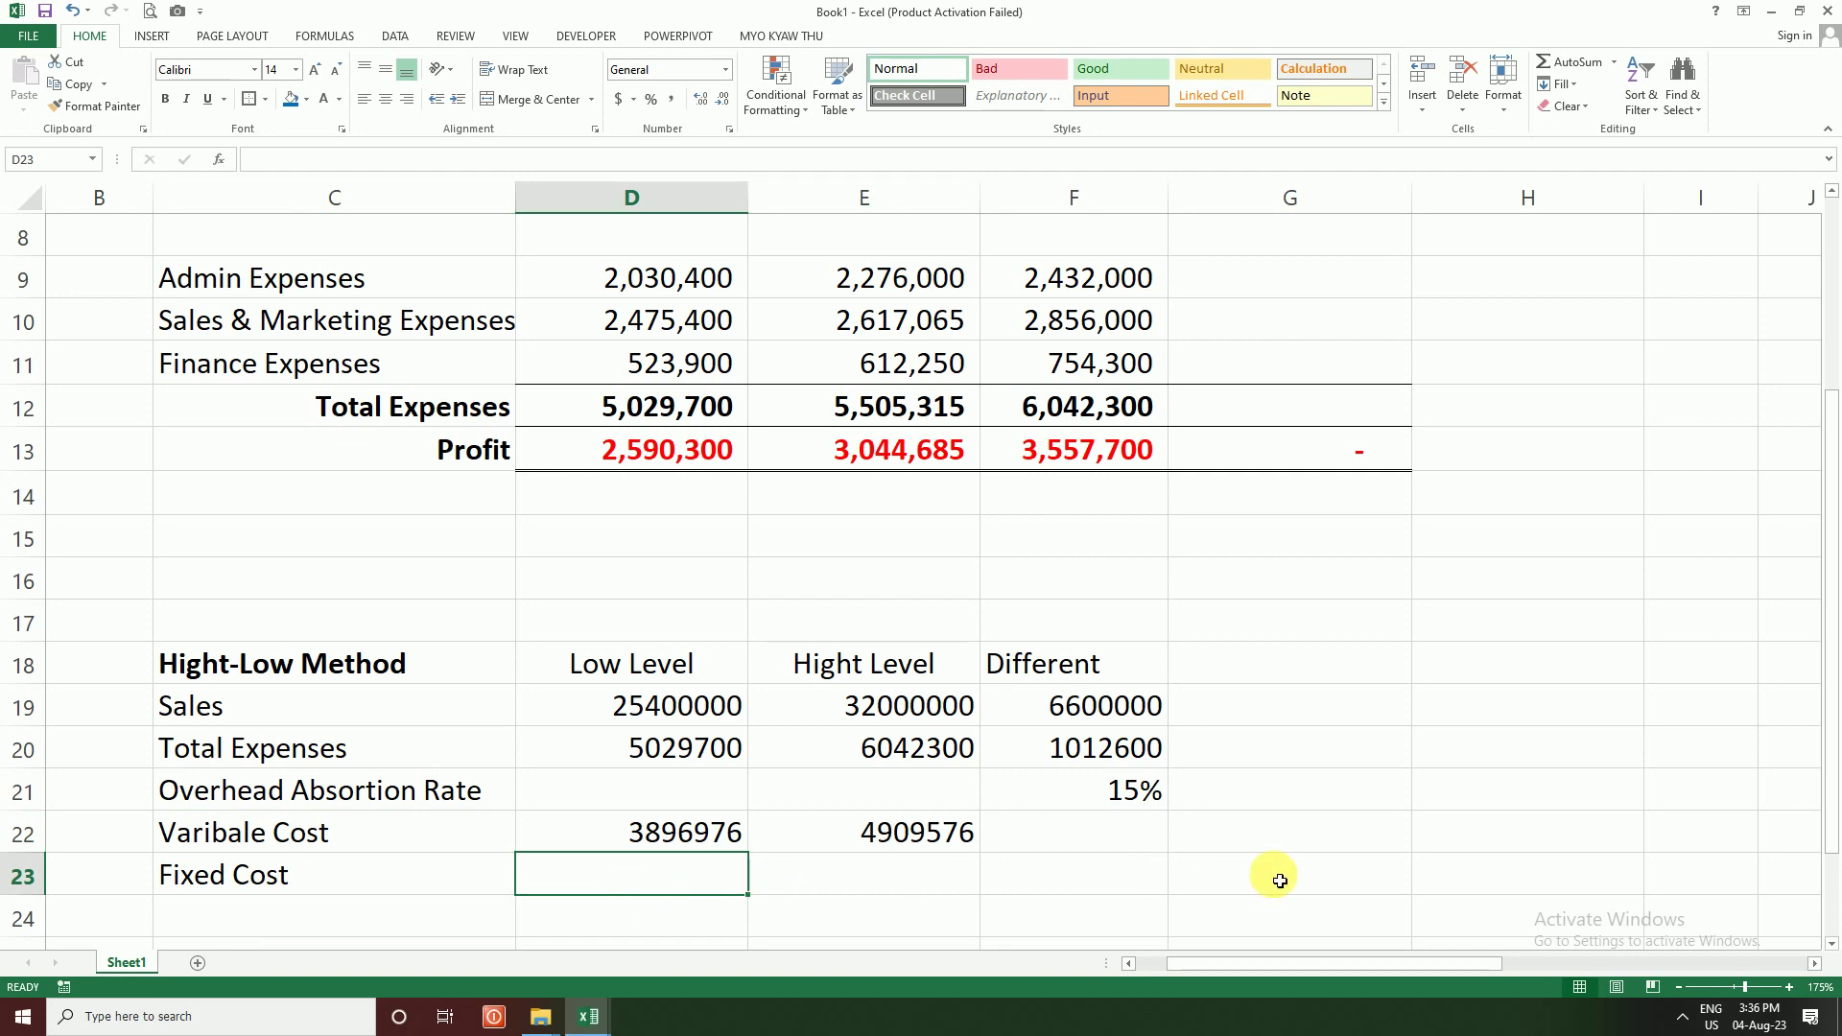
Step: Write 'Base Activity' in G22 and begin the 'Not Change' note in G23
click(1295, 844)
text(Base Activity)
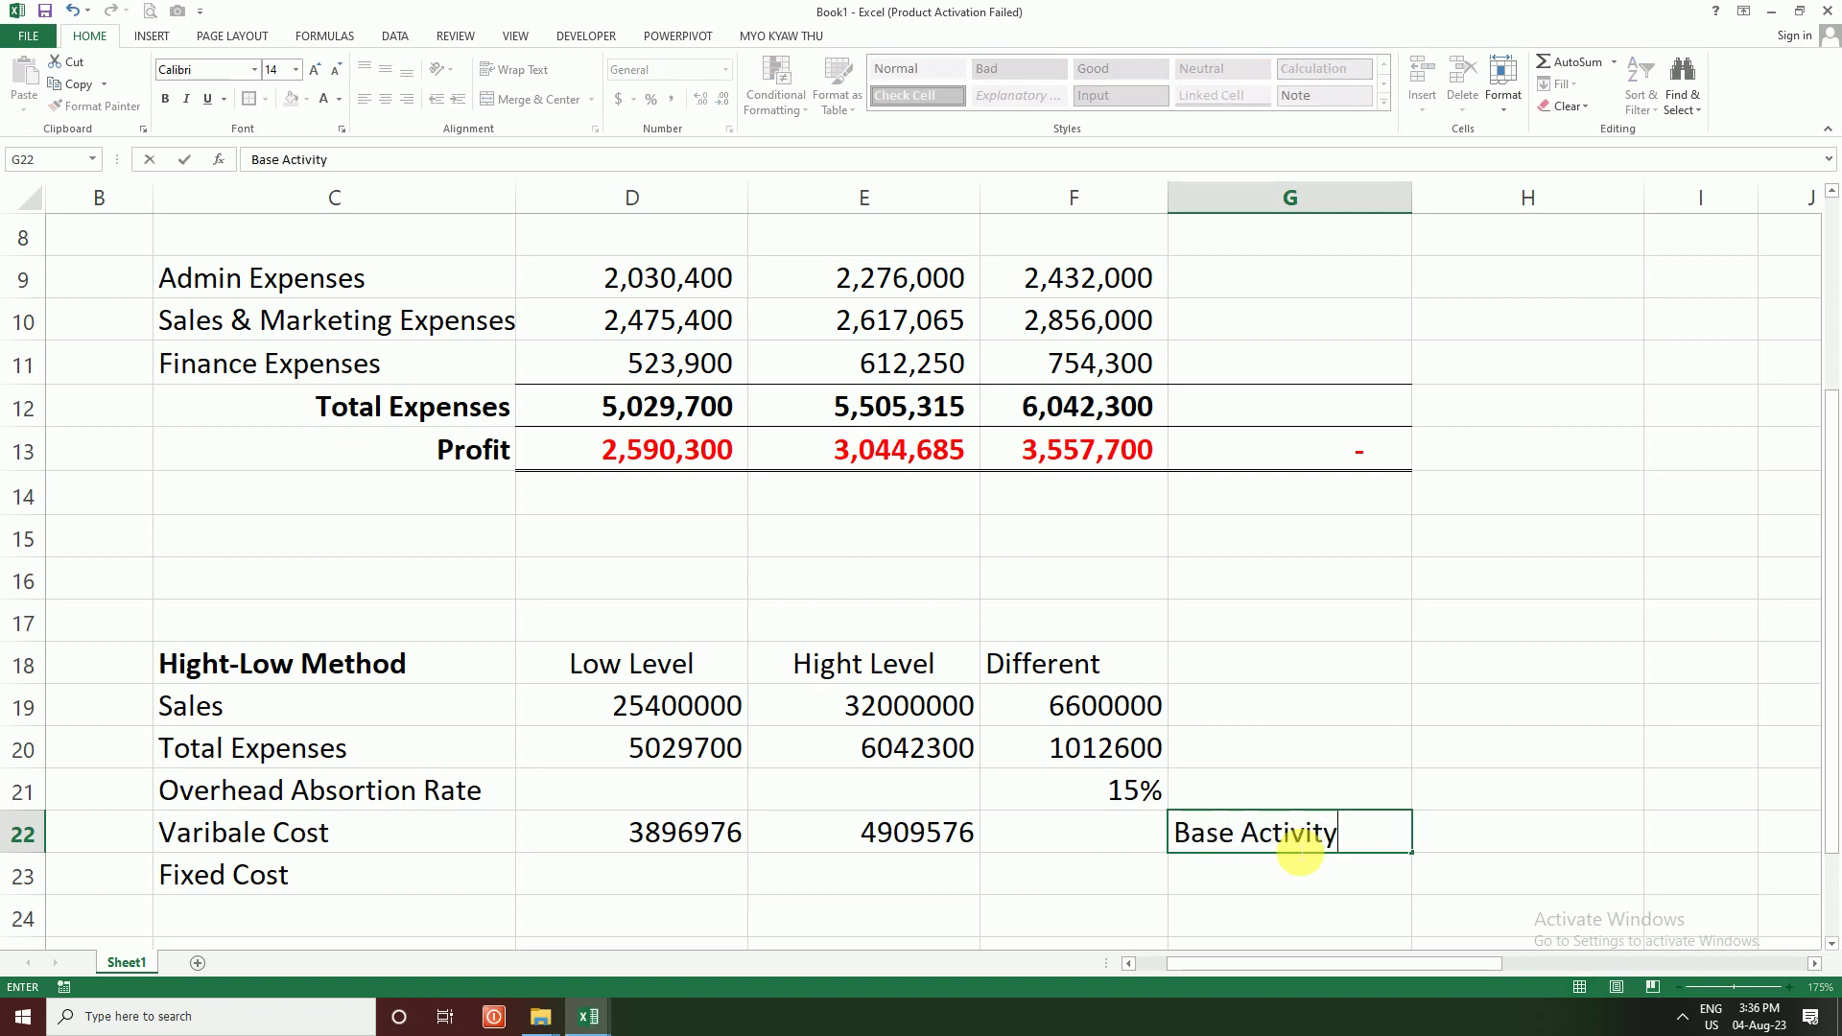
key(Return)
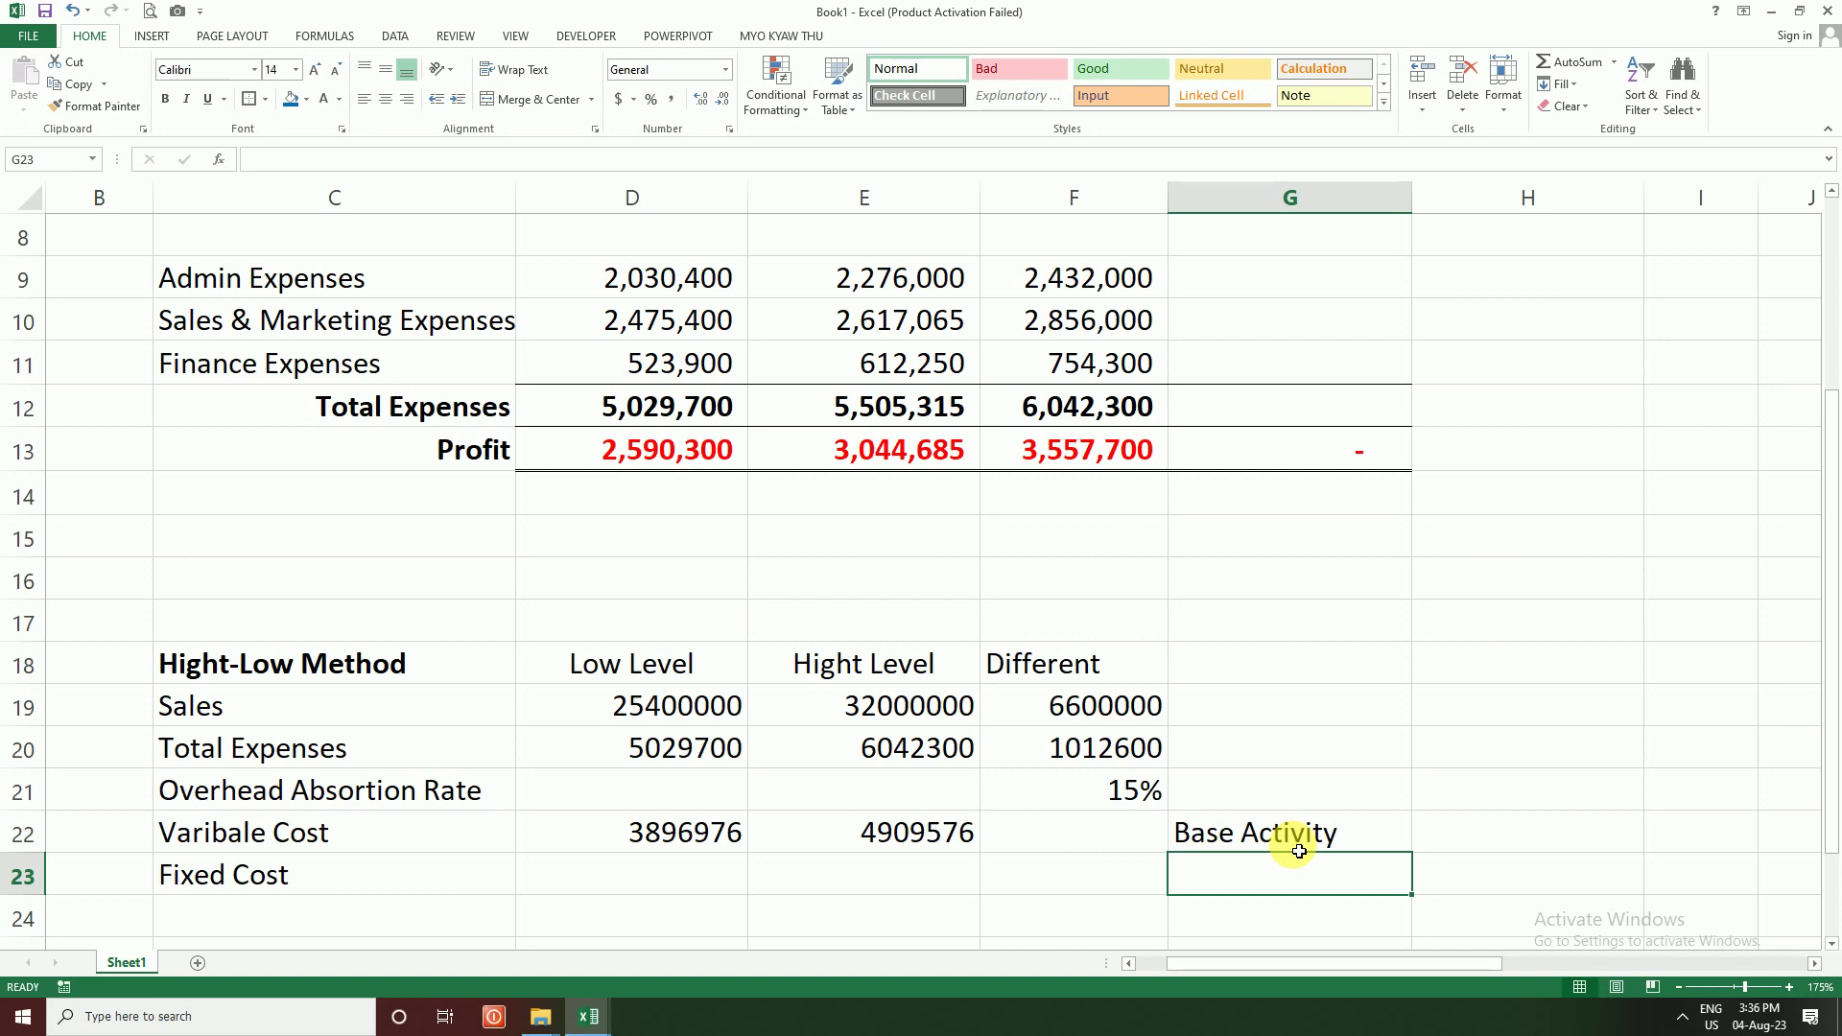
text(Not Change)
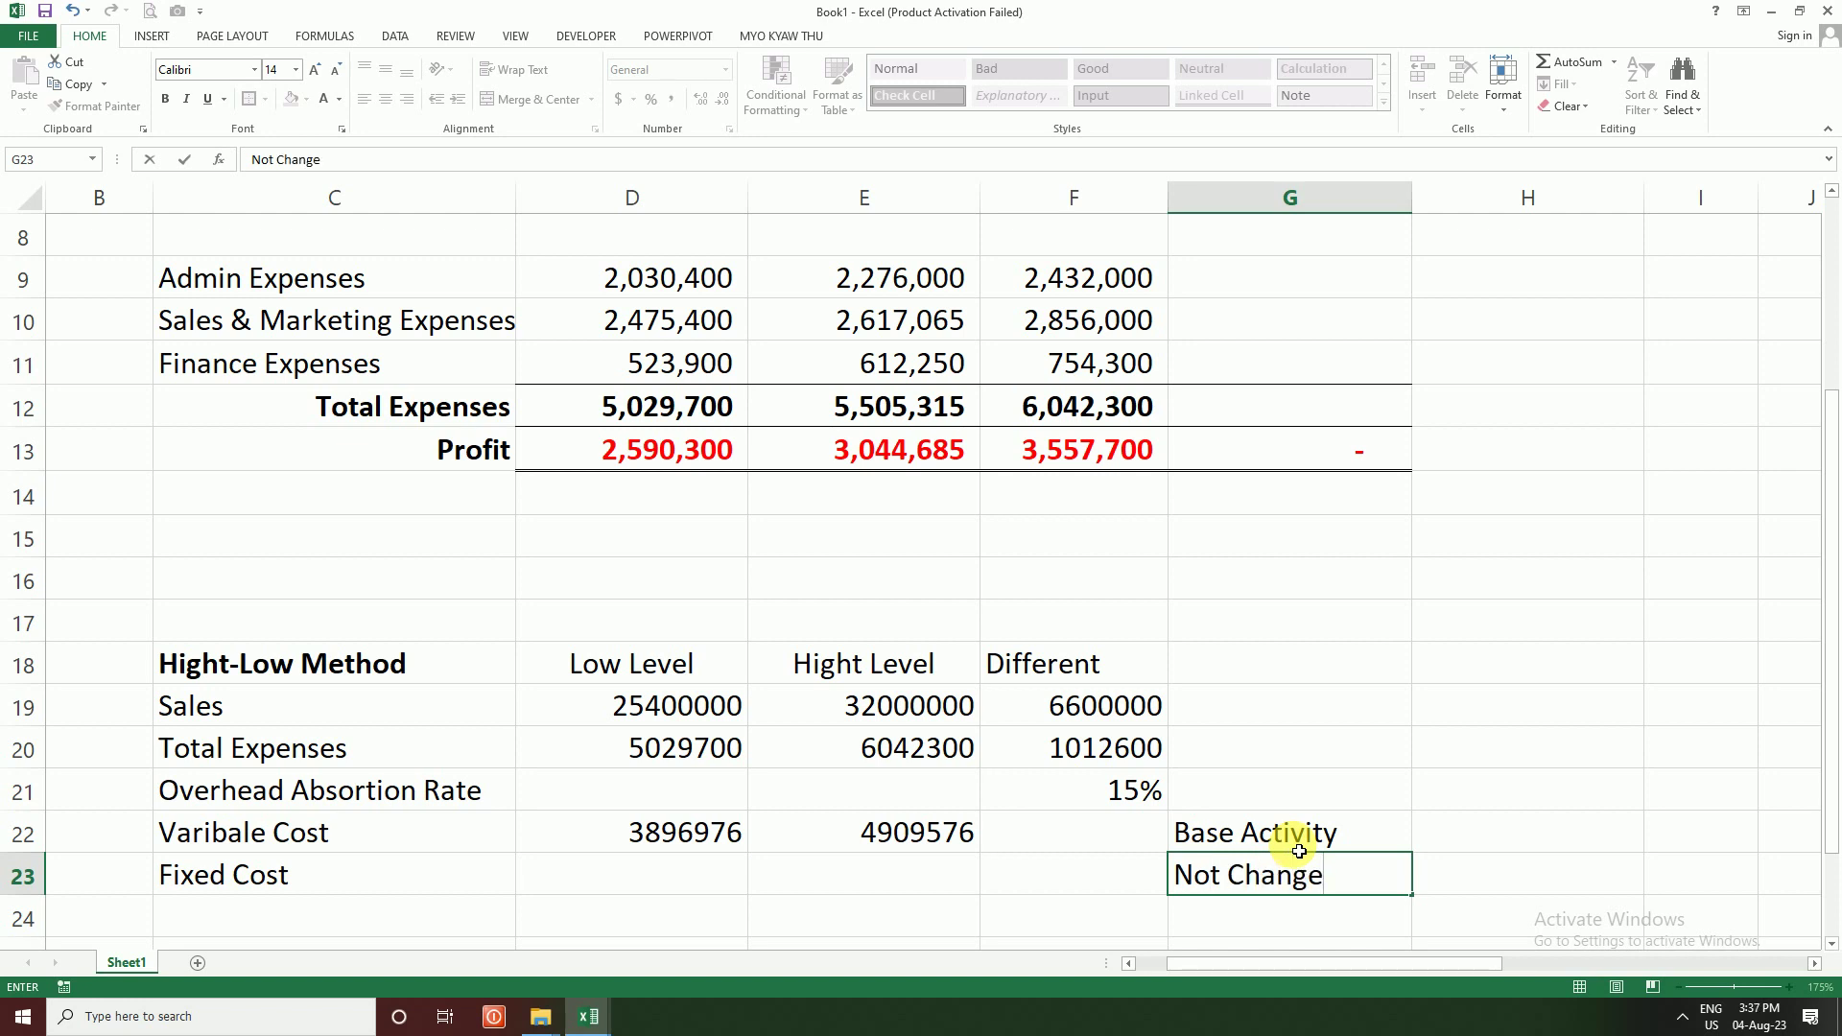
Step: Finish the Not Change note and give D23:E23 the Fixed Cost formula =D20-D22, showing 1132724
key(Return)
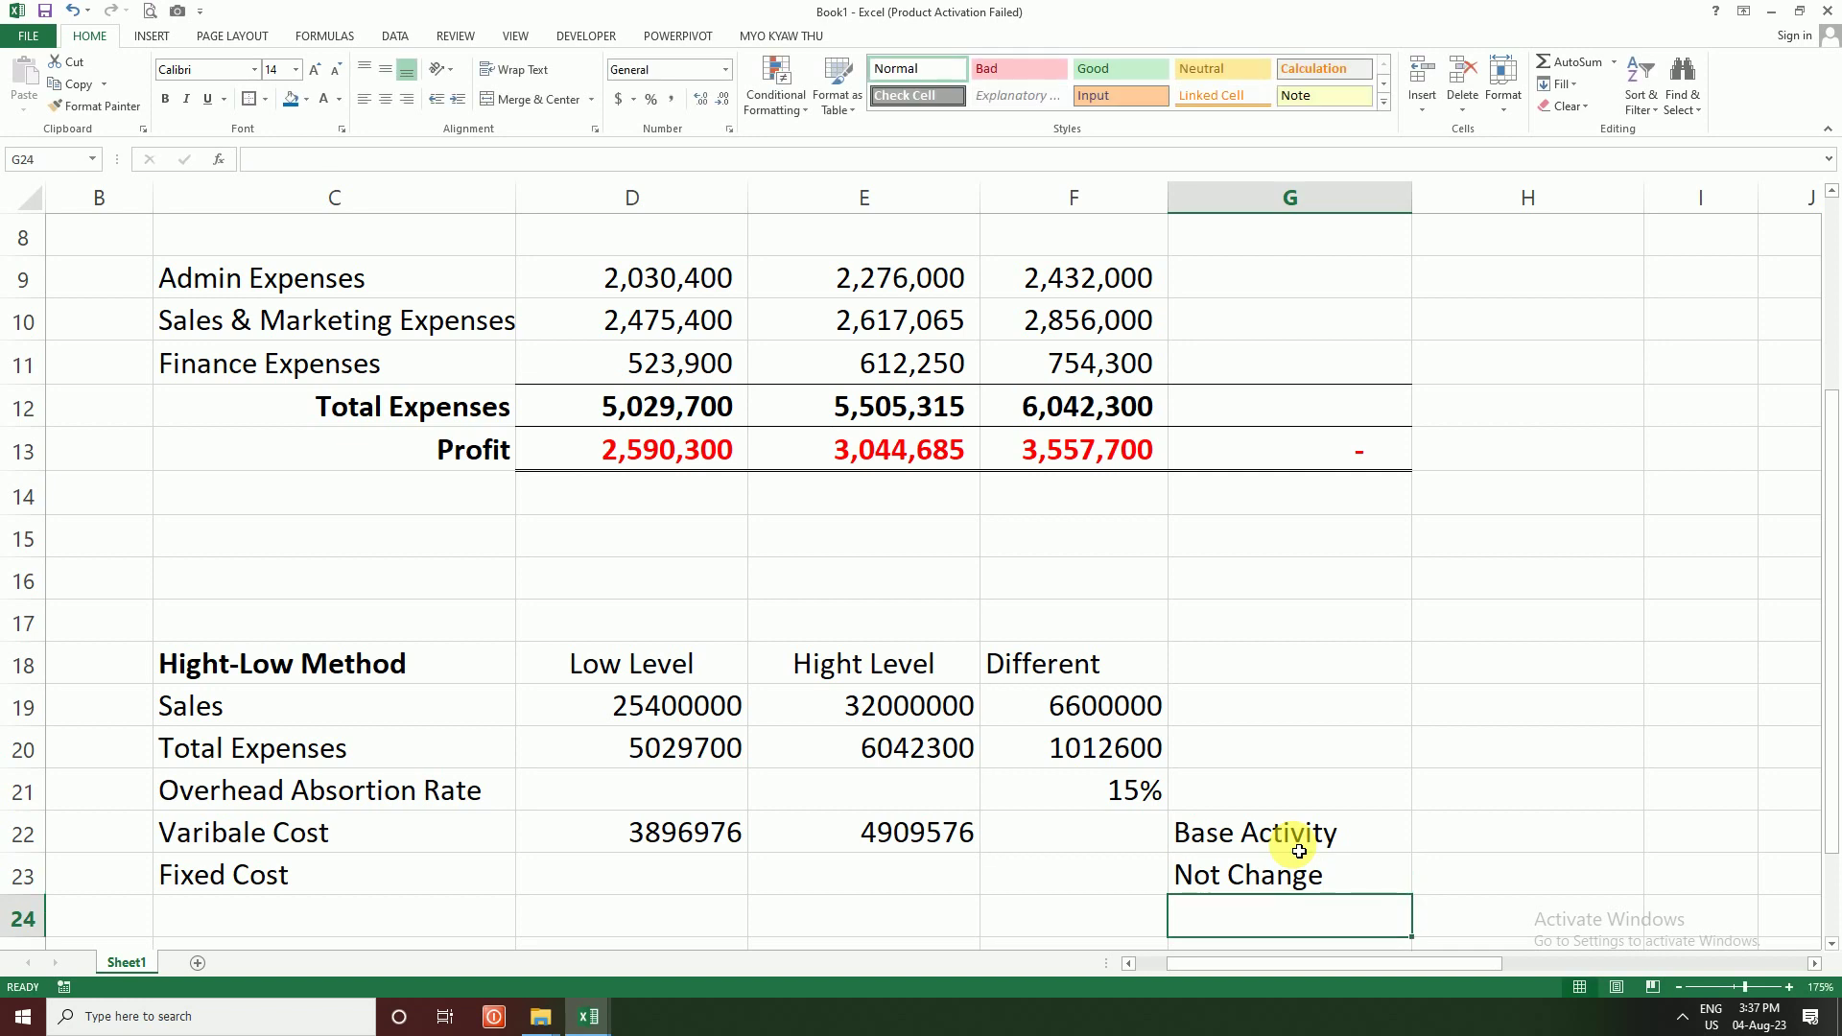
key(Left)
key(Left)
key(Left)
key(Up)
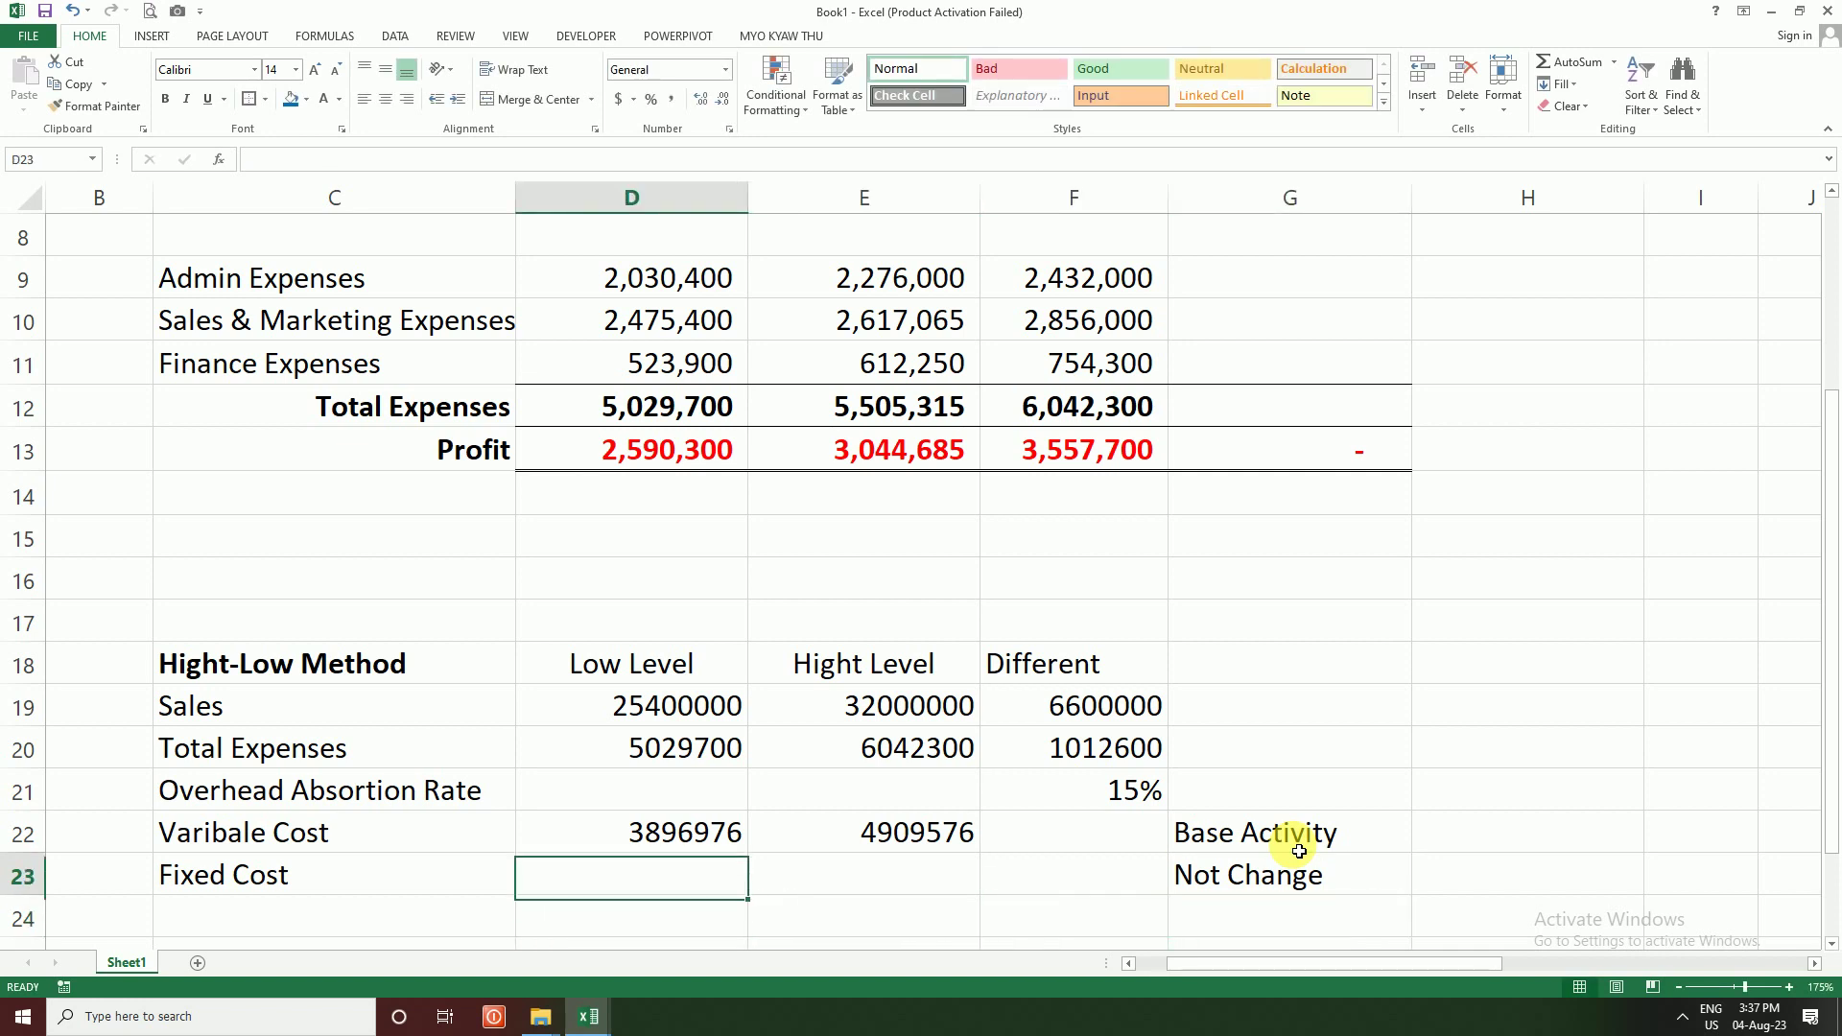
text(=)
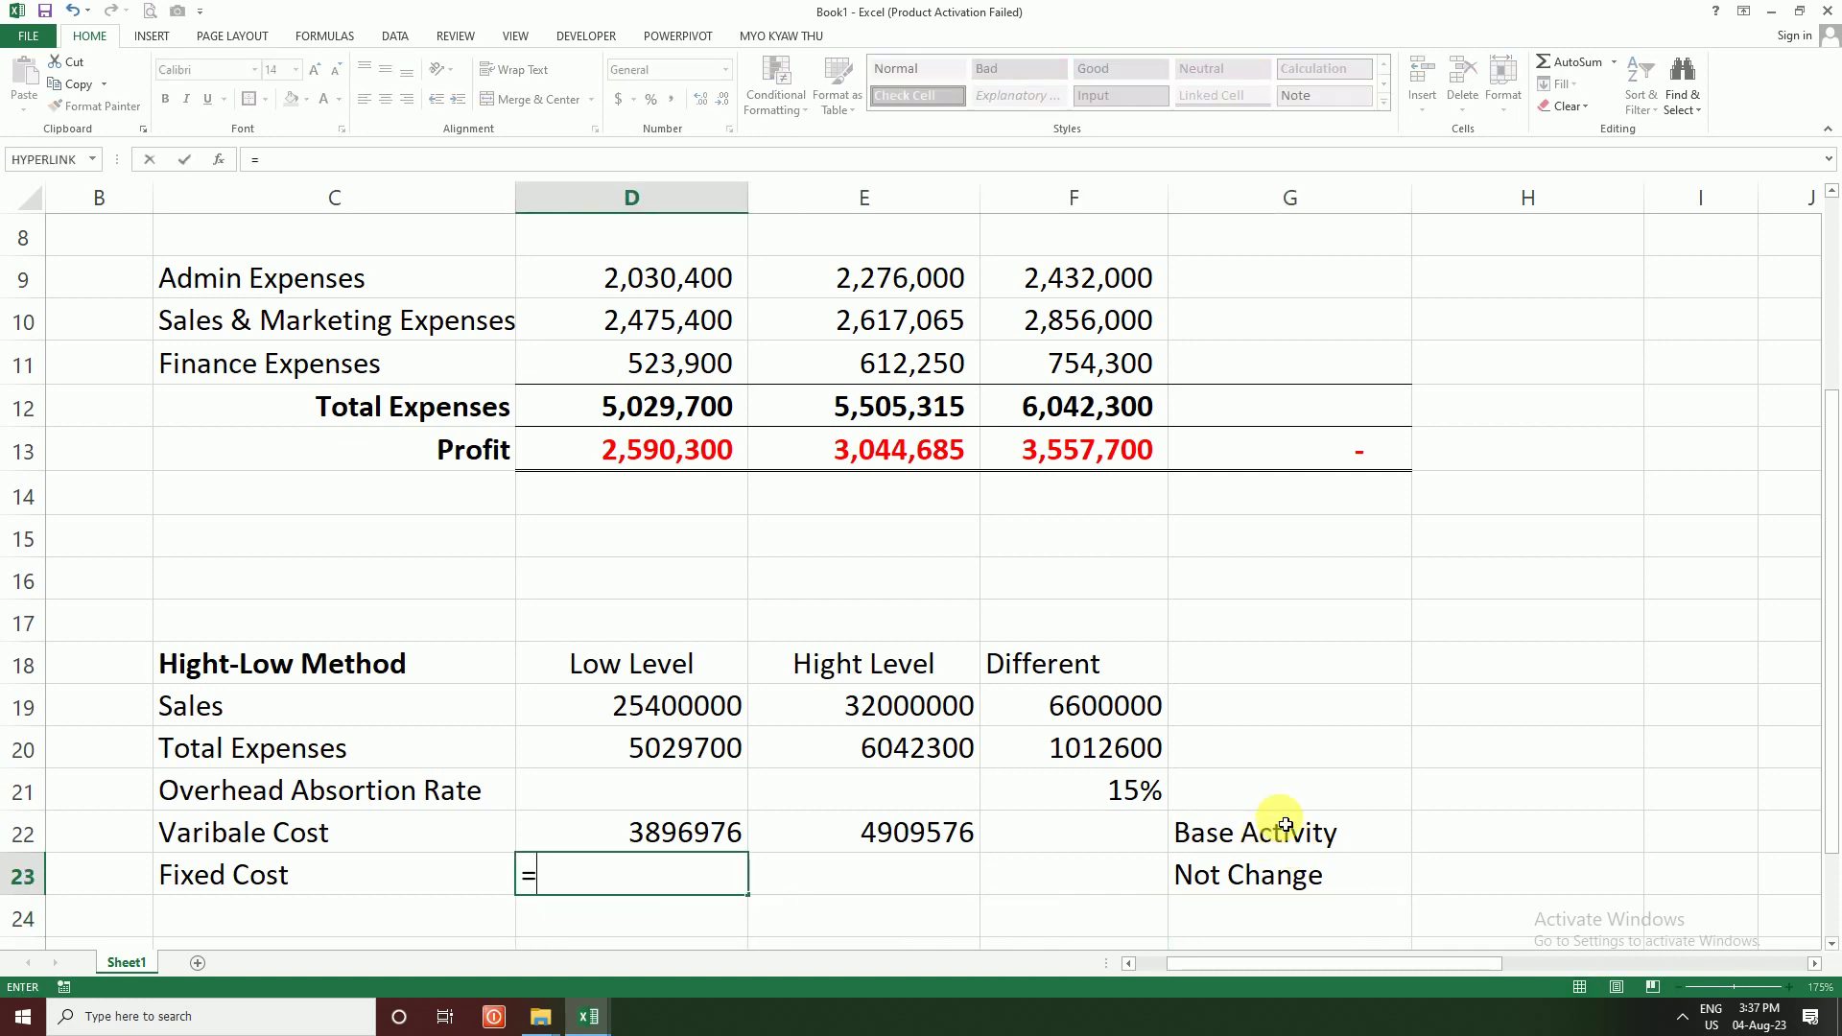
click(691, 752)
text(-)
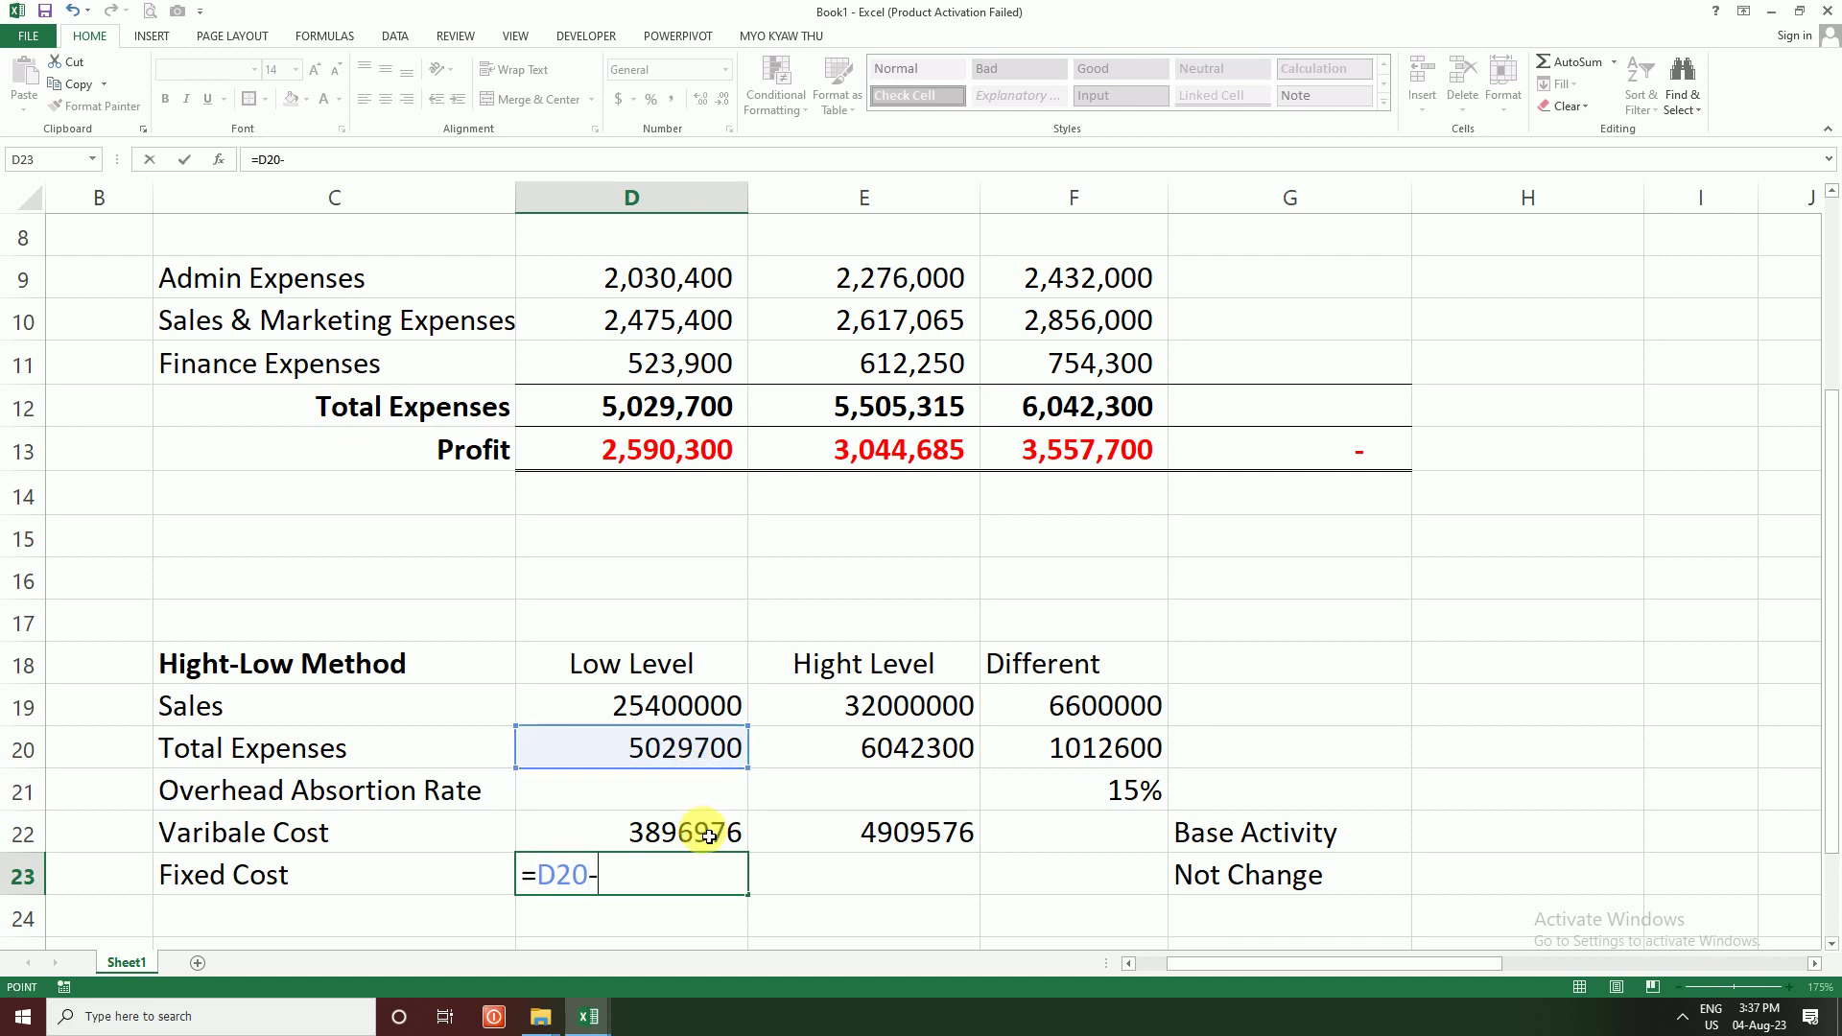
click(703, 827)
key(Return)
click(791, 879)
key(ctrl+r)
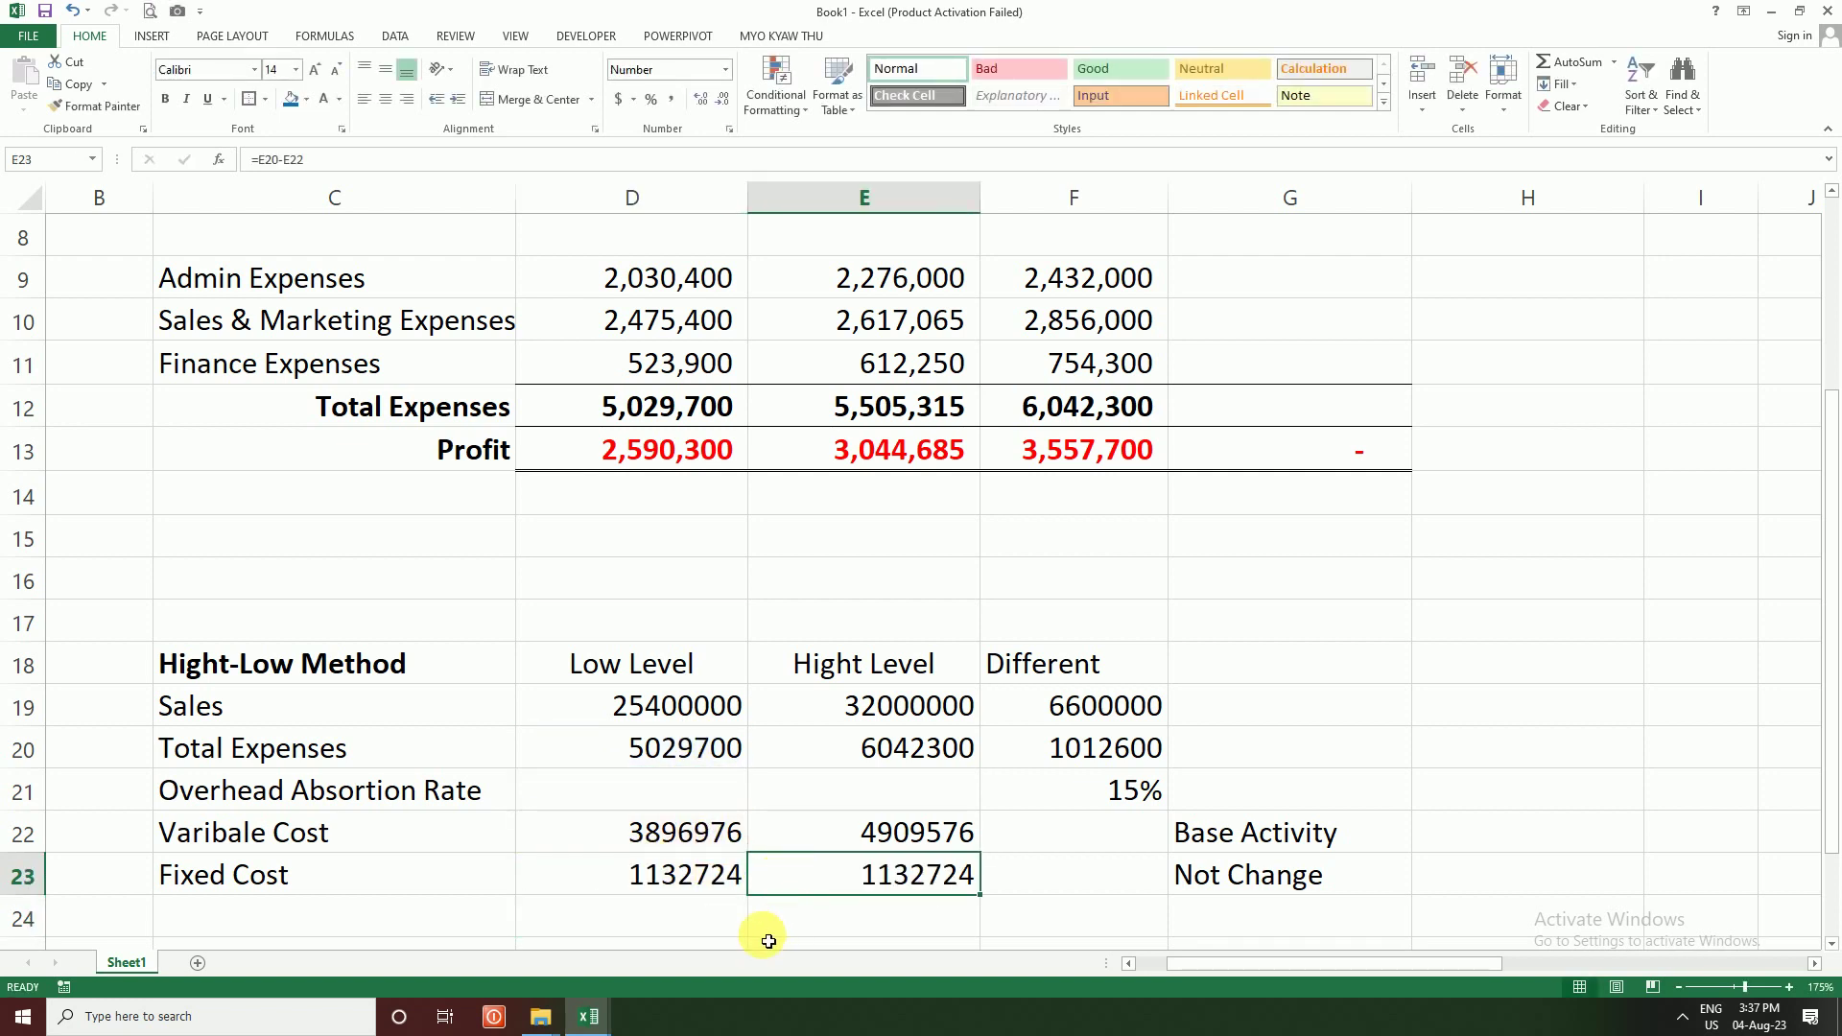
drag(678, 880, 861, 888)
Step: Reword the G22 note to 'Base on Activity'
click(851, 705)
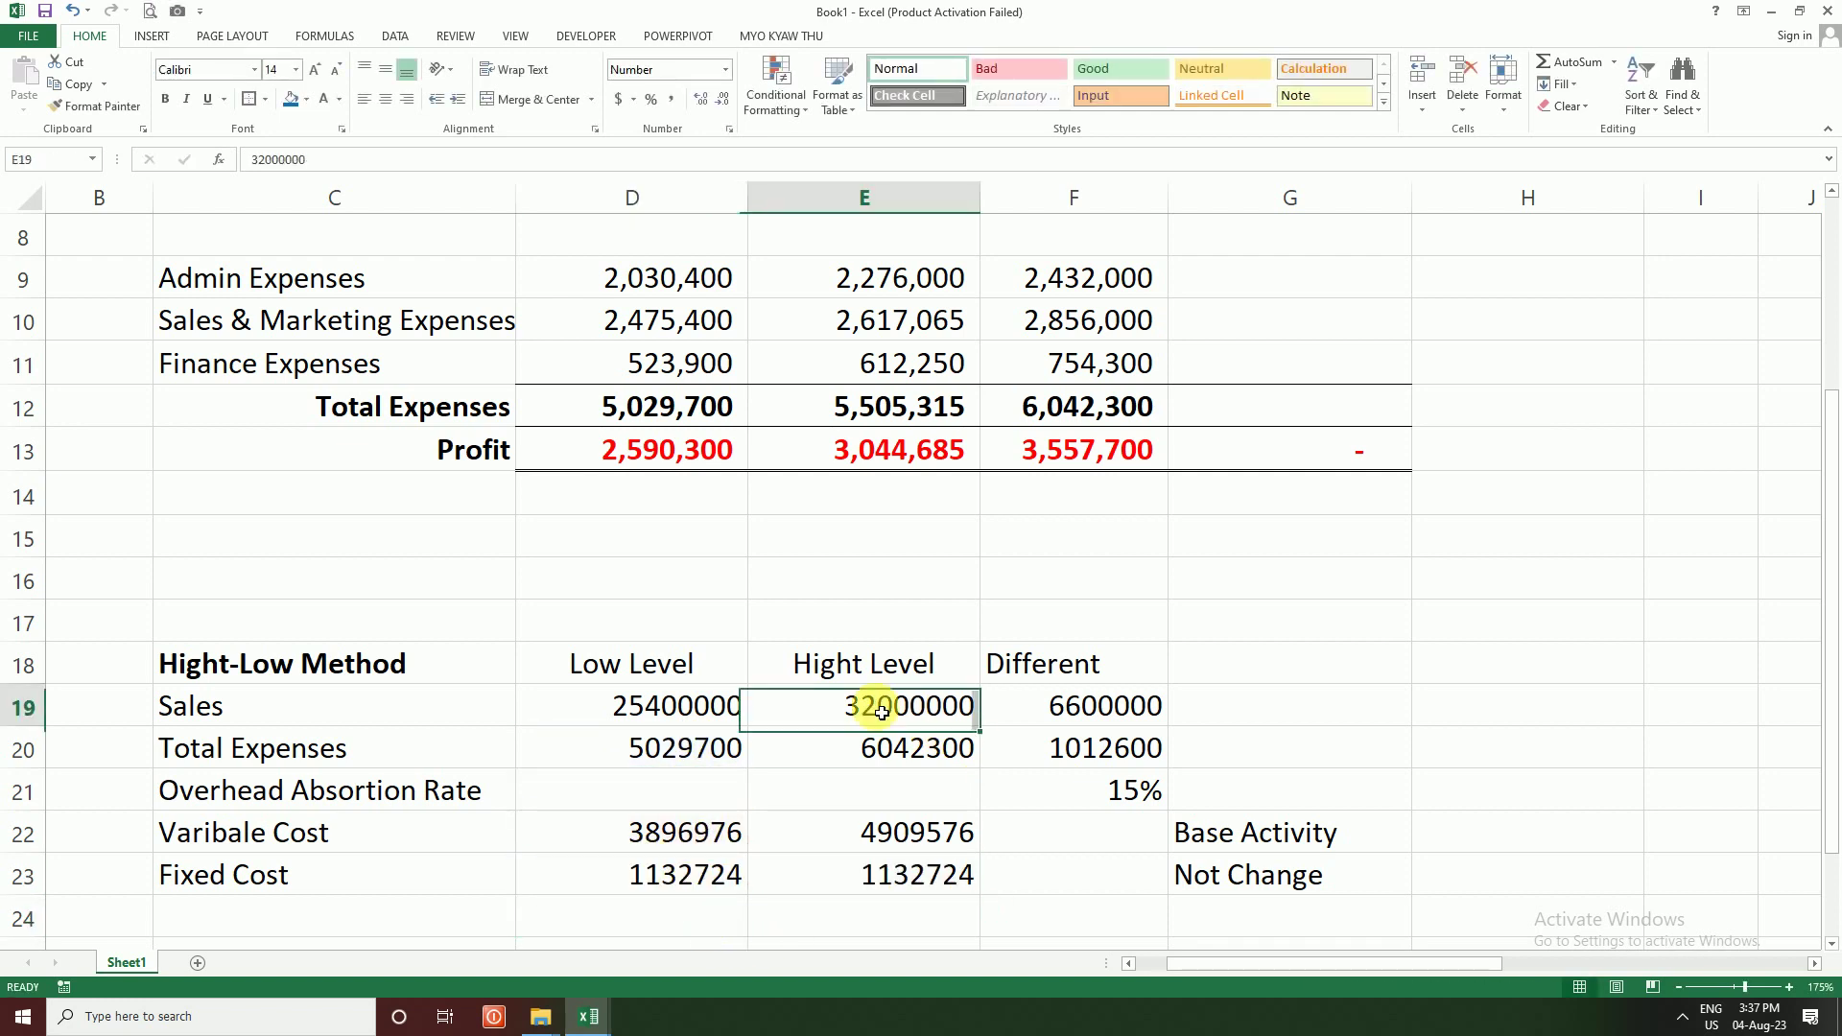
drag(690, 706, 810, 707)
click(1217, 873)
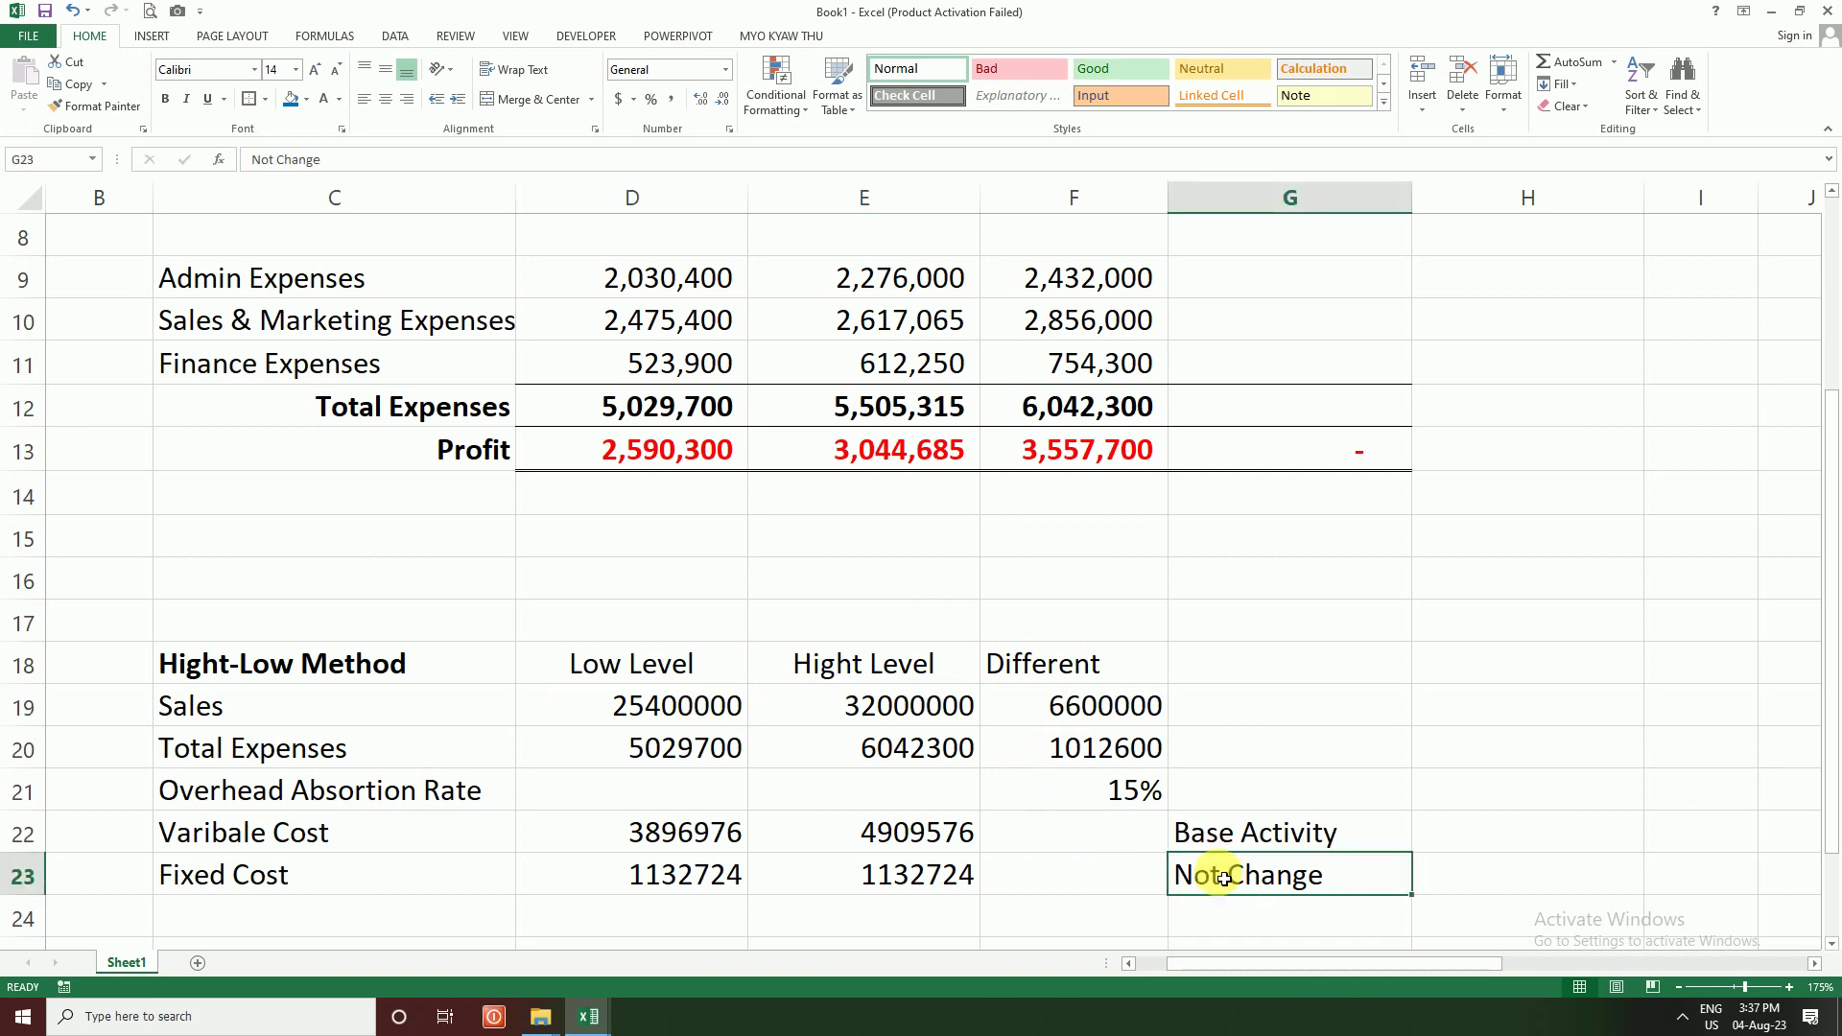
drag(705, 881, 849, 886)
drag(707, 884, 816, 880)
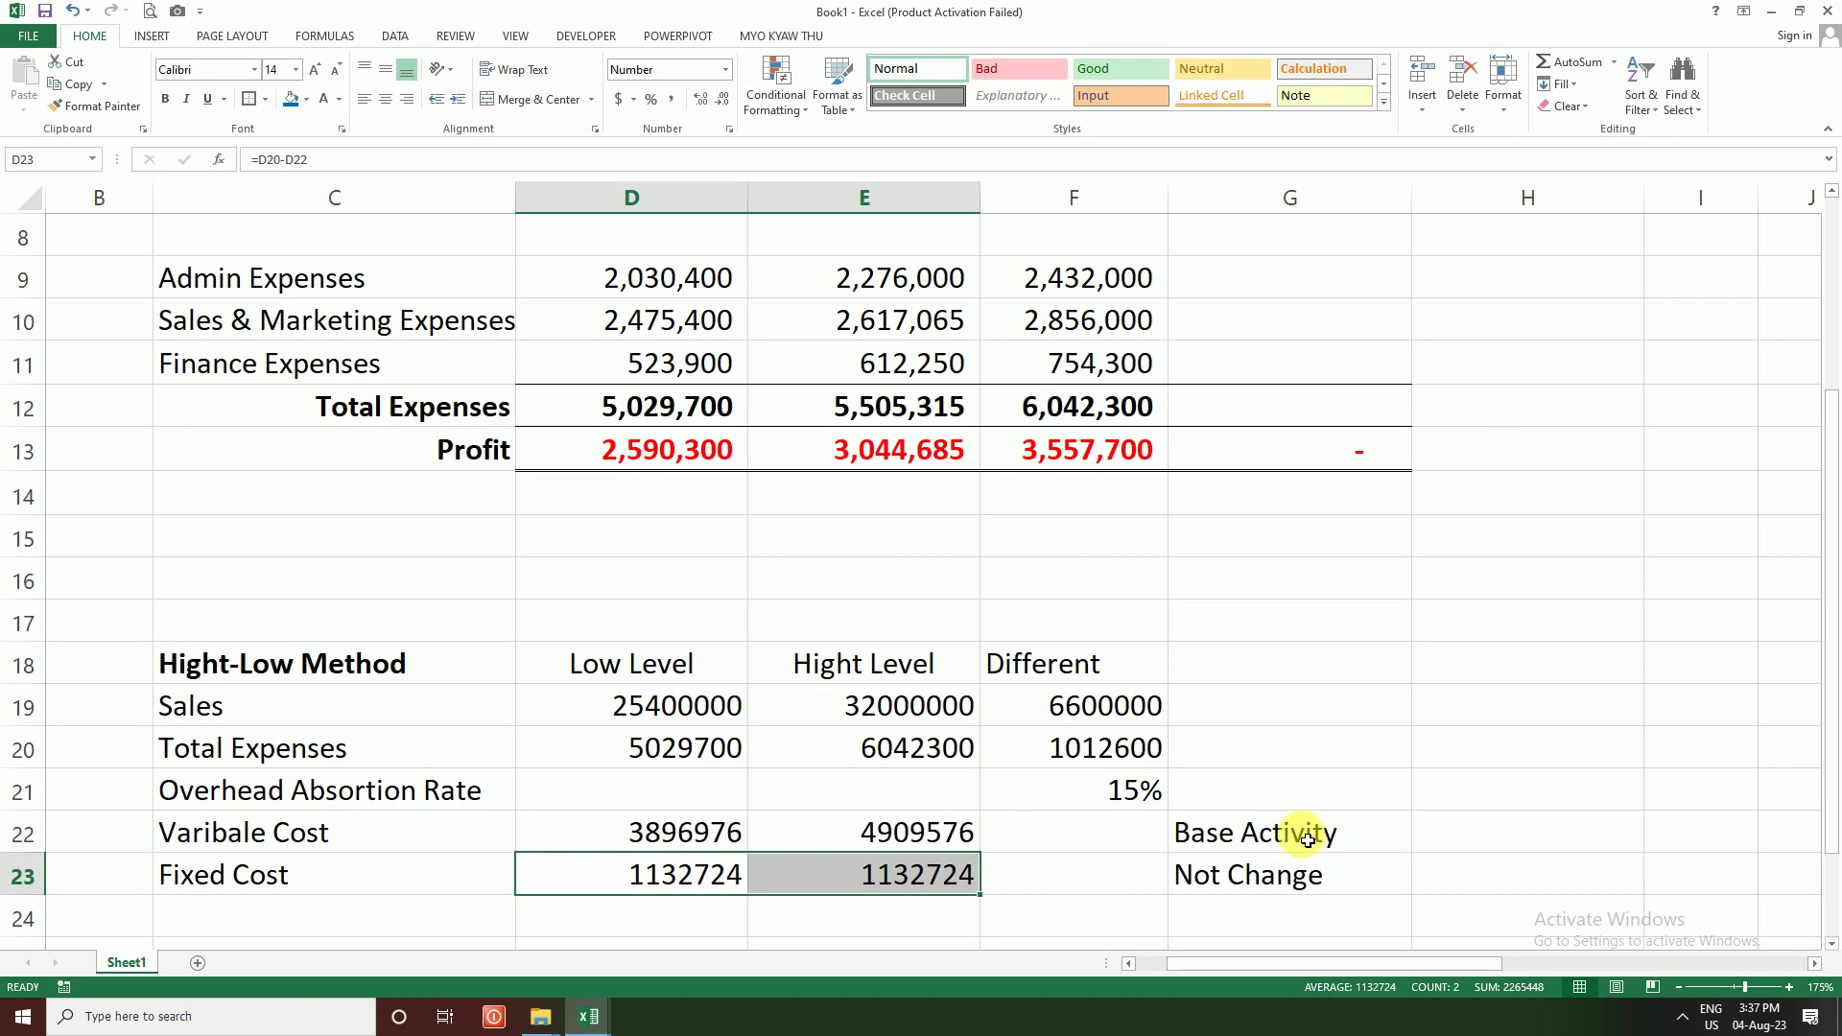
drag(1300, 831, 1284, 874)
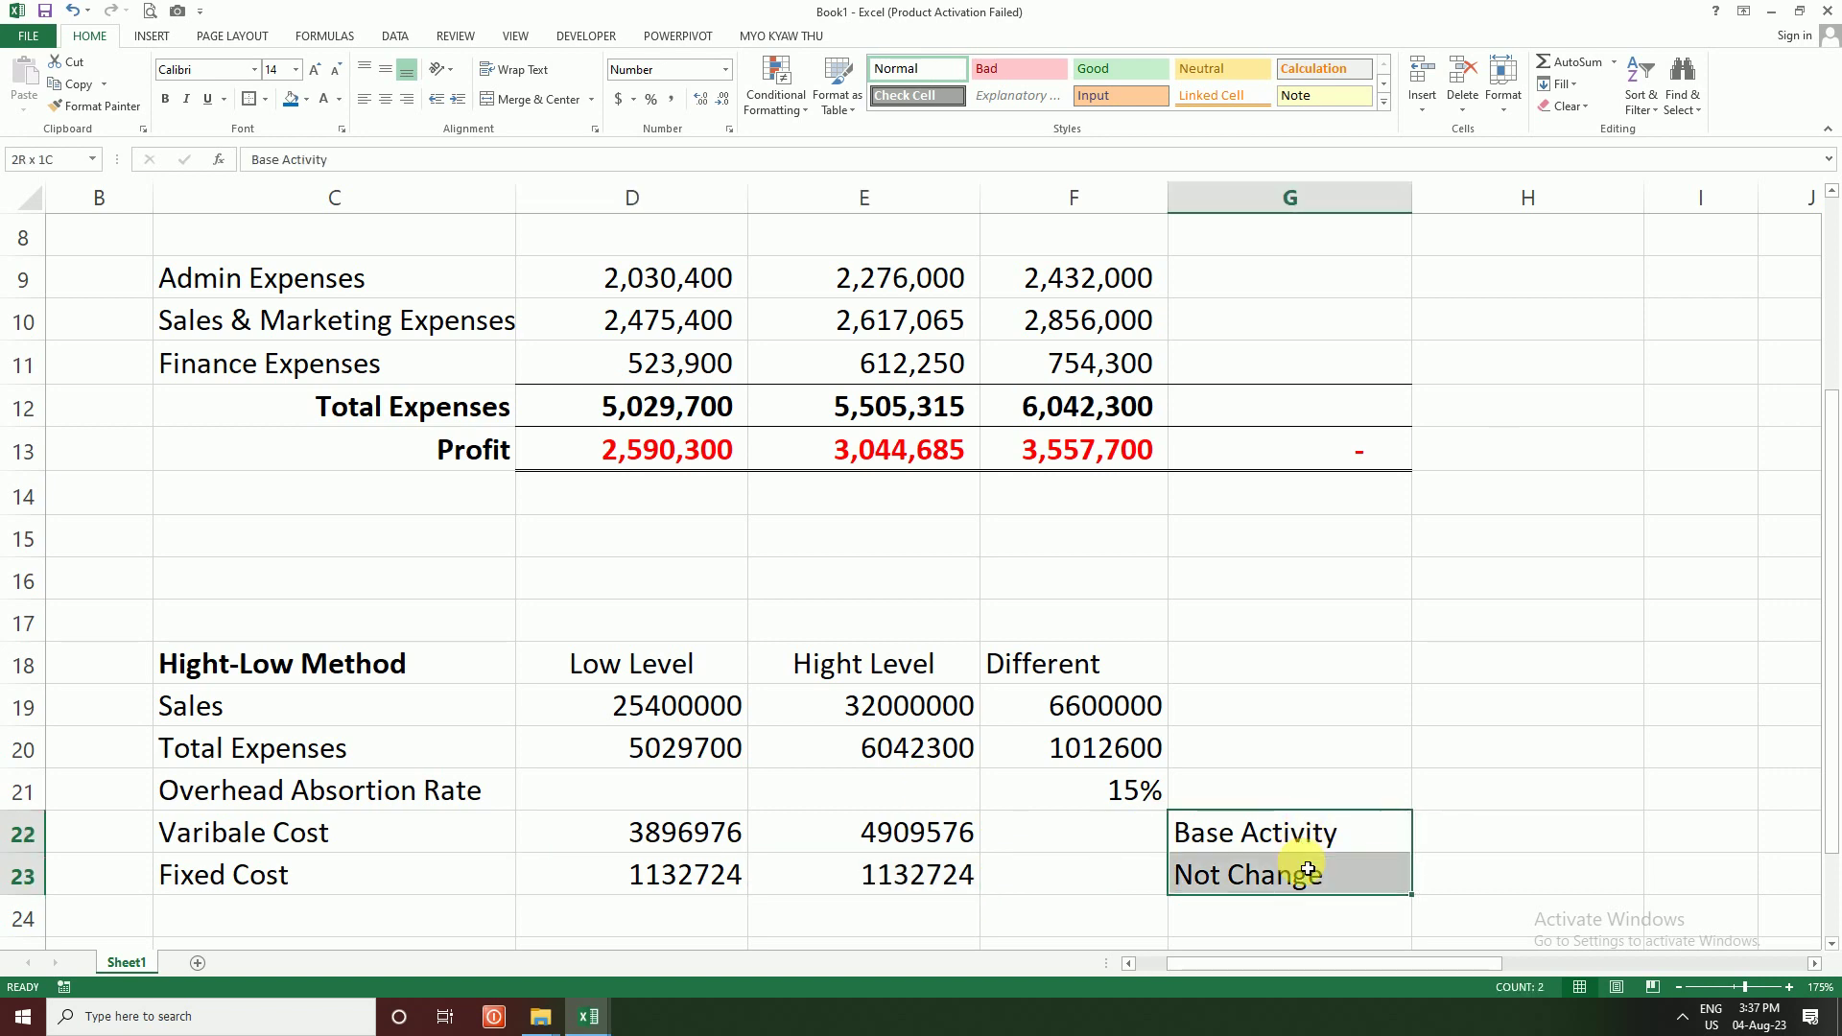
double_click(1245, 841)
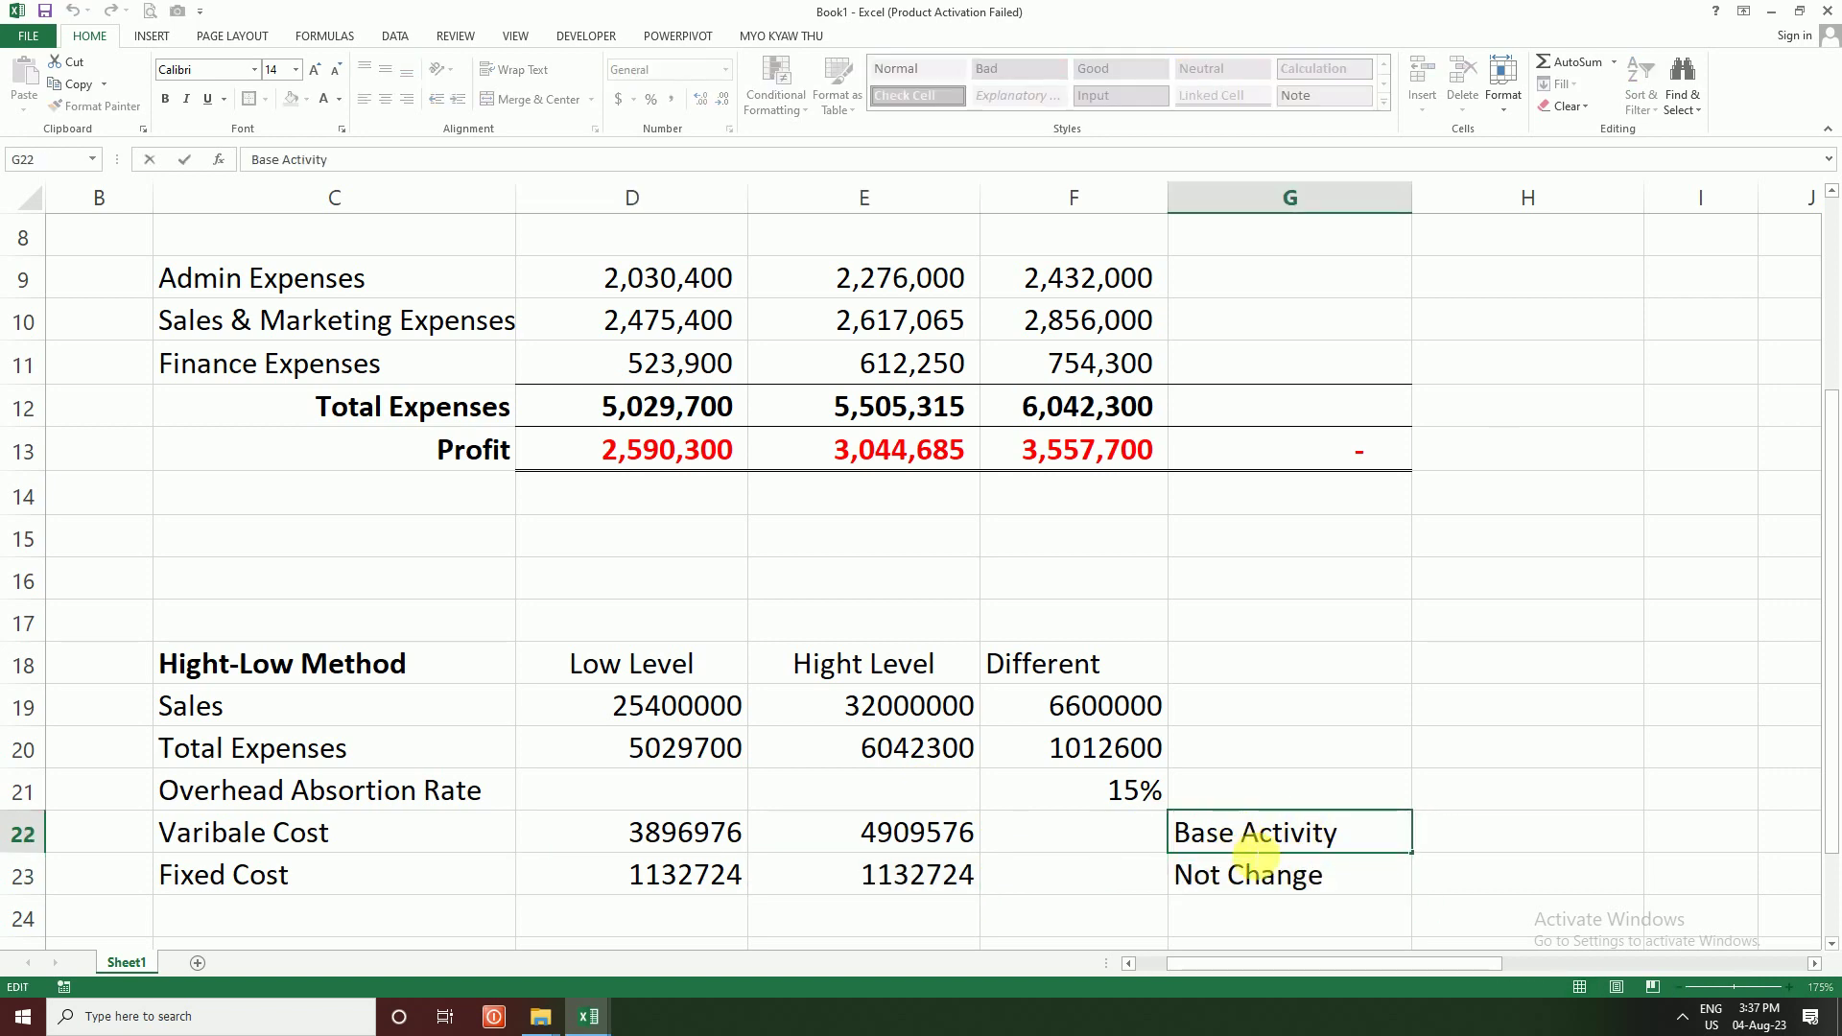
text(on)
key(Return)
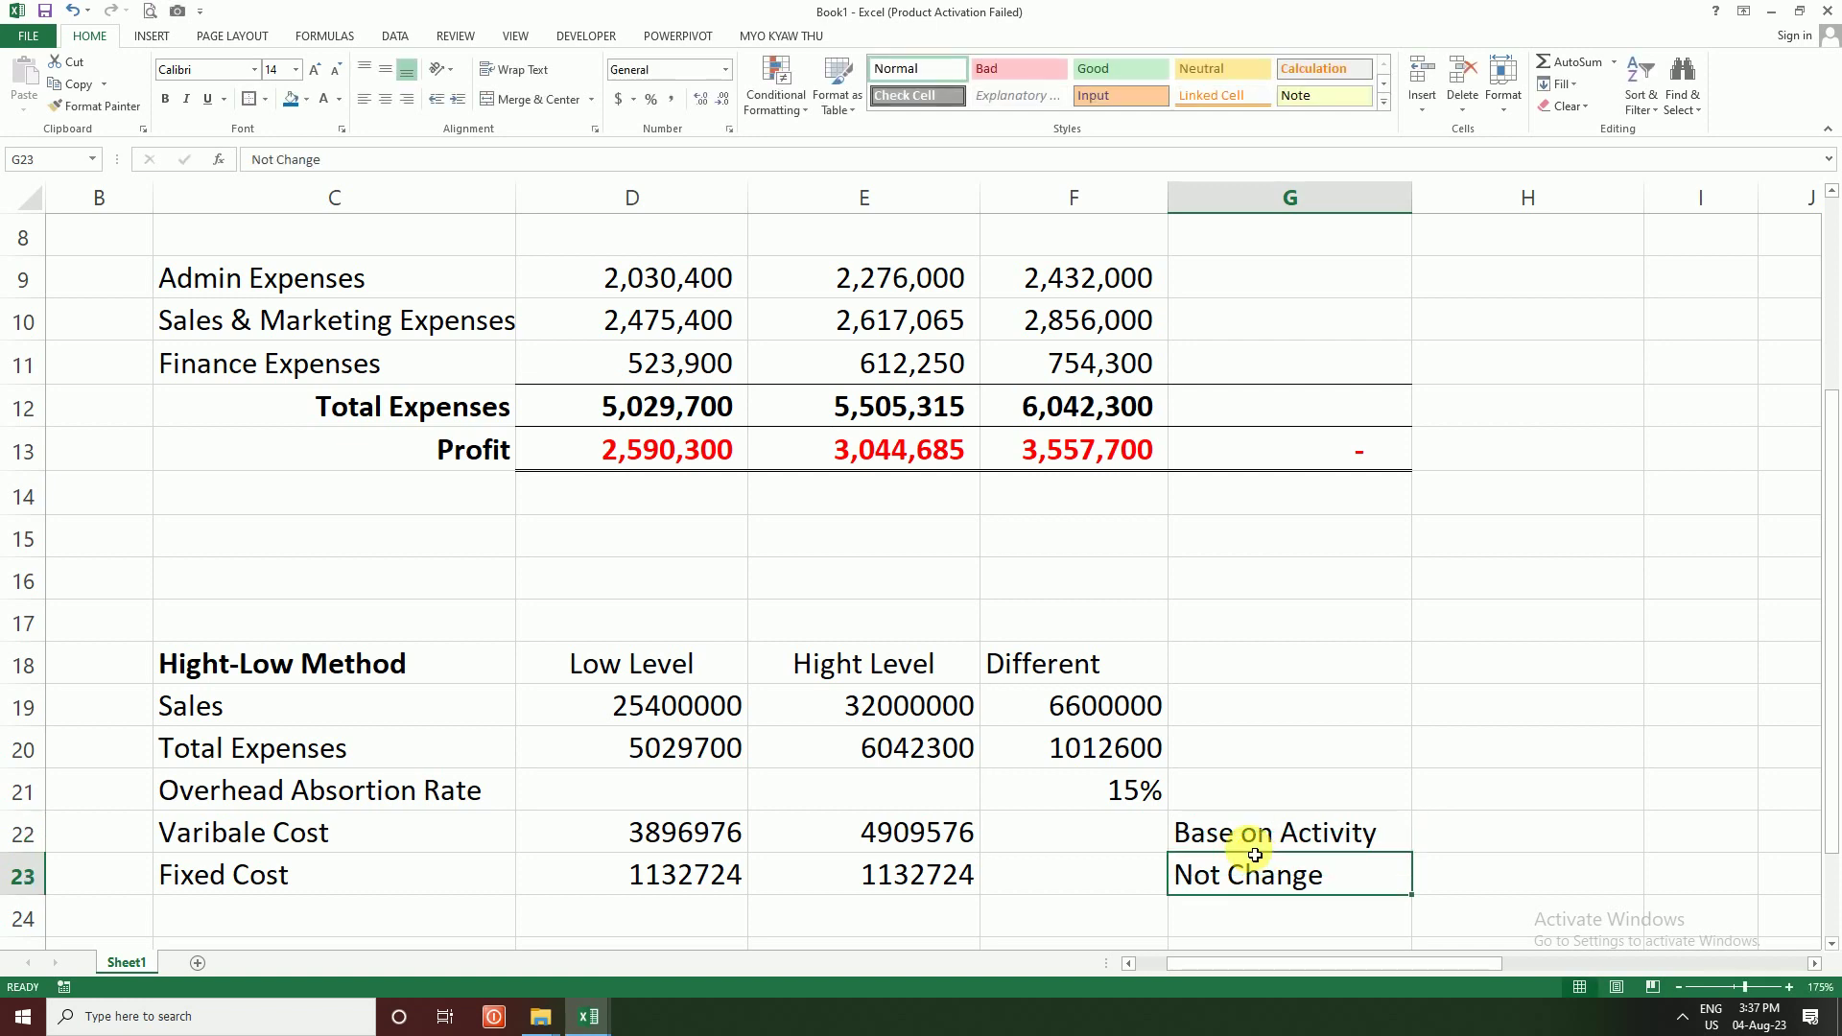
Step: Delete the two explanatory notes in G22:G23
drag(1252, 835, 1259, 870)
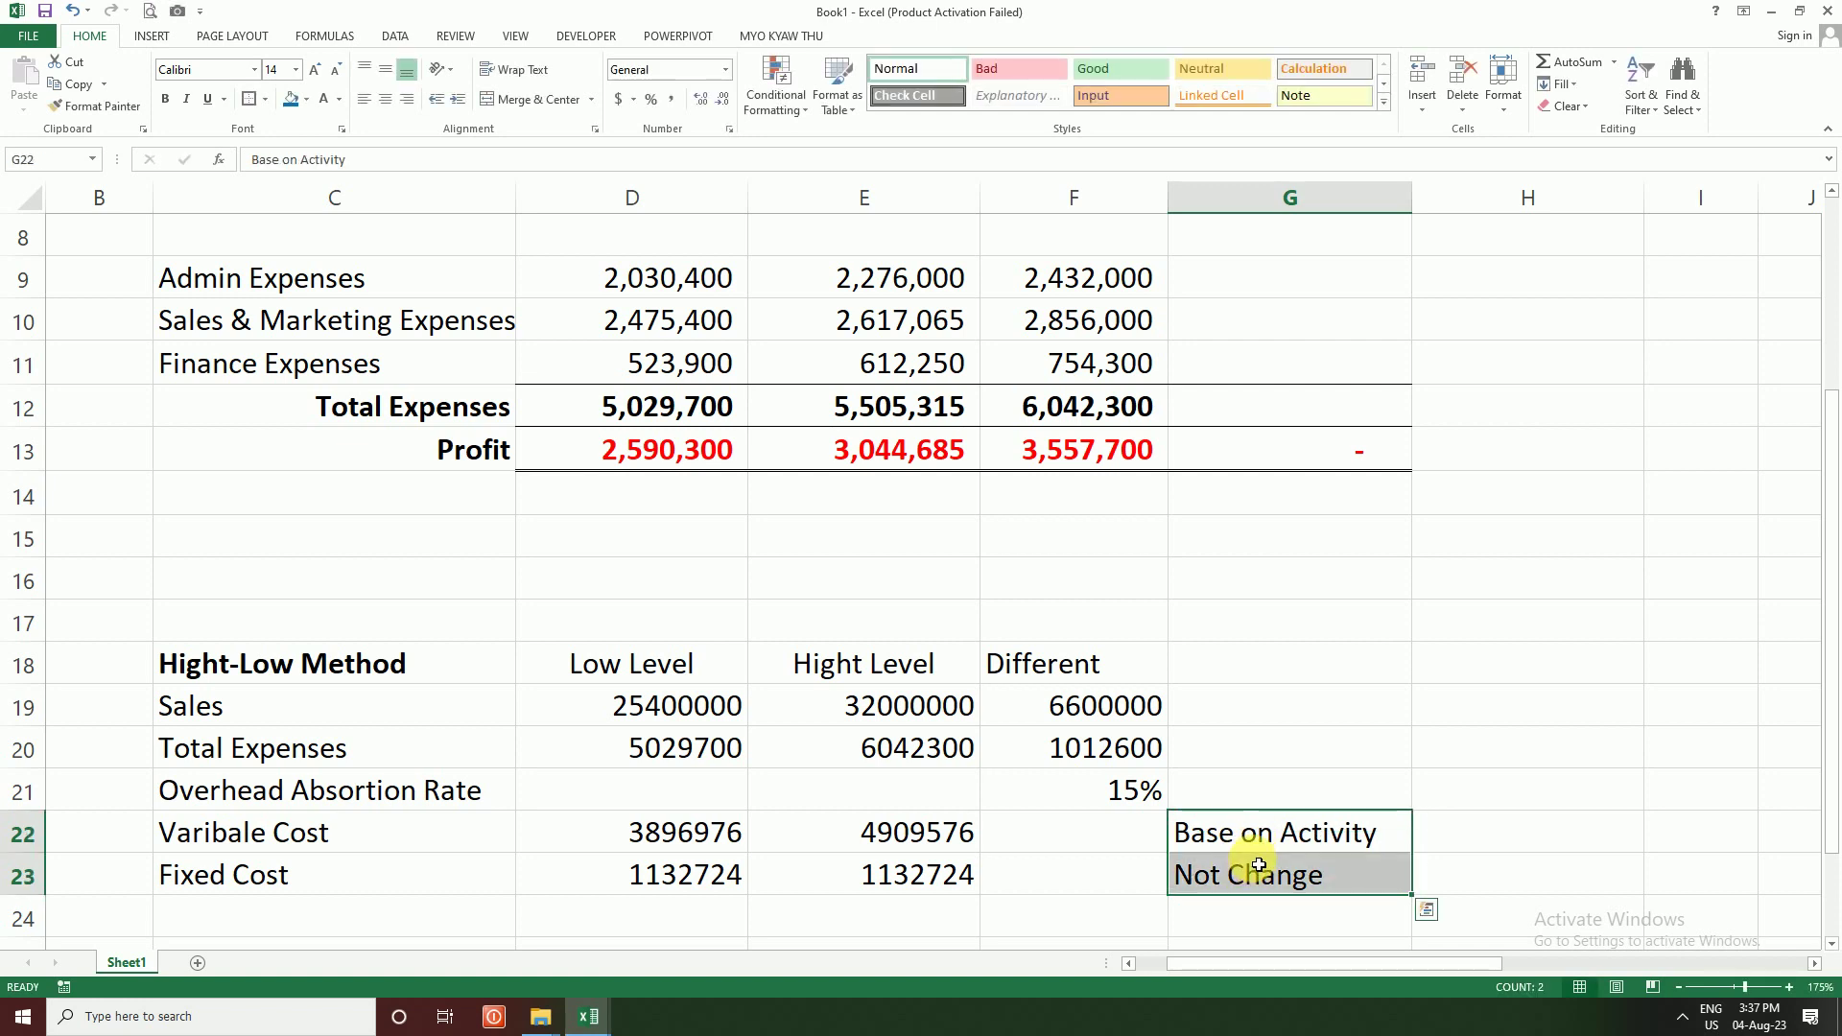
key(Delete)
click(1190, 825)
Step: Review the cost results and the April and January–March sales cells in the statement
click(1091, 822)
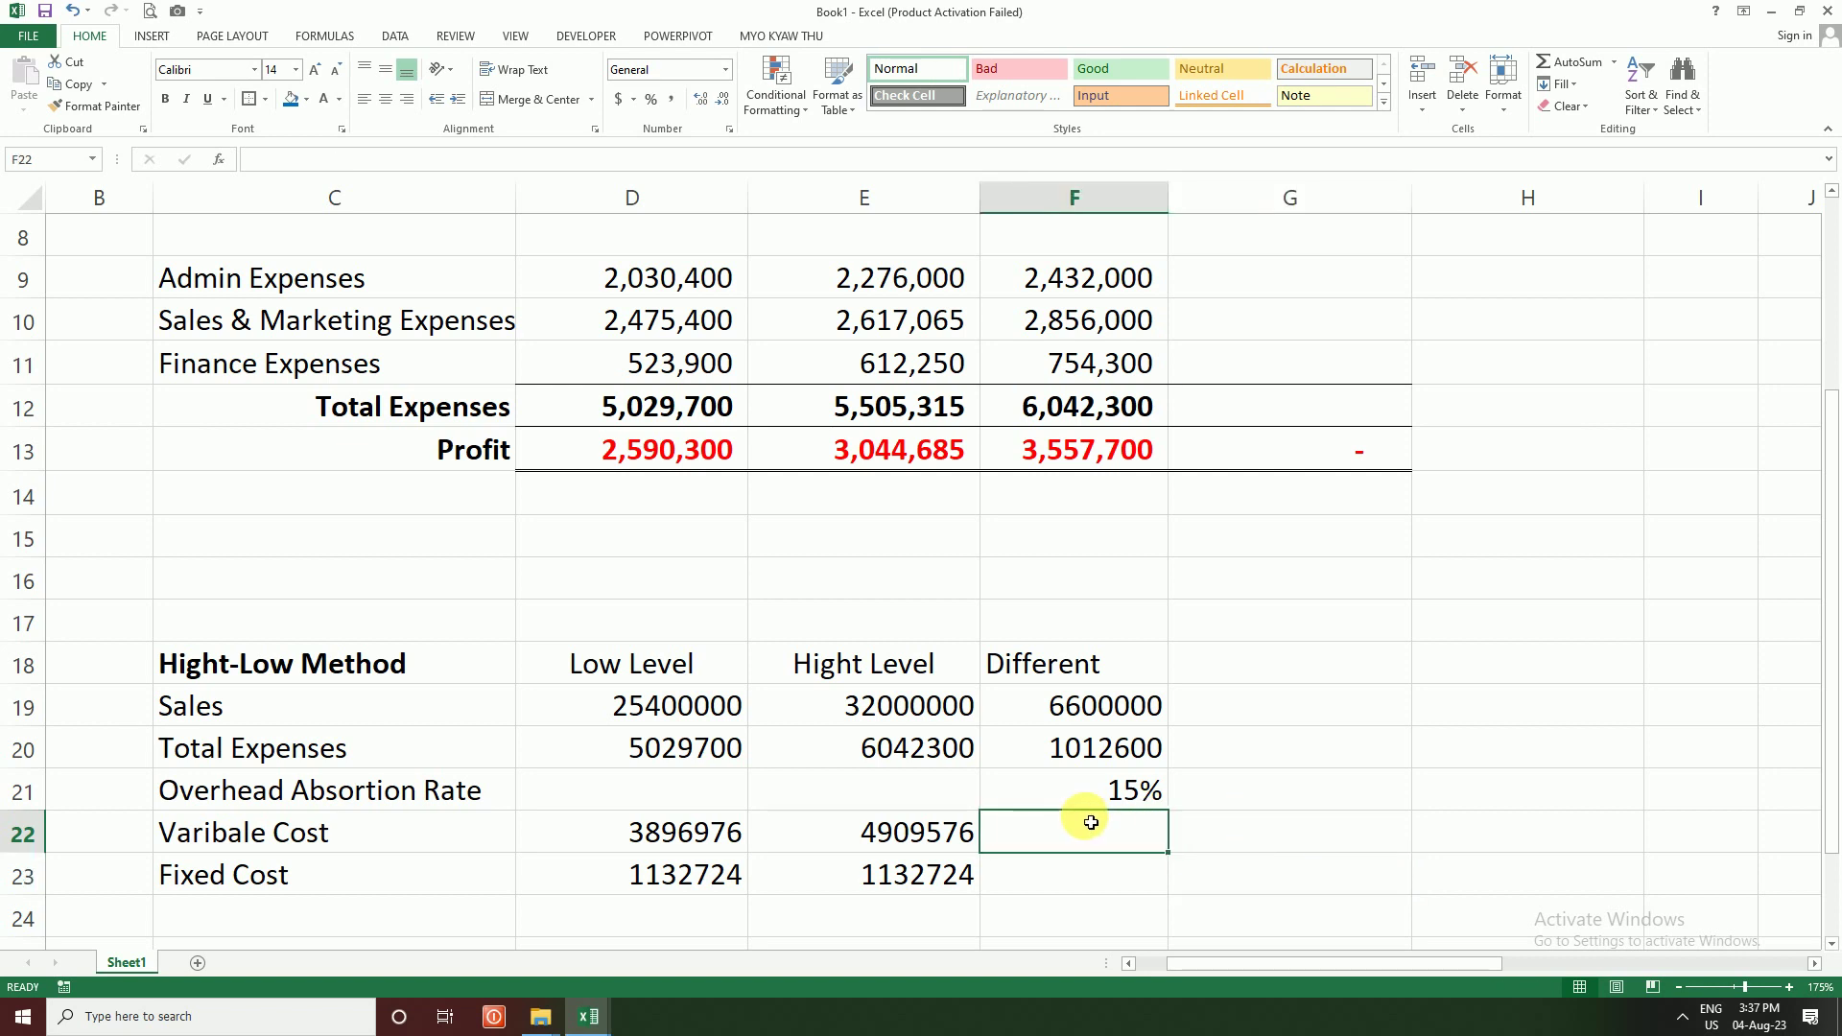
drag(671, 832, 921, 875)
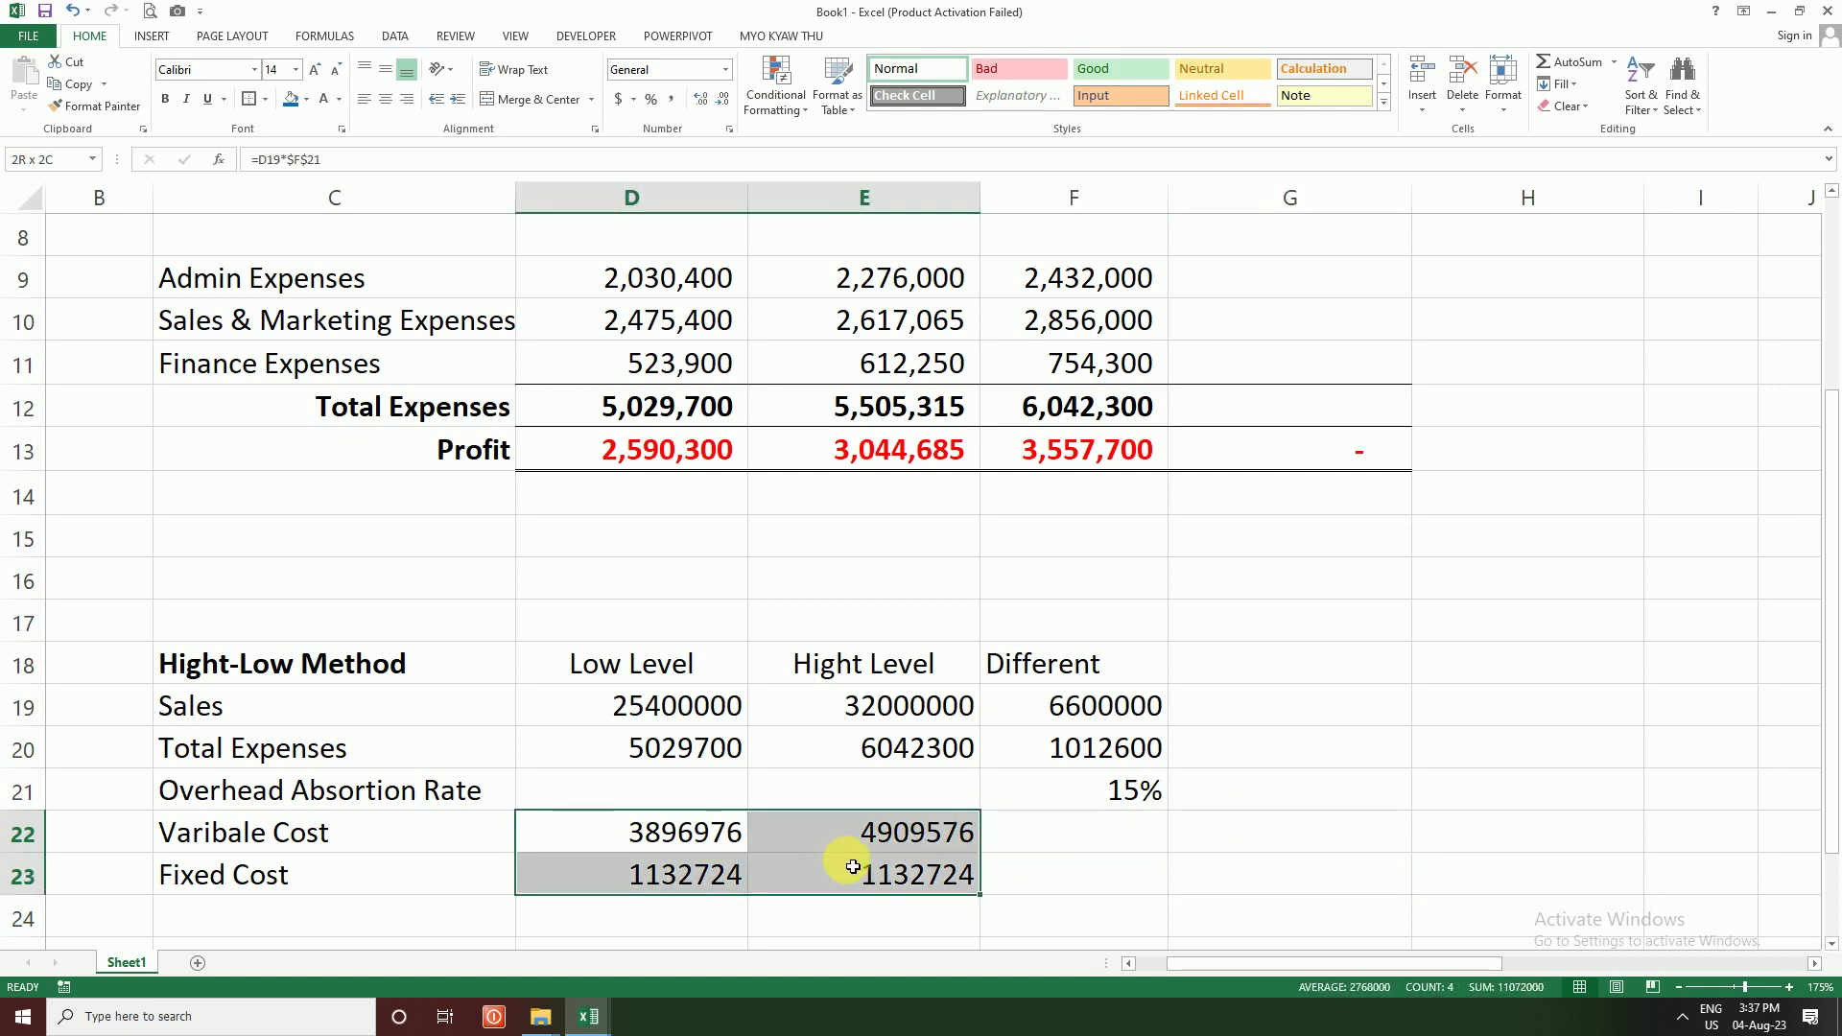
scroll(1080, 854, up, 3)
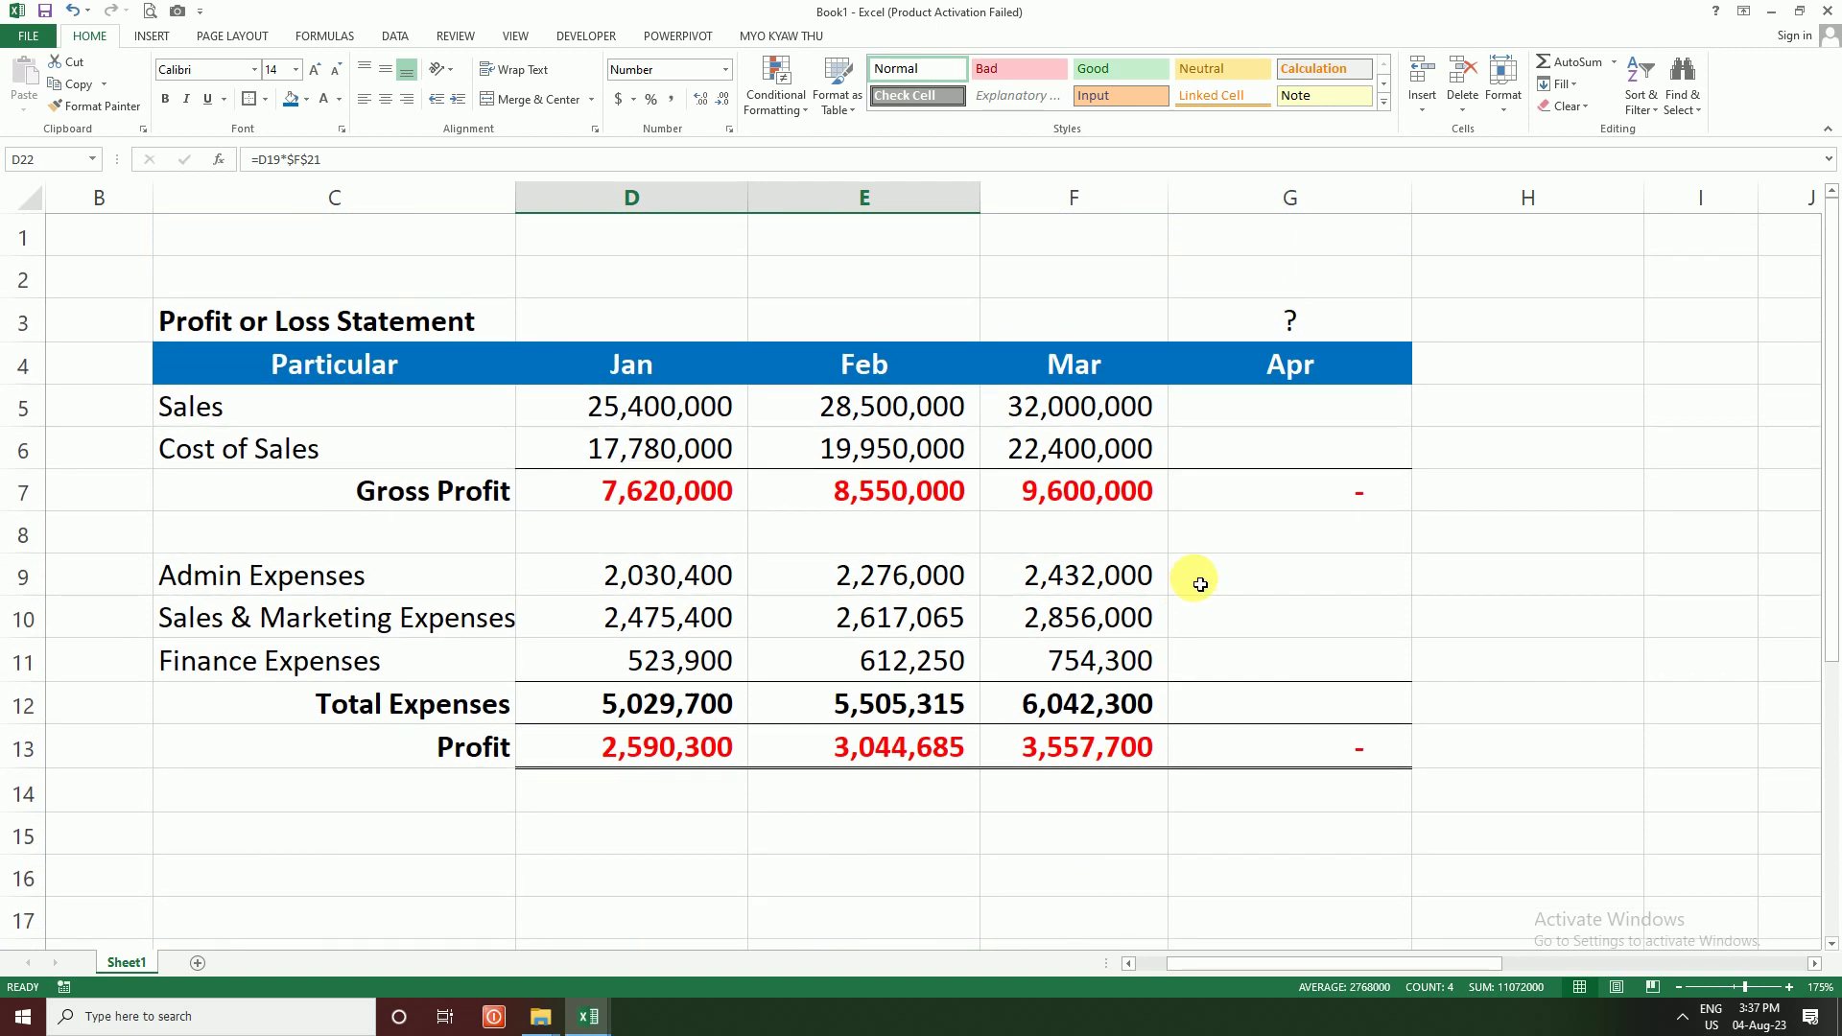
click(1263, 566)
click(1273, 496)
click(1282, 443)
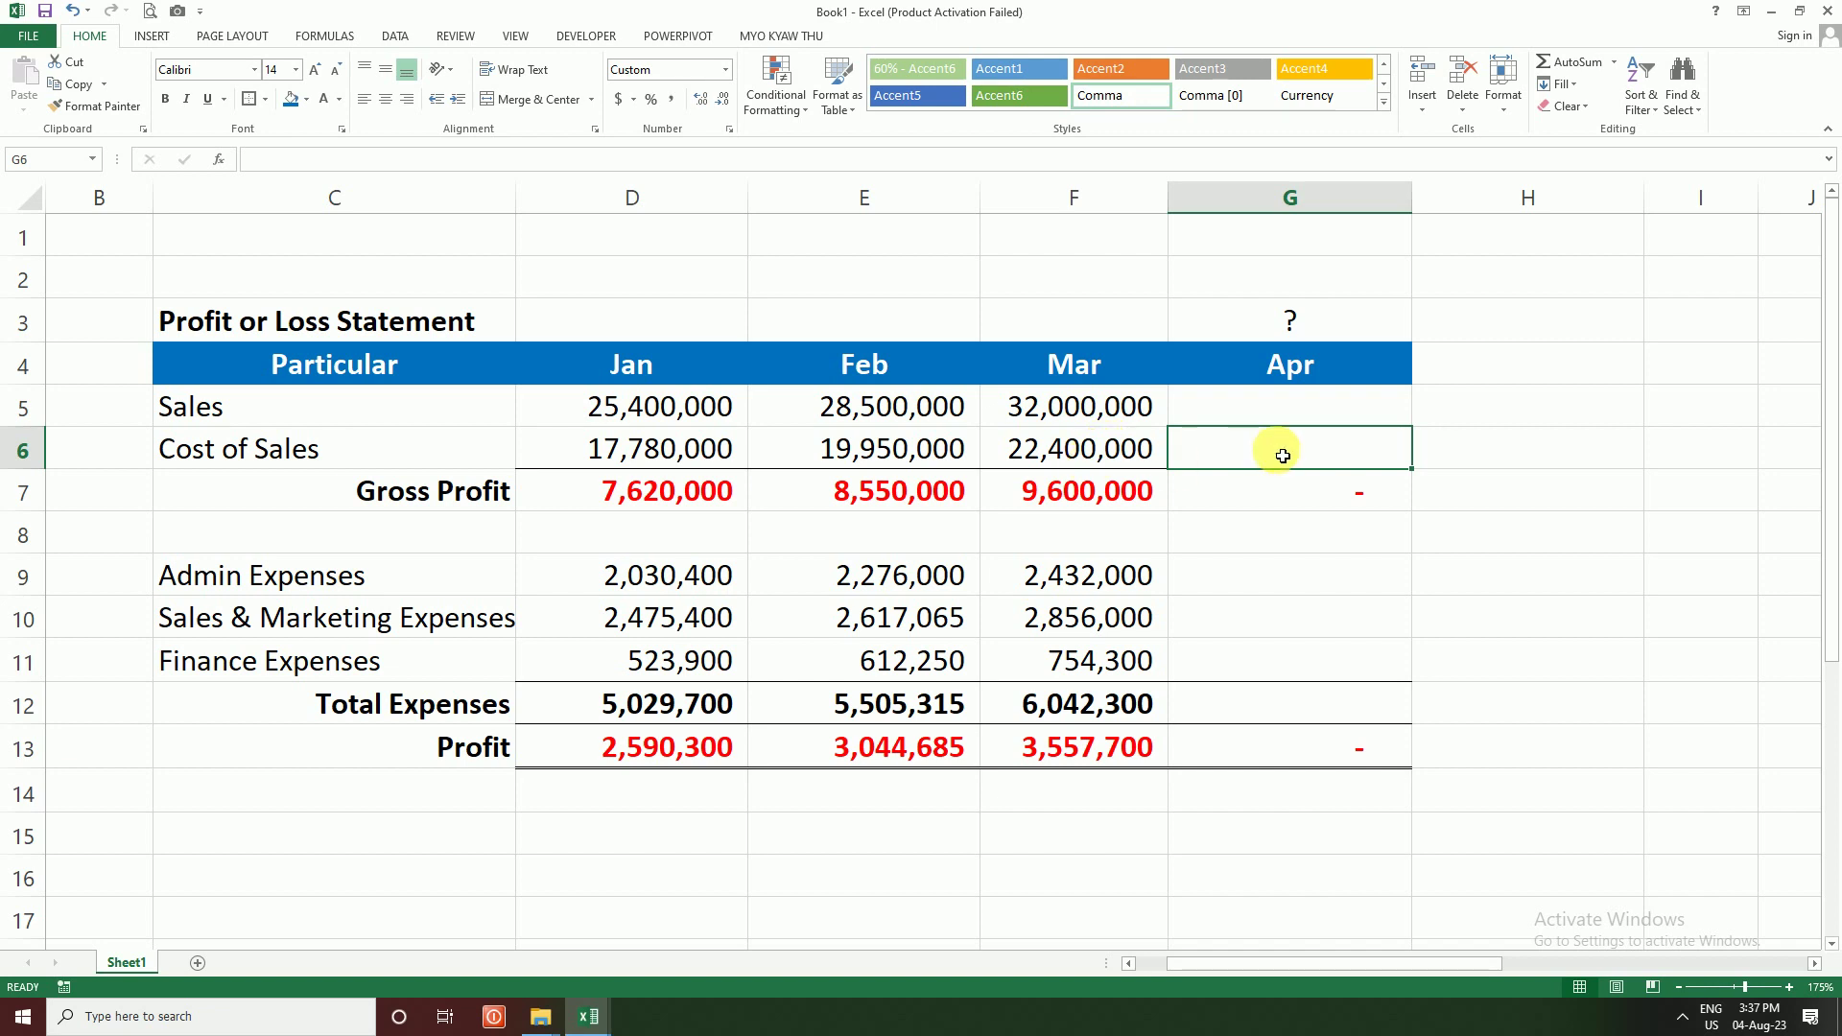
click(1295, 412)
drag(1300, 426, 1260, 420)
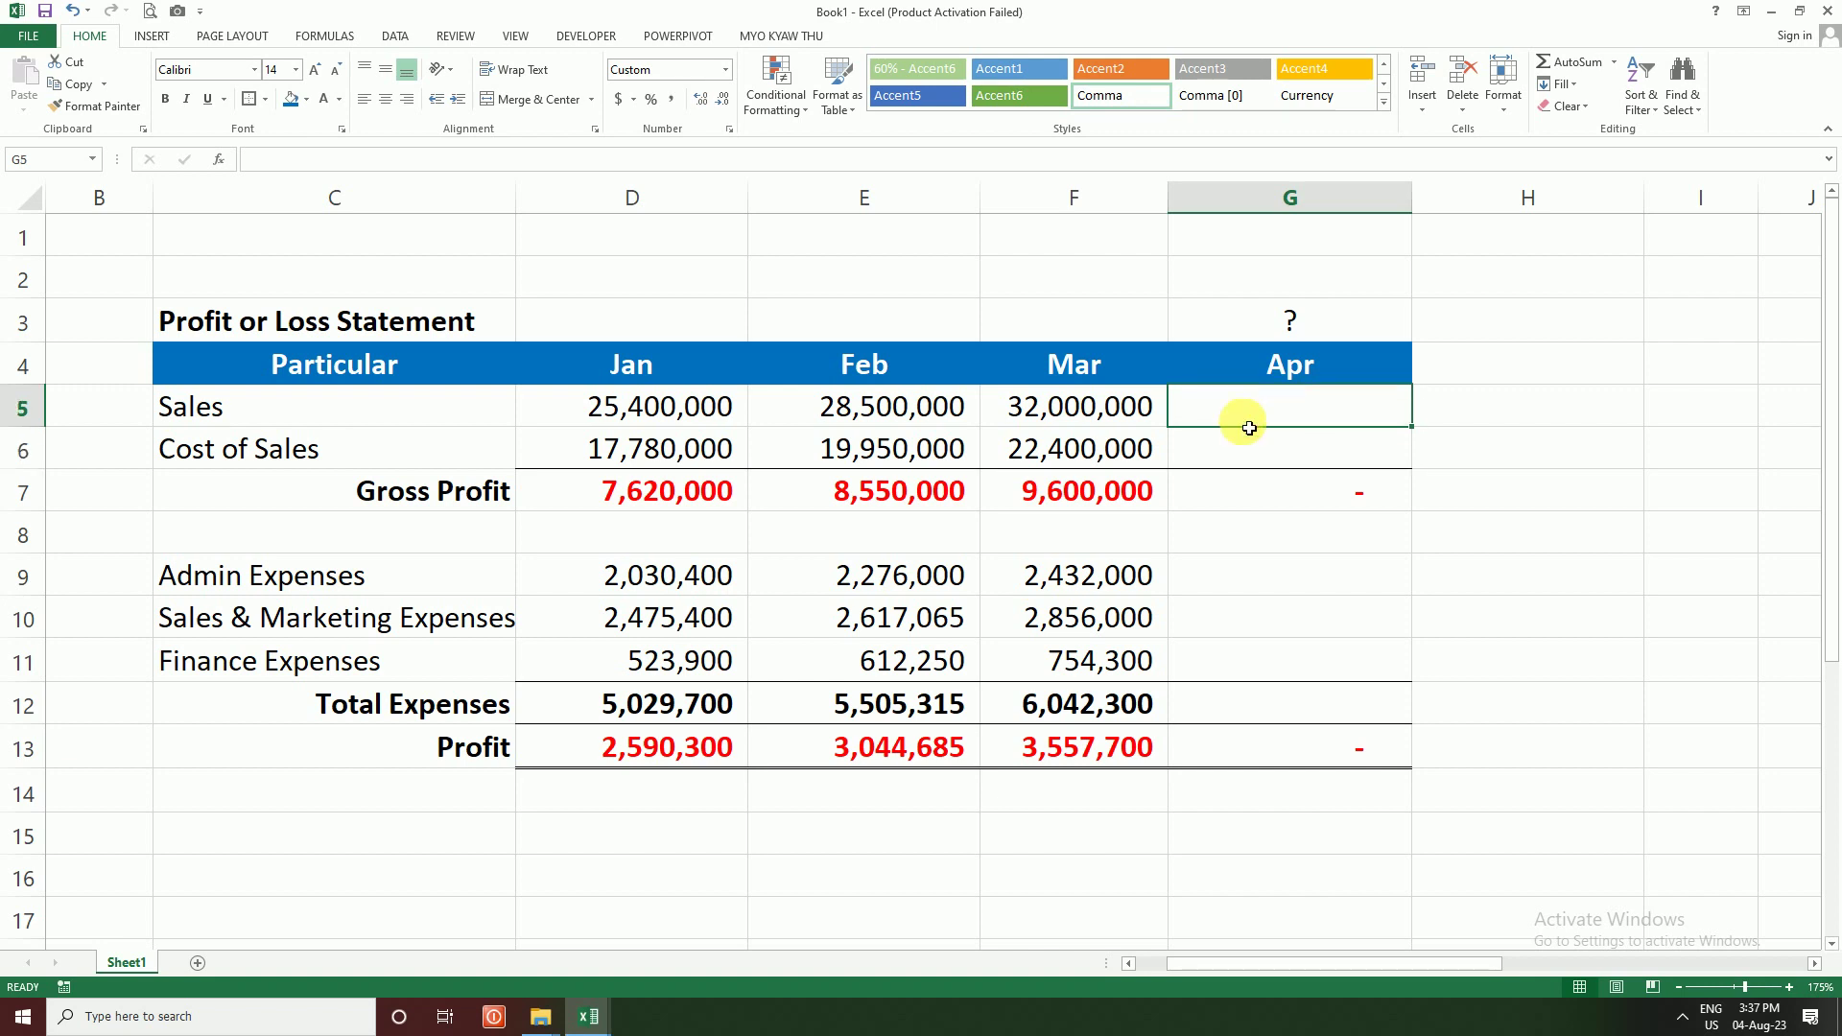
click(1052, 423)
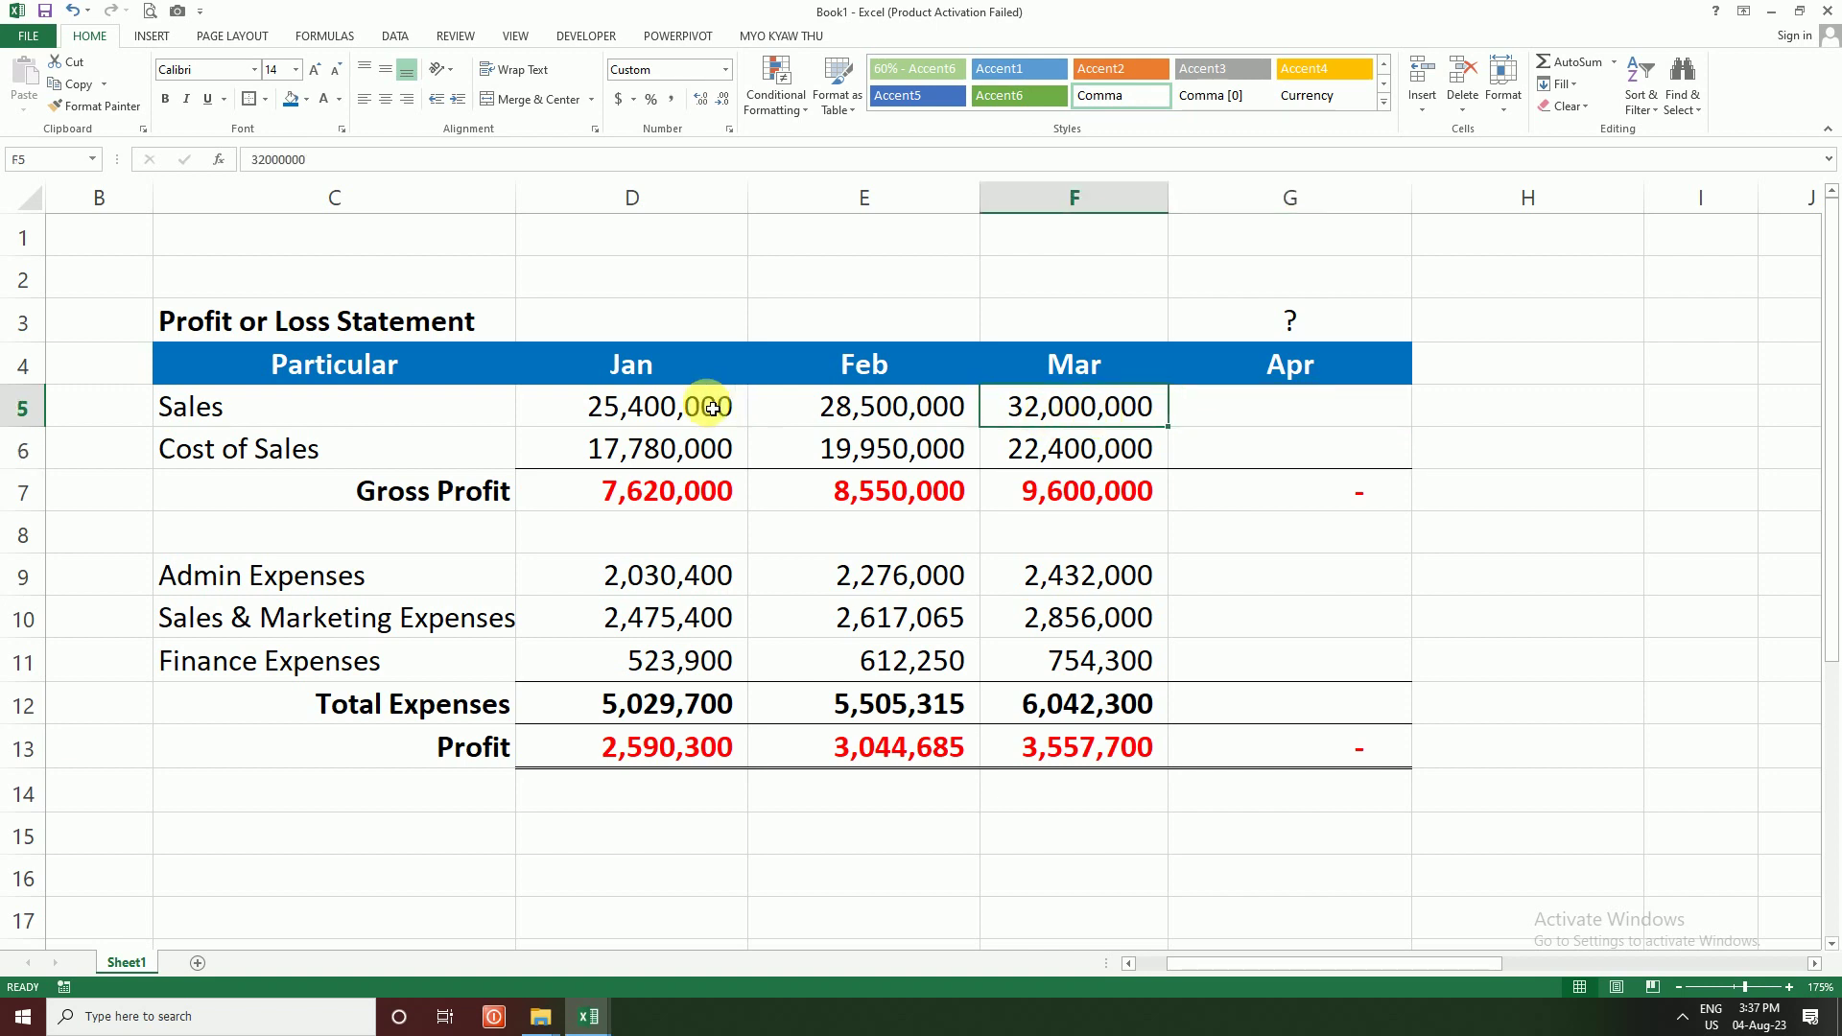
drag(712, 405, 1151, 412)
Step: Enter 40,000,000 as April Sales in G5
click(1232, 419)
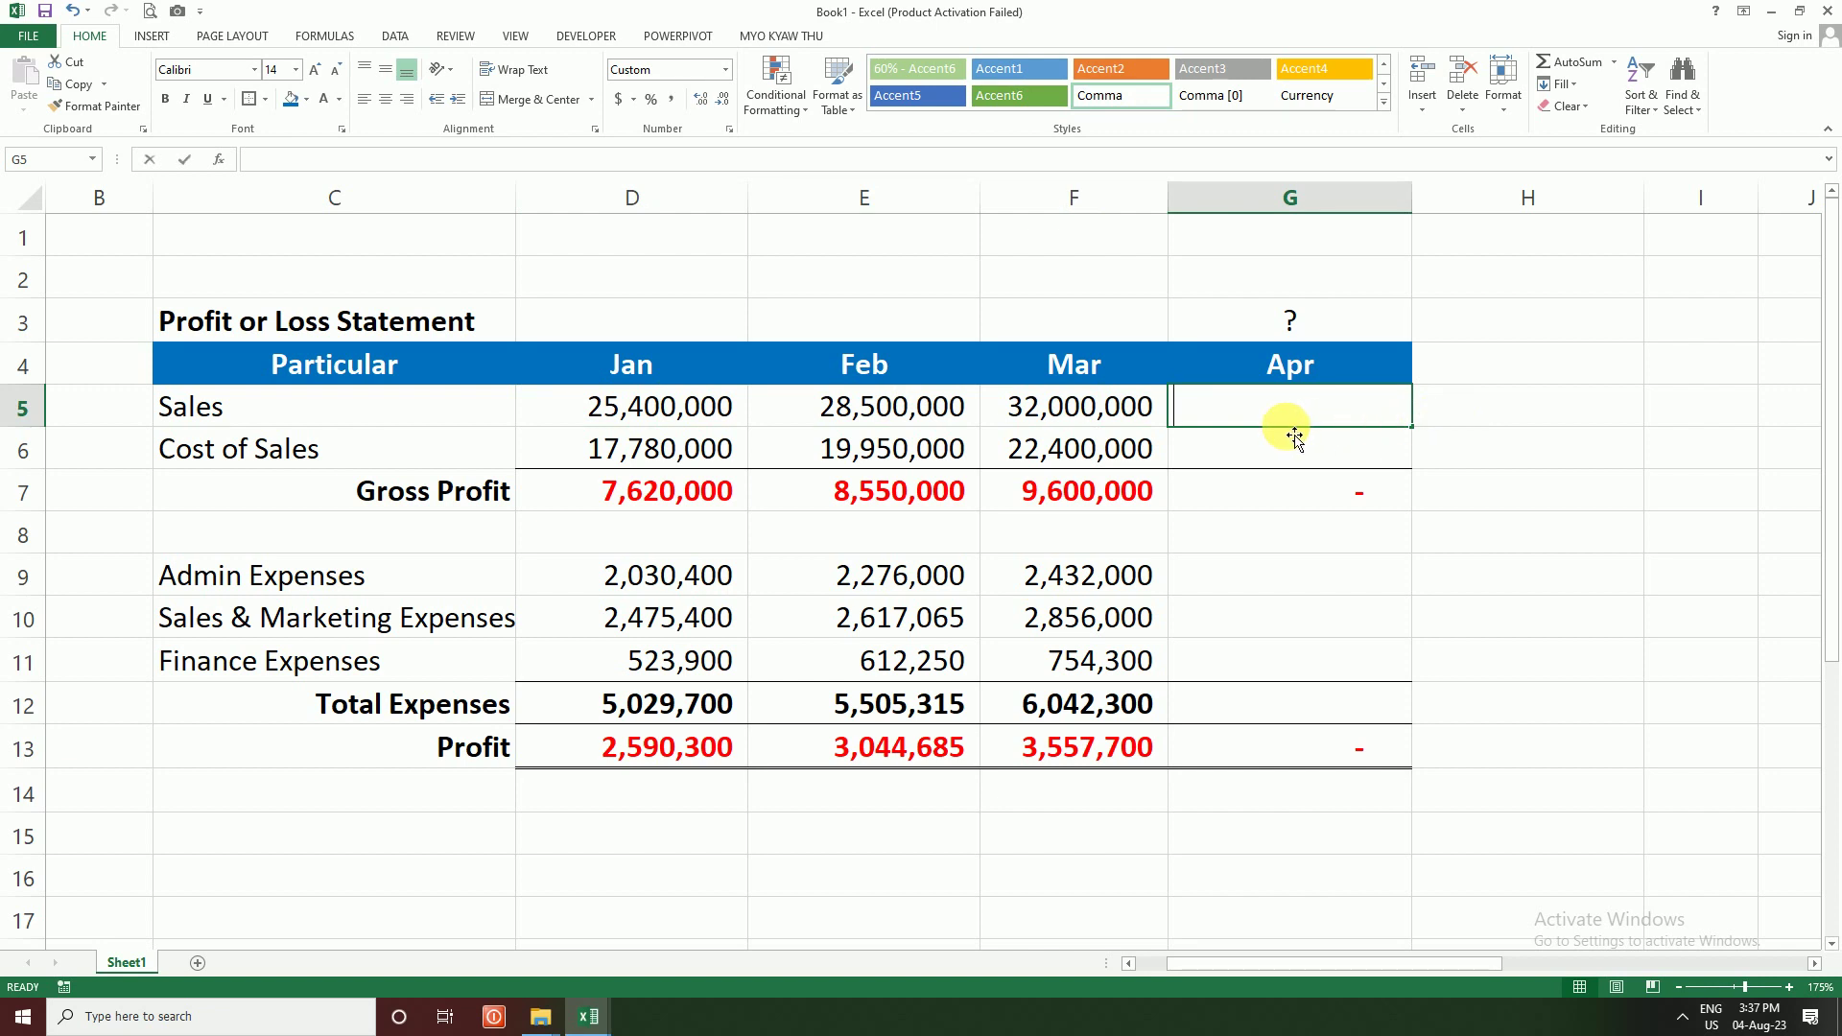
text(40000000)
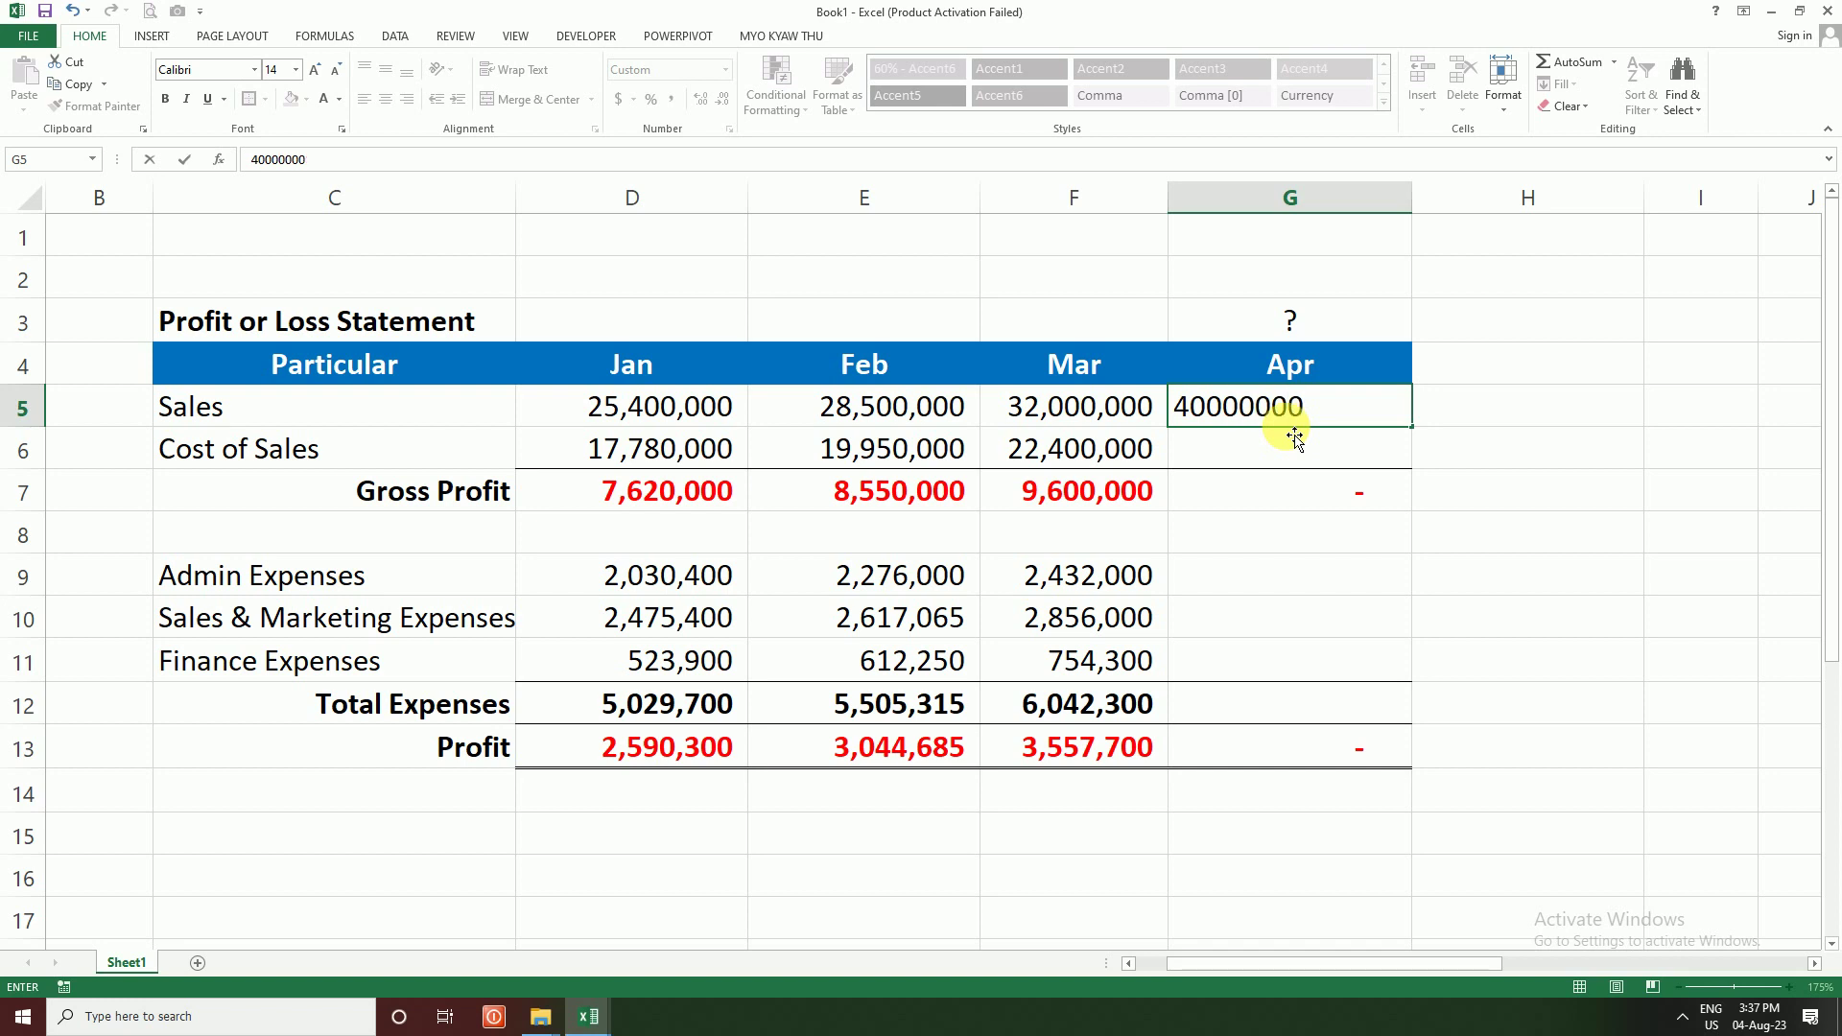
key(Return)
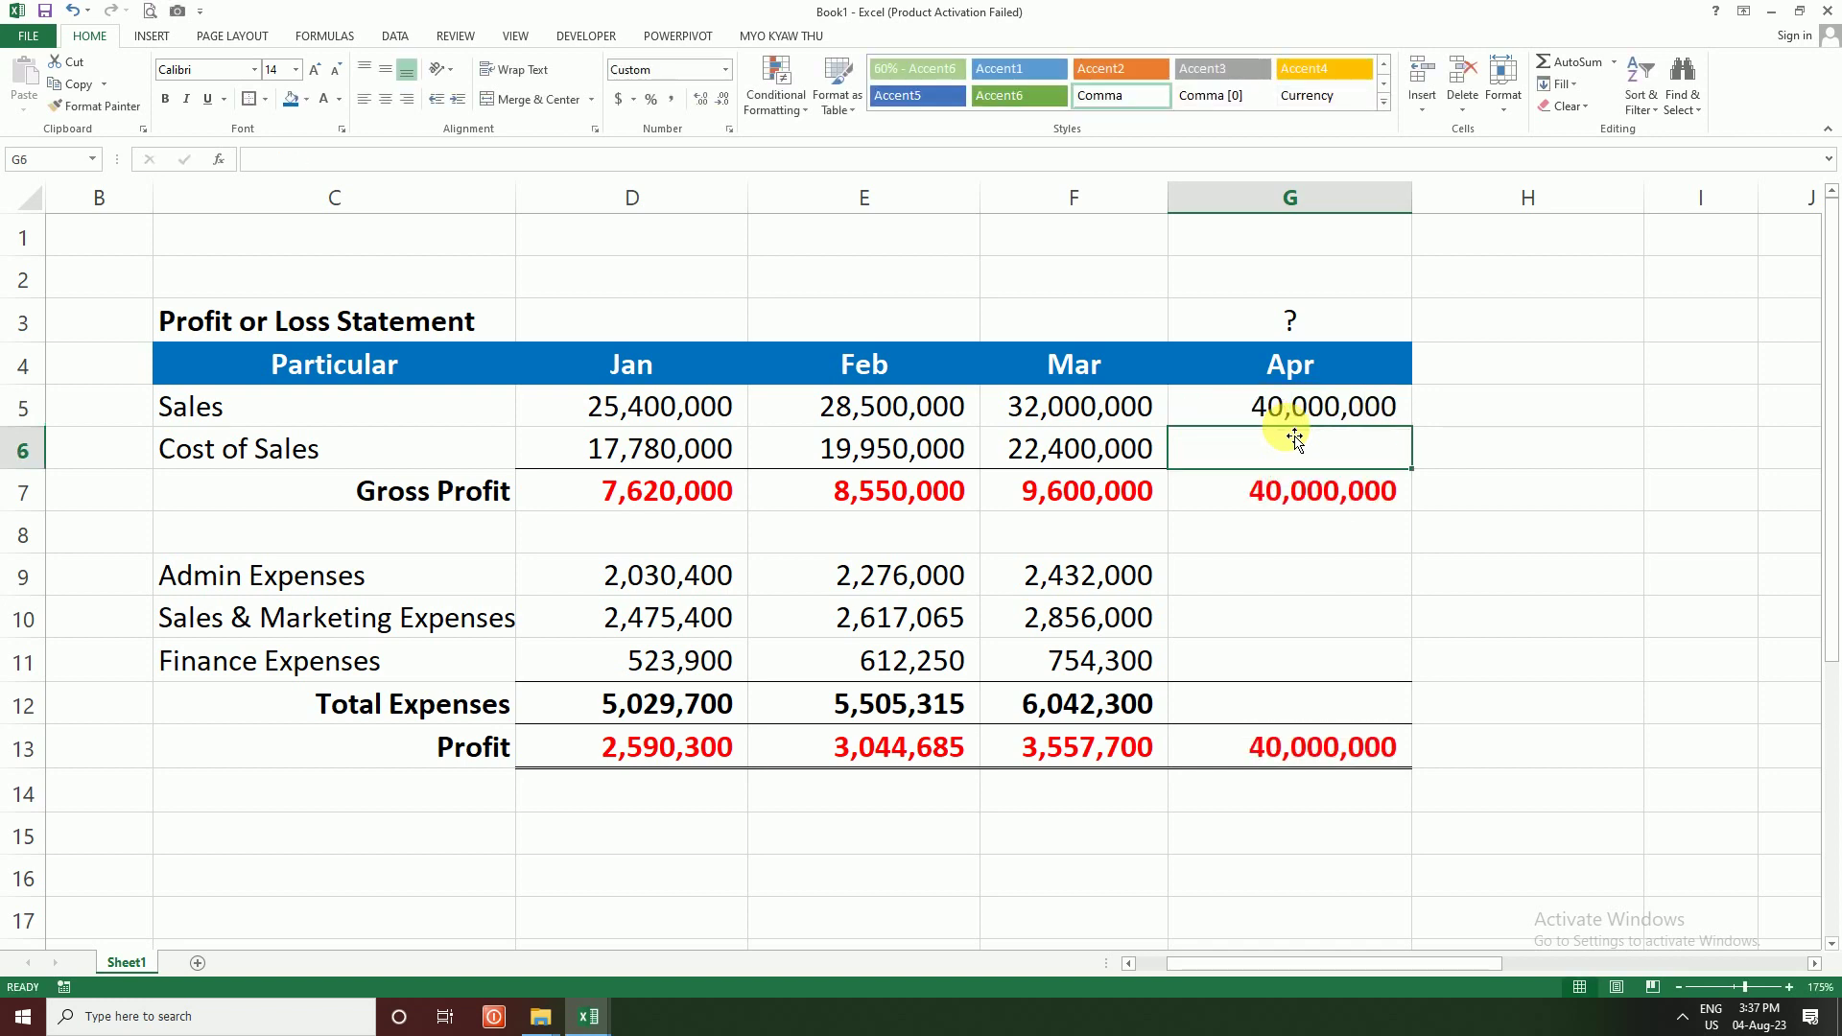
click(998, 449)
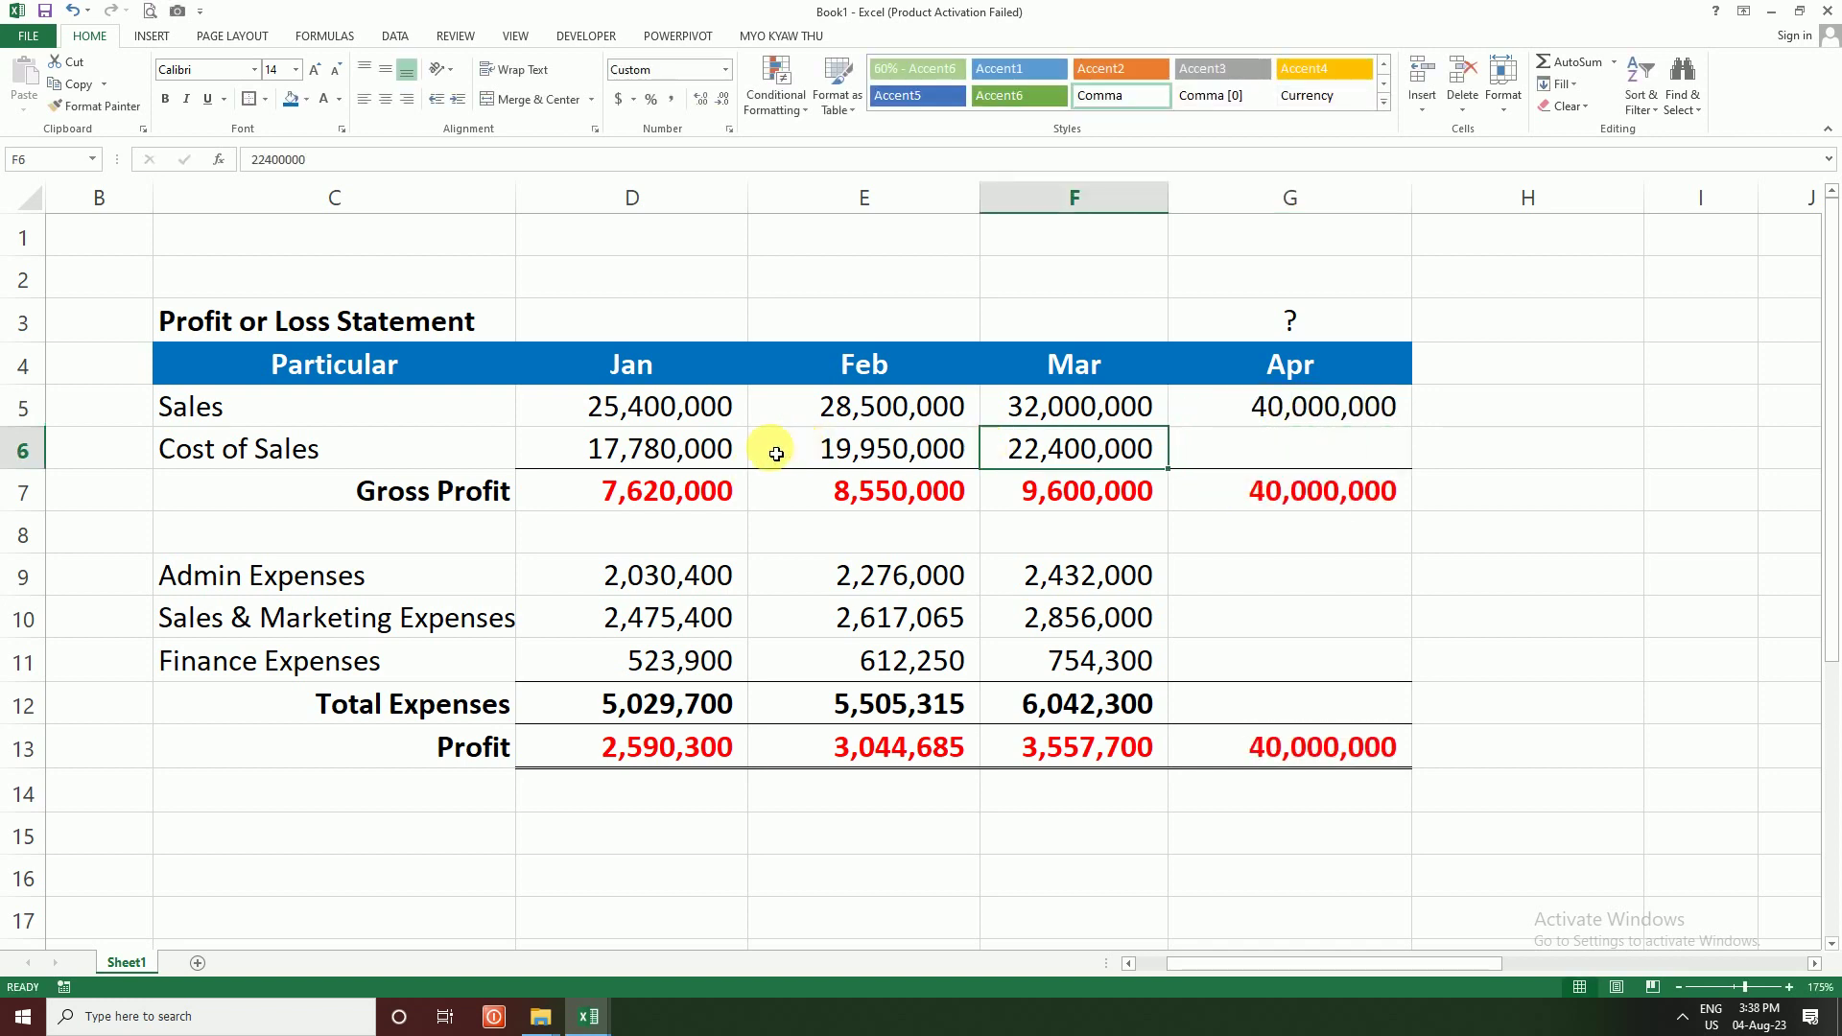
drag(696, 448, 1002, 460)
Step: Enter the January gross margin formula =D7/D5 in D8
click(648, 531)
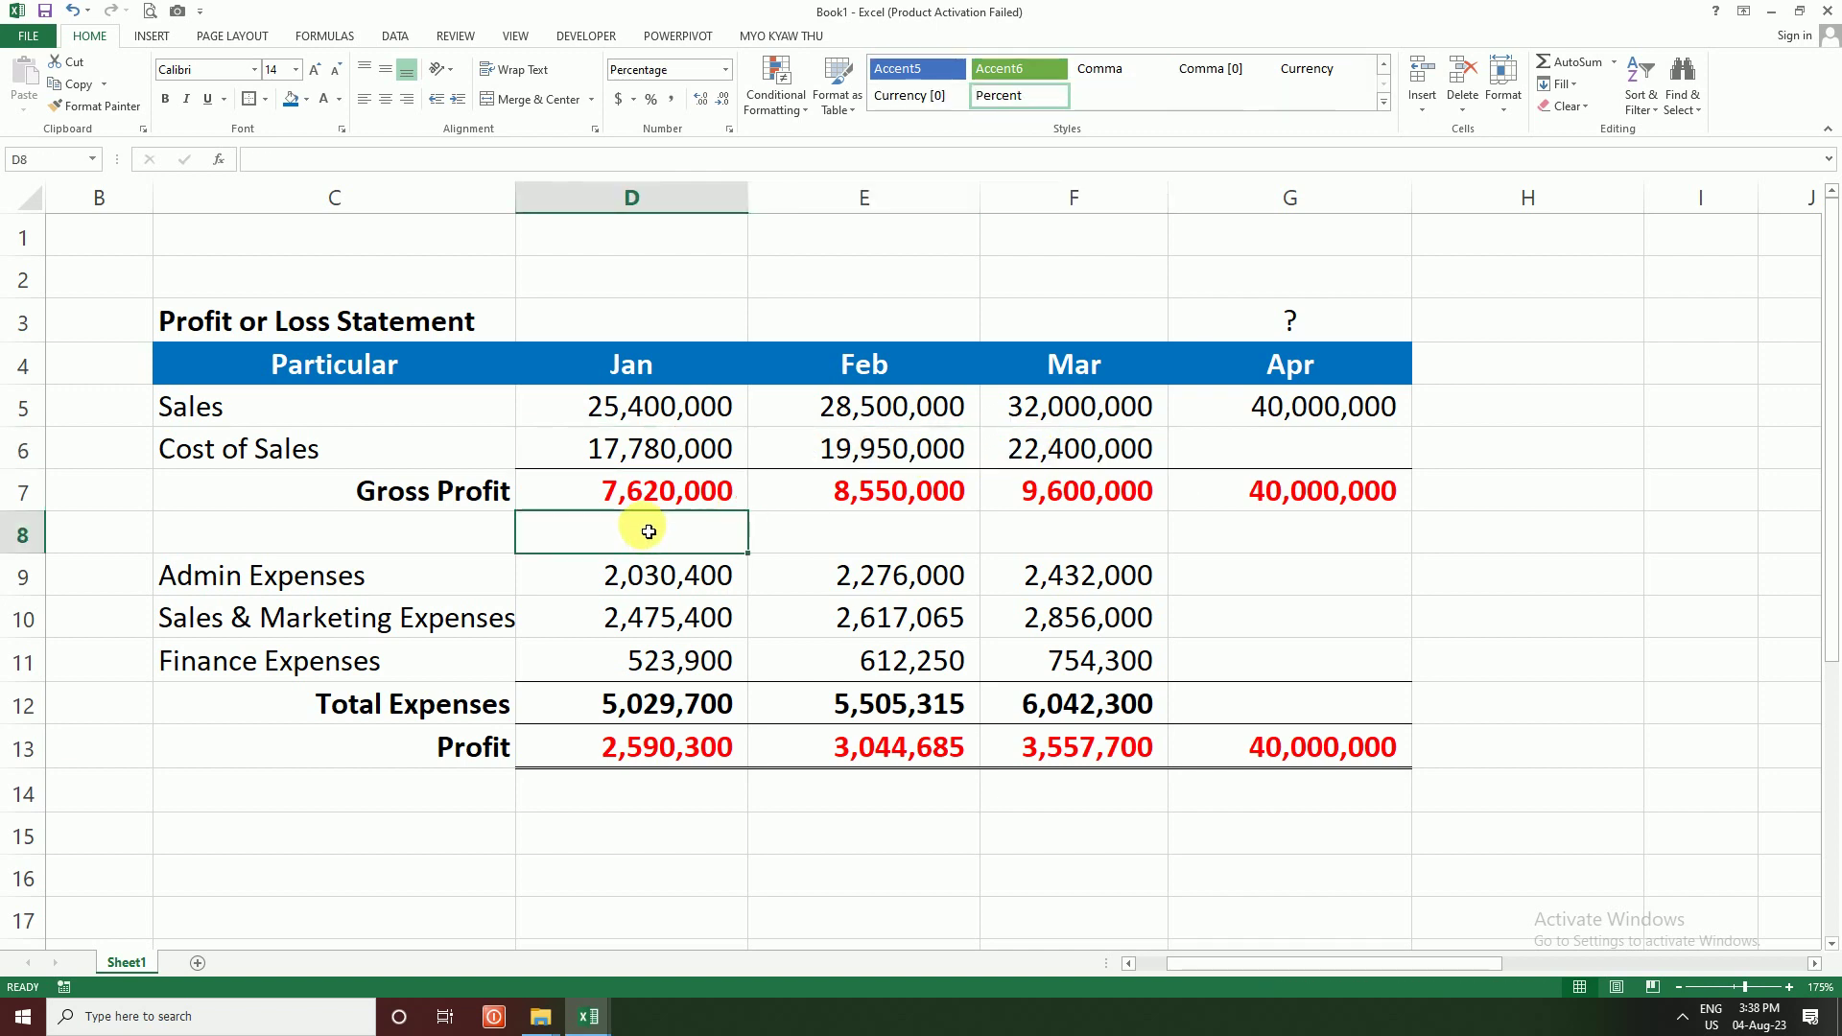
text(=)
click(673, 415)
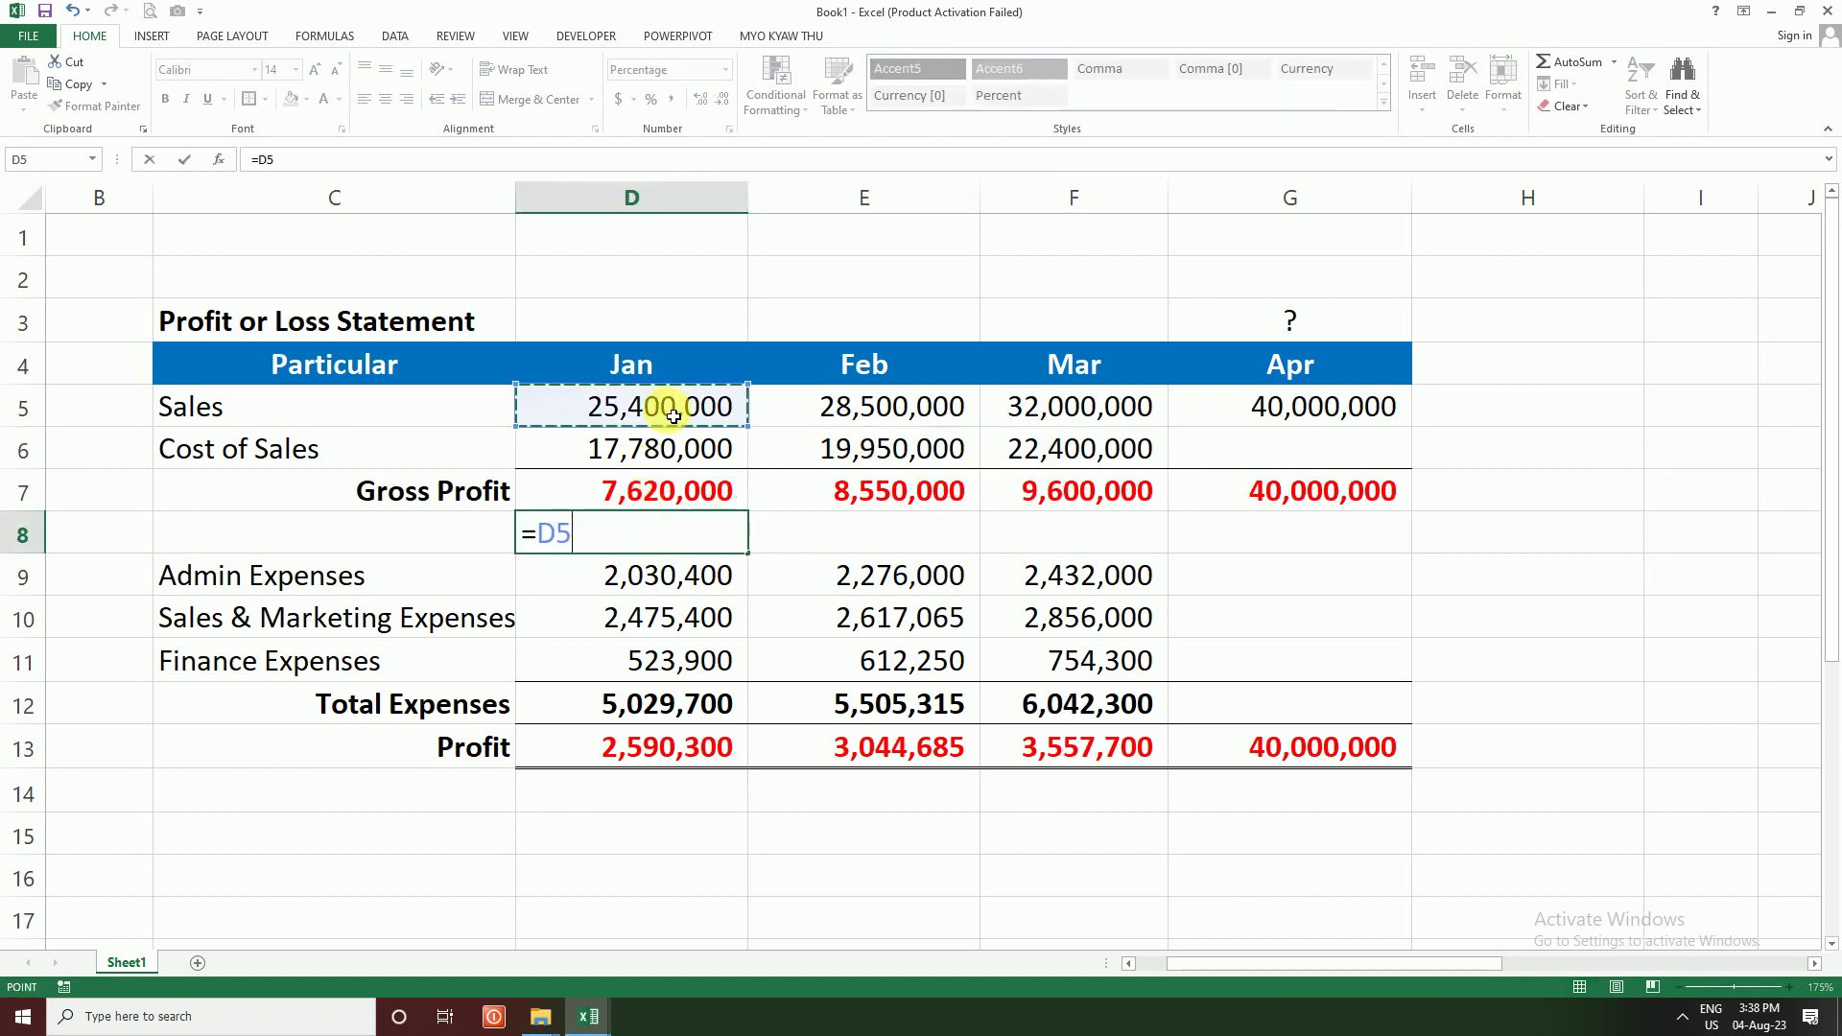
text(/)
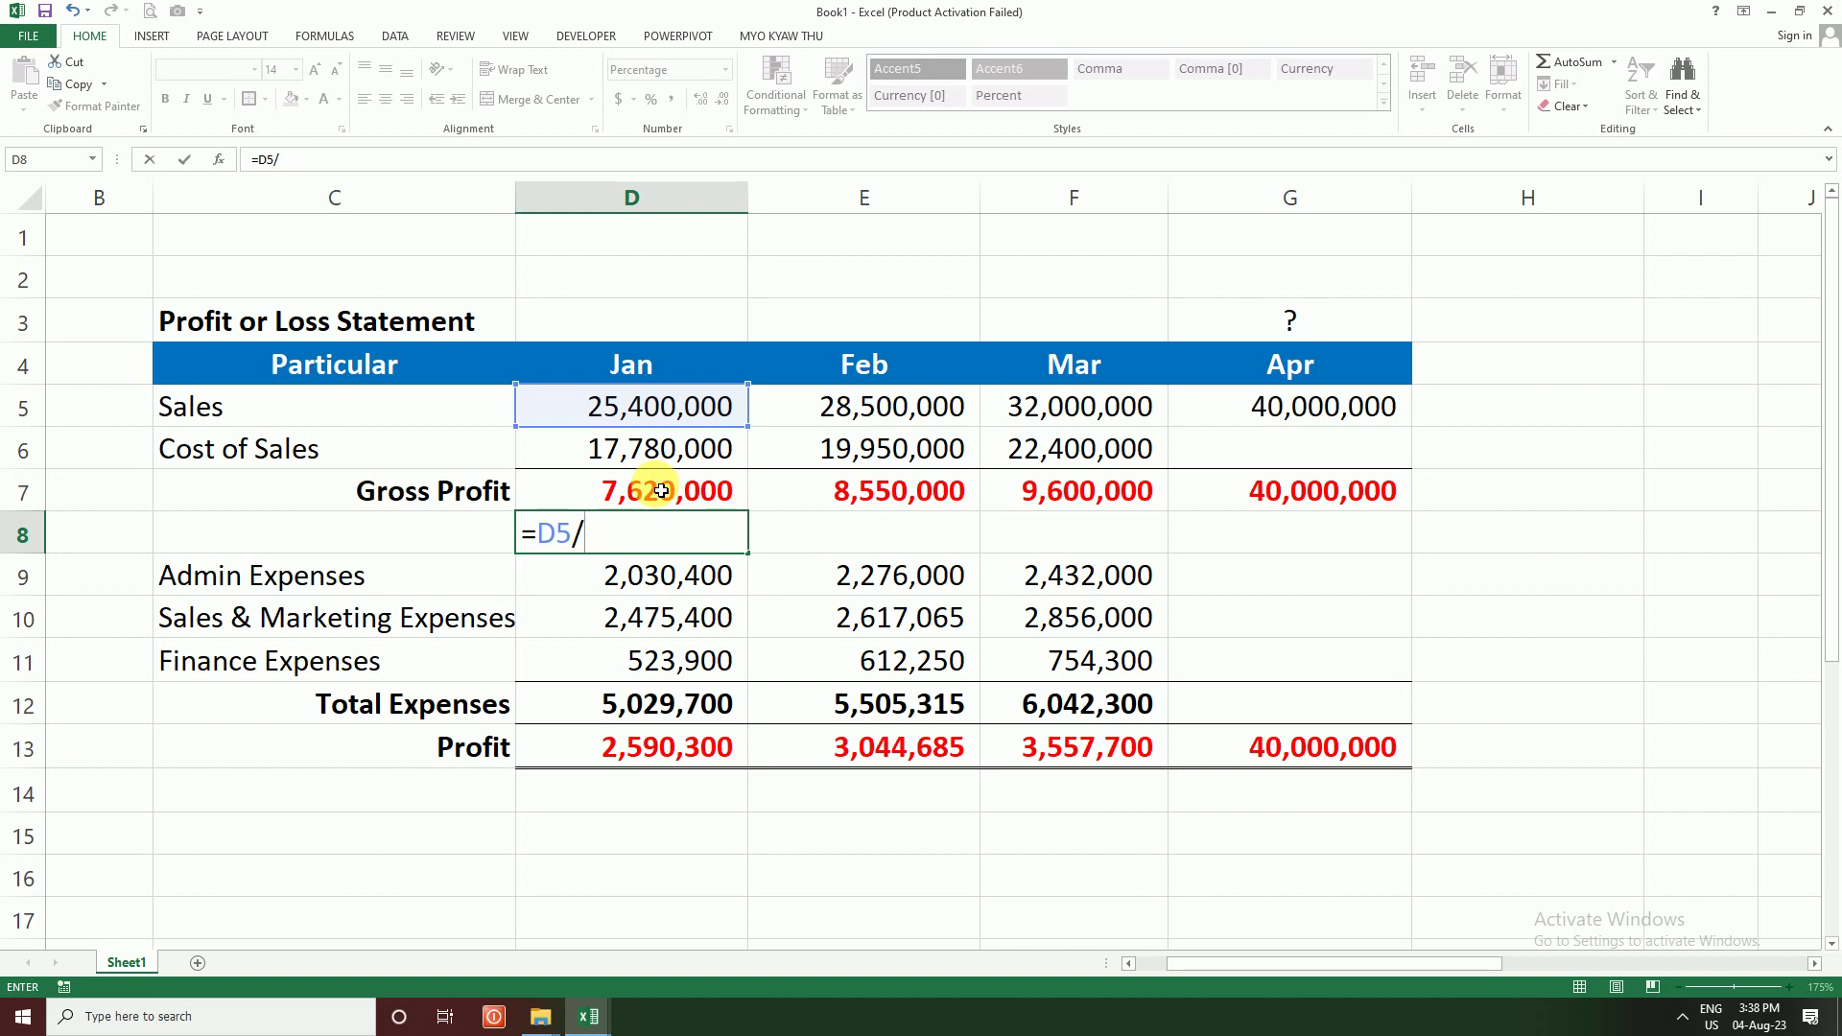
key(BackSpace)
key(BackSpace)
key(BackSpace)
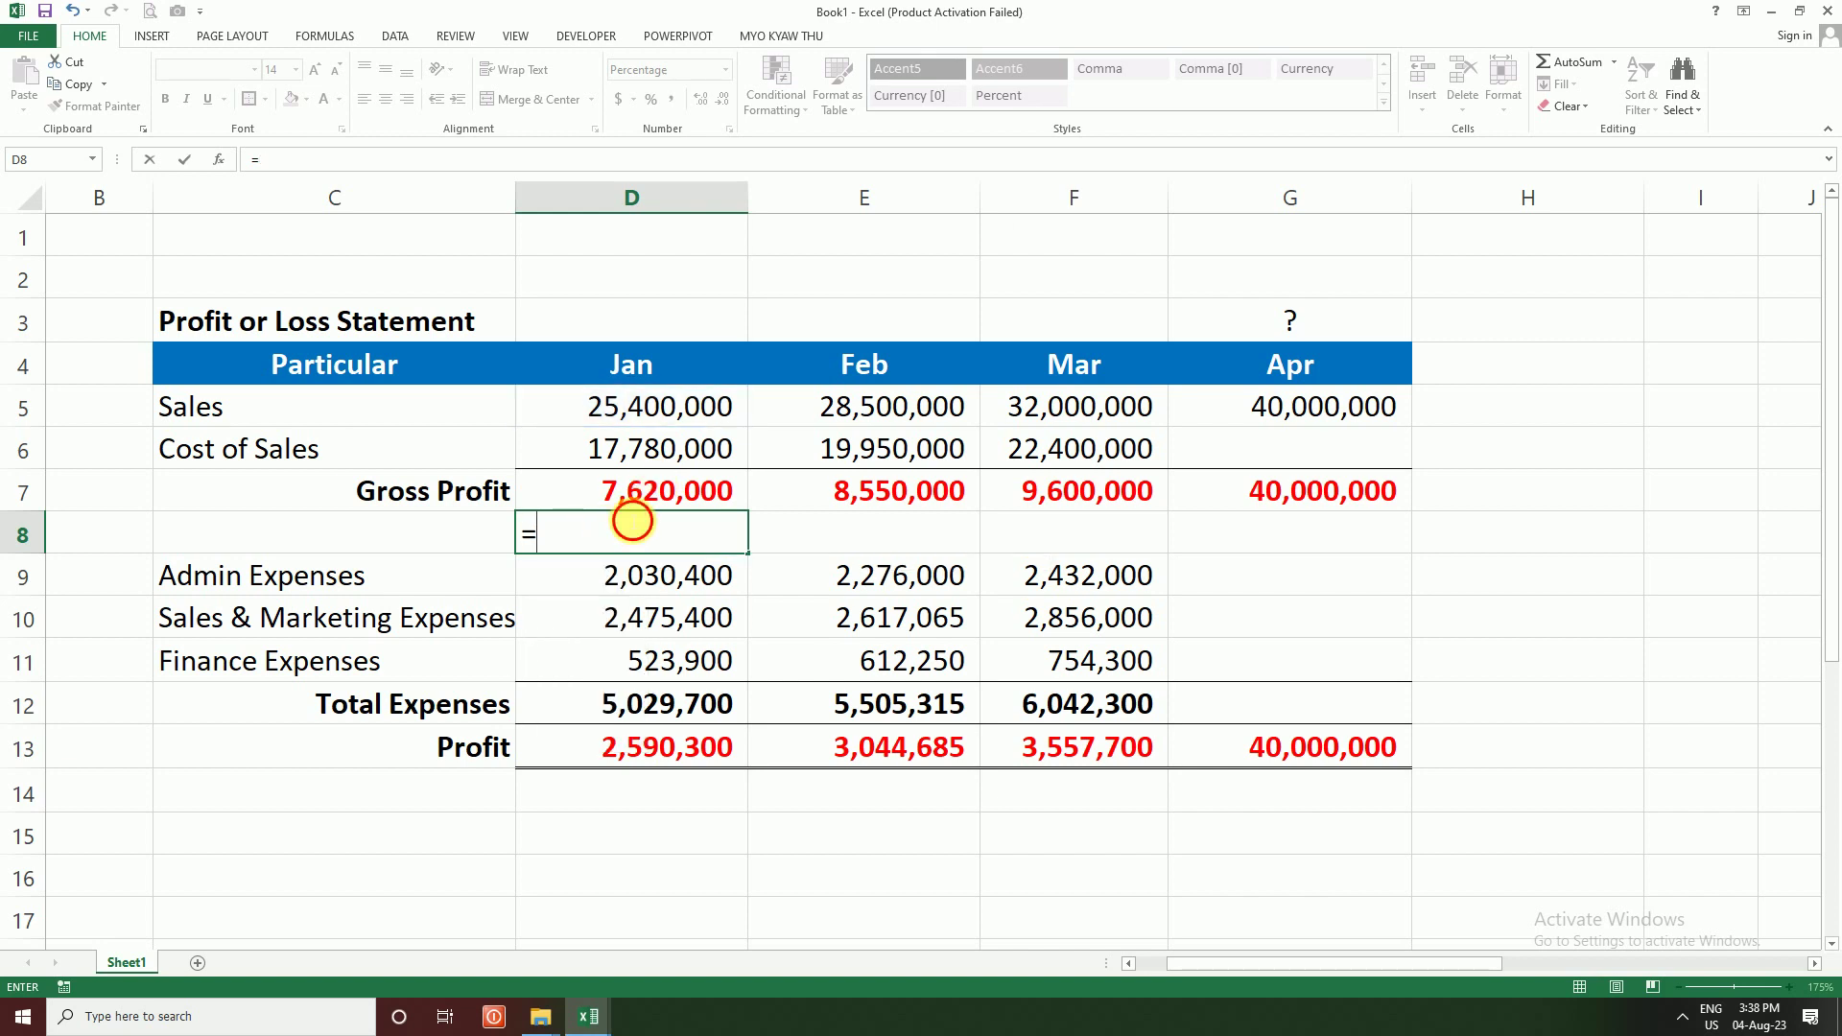
click(648, 495)
text(/)
click(671, 406)
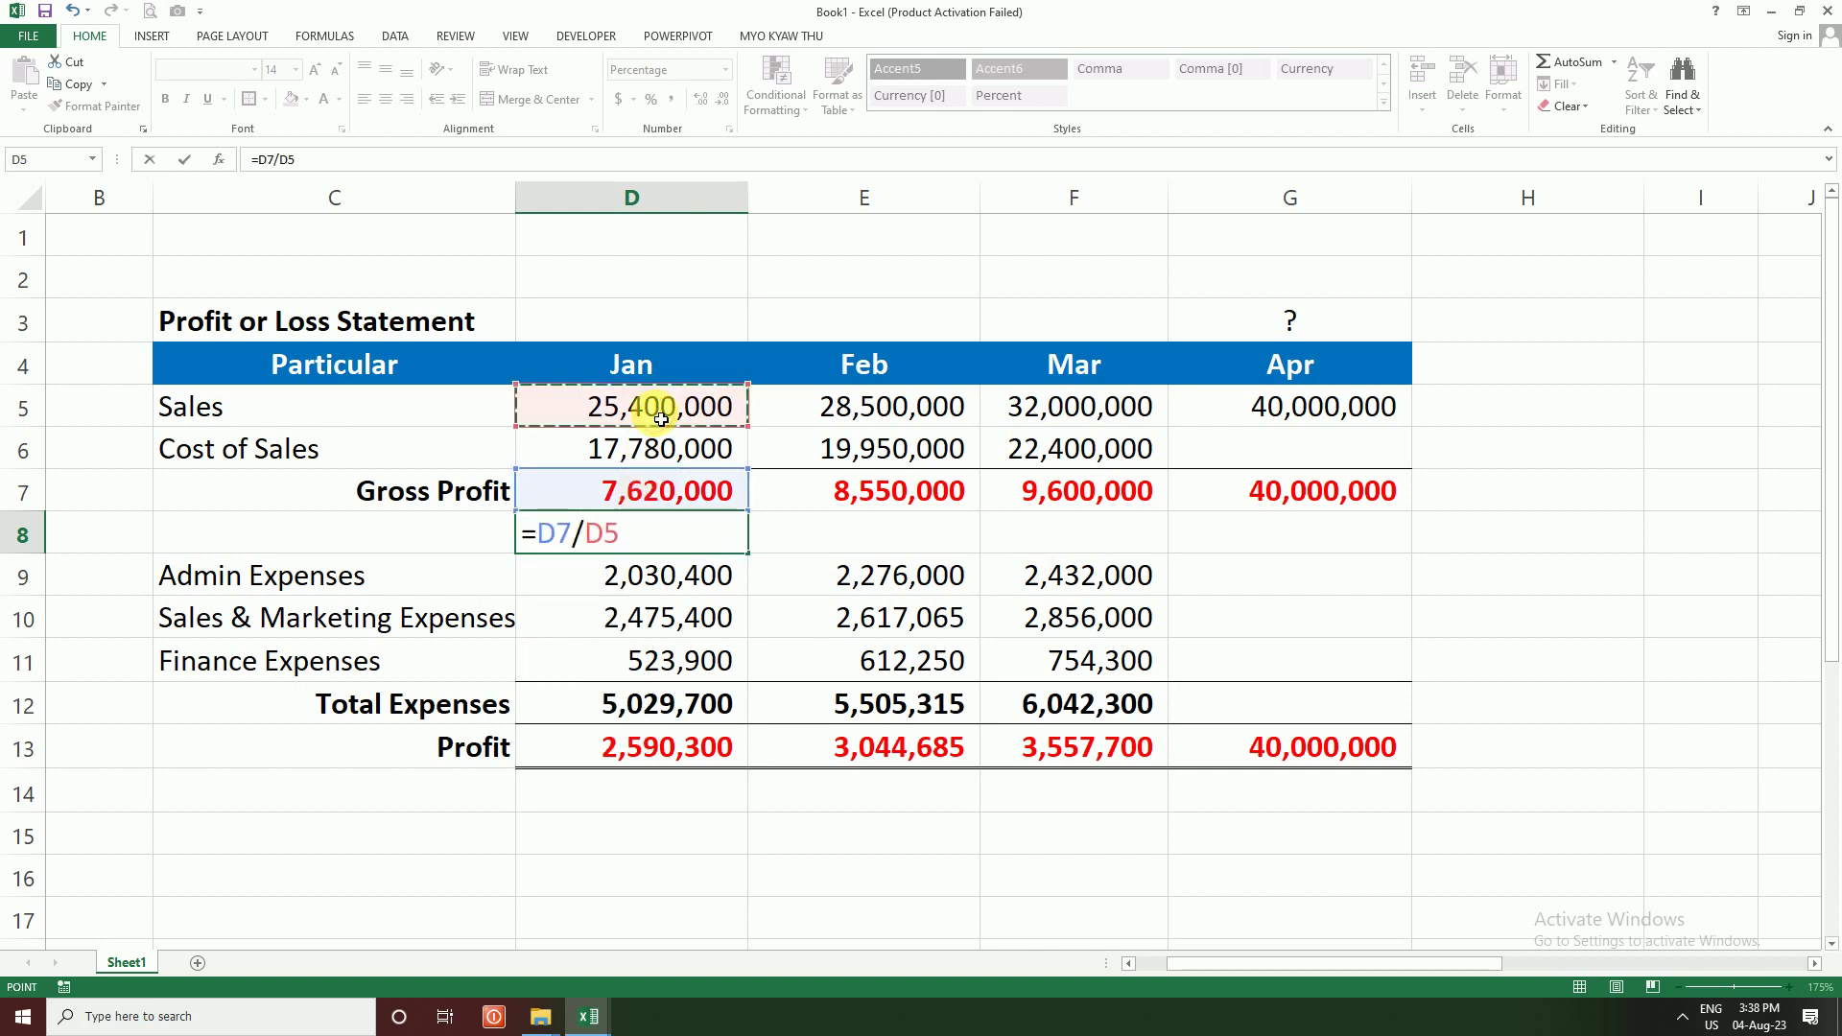
key(Return)
Step: Fill the gross margin formula across row 8 from January through April
drag(719, 528, 1099, 536)
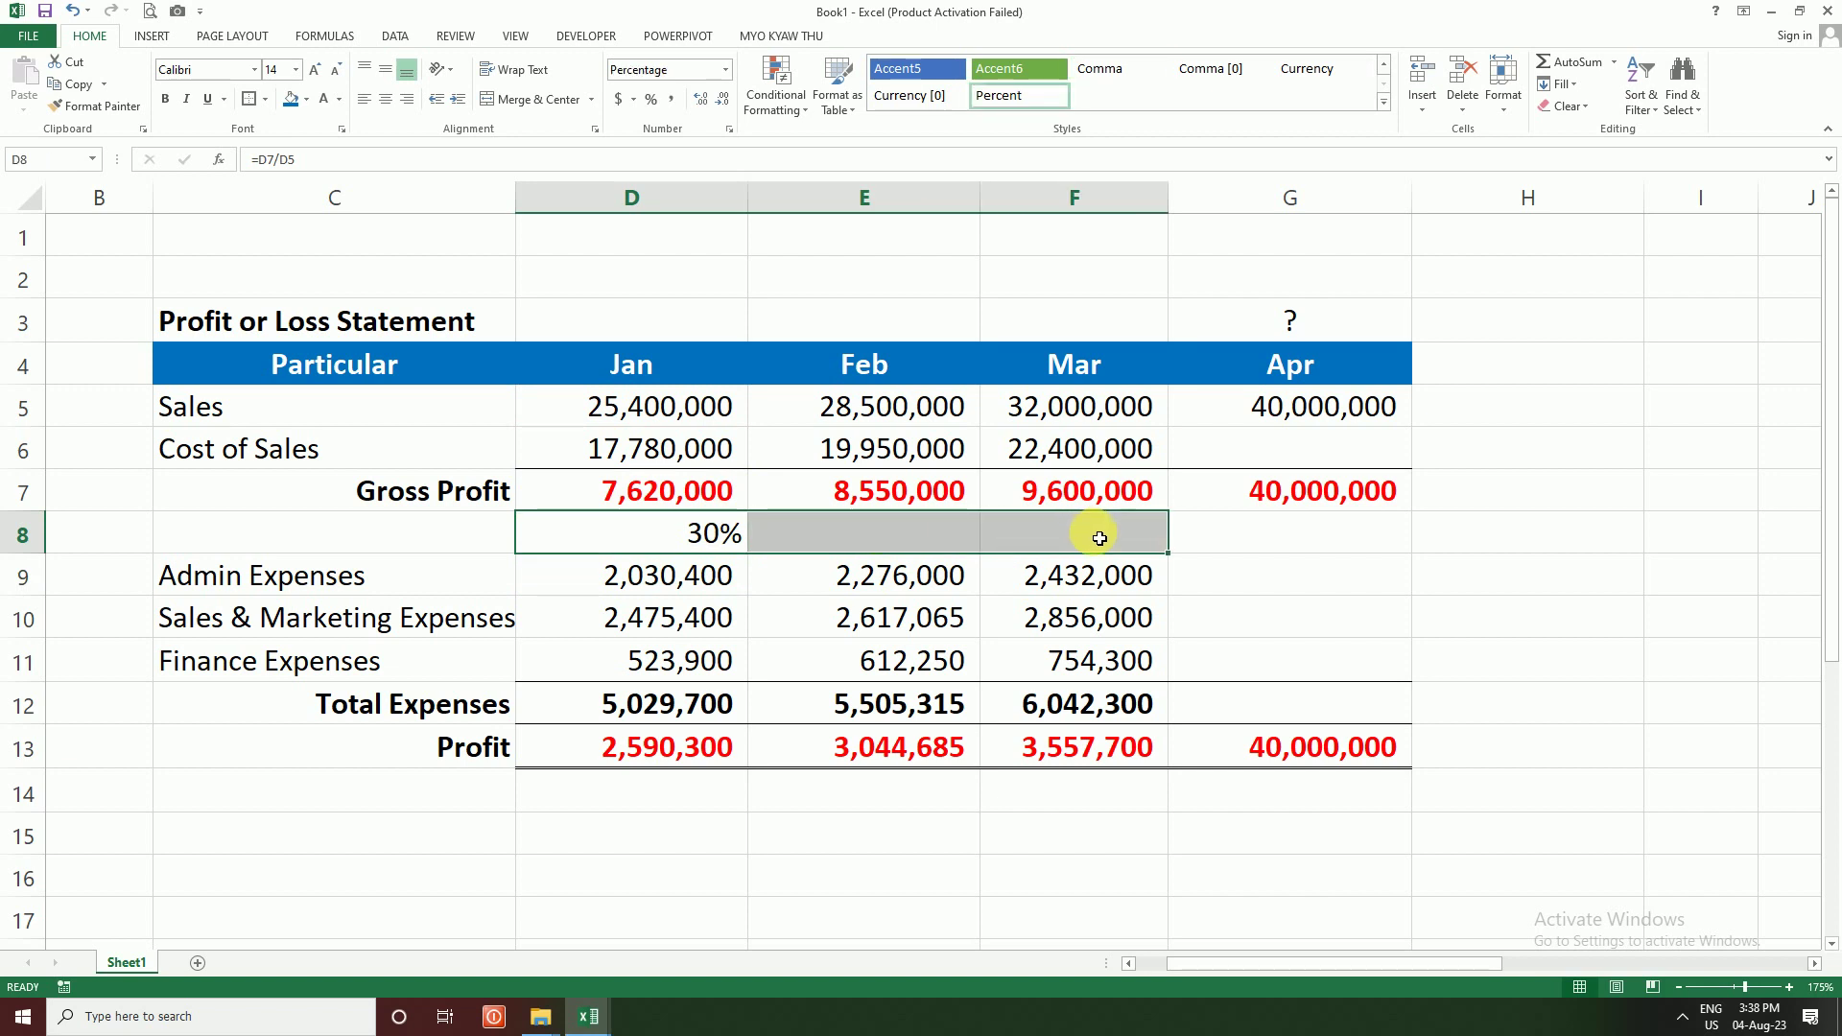
key(ctrl+r)
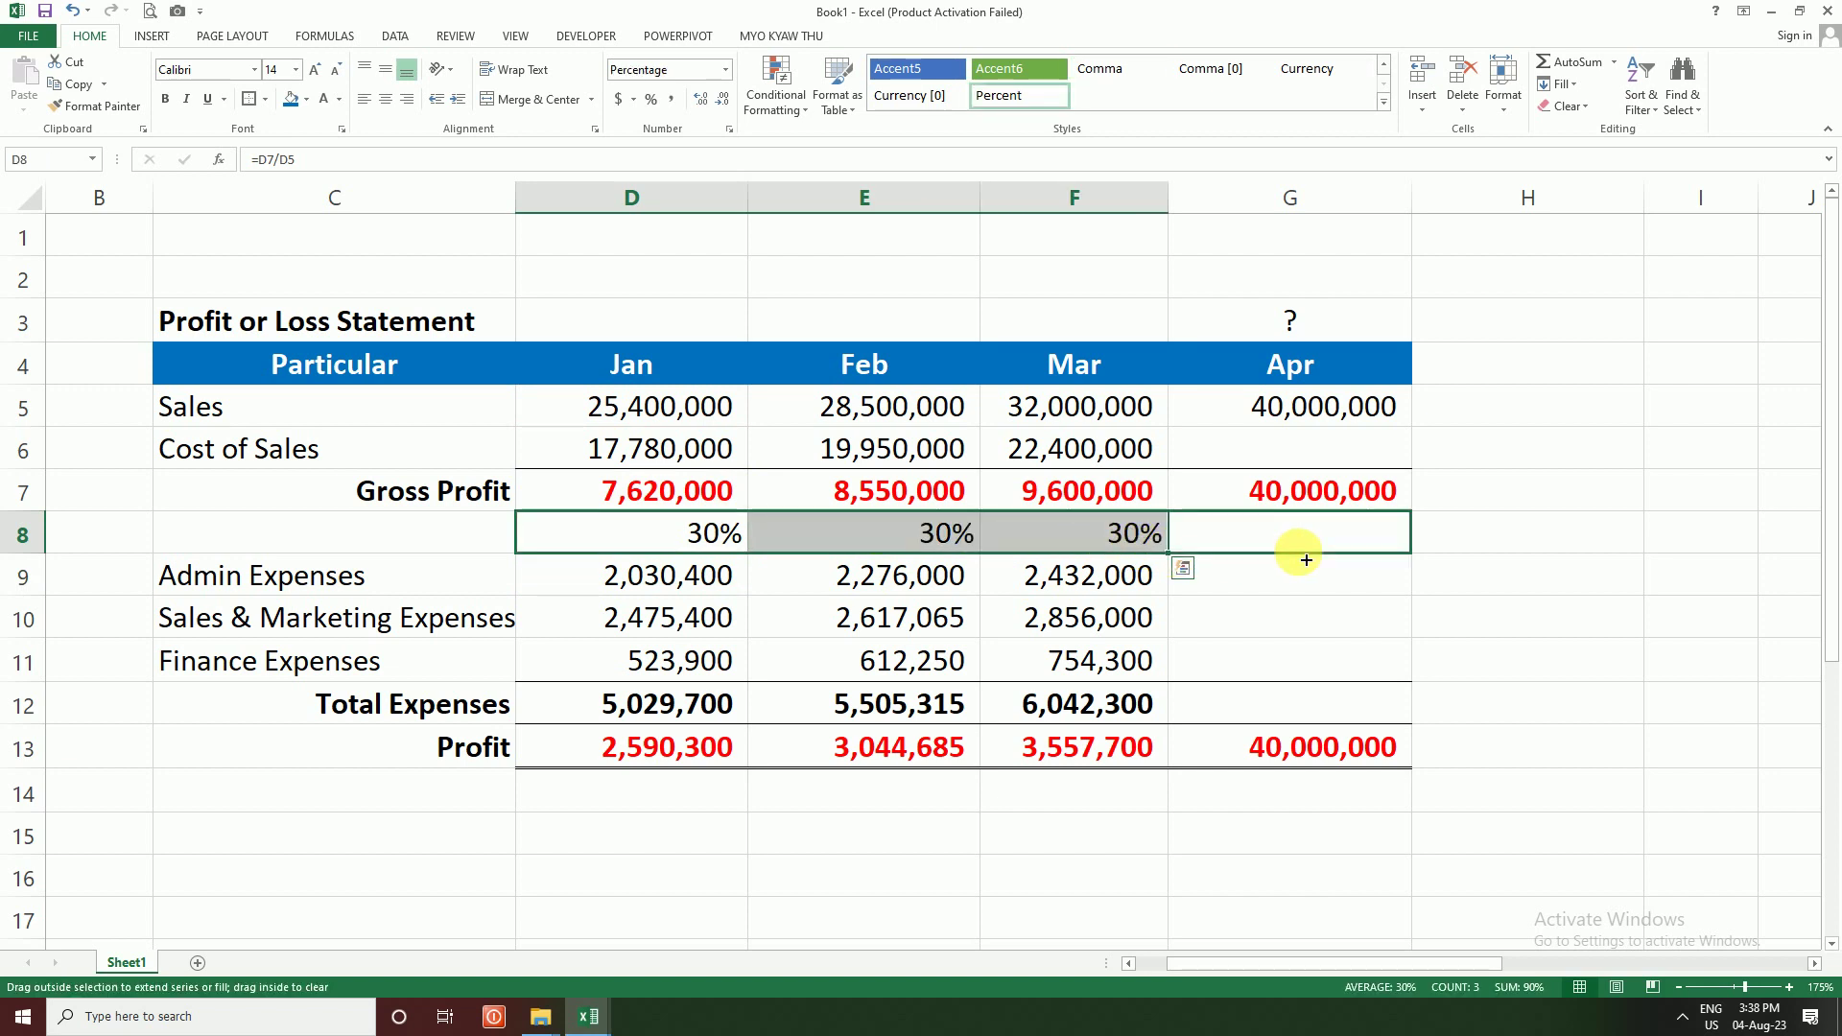
drag(1177, 560, 1295, 547)
click(1350, 539)
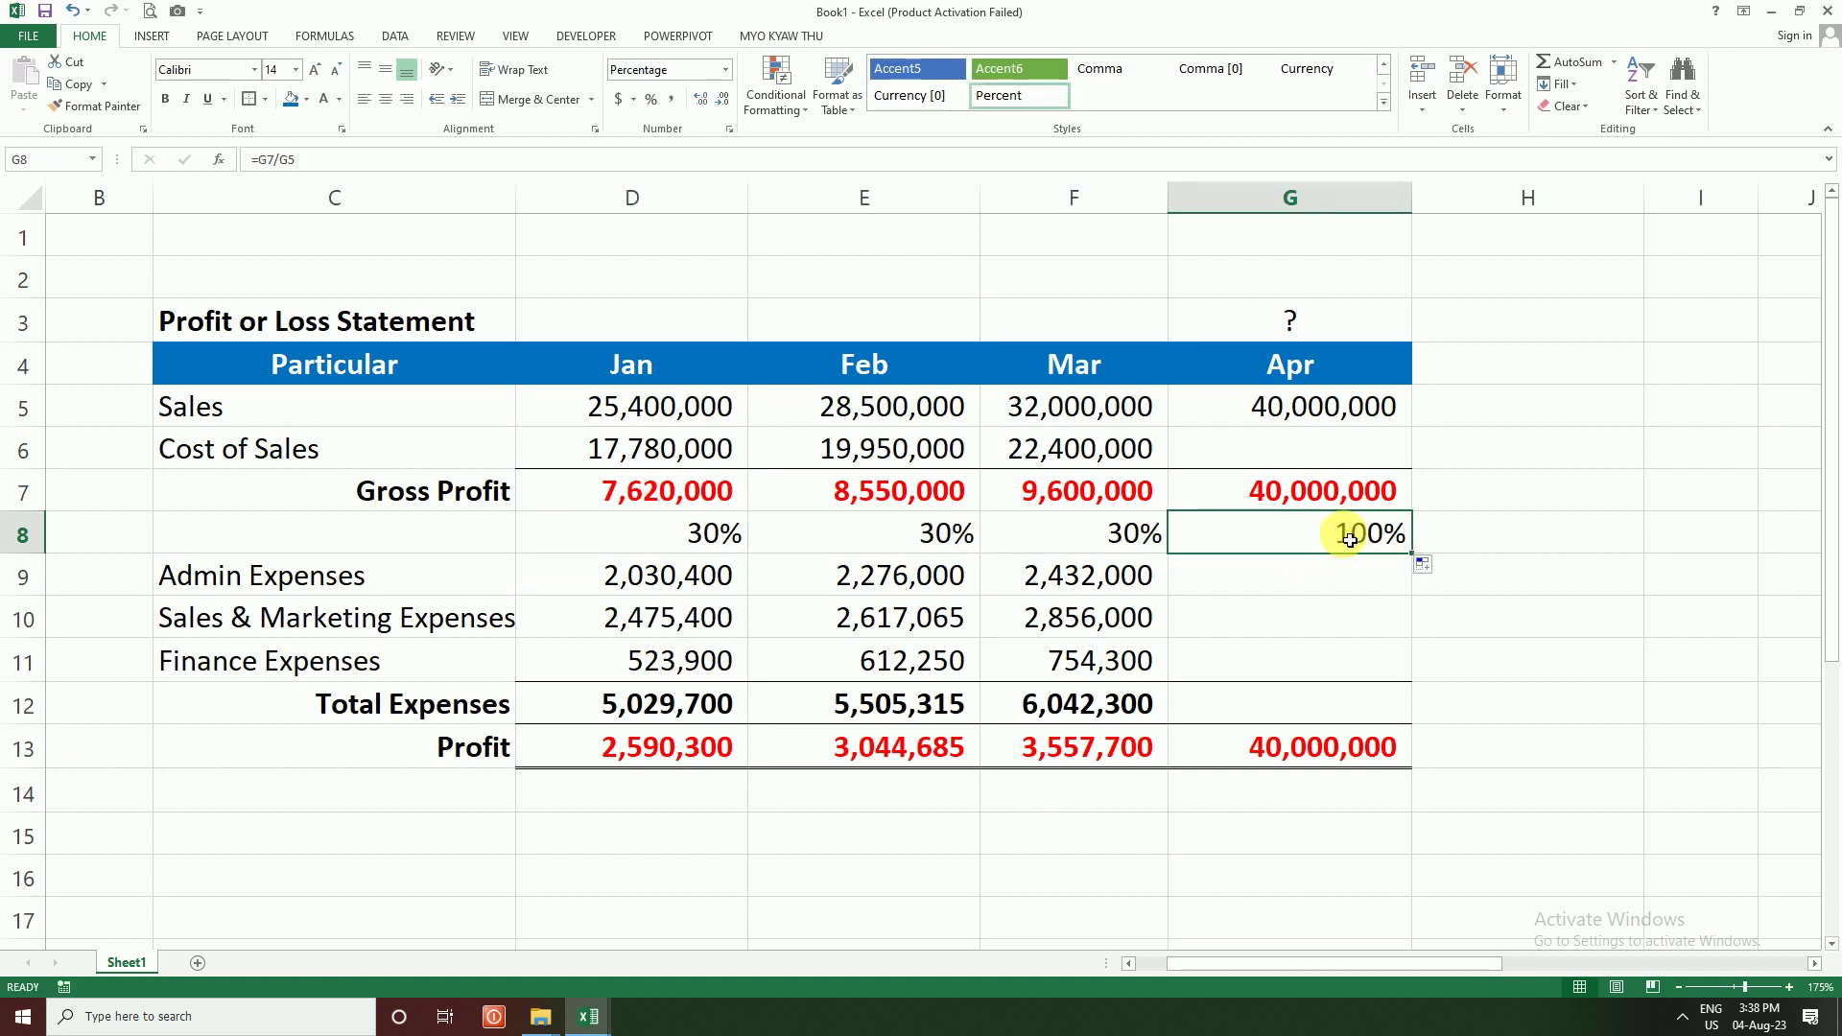
Step: Set April Cost of Sales to =G5*70% (28,000,000) and review the 30% margins
click(1305, 443)
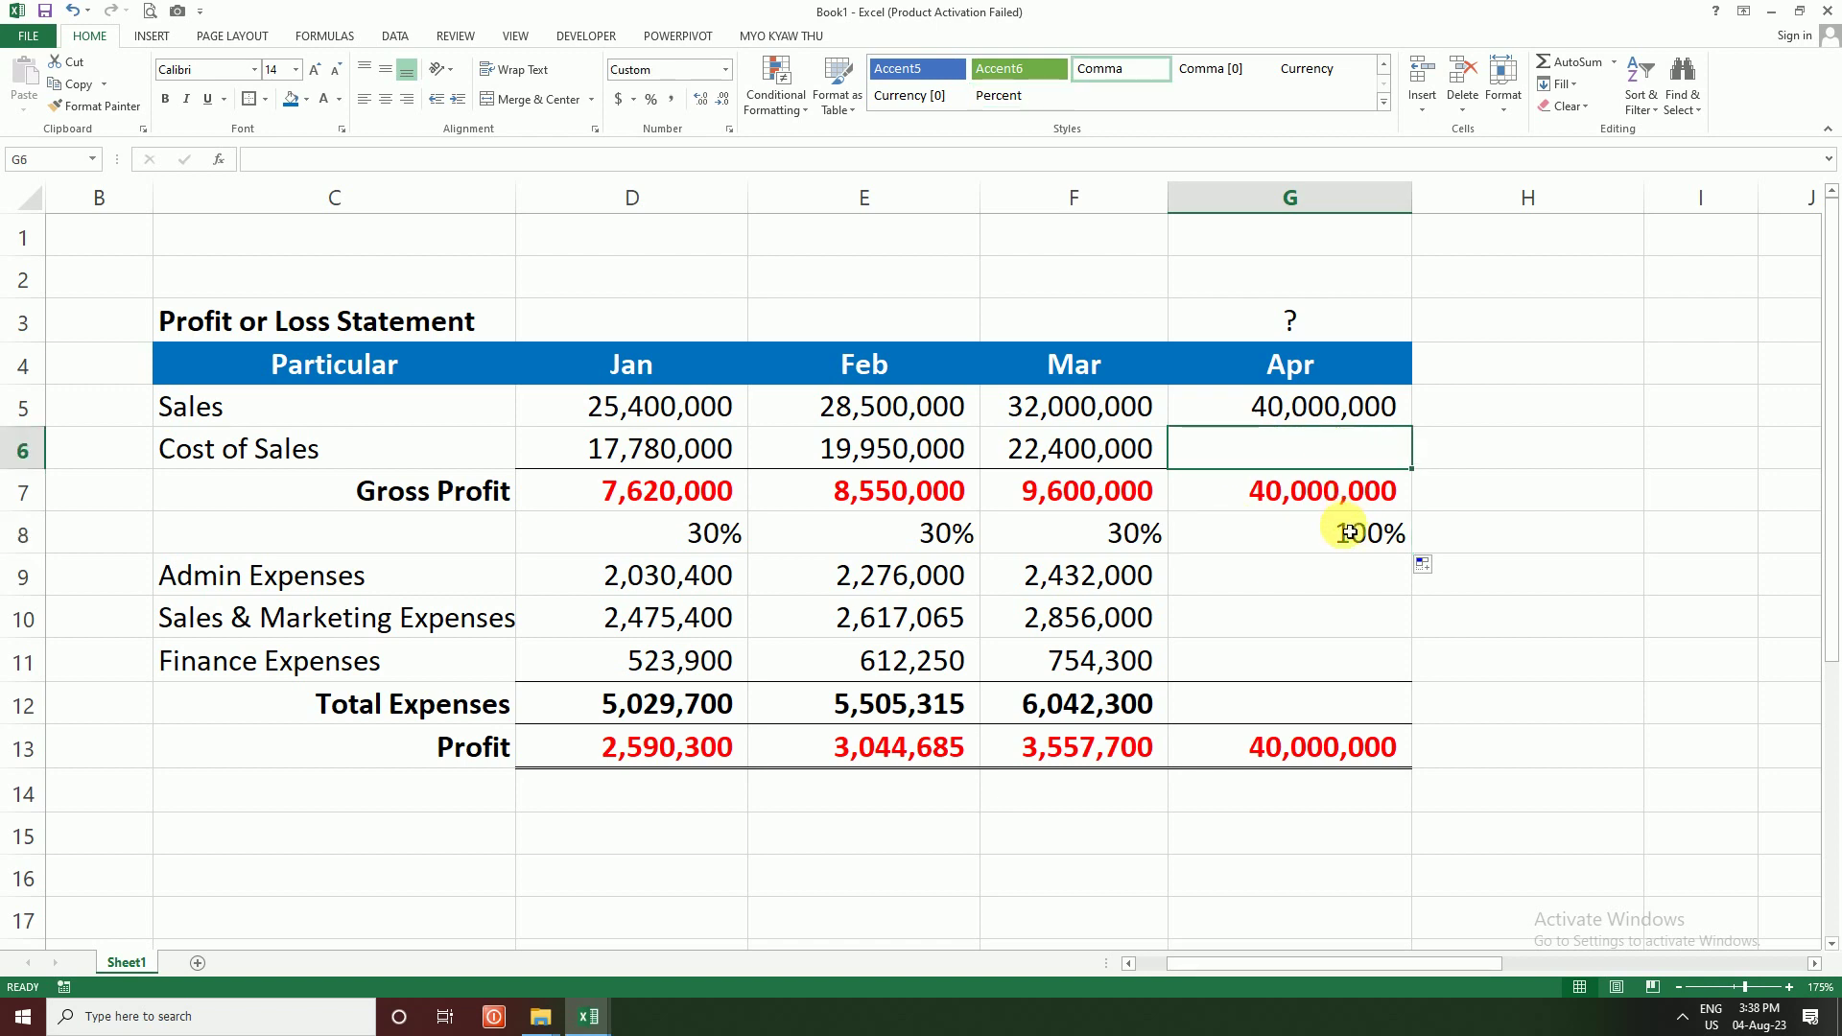
text(=)
click(1333, 426)
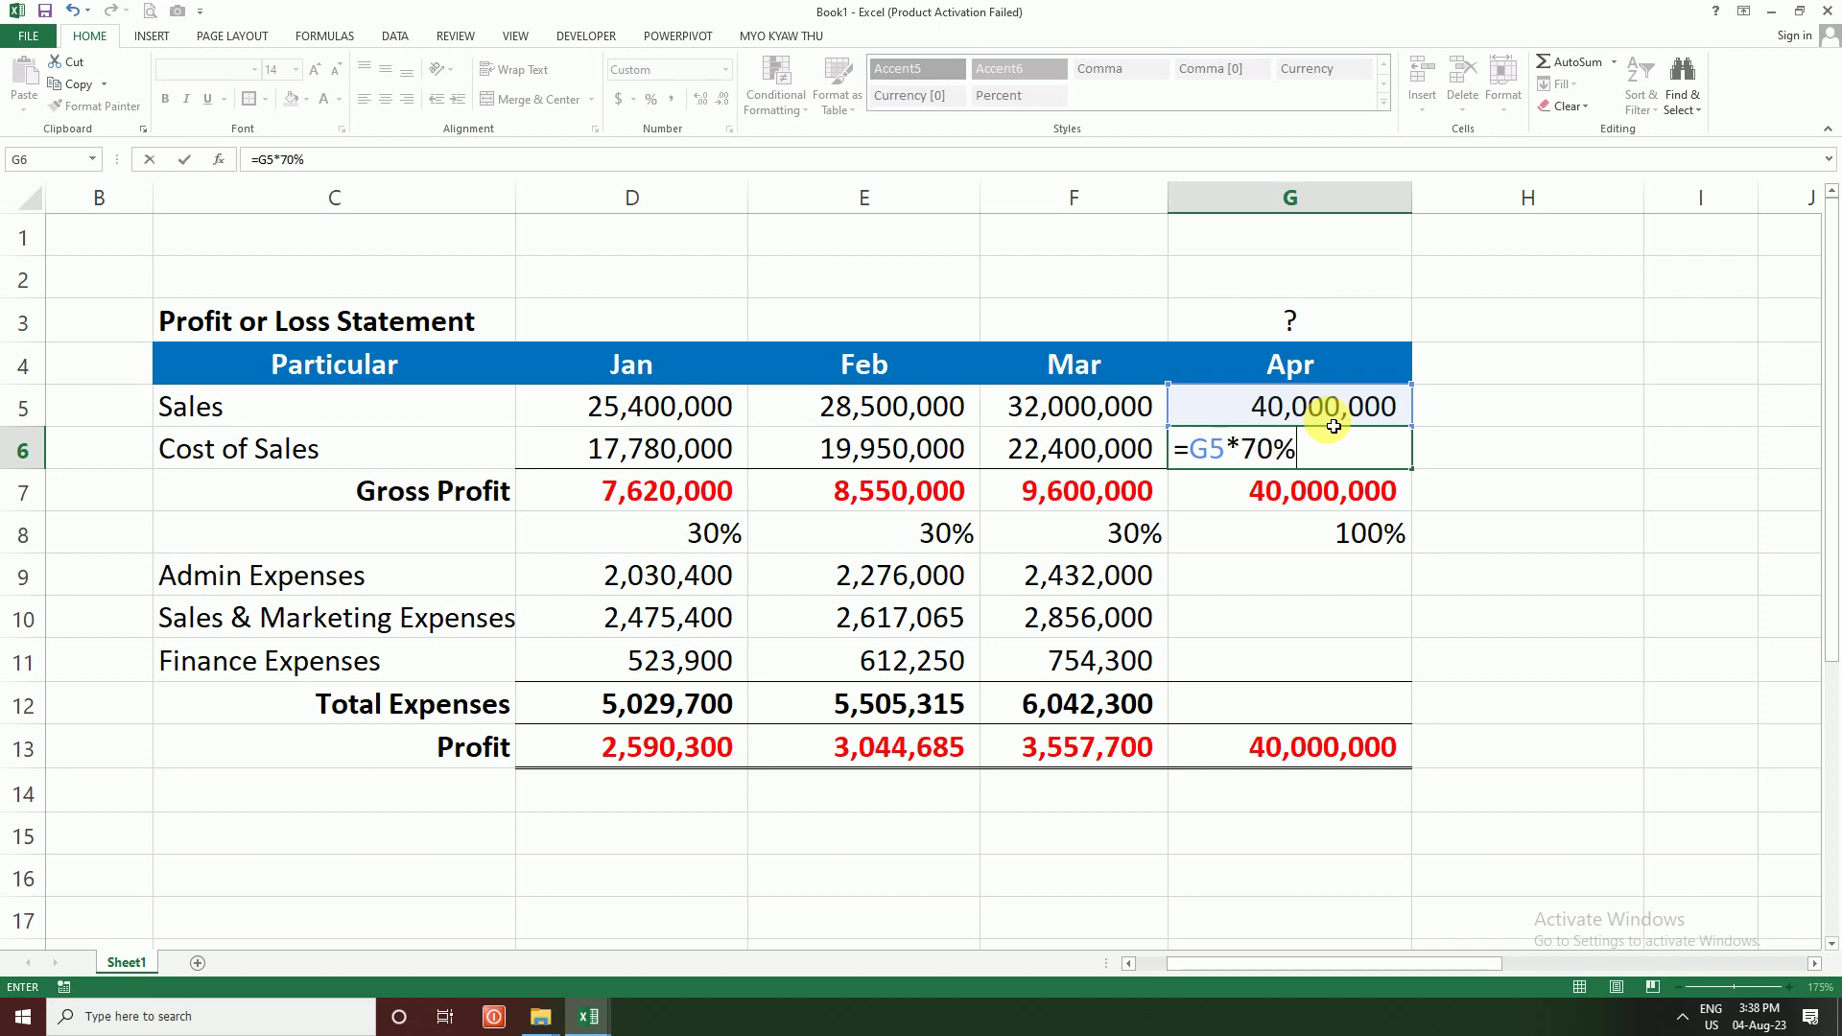
key(Return)
drag(1369, 534, 719, 542)
drag(345, 451, 1357, 432)
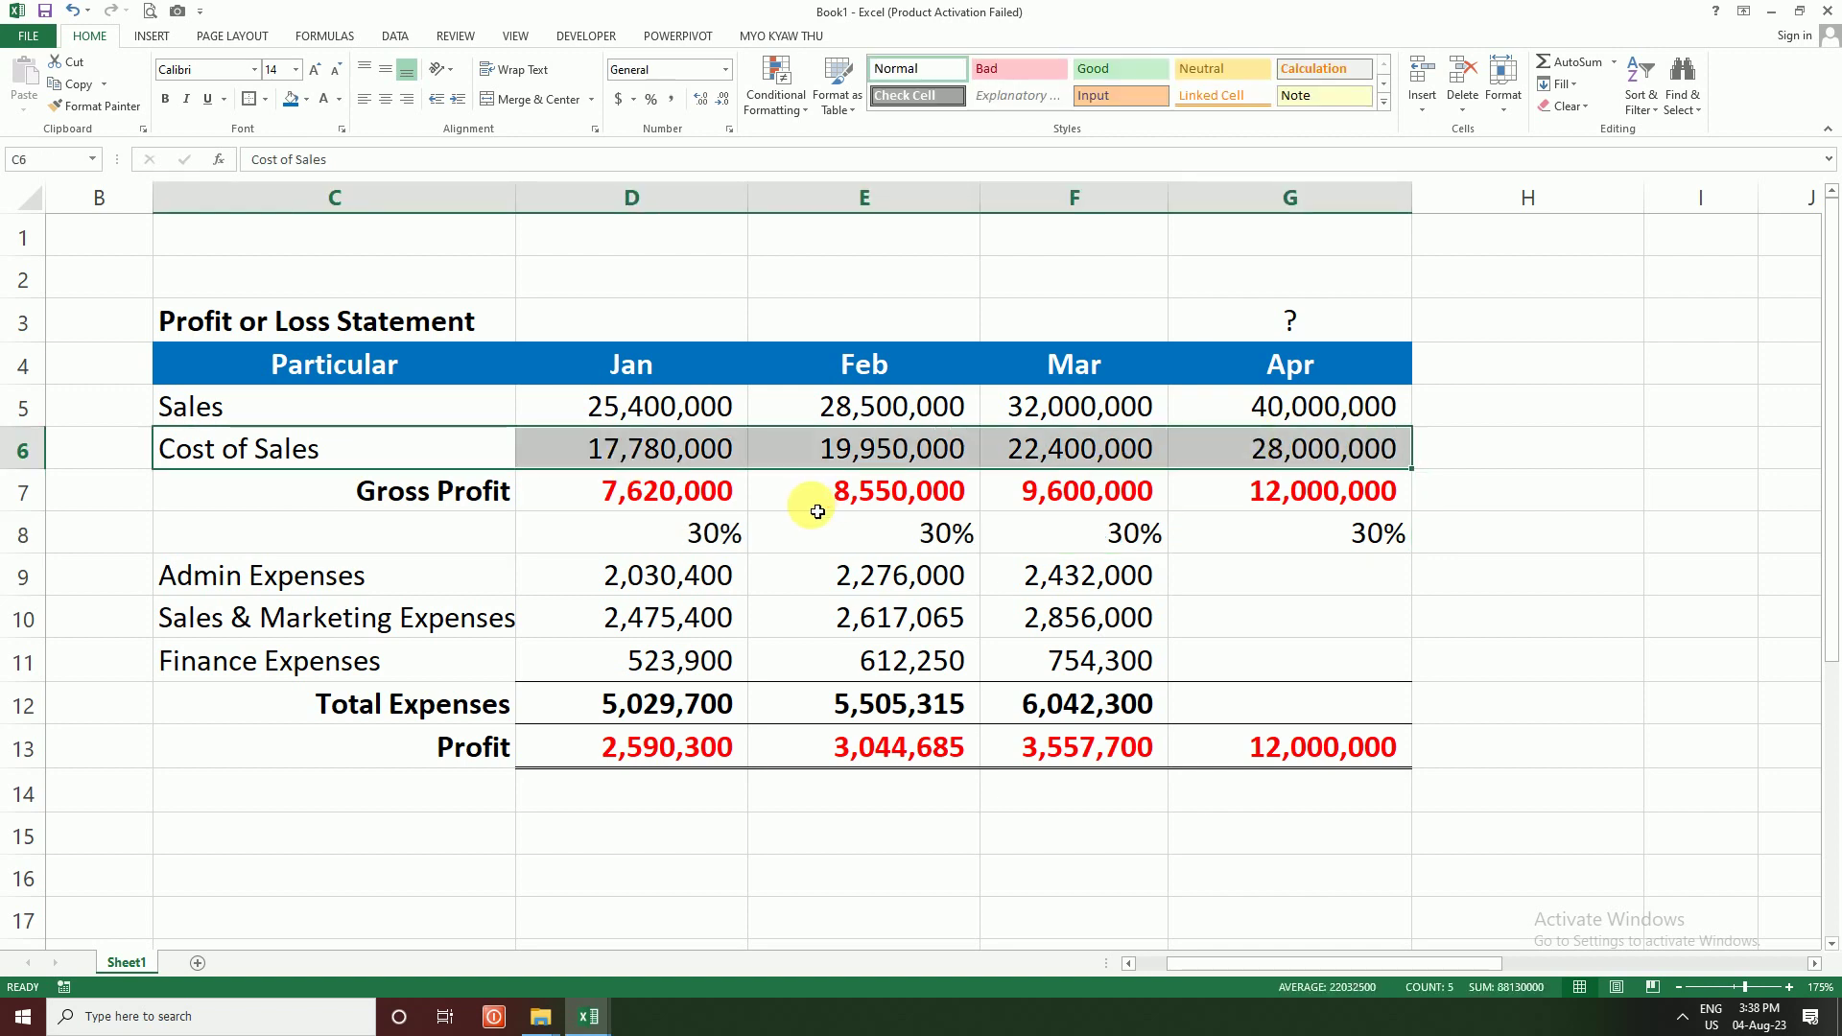
click(695, 532)
shift+click(1382, 533)
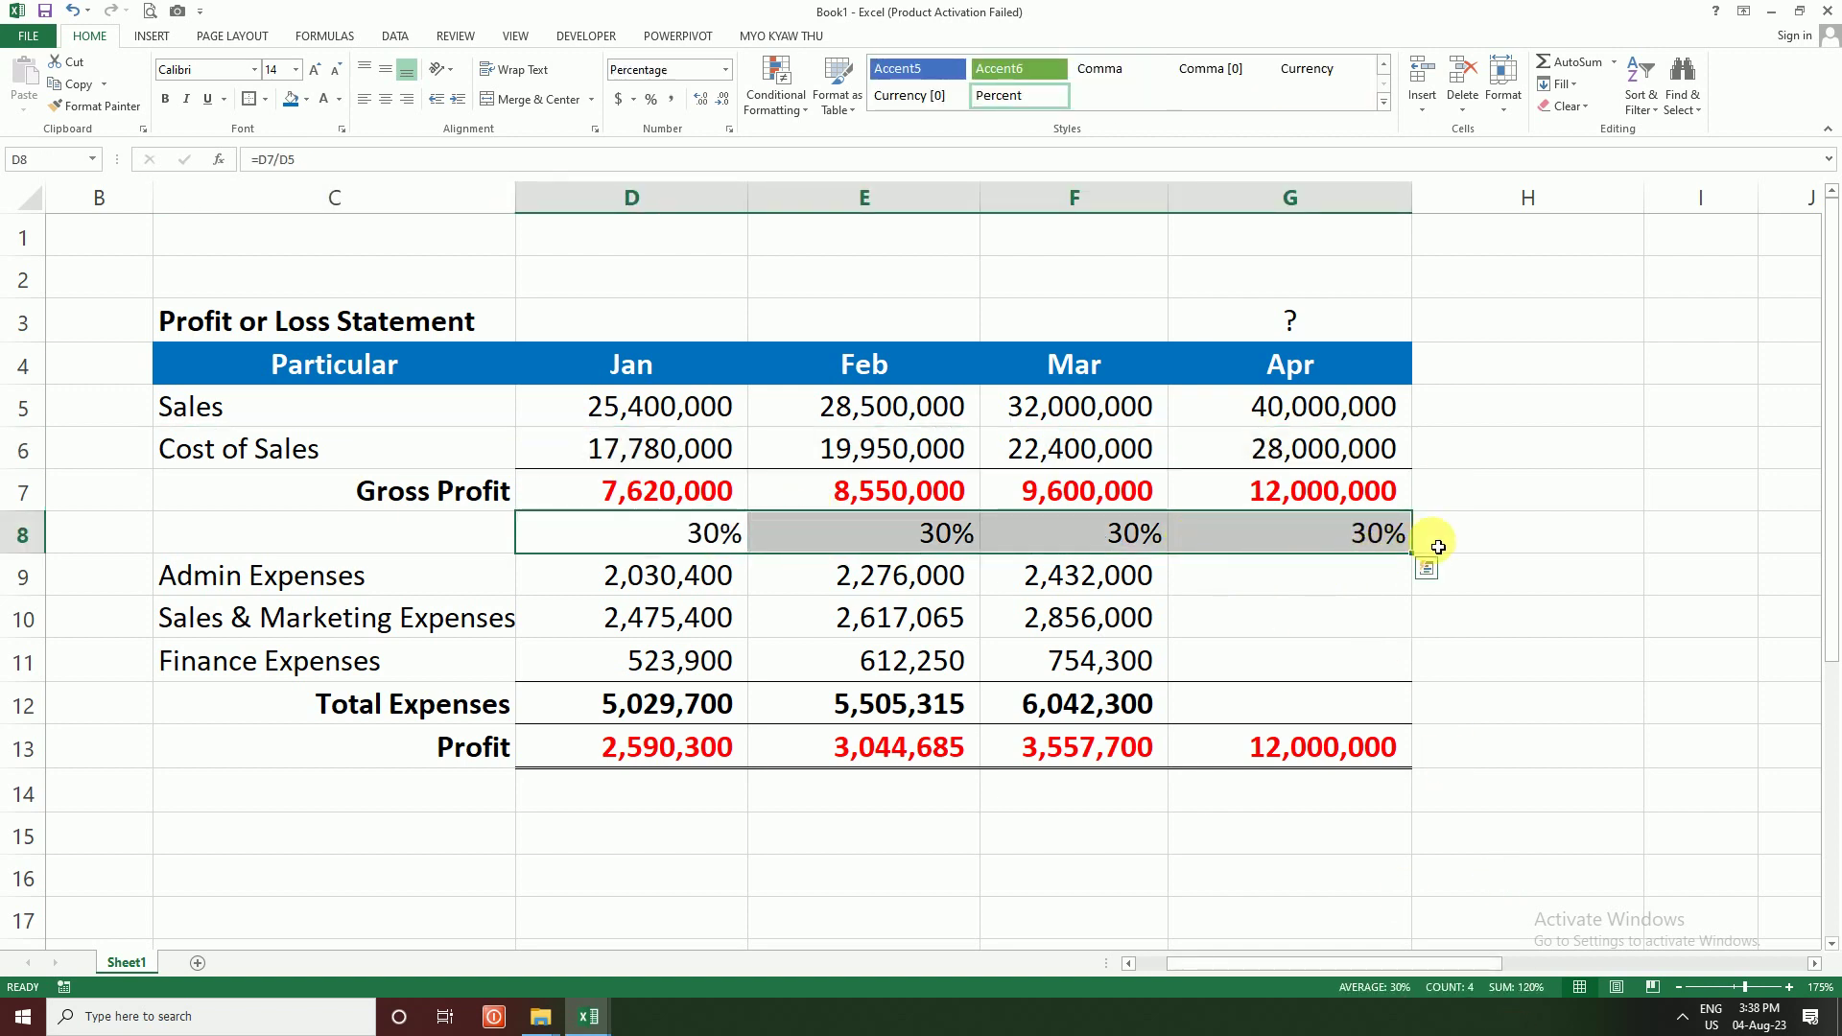
click(1491, 576)
click(1505, 604)
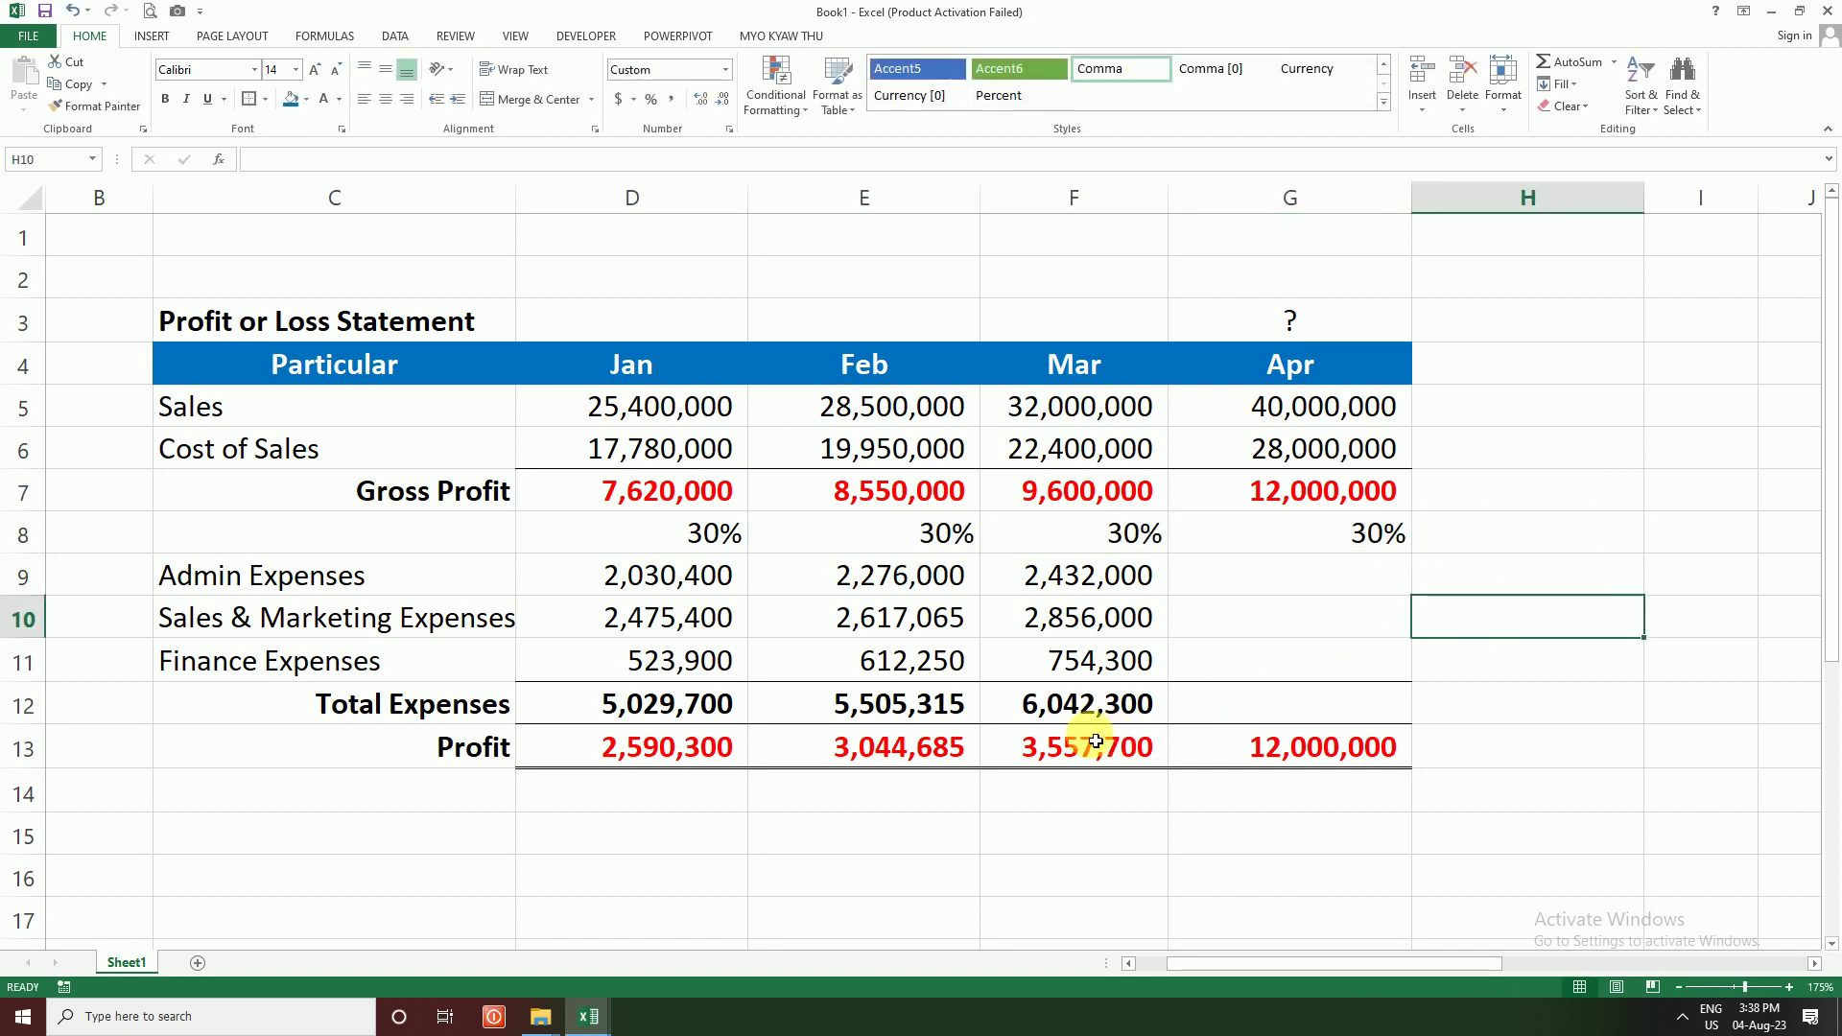
Step: Review the High-Low cells: 15% absorption rate, variable and fixed cost formulas
click(1305, 583)
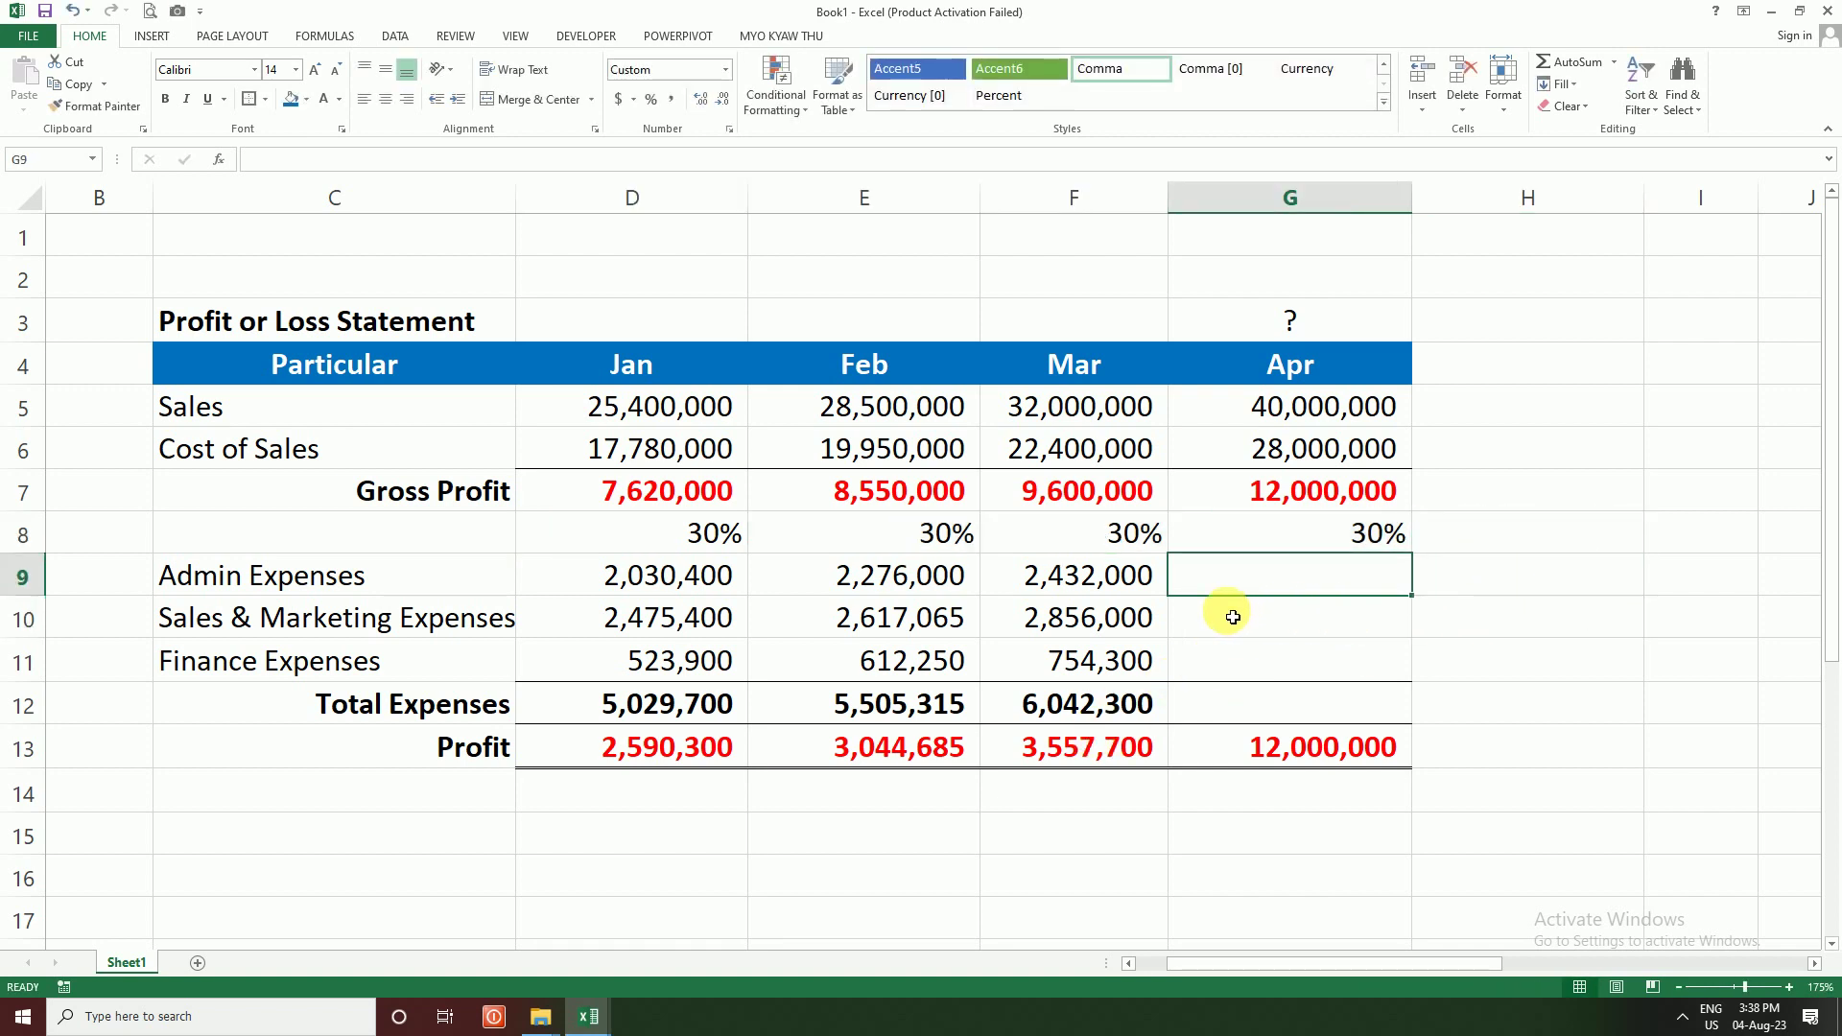
scroll(1238, 638, down, 1)
scroll(1238, 639, down, 1)
click(1295, 587)
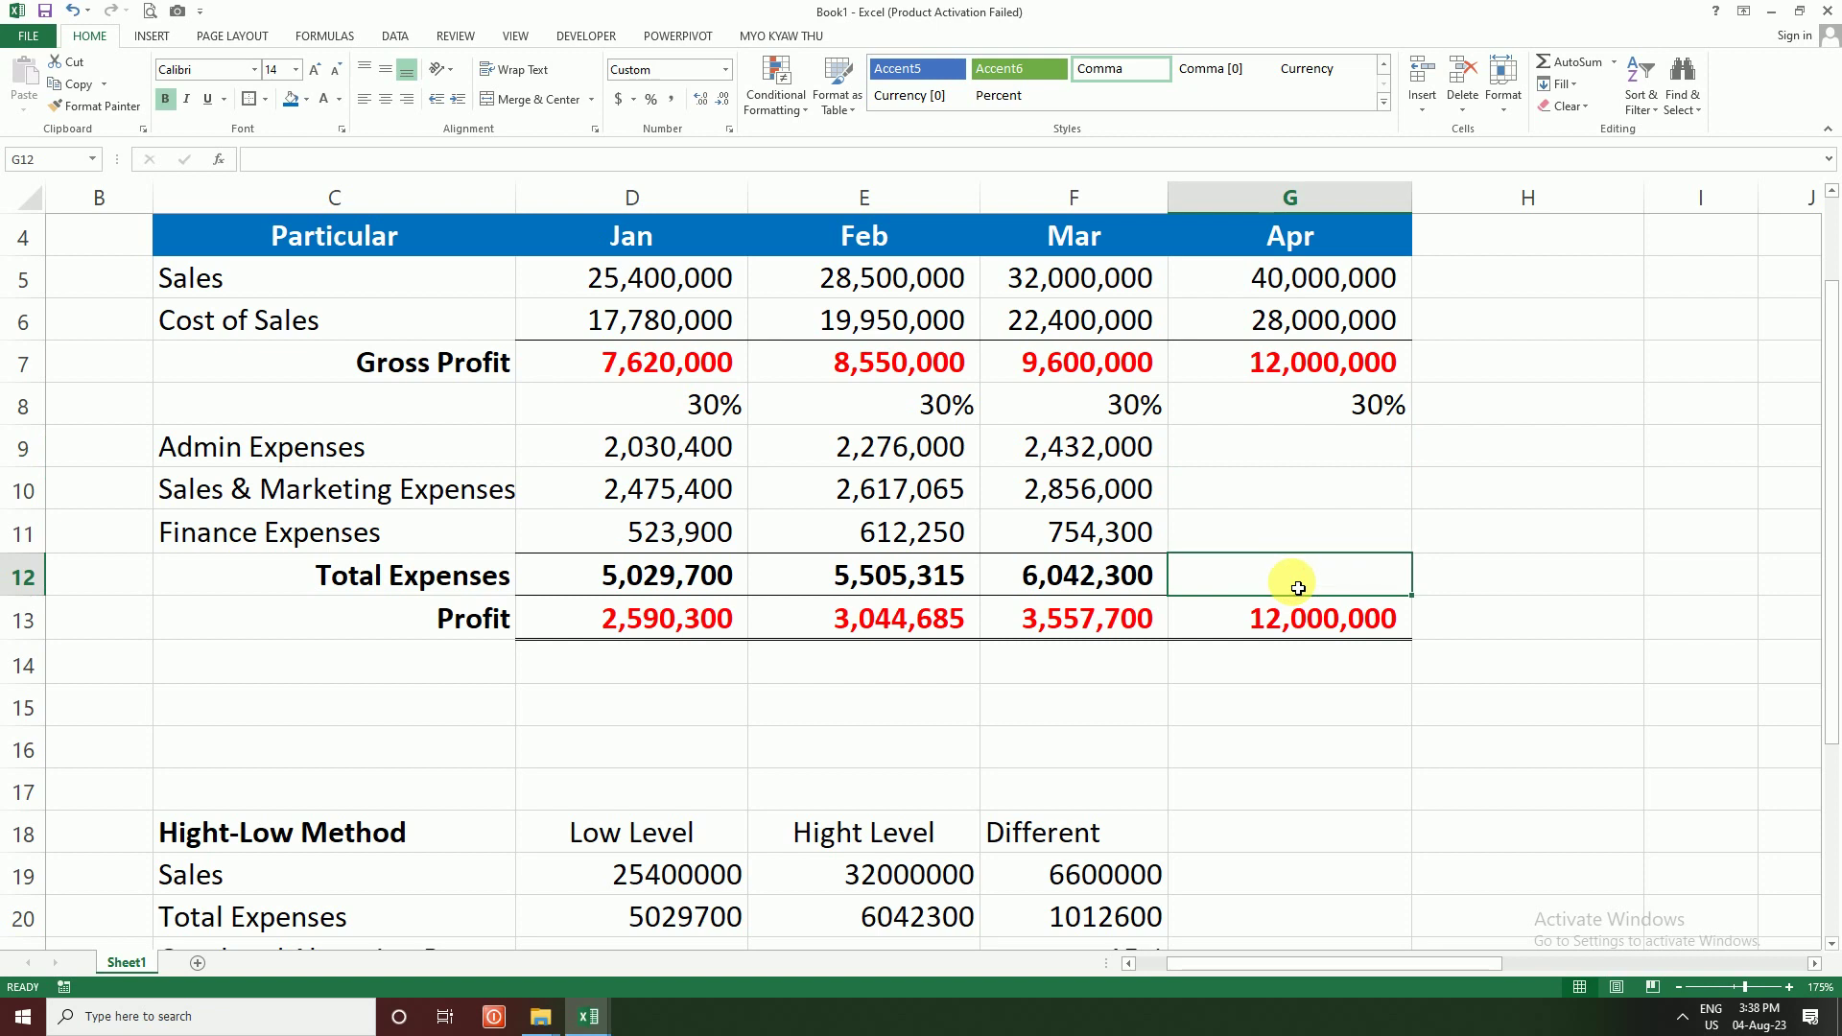
scroll(1298, 588, down, 1)
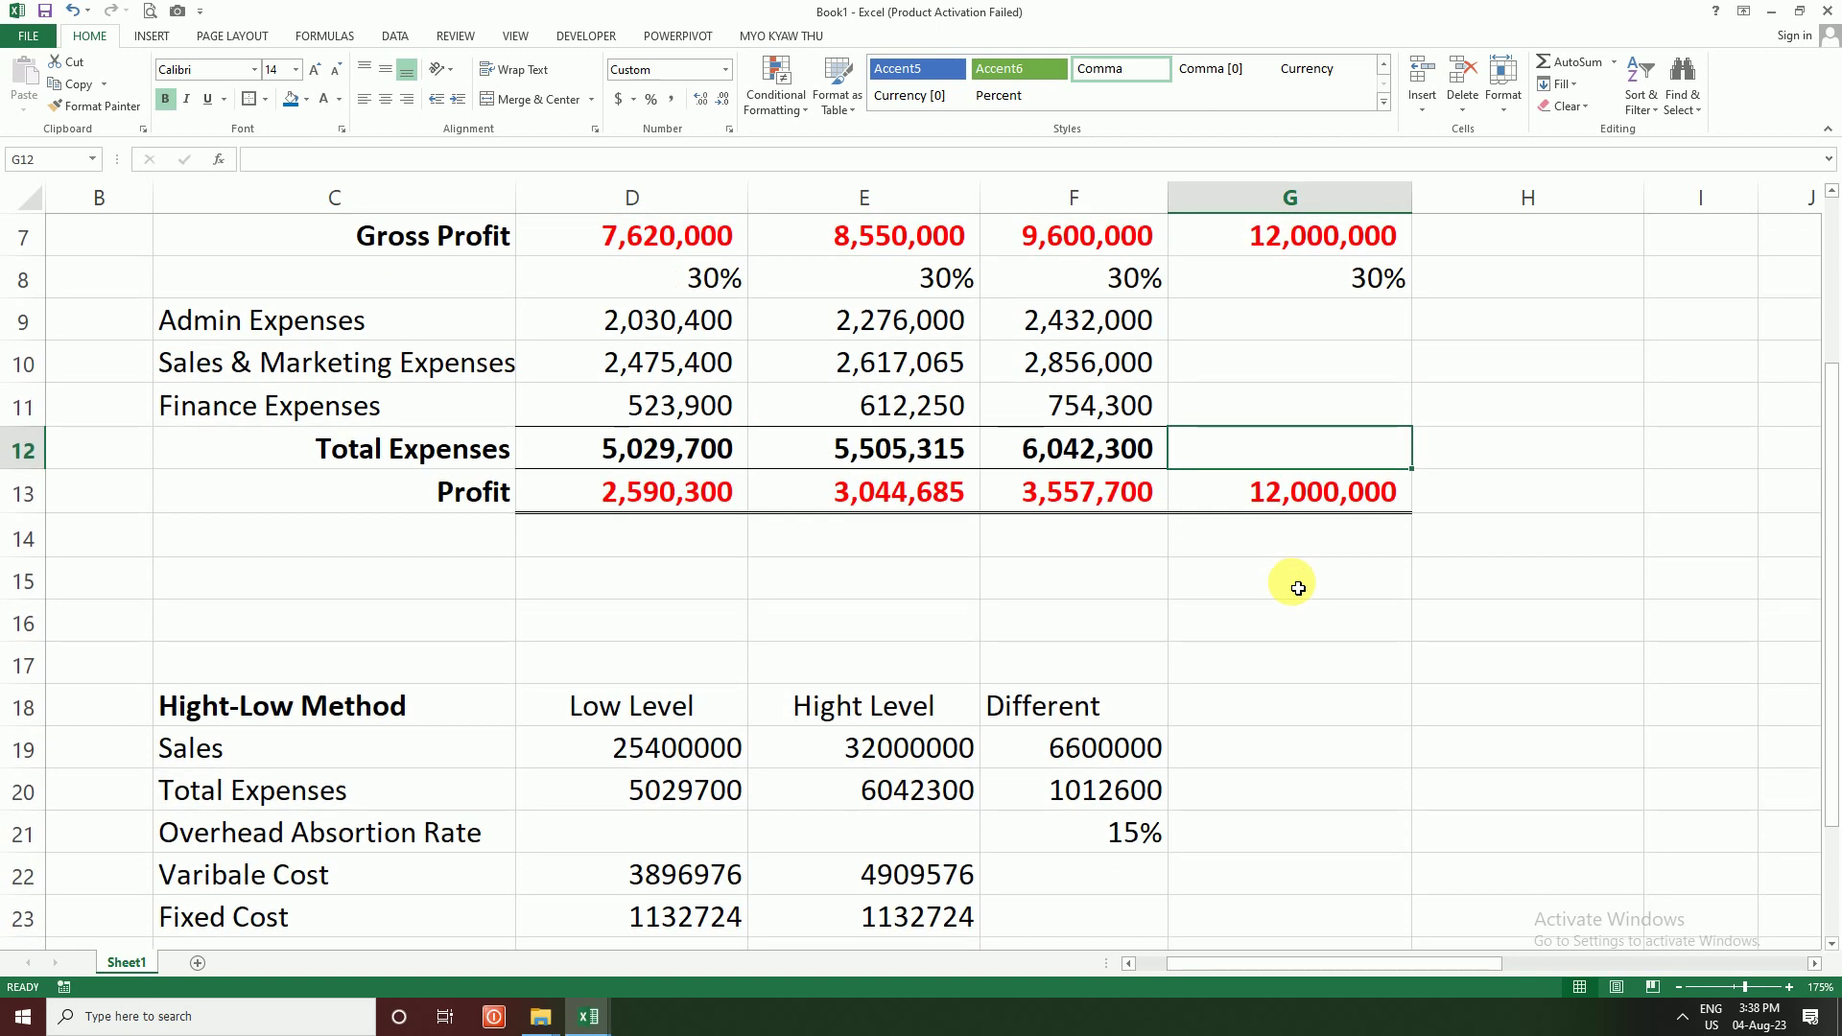
scroll(1297, 588, down, 1)
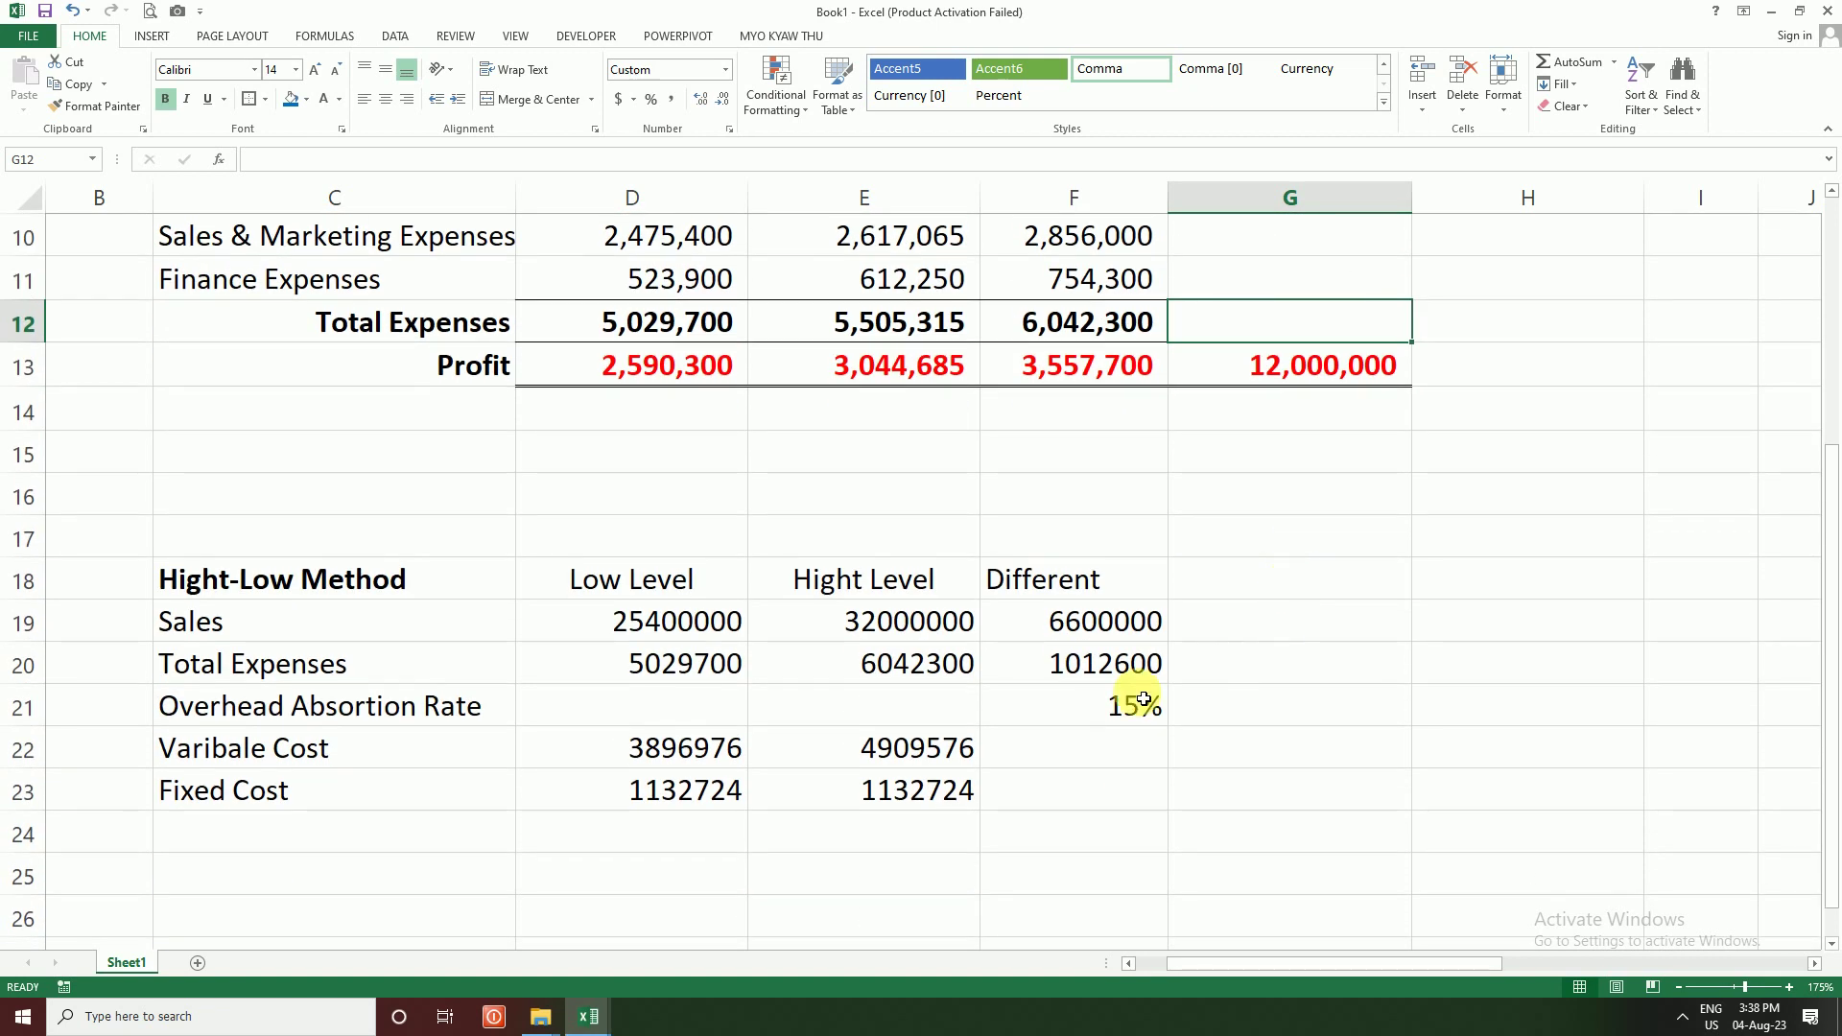
click(1131, 710)
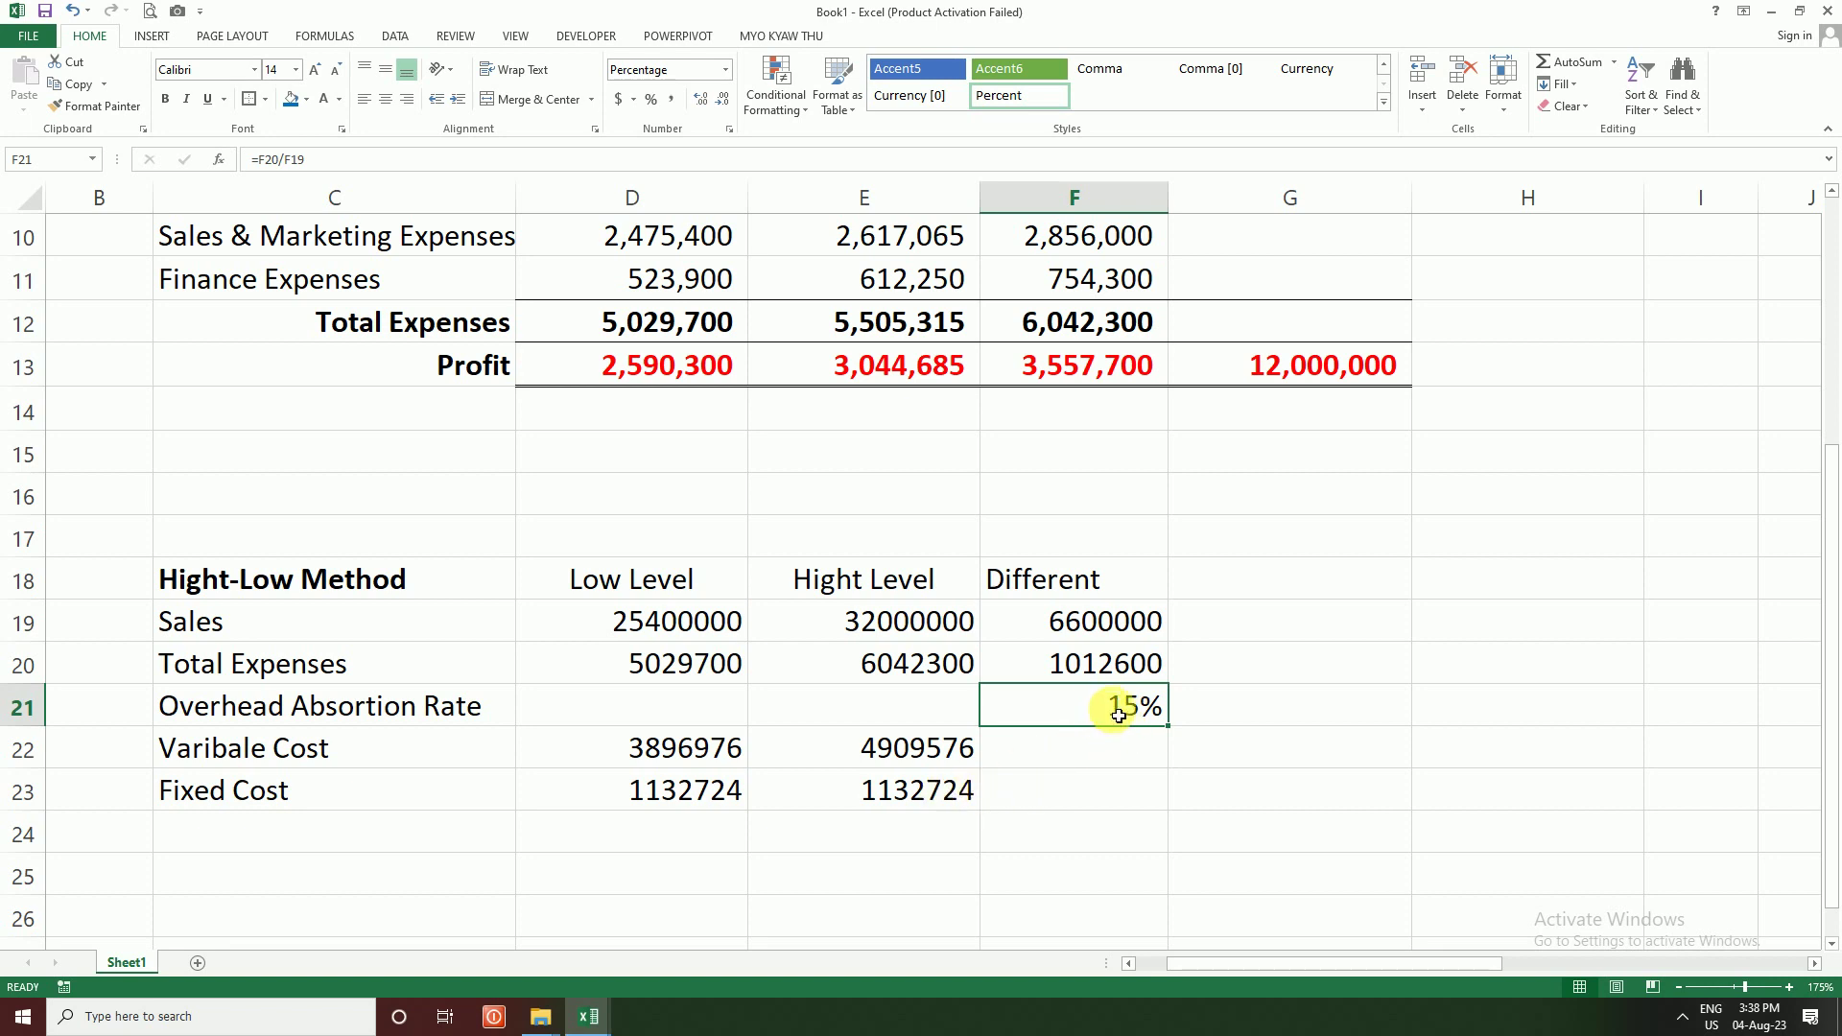
click(955, 752)
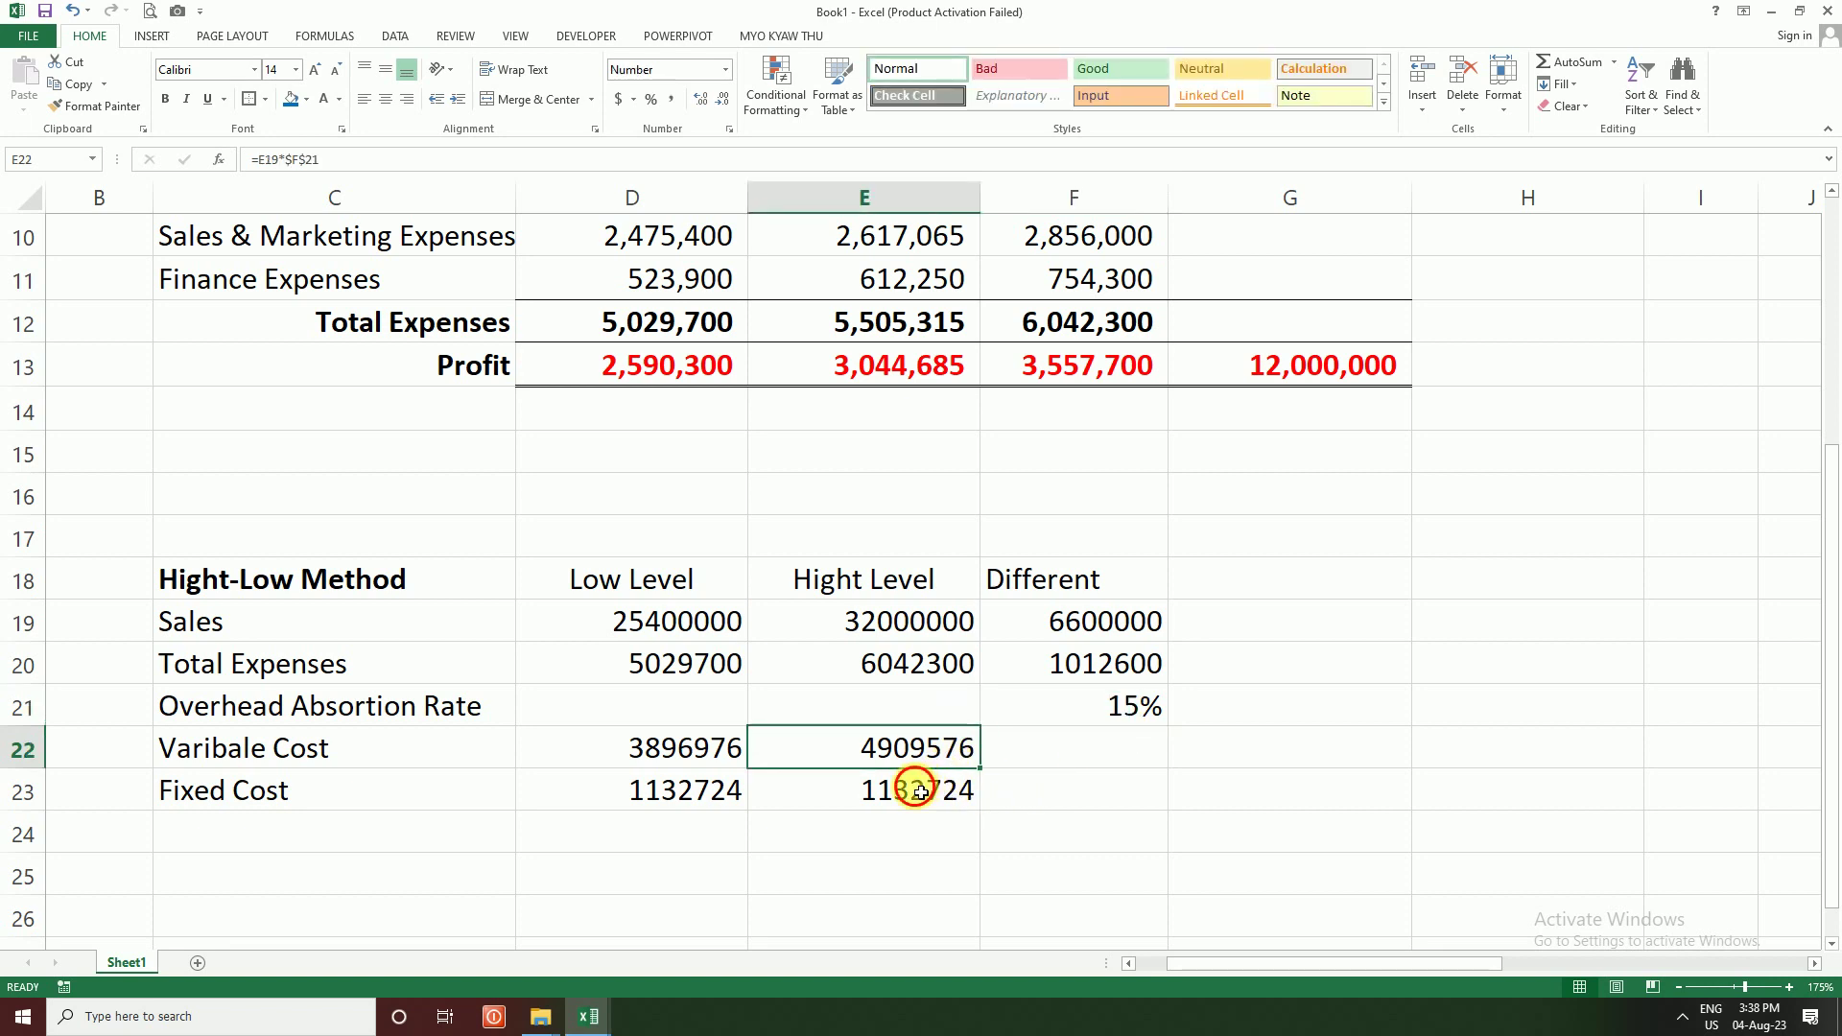
click(919, 793)
drag(637, 782, 843, 782)
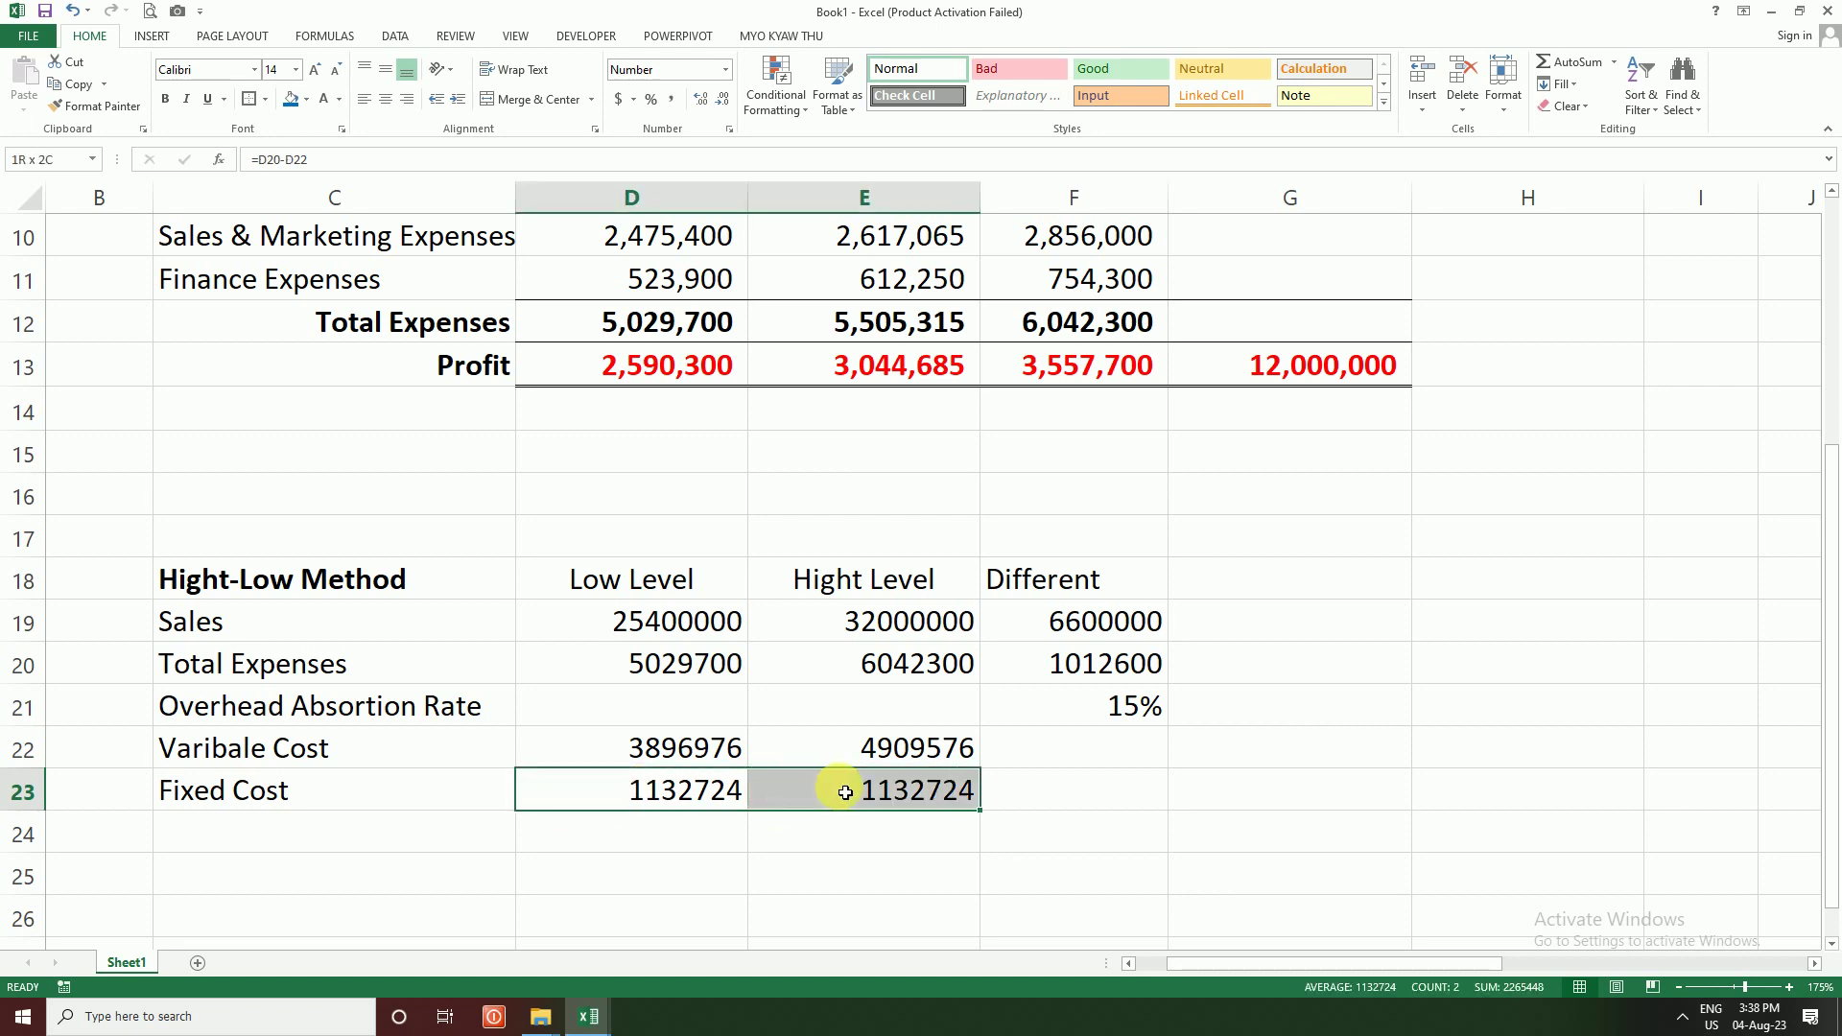
click(718, 792)
click(773, 789)
scroll(1119, 703, up, 2)
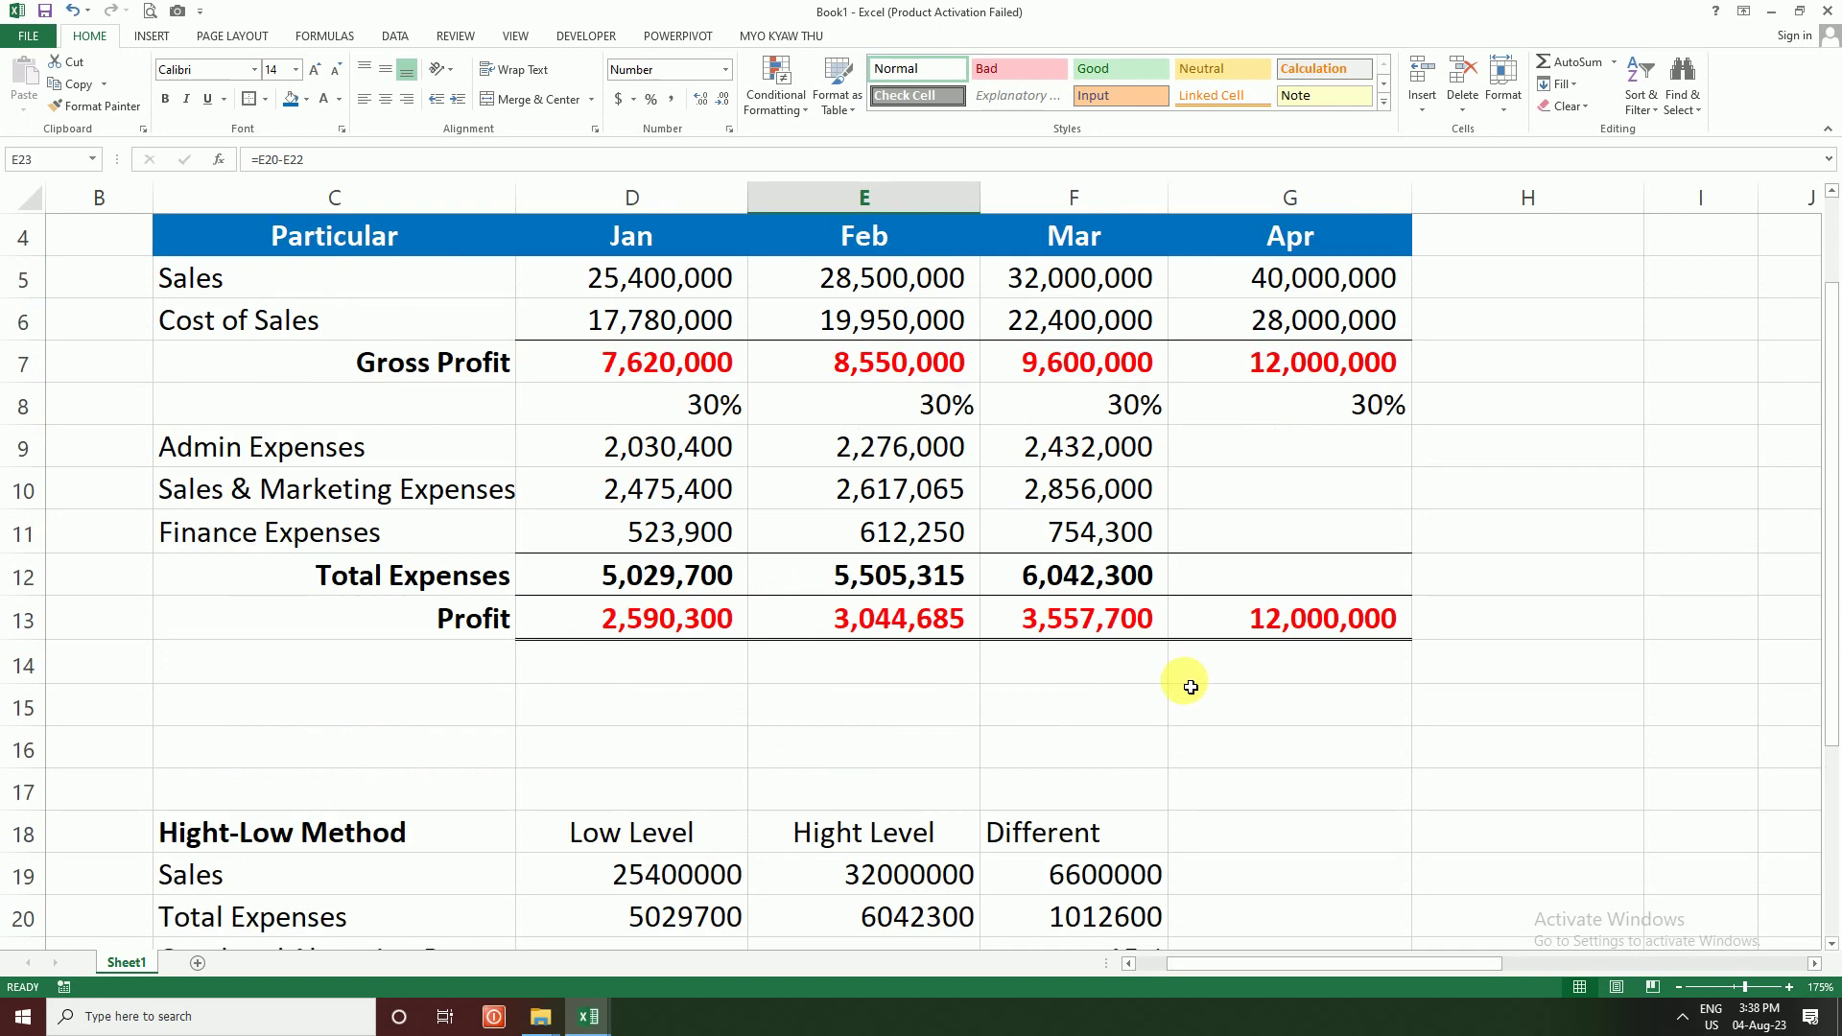
Step: Enter April Total Expenses in G12 as =(G5*F21)+E23
click(1327, 588)
text(=)
click(1356, 282)
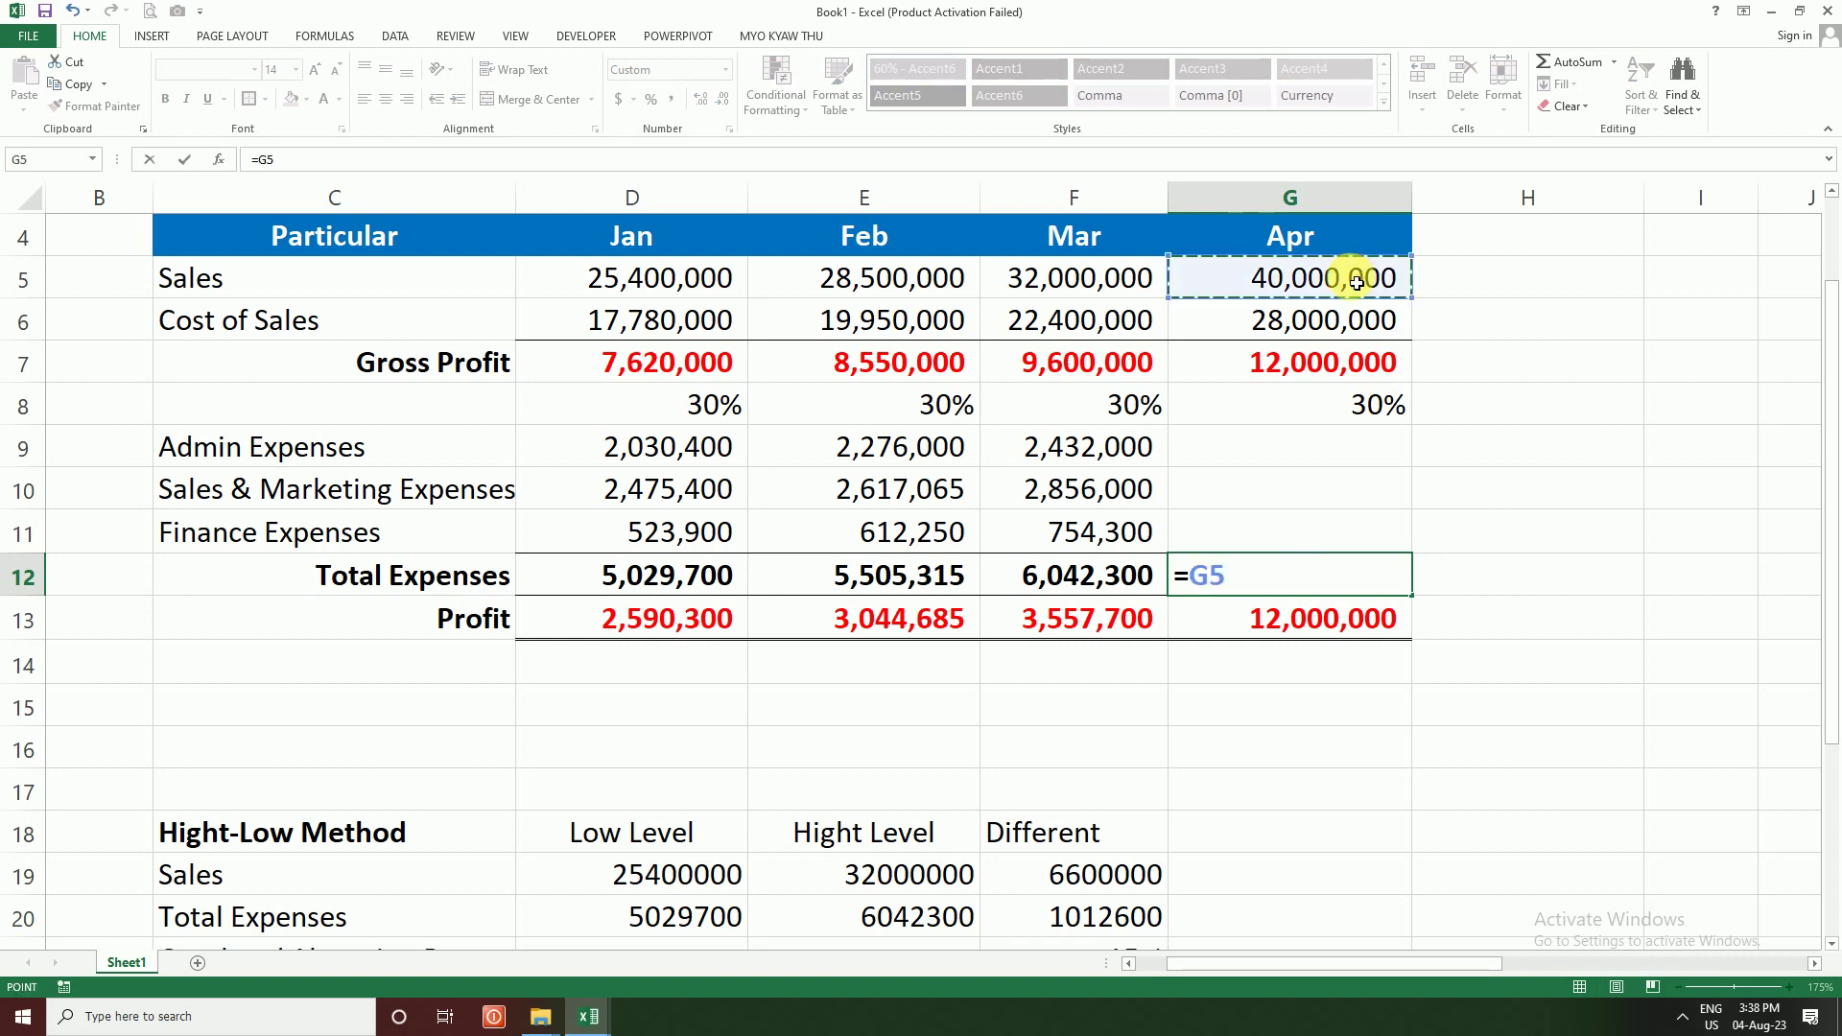
text(*)
scroll(1286, 687, down, 3)
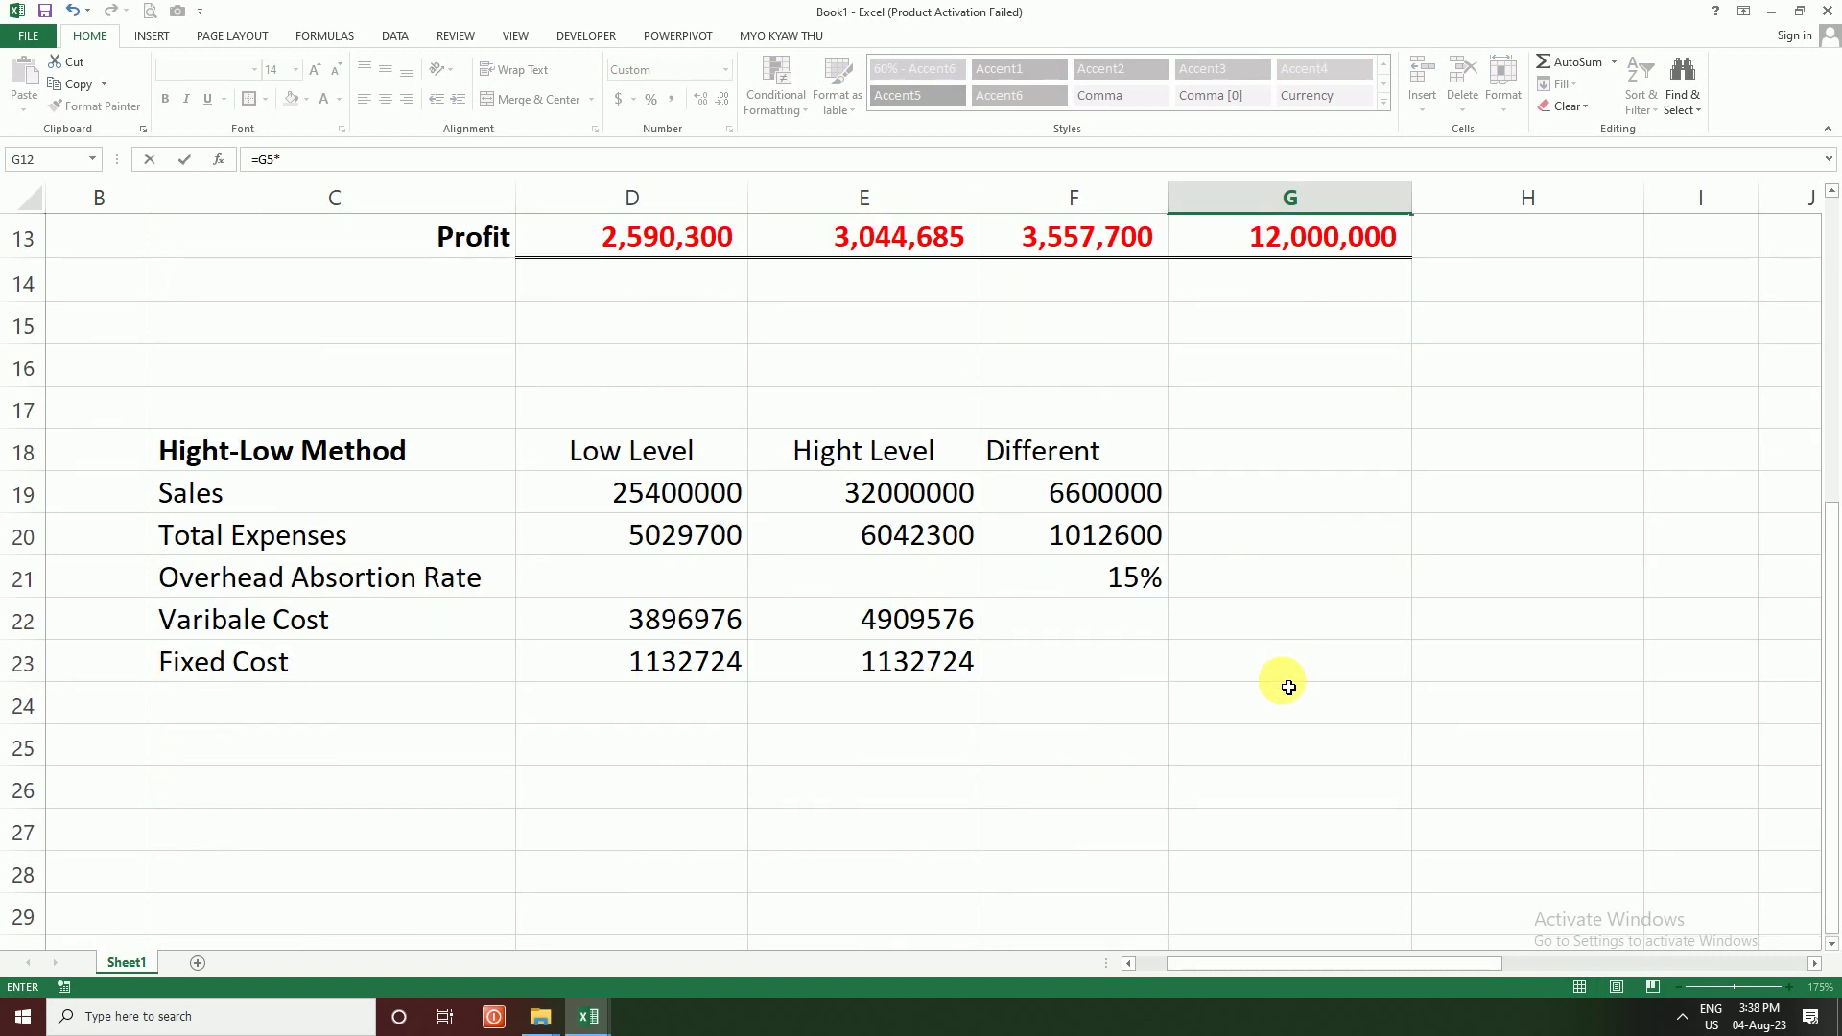
click(1151, 593)
text(F21)+)
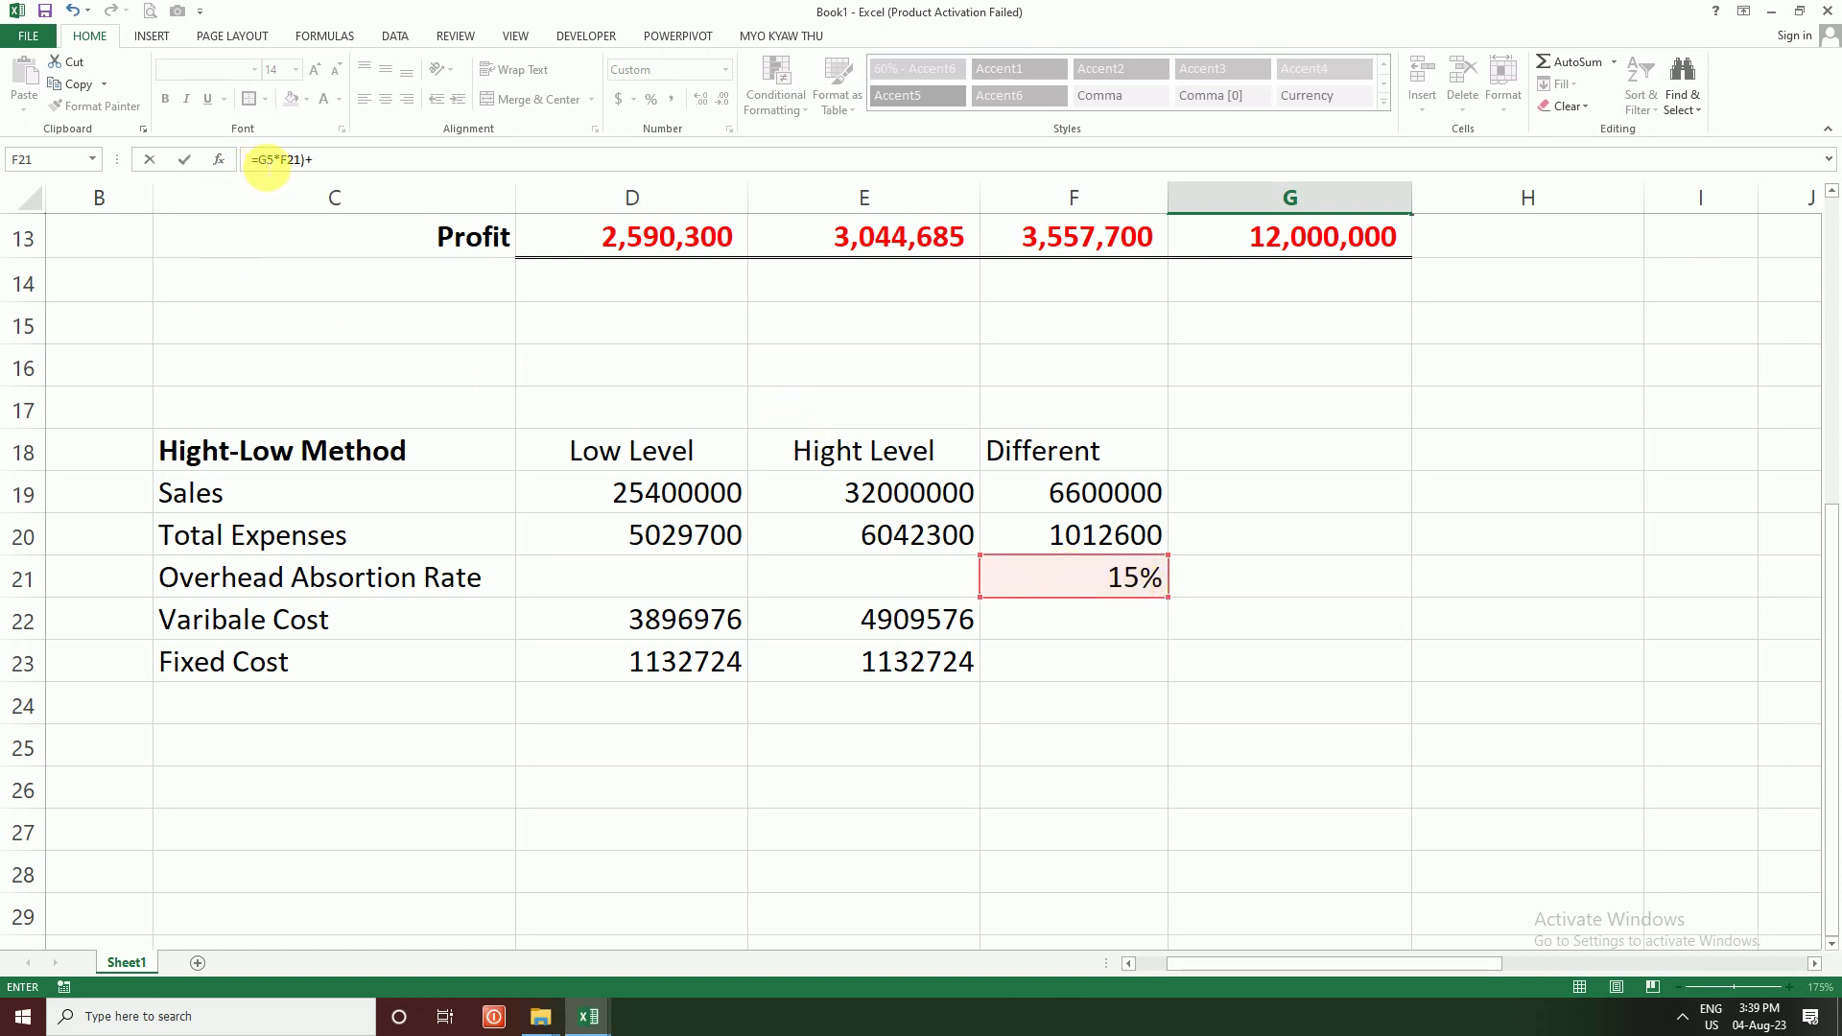
click(257, 160)
text(()
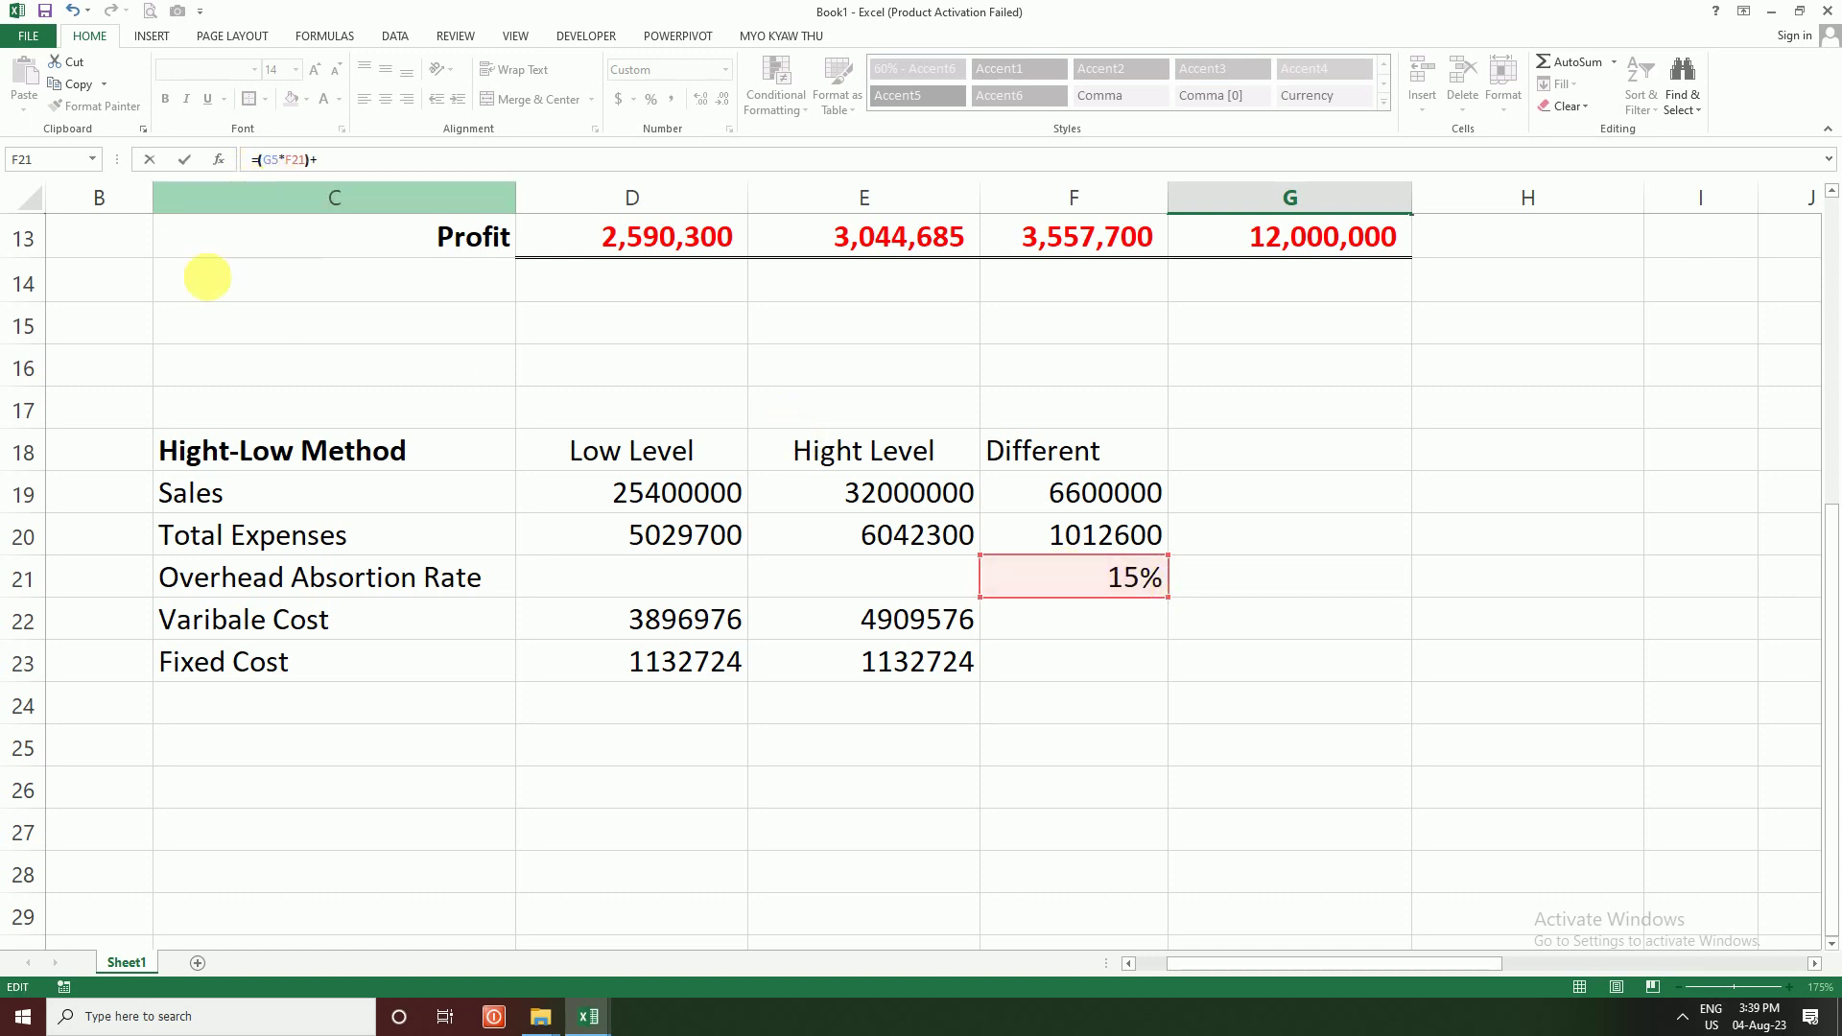
click(326, 159)
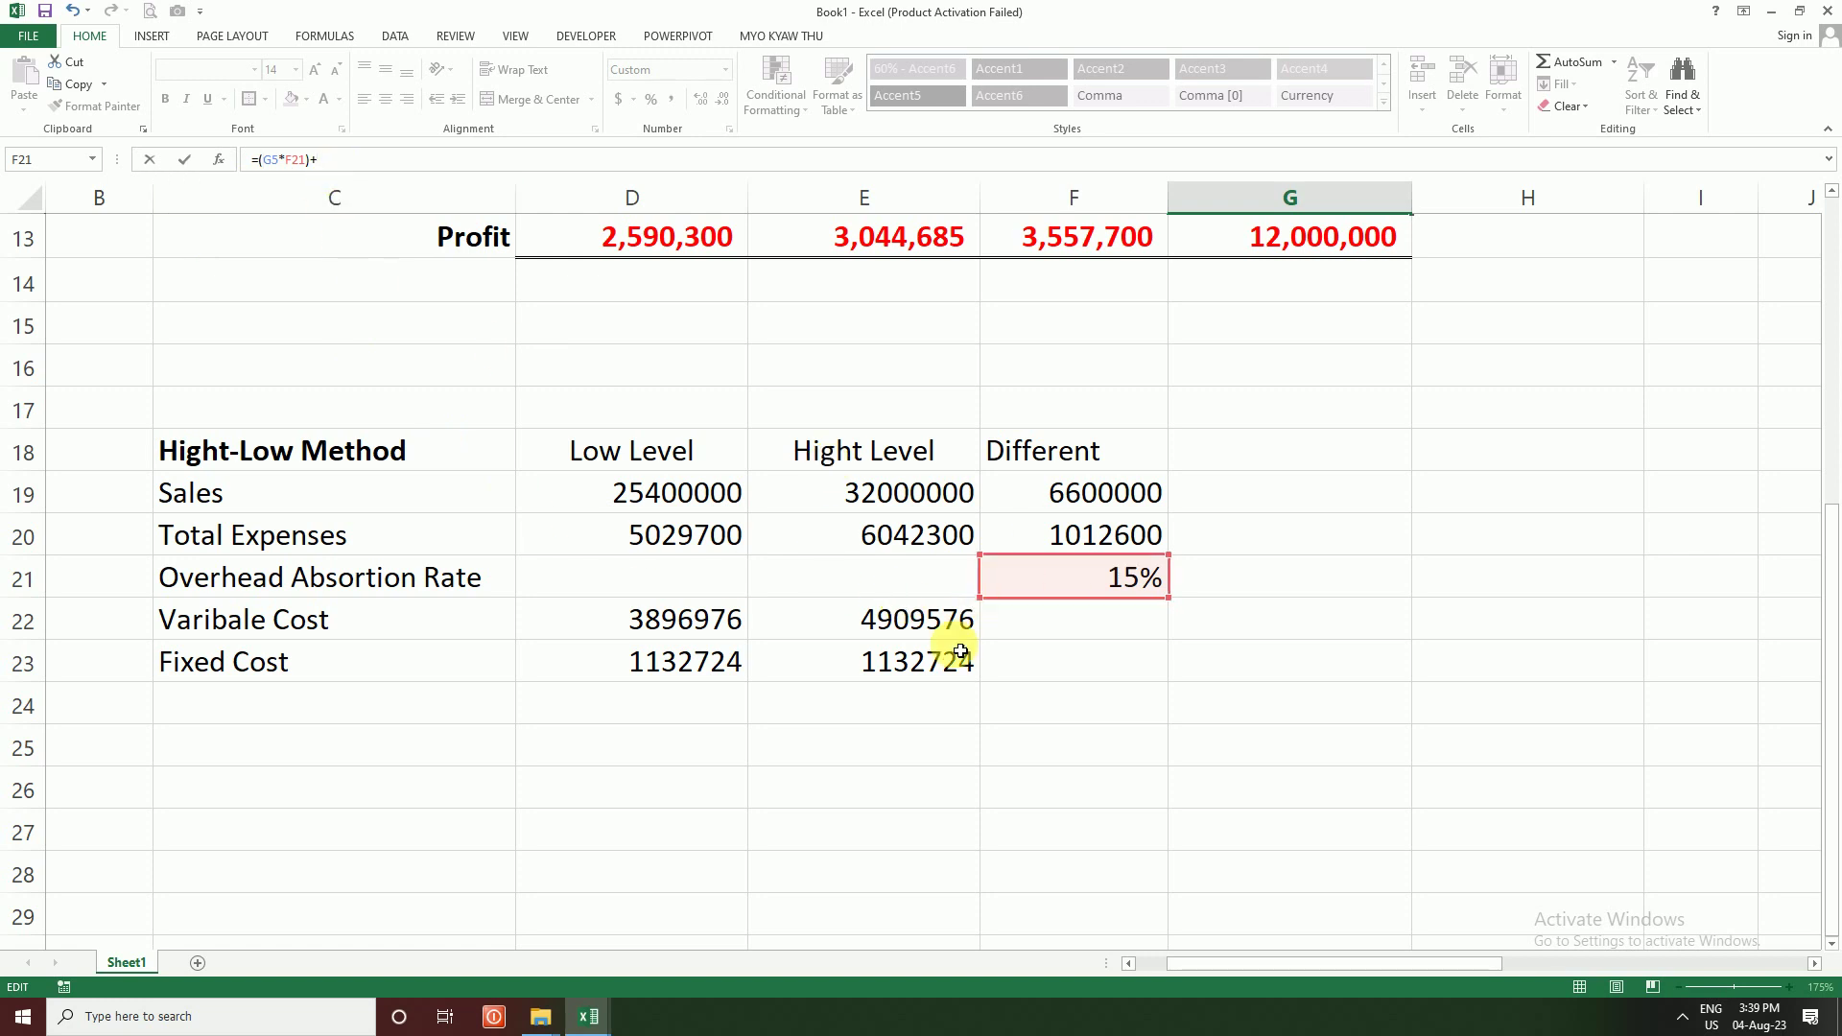
click(918, 674)
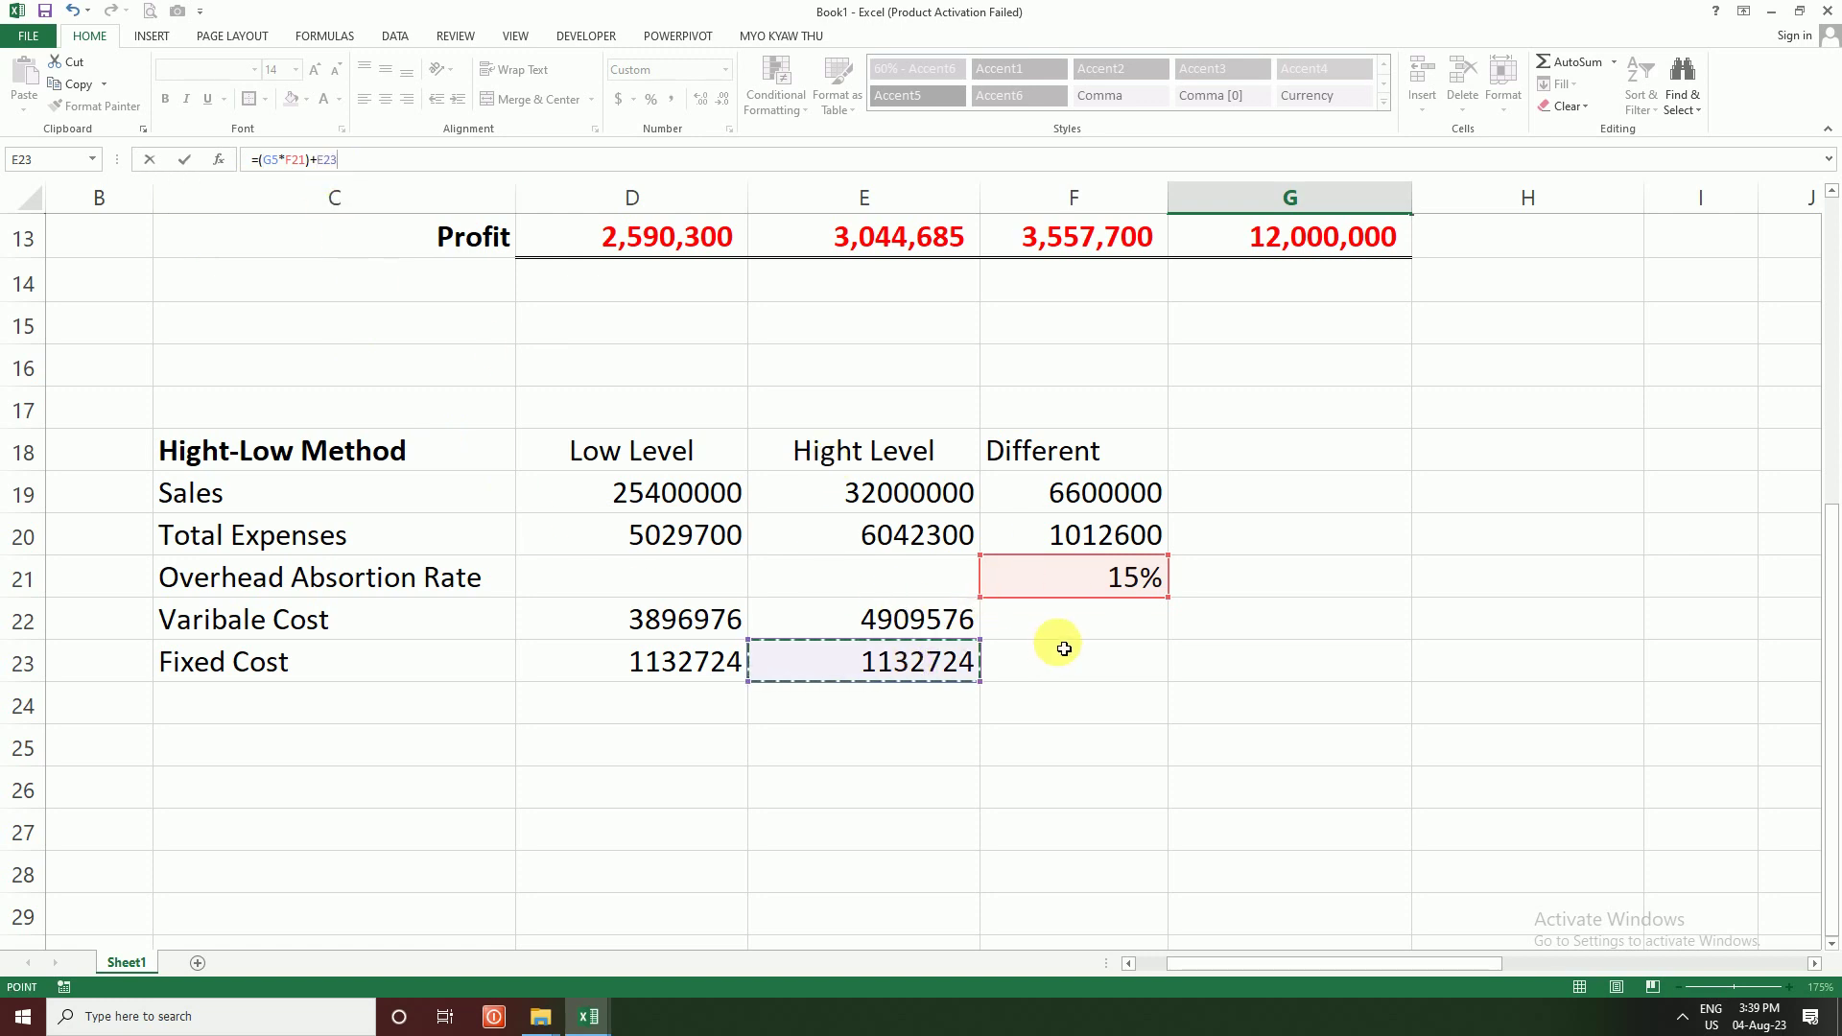
key(Return)
Step: Verify April Total Expenses of 7,269,694 and April Profit of 4,730,306
scroll(1283, 667, up, 3)
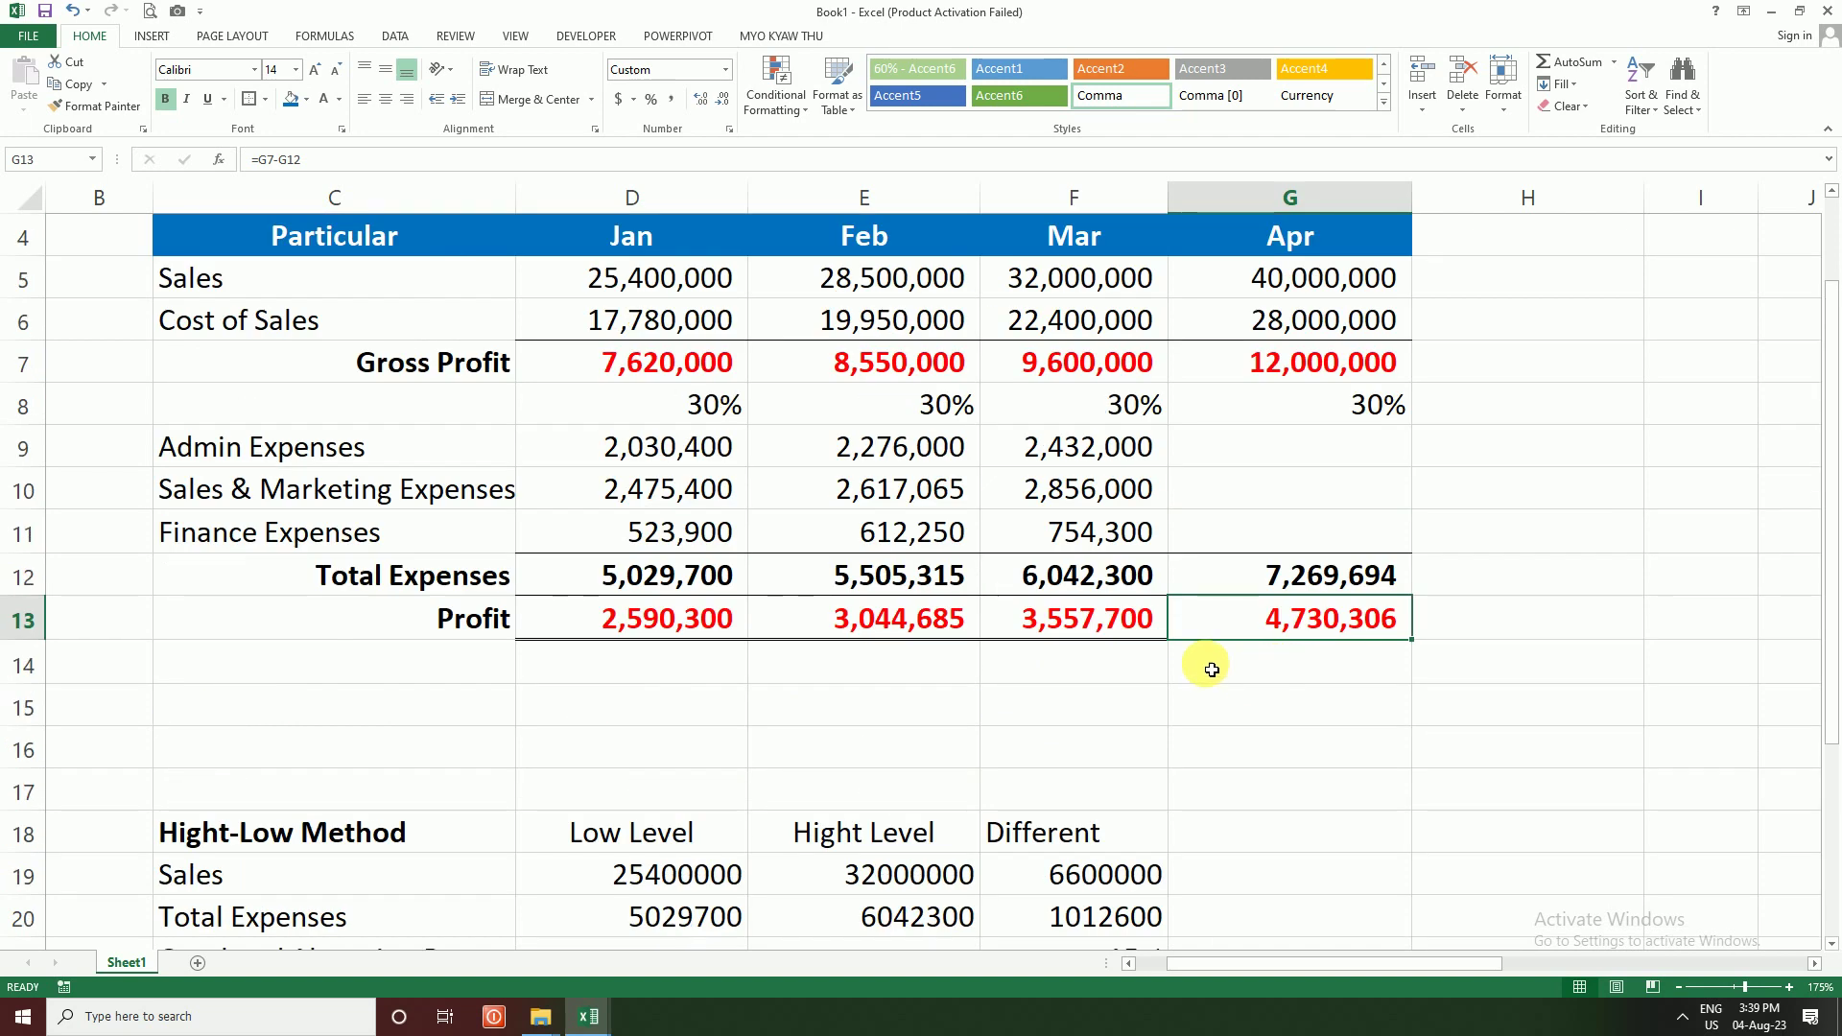
click(1300, 573)
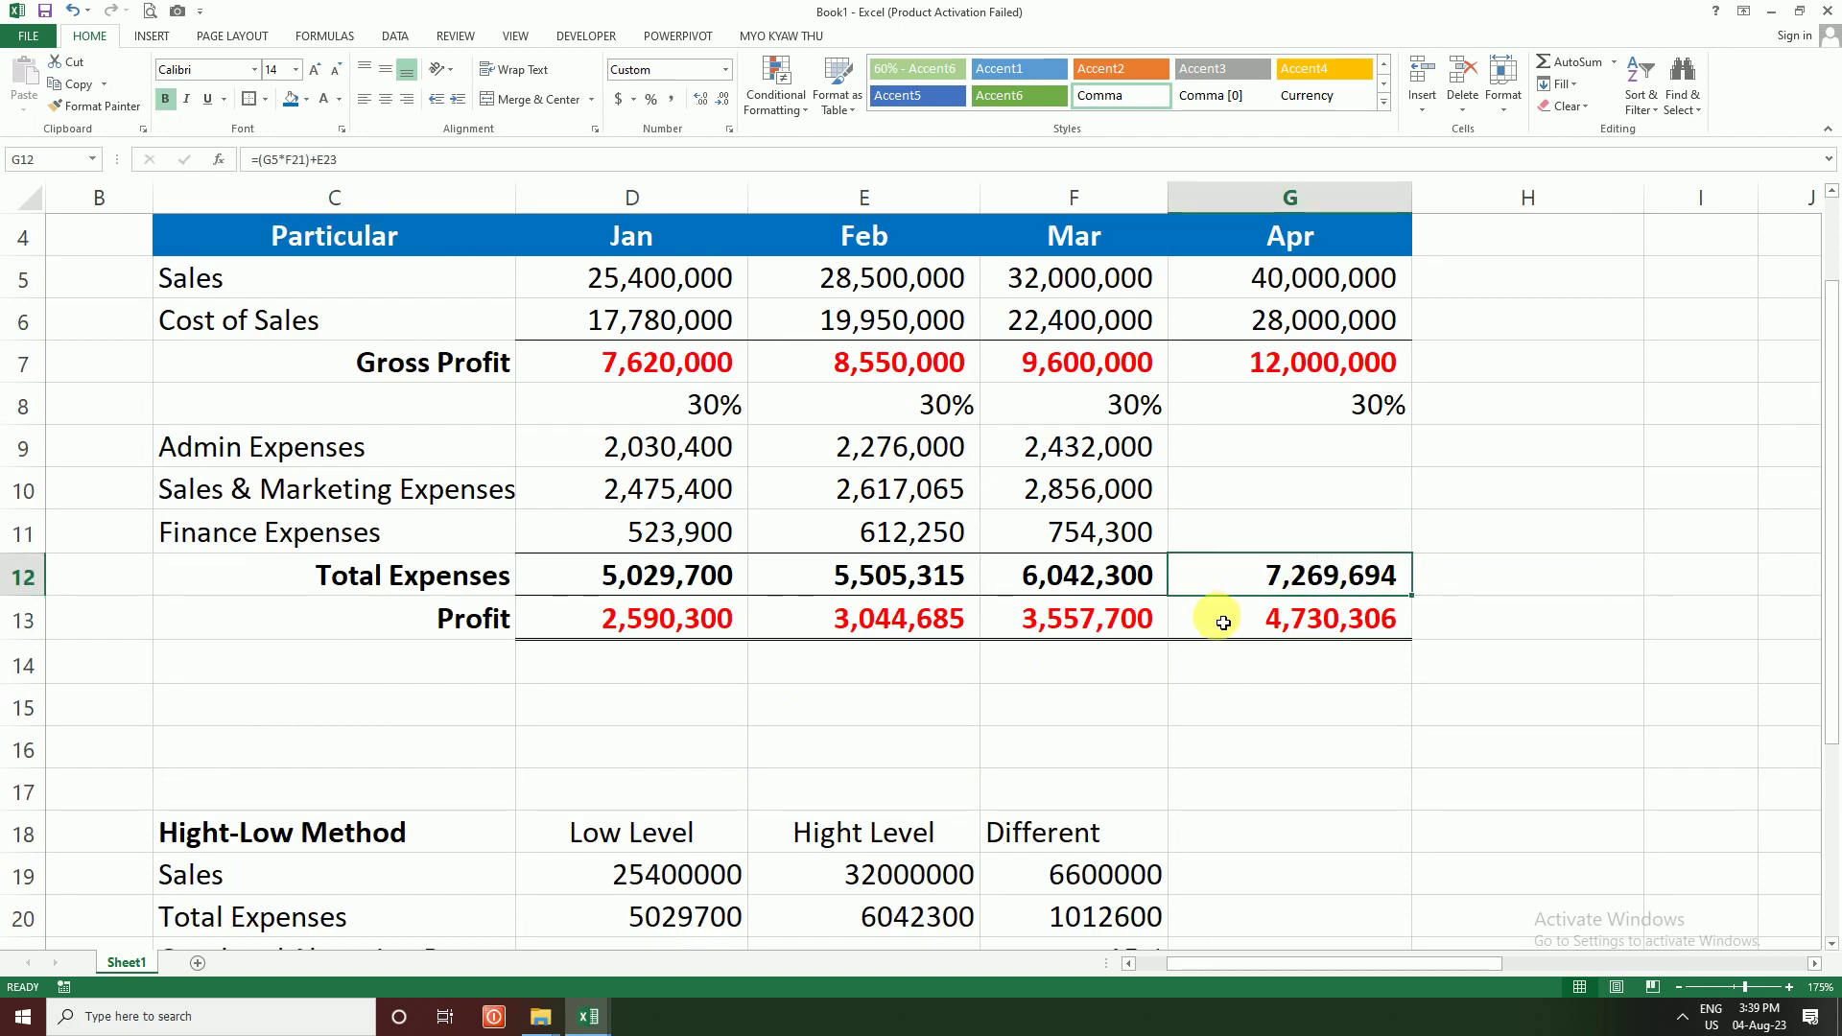
scroll(1327, 616, down, 1)
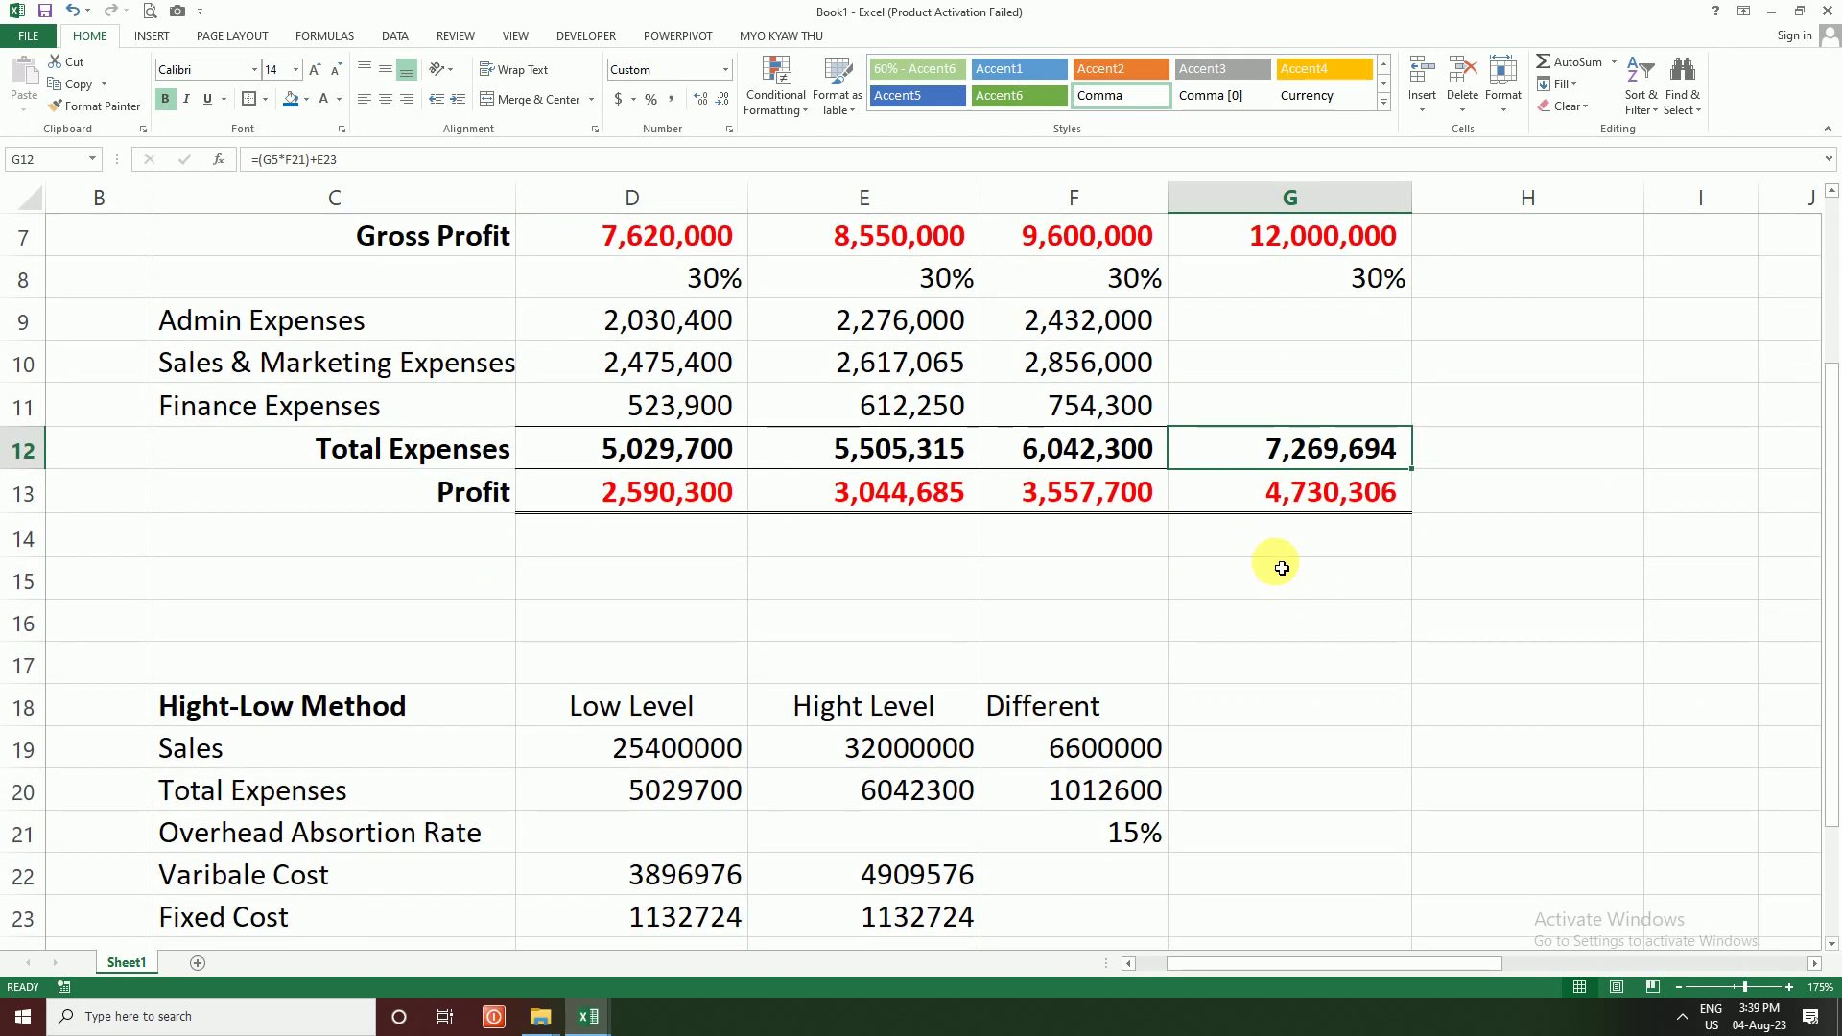
click(1422, 461)
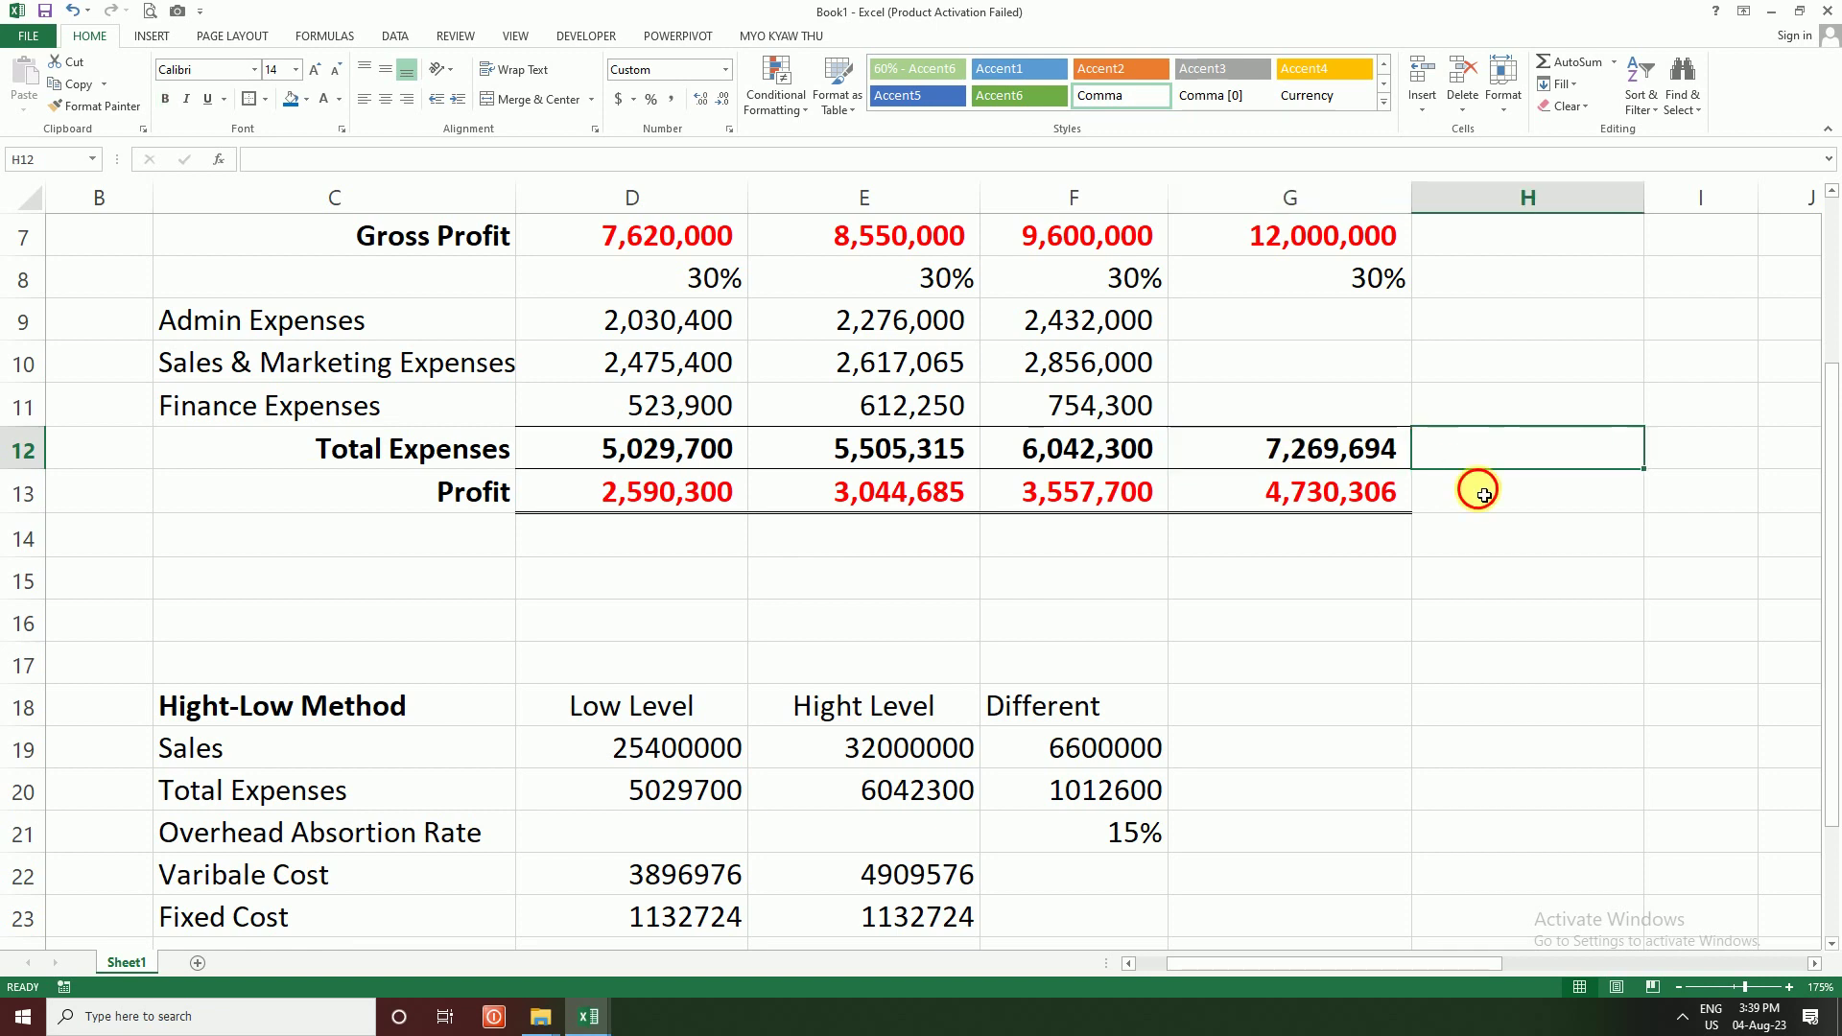
click(1524, 585)
scroll(1478, 595, up, 2)
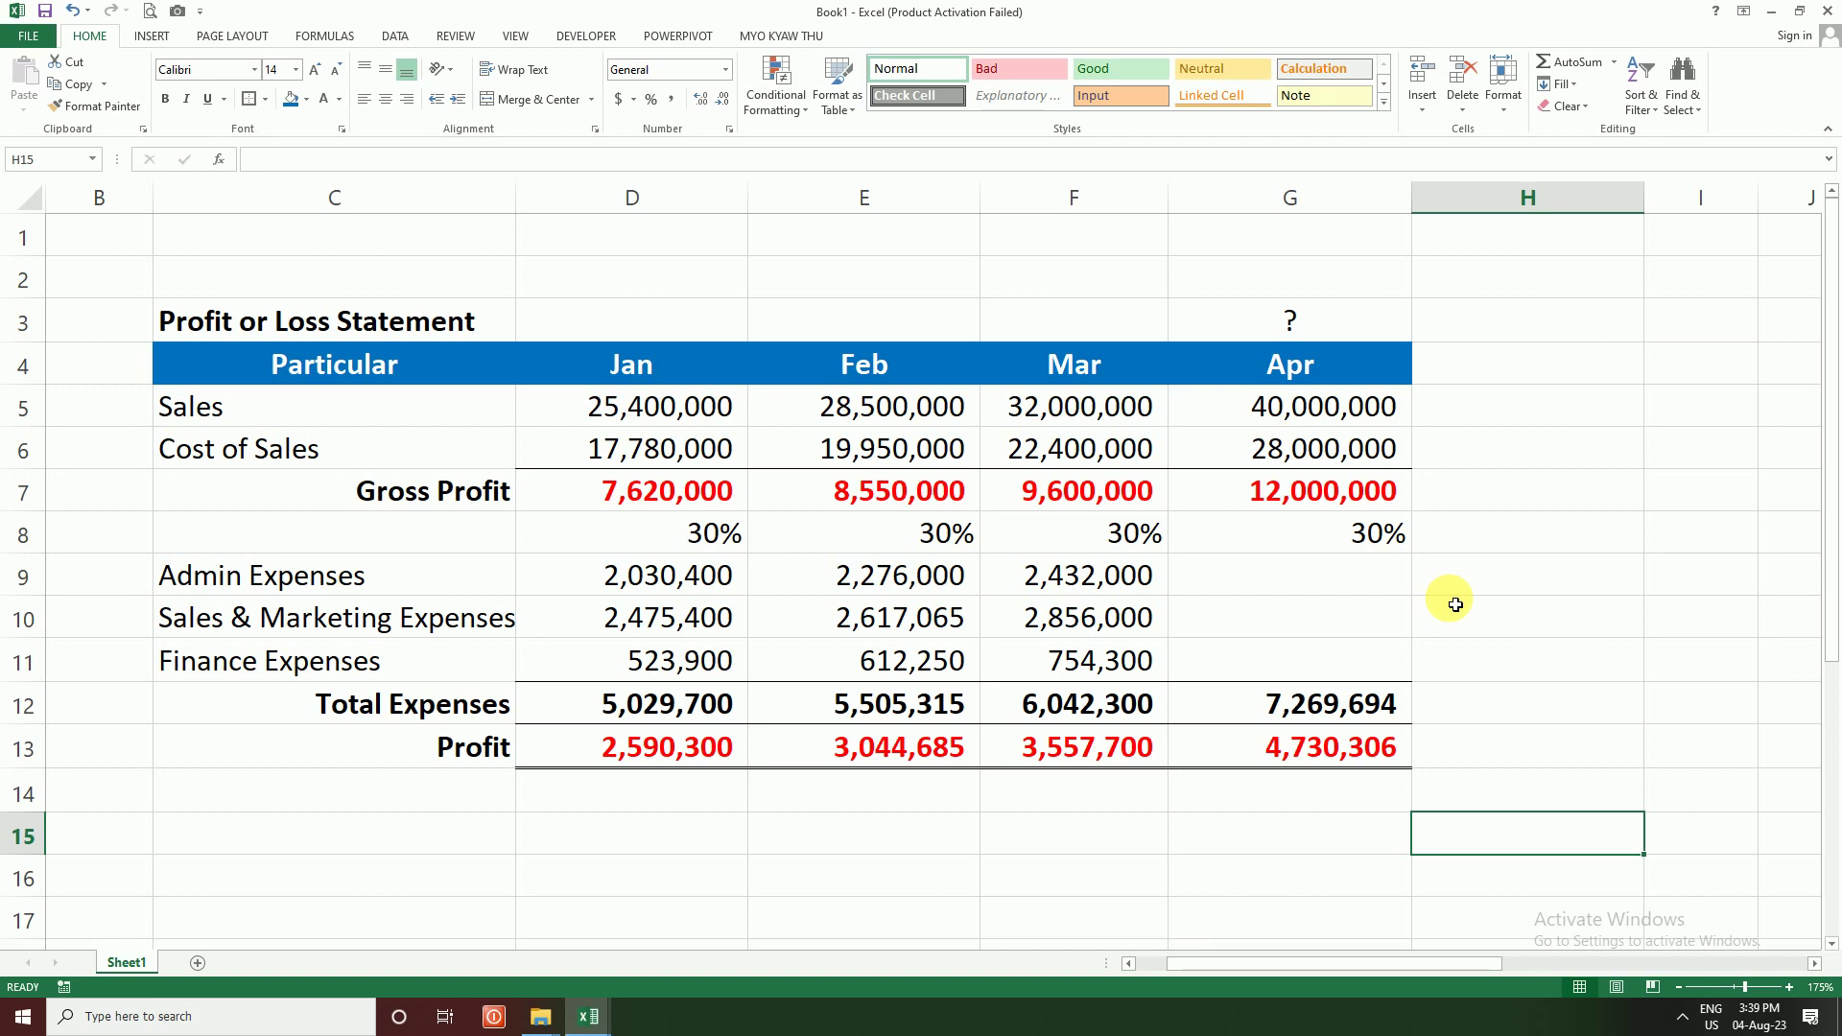
click(1237, 705)
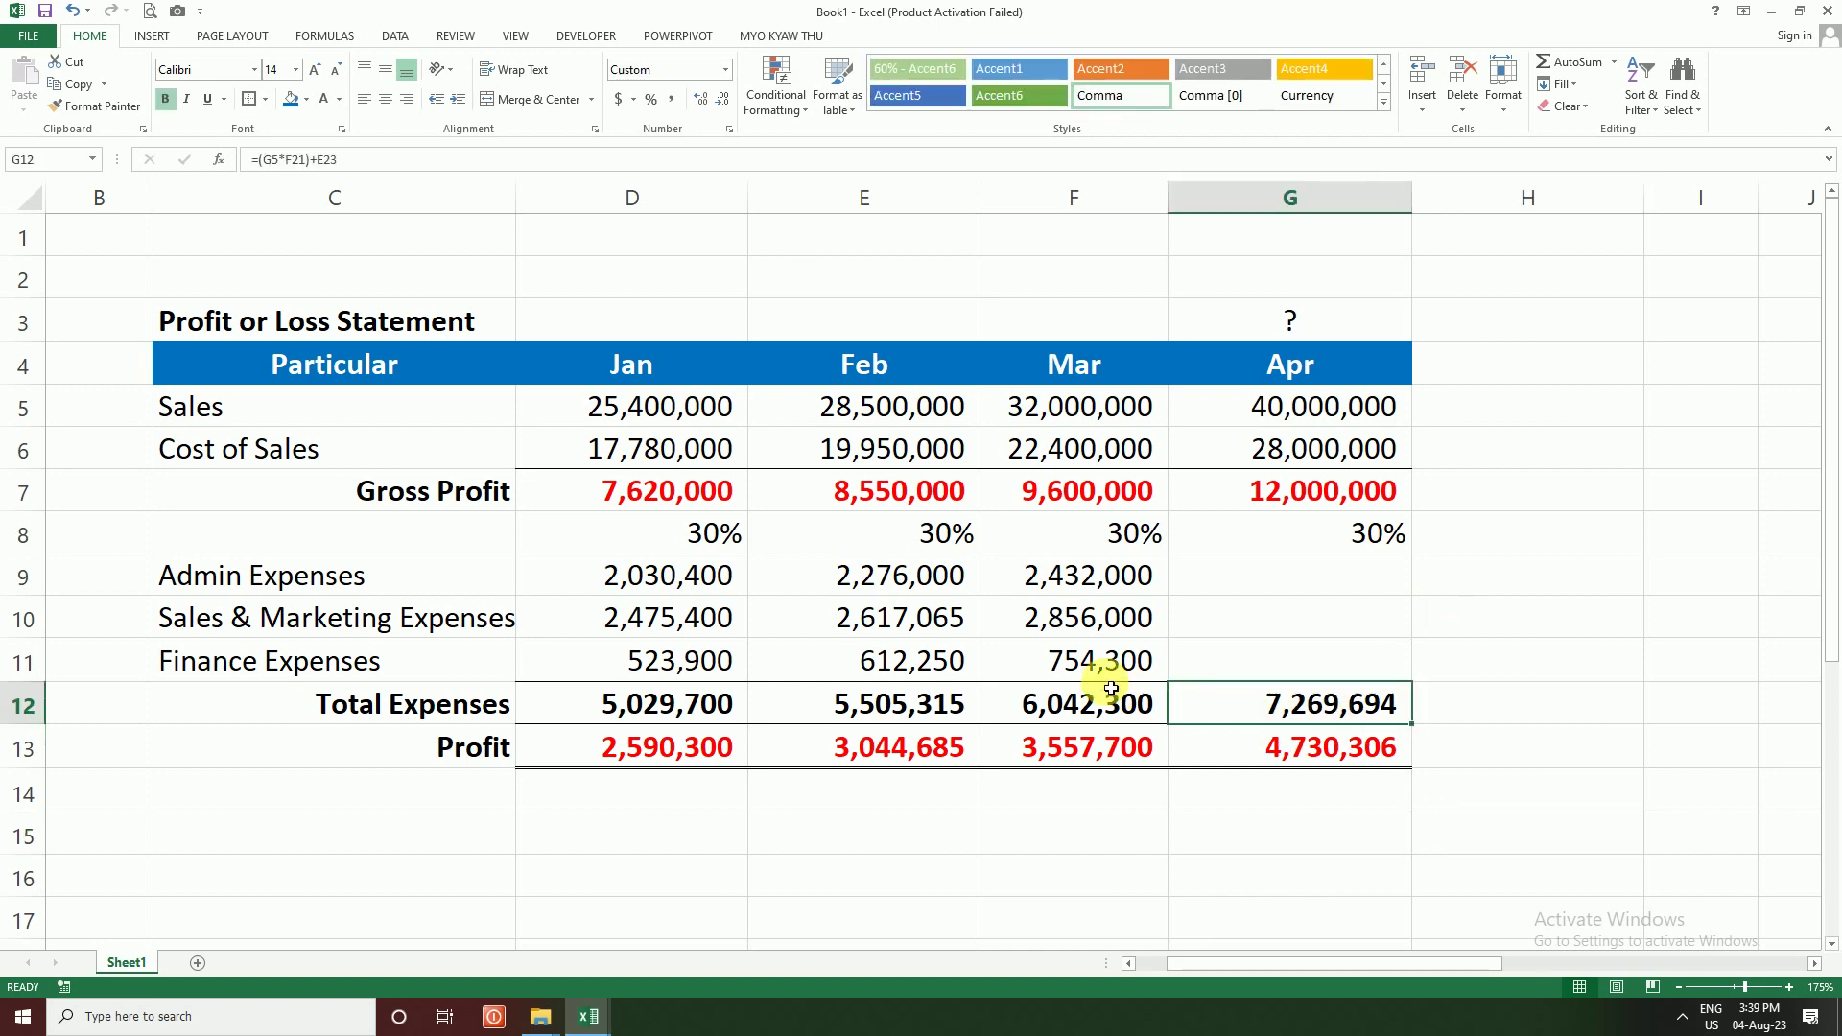
click(1118, 585)
drag(1118, 585, 1117, 662)
drag(1295, 580, 1314, 717)
click(1467, 707)
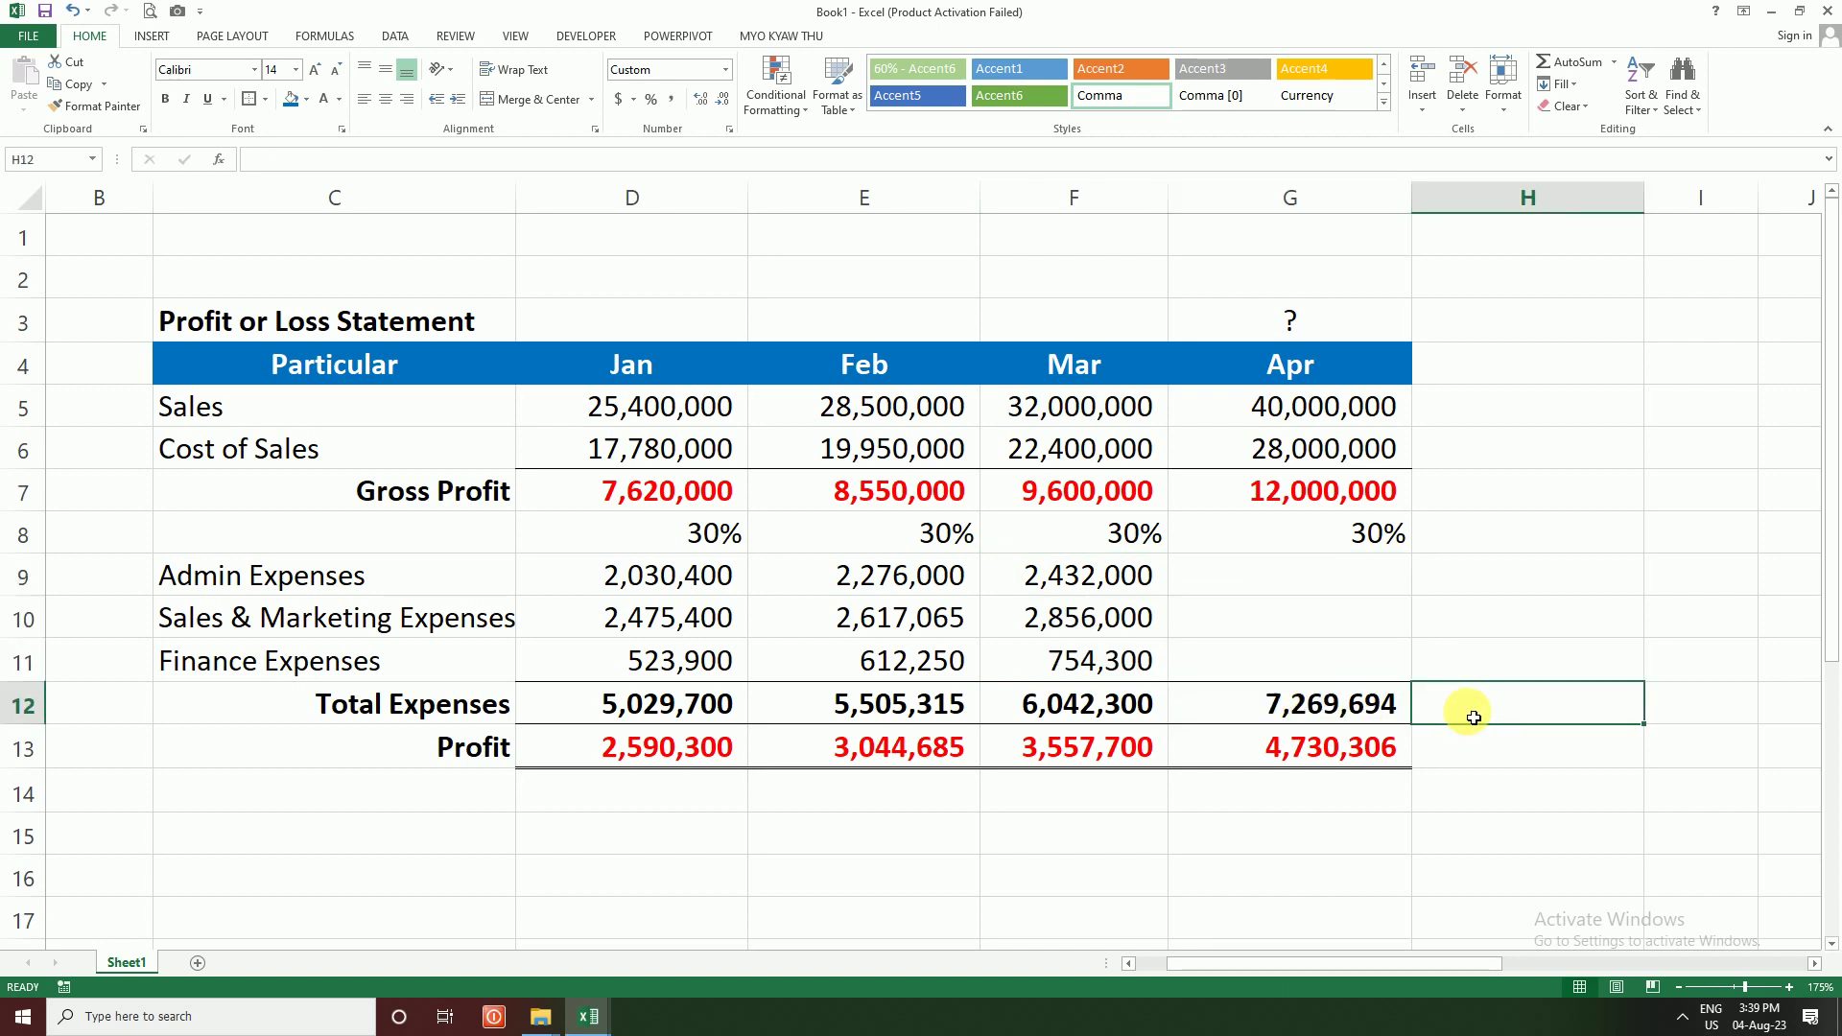
click(1814, 963)
click(1814, 963)
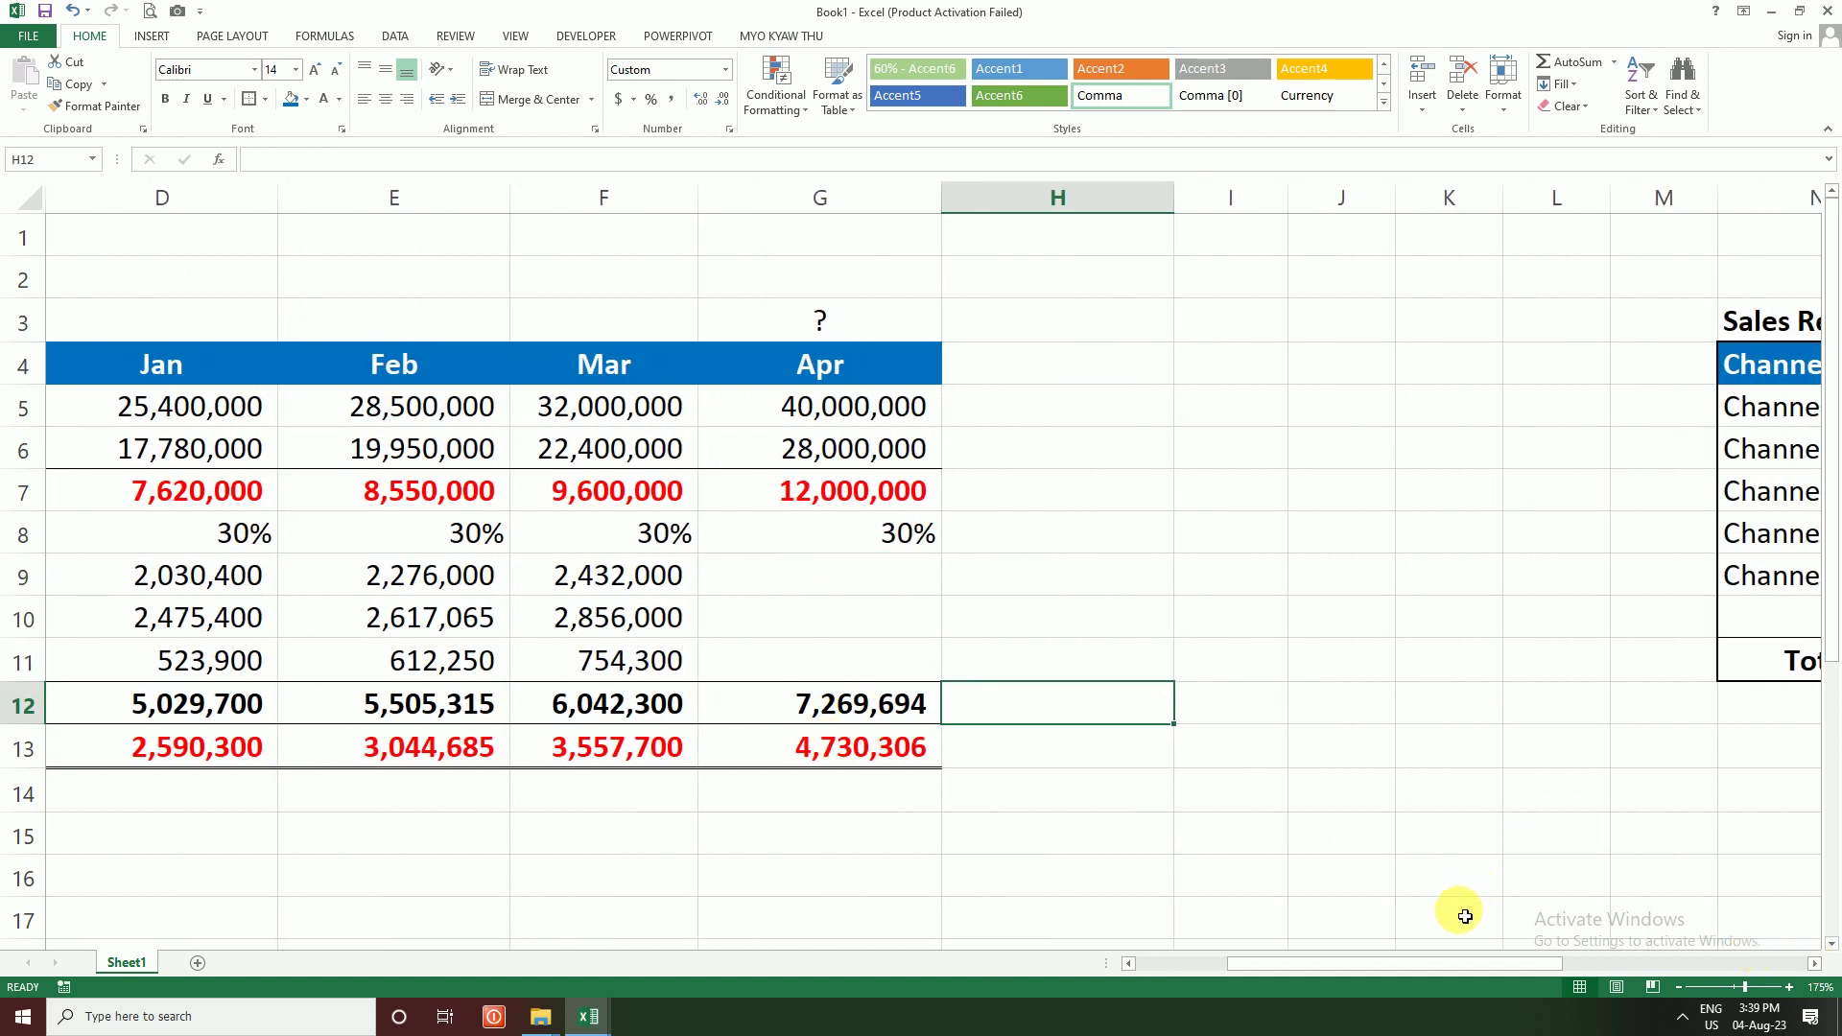
drag(1435, 959, 1366, 959)
click(1356, 748)
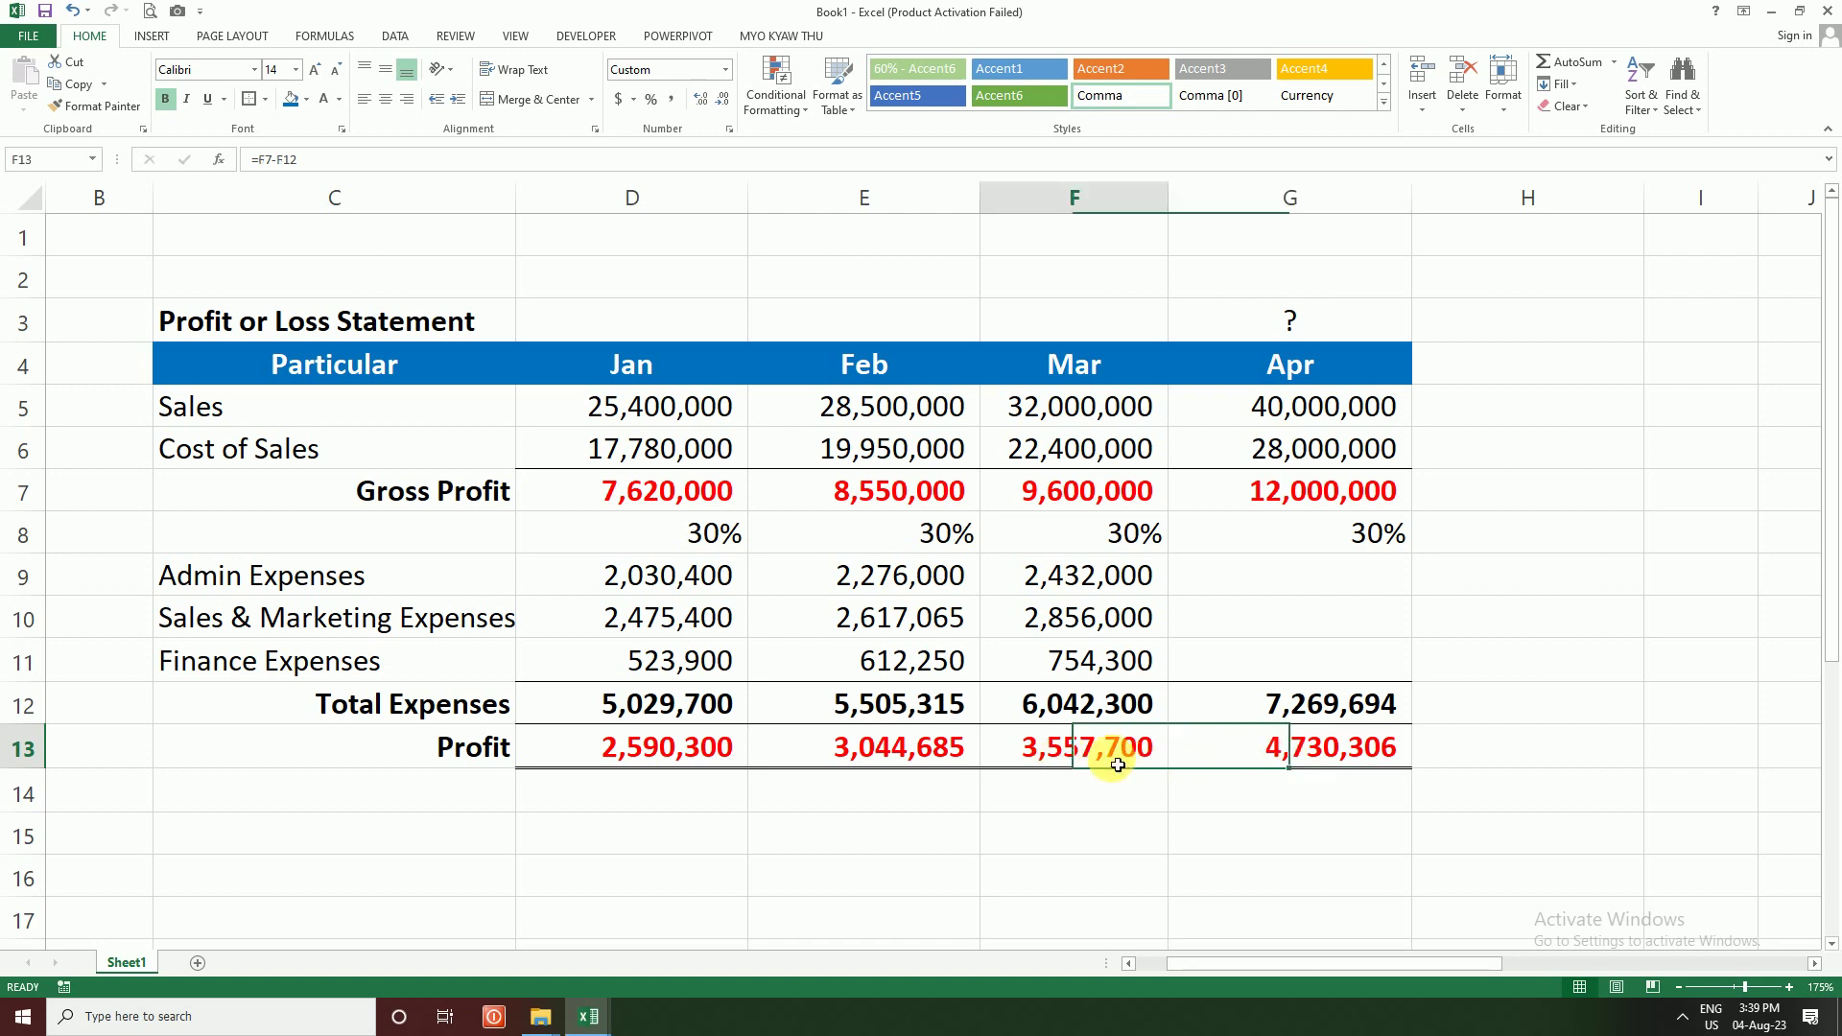
drag(1106, 747, 1196, 752)
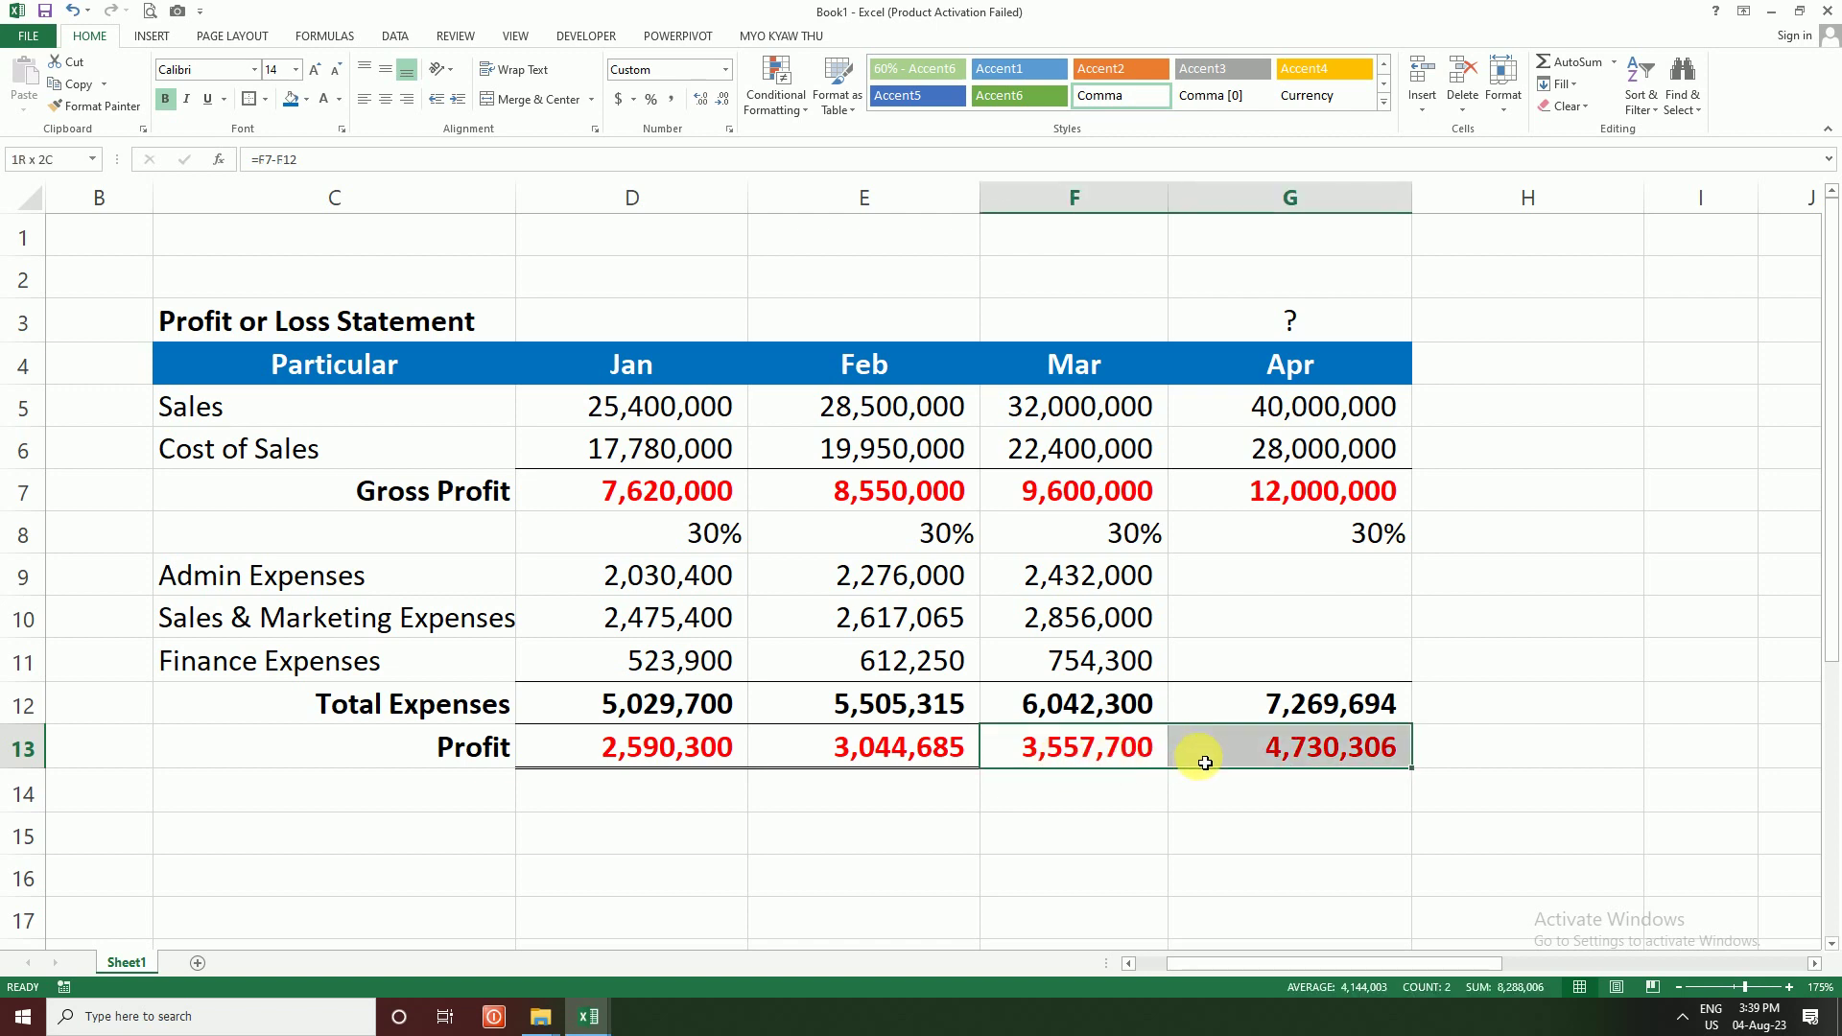
click(1333, 750)
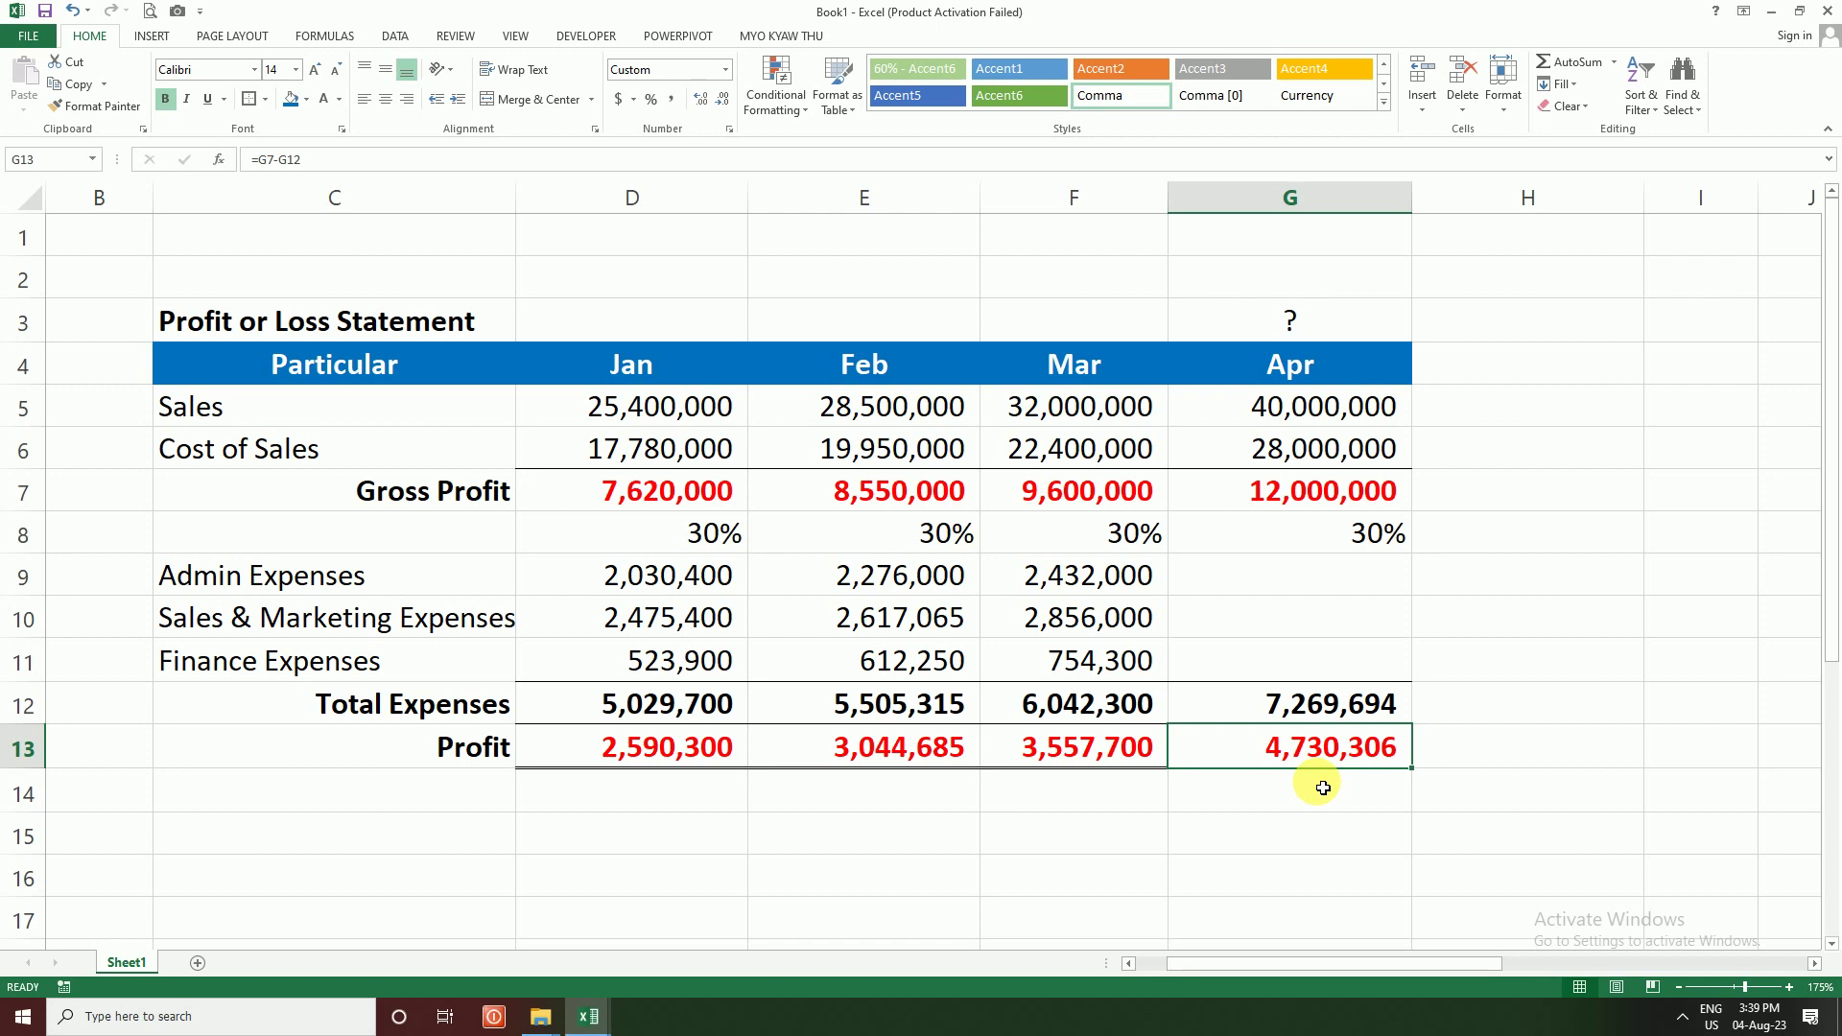
click(1315, 403)
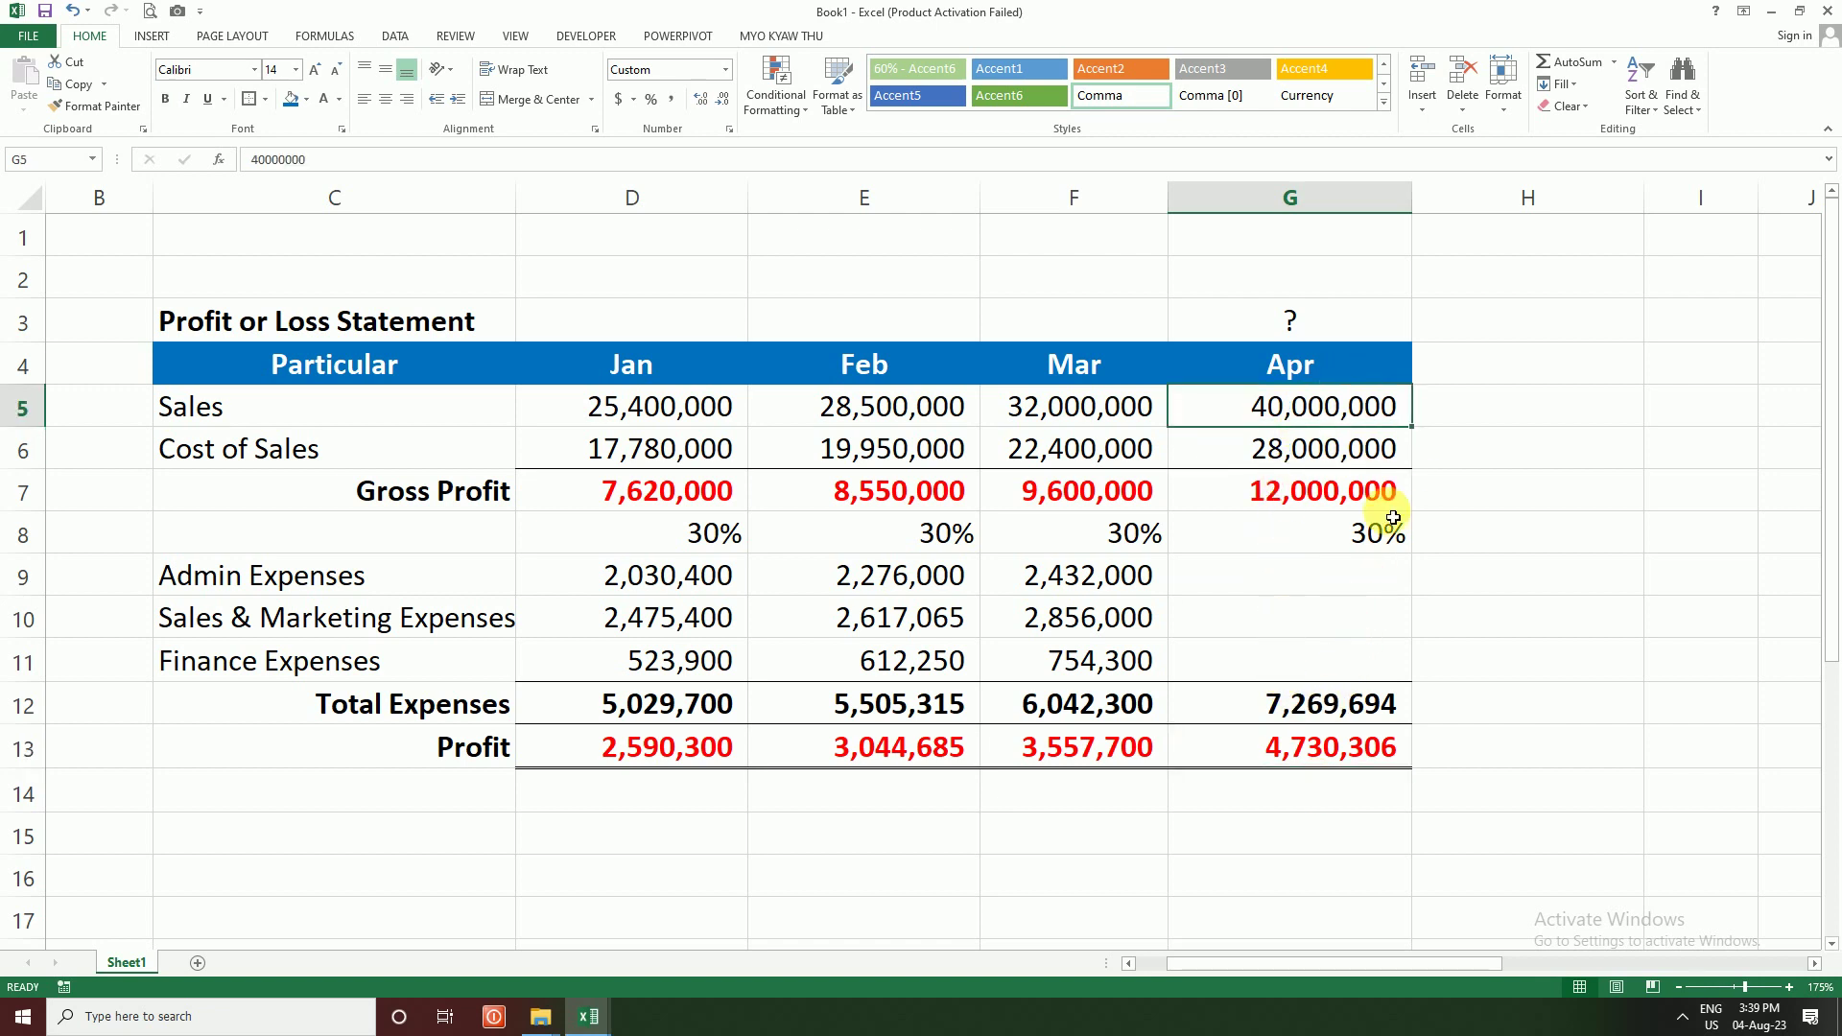
click(1472, 743)
Step: Type the target April profit figure into G14 below the Profit row
click(1344, 802)
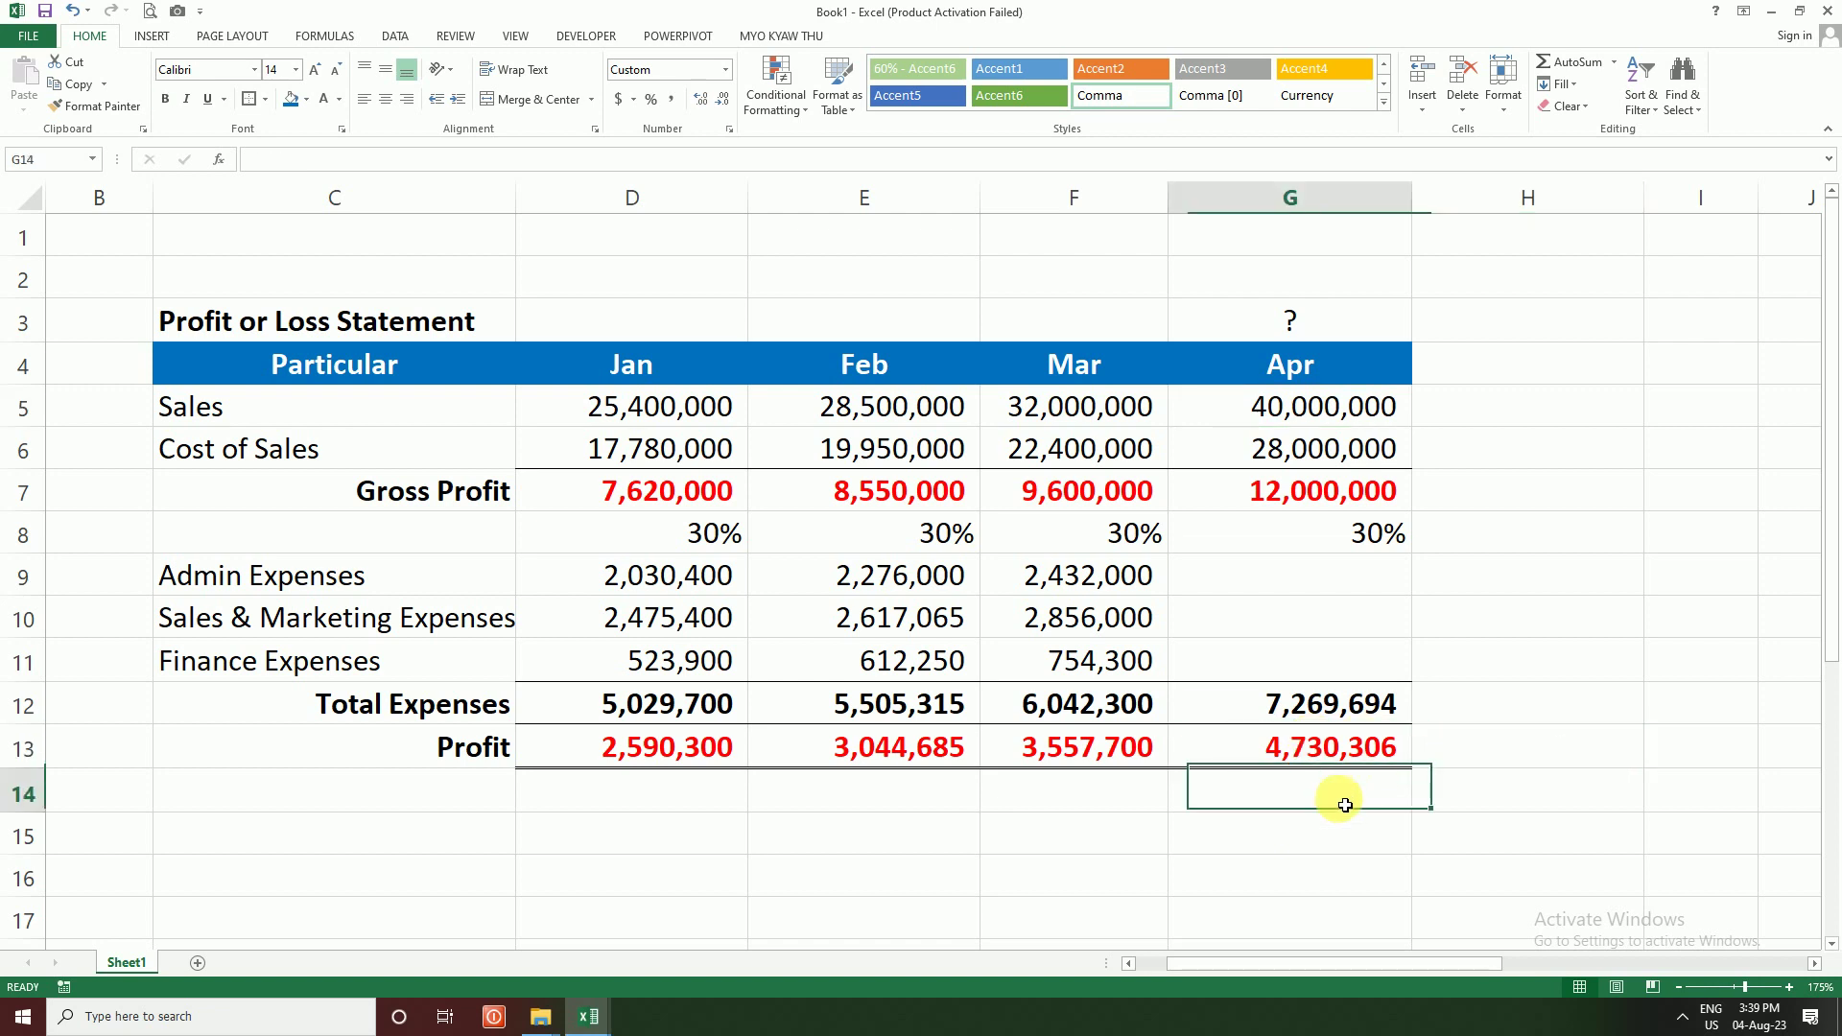
text(4000000)
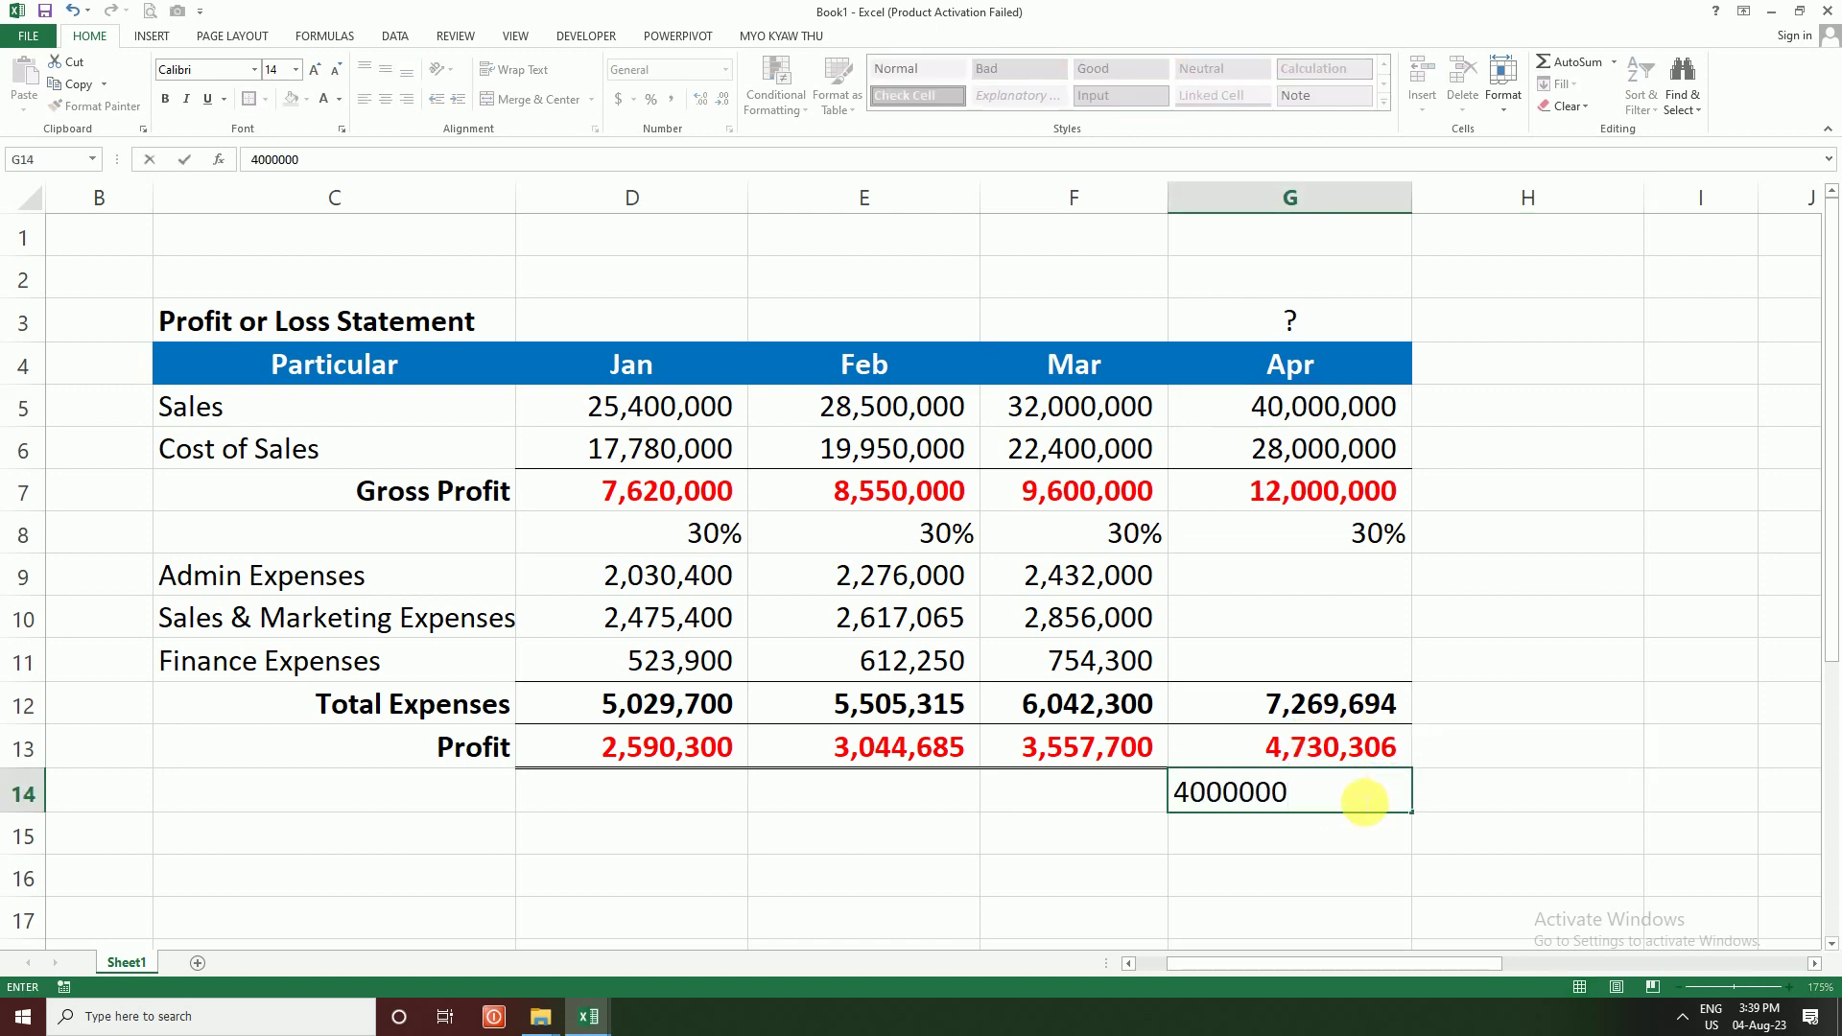
key(Return)
click(1364, 802)
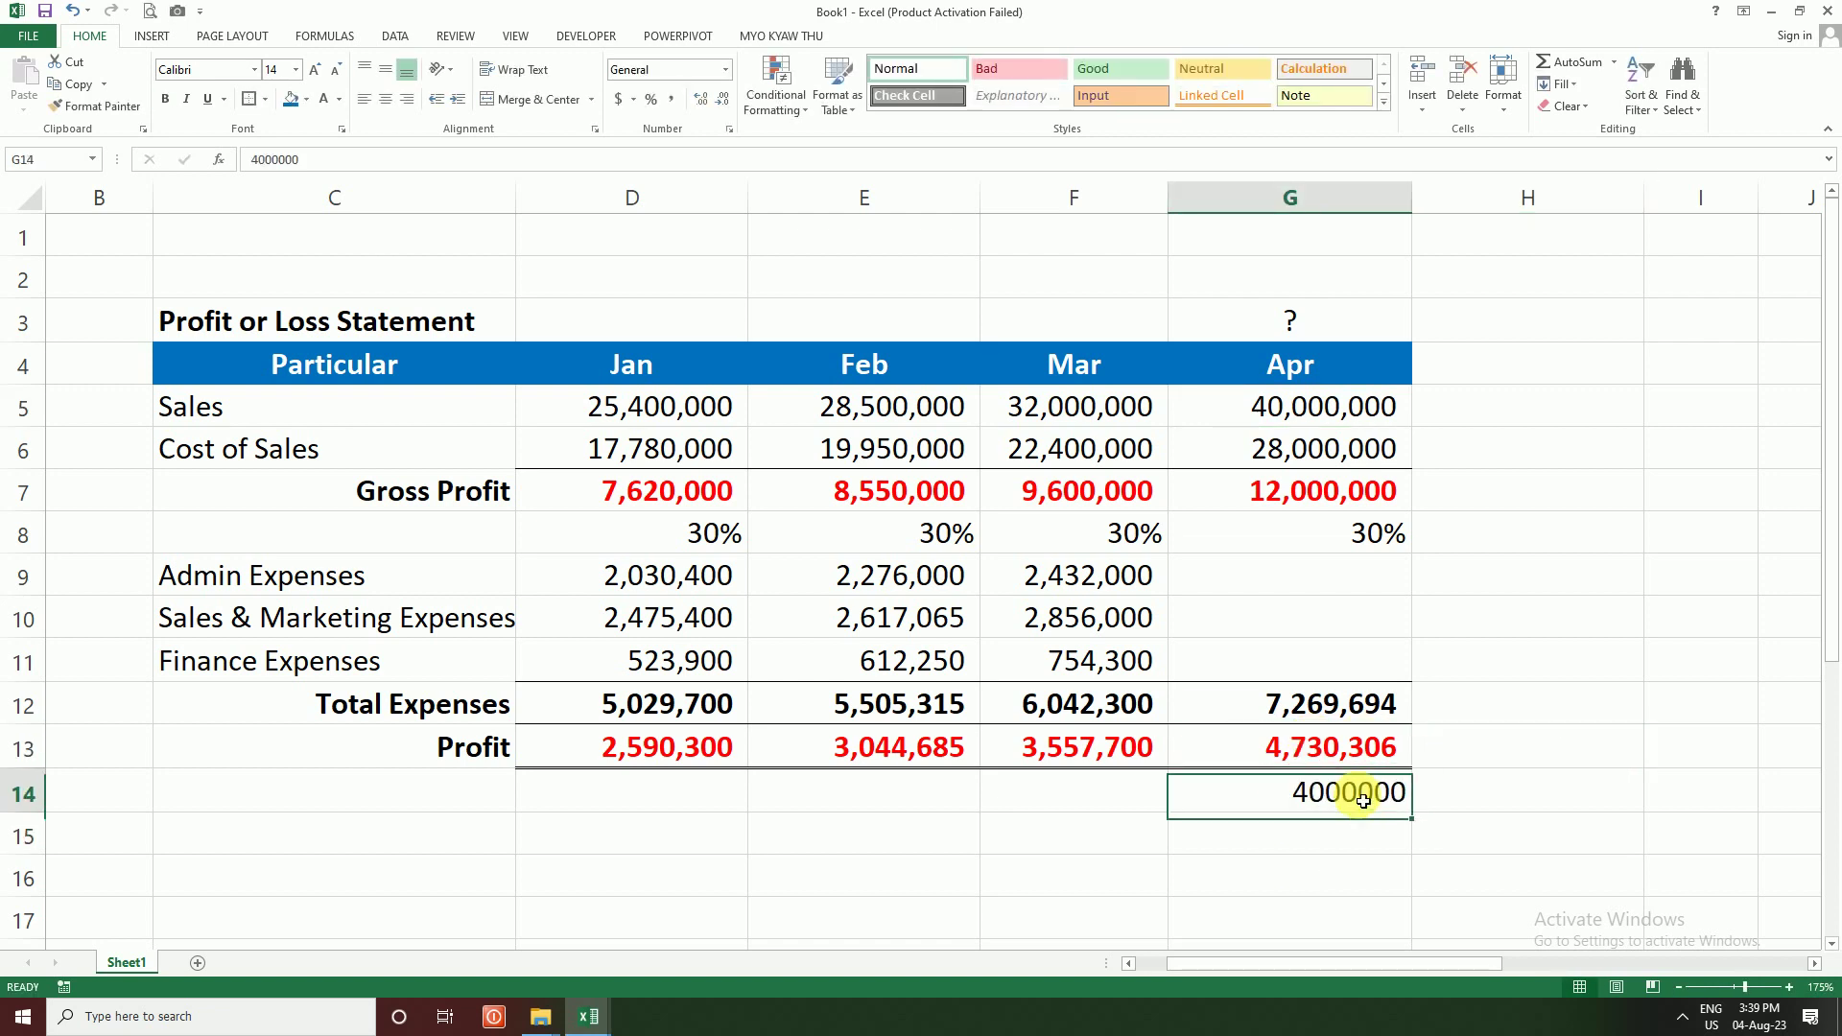
key(F2)
text(0)
key(Return)
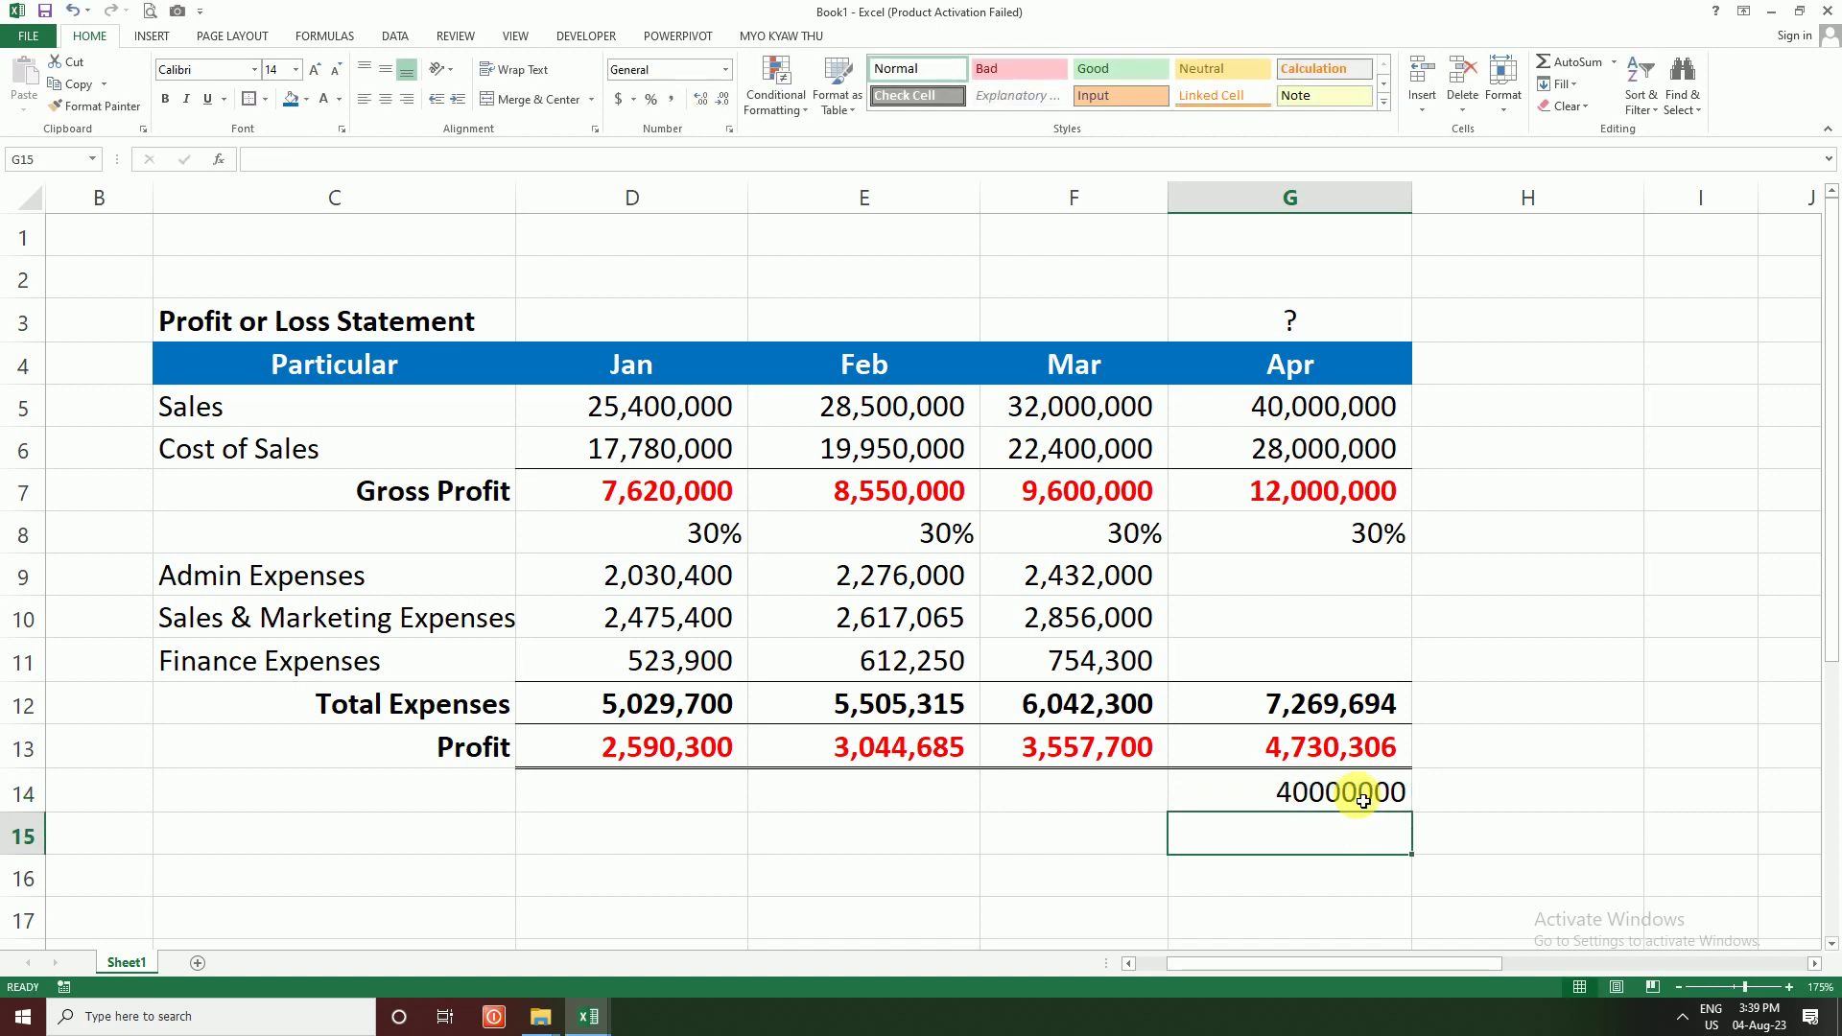
Step: Format G14 in Comma Style with no decimals, correct it to 4,000,000, and select G5:G13
click(1356, 802)
click(671, 99)
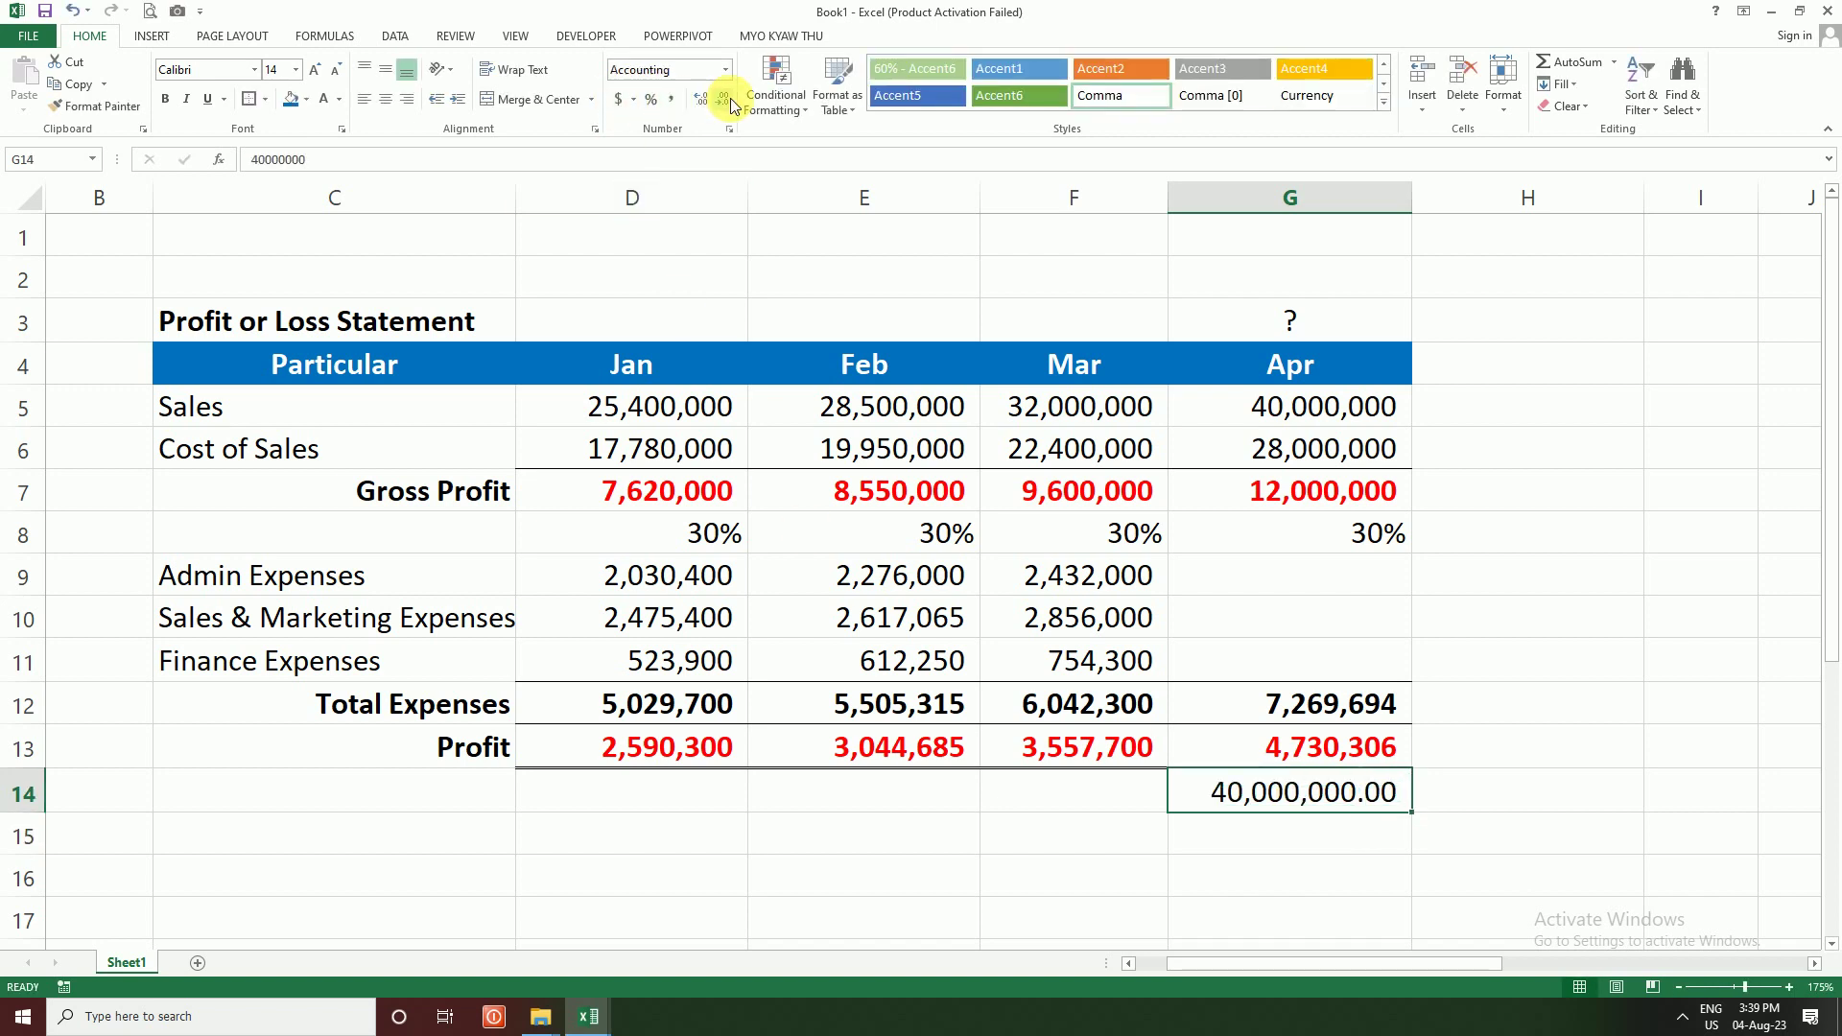
click(725, 100)
click(726, 102)
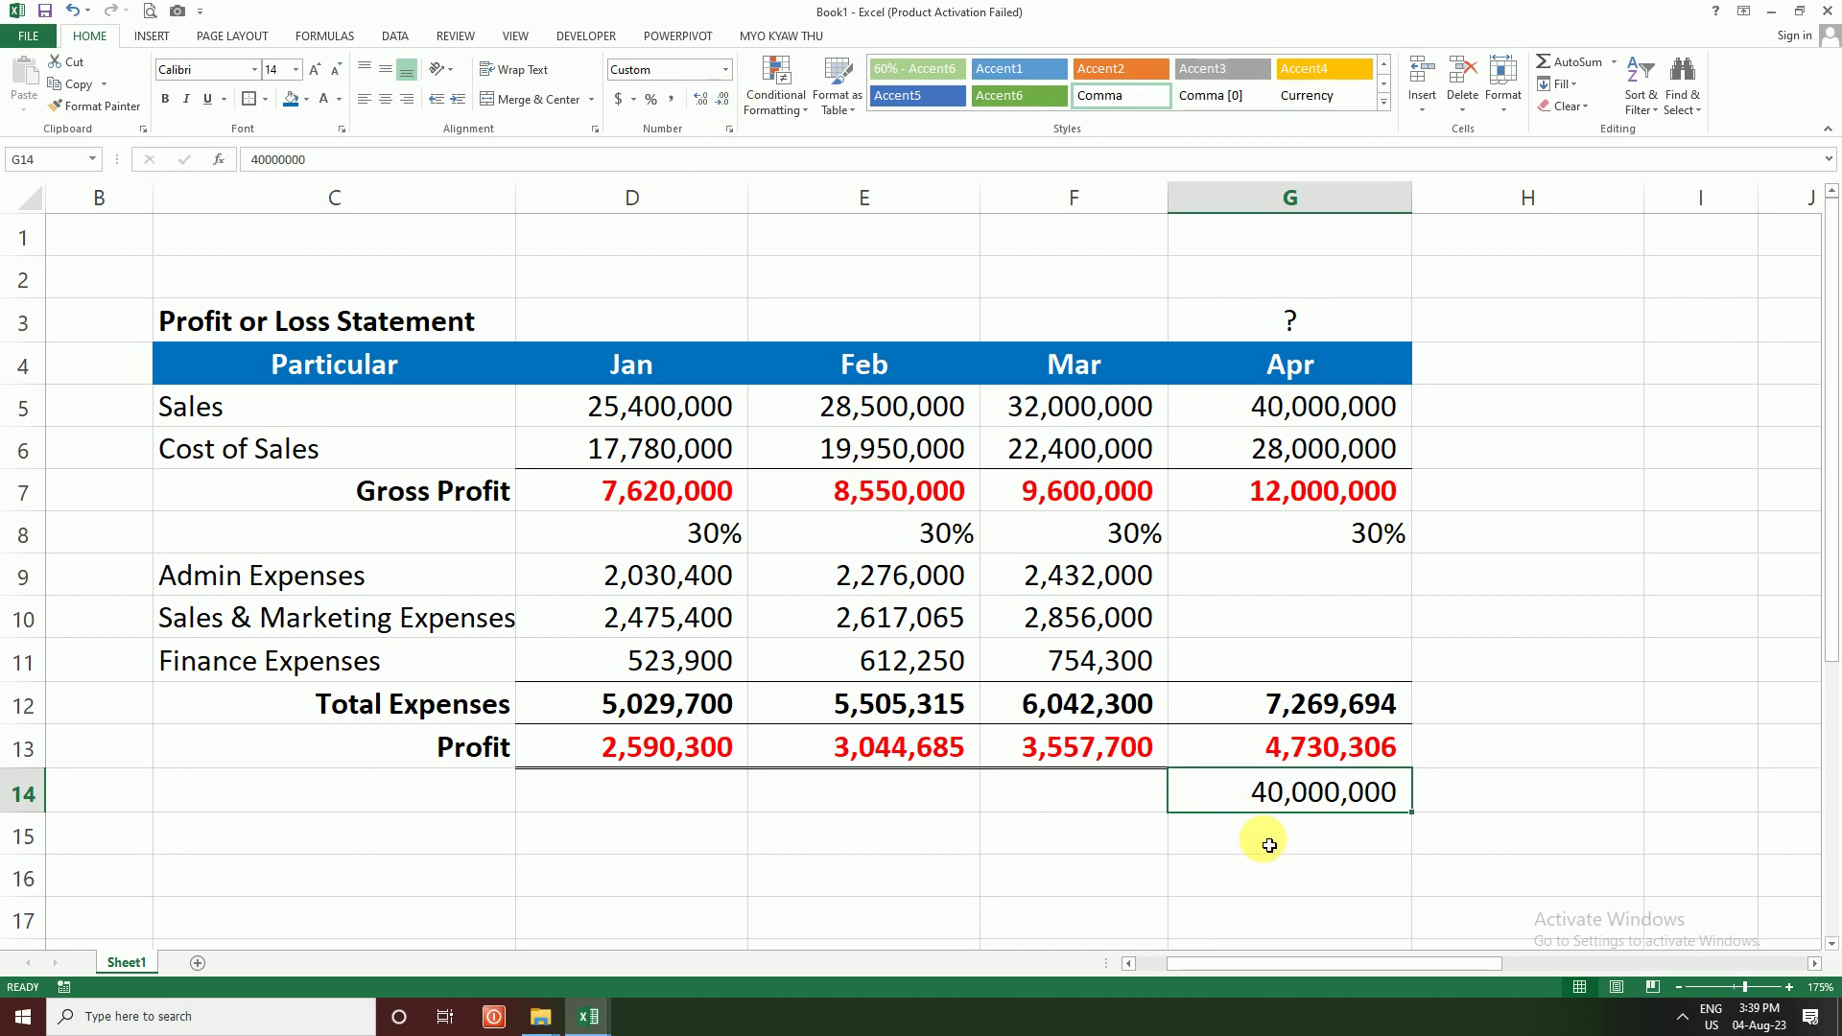
double_click(1296, 796)
key(Return)
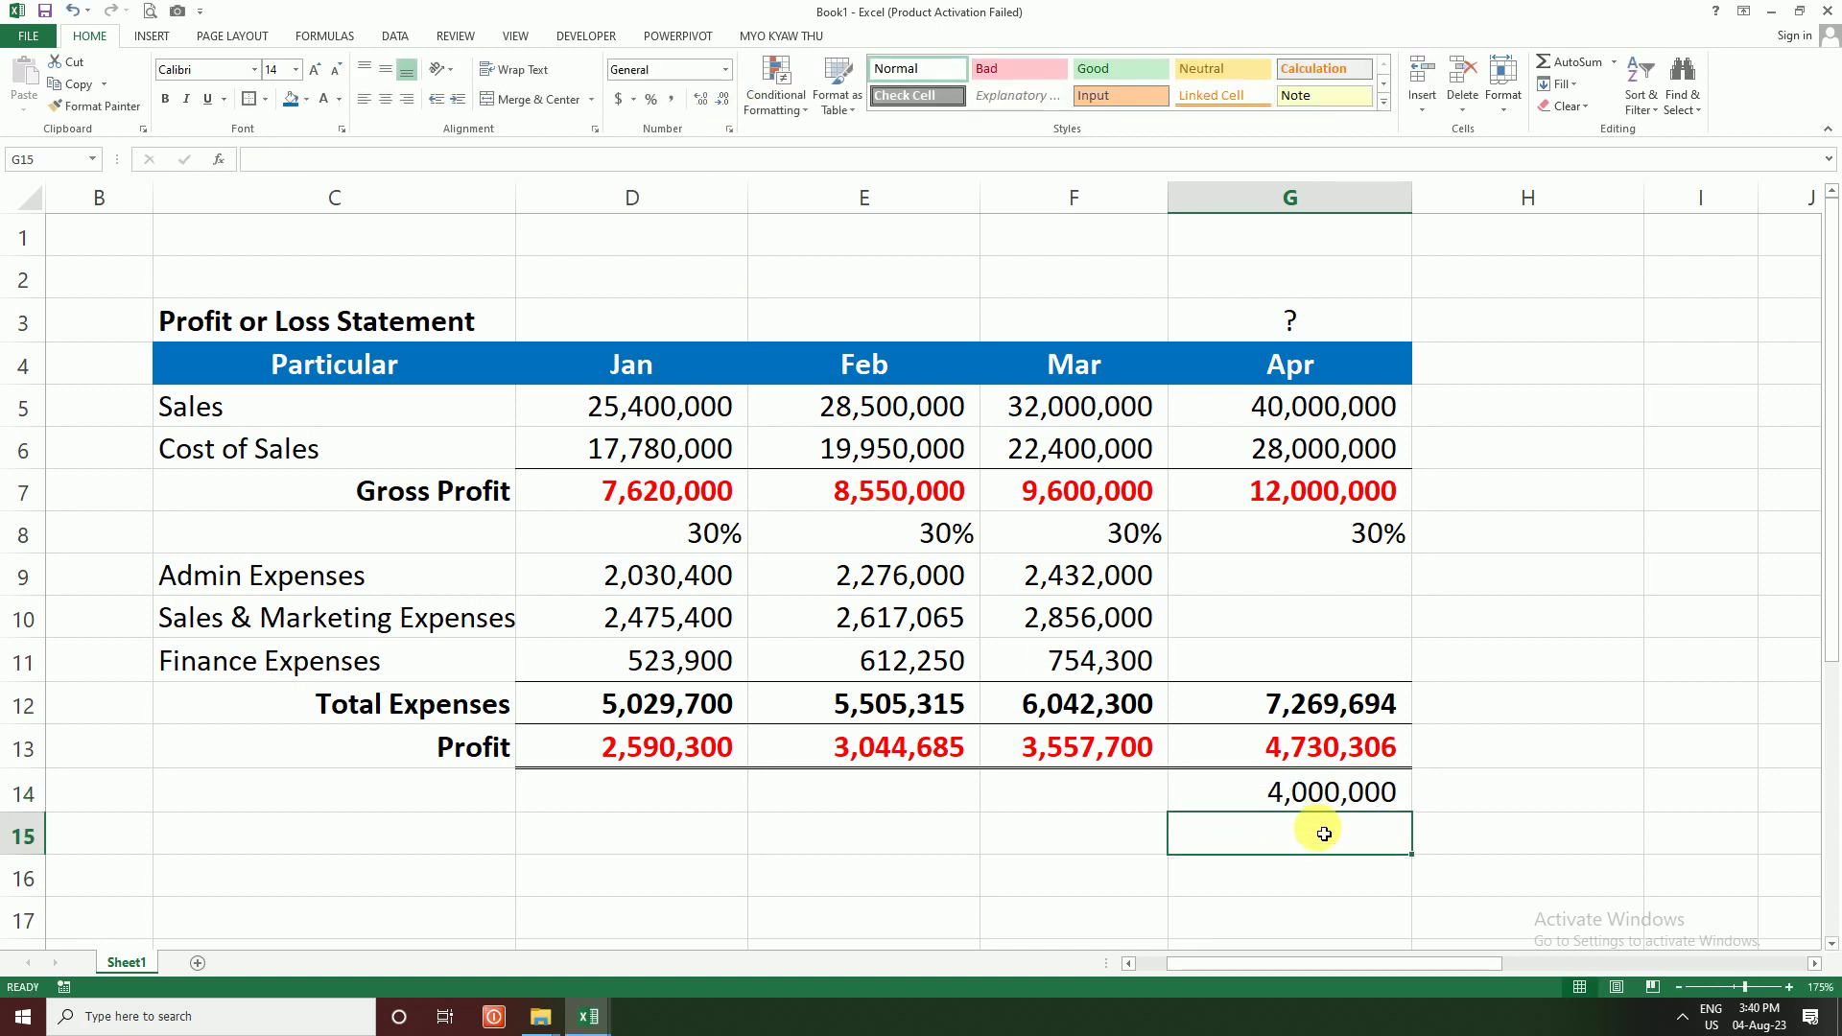
drag(1321, 793, 1343, 563)
drag(1325, 431, 1326, 415)
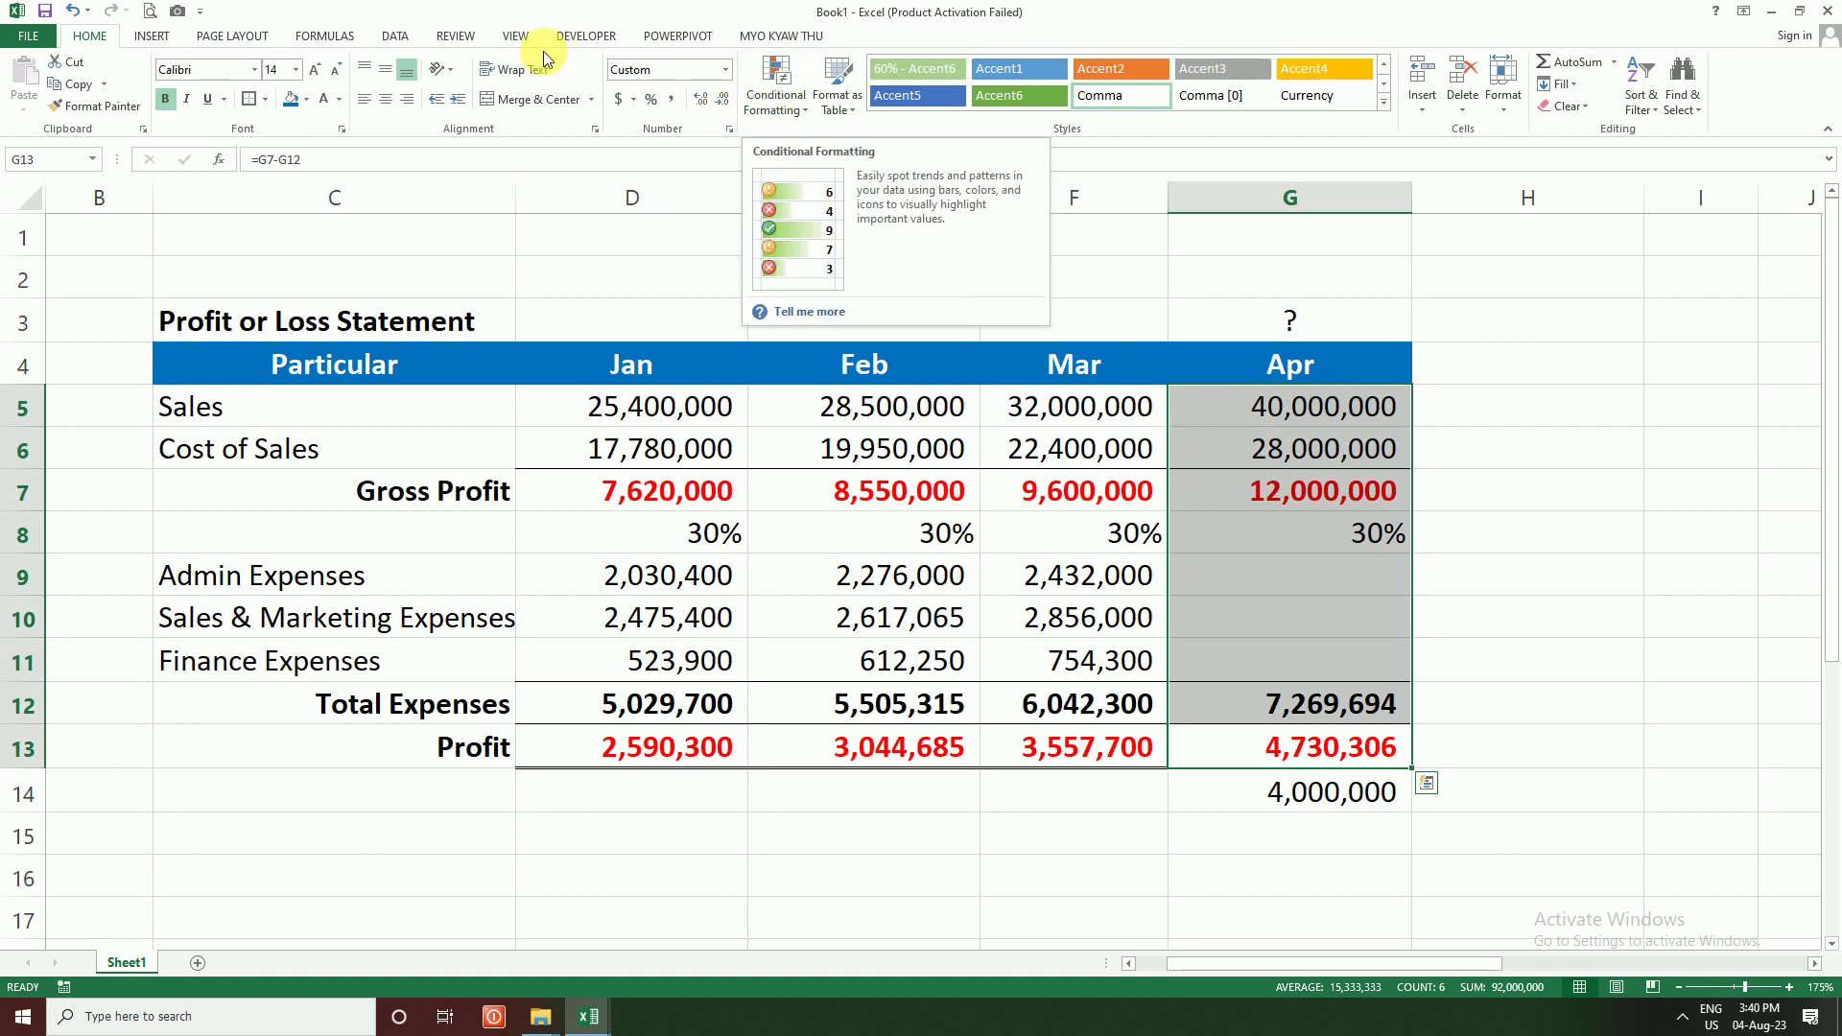
Step: Run Goal Seek setting Profit G13 to 4000000 by changing April Sales G5
click(401, 35)
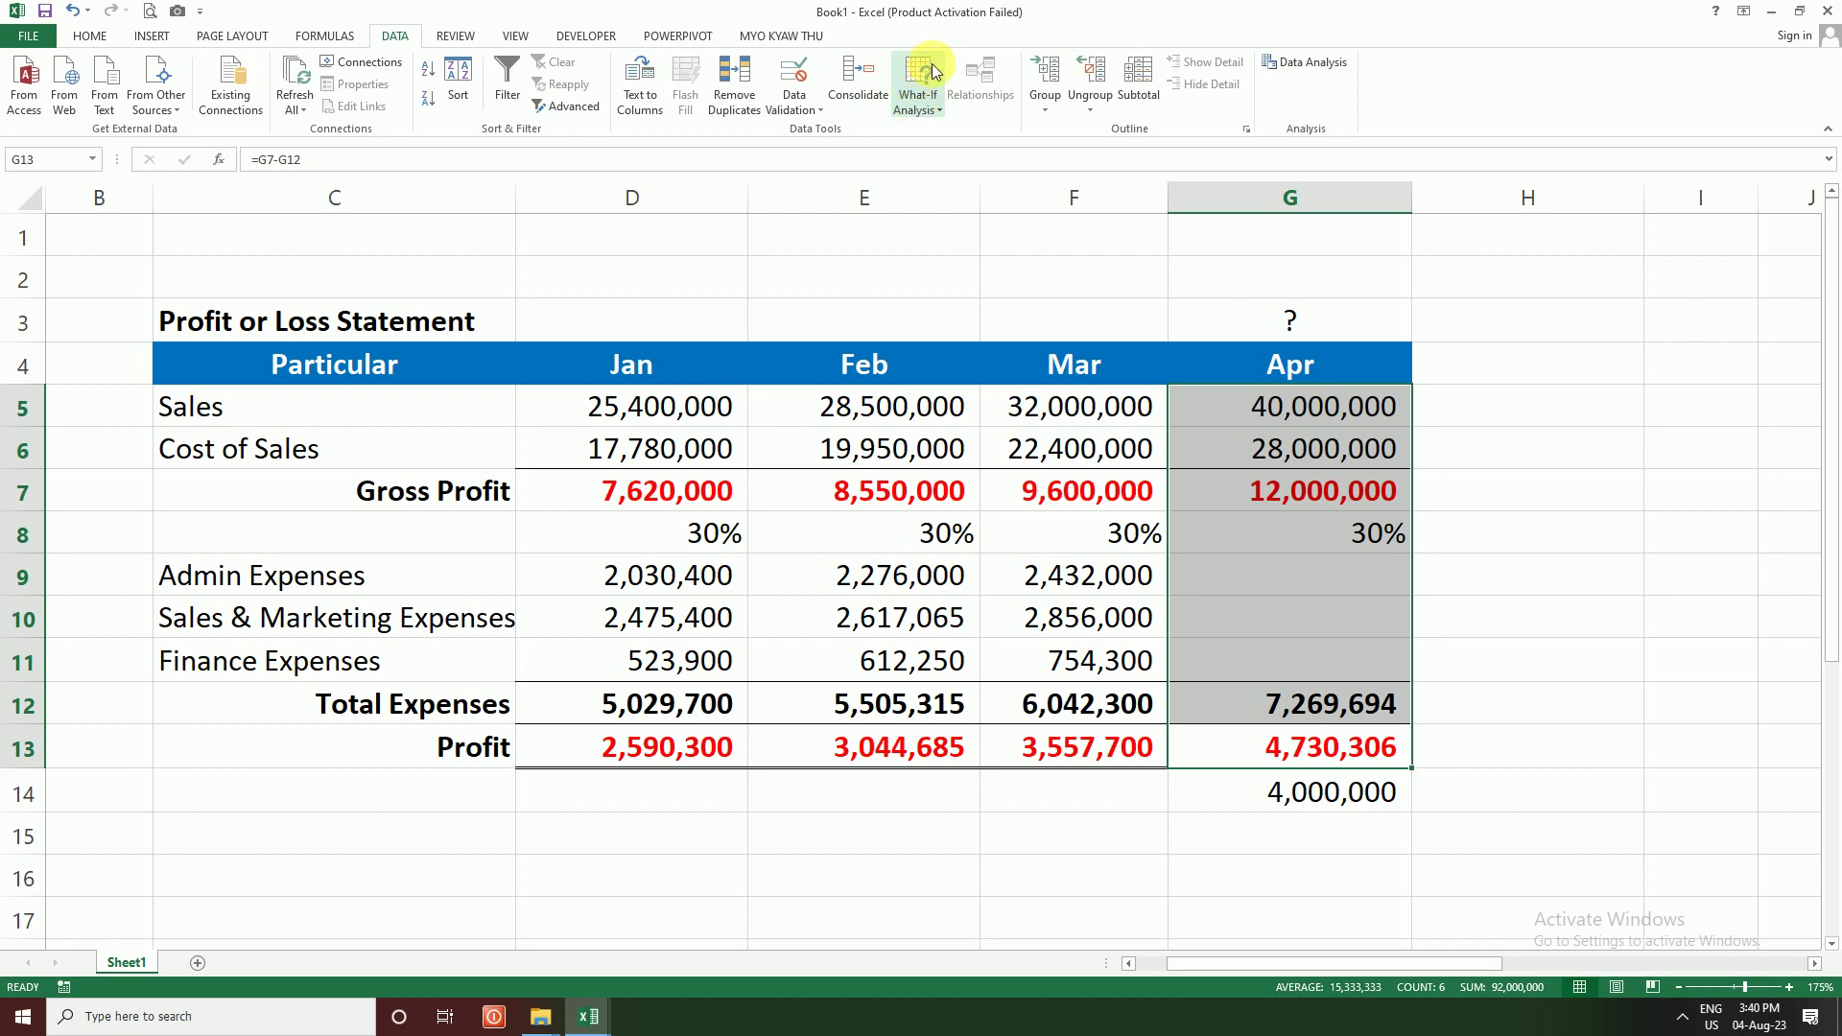
click(943, 115)
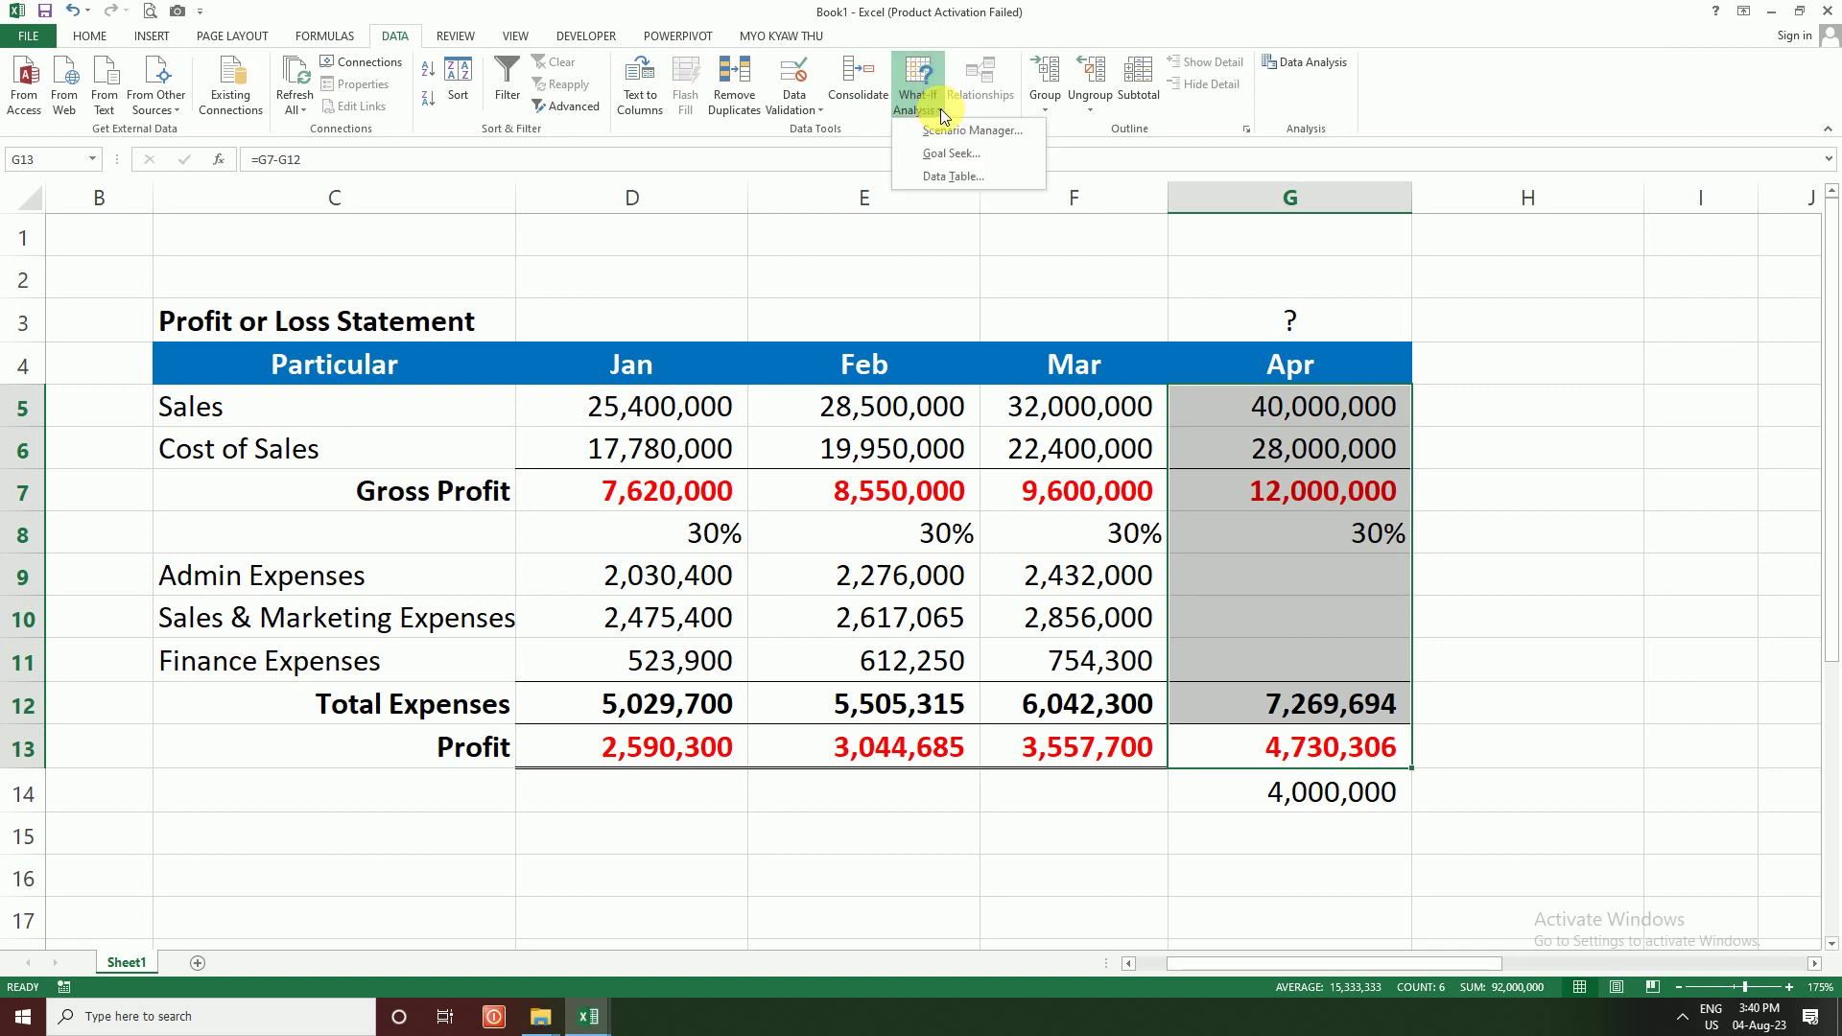
click(955, 151)
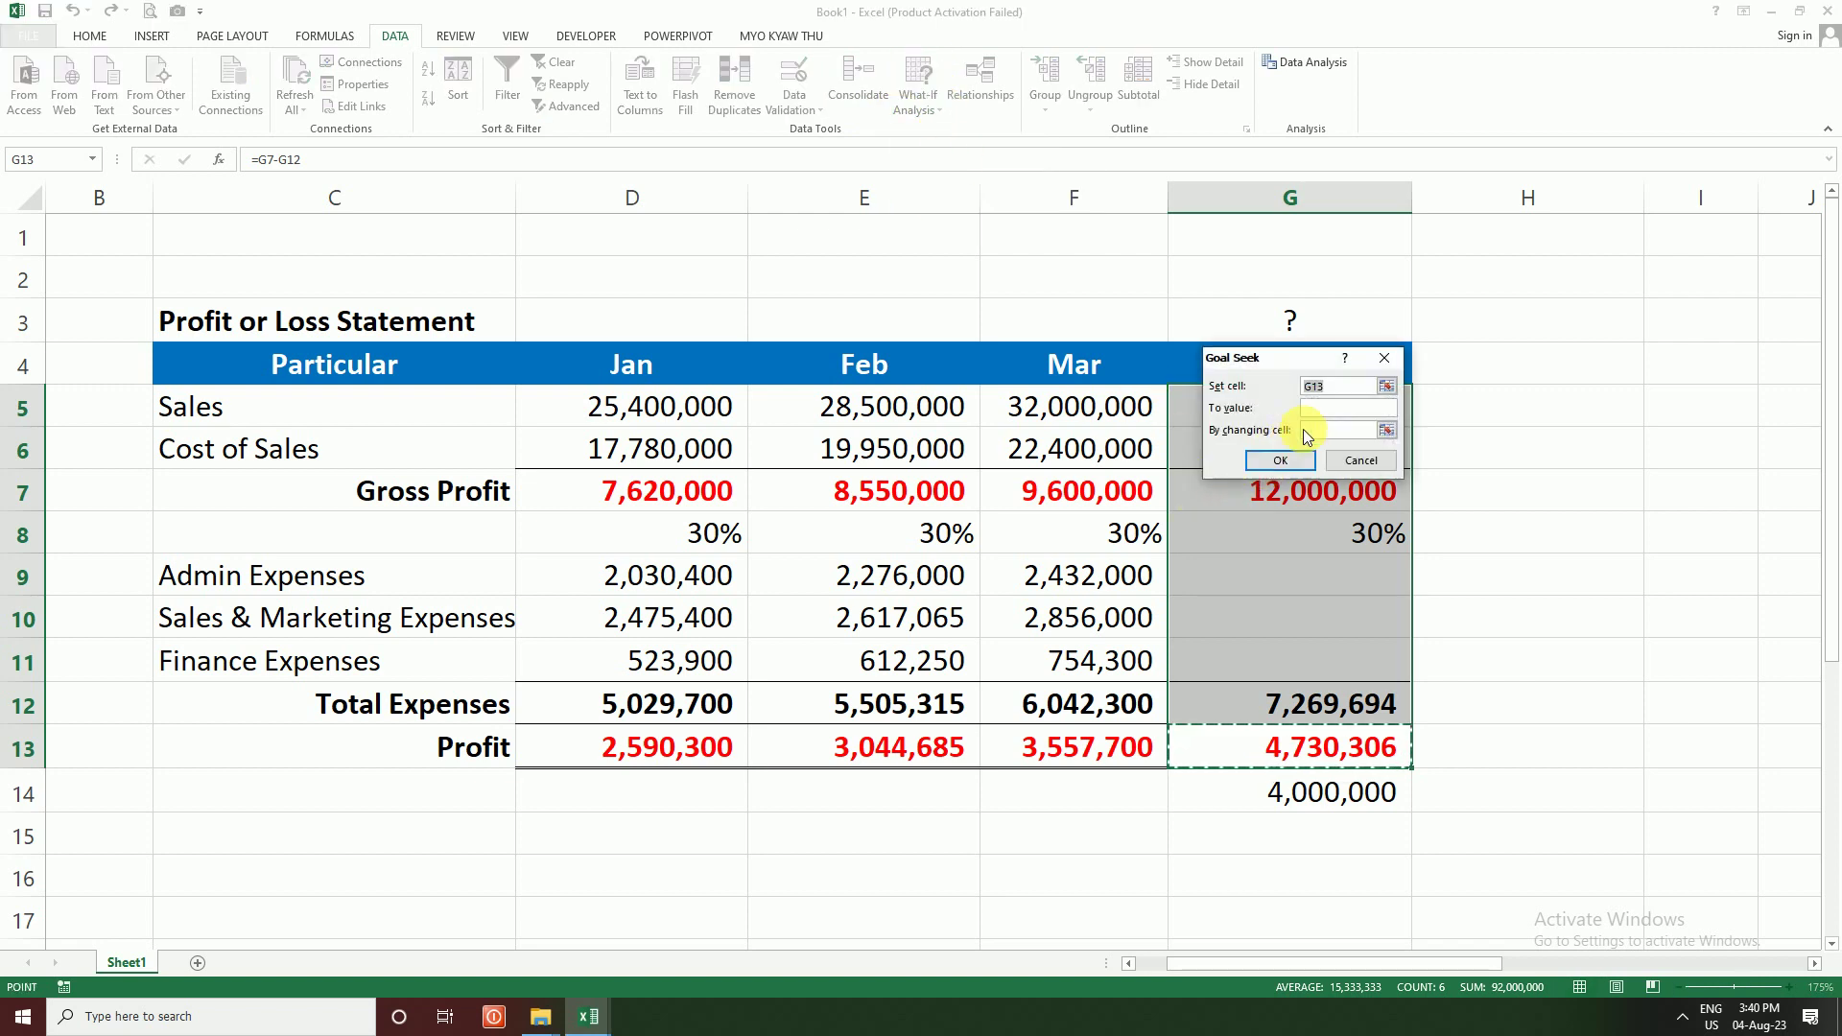
drag(1266, 359, 1039, 532)
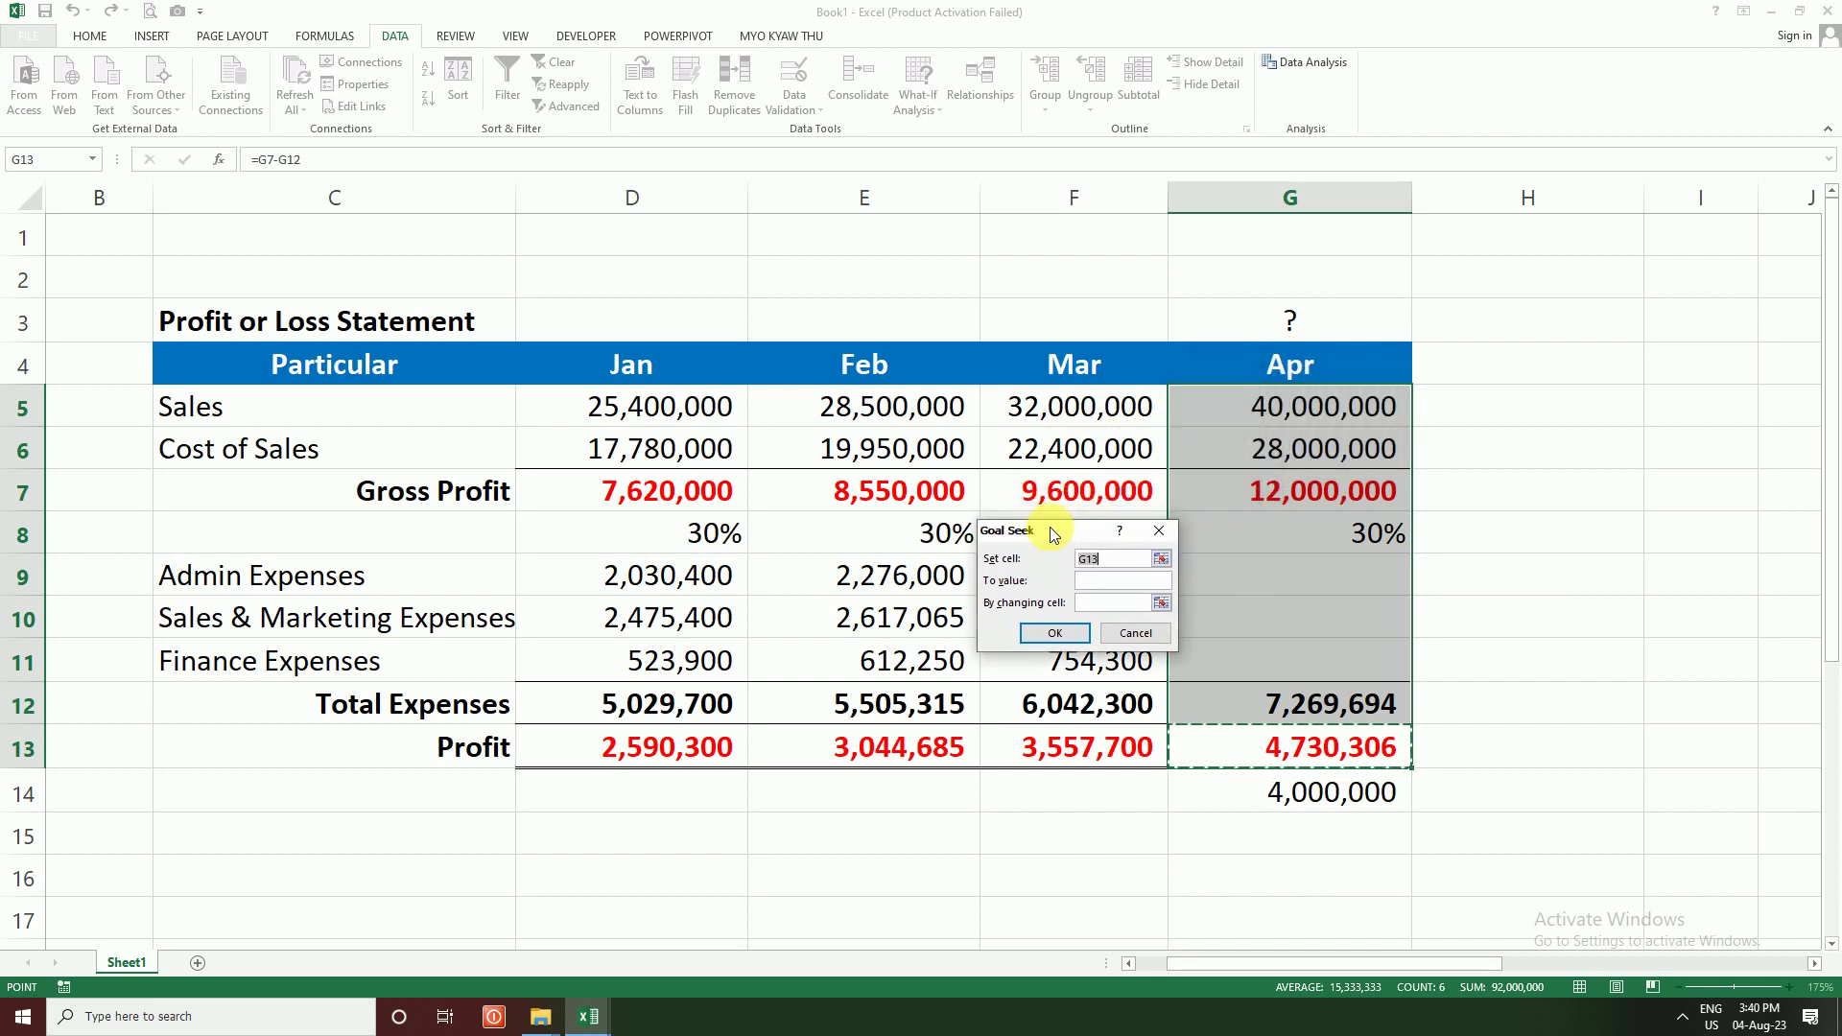
click(1317, 757)
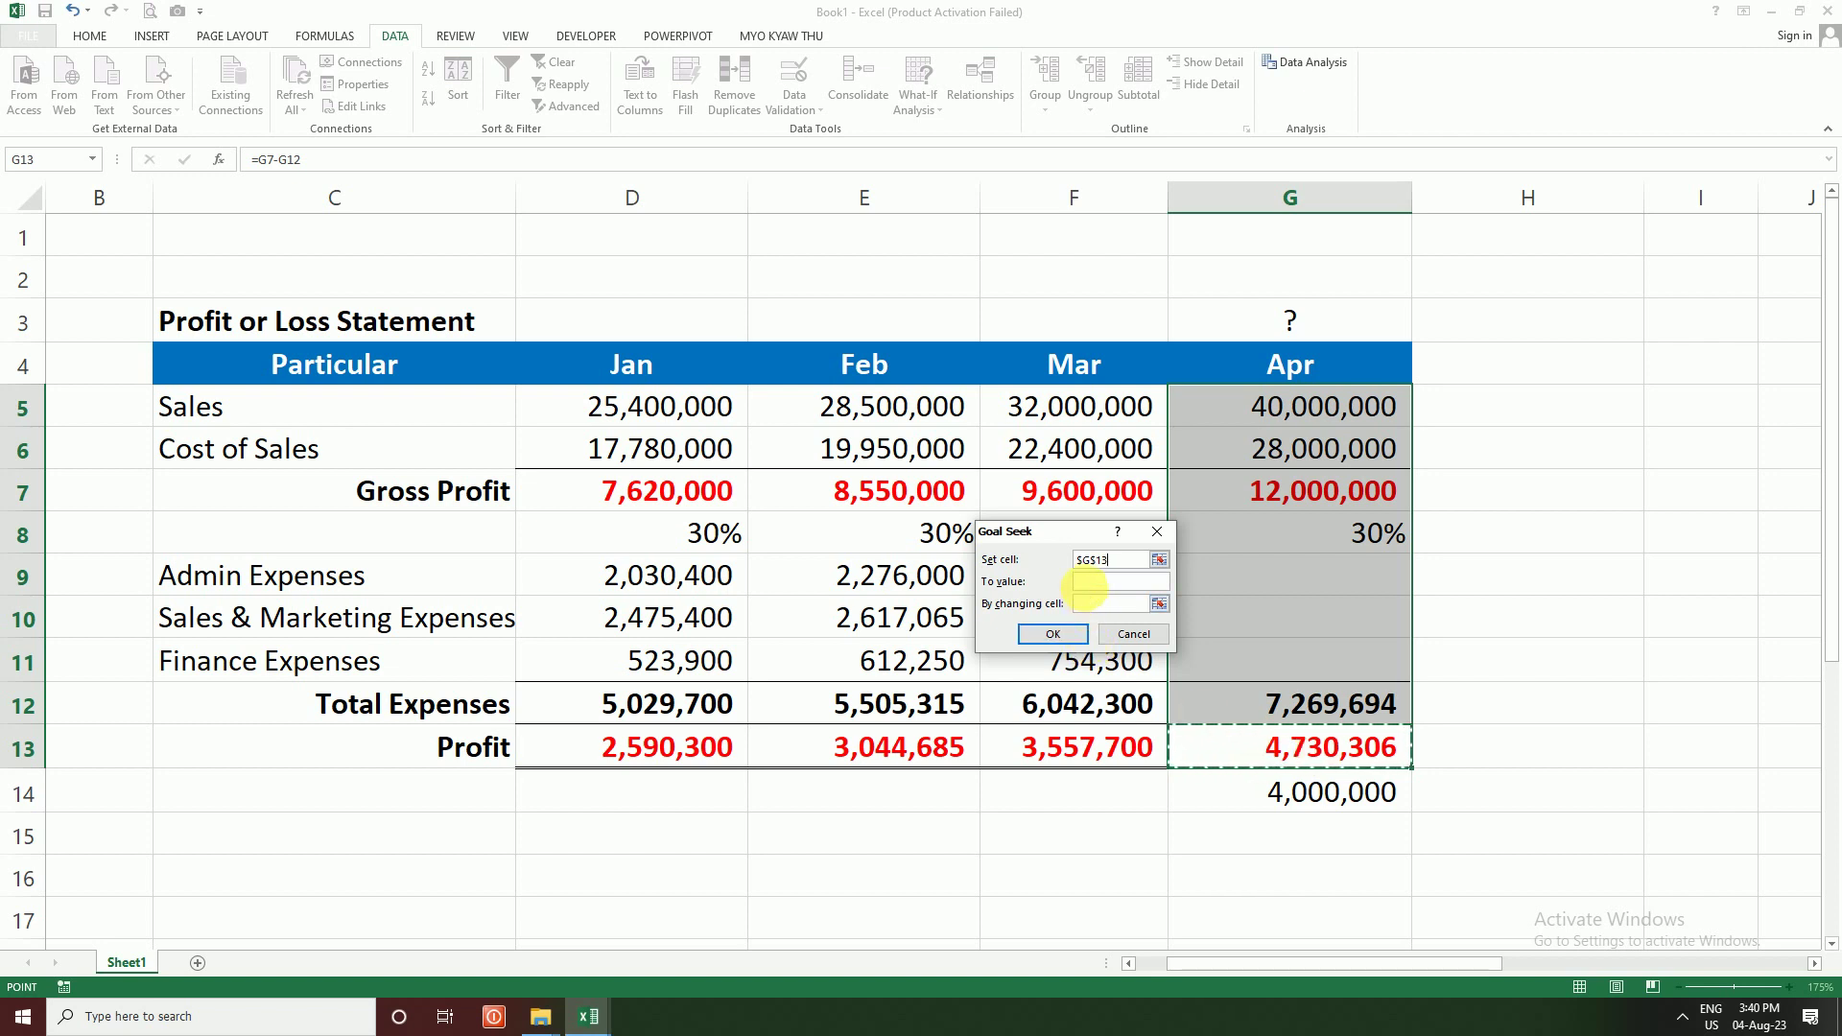
click(1092, 582)
text(4000000)
click(1094, 604)
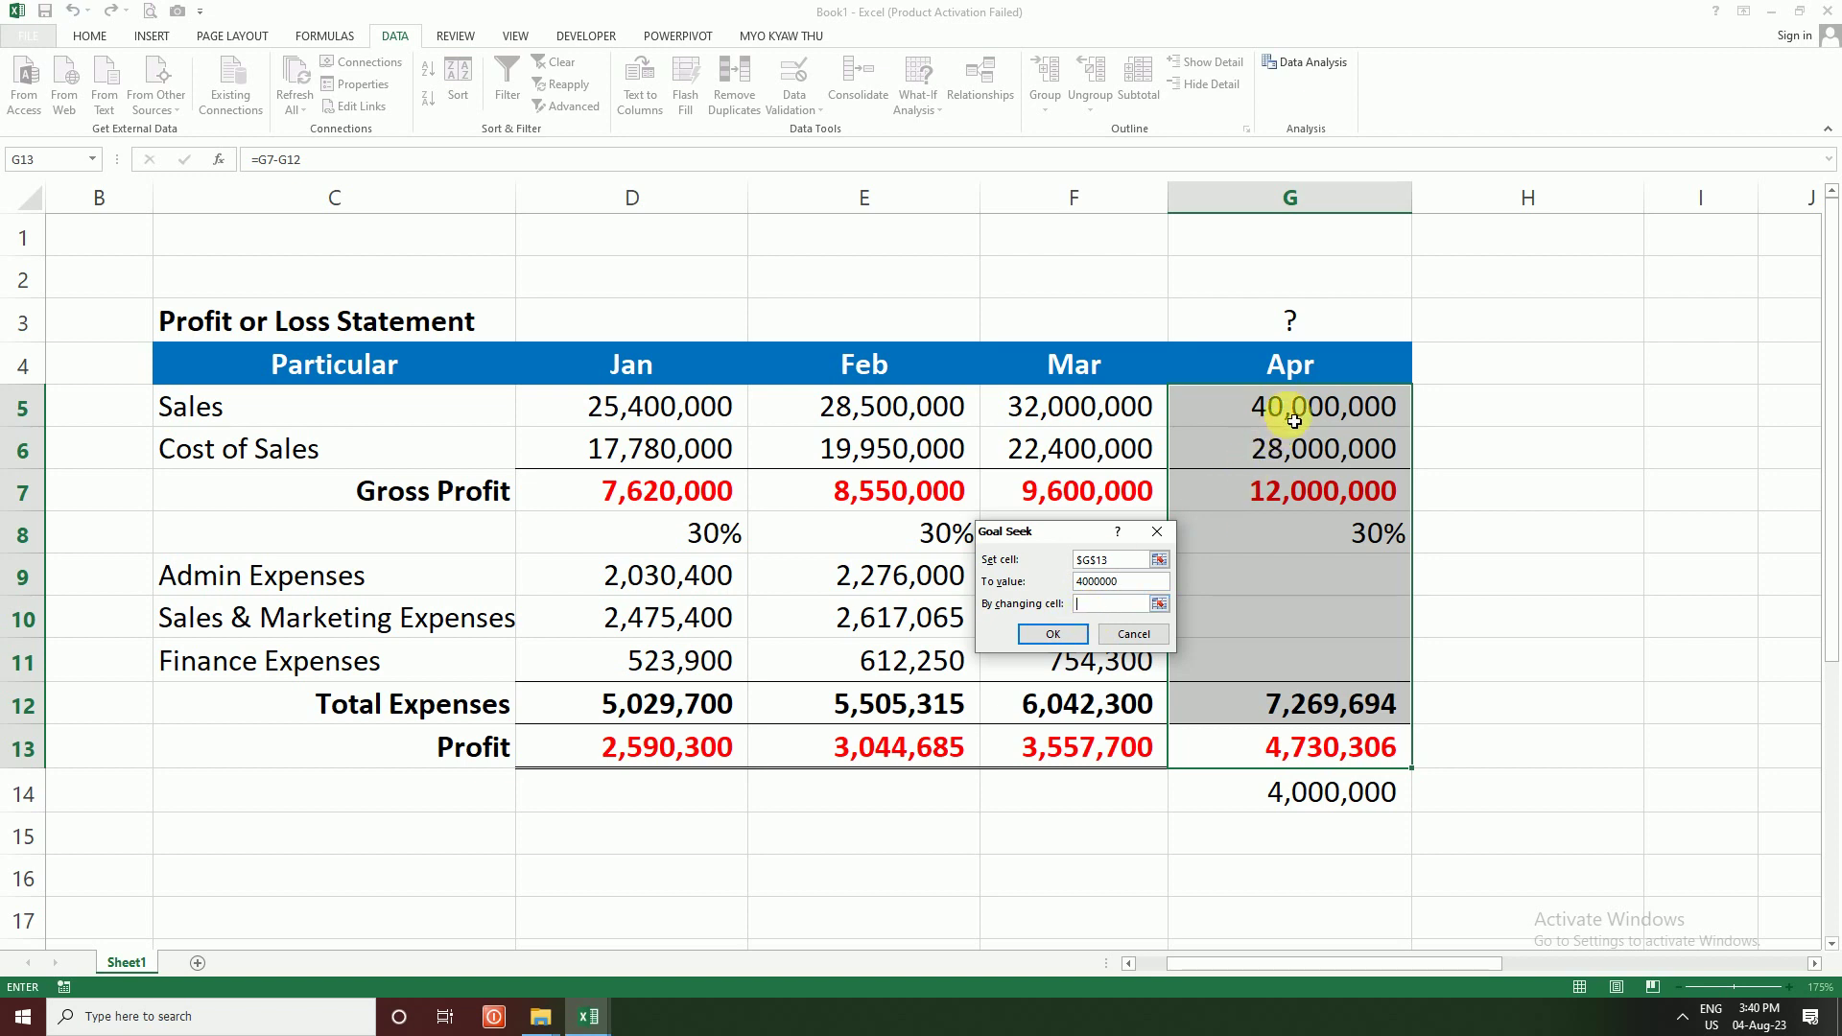
click(1296, 415)
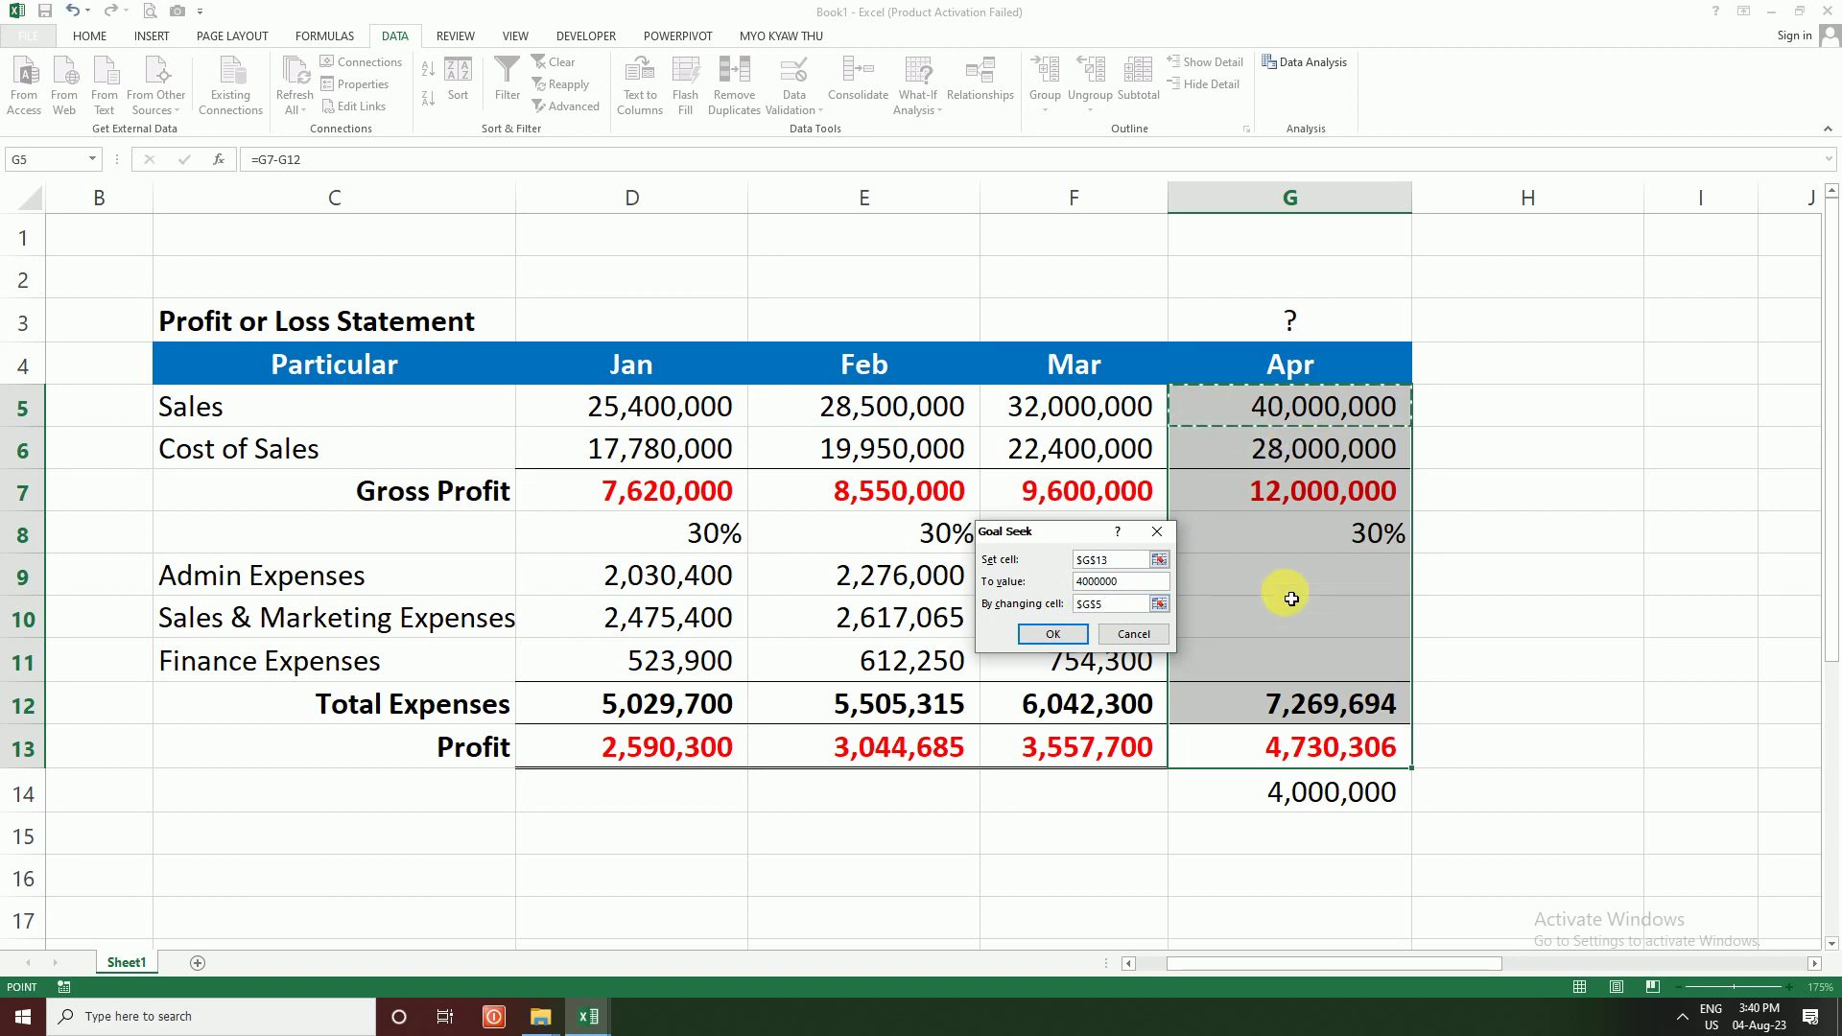
click(1052, 637)
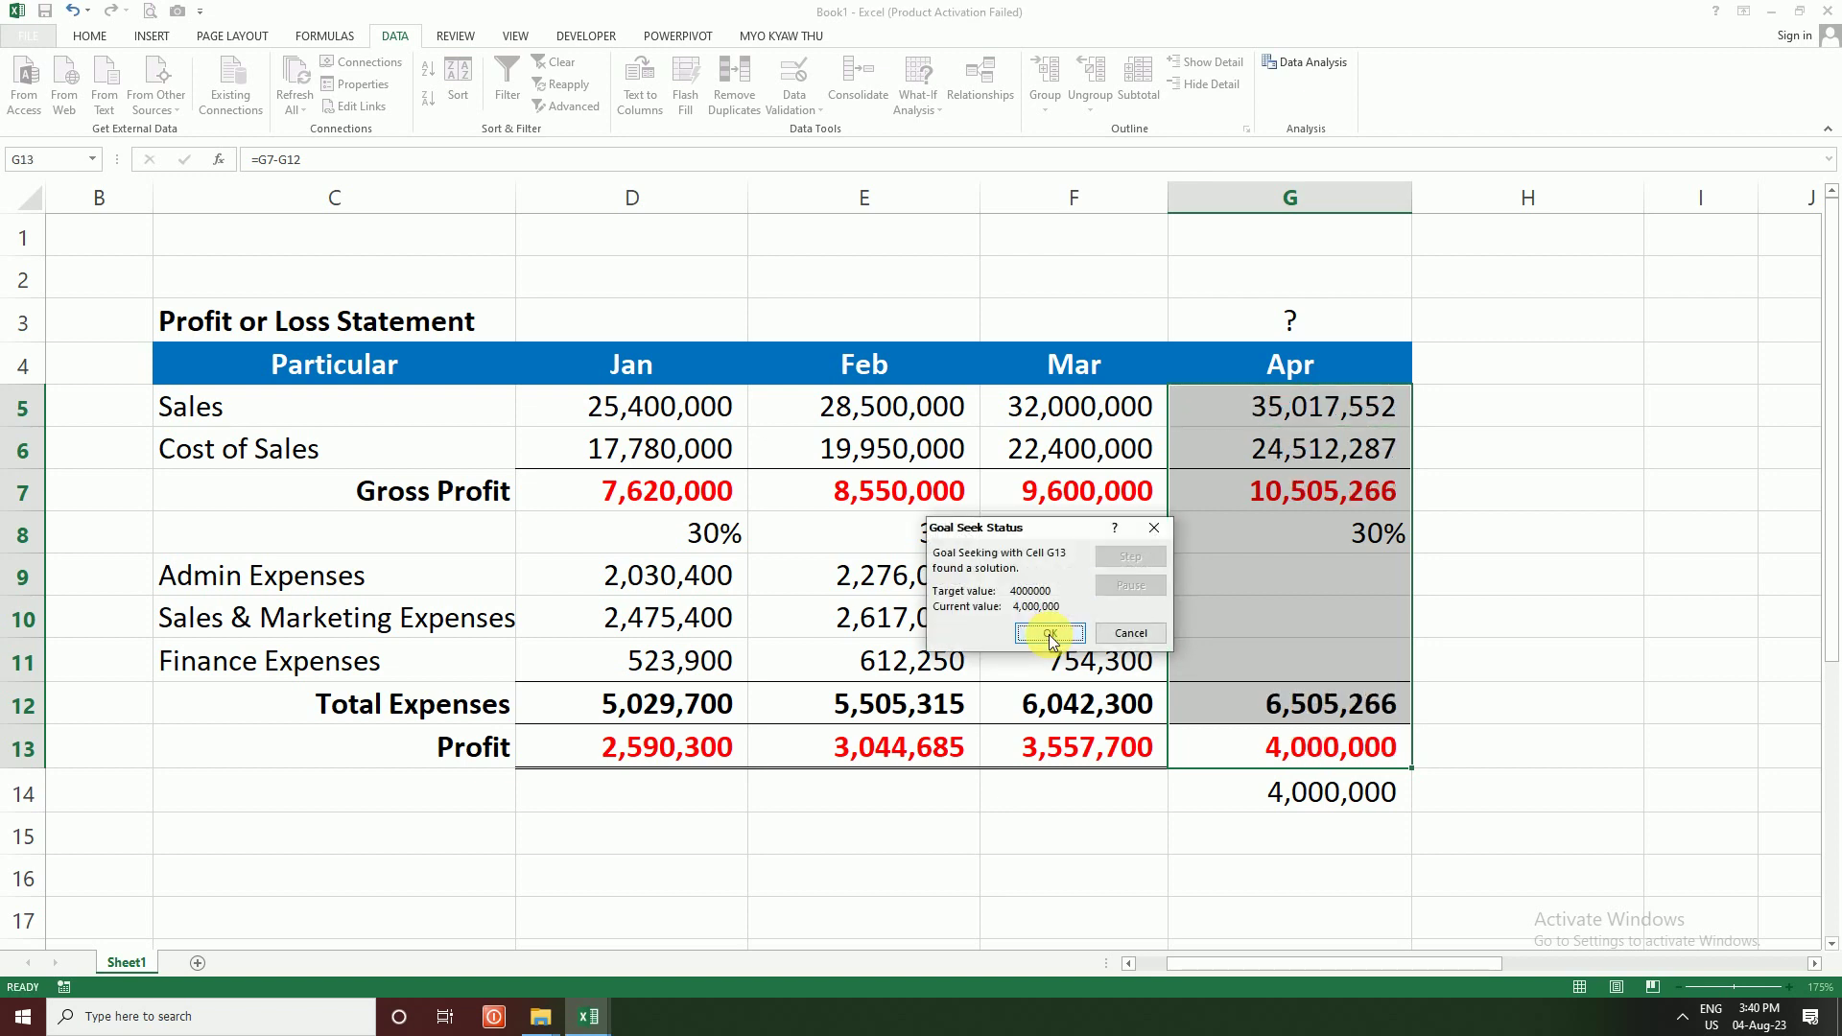
click(1049, 635)
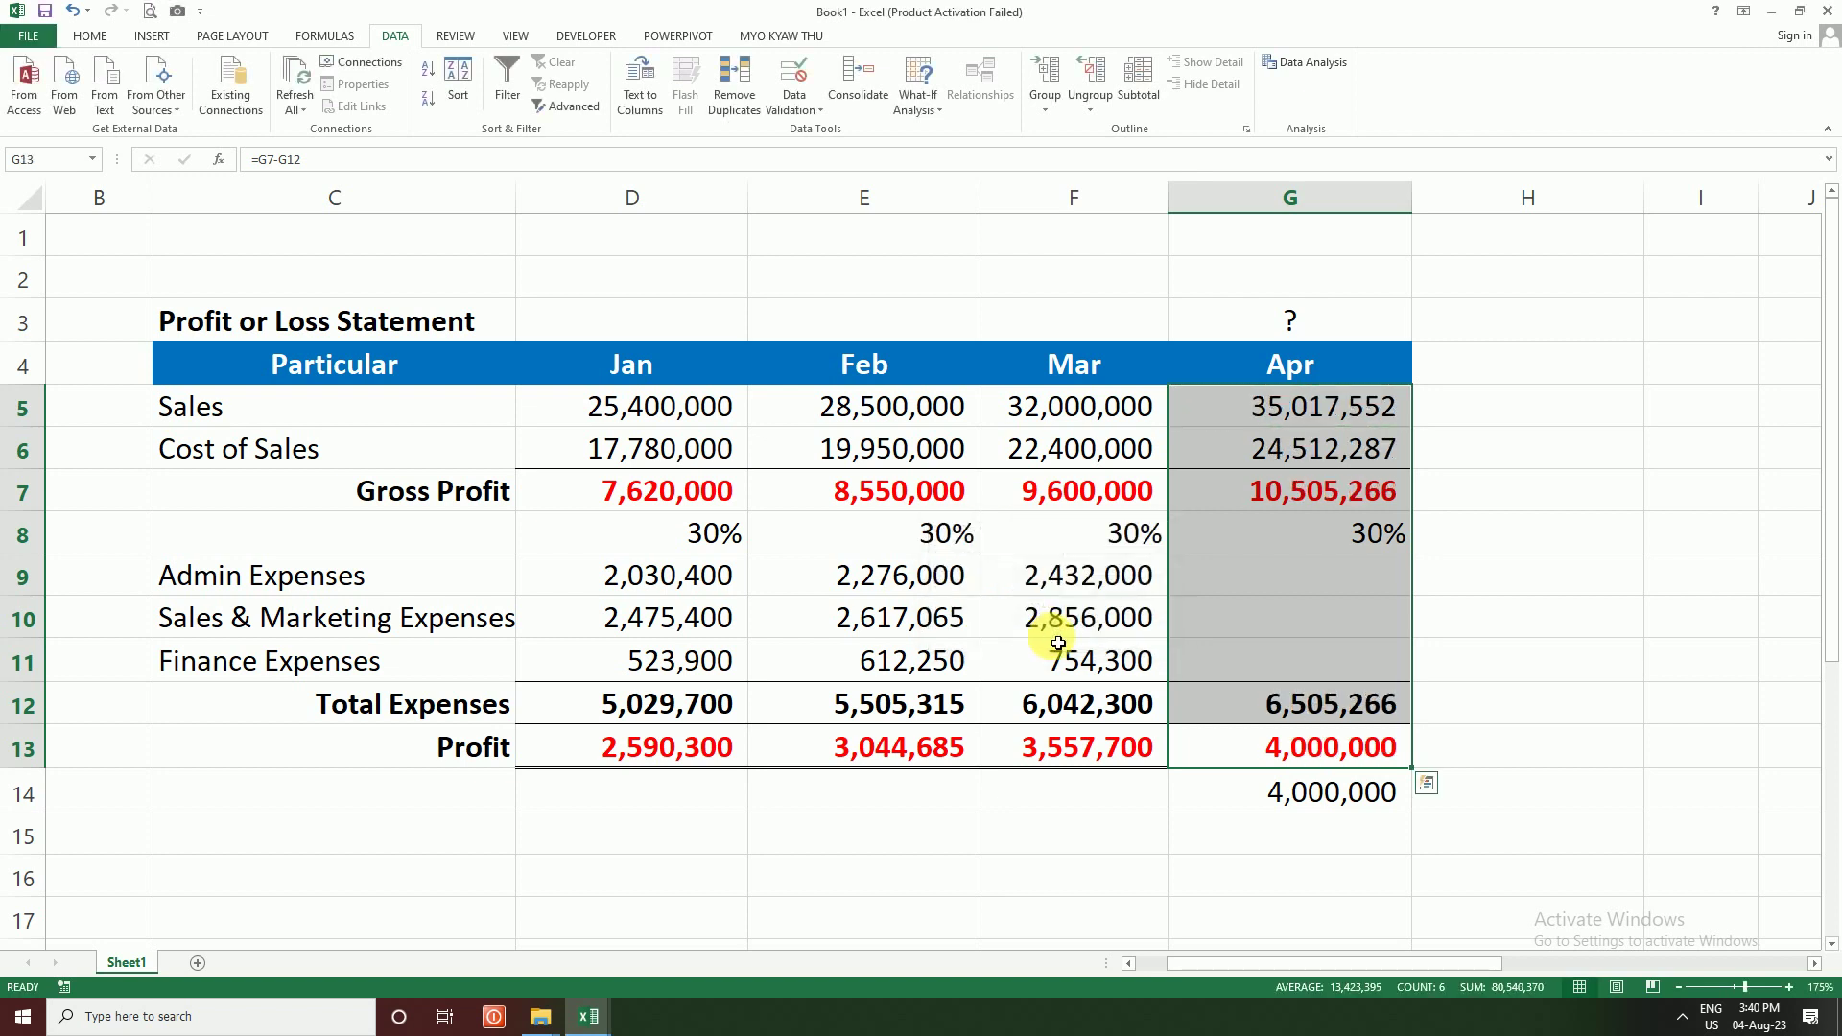
click(1328, 411)
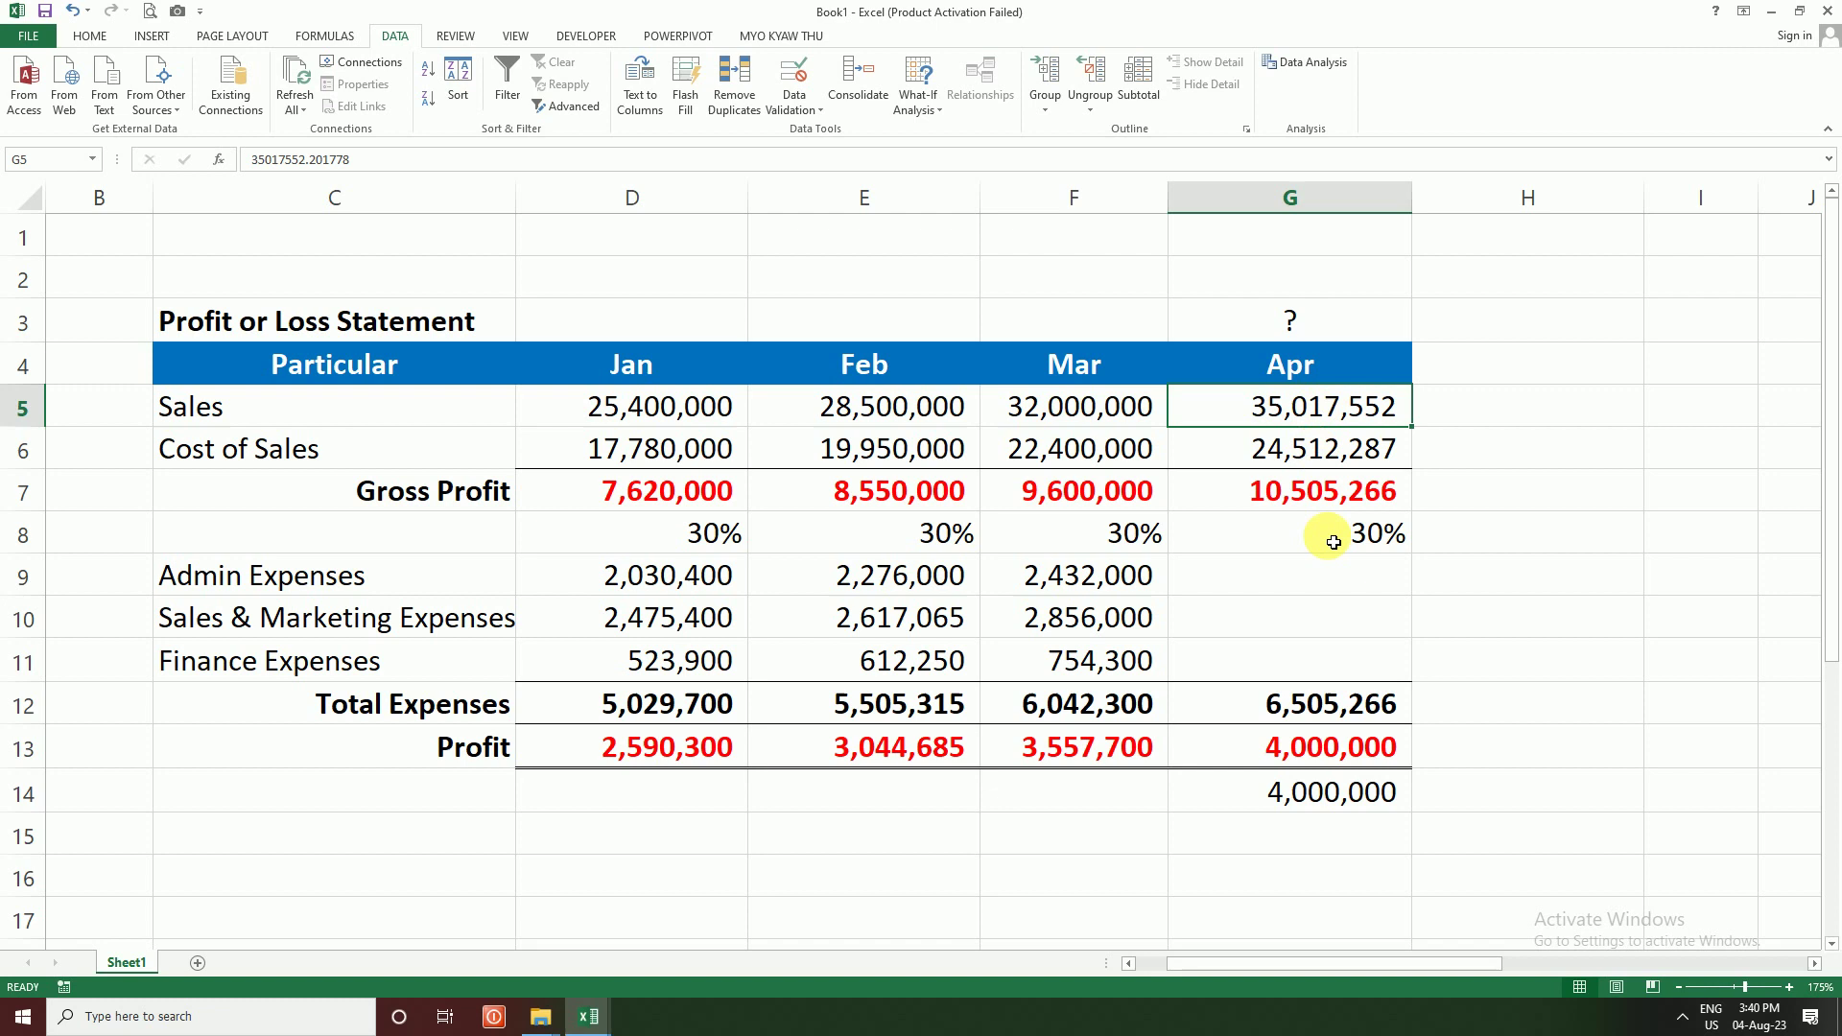
click(1326, 747)
click(1301, 412)
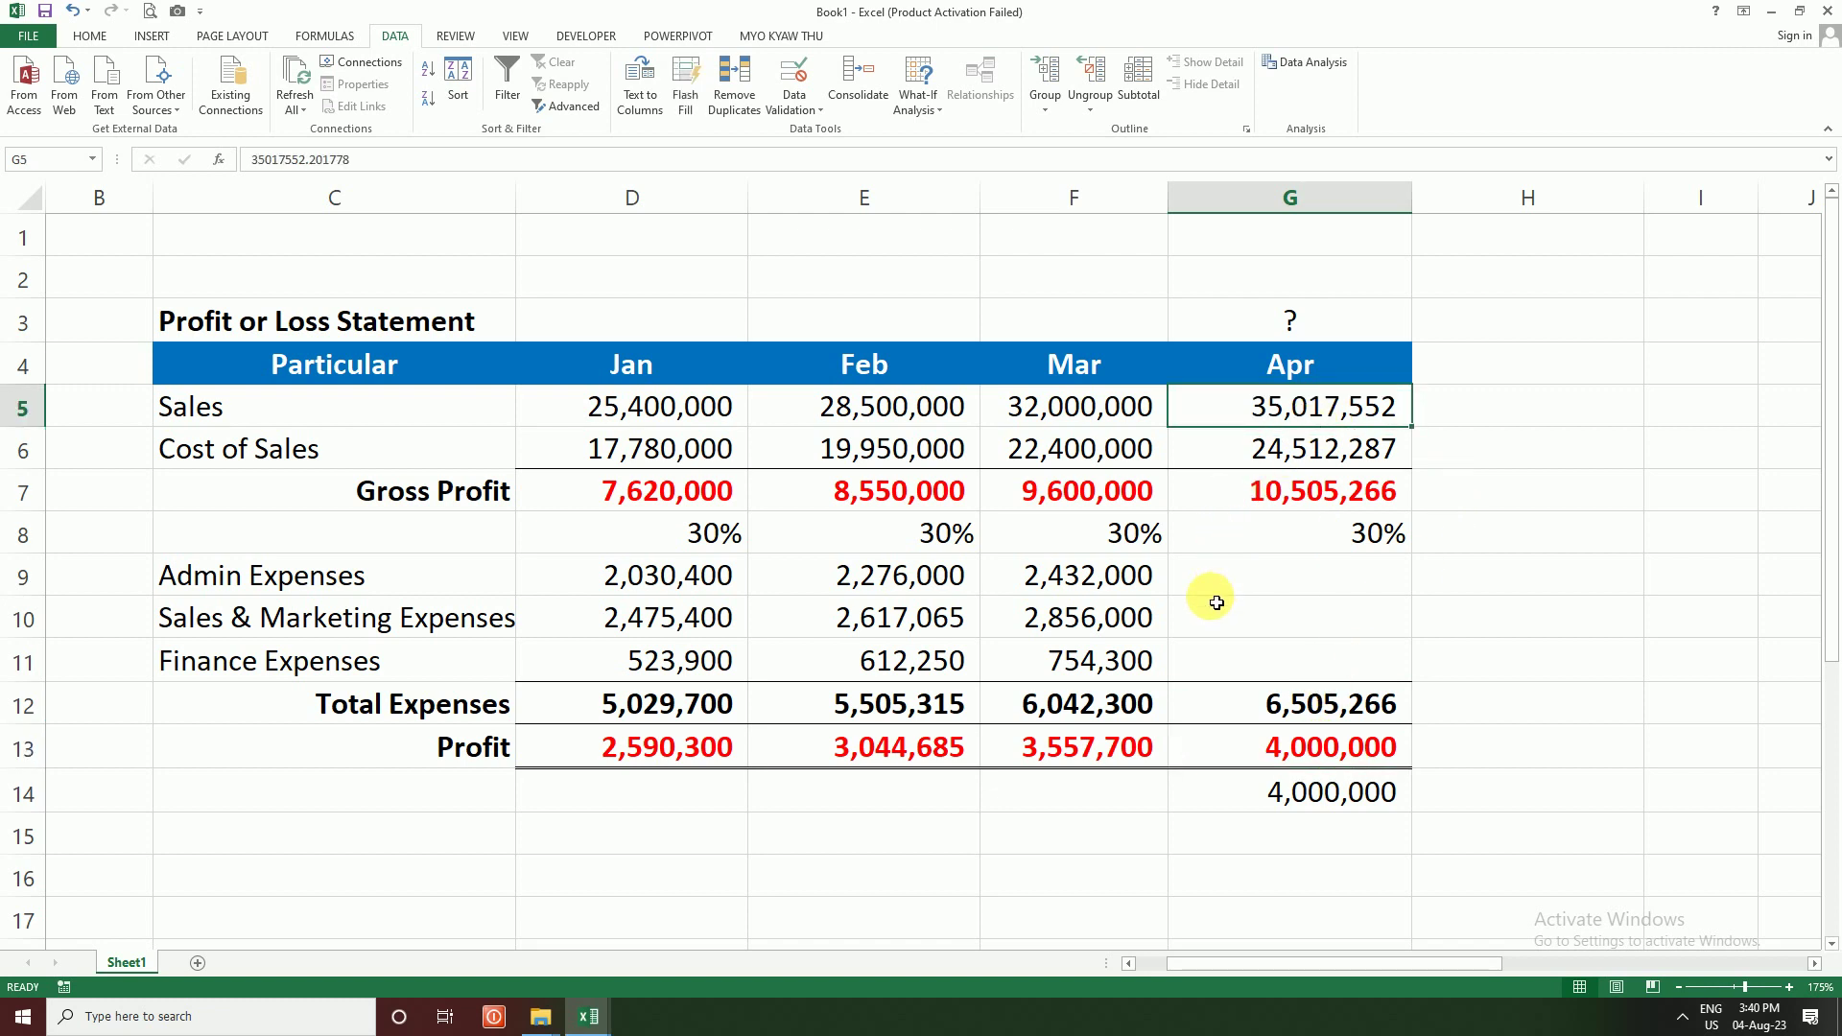
click(1237, 748)
click(1343, 407)
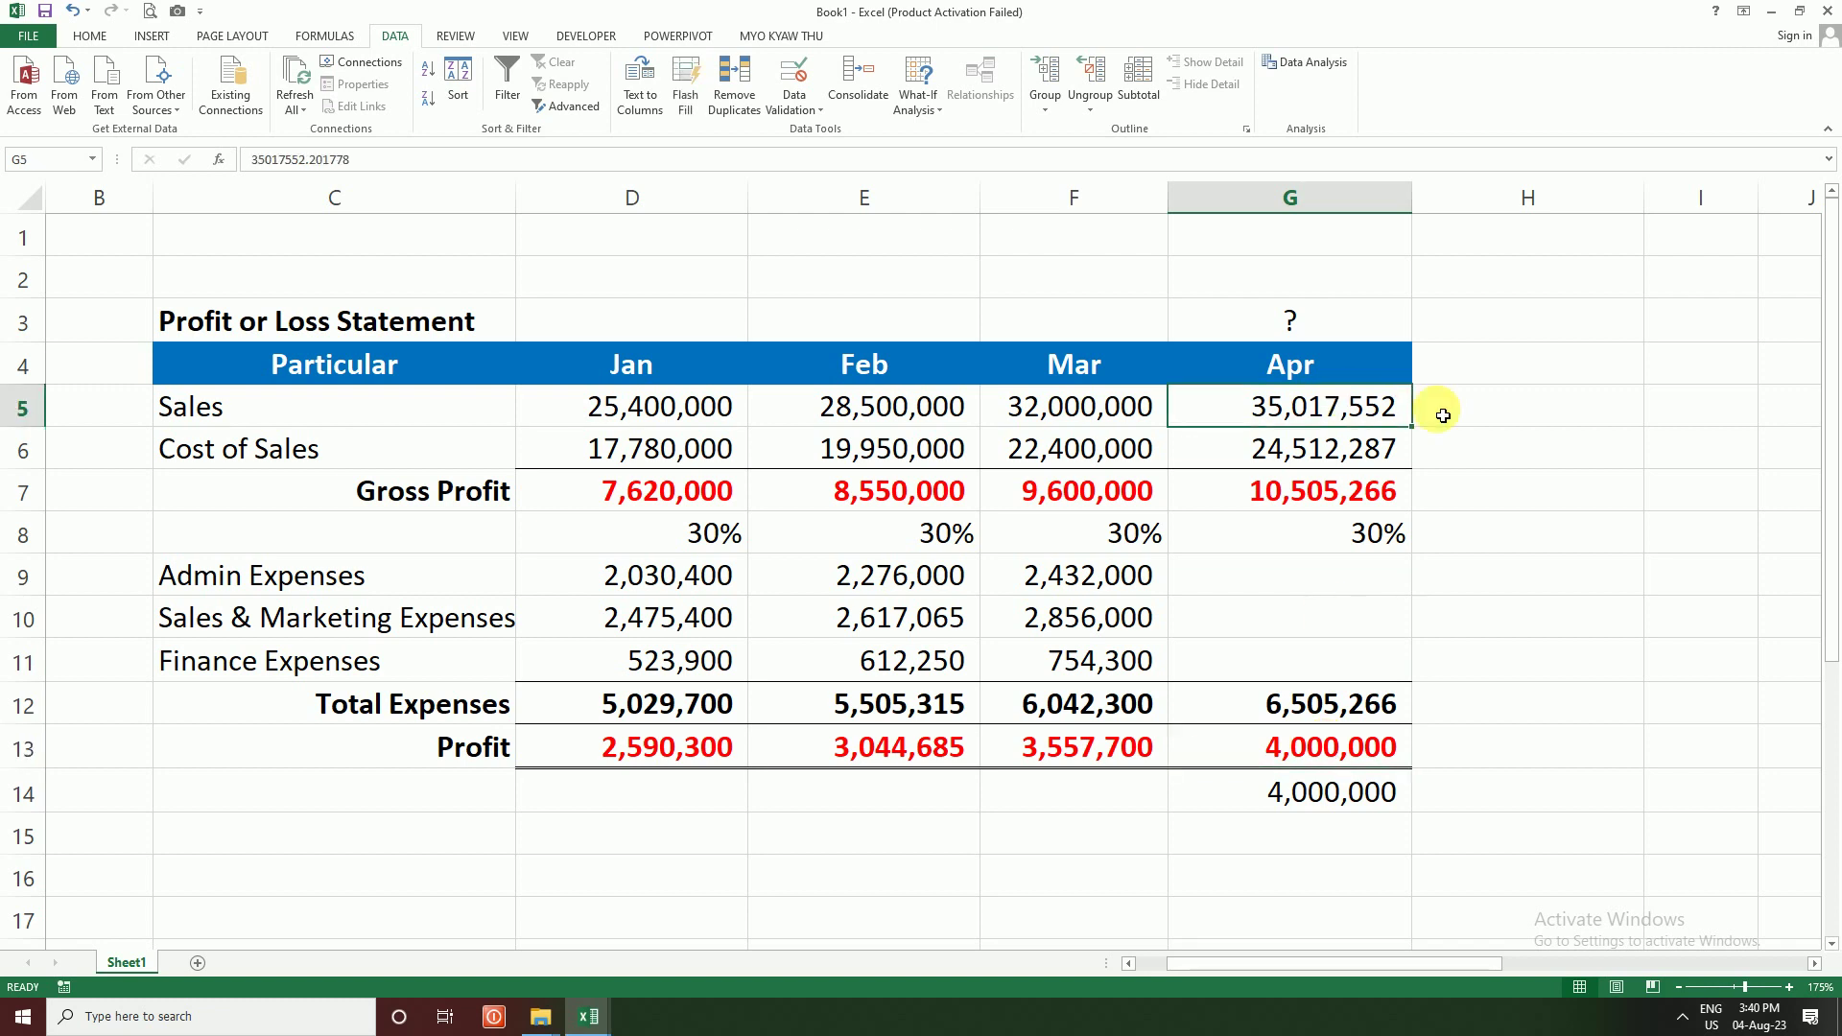
drag(1323, 747, 1339, 428)
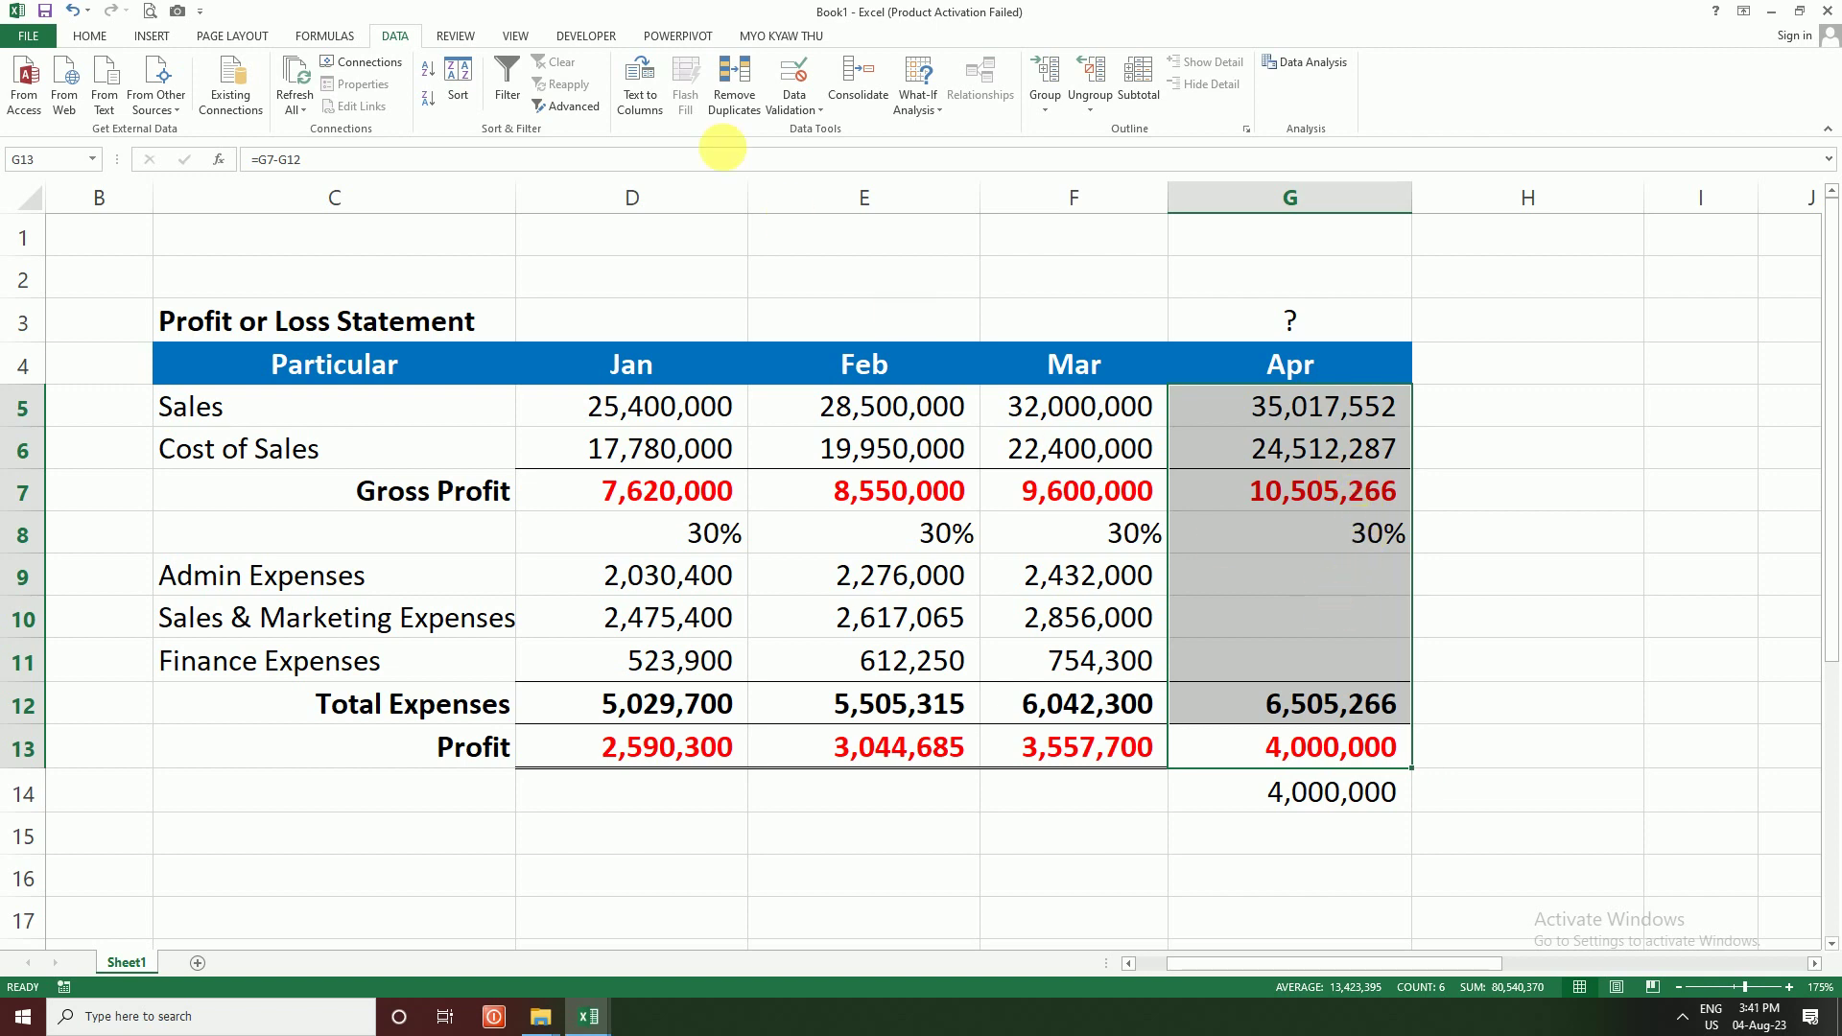
Step: Change the G14 target profit to 5,000,000 and select April cells G5:G13
click(1343, 794)
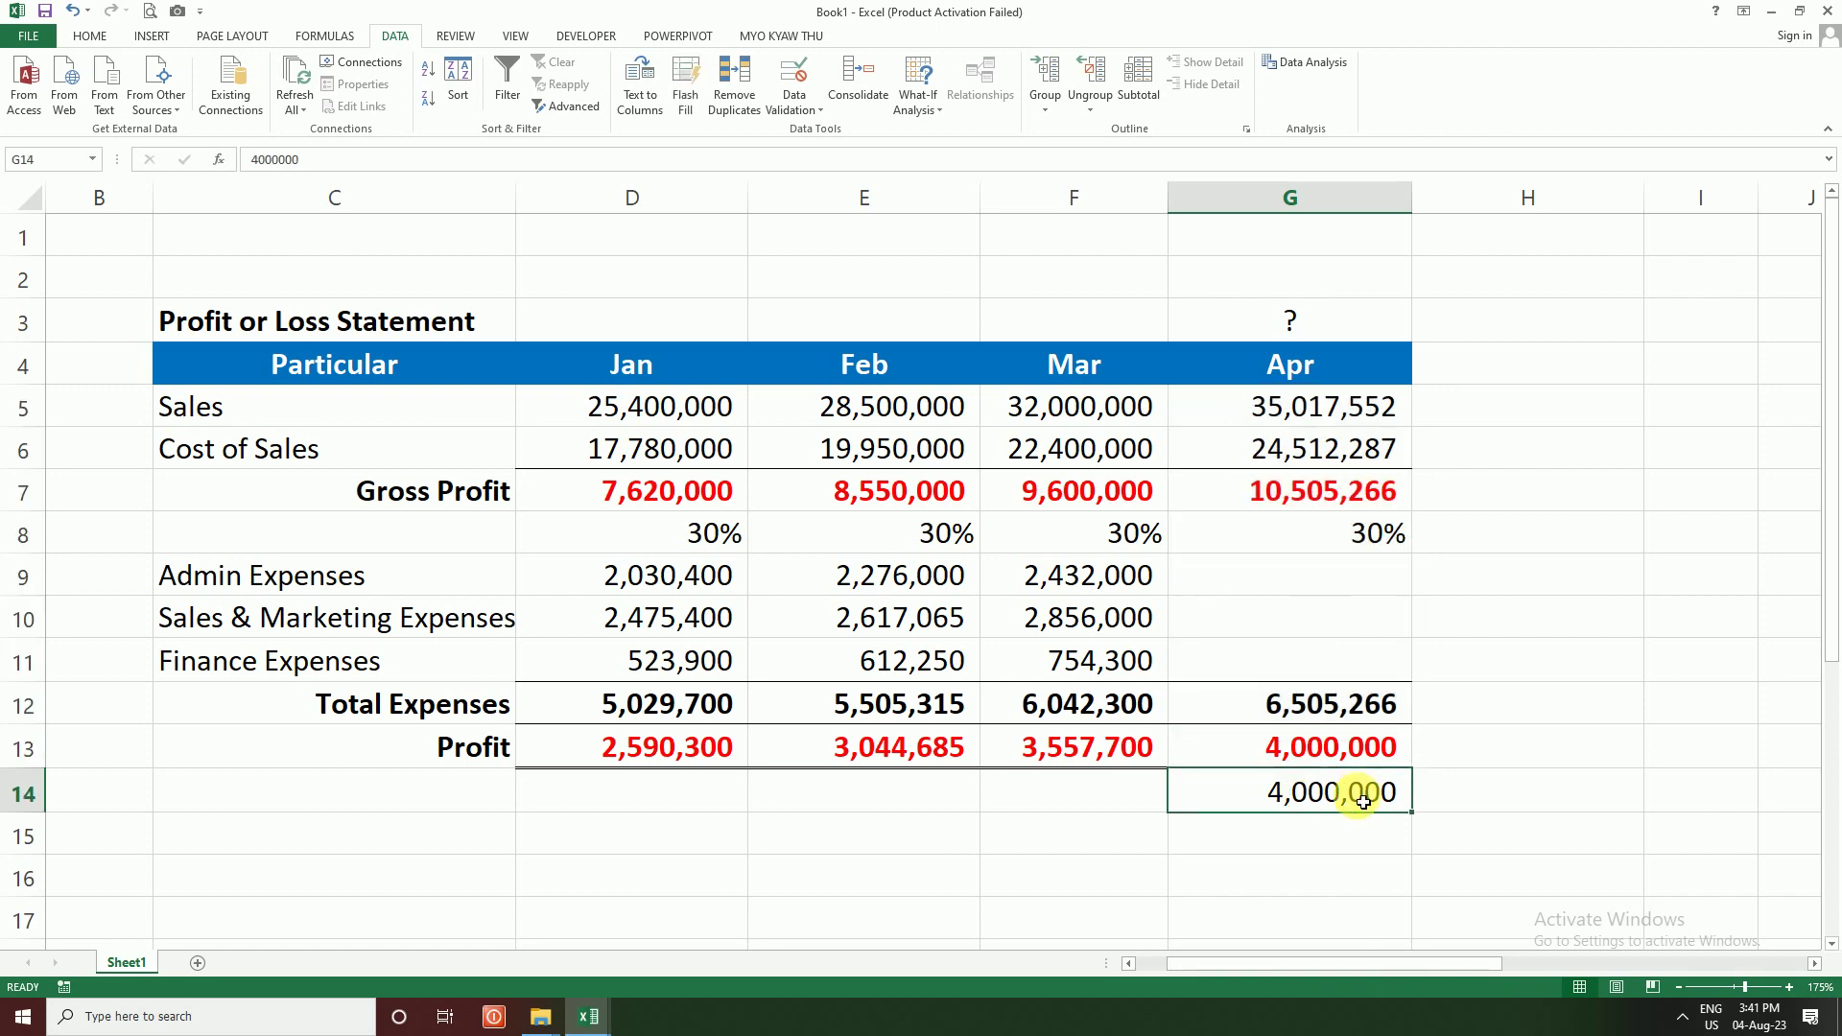
double_click(1372, 808)
text(500)
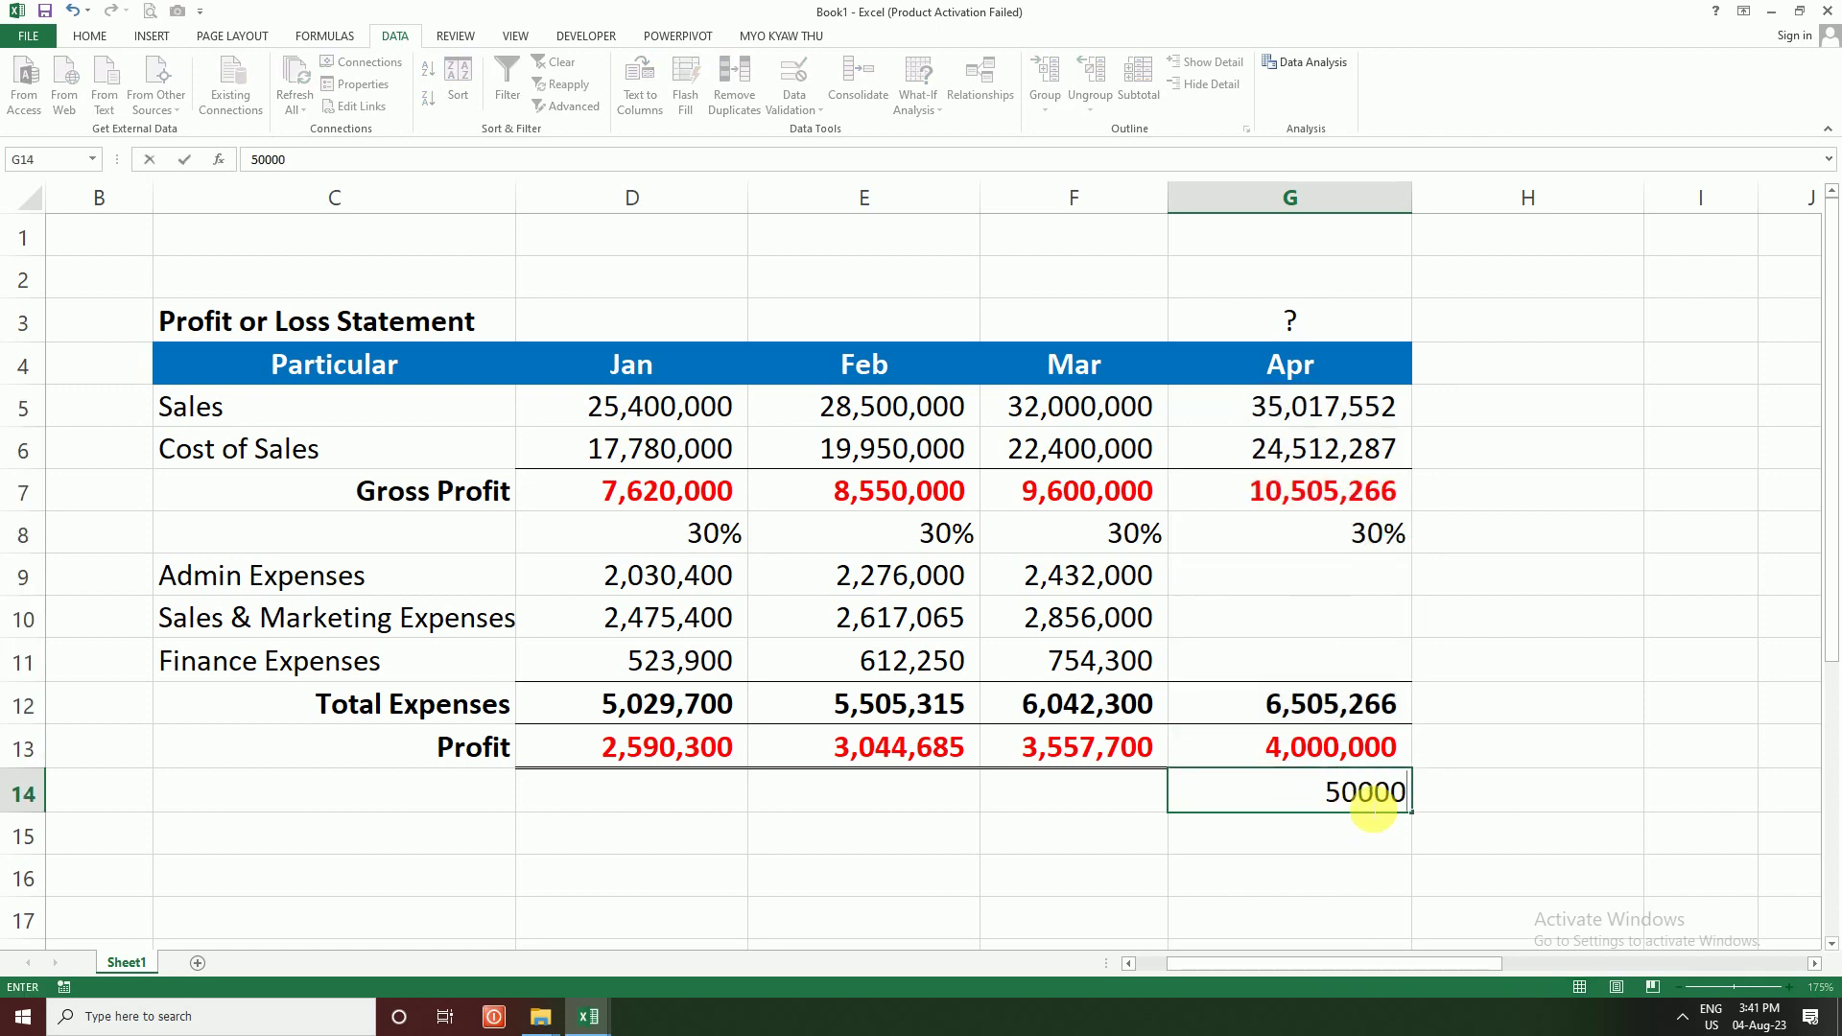
key(Return)
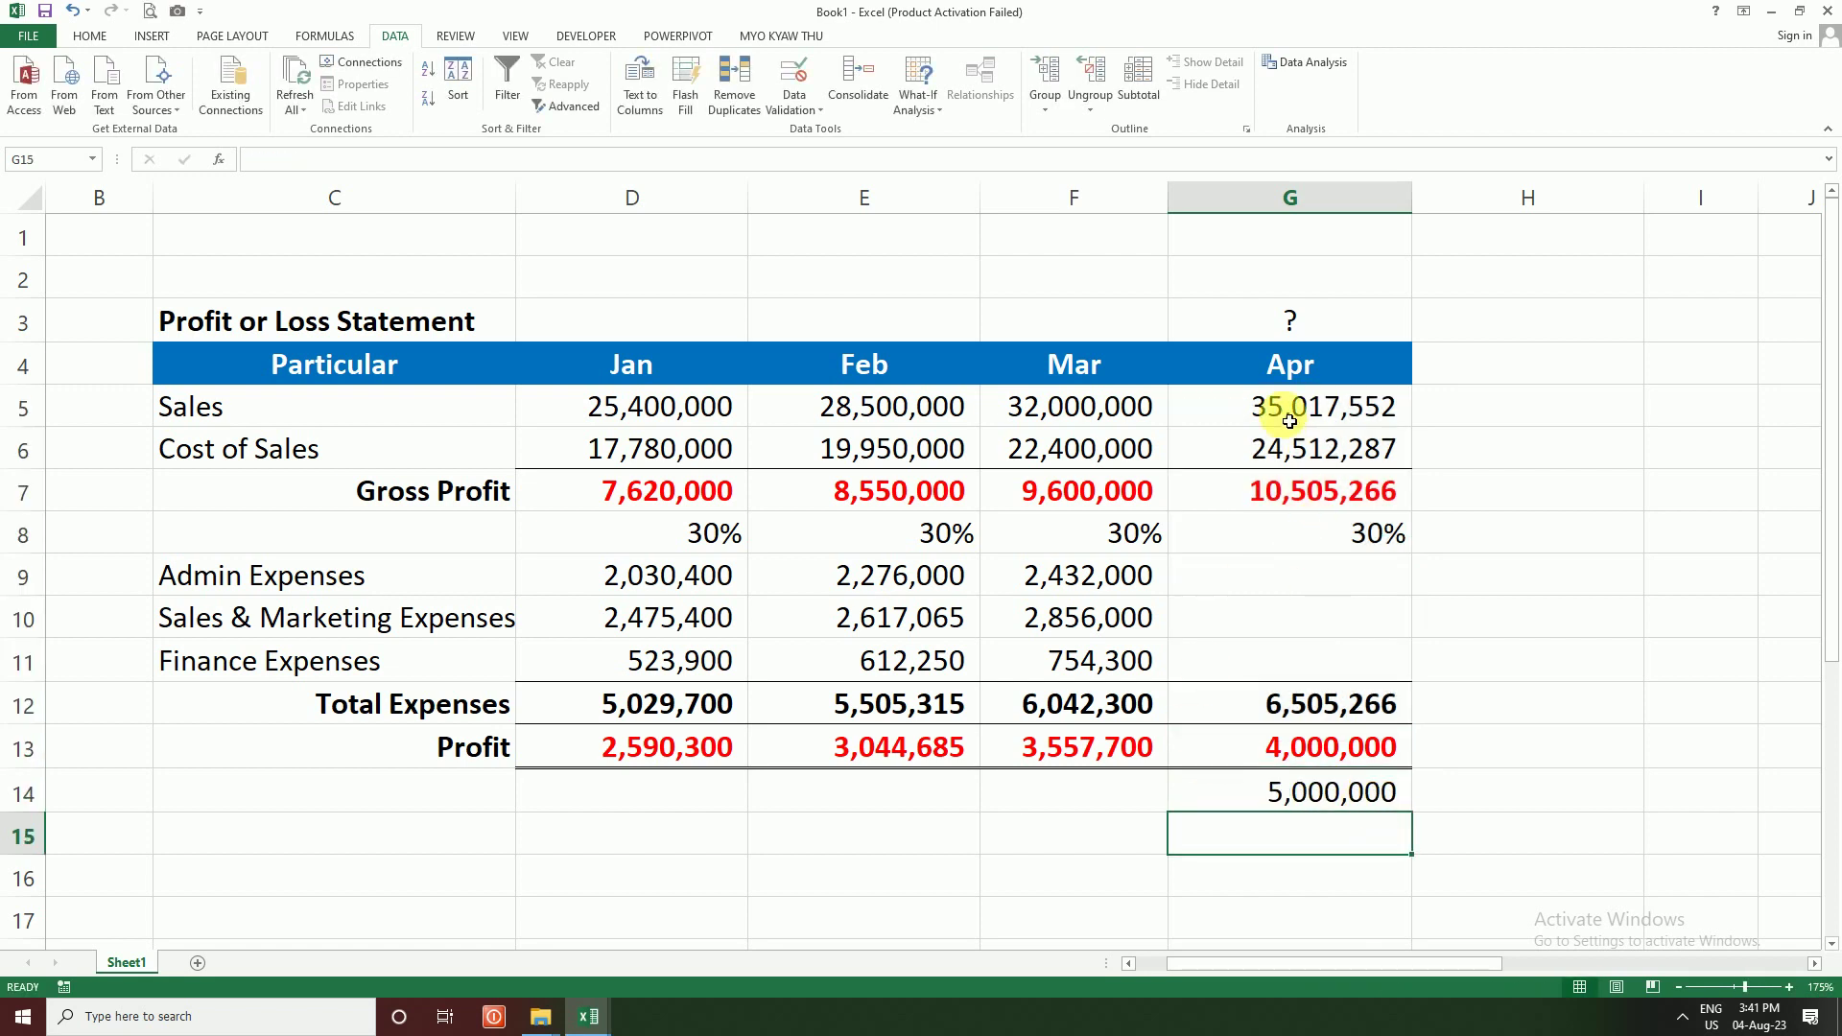
drag(1286, 411, 1333, 748)
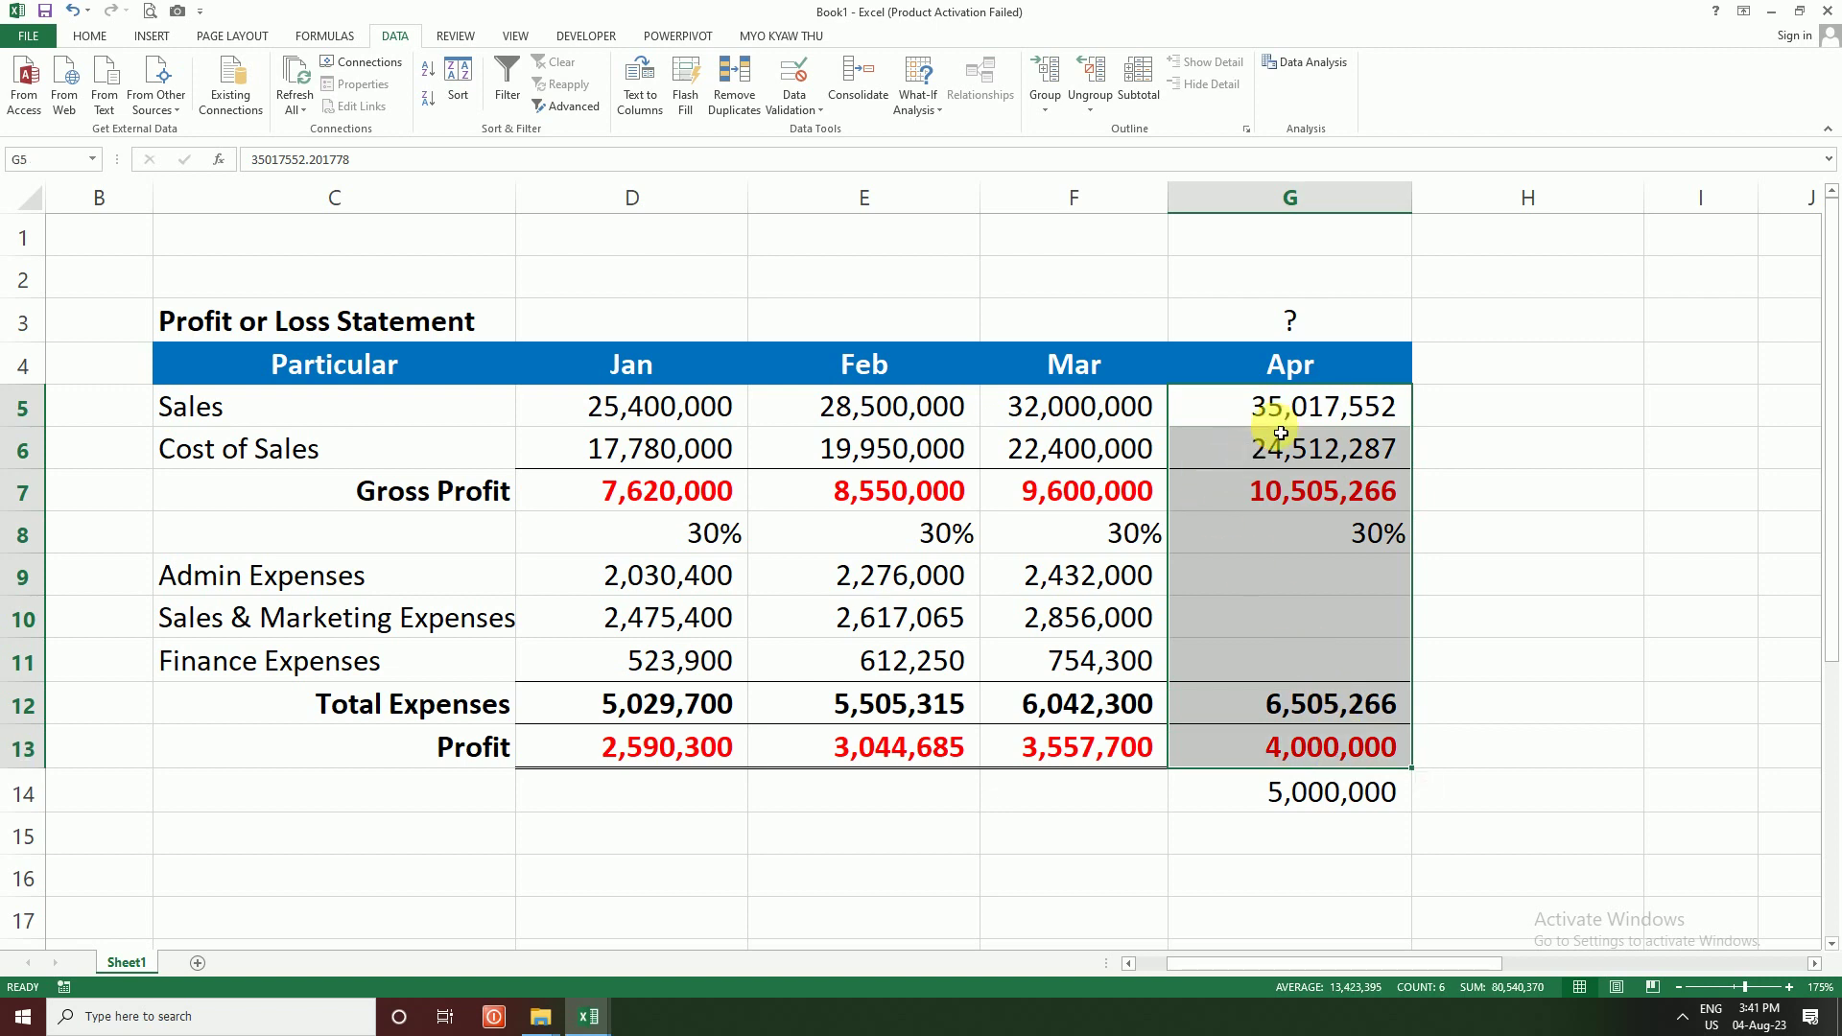
drag(1282, 411, 1314, 741)
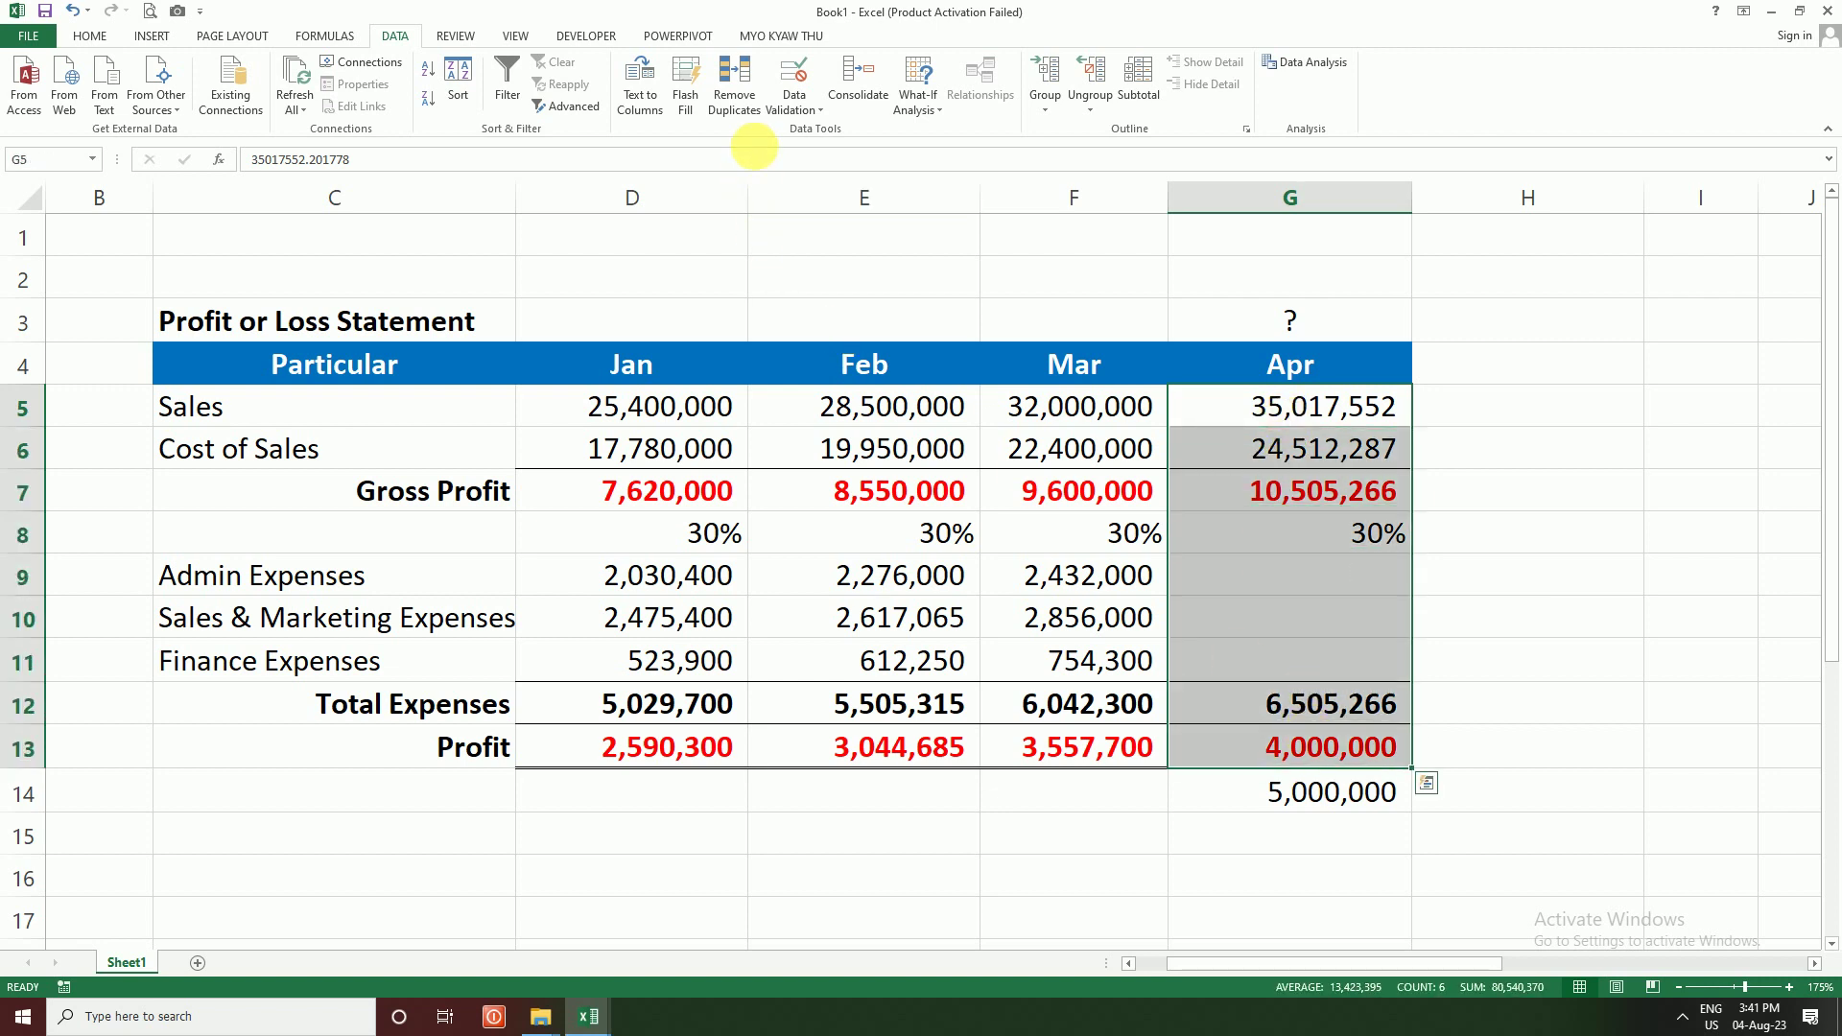
Step: Start a new Goal Seek with April Profit G13 as the Set cell
click(930, 97)
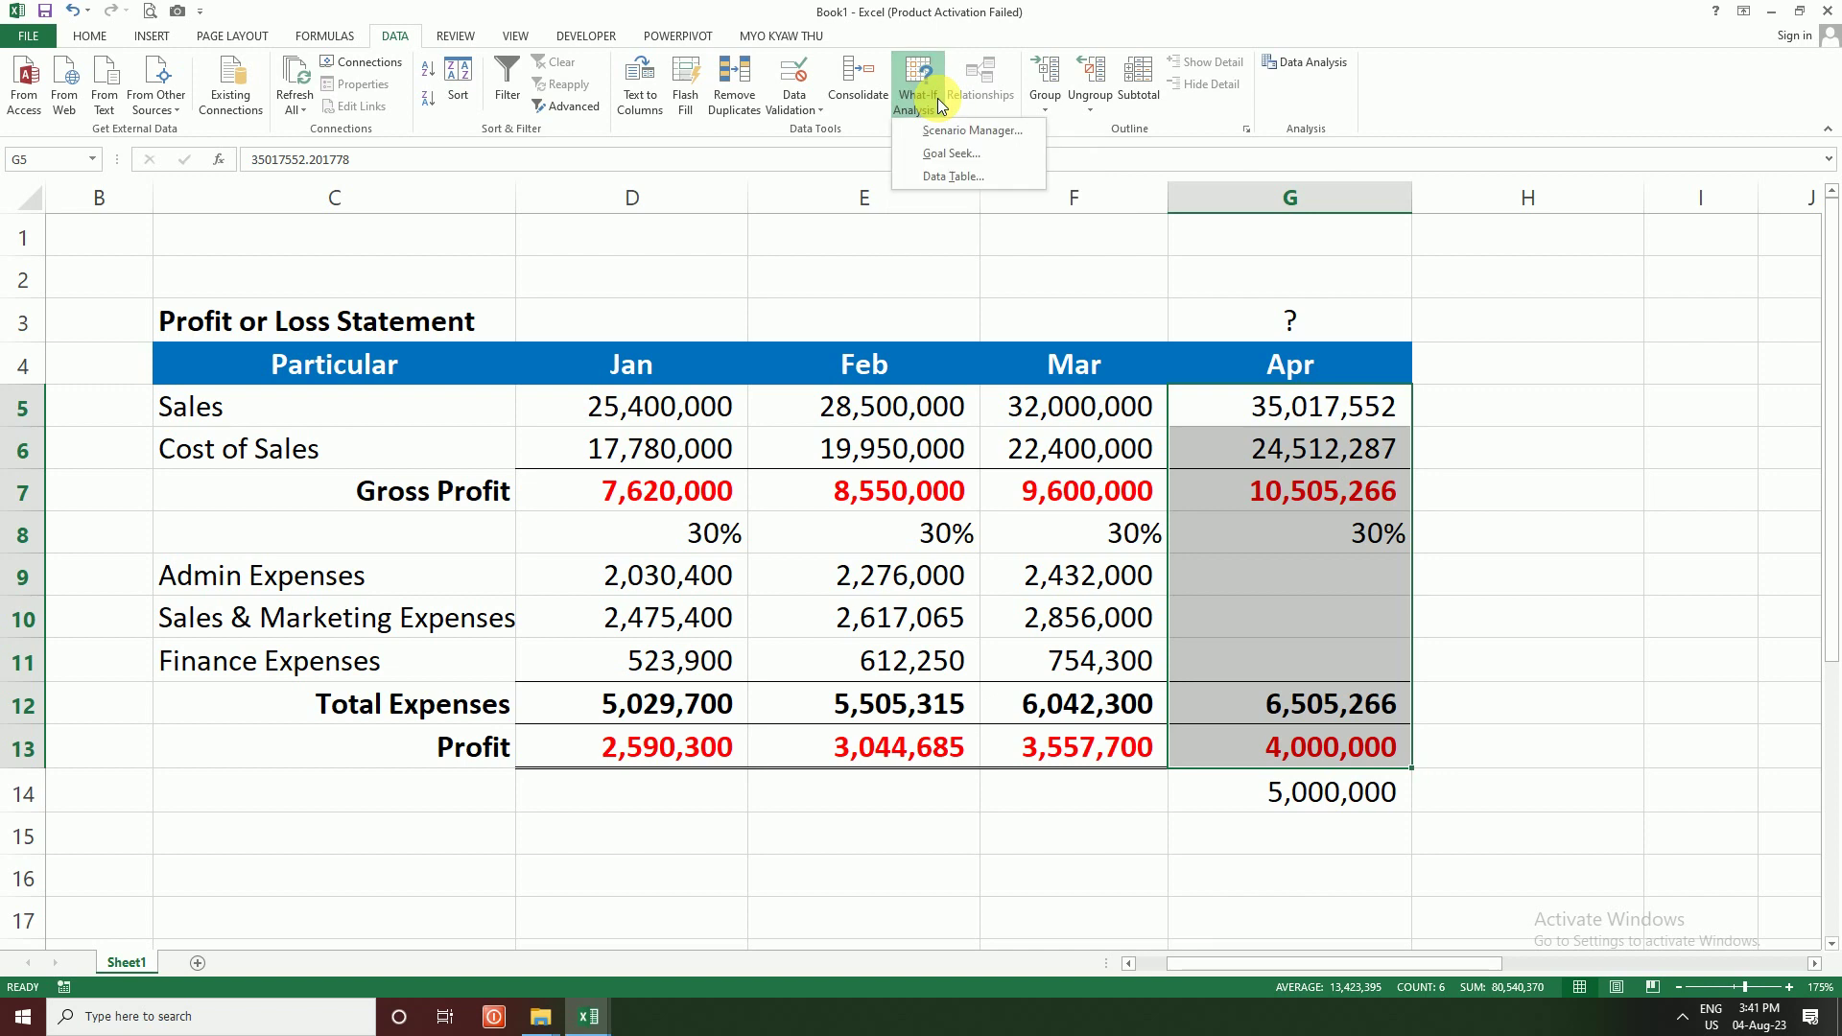
click(971, 154)
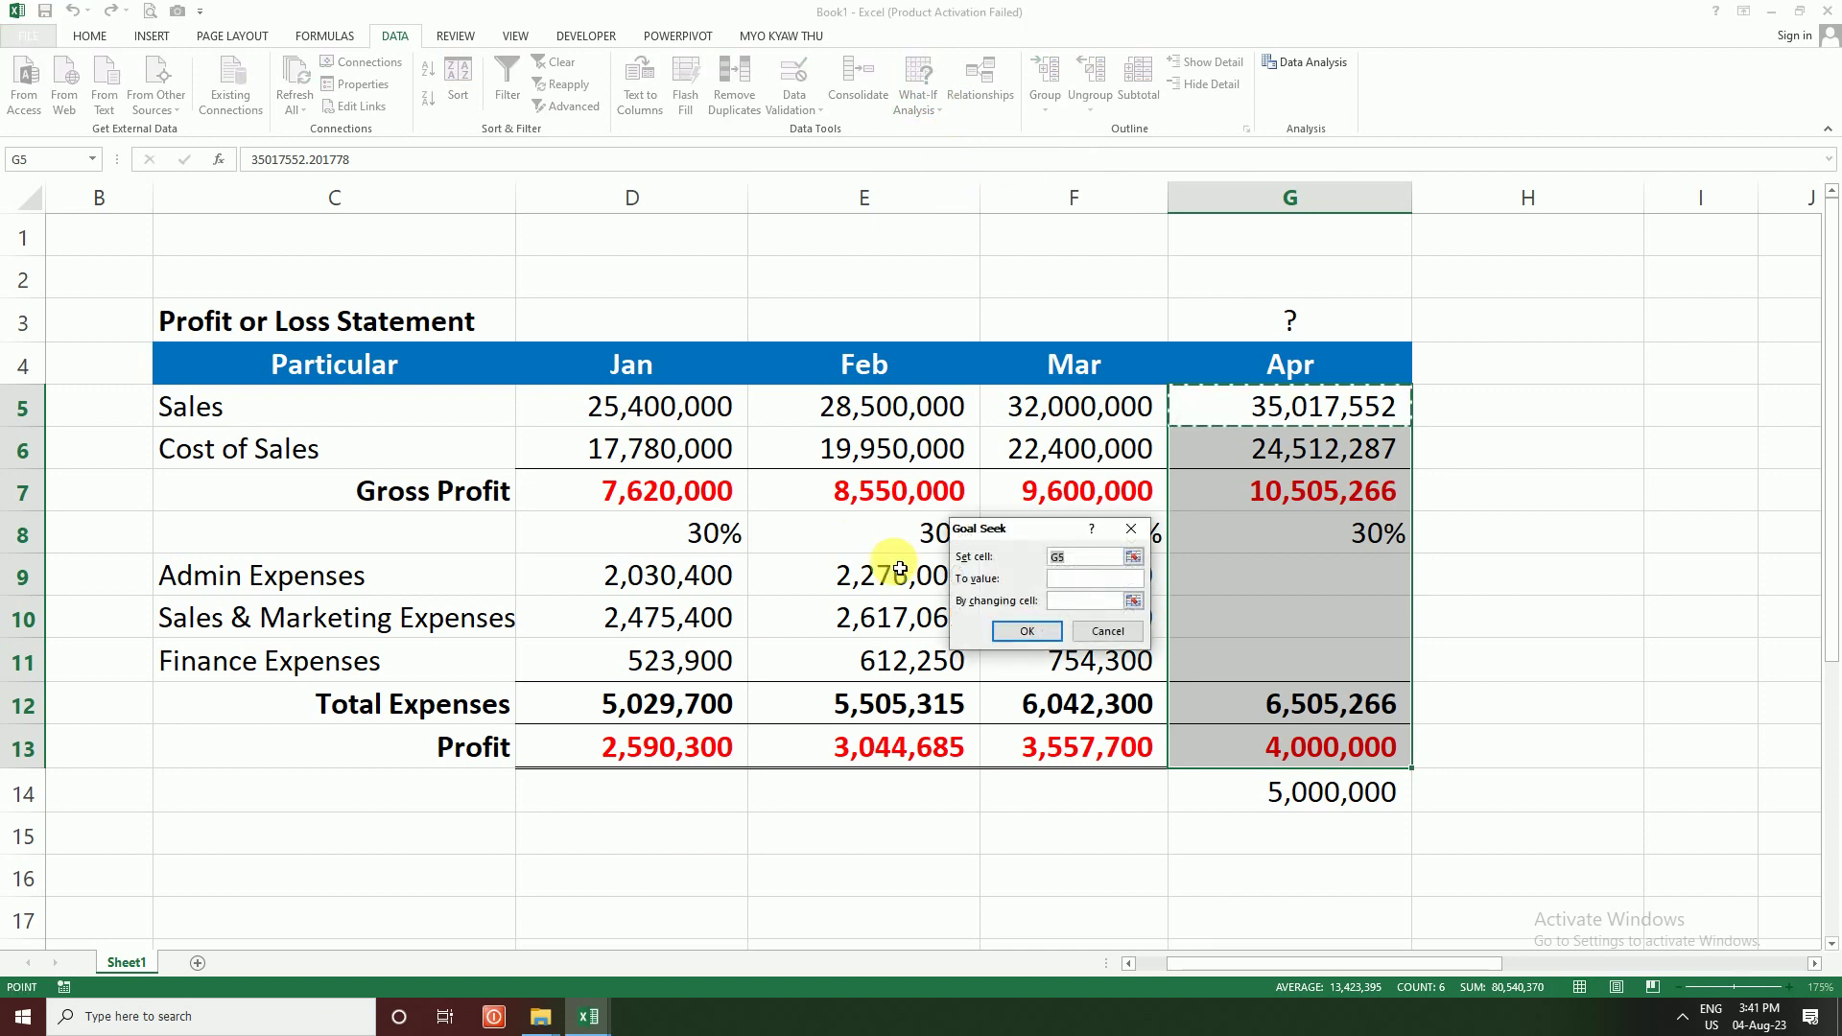
click(1333, 747)
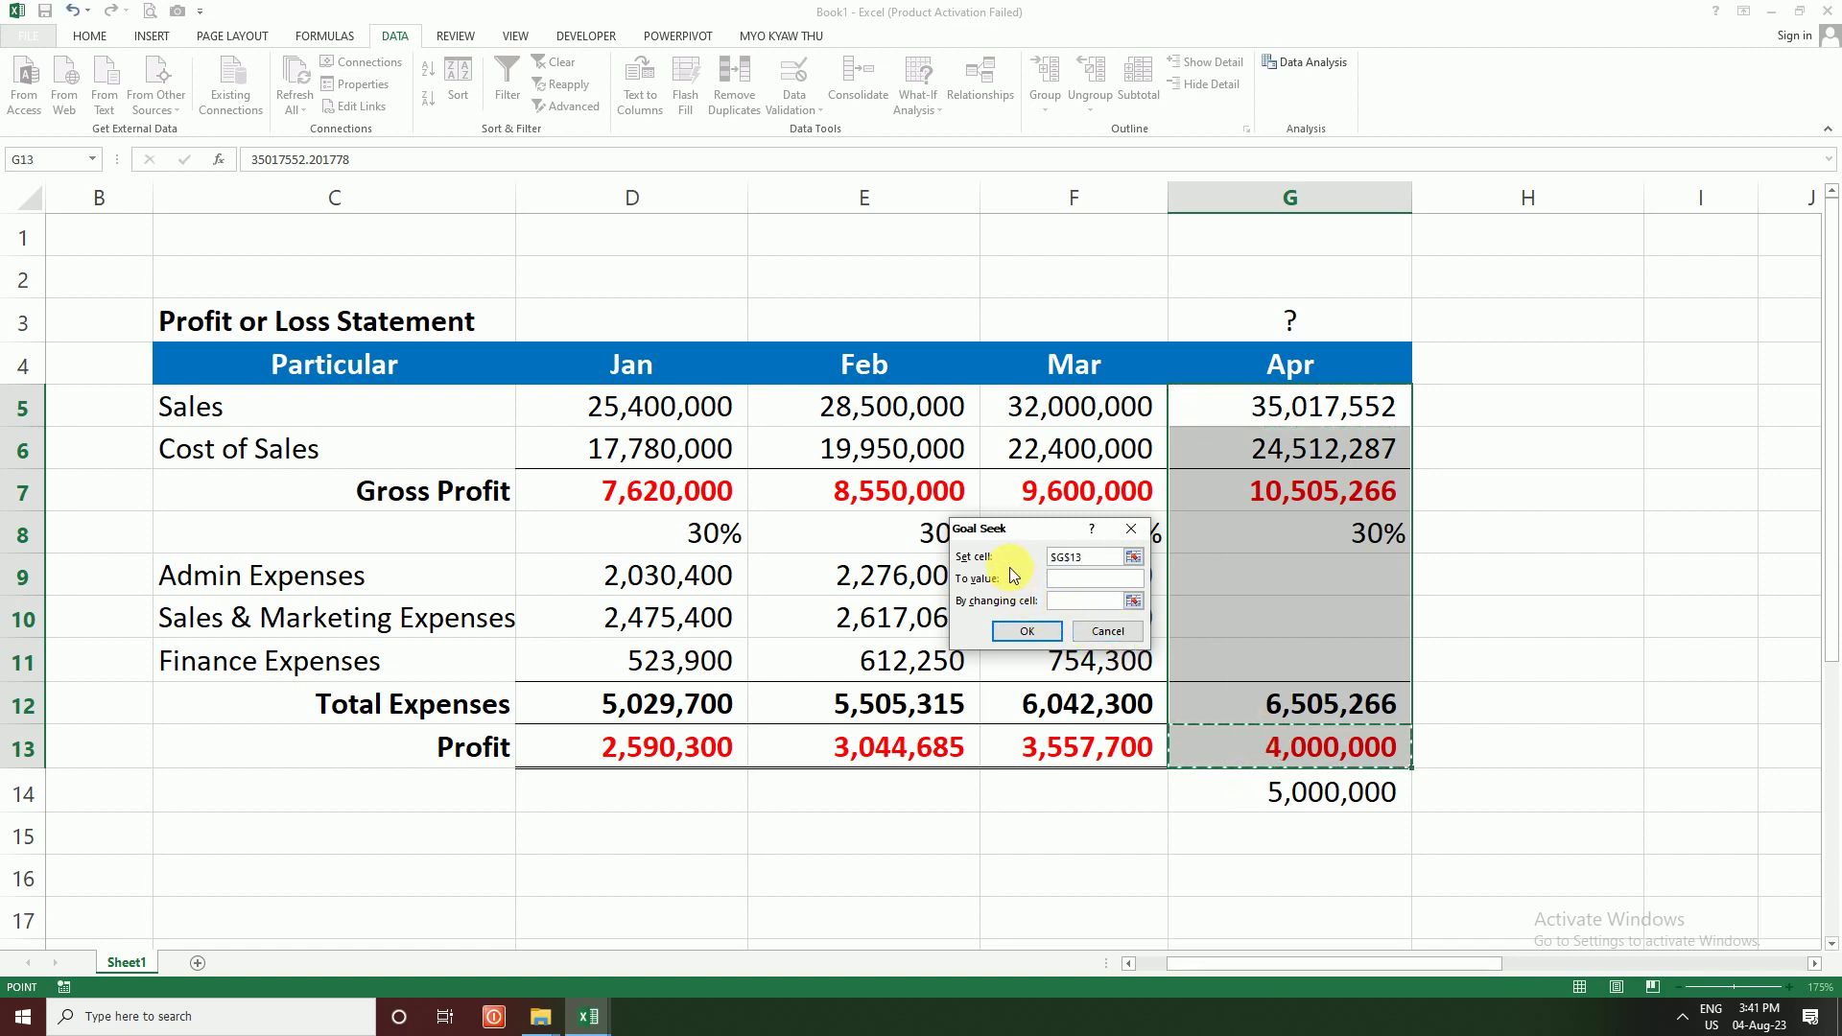
mouse_move(1028, 528)
mouse_down()
mouse_move(861, 515)
mouse_move(716, 563)
mouse_up()
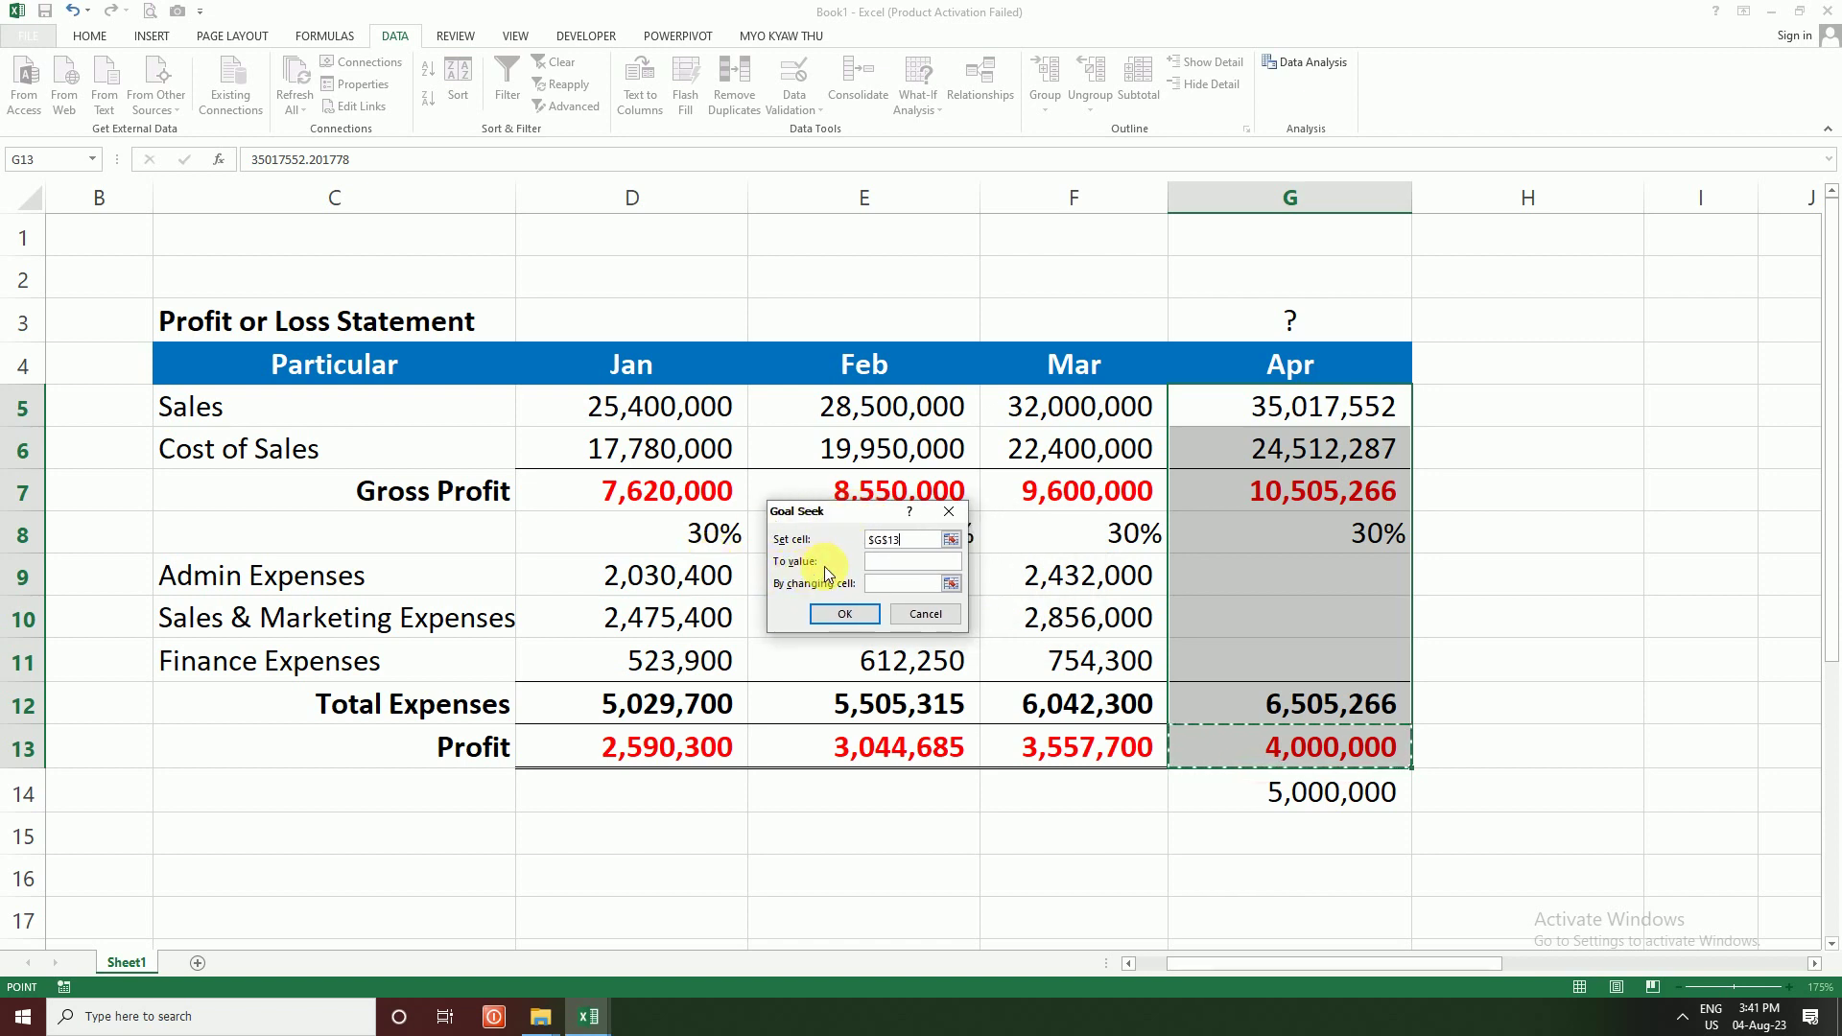
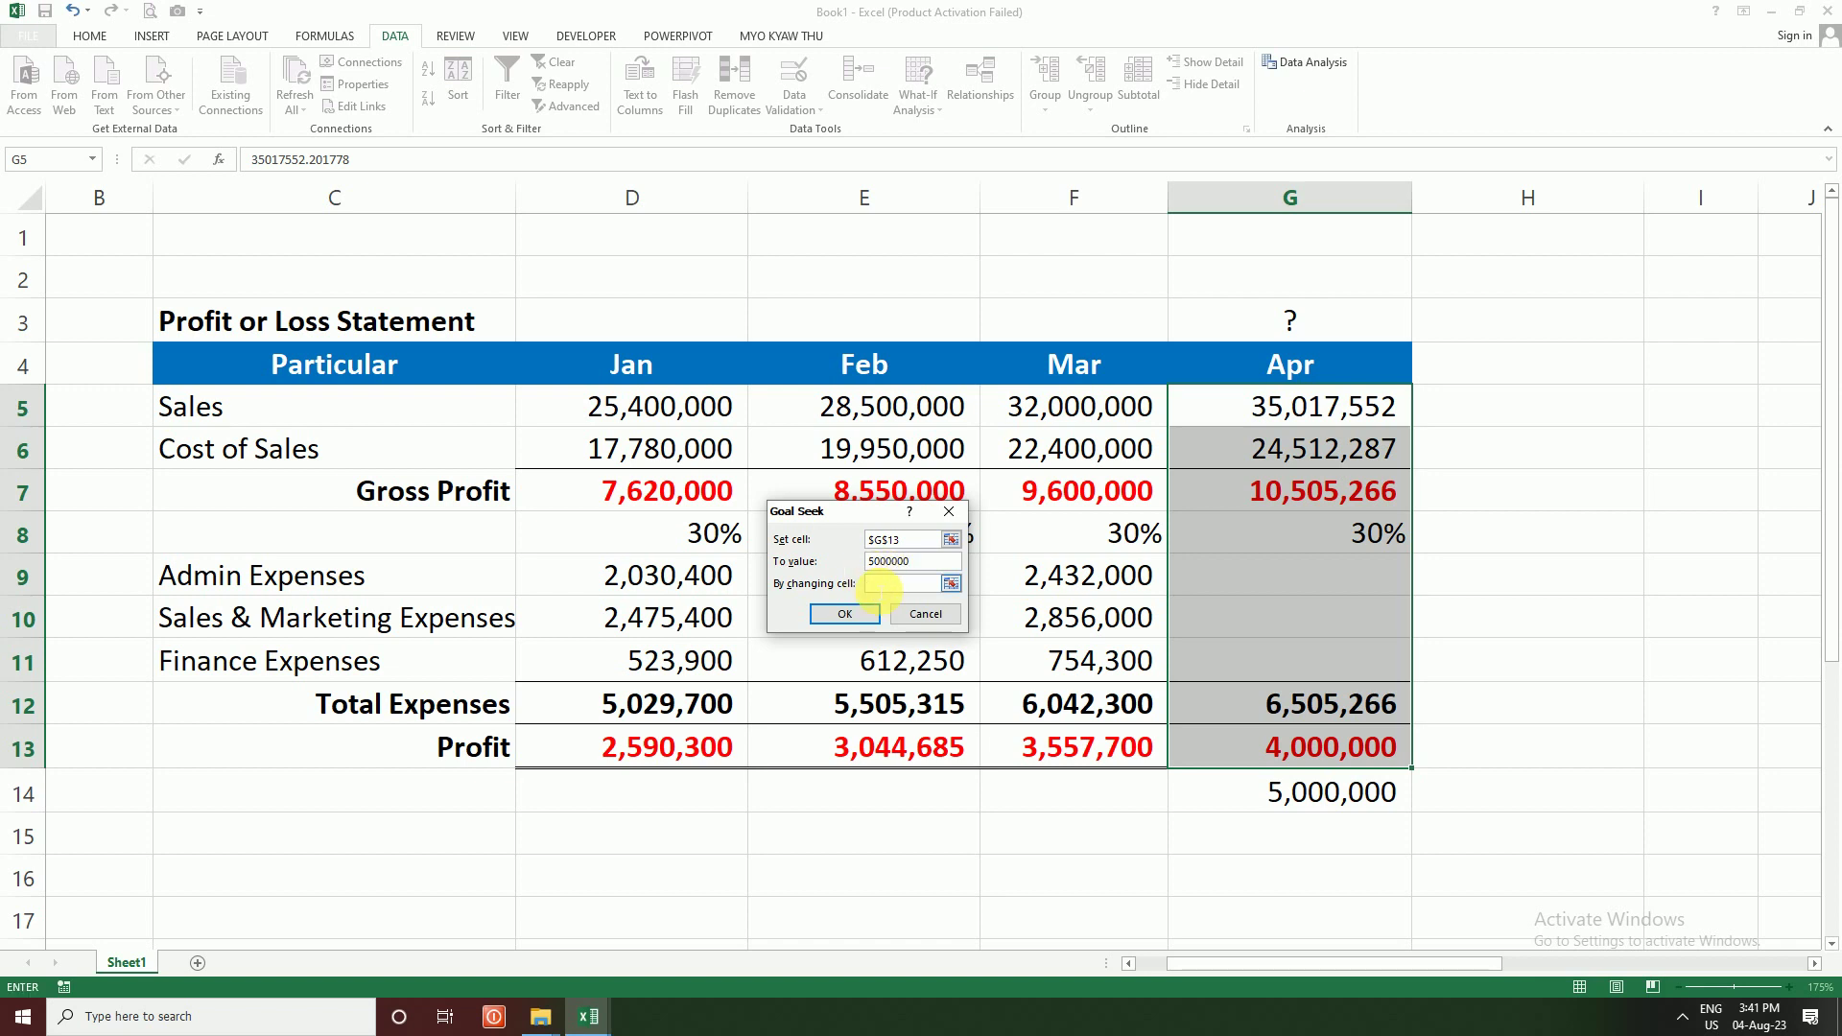
Step: Goal Seek by changing G5, accepting April sales of 41,839,963 for 5,000,000 April profit
click(1290, 403)
click(853, 617)
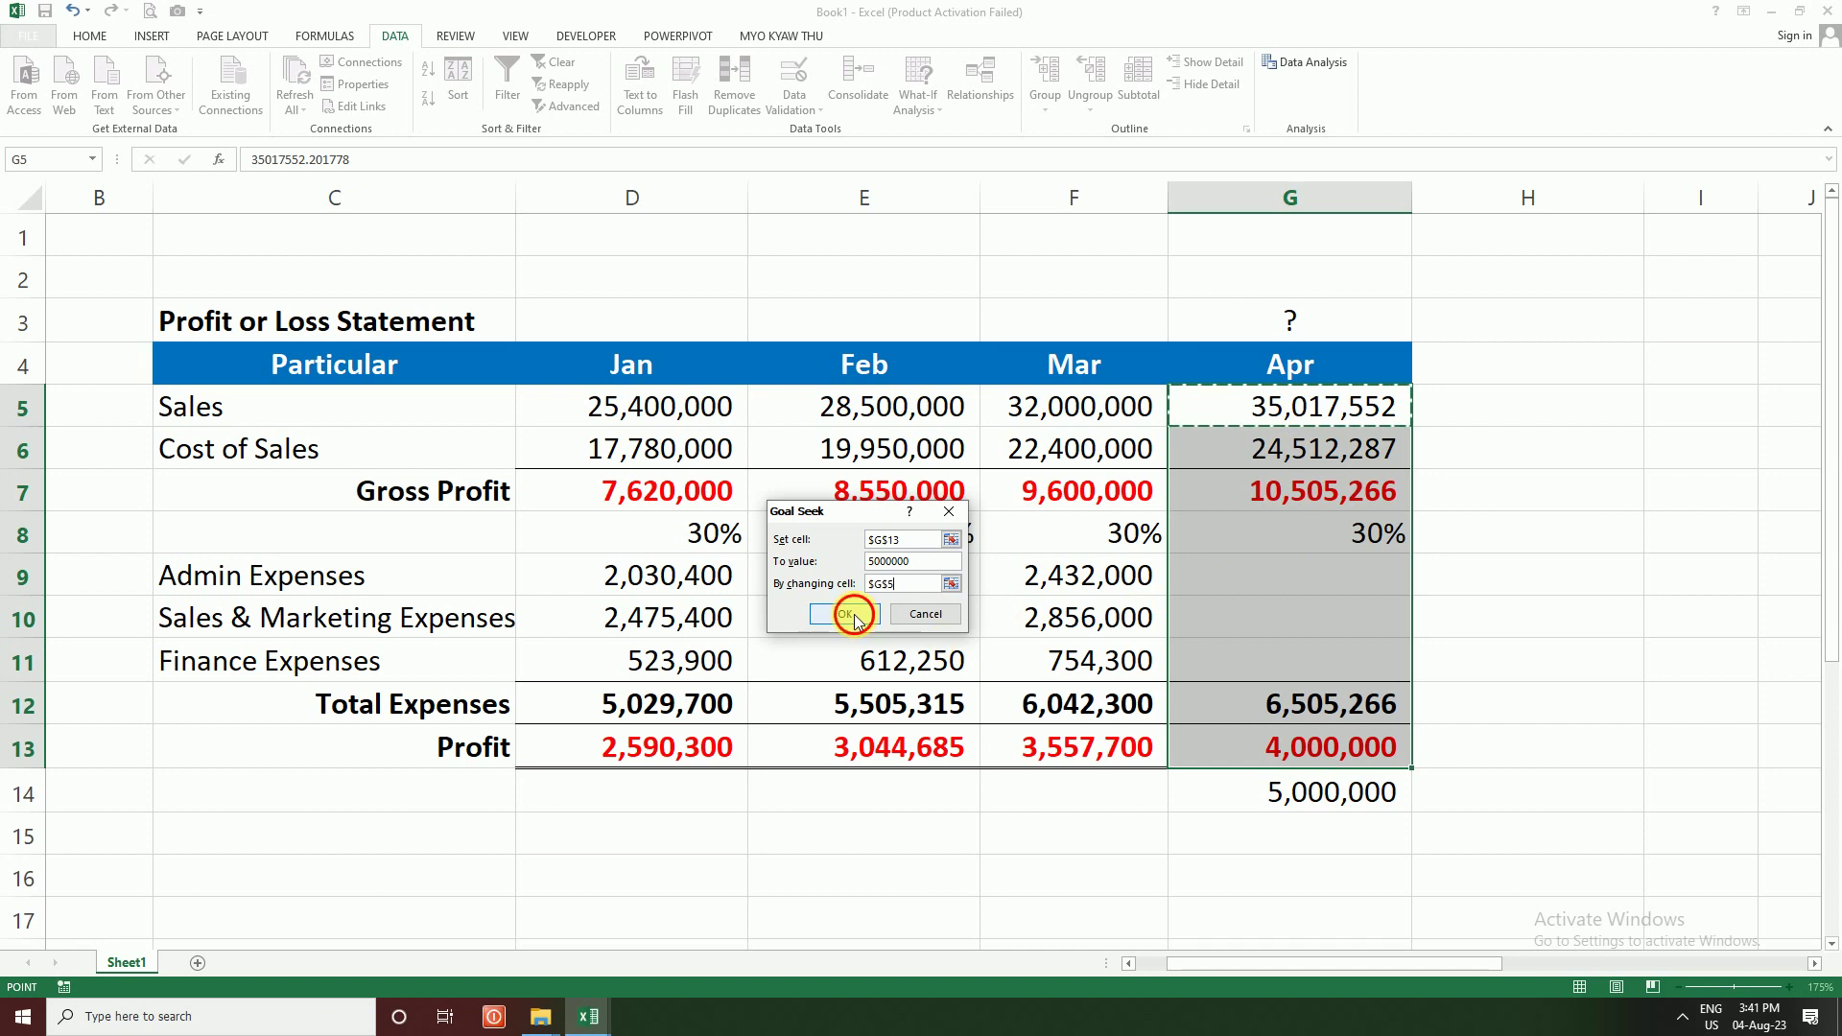
click(850, 611)
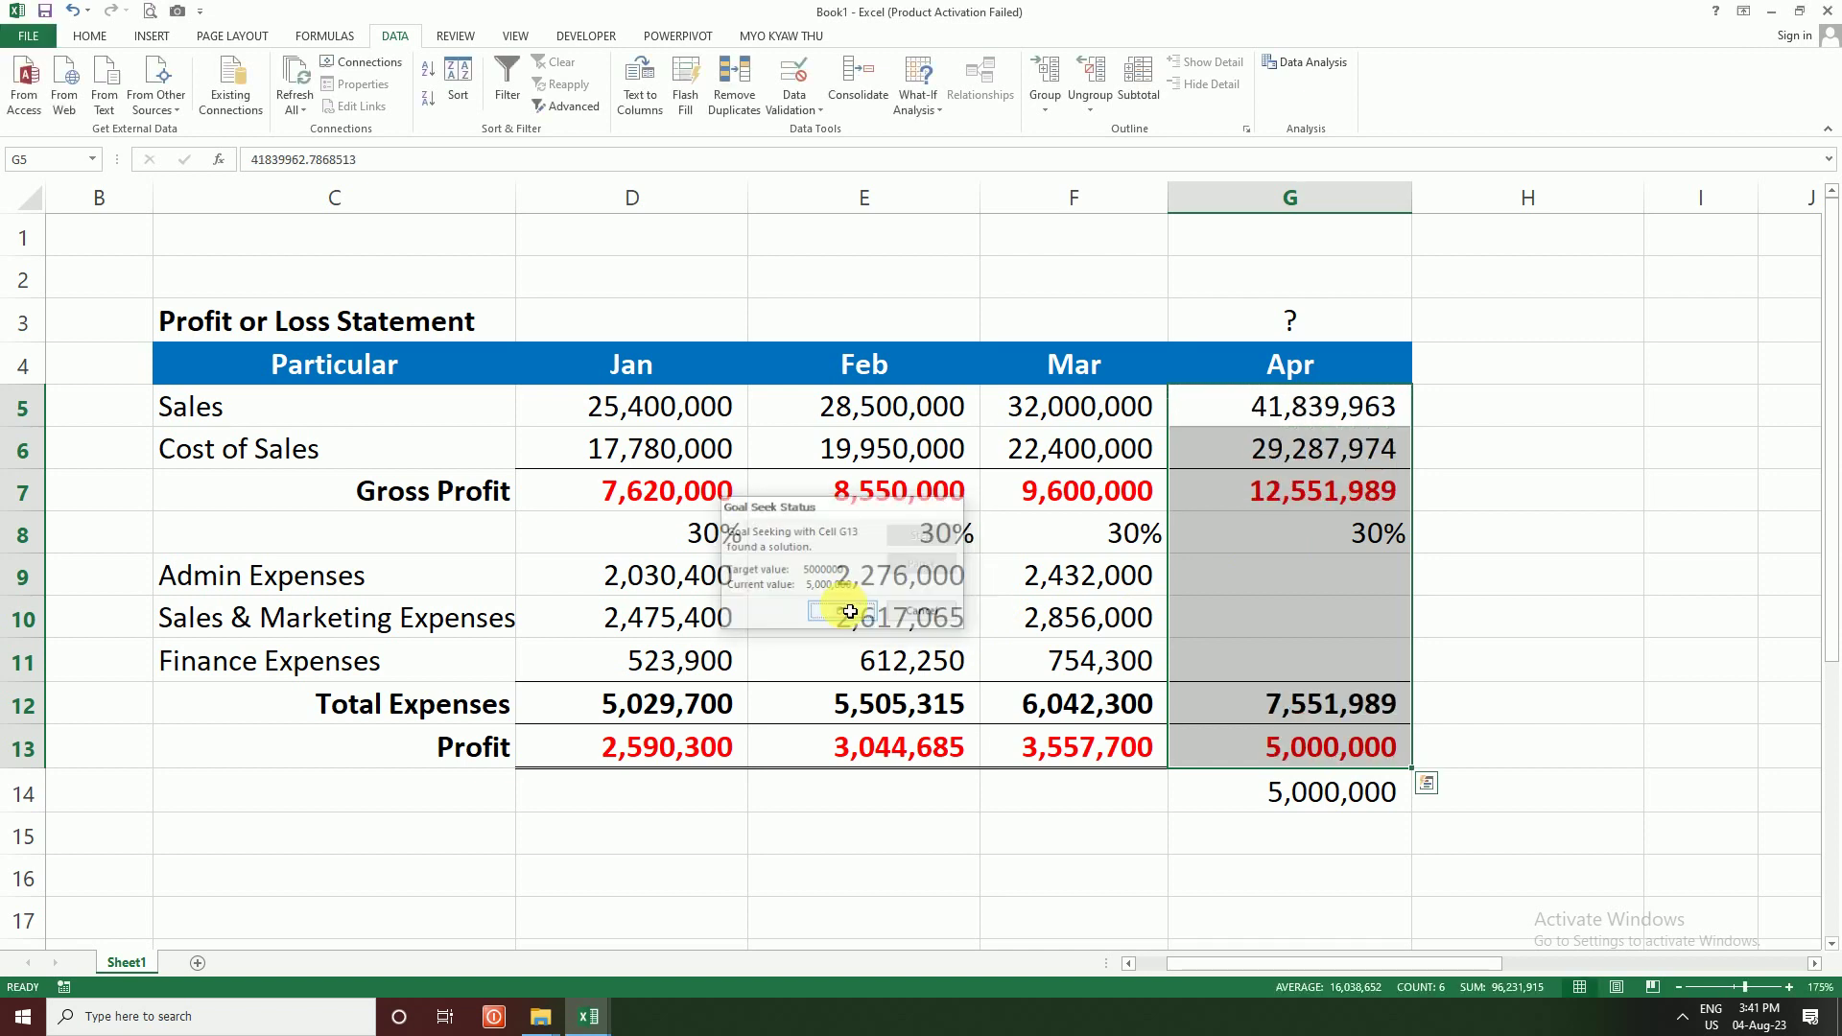
click(1343, 747)
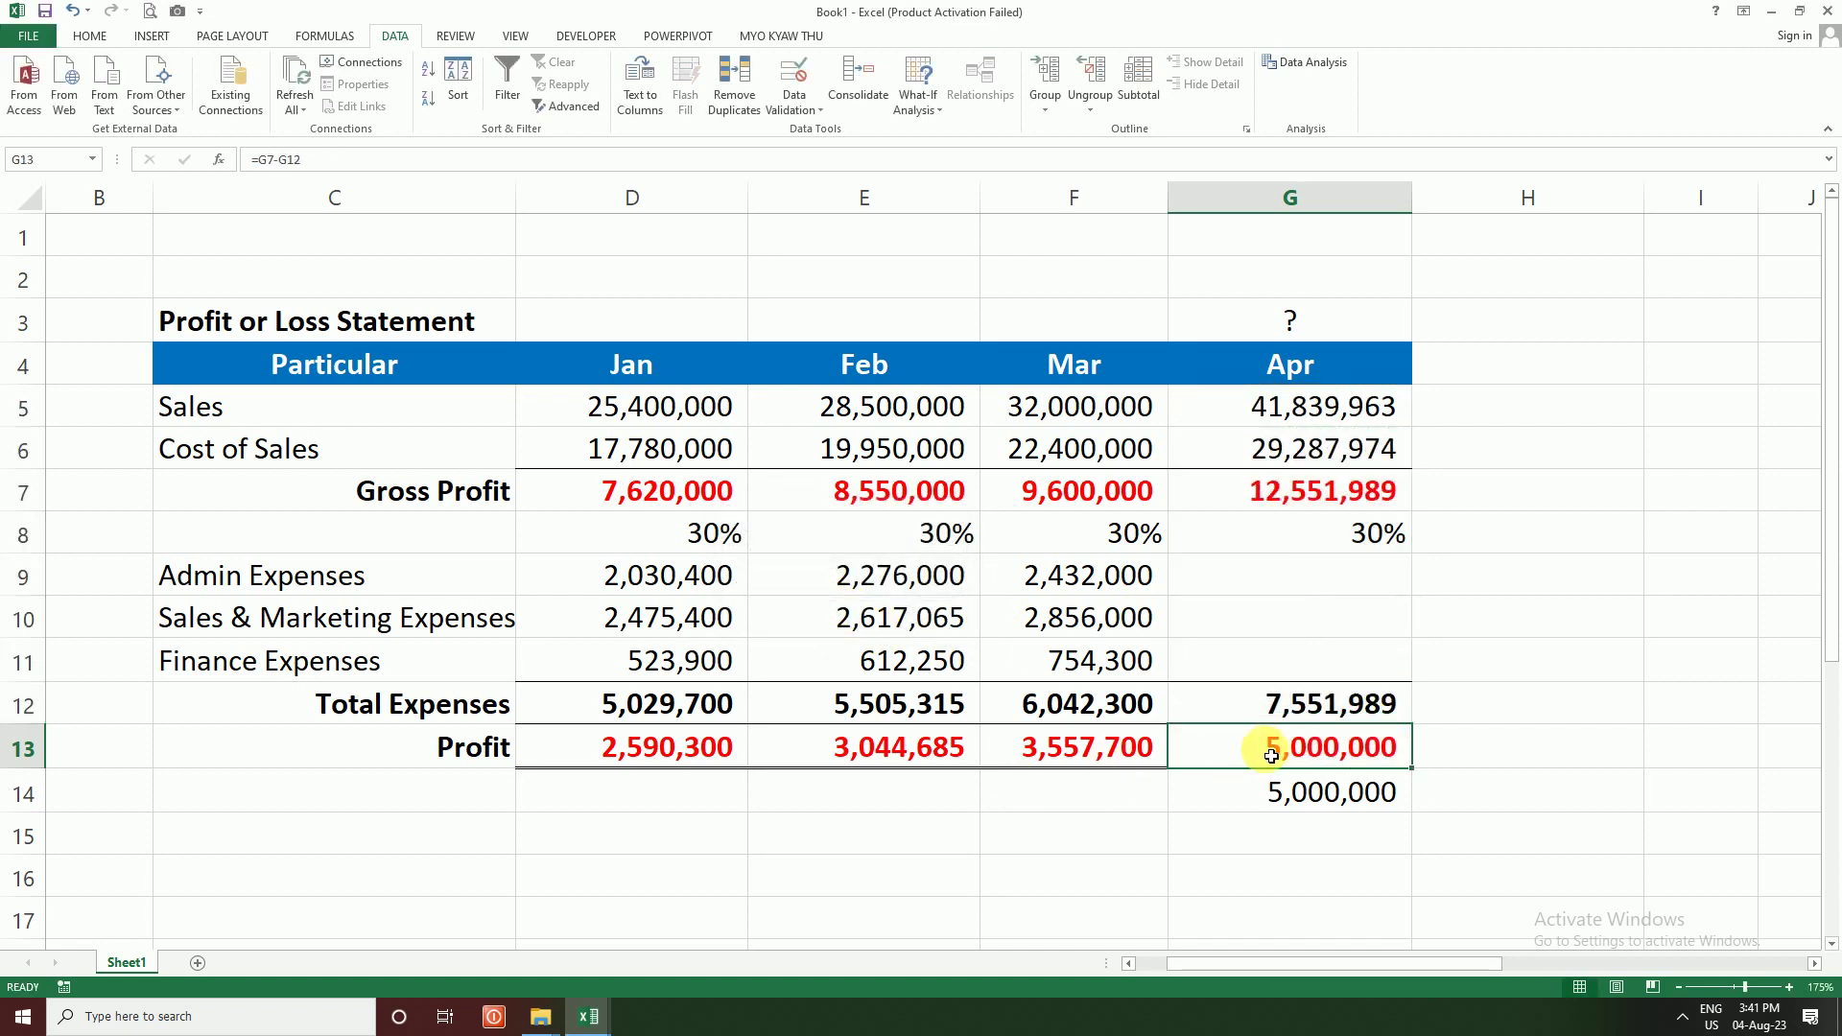
Step: Check the new April sales value in G5 and scroll right to the Sales Report table
click(465, 758)
click(1306, 410)
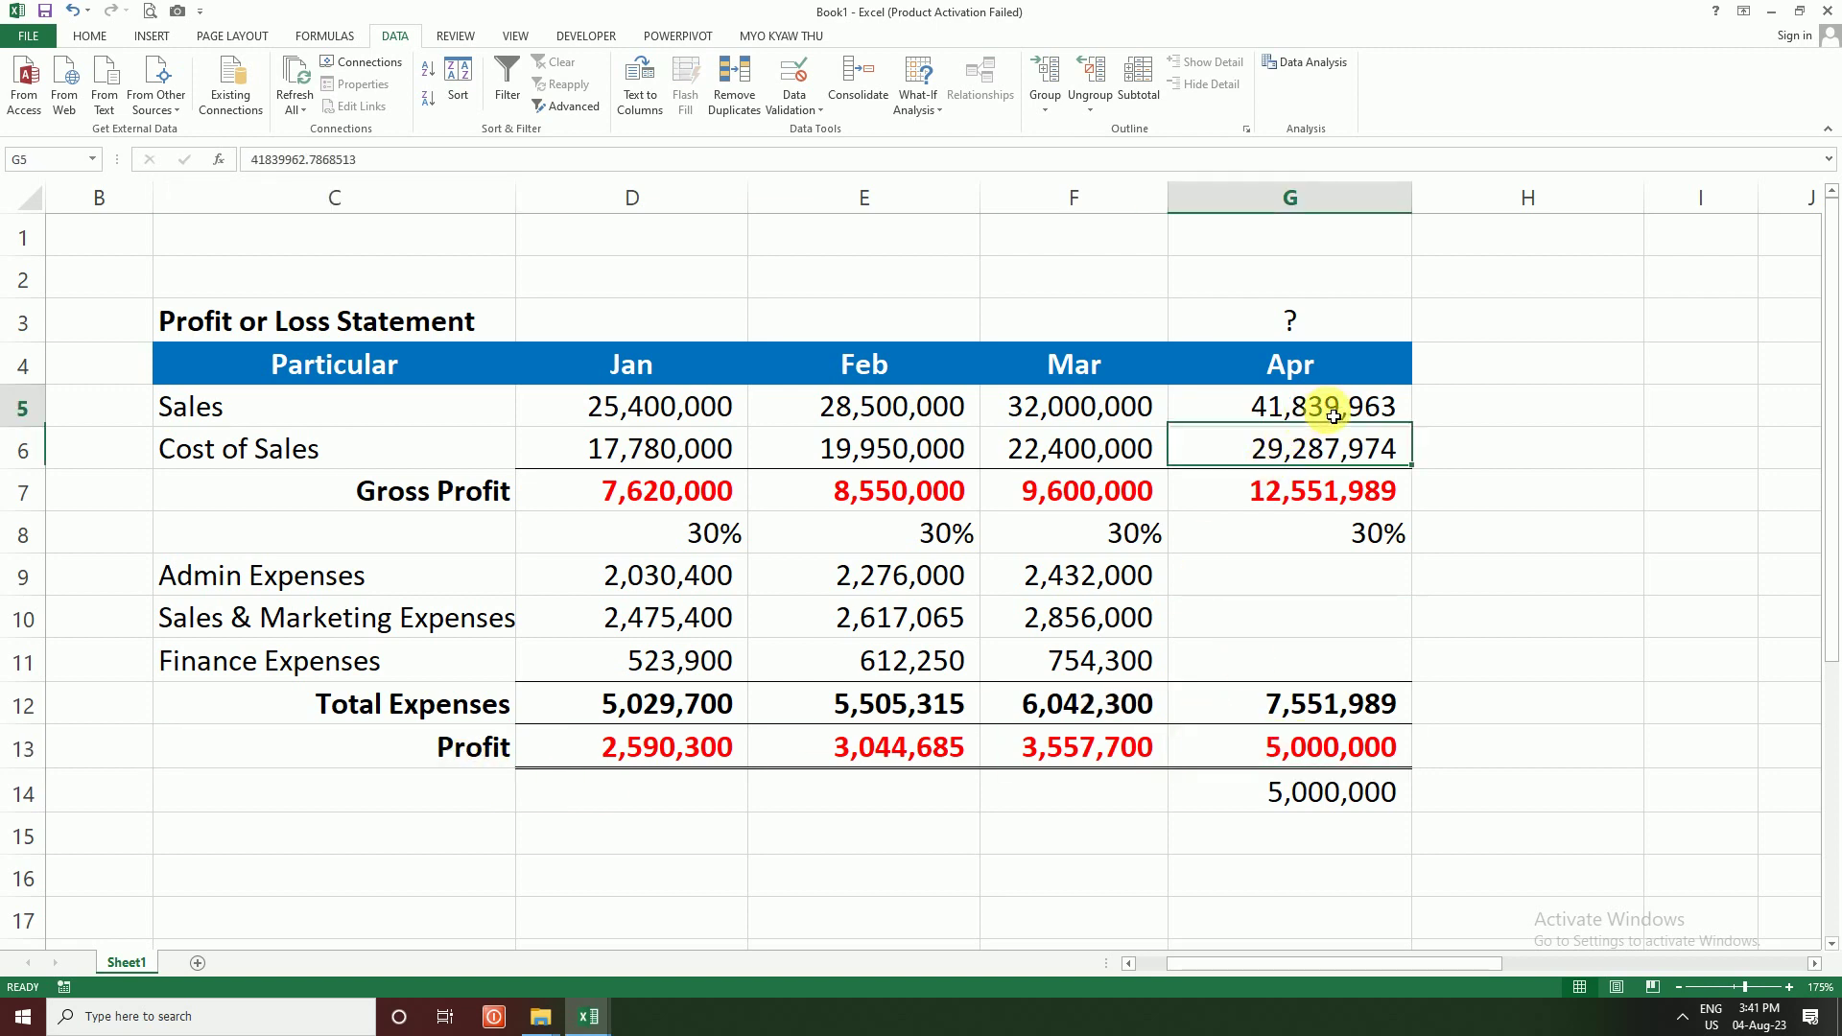
click(1814, 963)
click(1814, 963)
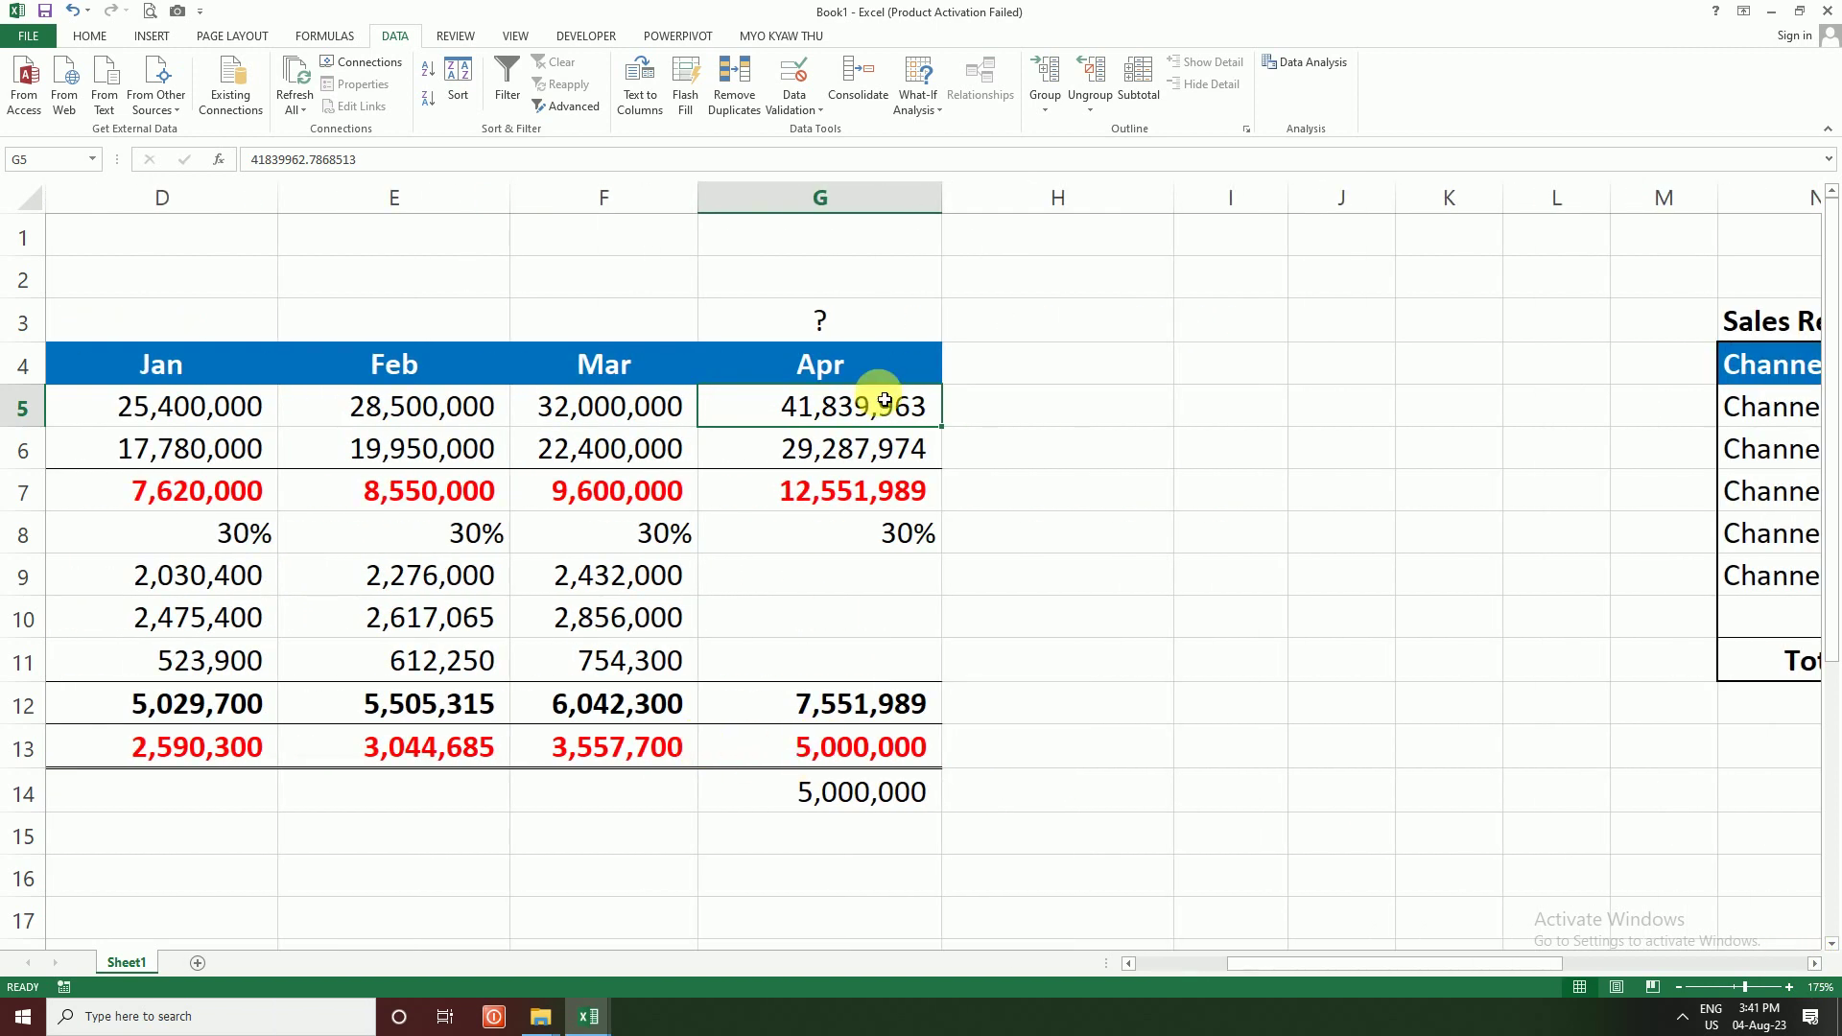
click(1002, 407)
click(1327, 407)
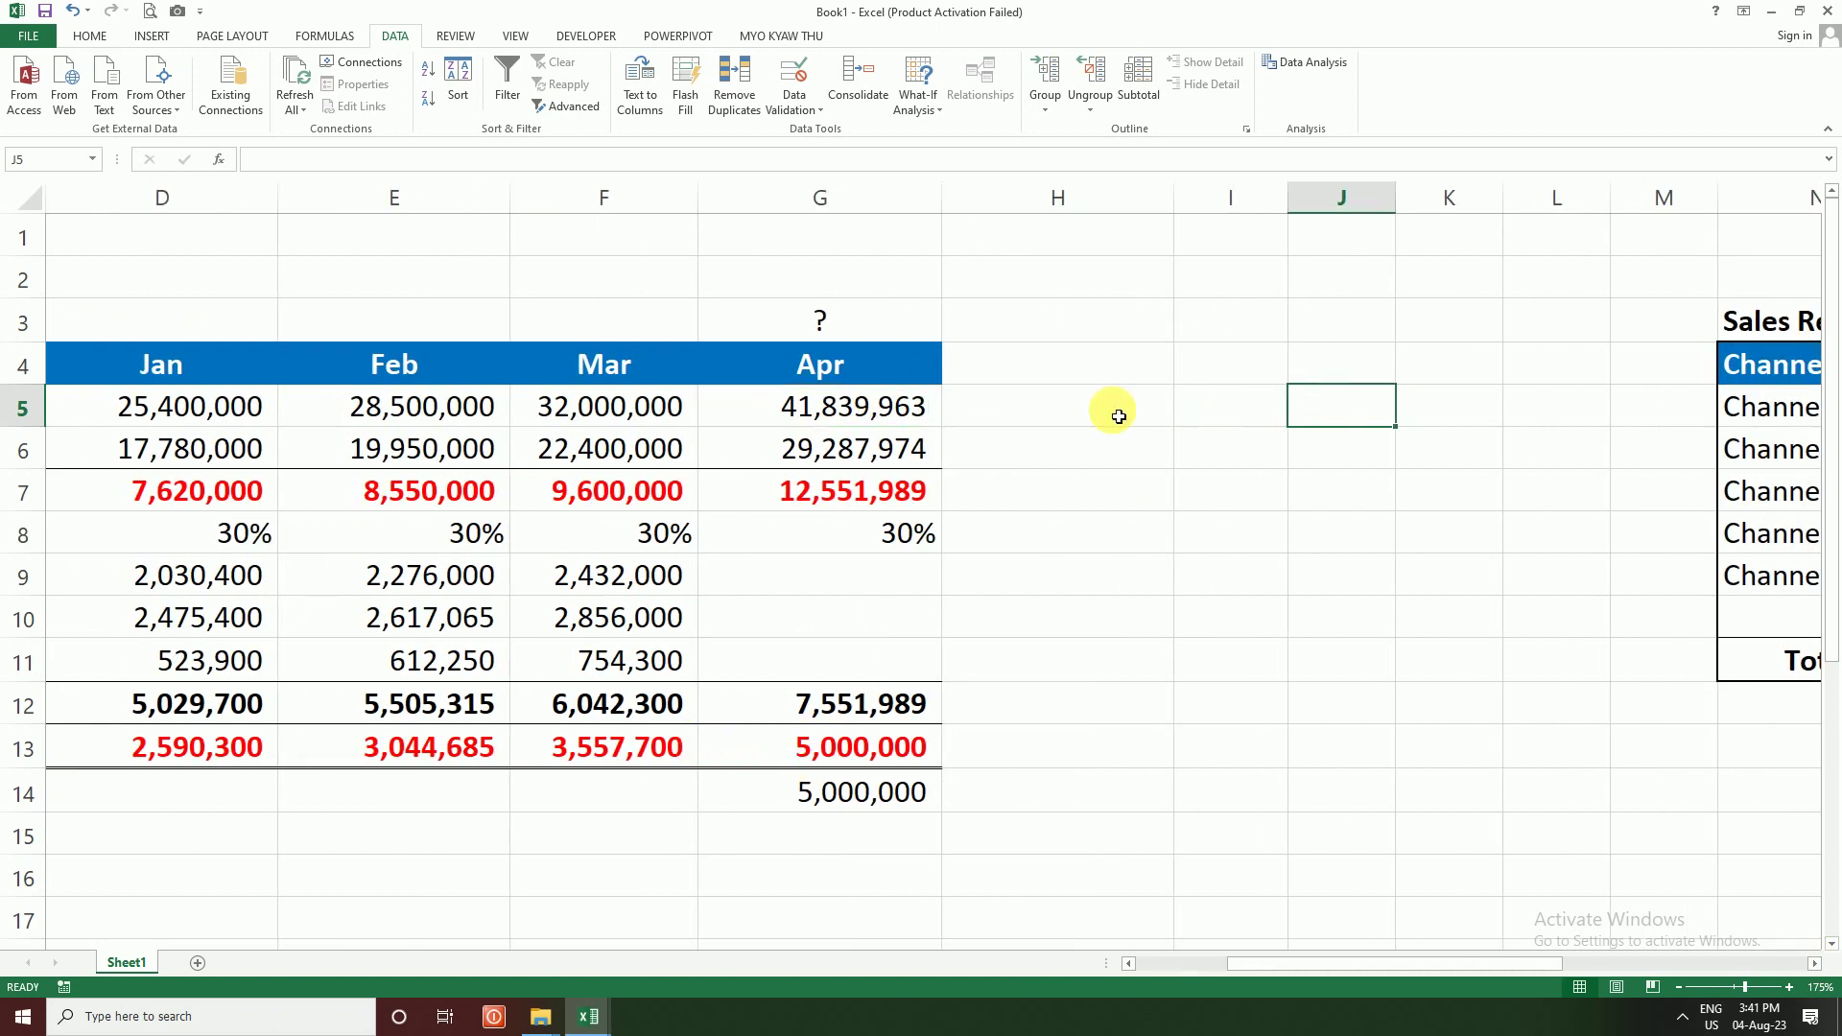
click(939, 415)
drag(1369, 410, 1665, 439)
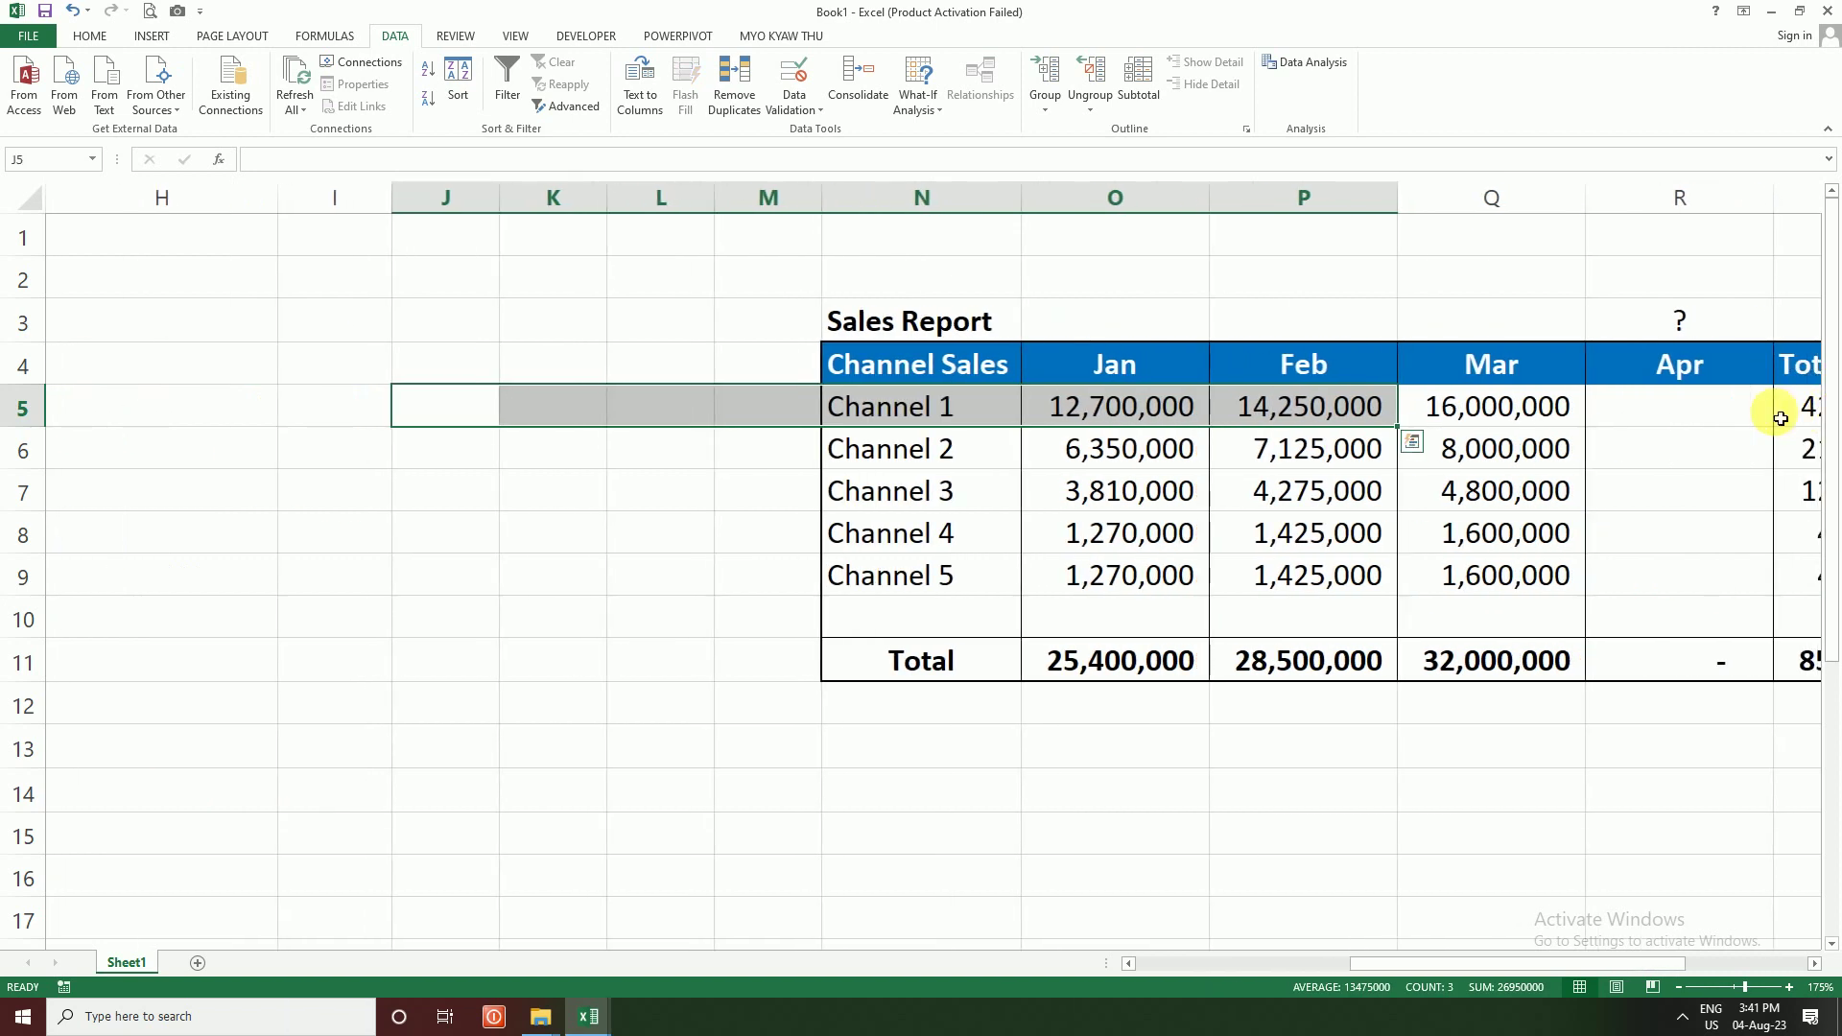
mouse_move(1430, 963)
mouse_down()
mouse_move(1362, 964)
mouse_move(1614, 963)
mouse_up()
Step: Copy April sales from G5 and paste it into R13 as the value 41839962.8
click(431, 405)
key(ctrl+c)
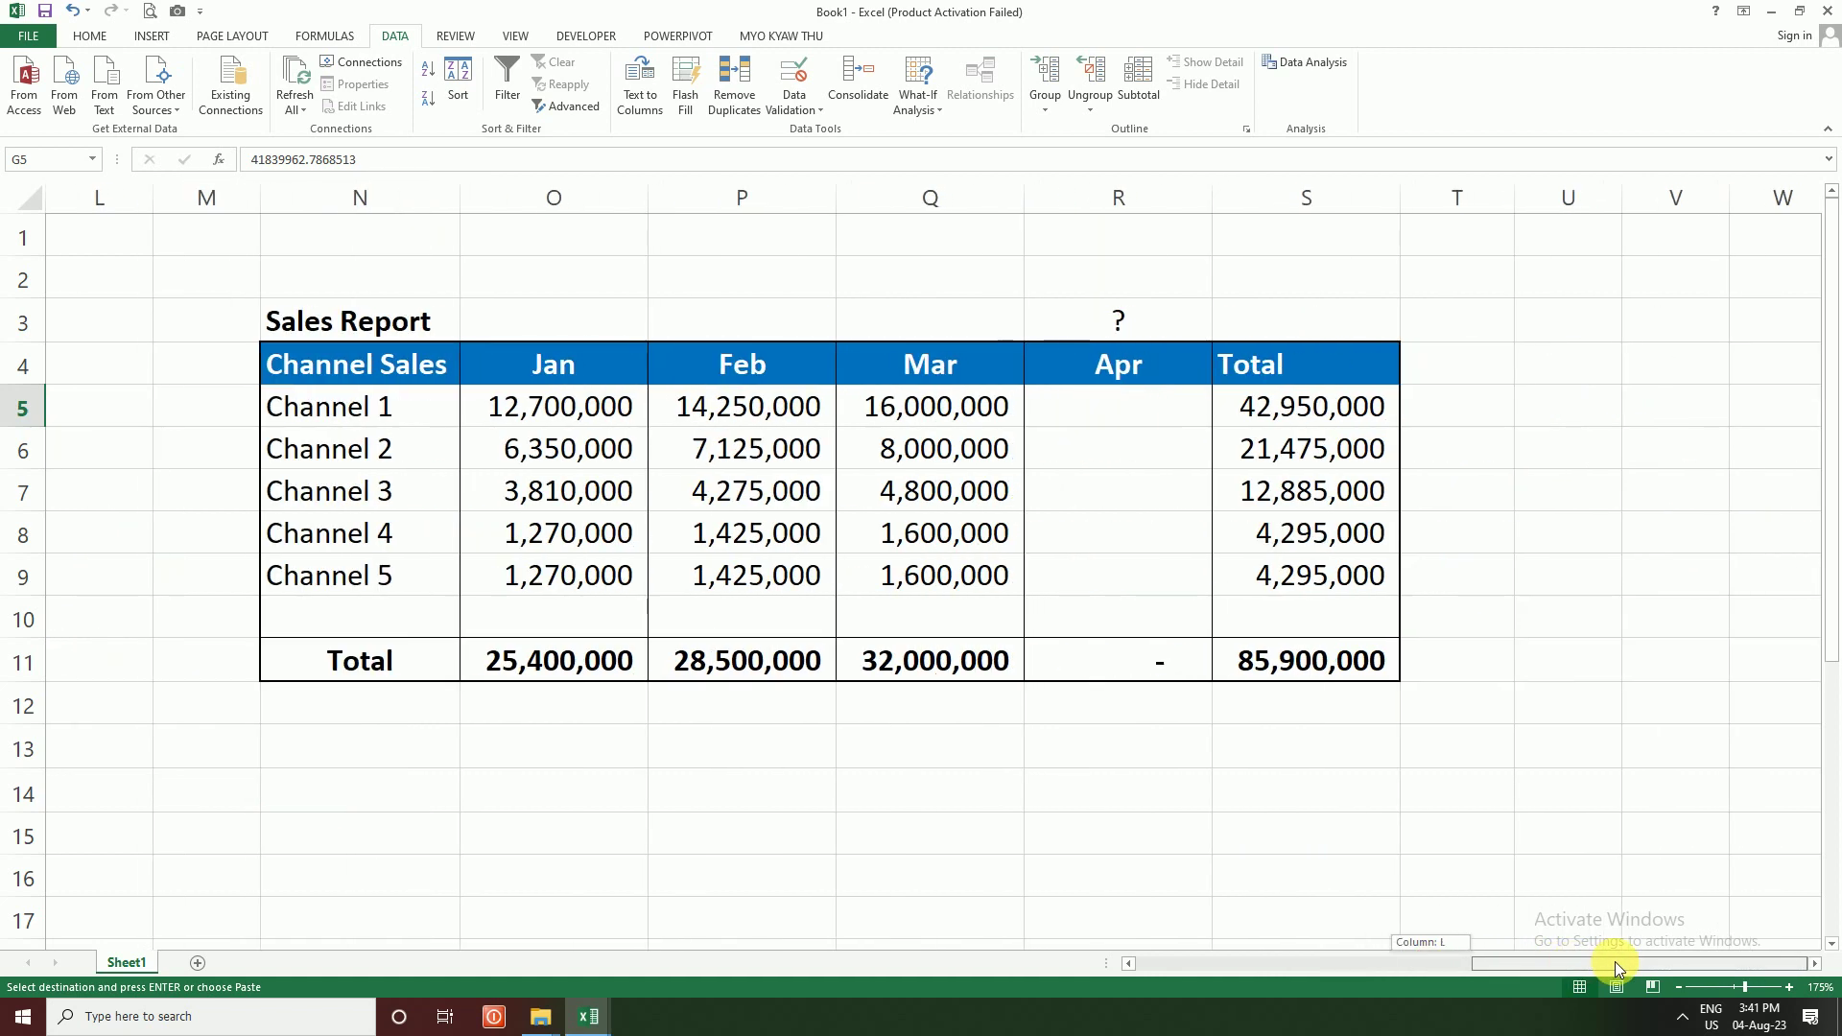
click(1130, 703)
click(1109, 742)
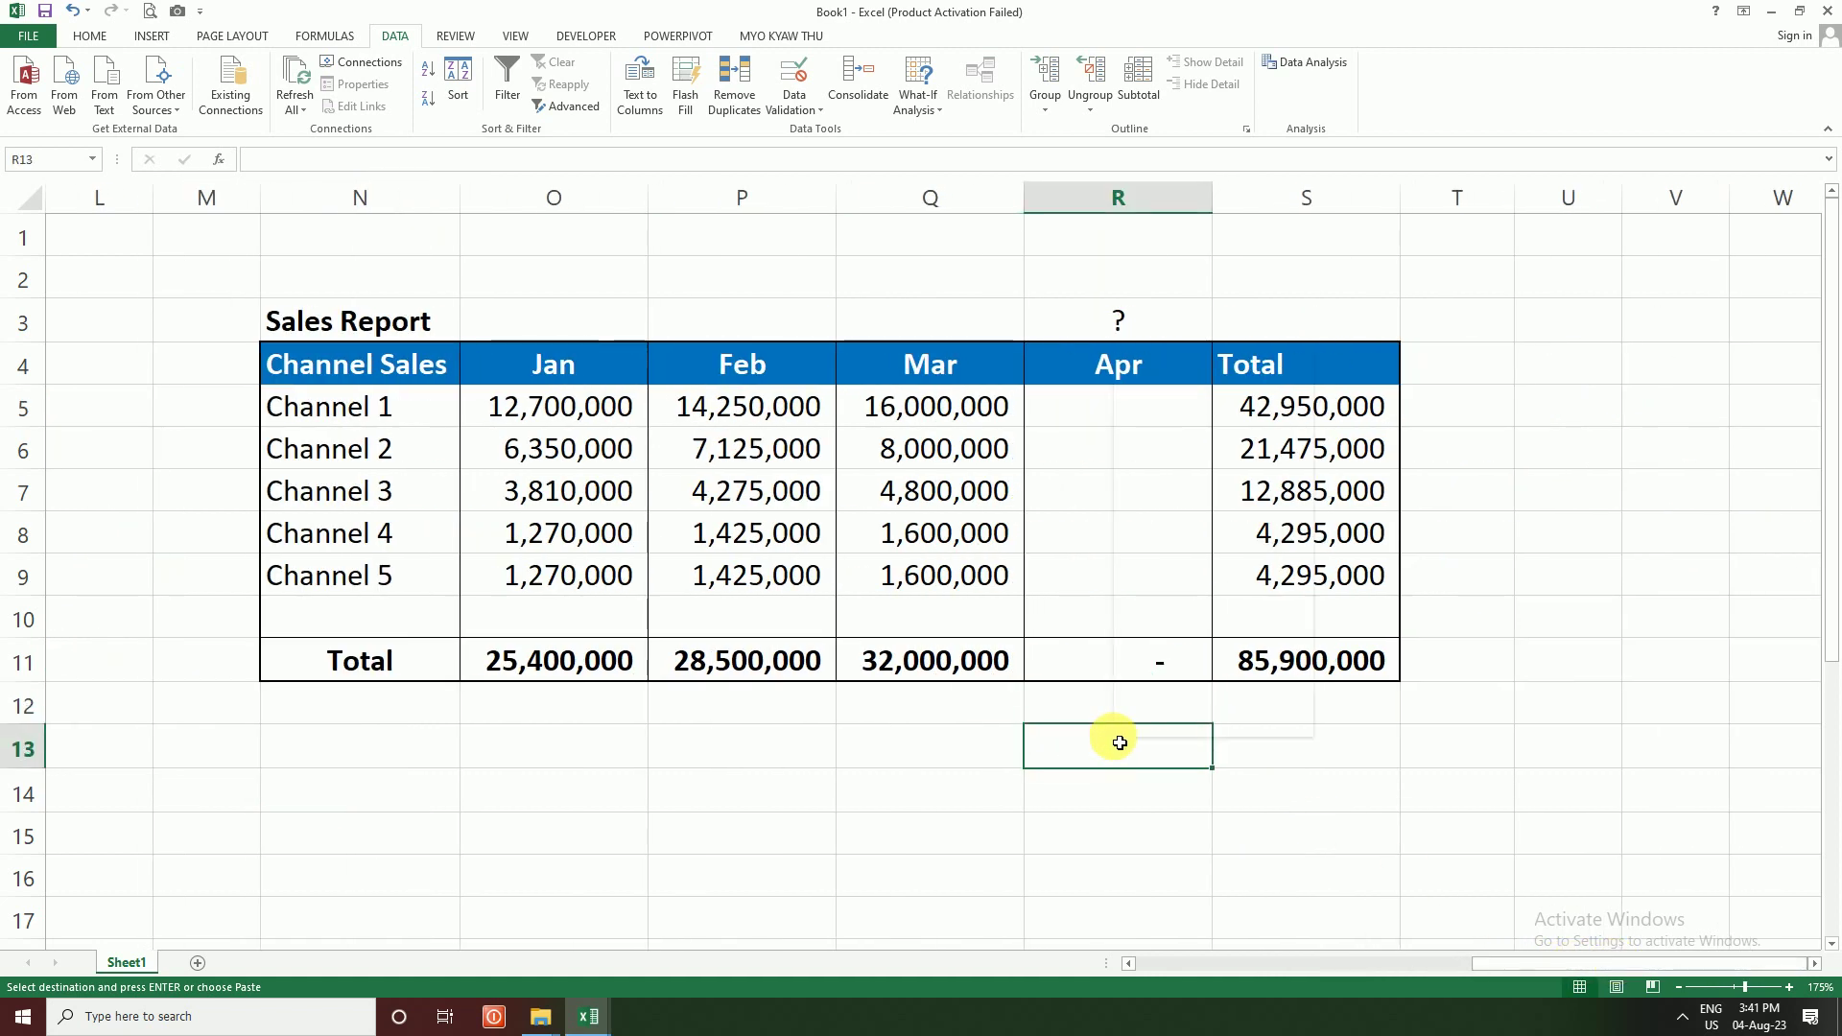
right_click(1113, 744)
click(1183, 438)
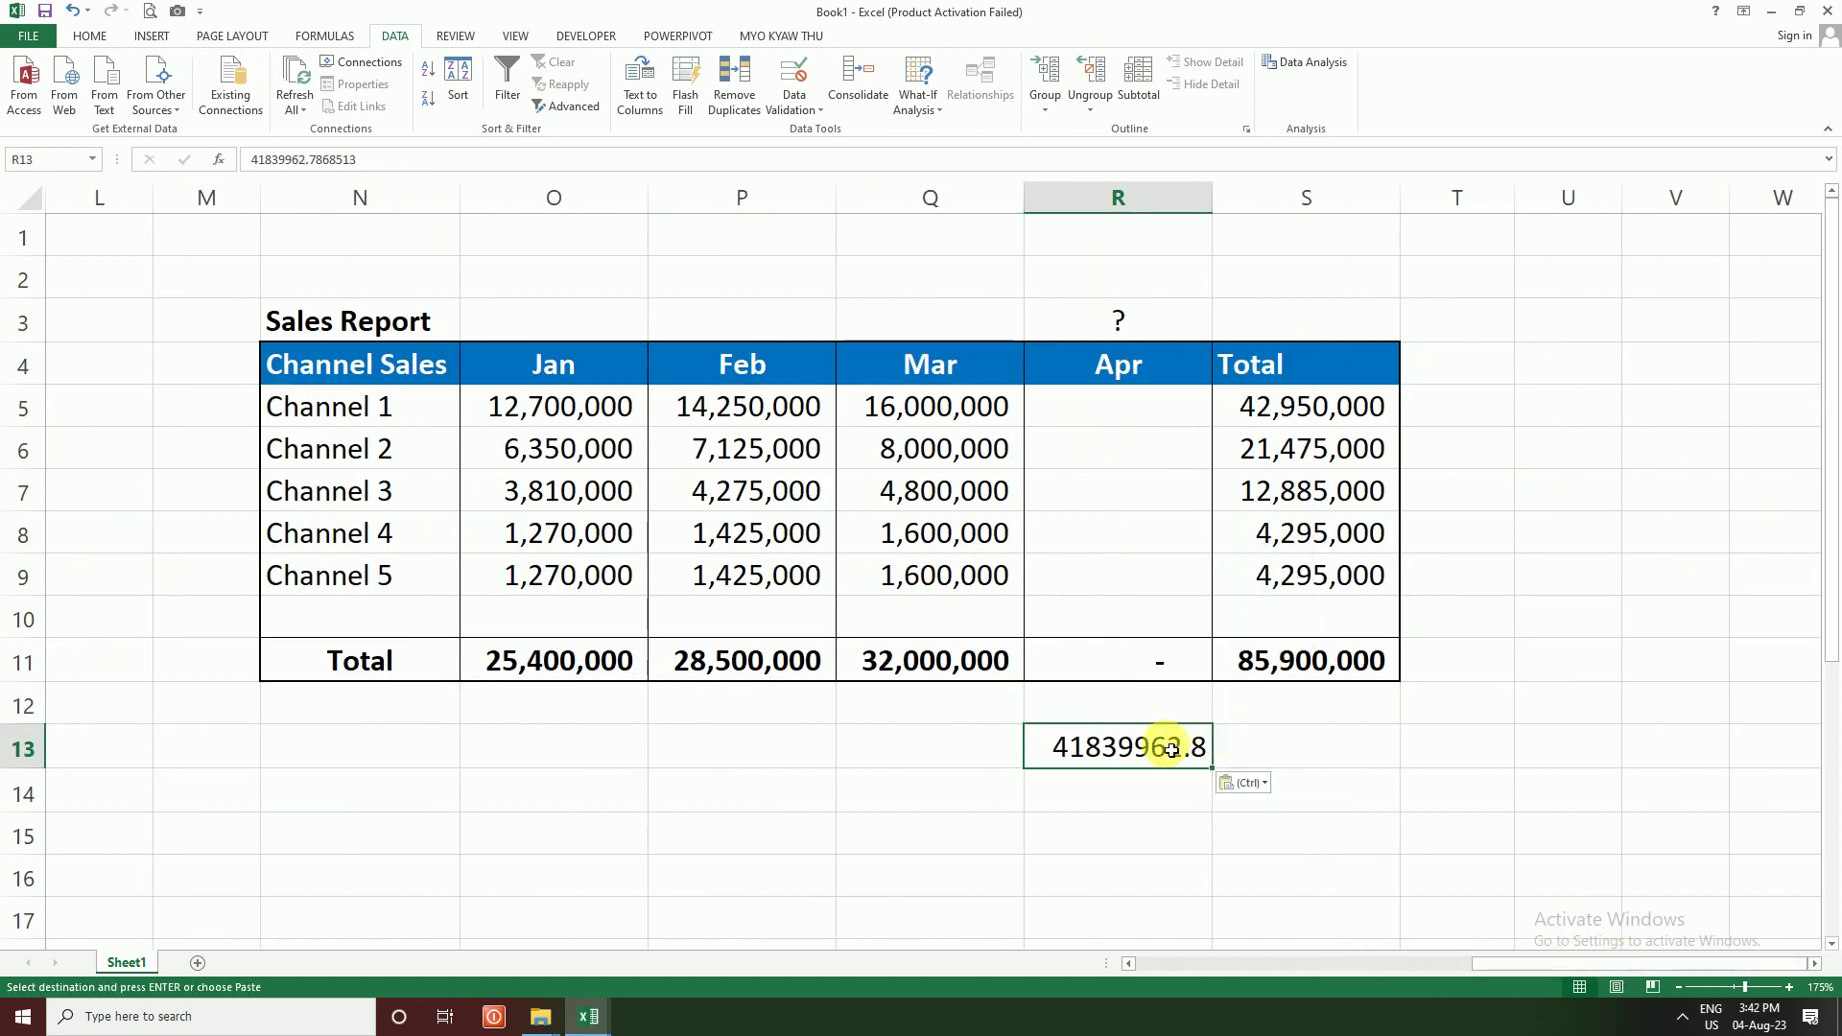
click(1029, 451)
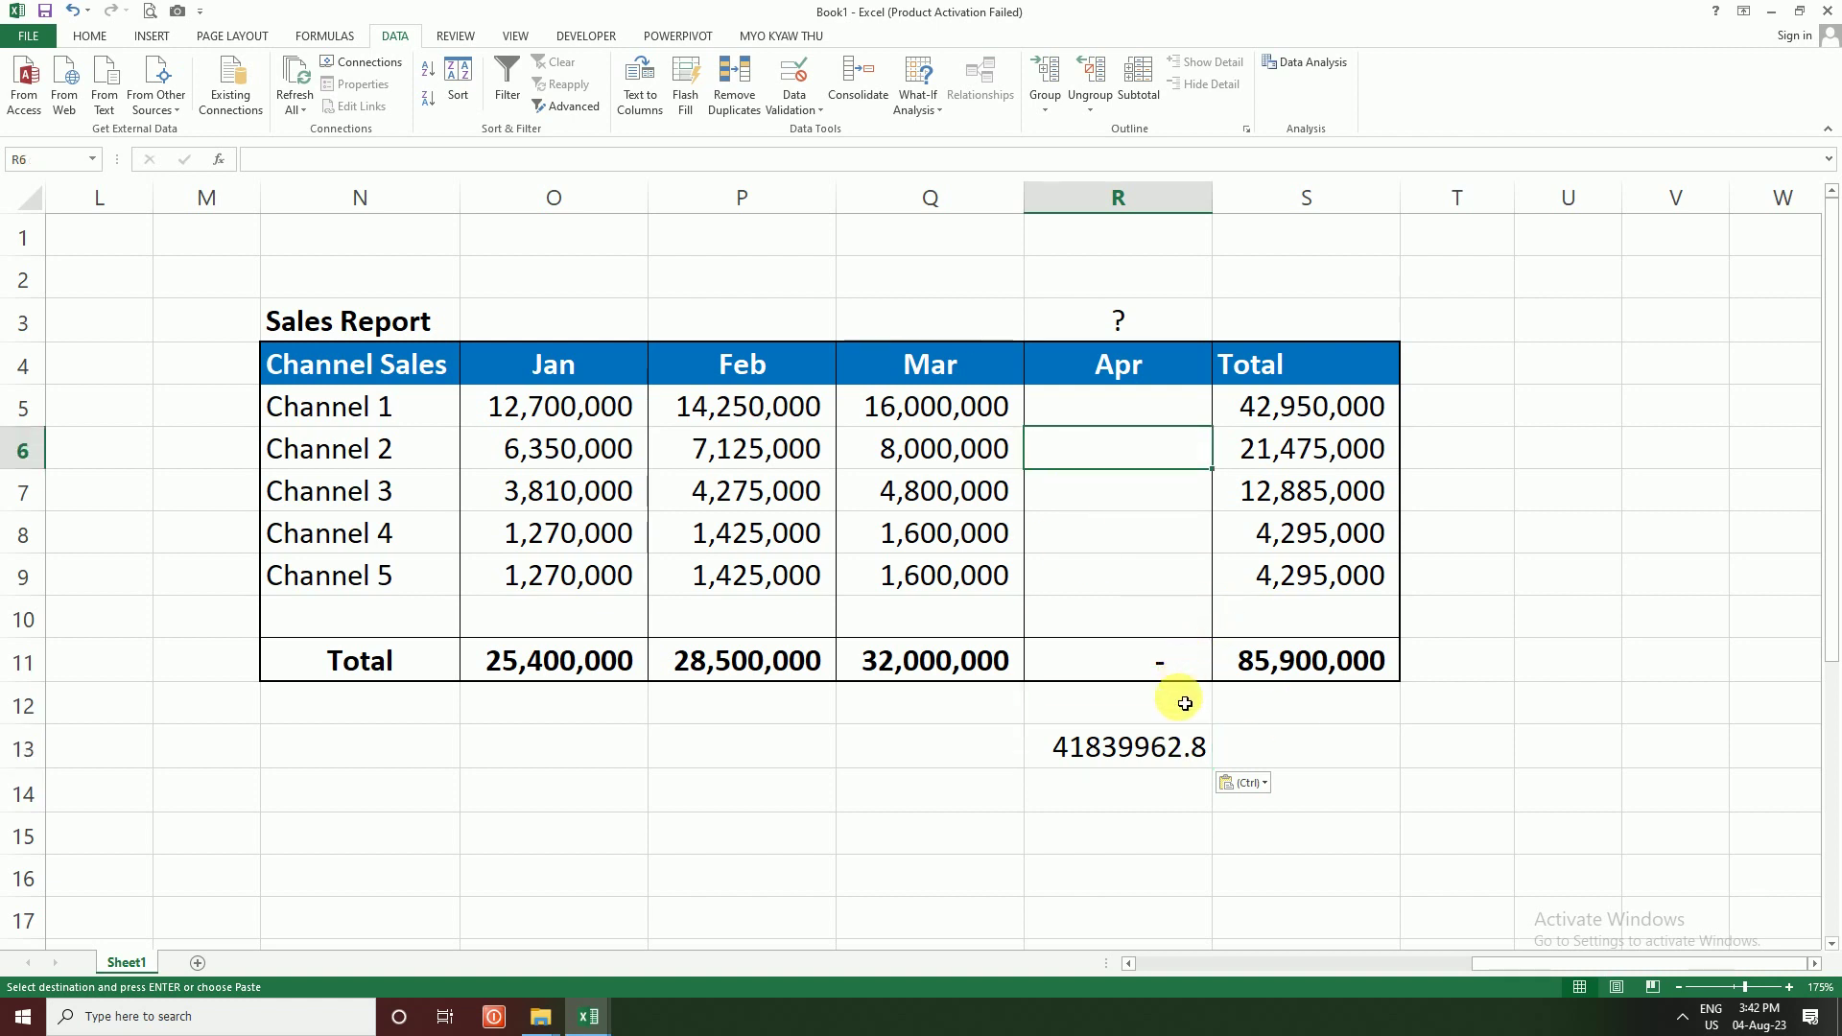
click(1151, 738)
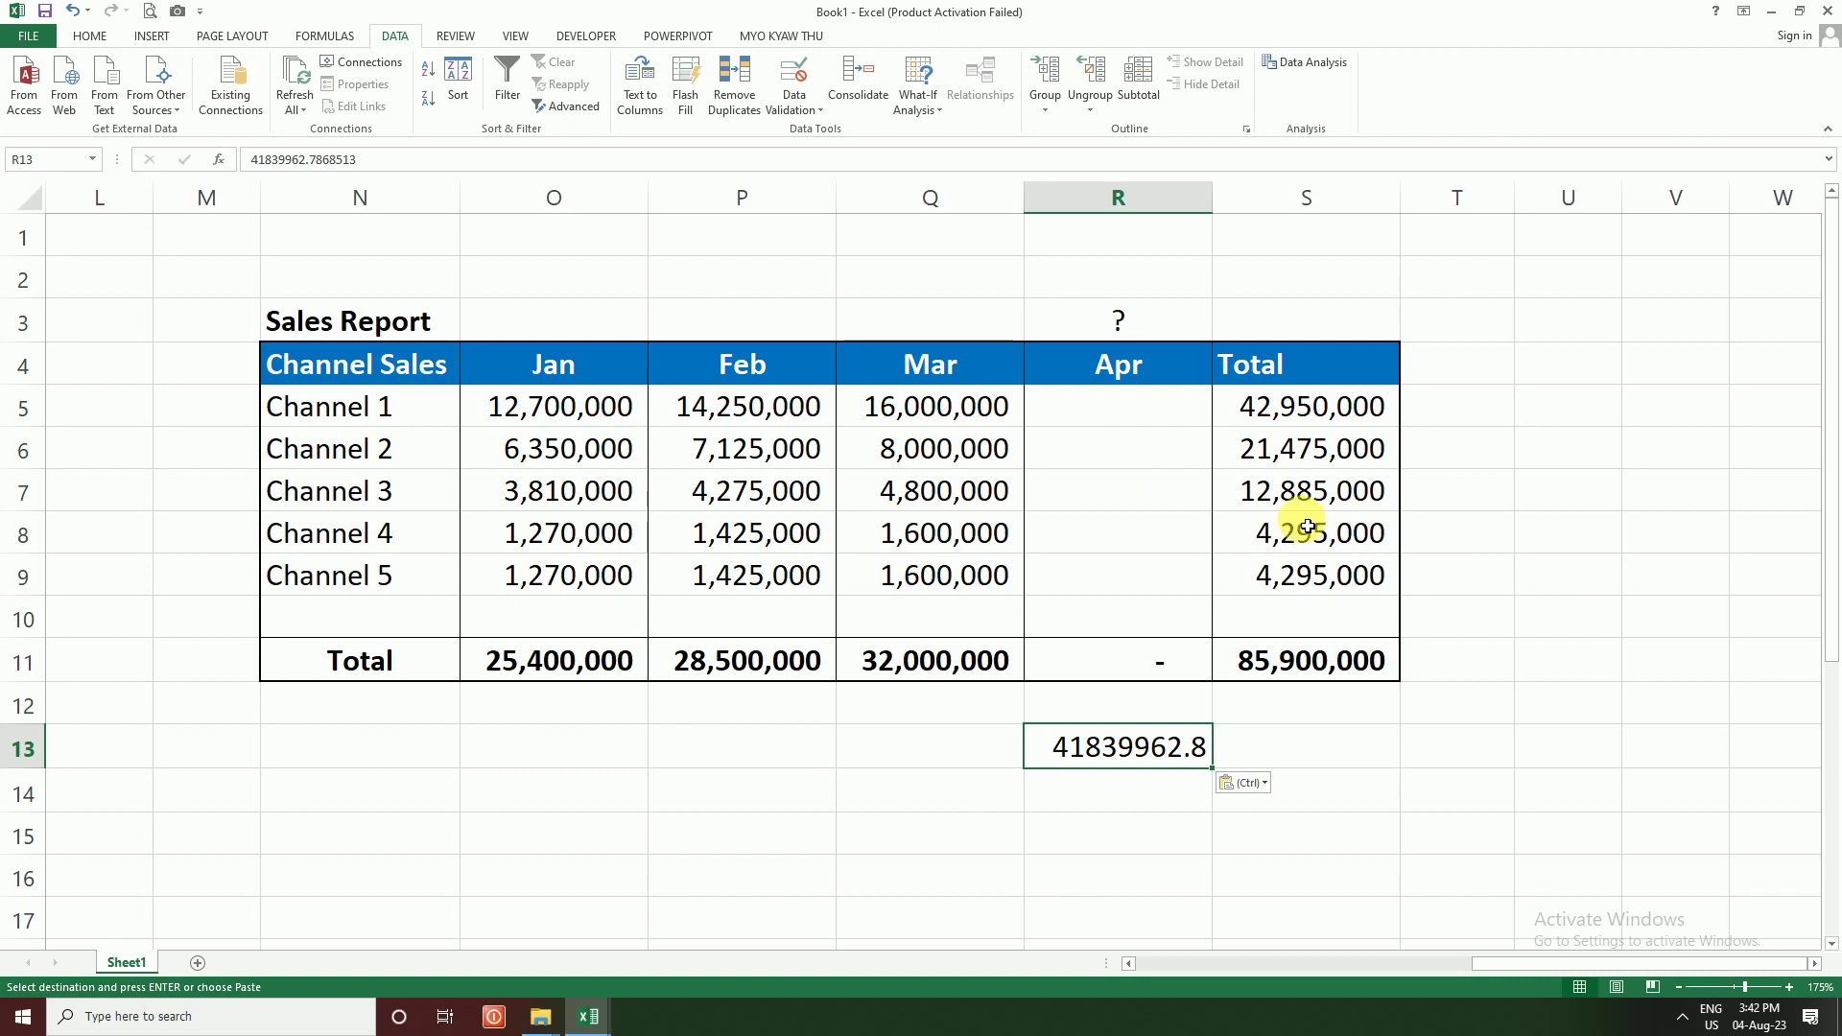
Step: Inspect the Channel 1 total formula and select the five channel totals
click(1344, 405)
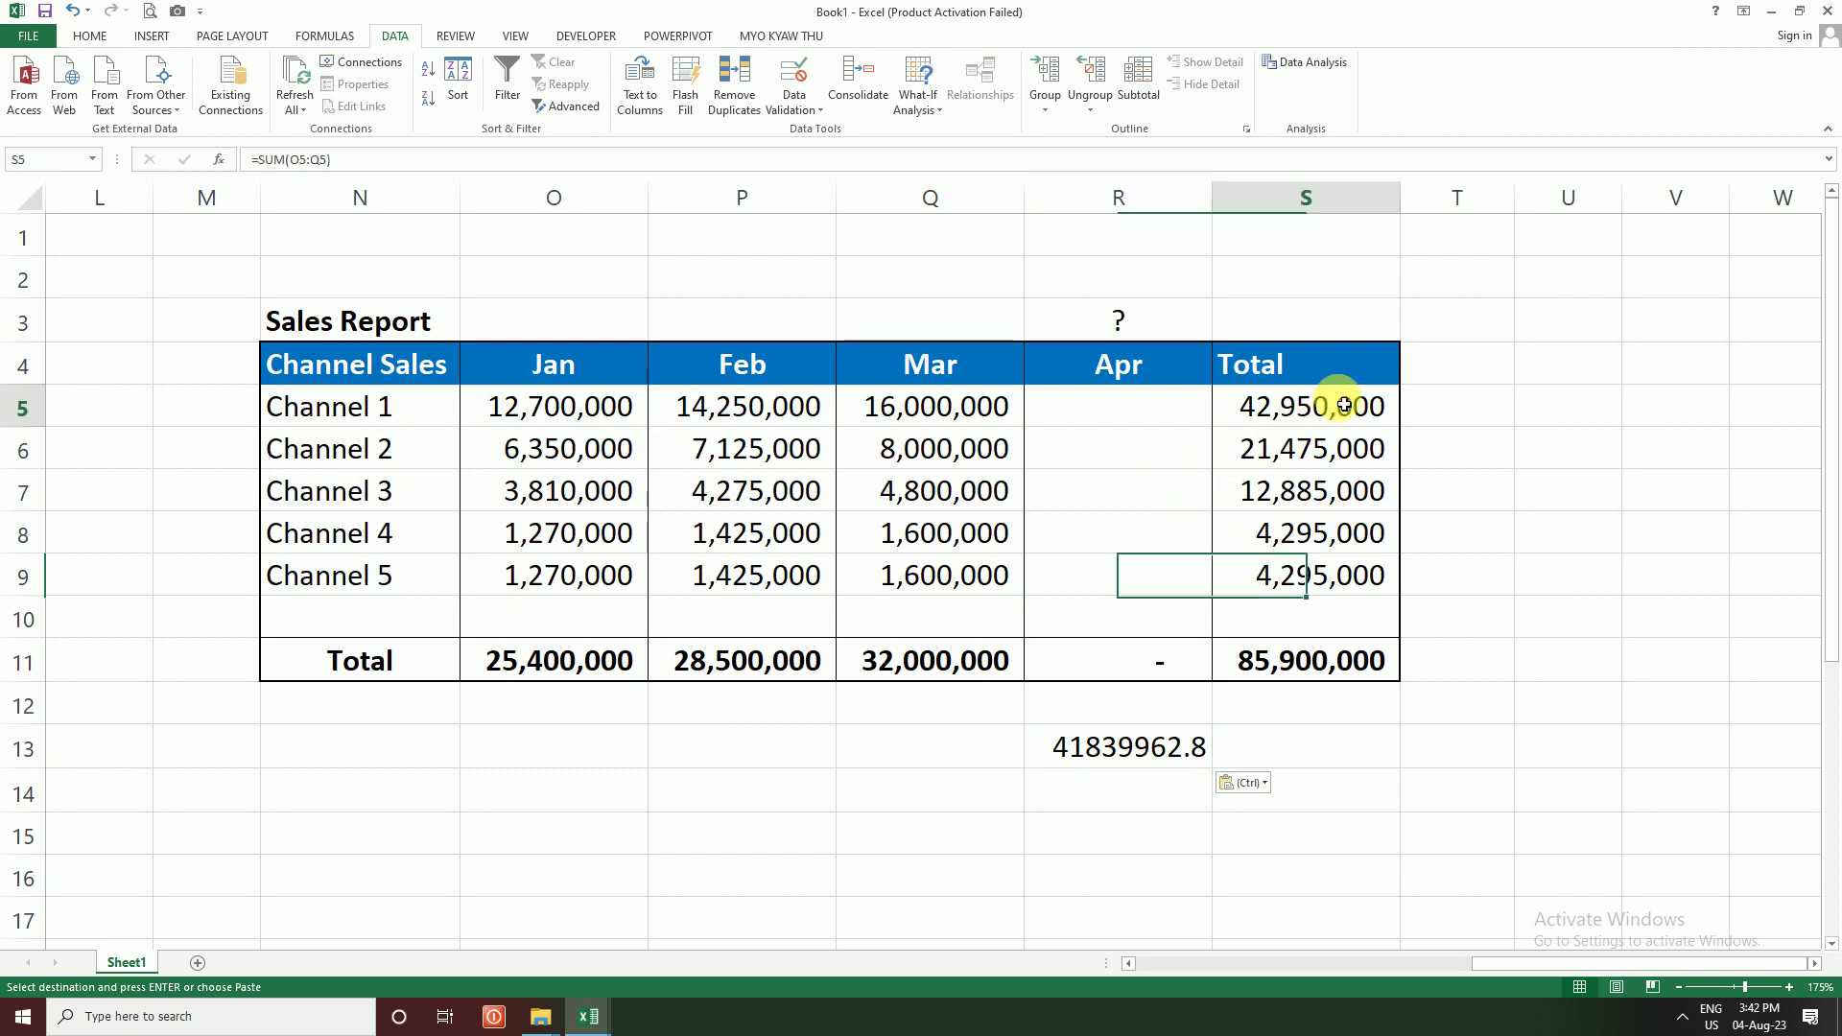
drag(1344, 405, 1347, 573)
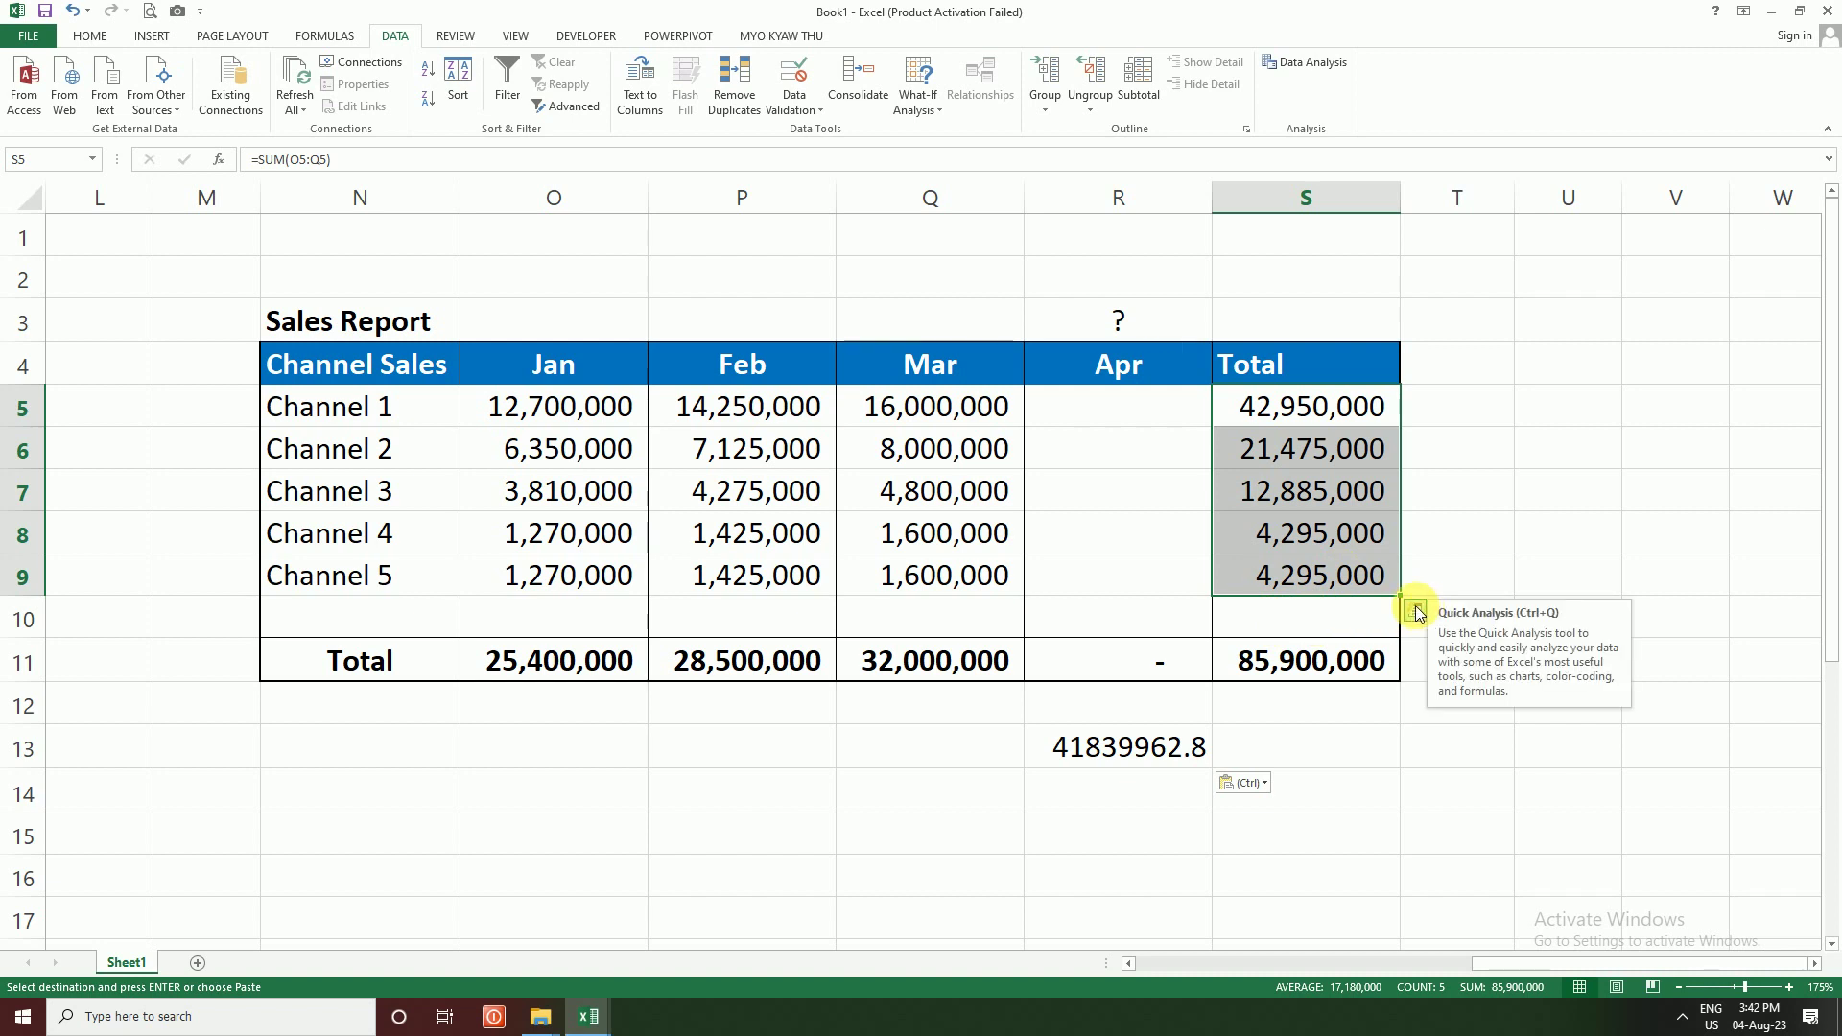
click(1279, 526)
click(1278, 411)
Step: Add a centred '%' column header in T3
click(1458, 338)
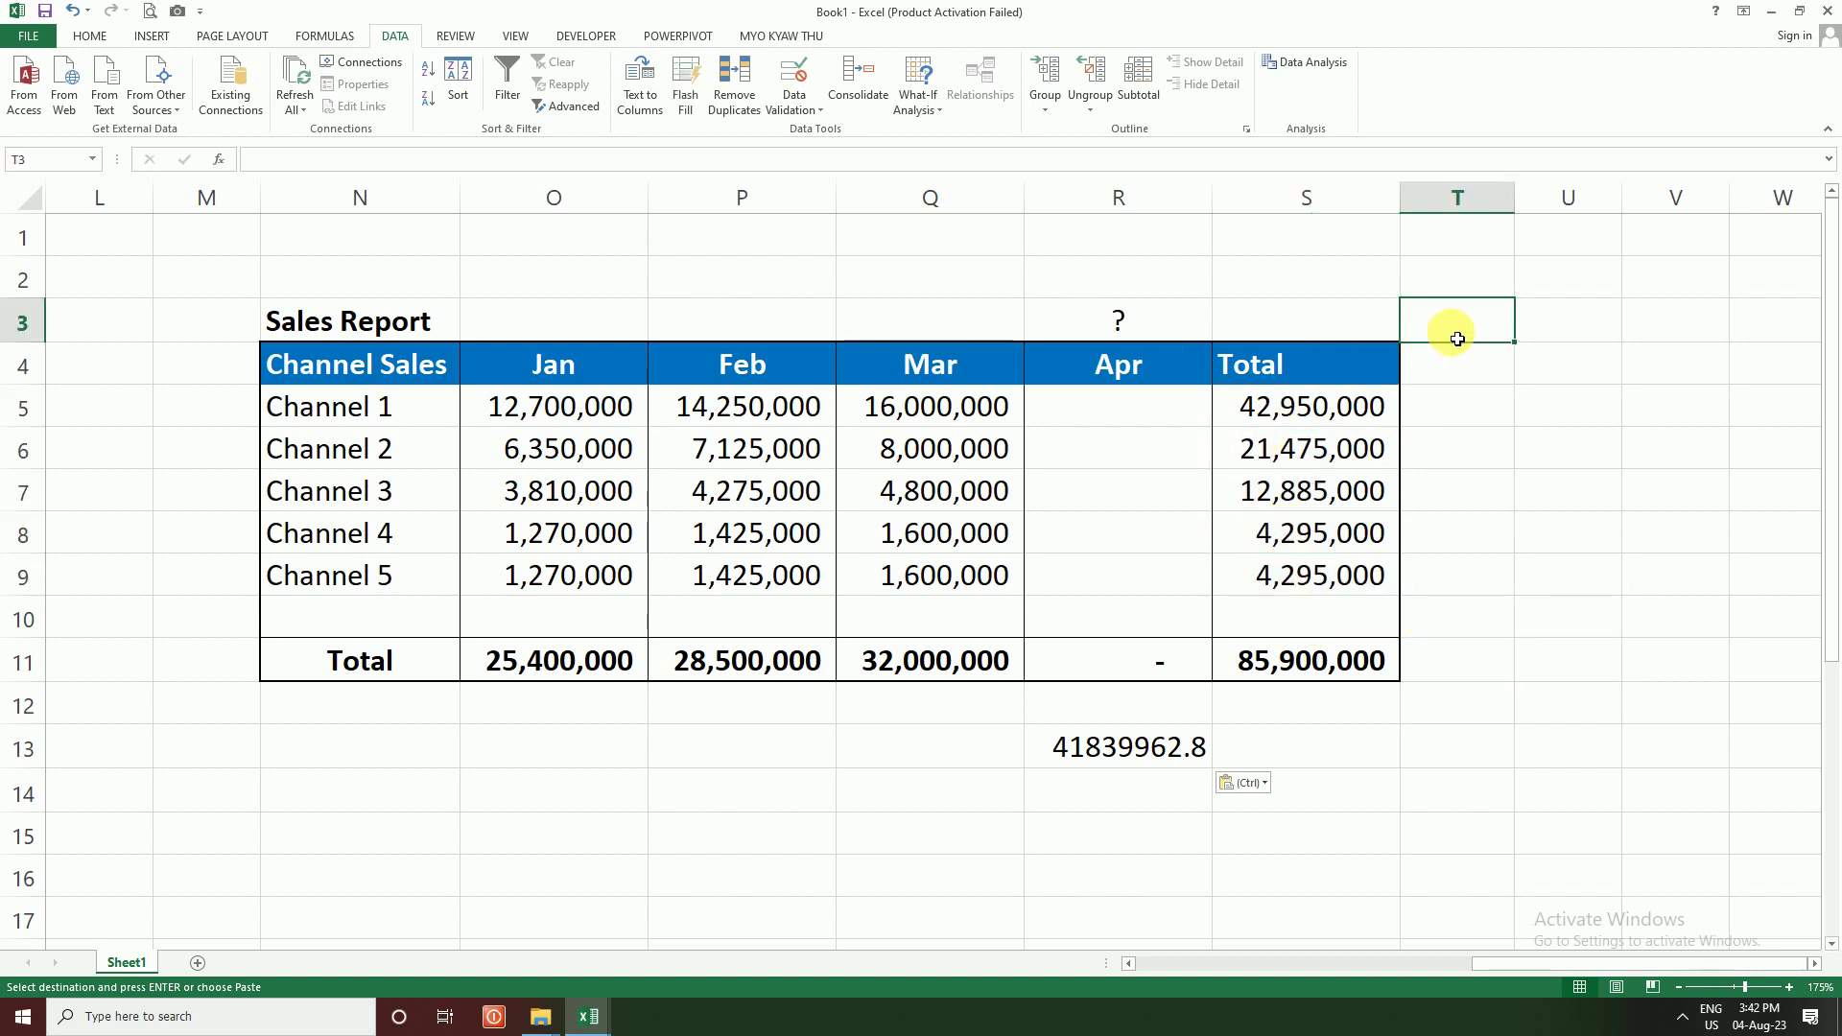
text(%)
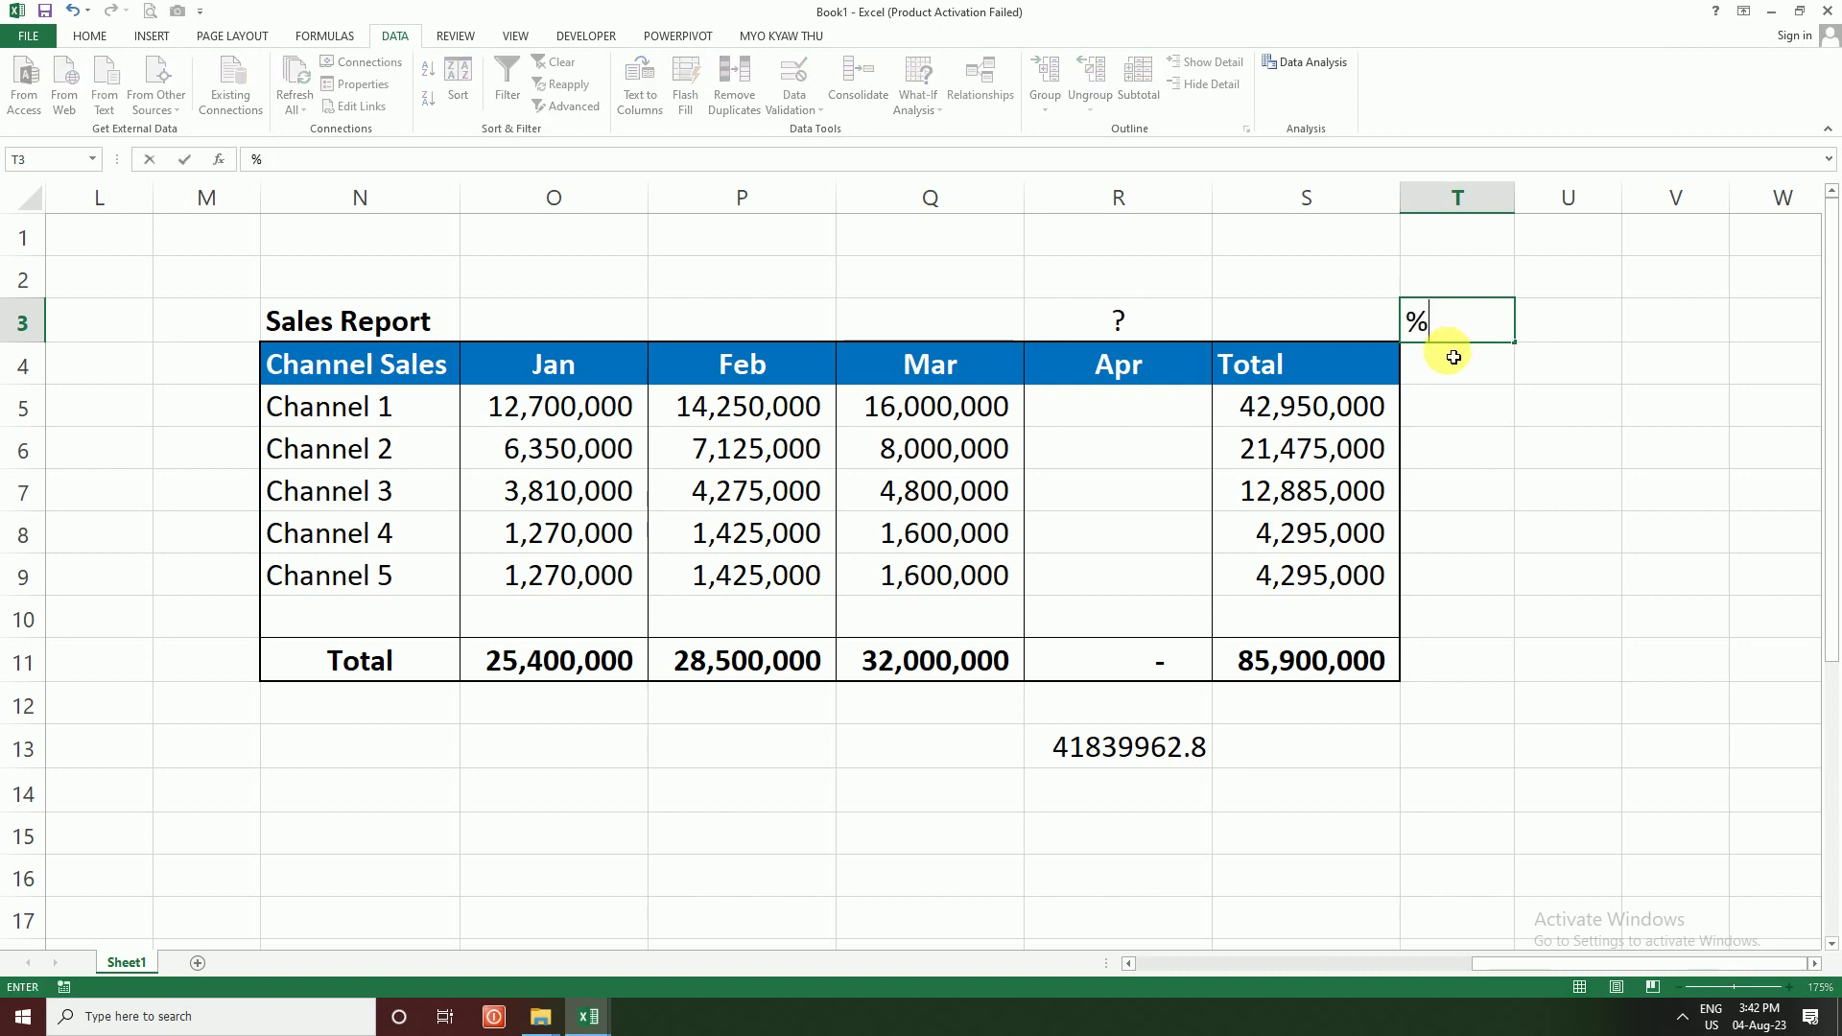
key(Return)
click(1439, 326)
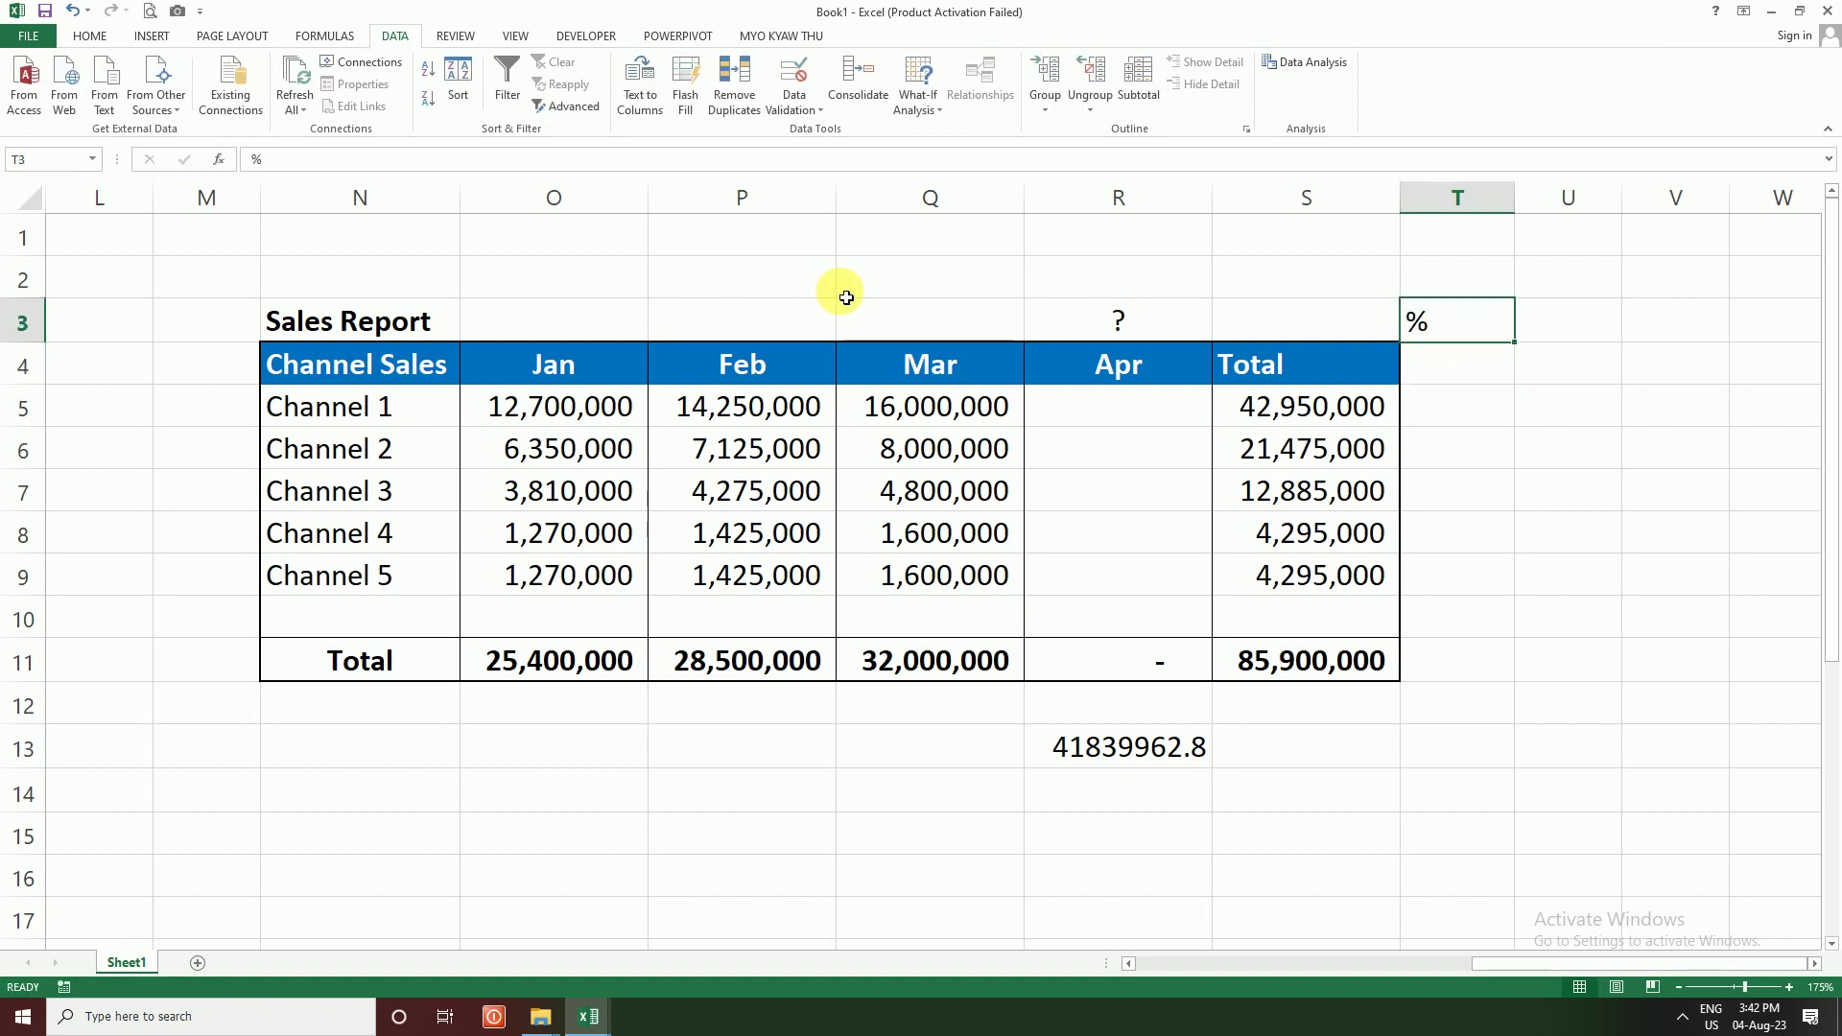
click(91, 38)
click(384, 99)
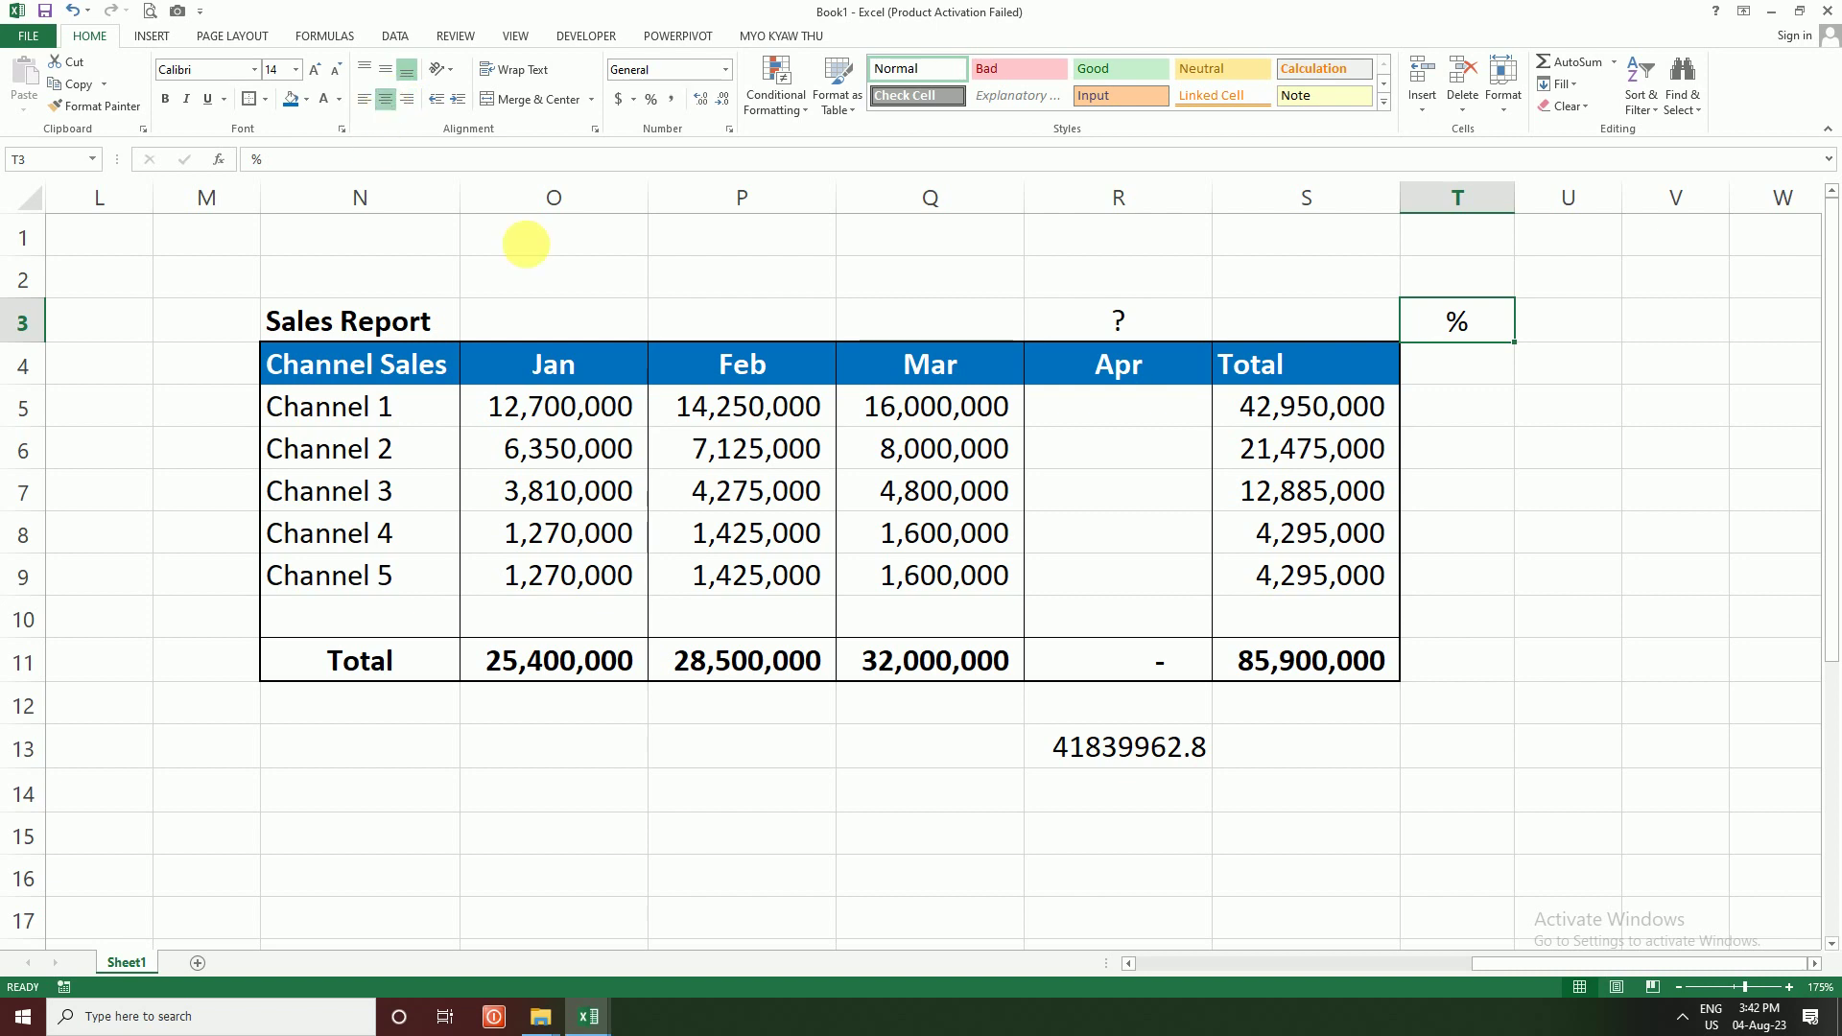
Step: Use Quick Analysis on the five channel totals to add each channel's % of total share
click(1391, 492)
click(1459, 370)
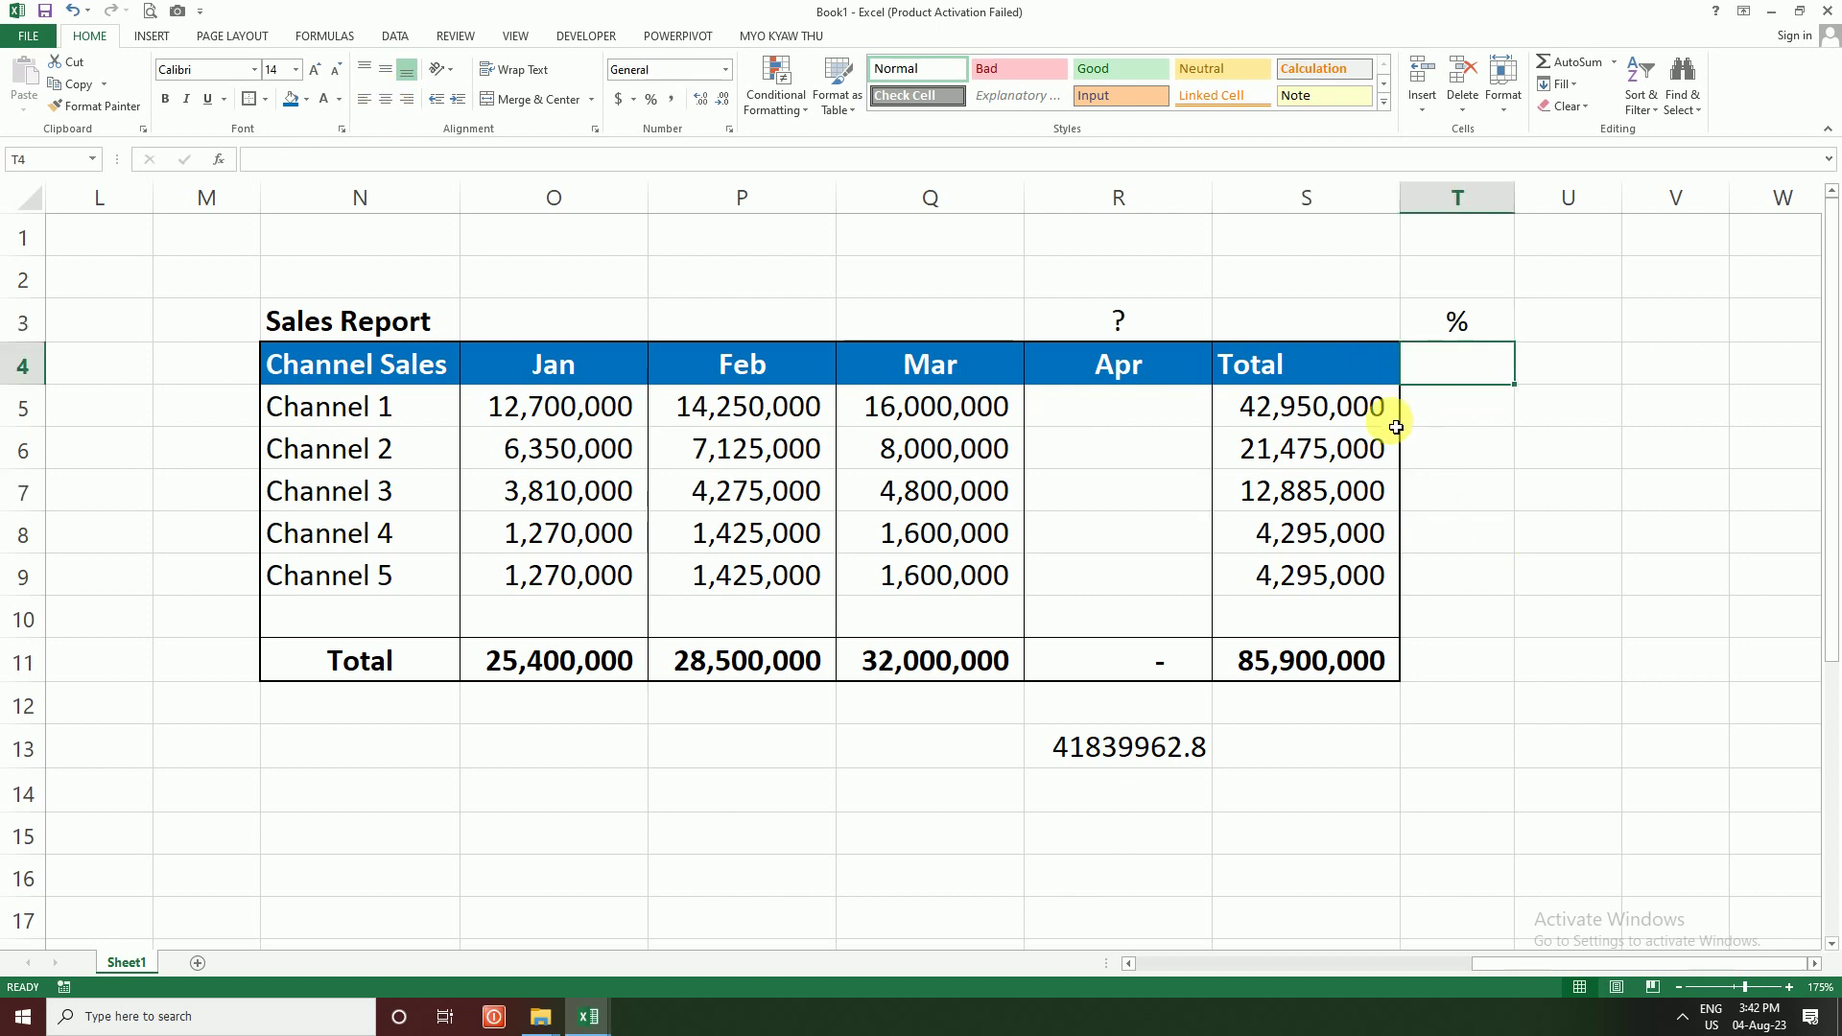
drag(1324, 415, 1331, 566)
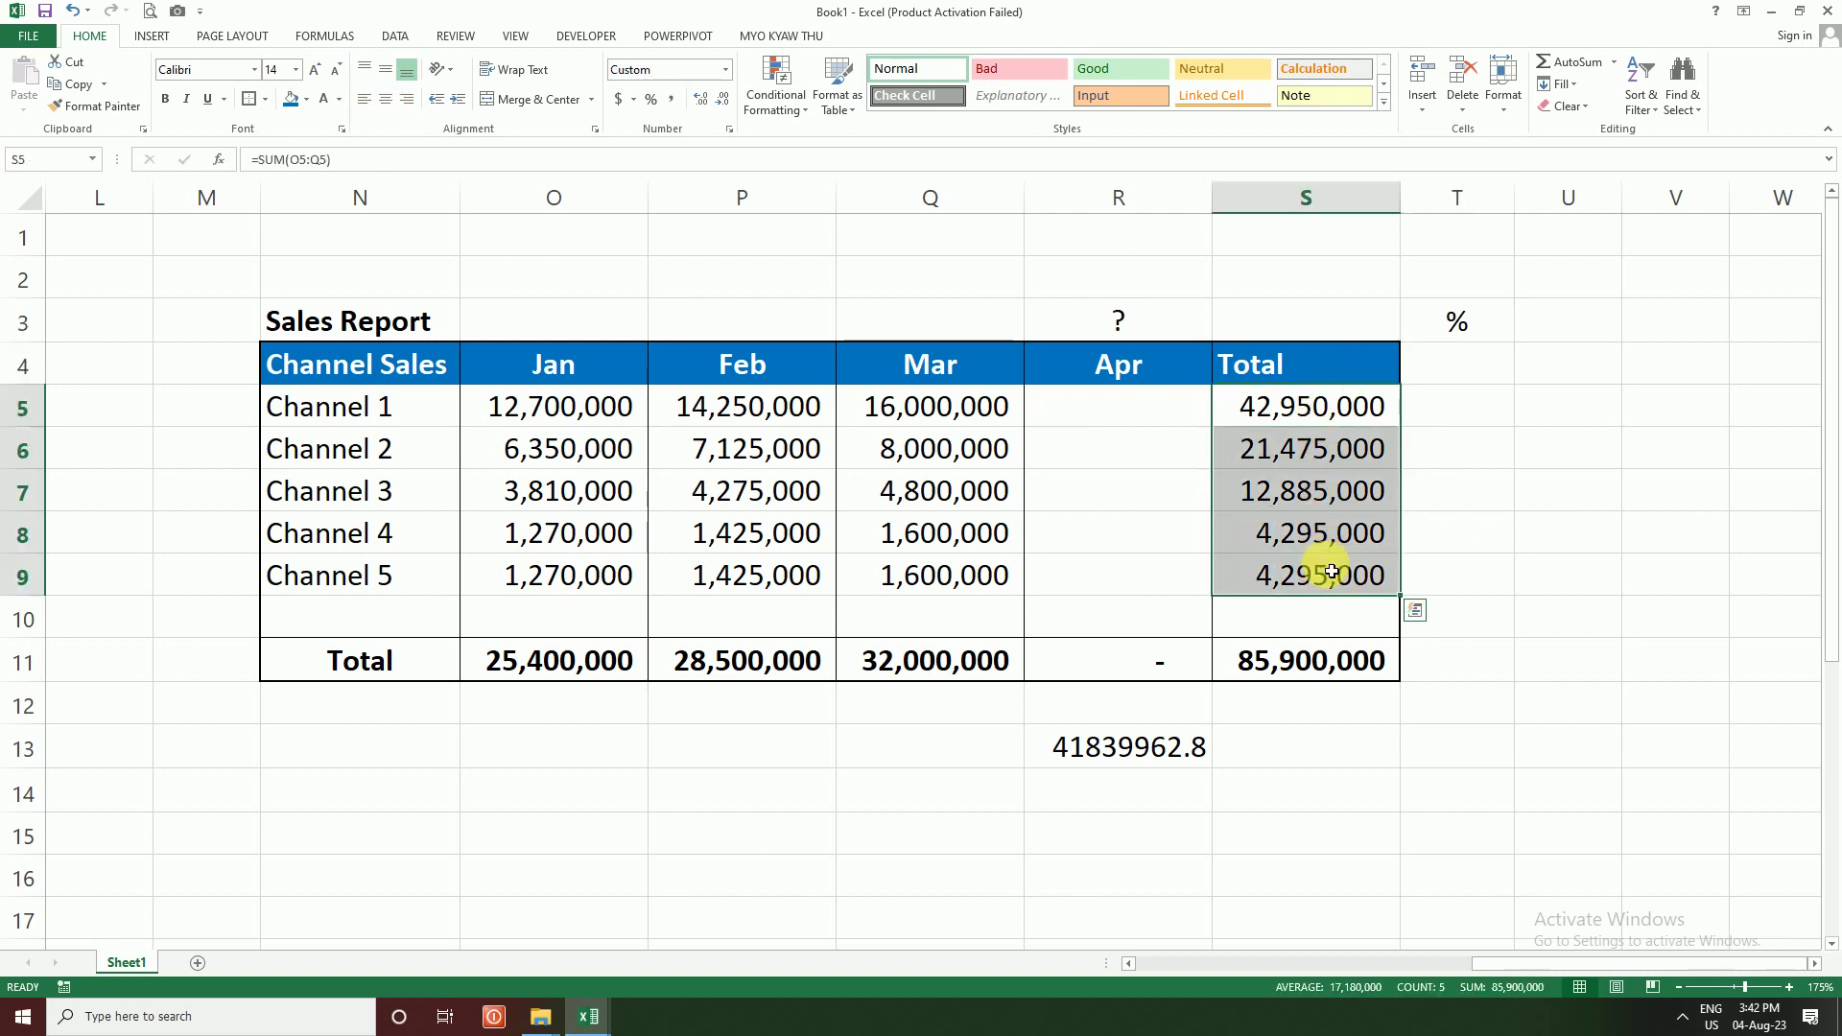
click(1416, 611)
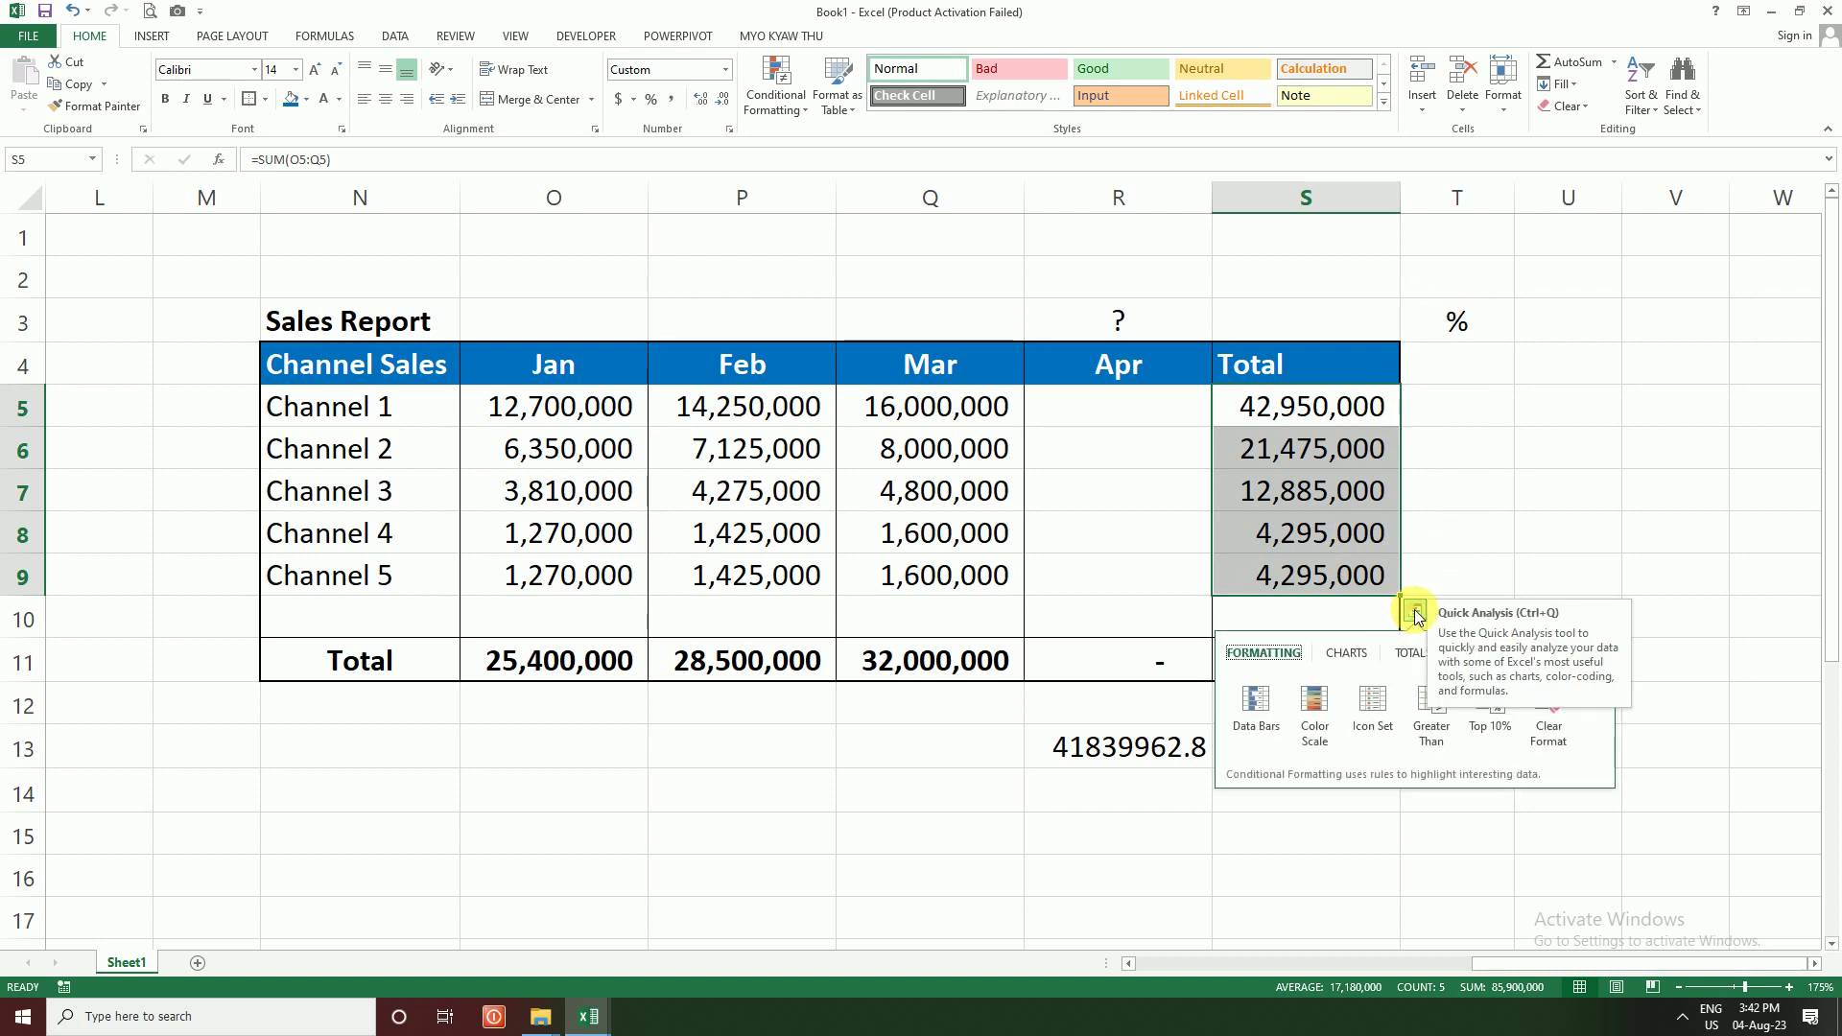
click(1411, 654)
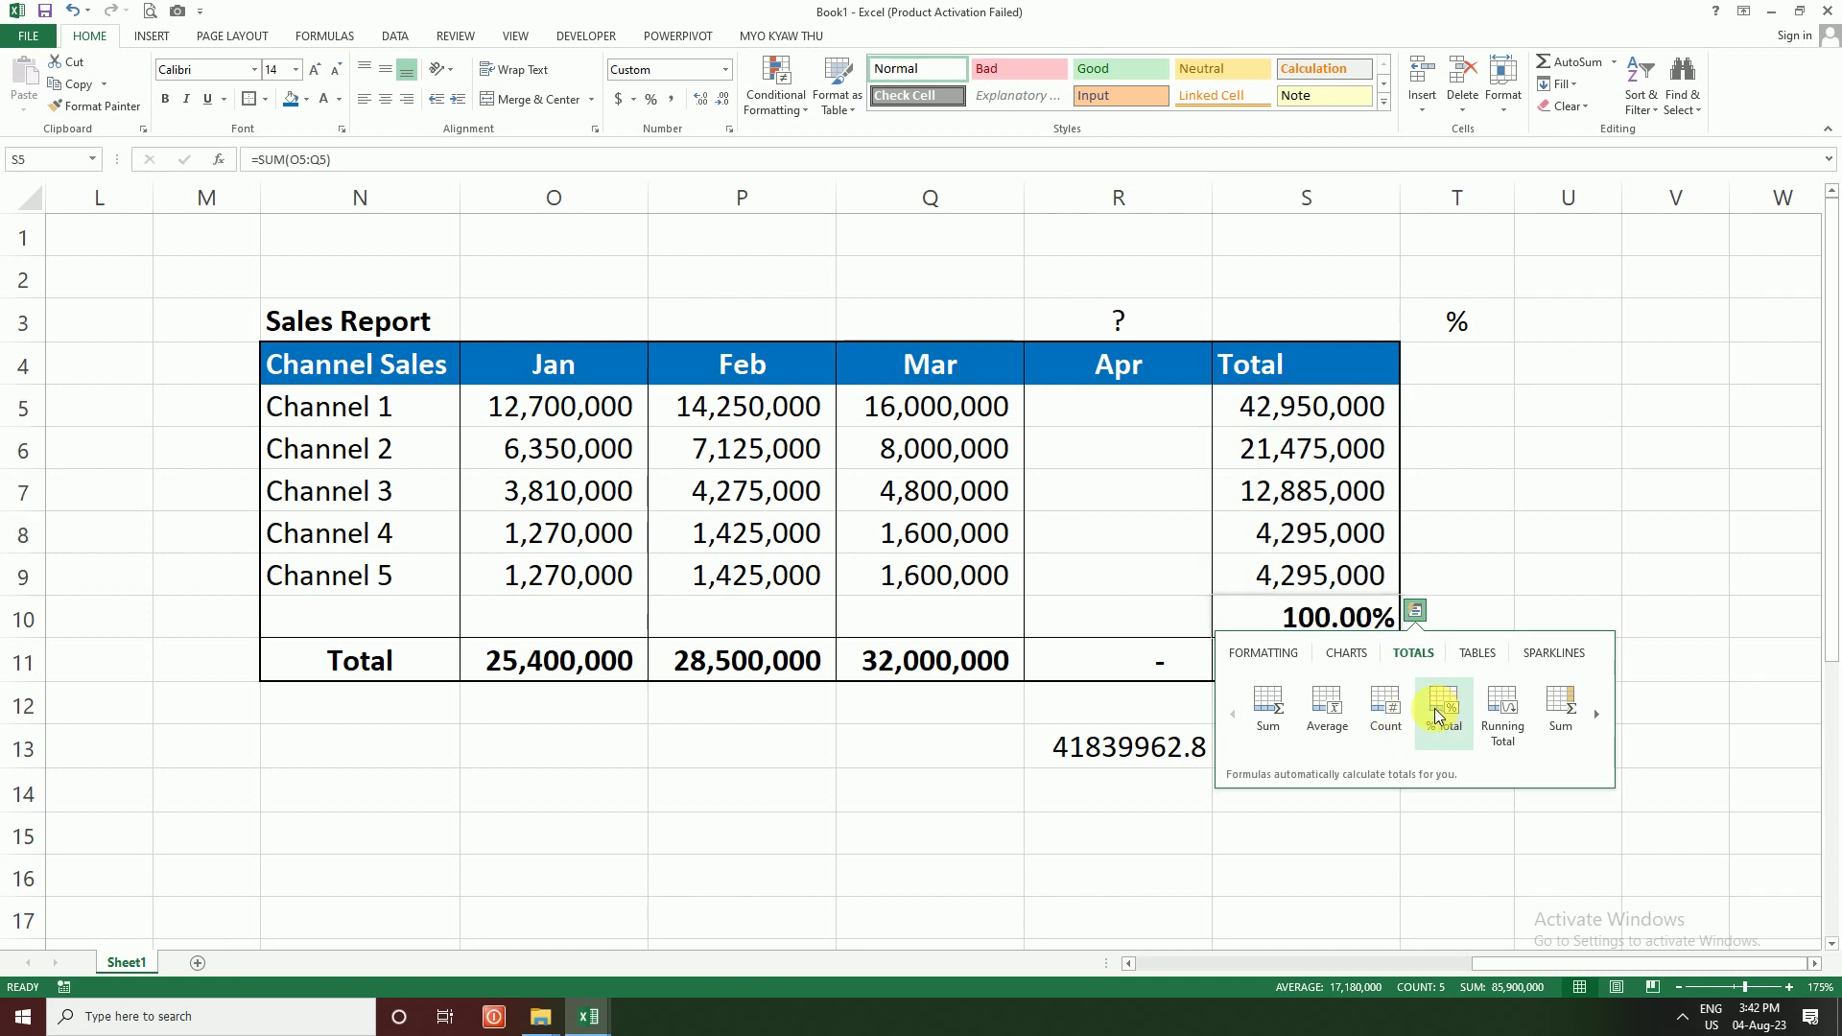
click(1597, 718)
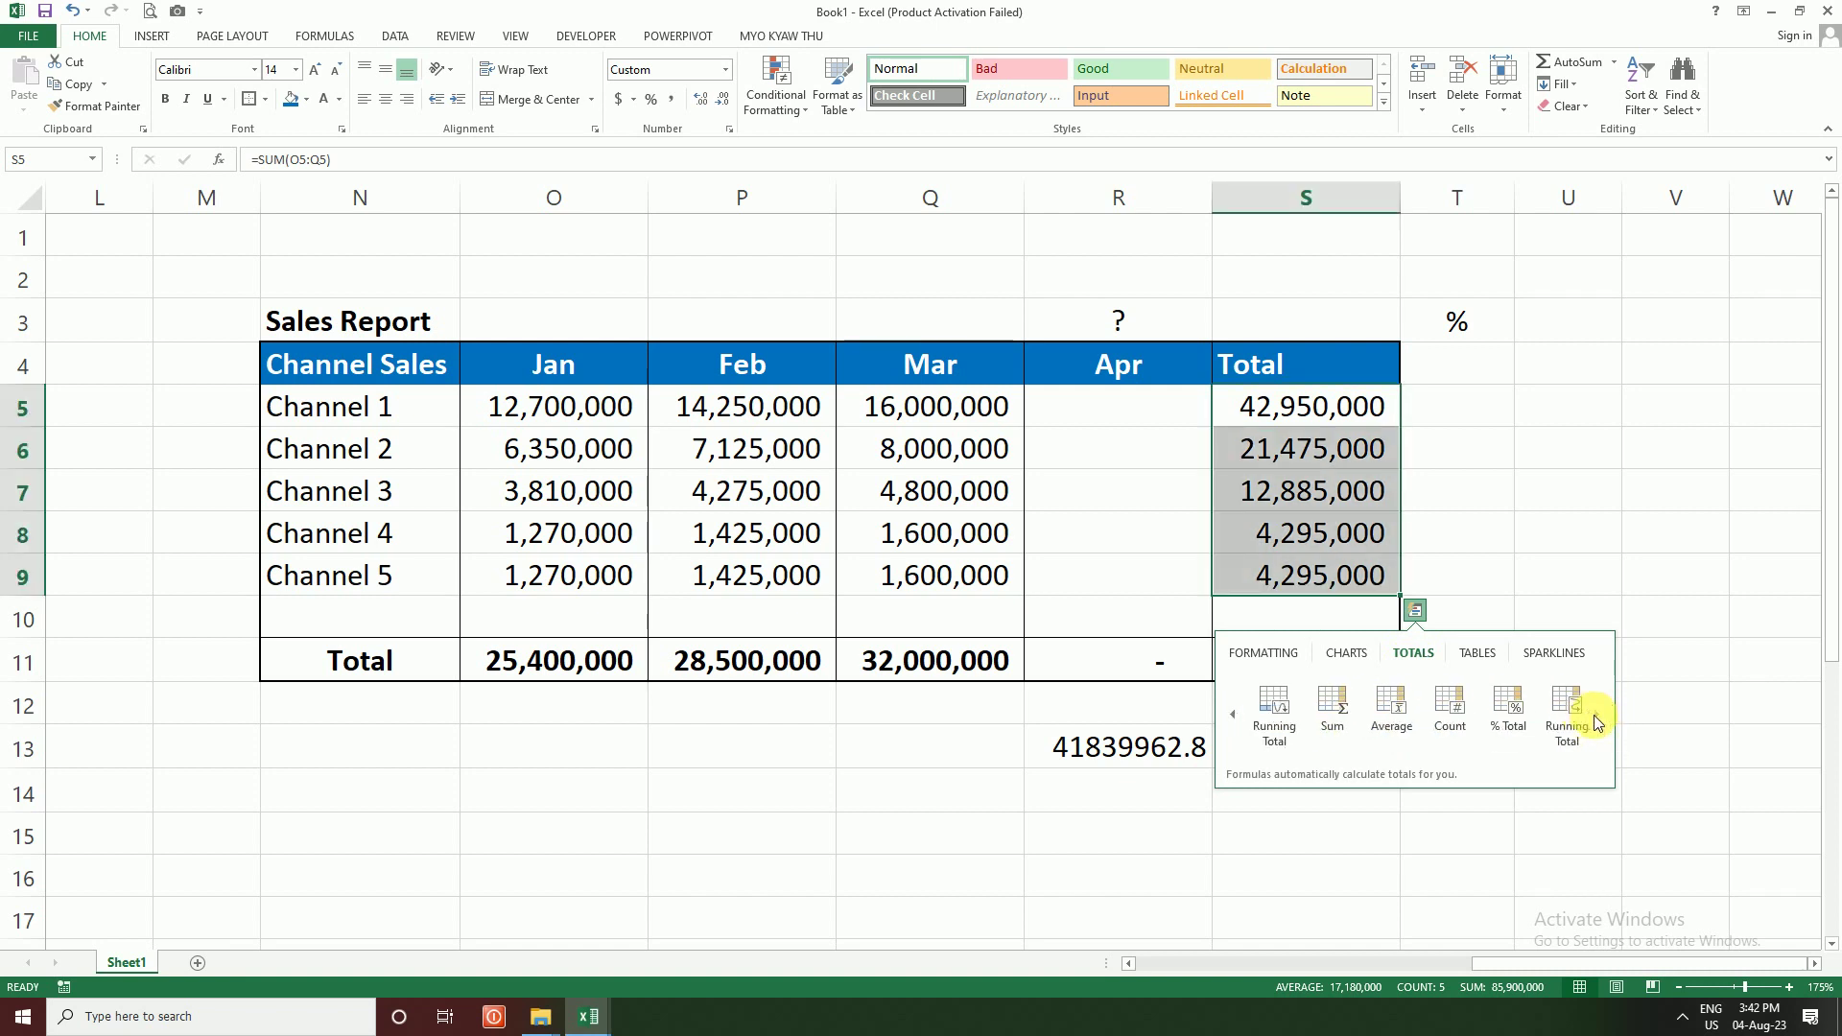
click(1509, 708)
click(1444, 408)
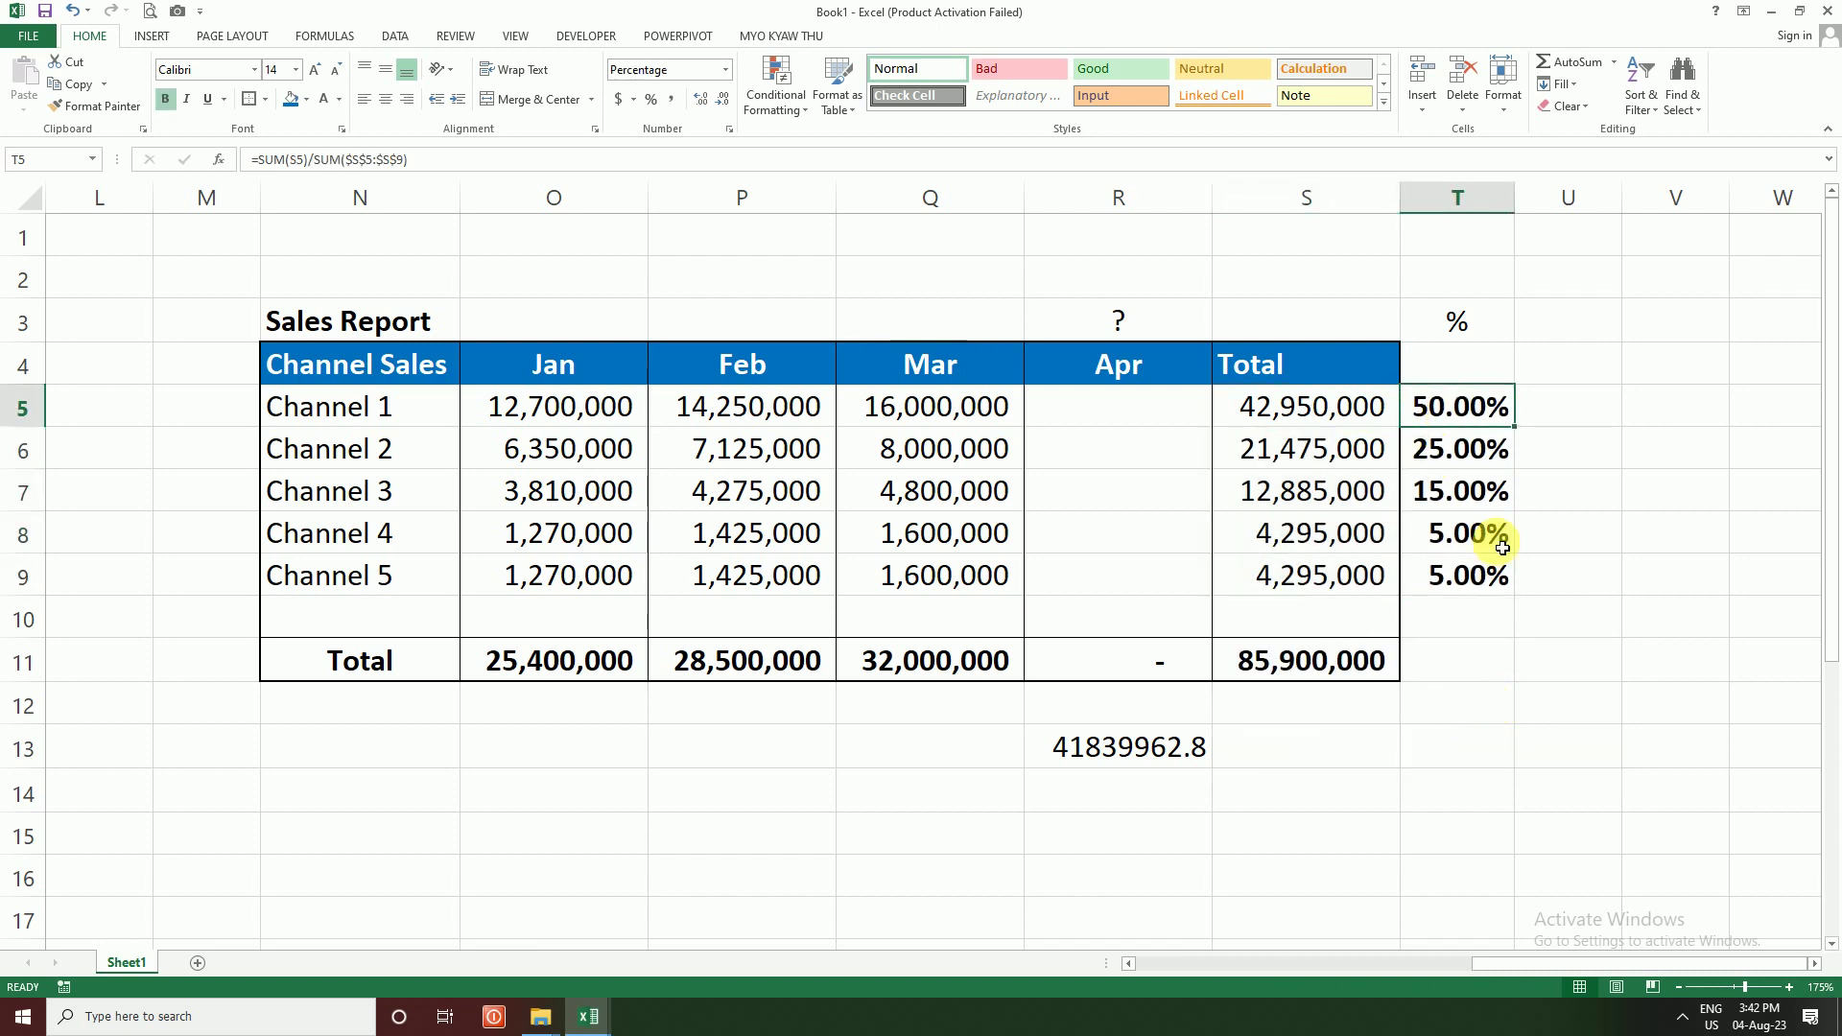
Step: Inspect the share formulas for Channels 1 to 5 in T5:T9
click(1482, 576)
click(1447, 408)
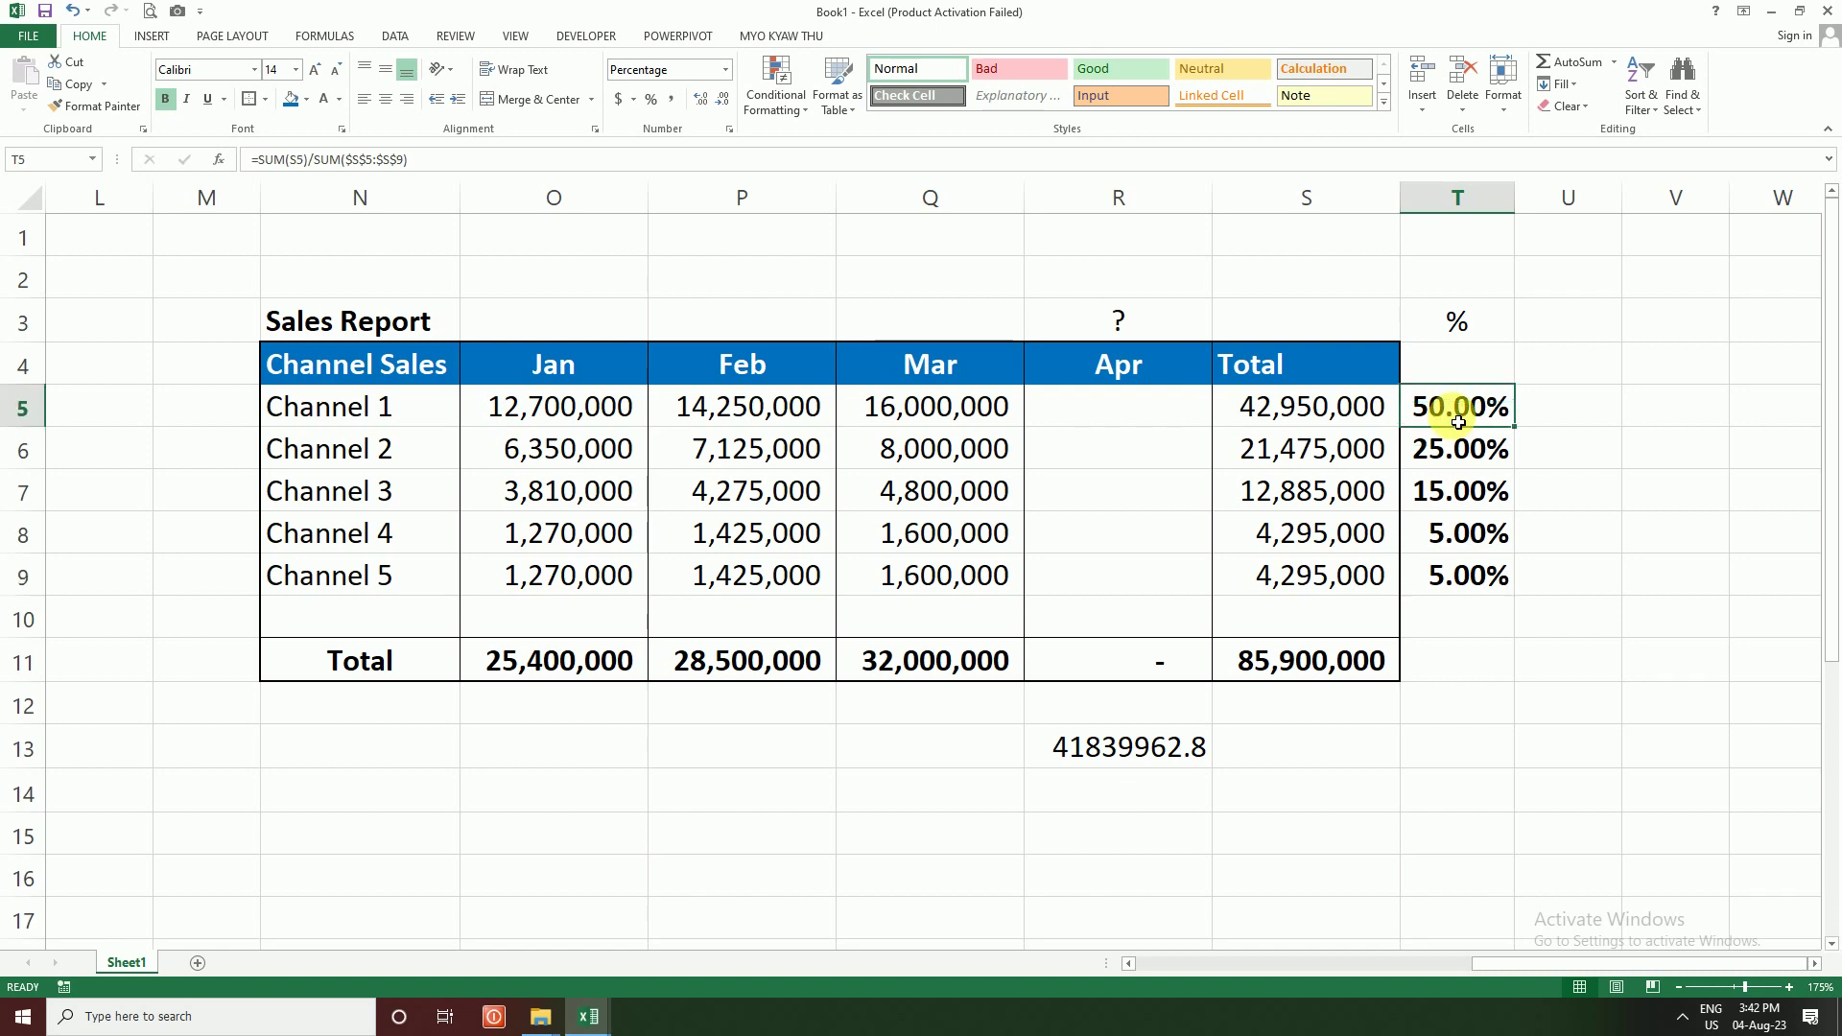
click(1319, 404)
click(1473, 408)
click(1472, 450)
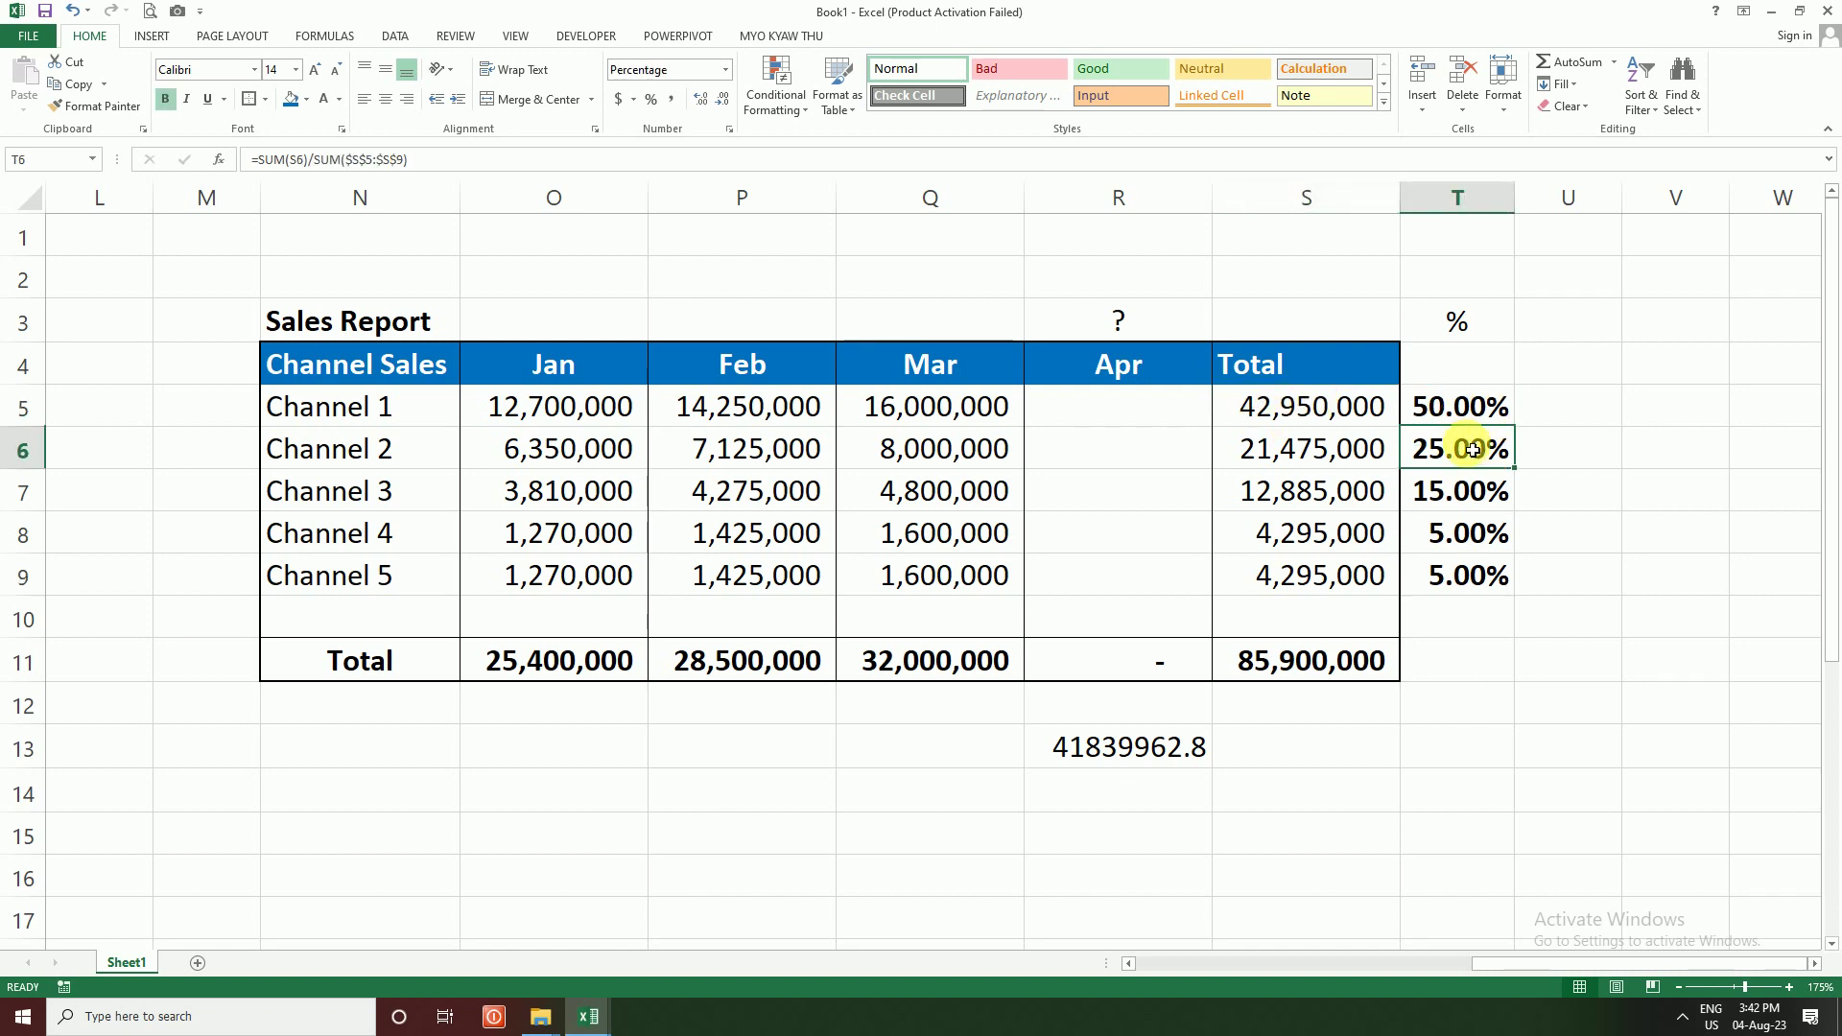
click(1468, 552)
click(1472, 575)
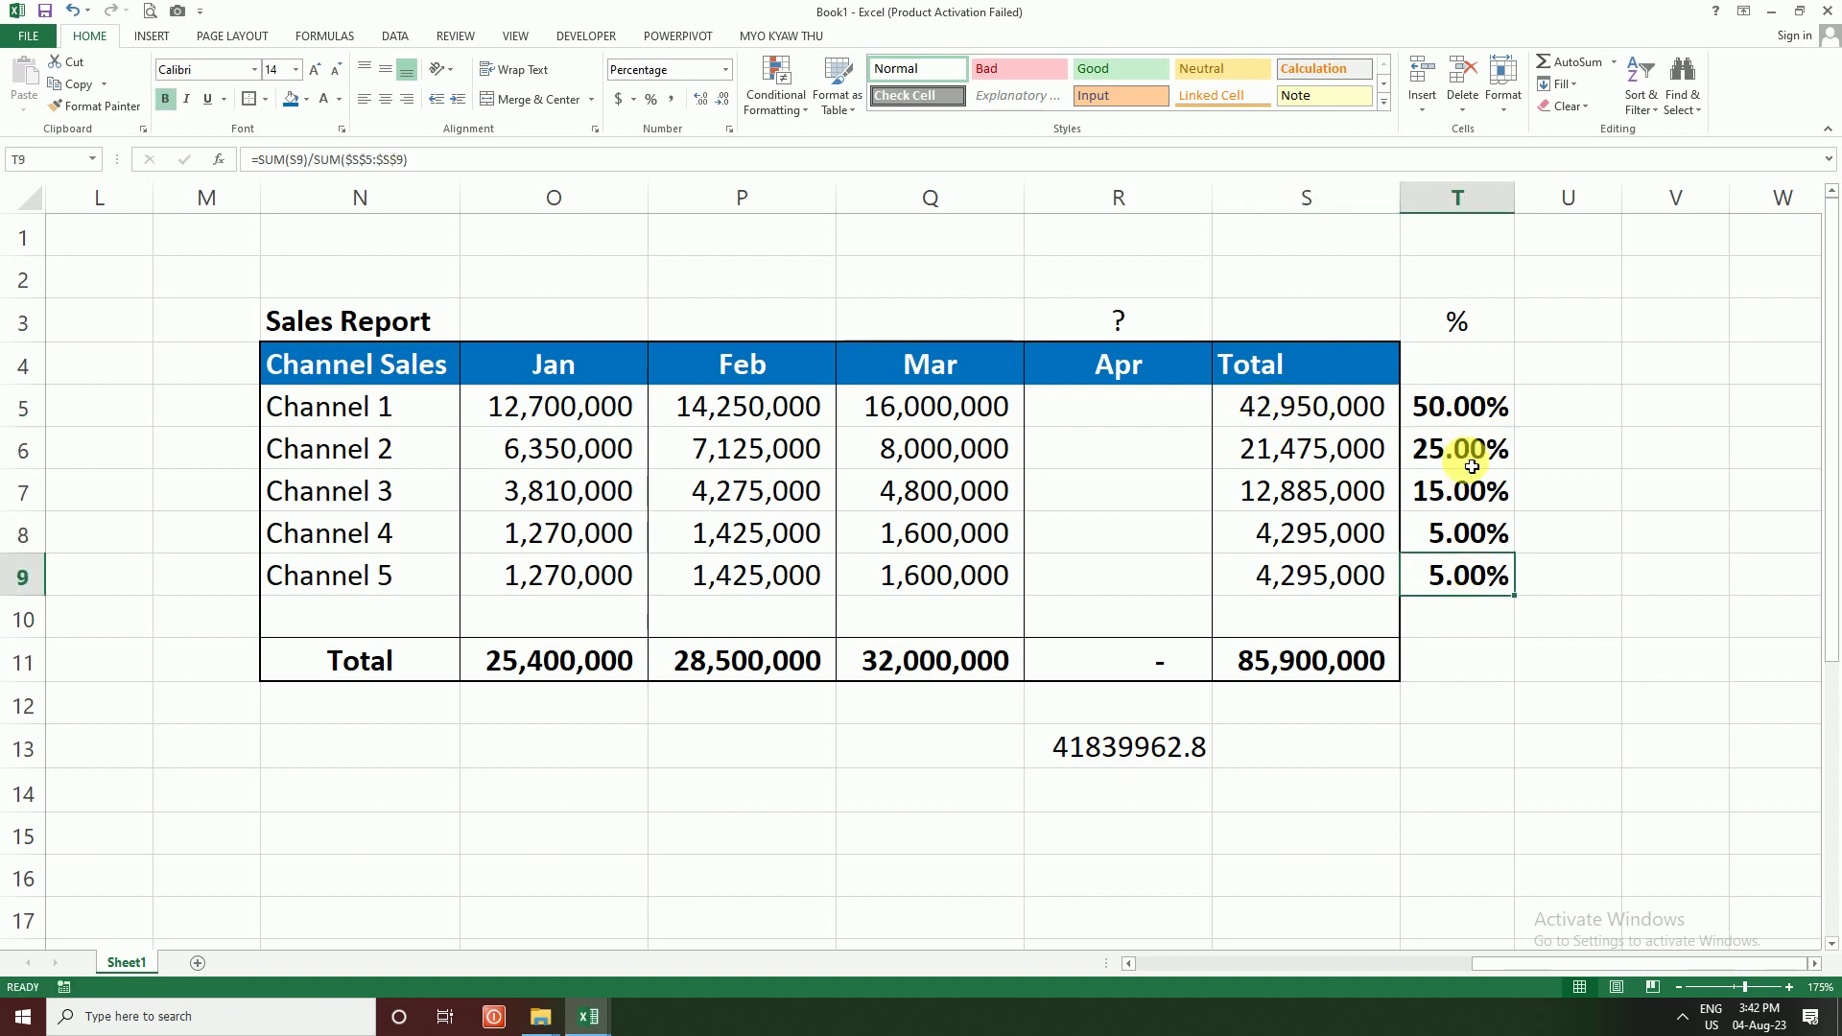
Step: Select the five channel shares and copy them
drag(1467, 407, 1467, 573)
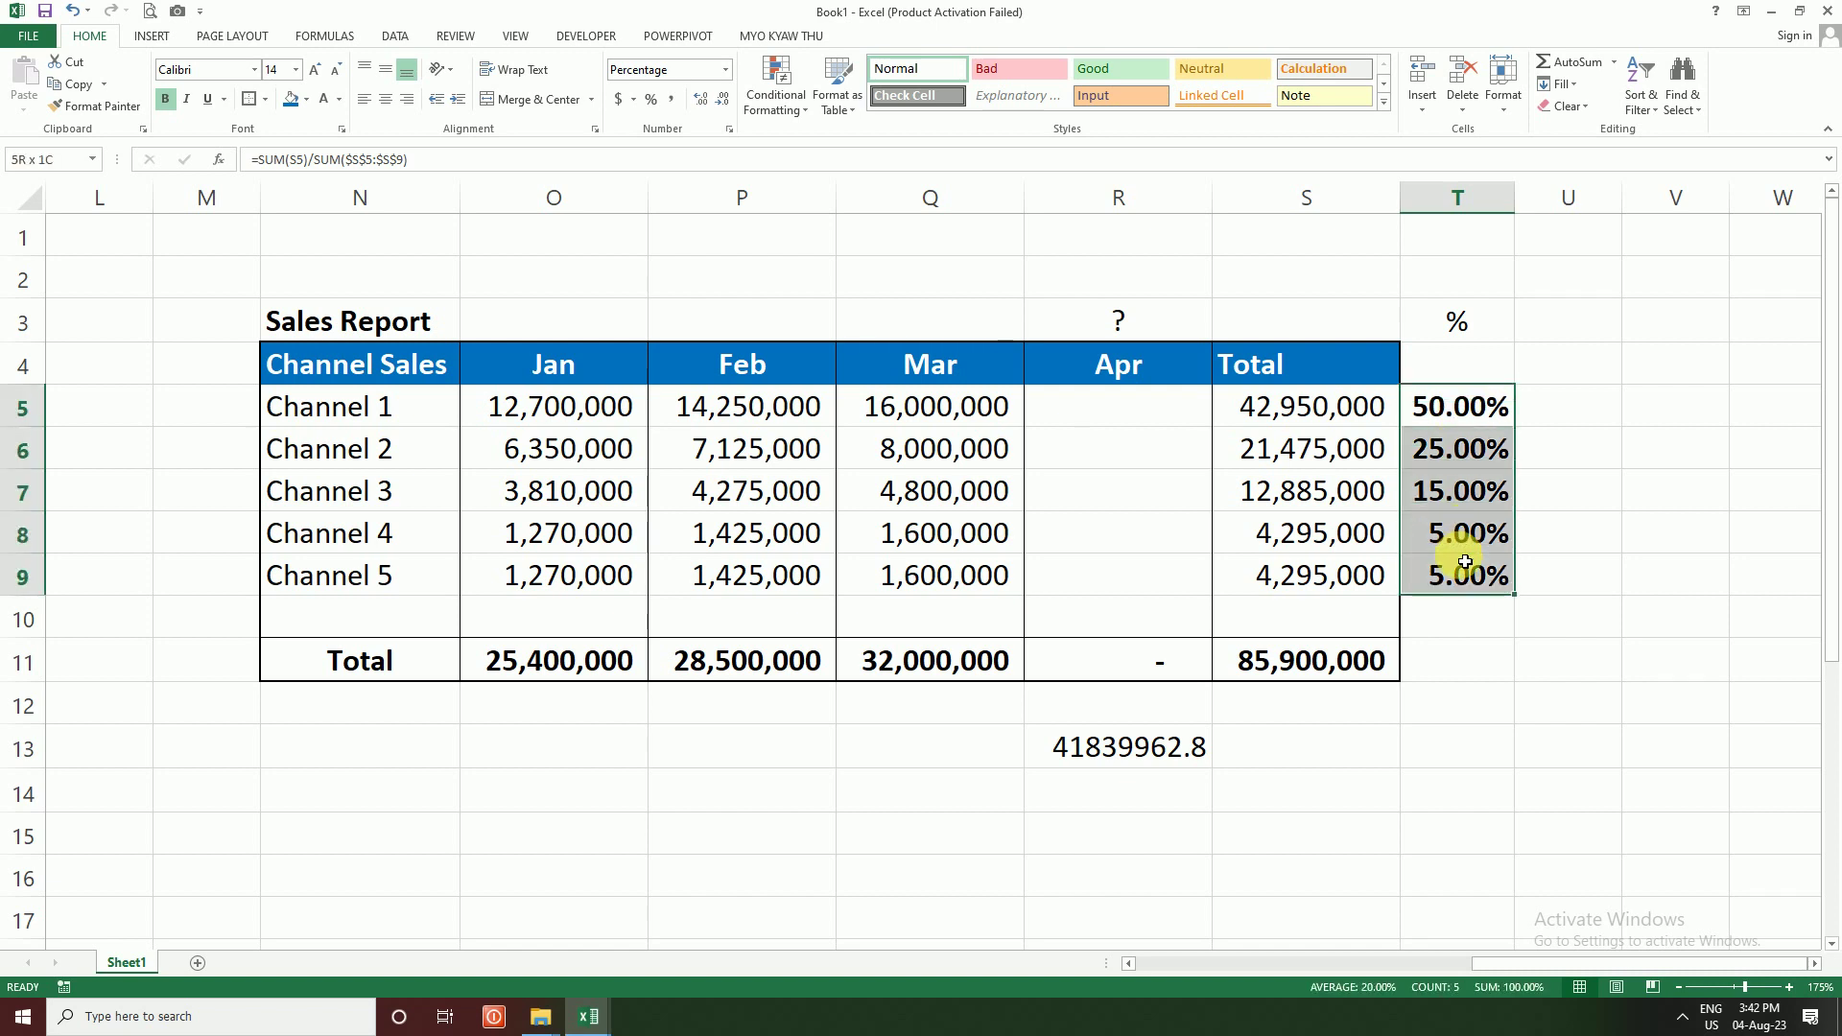
right_click(1472, 401)
click(1525, 487)
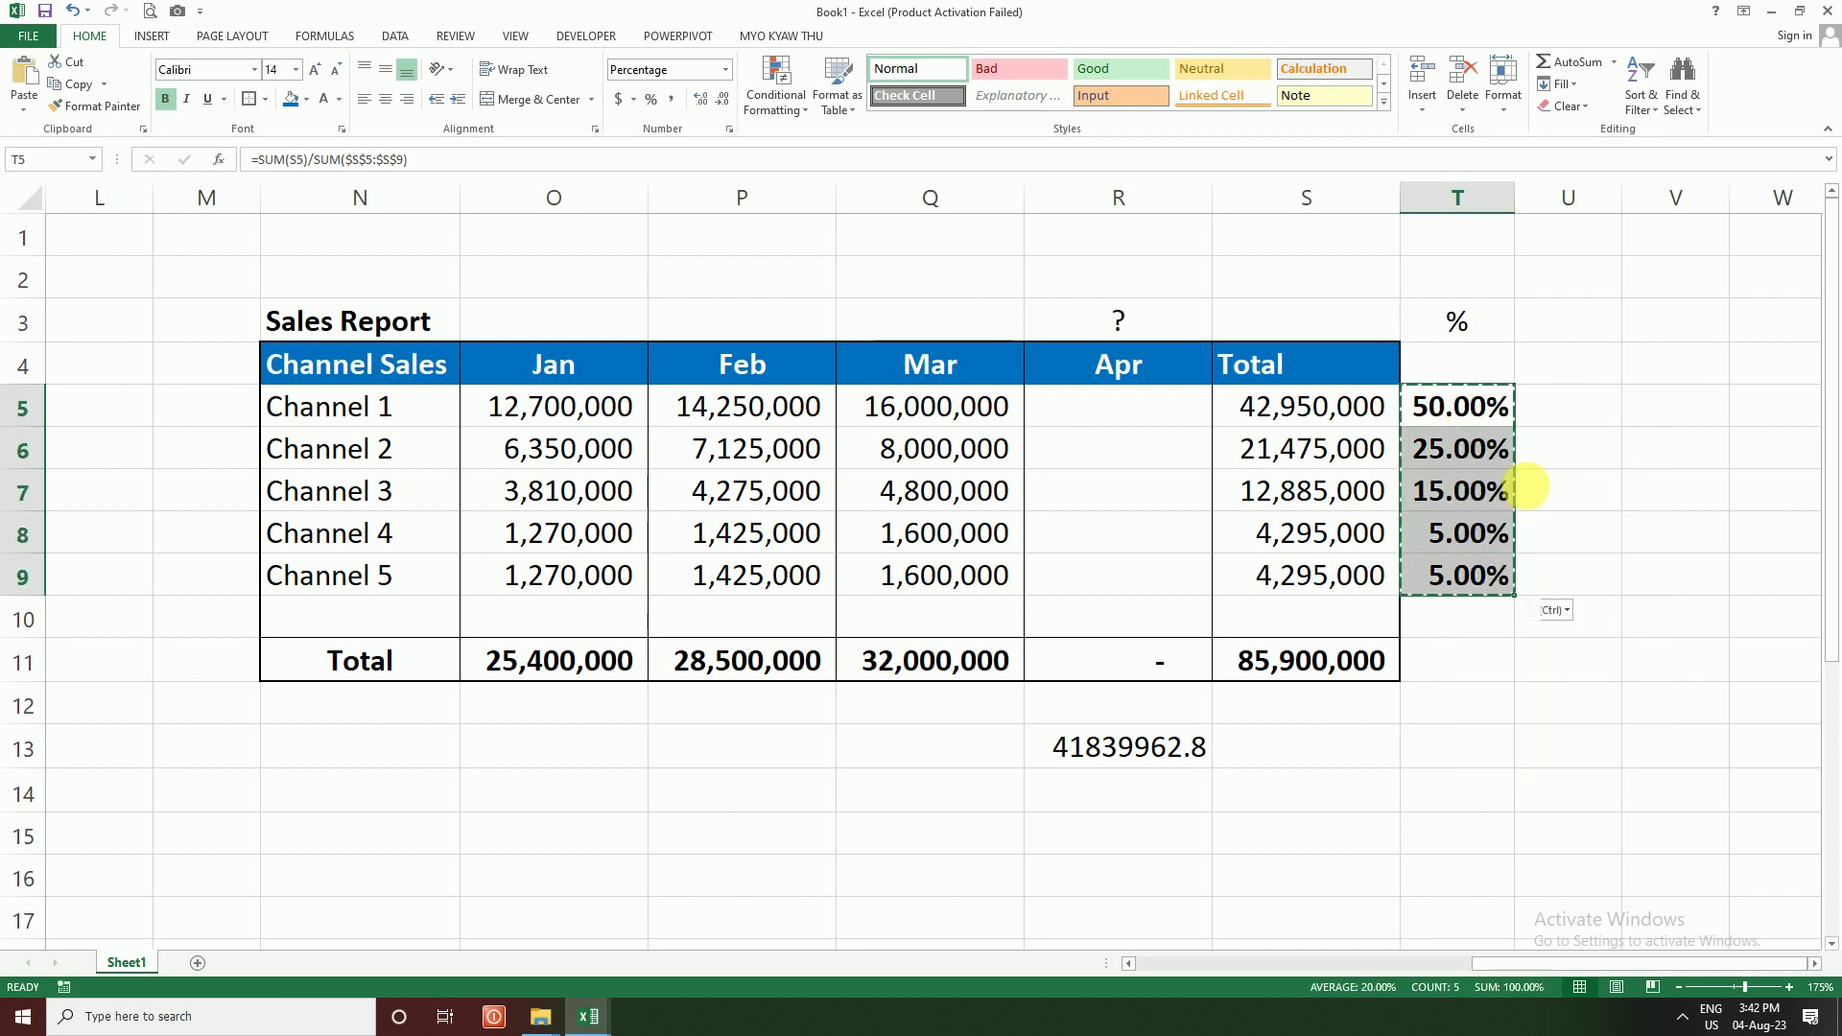
click(1547, 488)
click(1574, 561)
drag(1471, 403, 1469, 575)
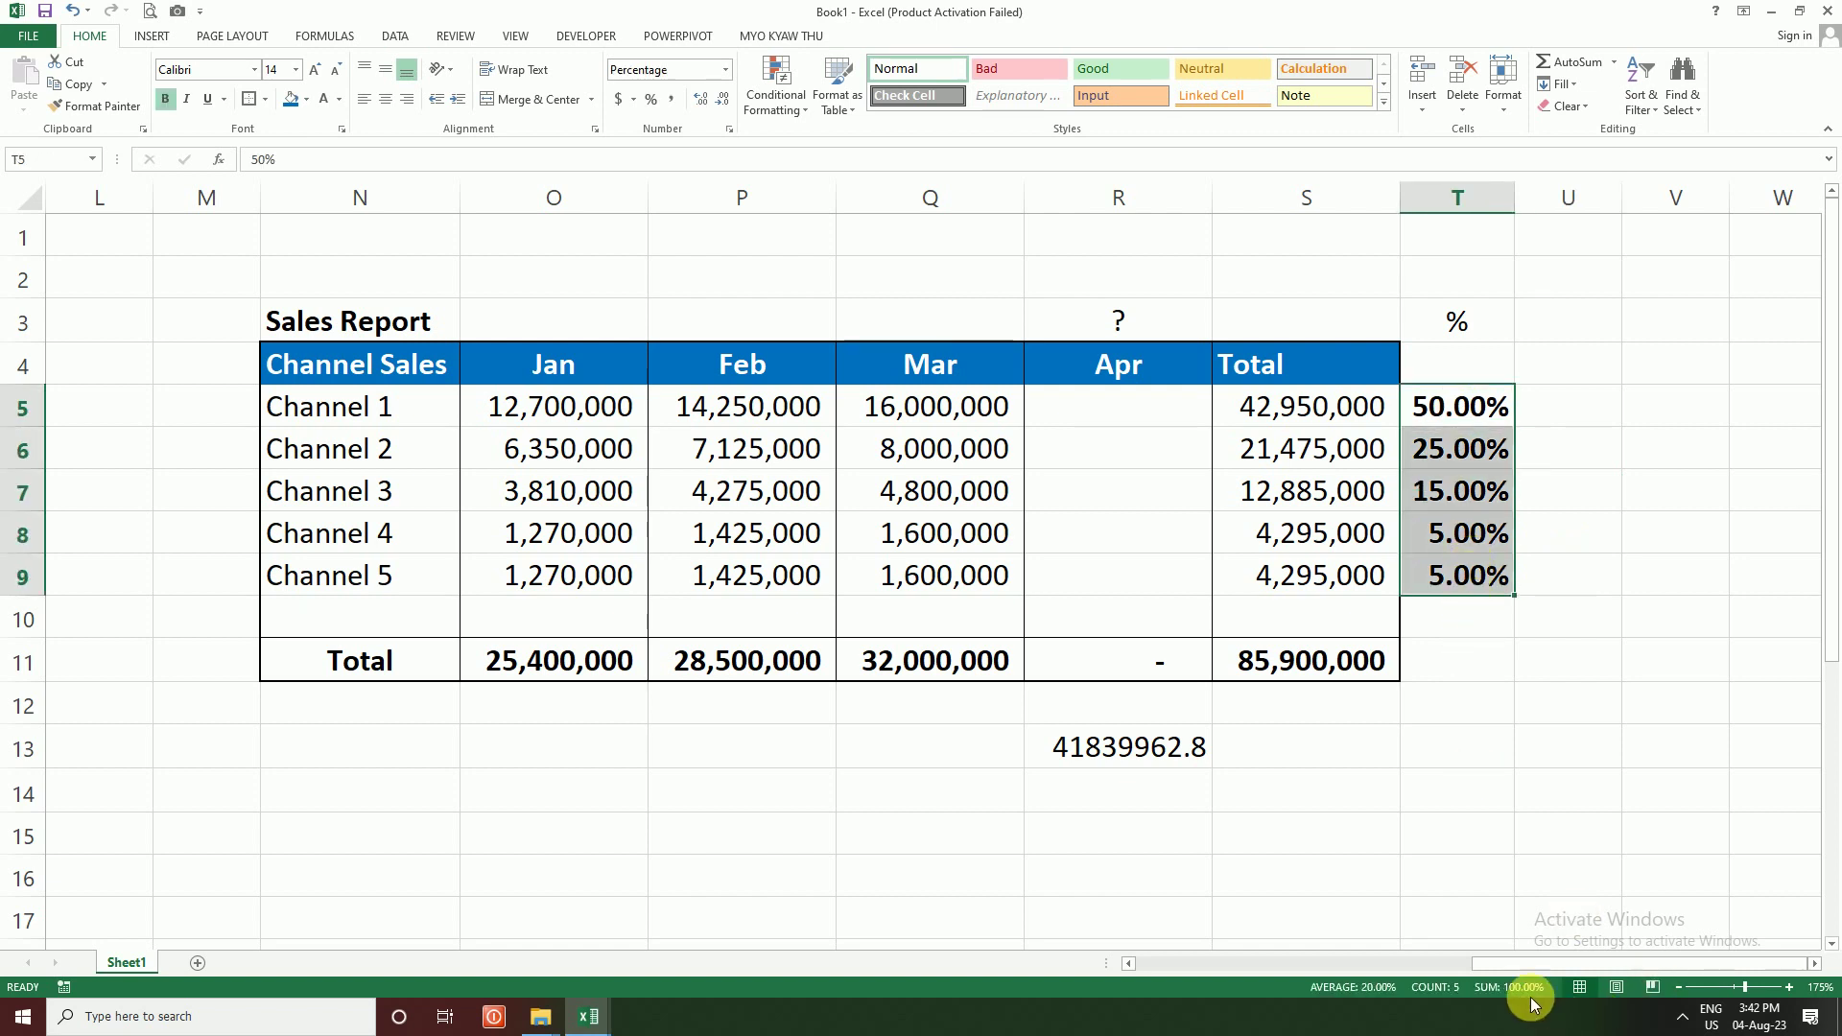
Step: AutoSum the shares in T11 to =SUM(T5:T10), displayed as 100% without decimals
click(1459, 664)
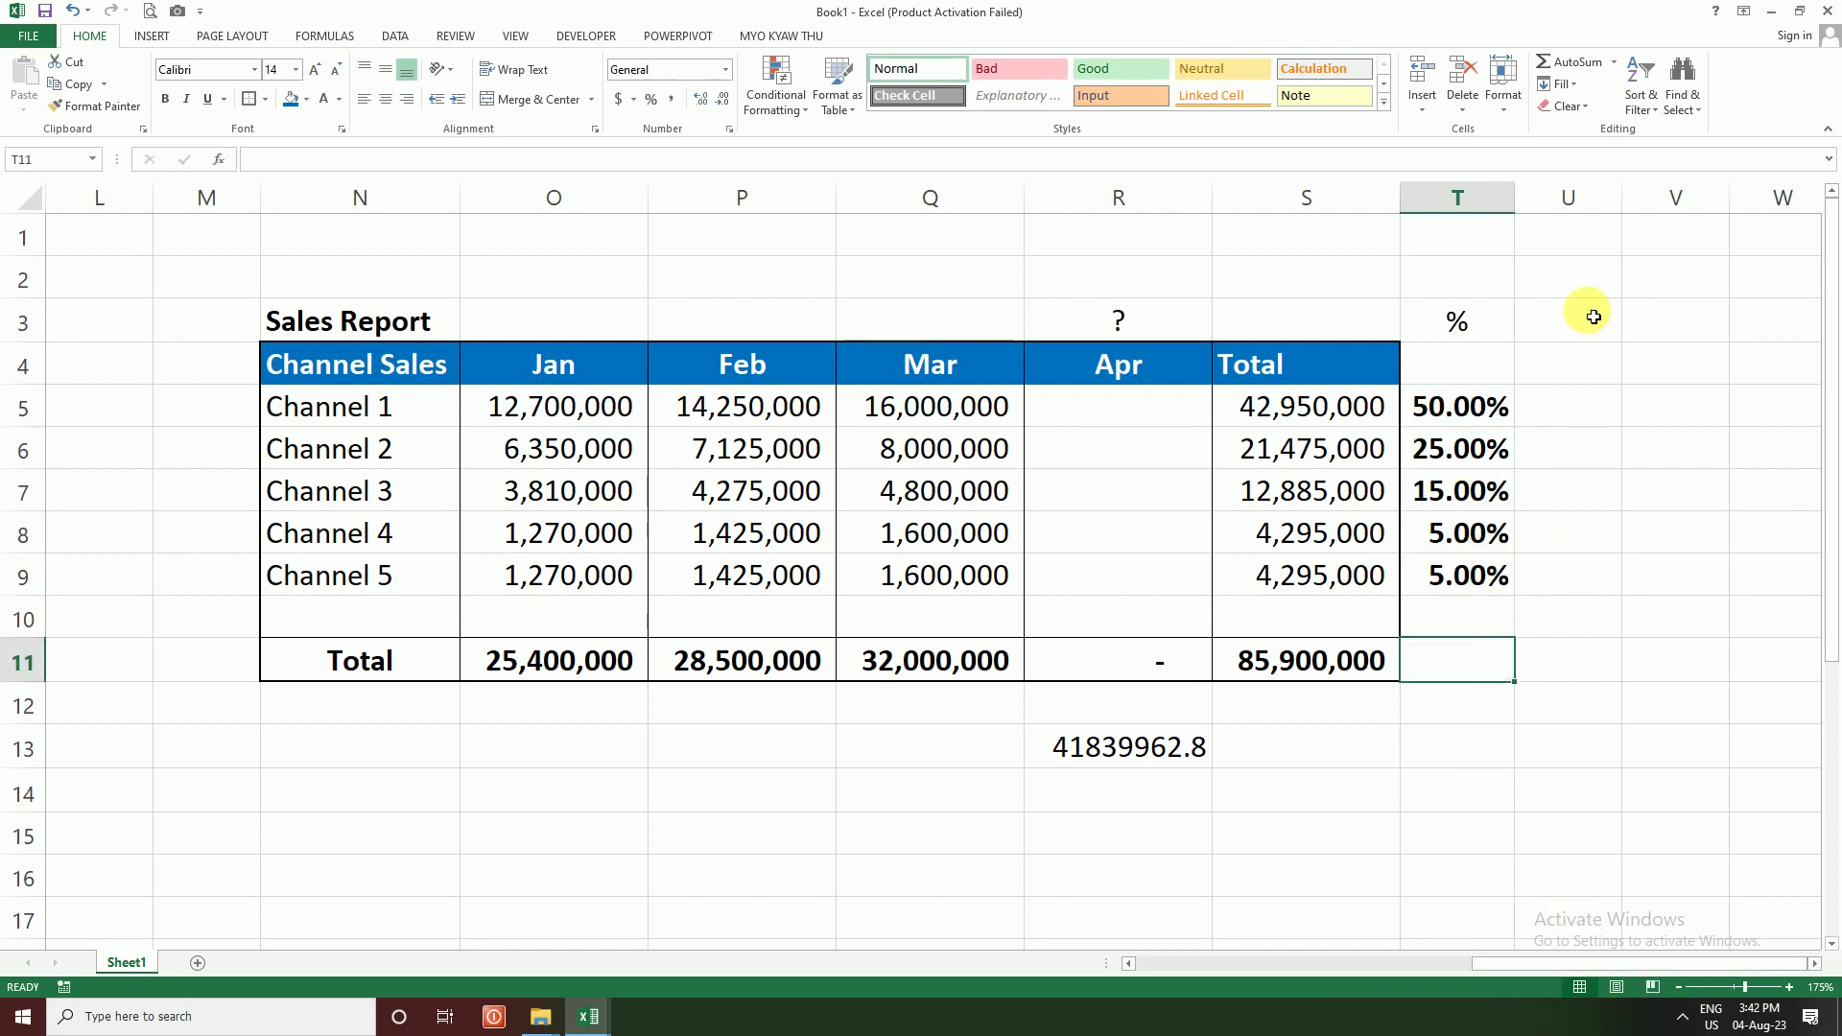
click(1605, 70)
key(Return)
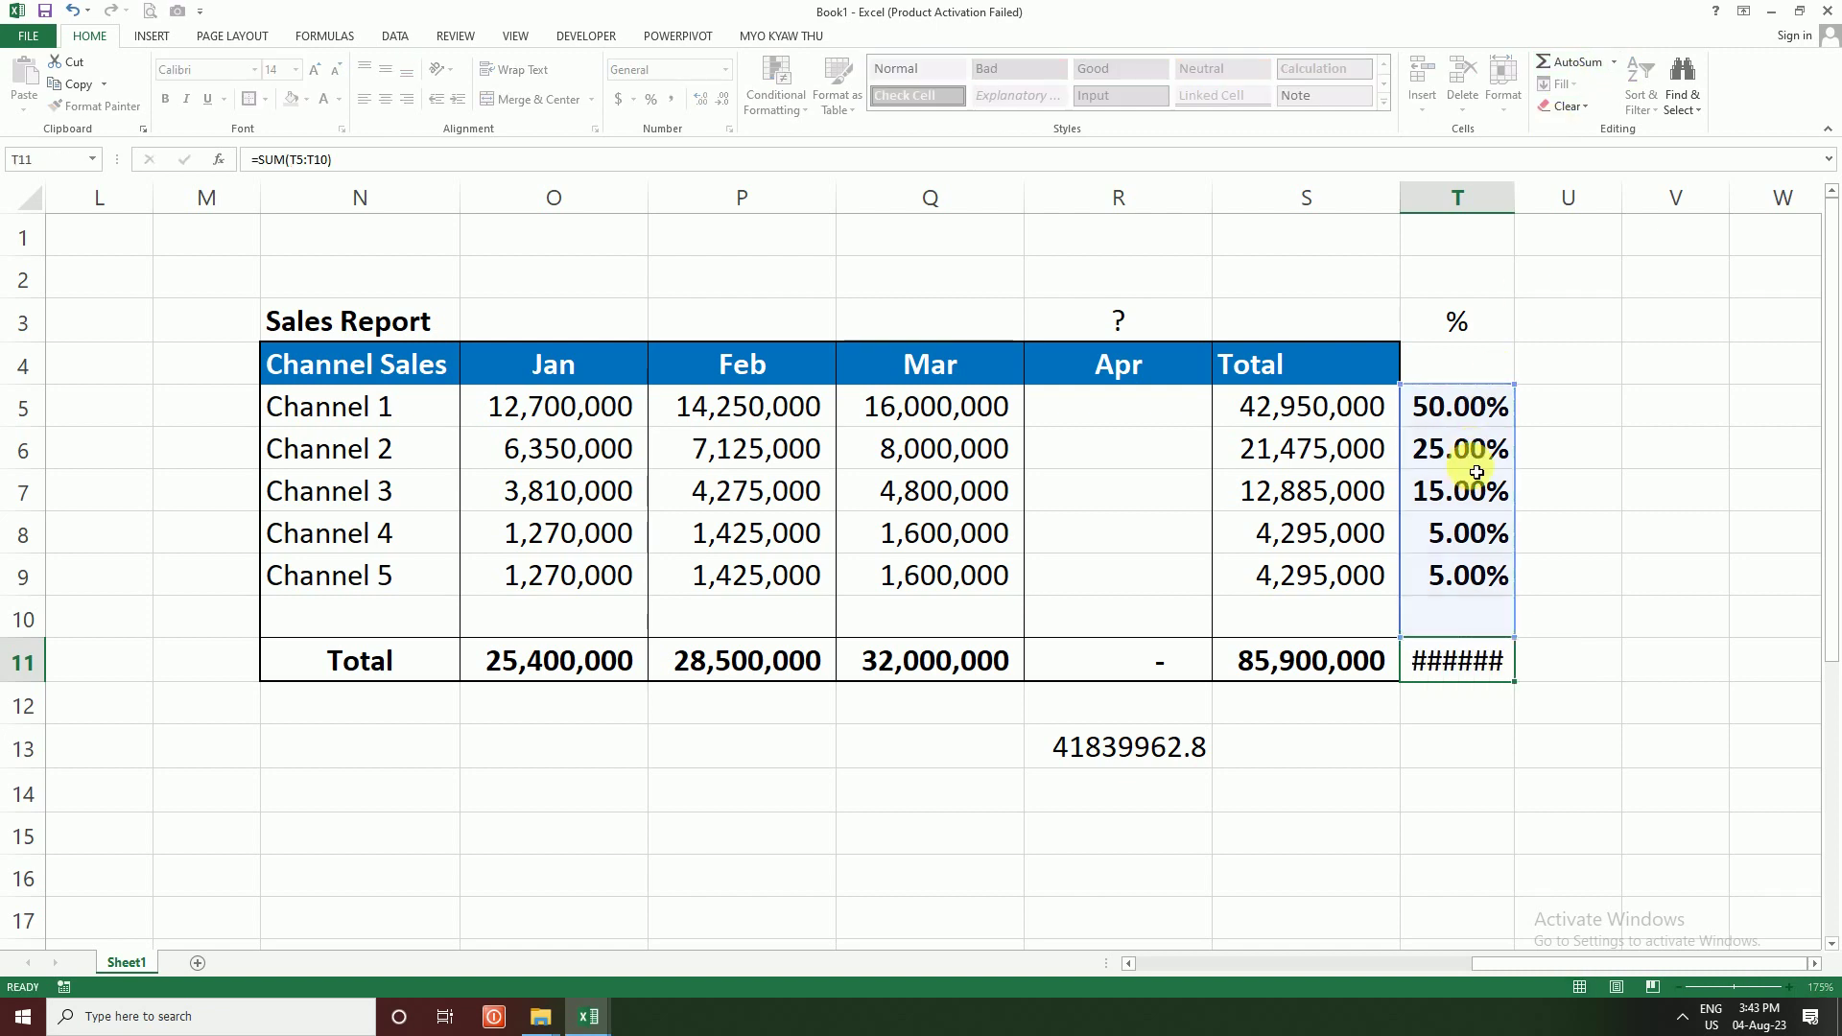
click(1490, 658)
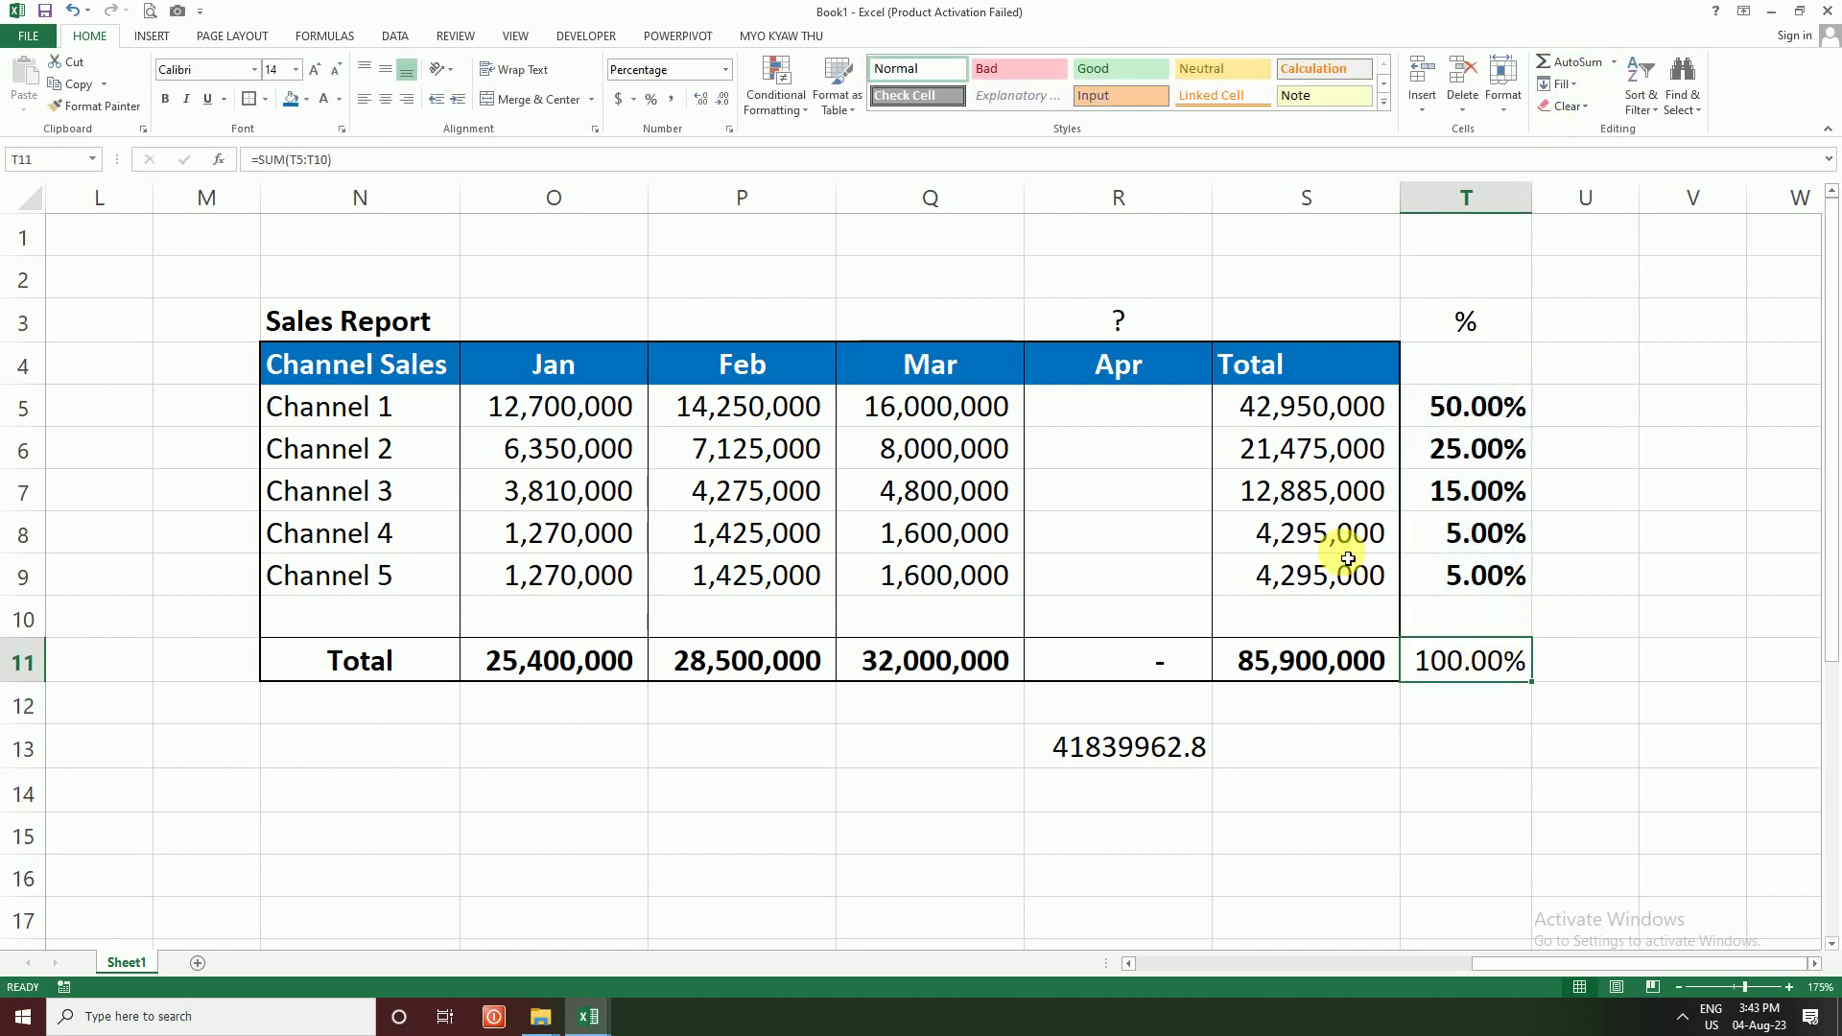
double_click(722, 98)
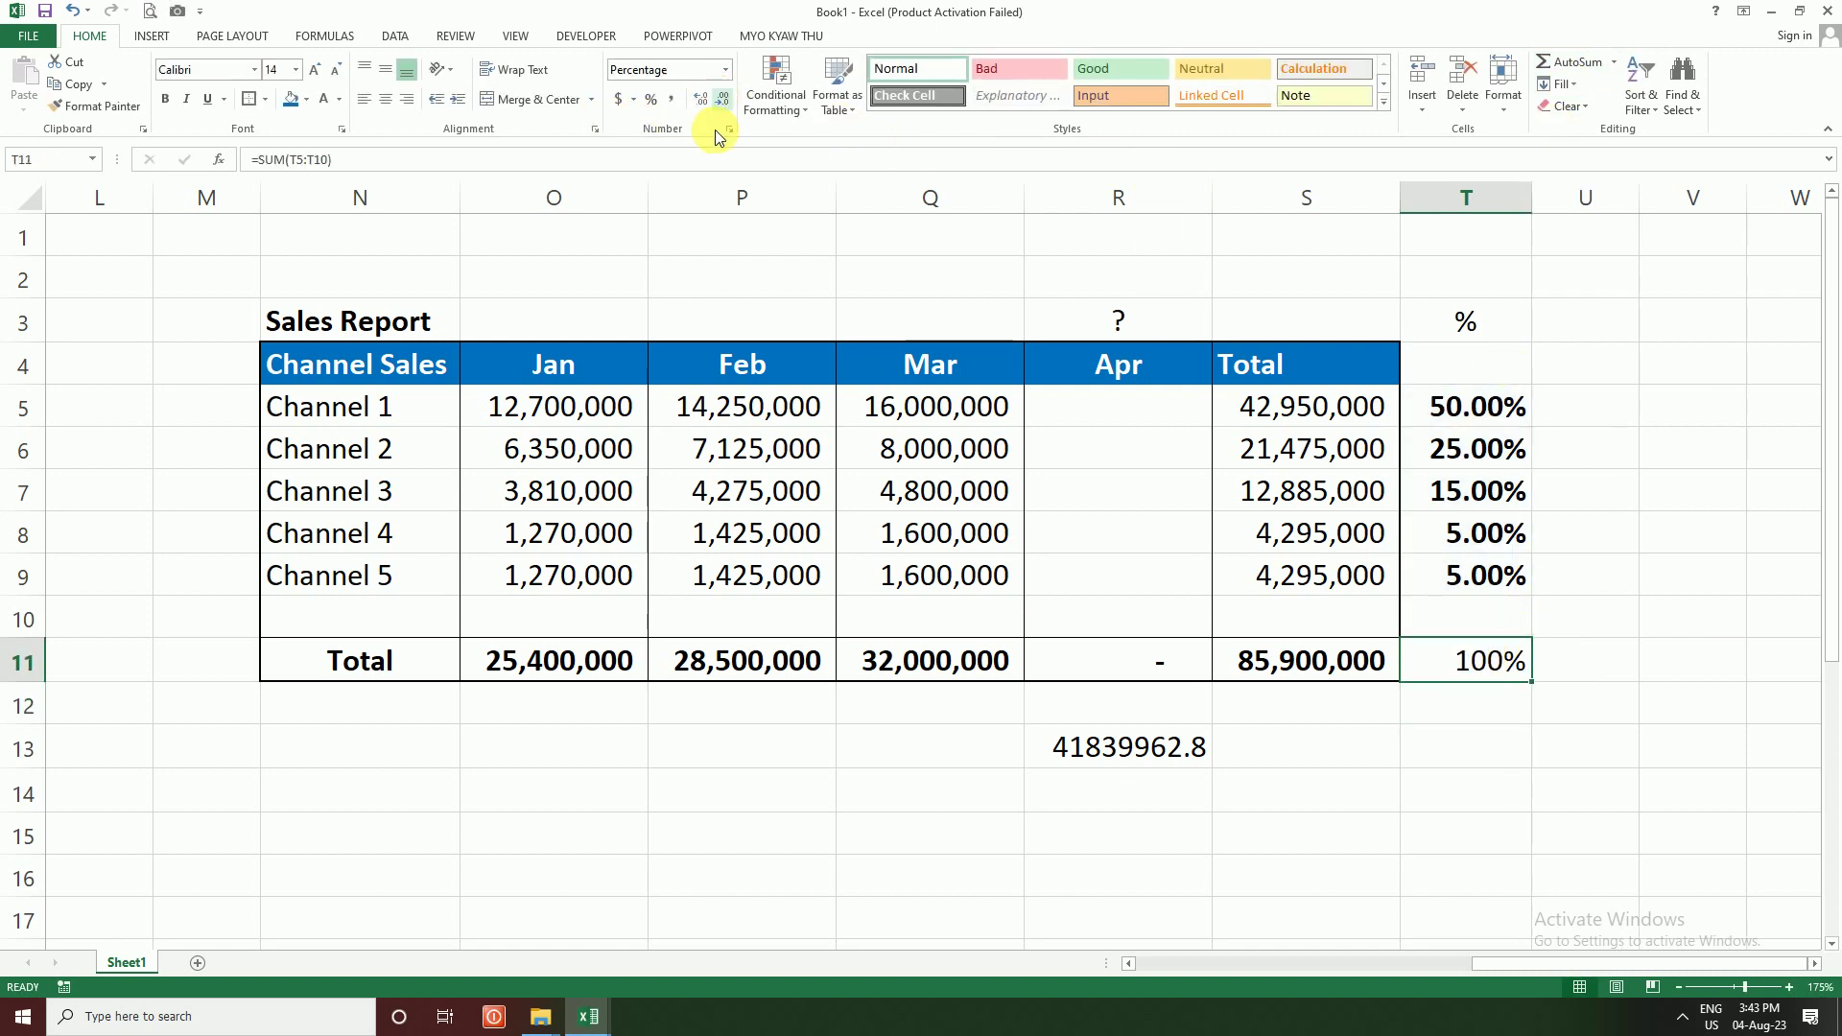
click(1153, 429)
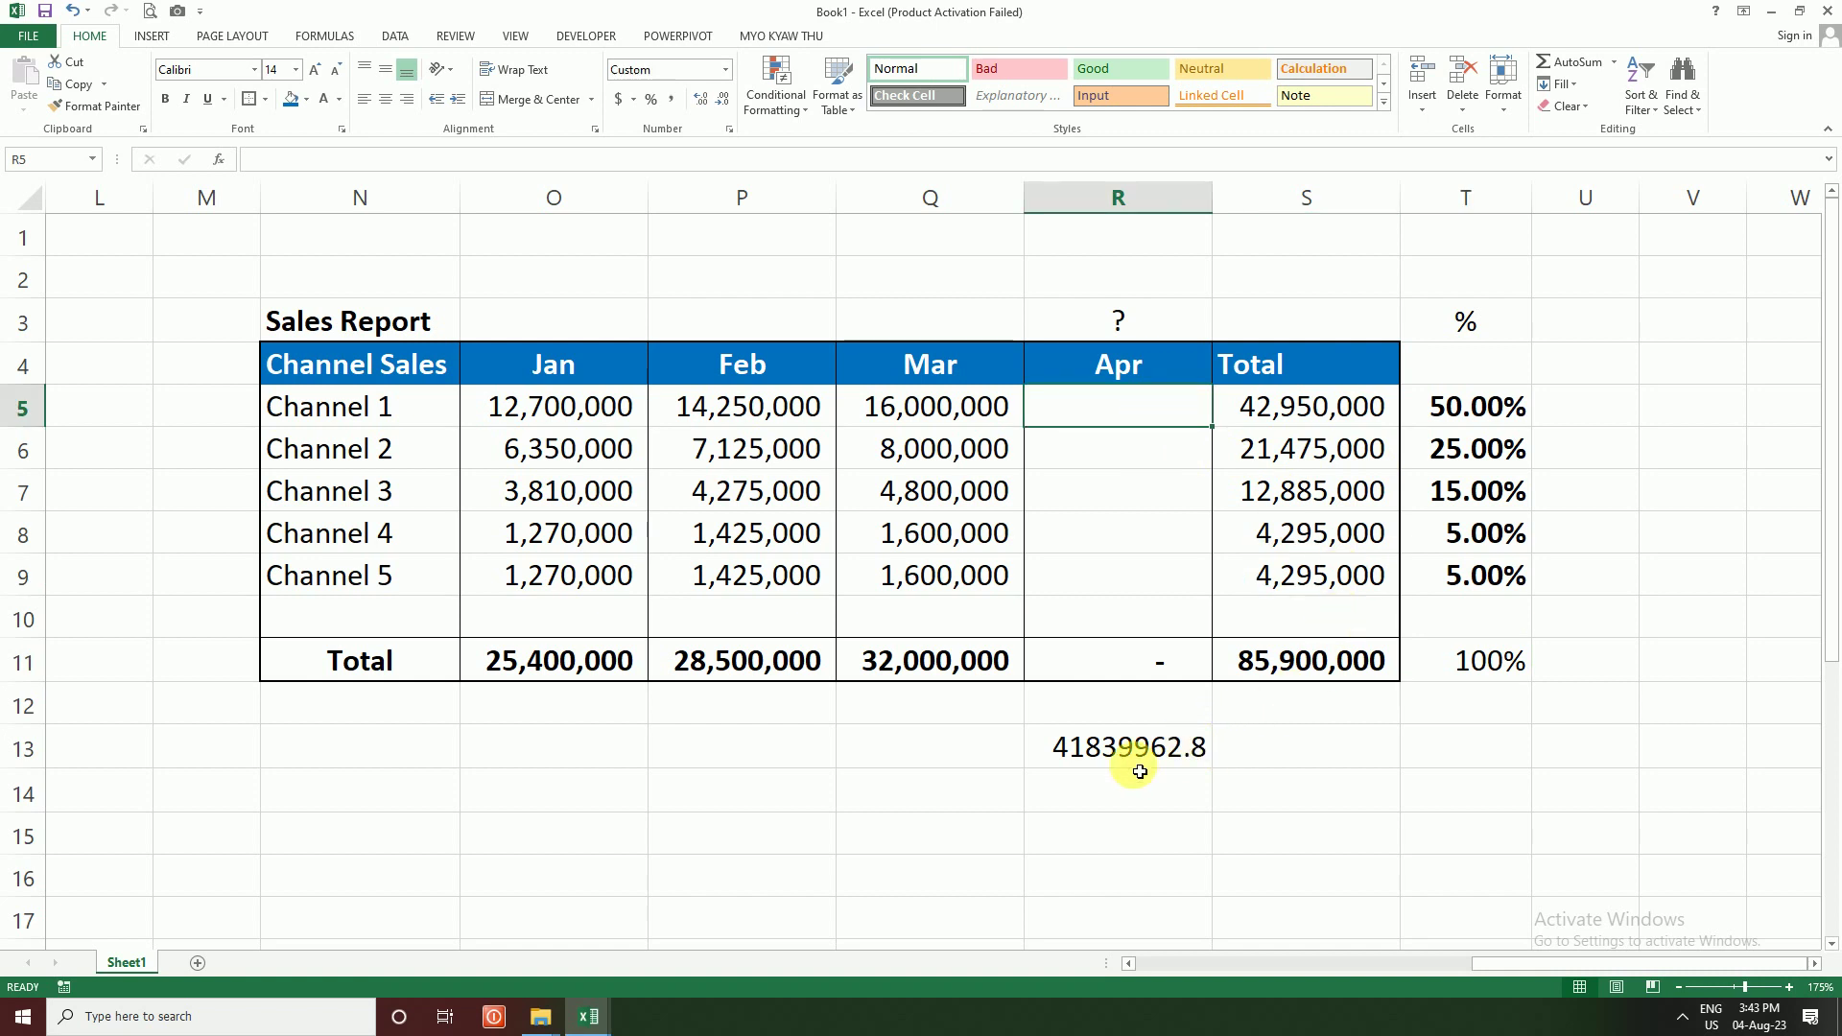
Step: Enter =$G$5*T5 in R5 and fill it down R5:R9 for all channels
text(=)
drag(1485, 963, 1295, 963)
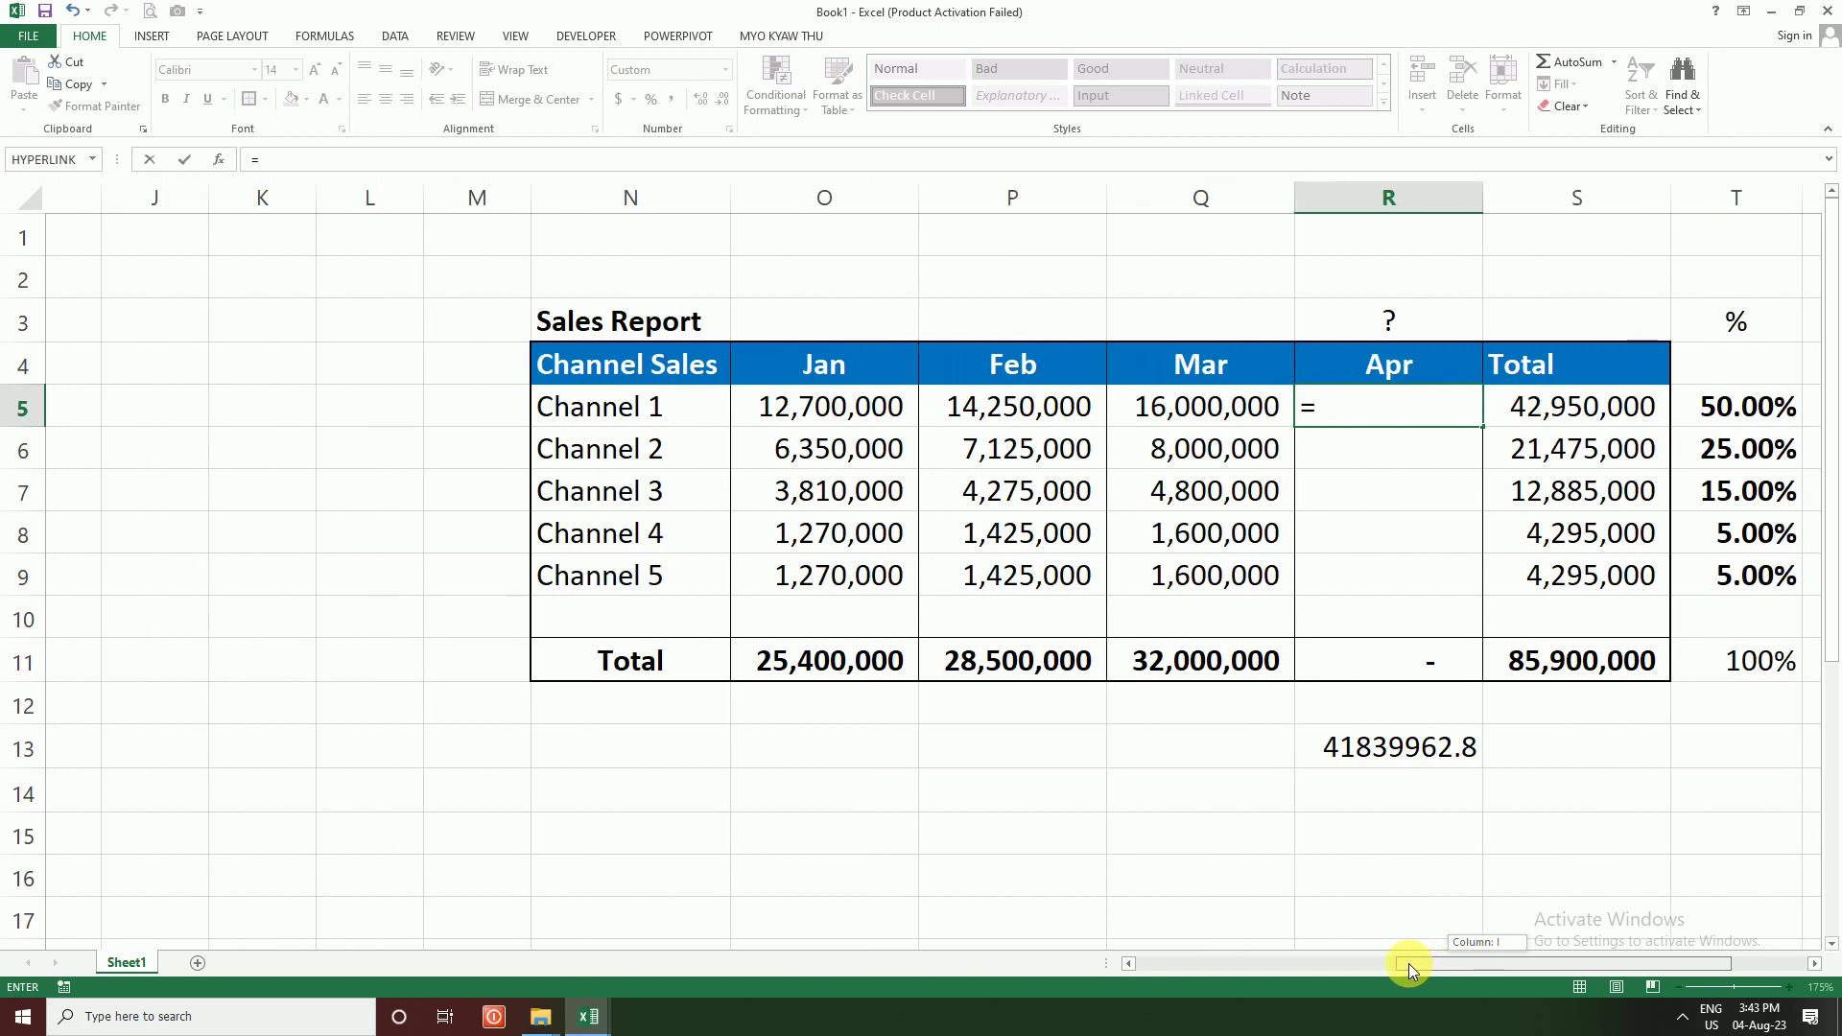
click(433, 407)
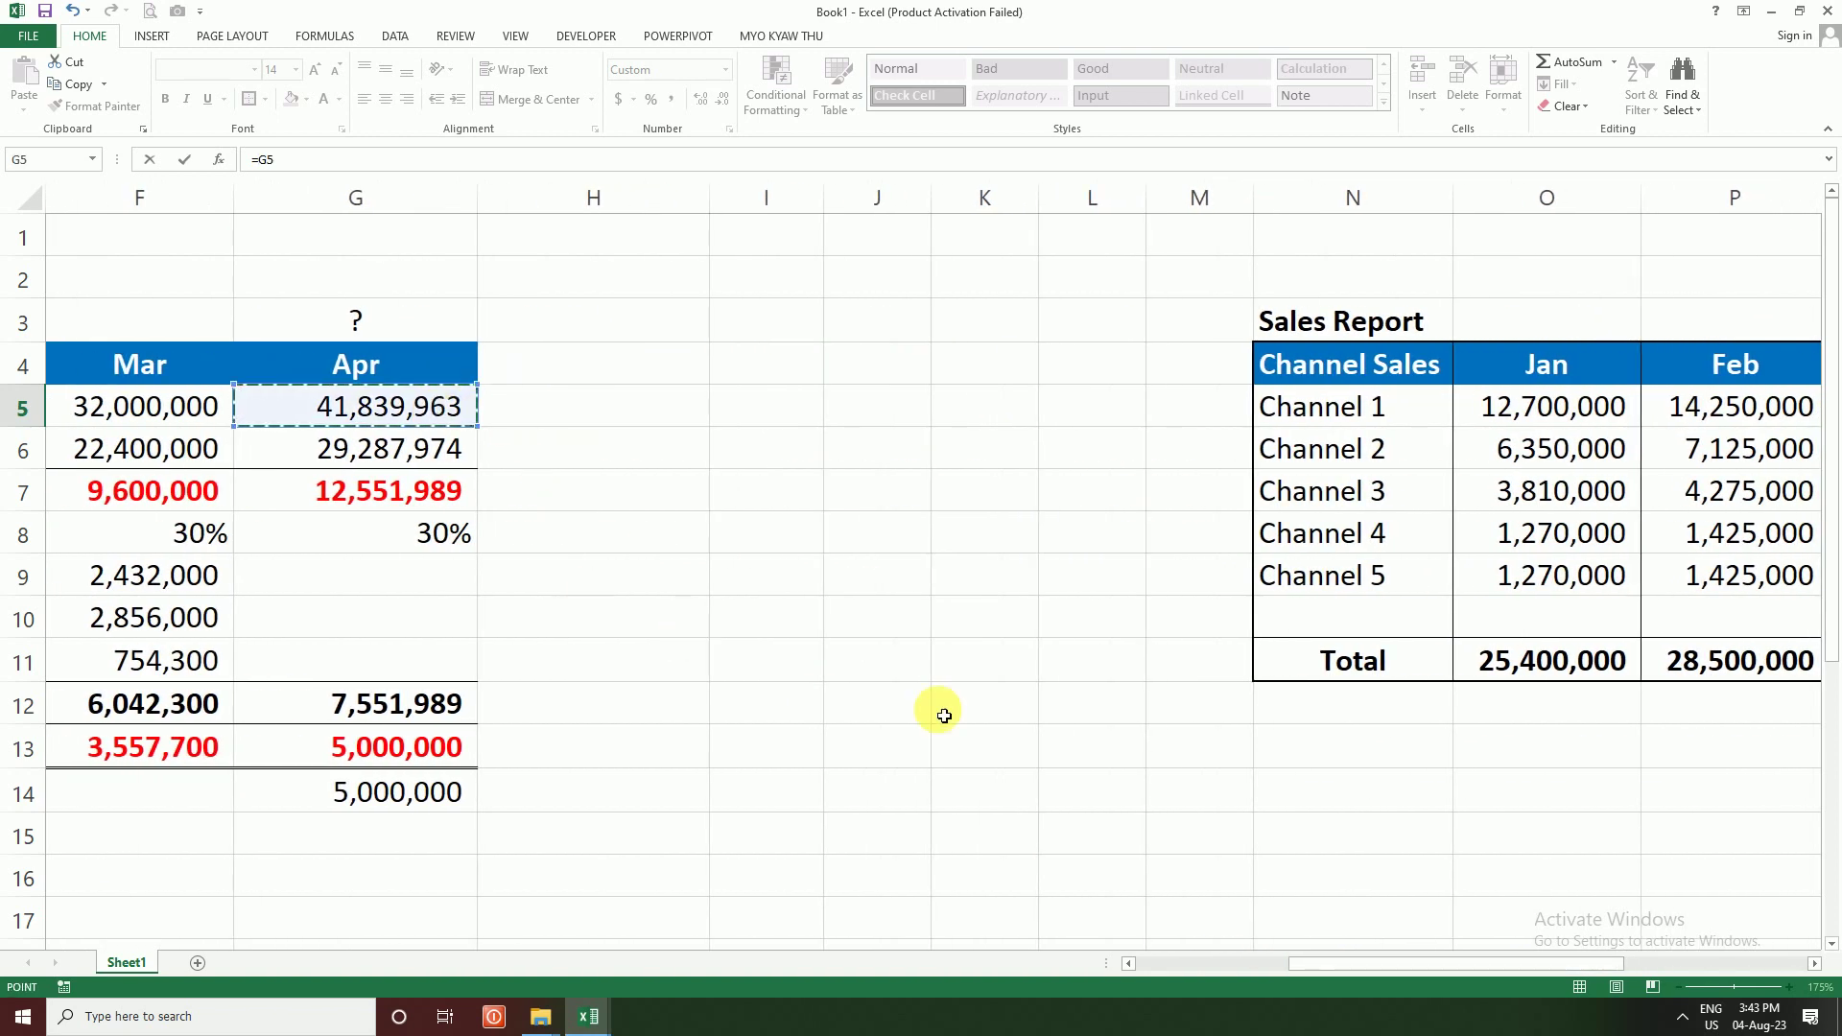
key(F4)
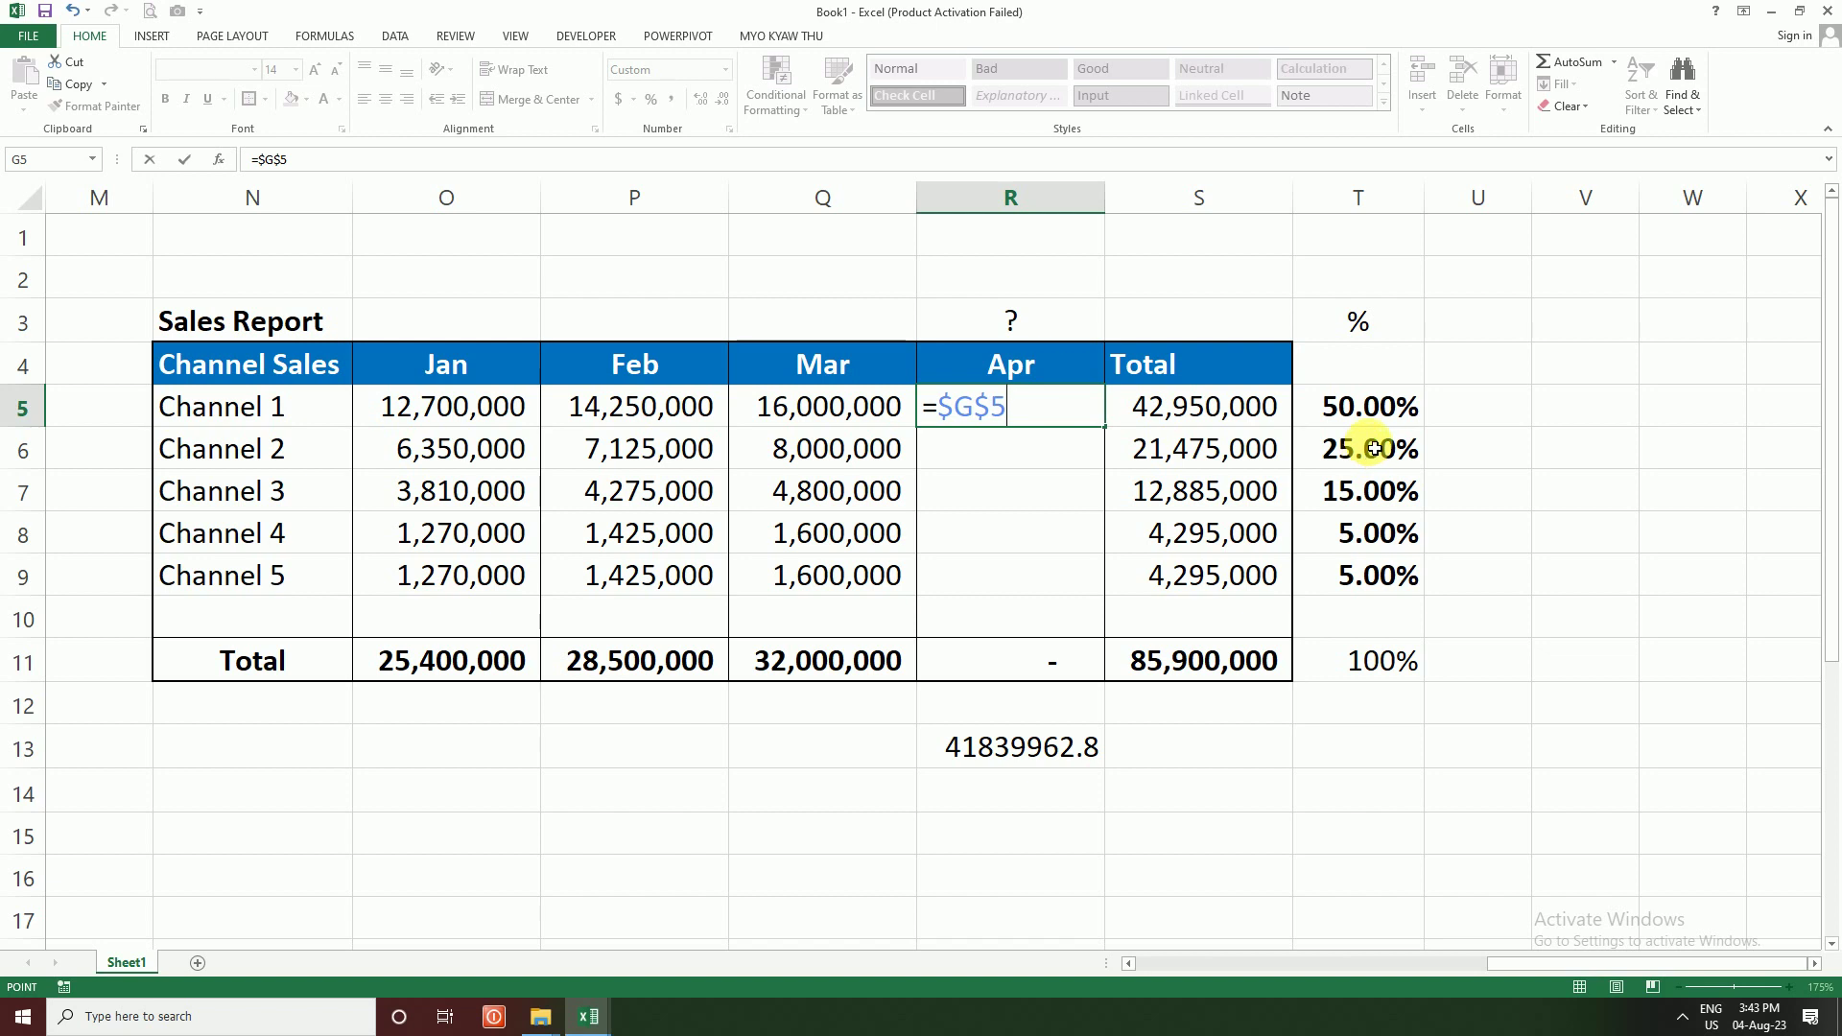
text(*)
click(1371, 406)
key(Return)
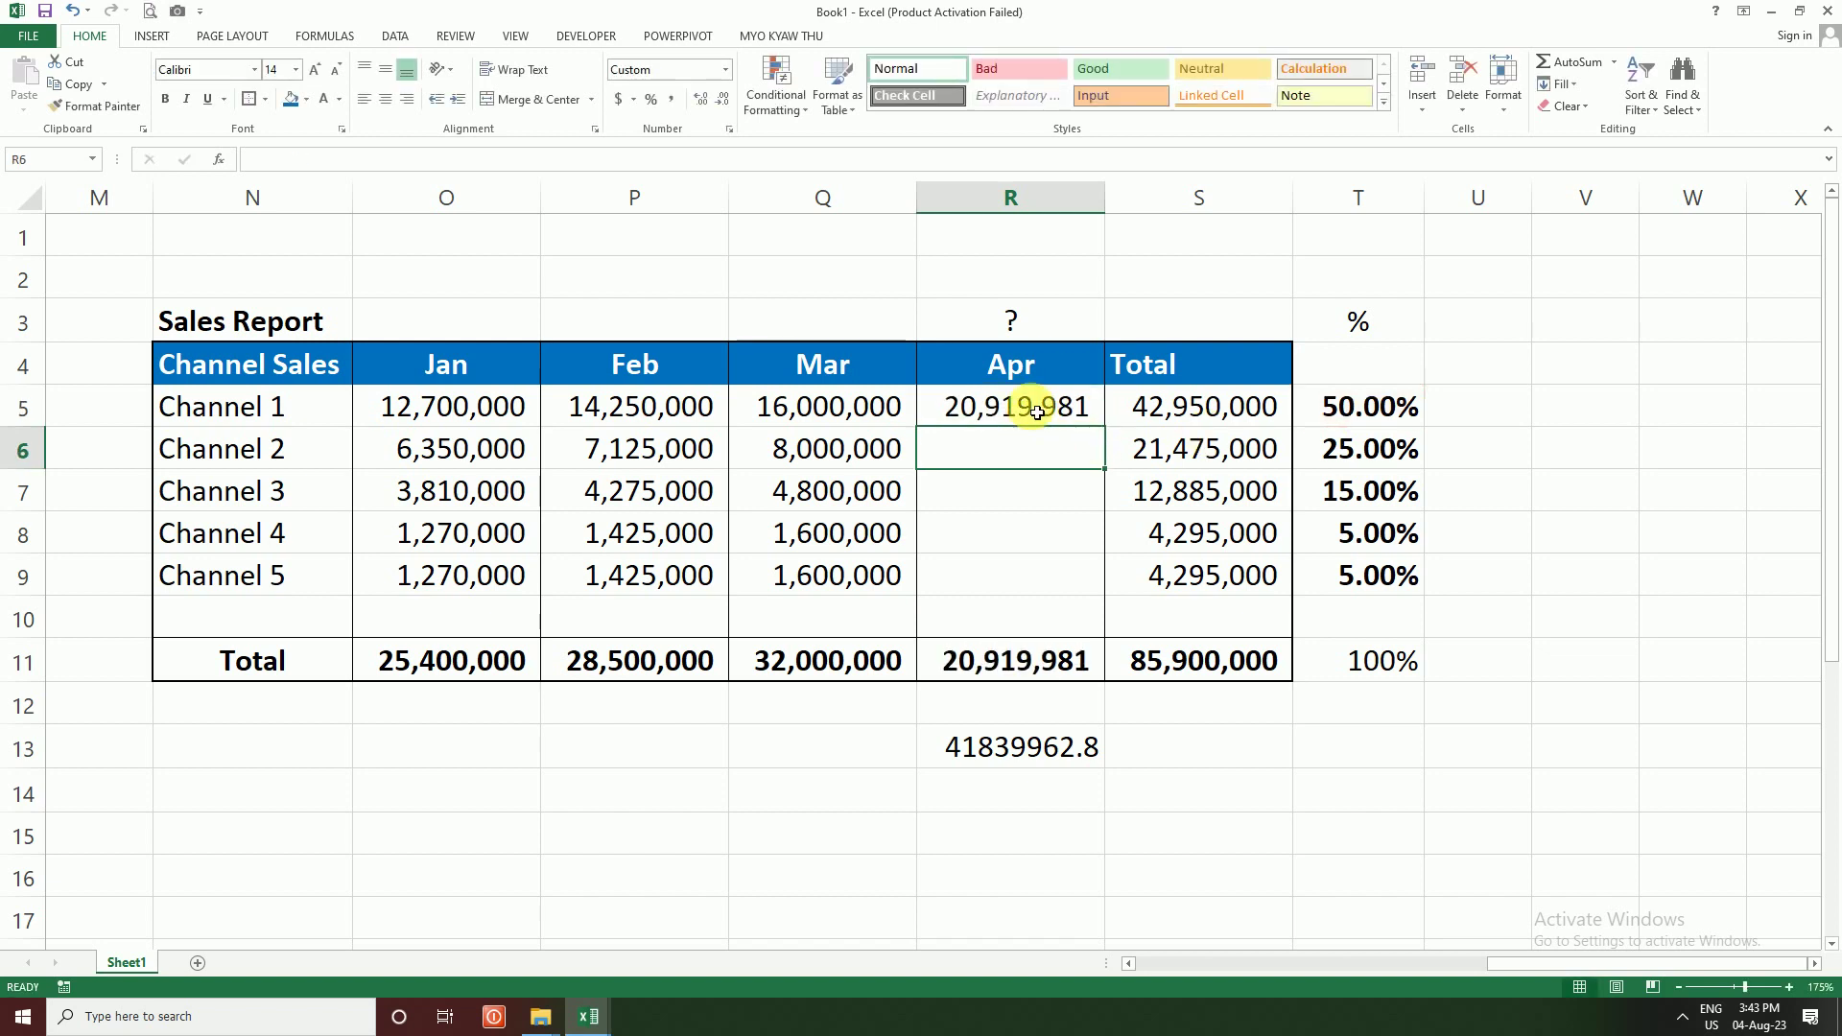
drag(1036, 412, 1034, 577)
key(ctrl+d)
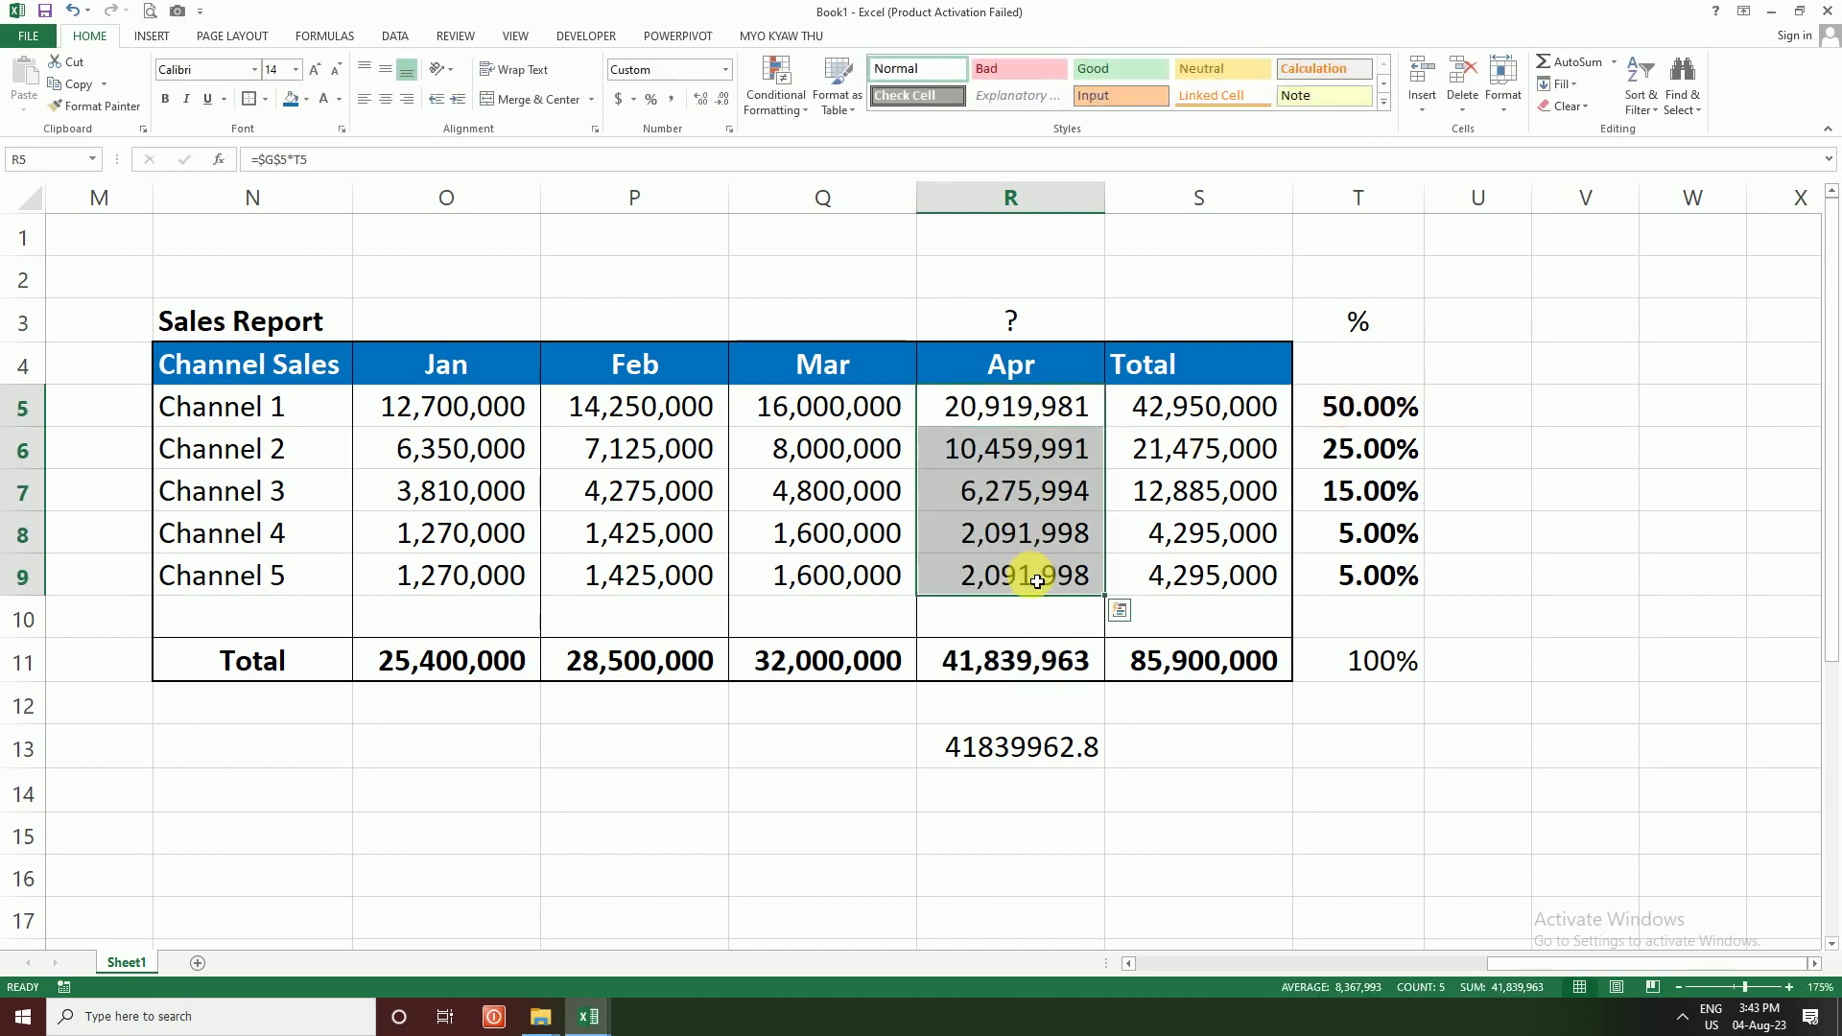
Step: Compare the April total with the 41839962.8 check figure, then delete the check figure
click(1048, 748)
click(1045, 653)
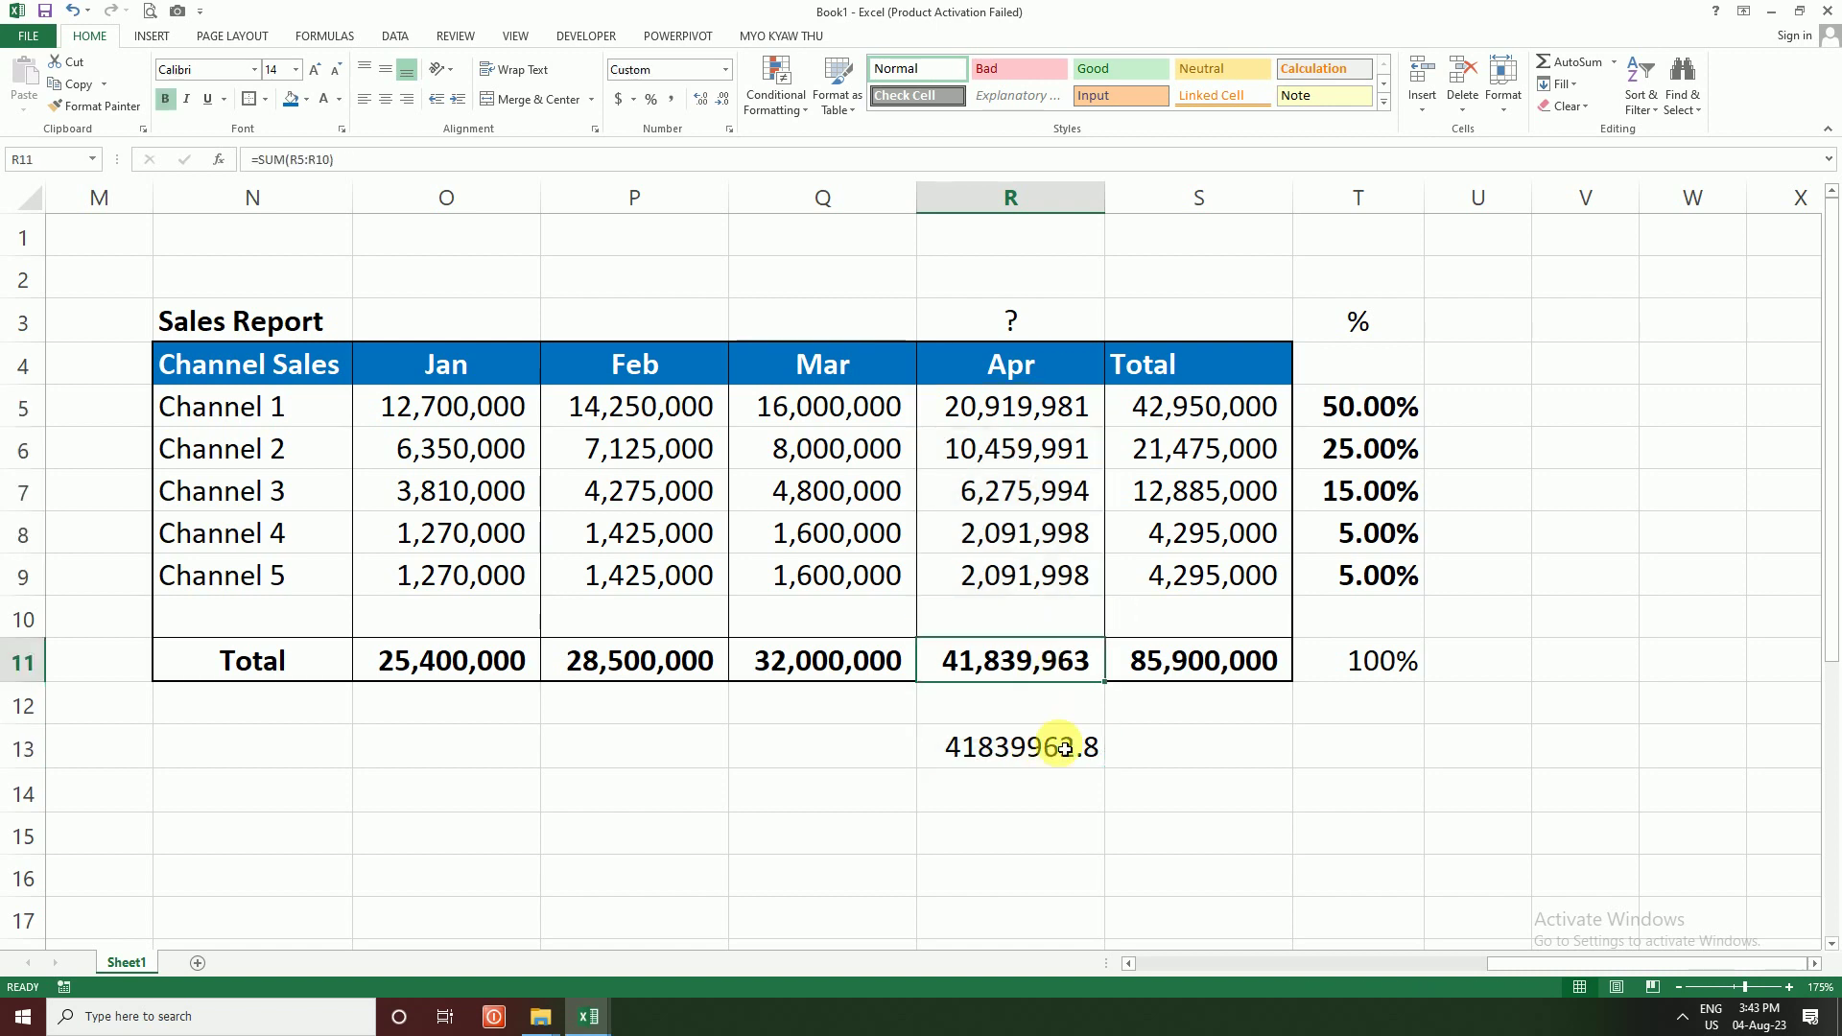
click(1056, 758)
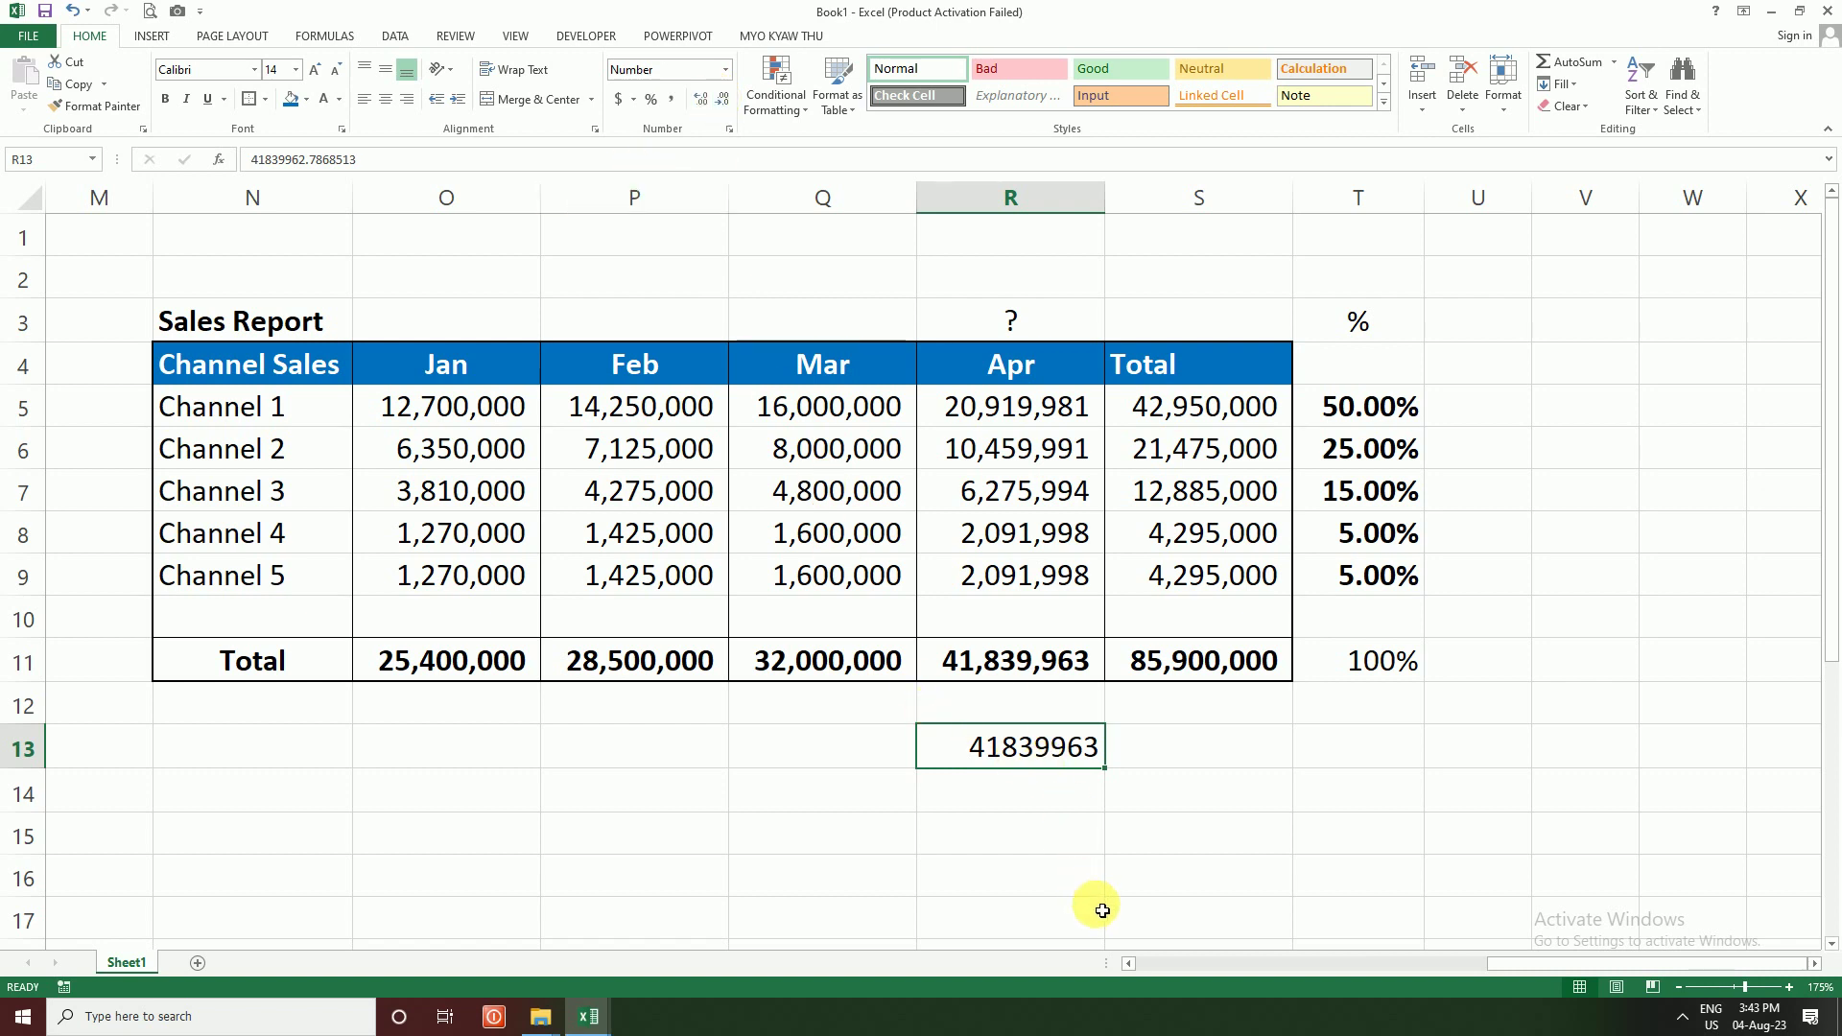
key(Delete)
click(1010, 697)
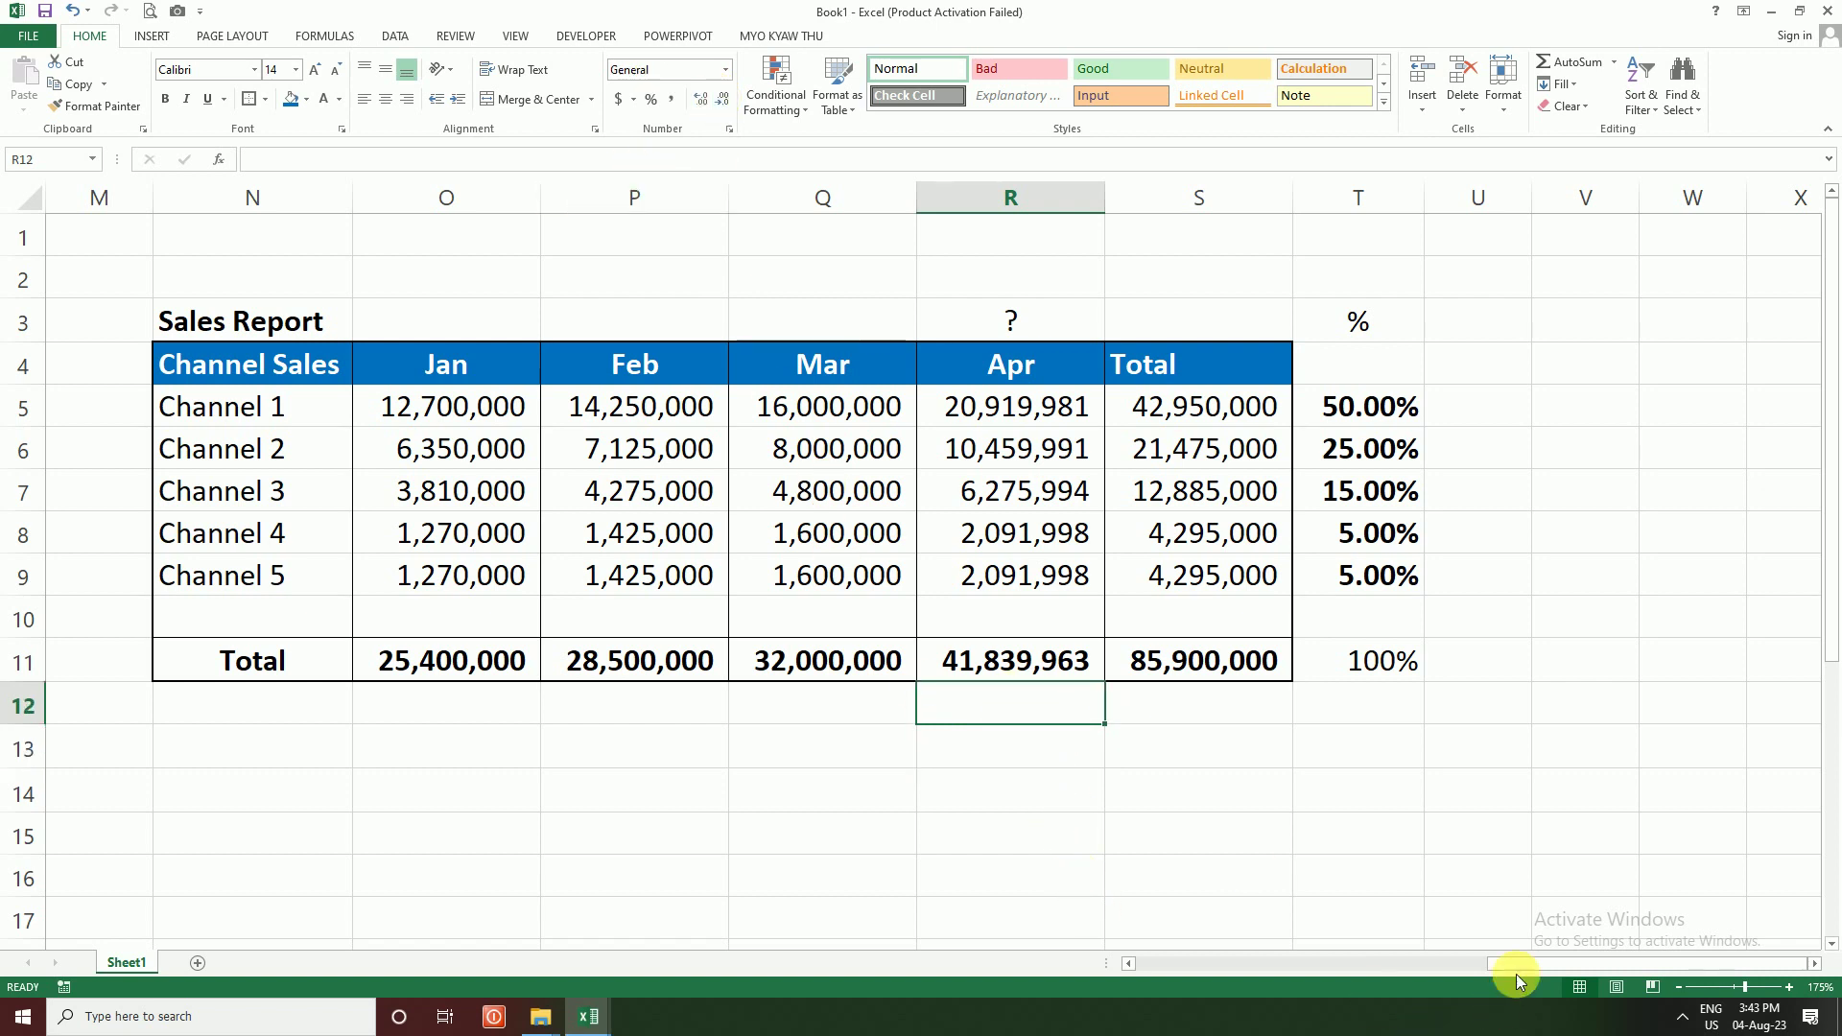
click(1013, 321)
key(Delete)
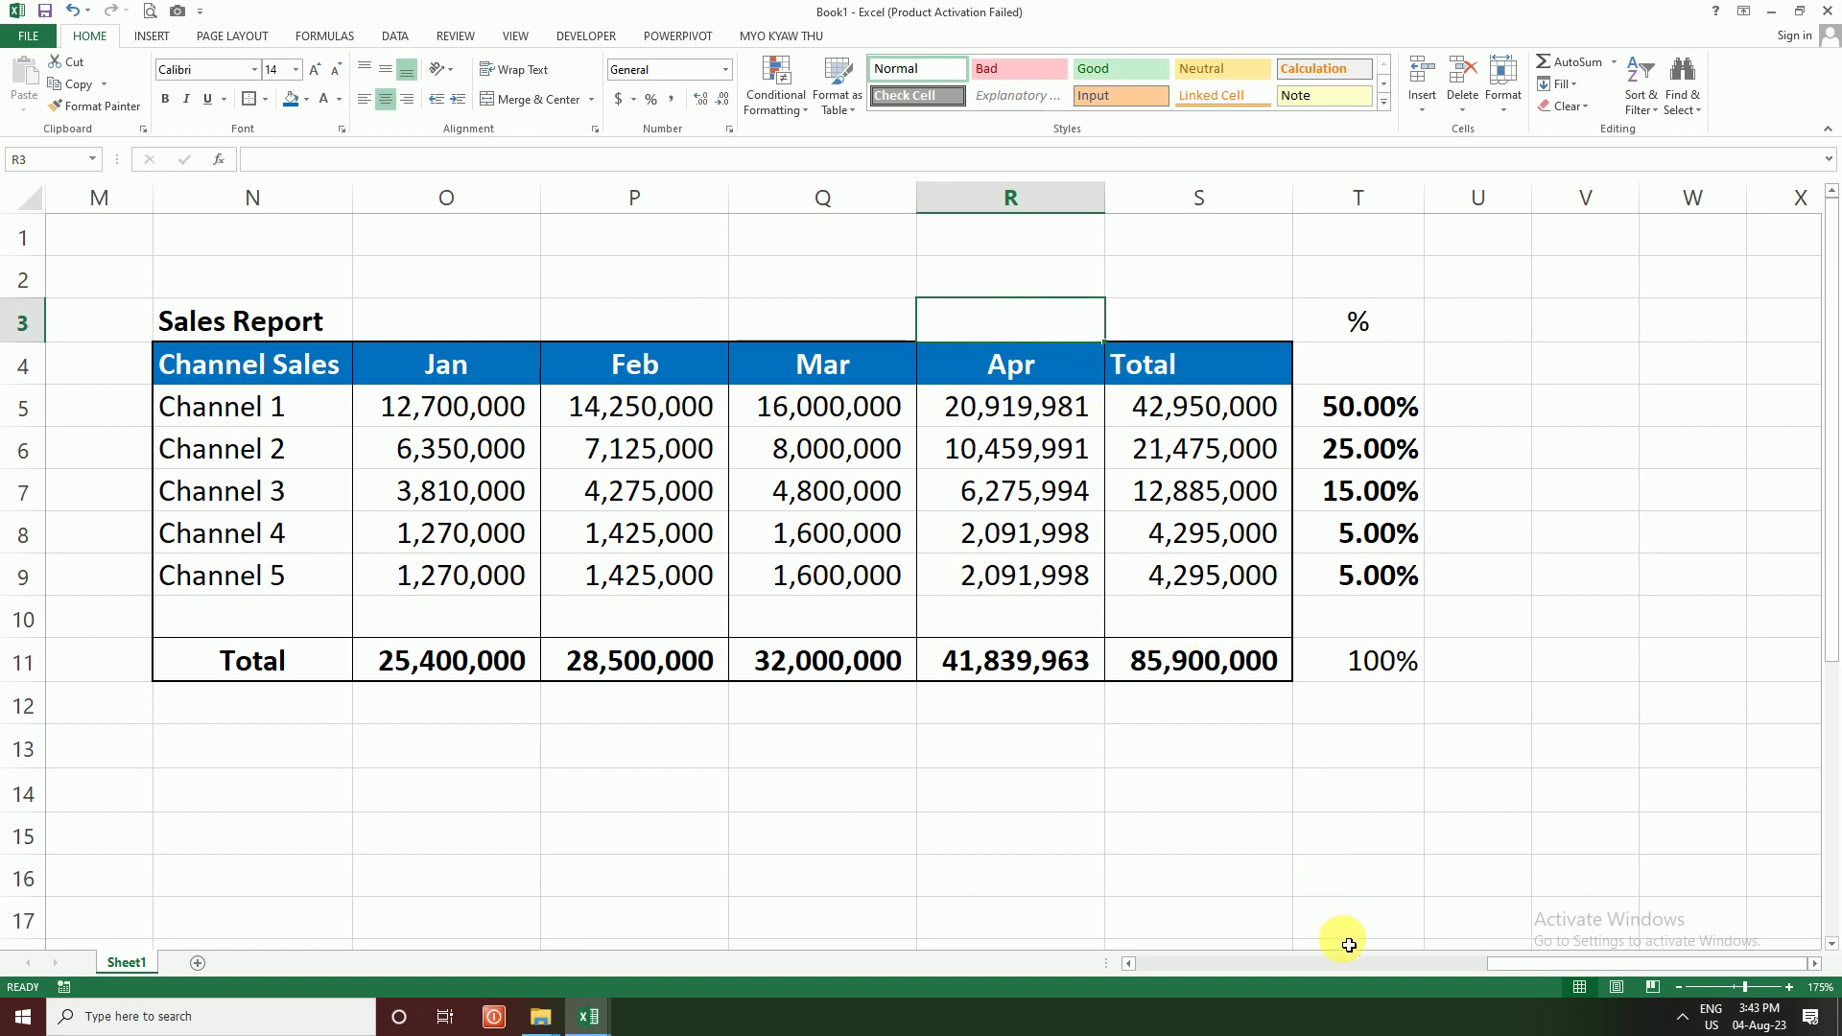
drag(1533, 965, 1234, 928)
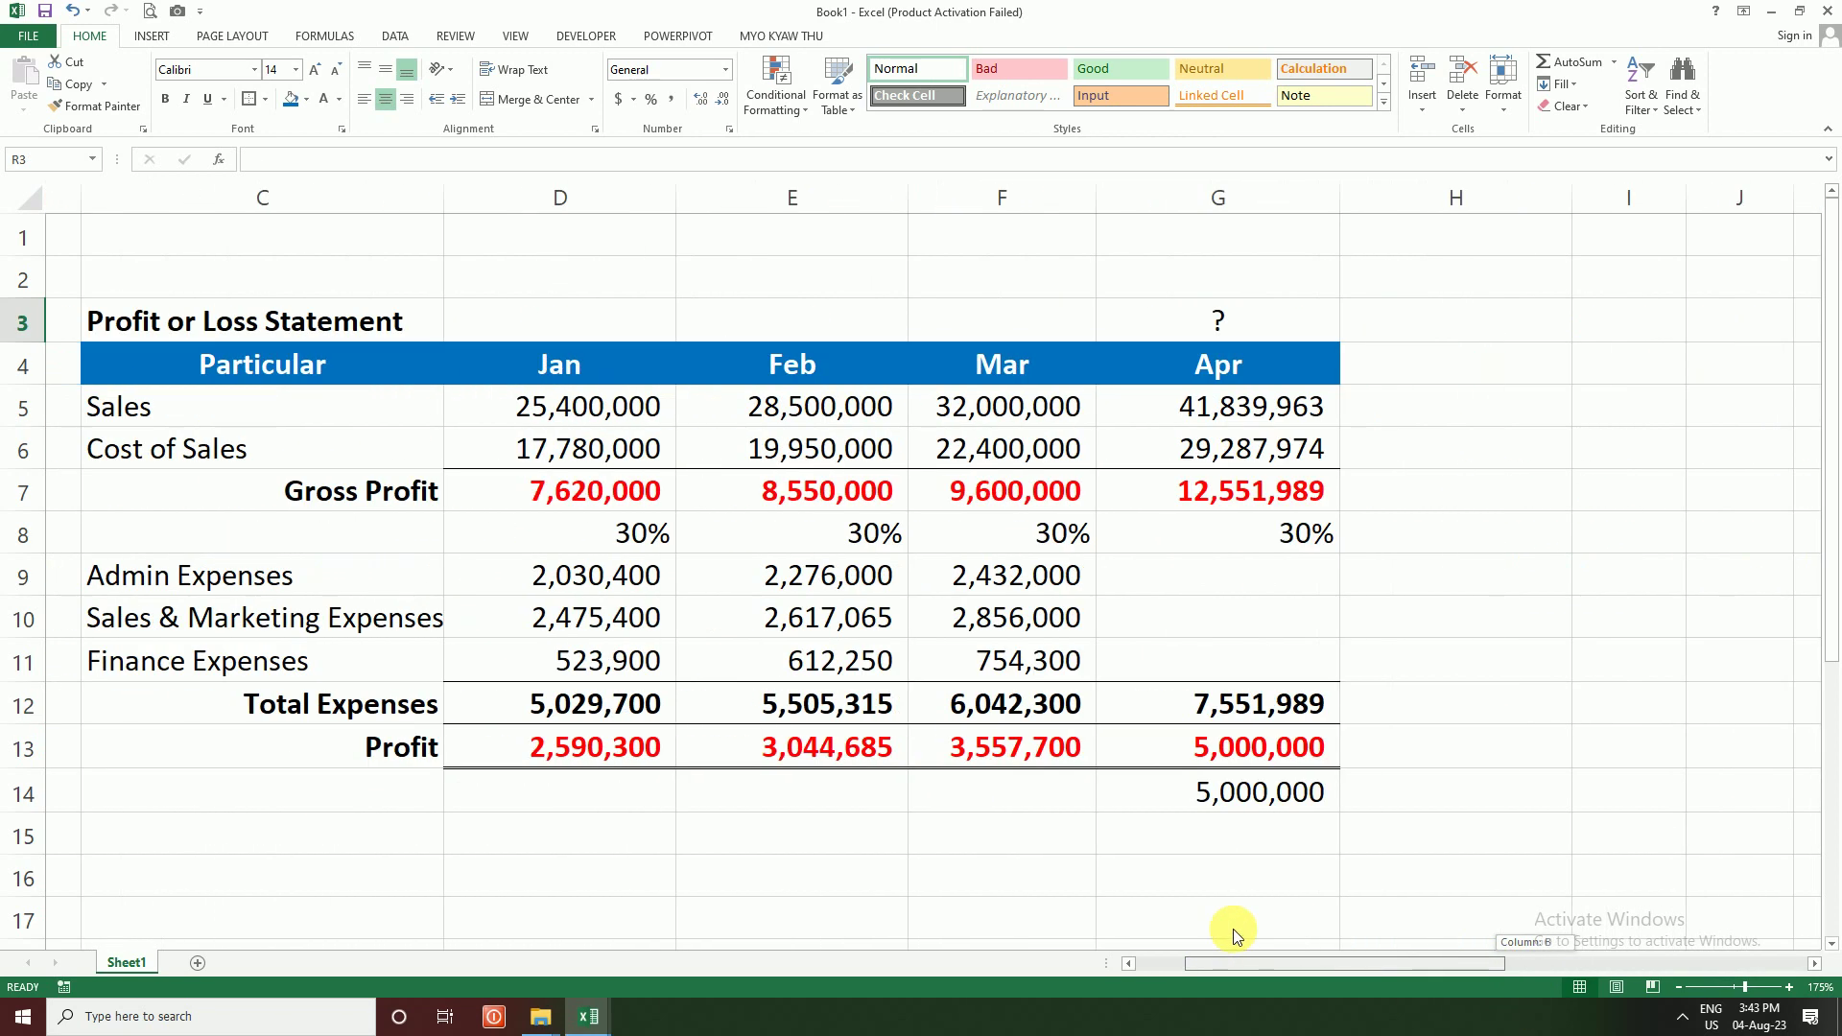
click(1197, 746)
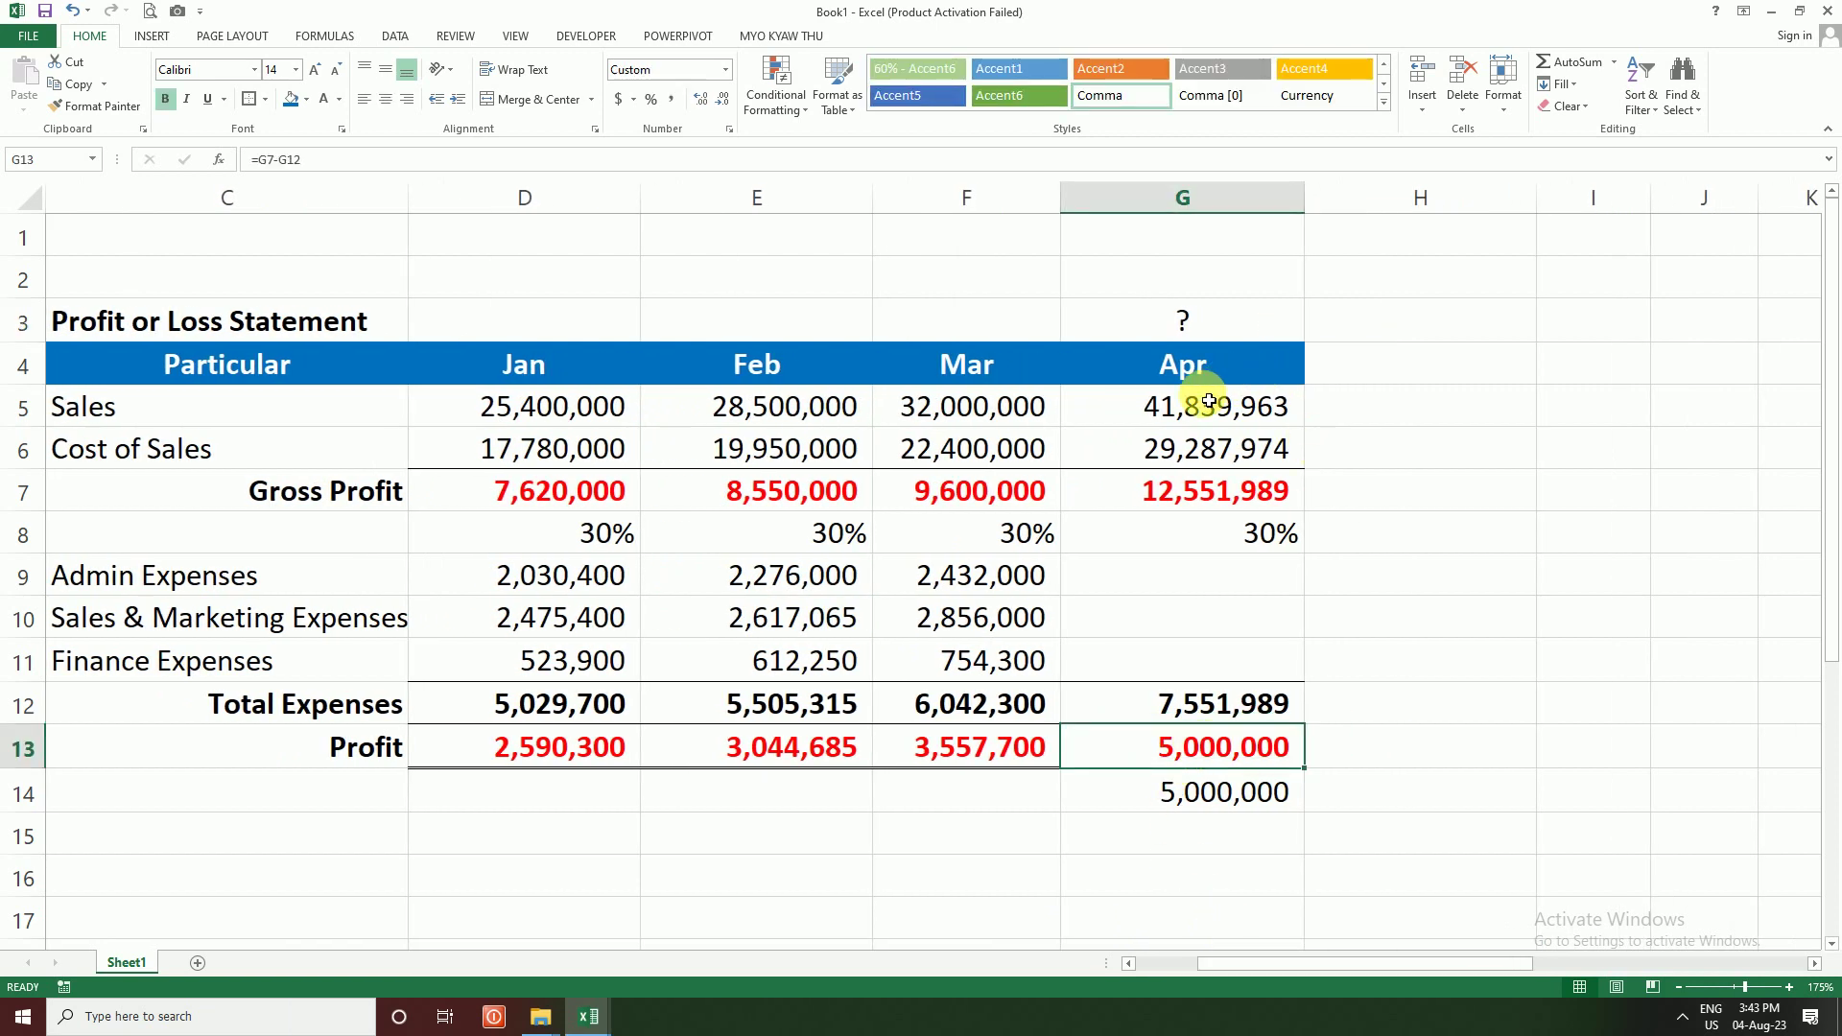
drag(1481, 973, 1483, 963)
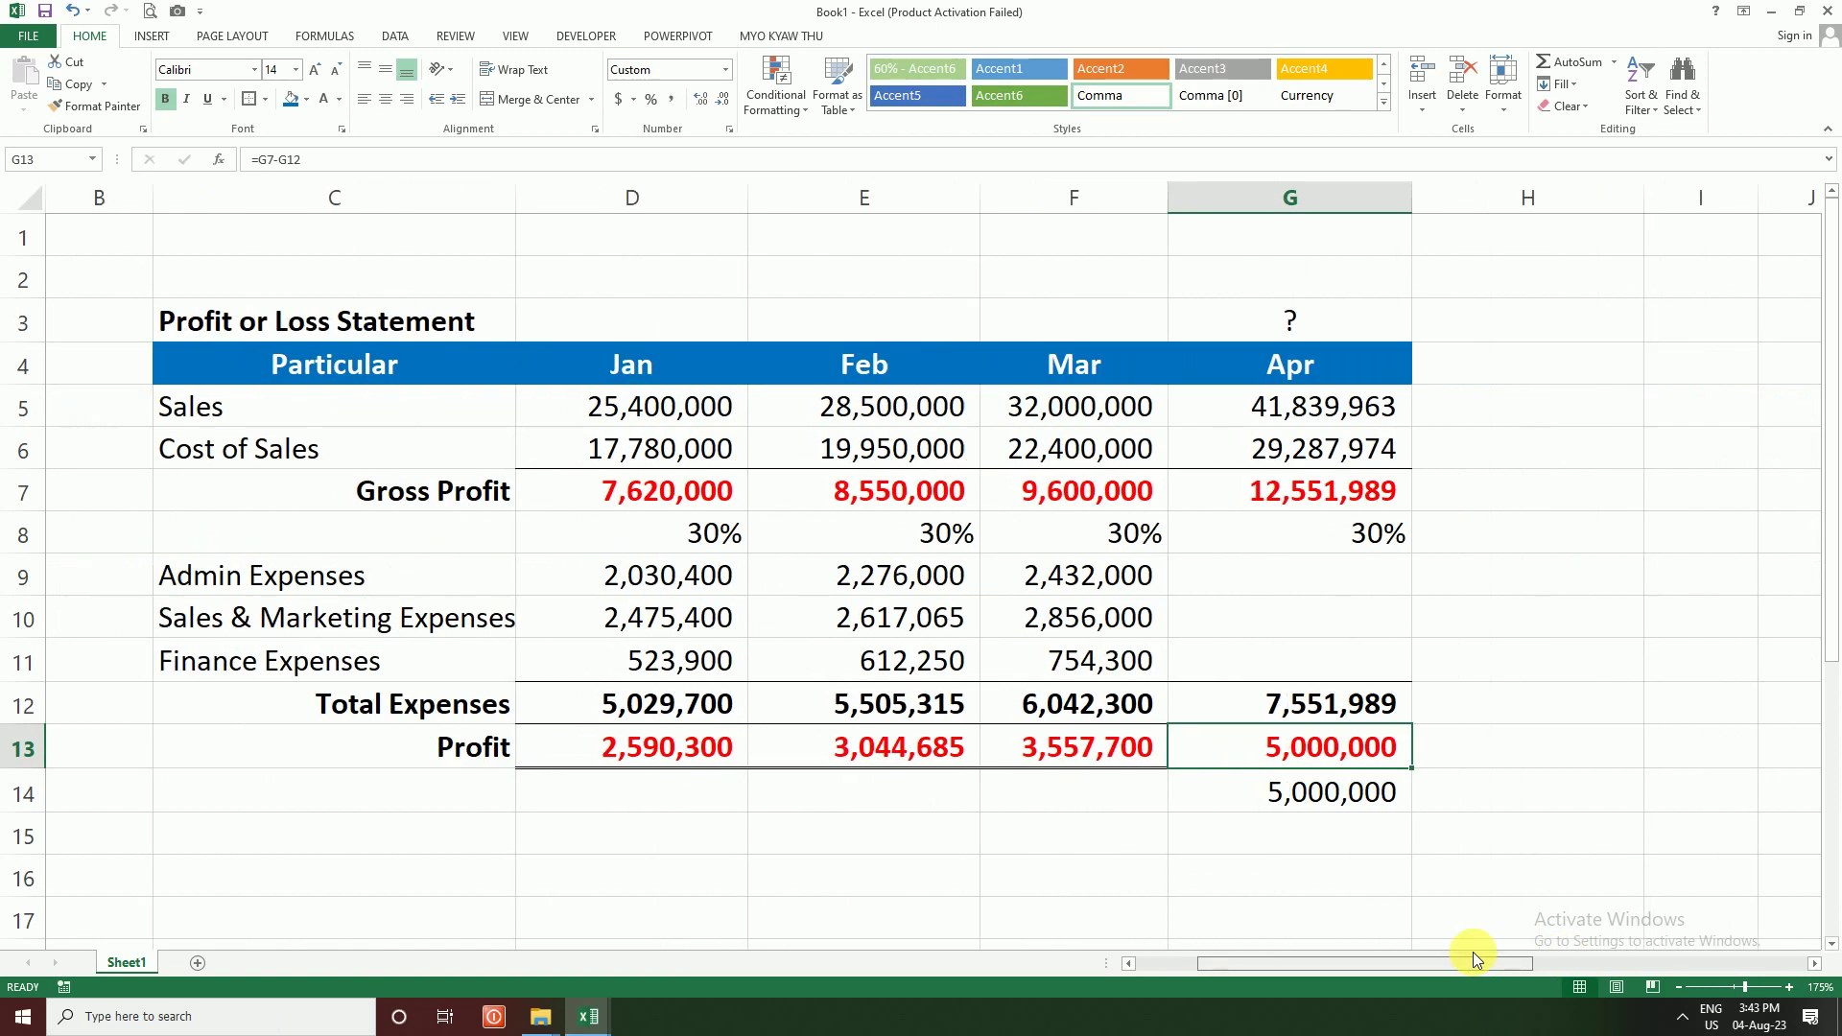
click(1216, 408)
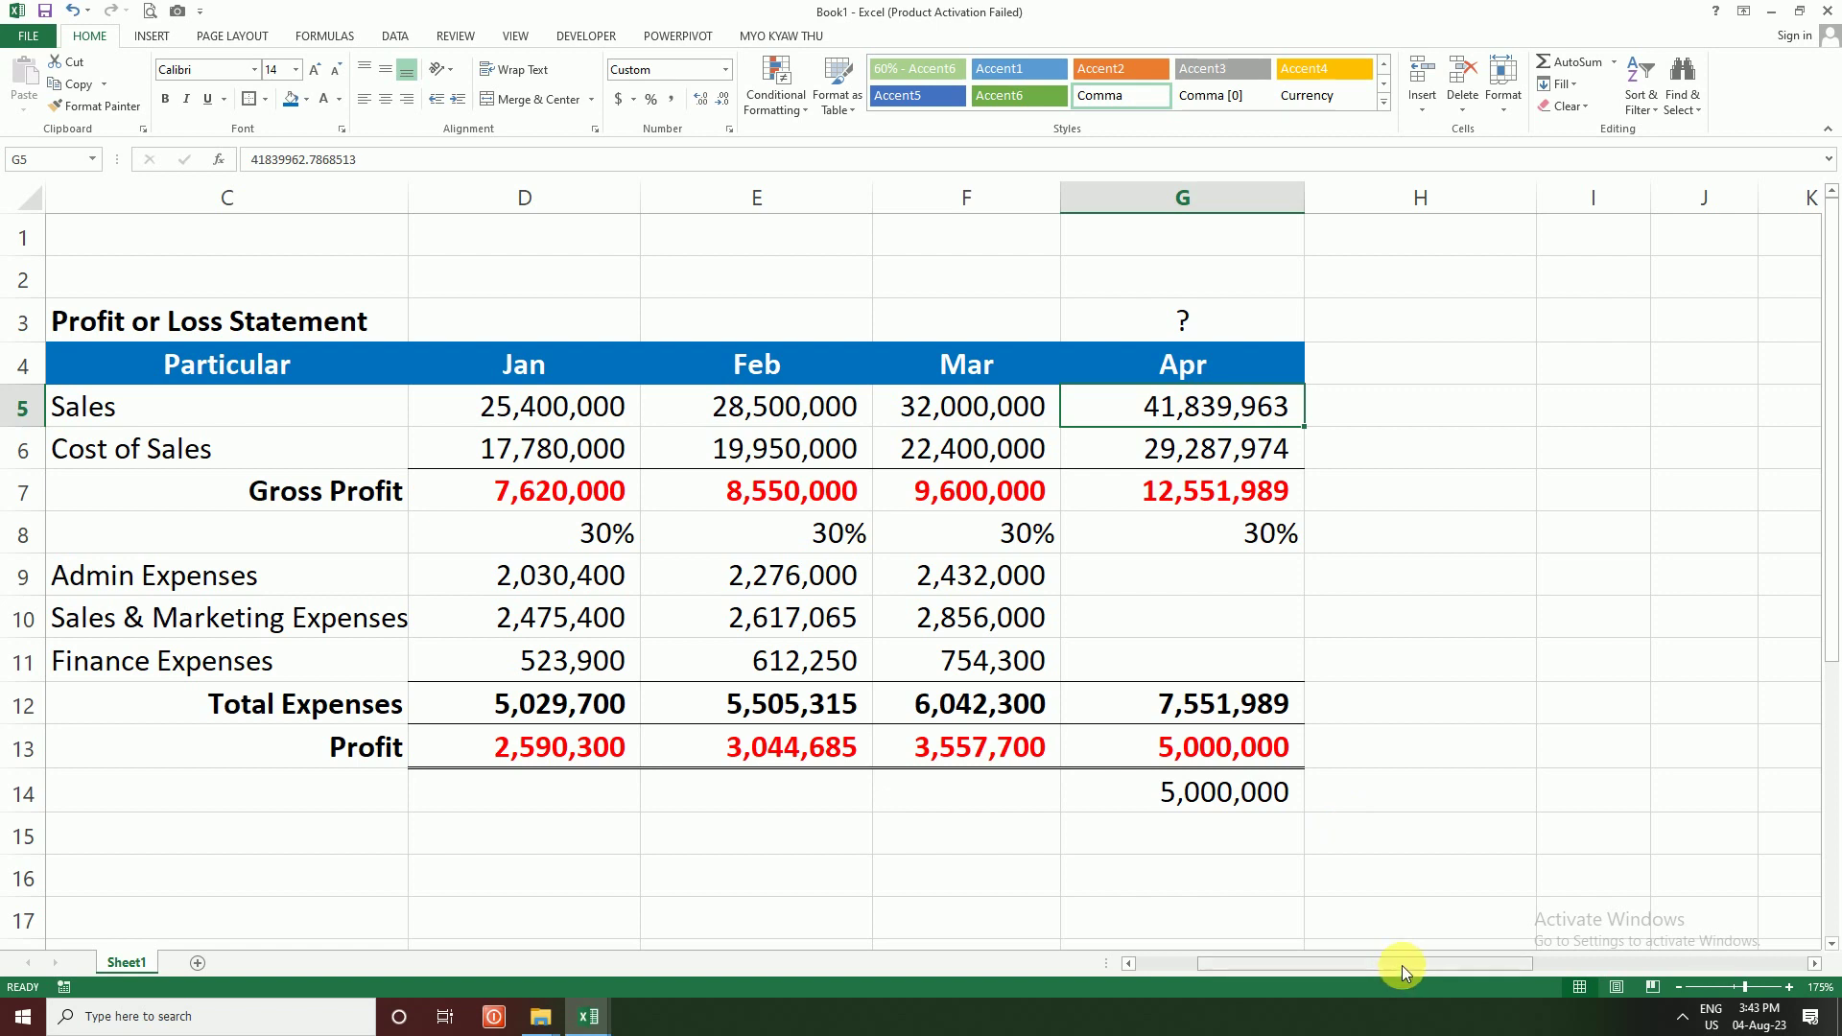
drag(1402, 965, 1681, 957)
click(1127, 424)
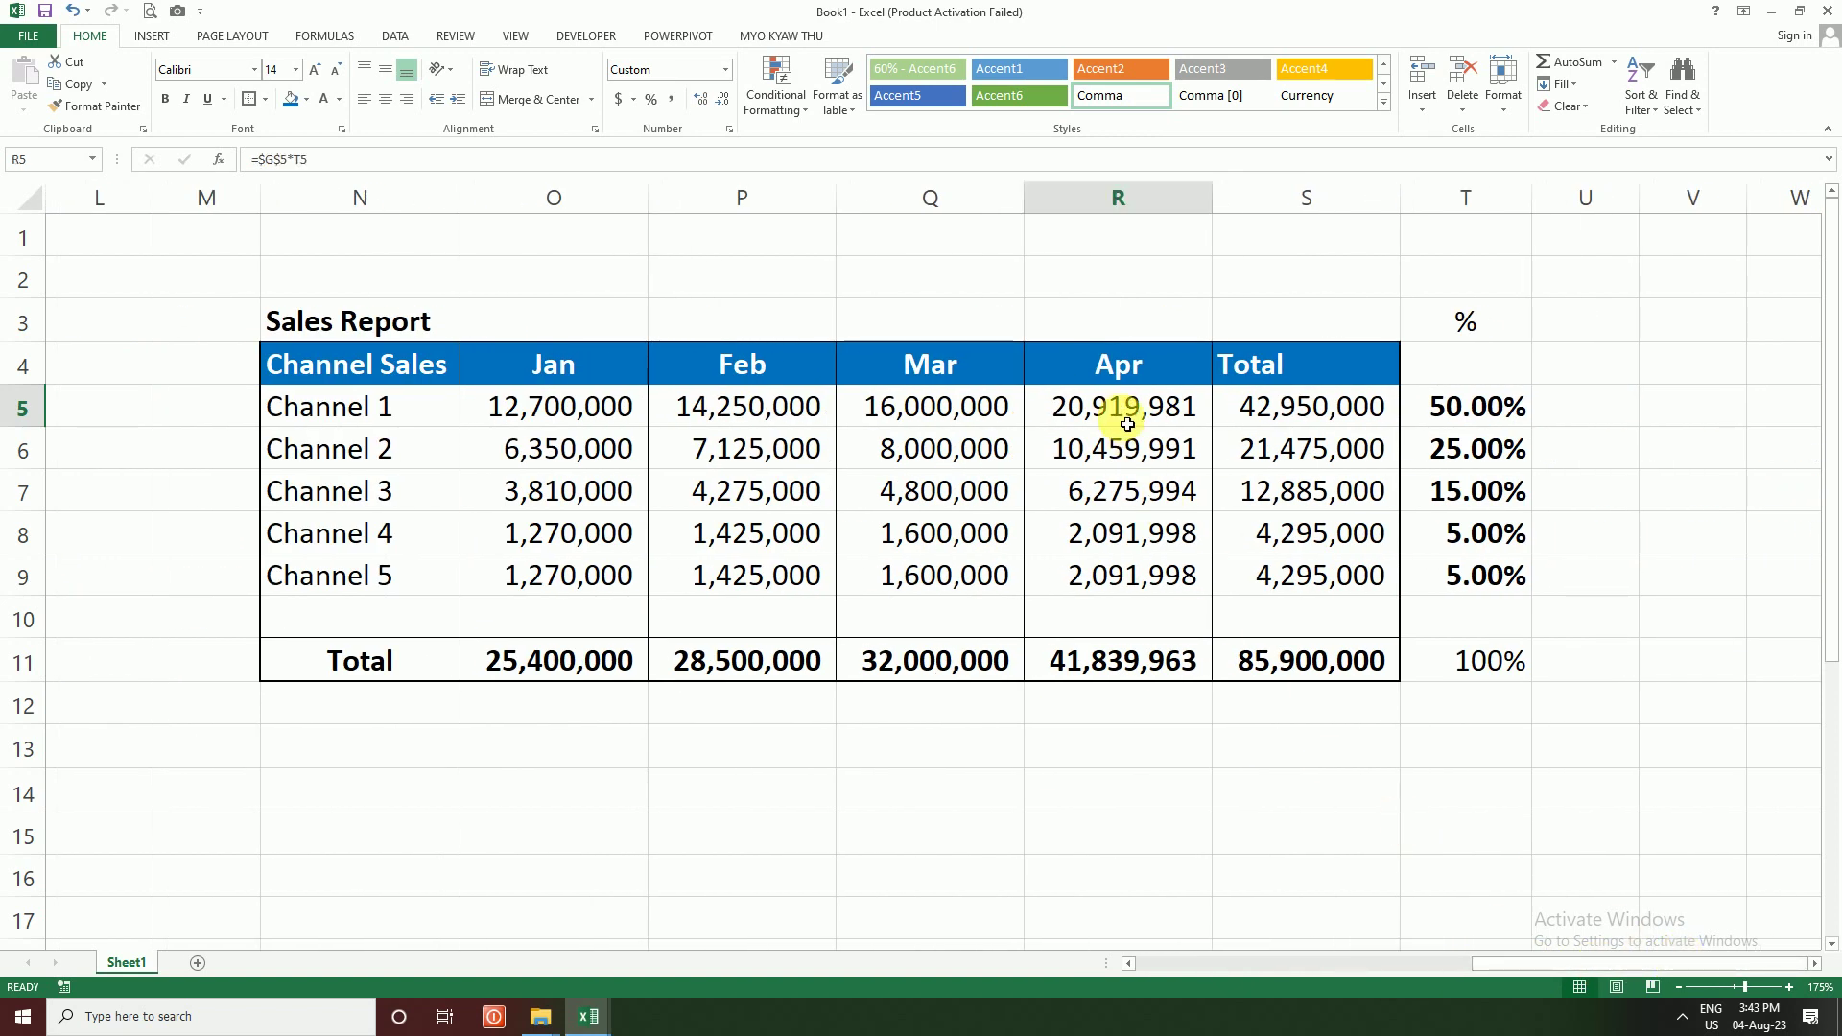
click(1124, 449)
click(1124, 491)
click(1125, 534)
click(1124, 576)
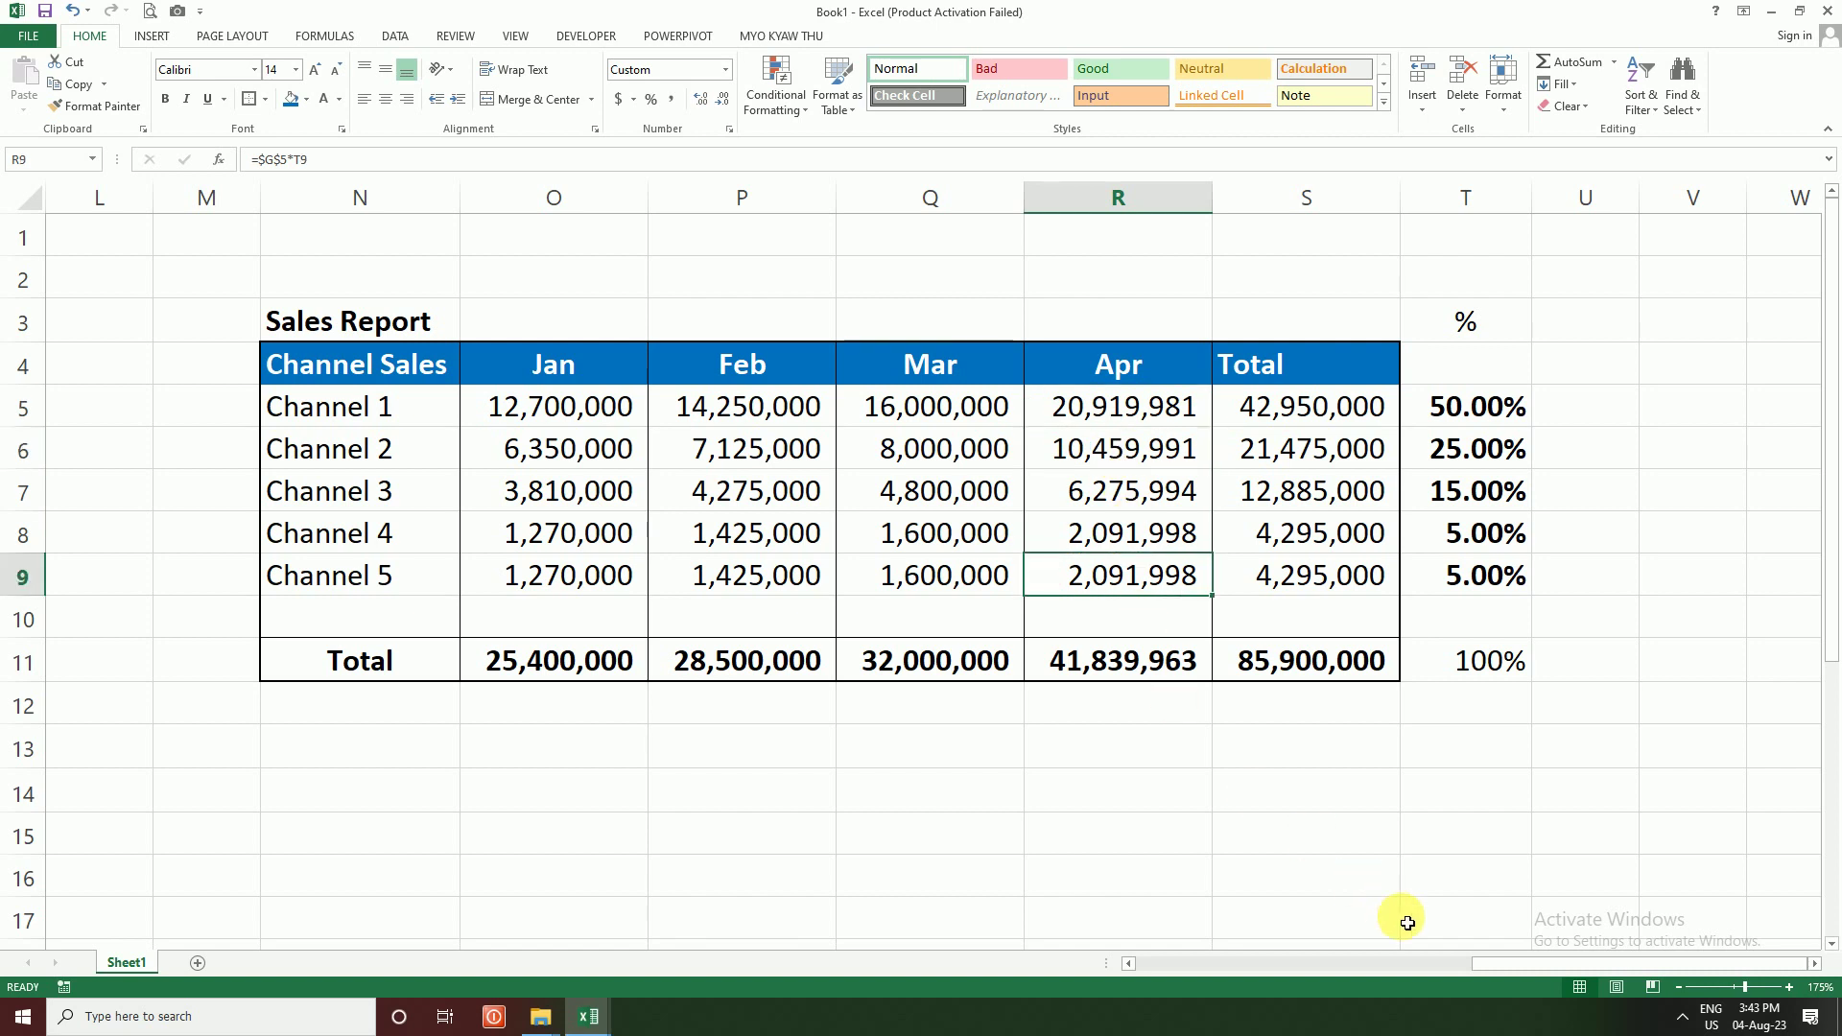
drag(1401, 962, 1228, 954)
click(871, 748)
click(843, 792)
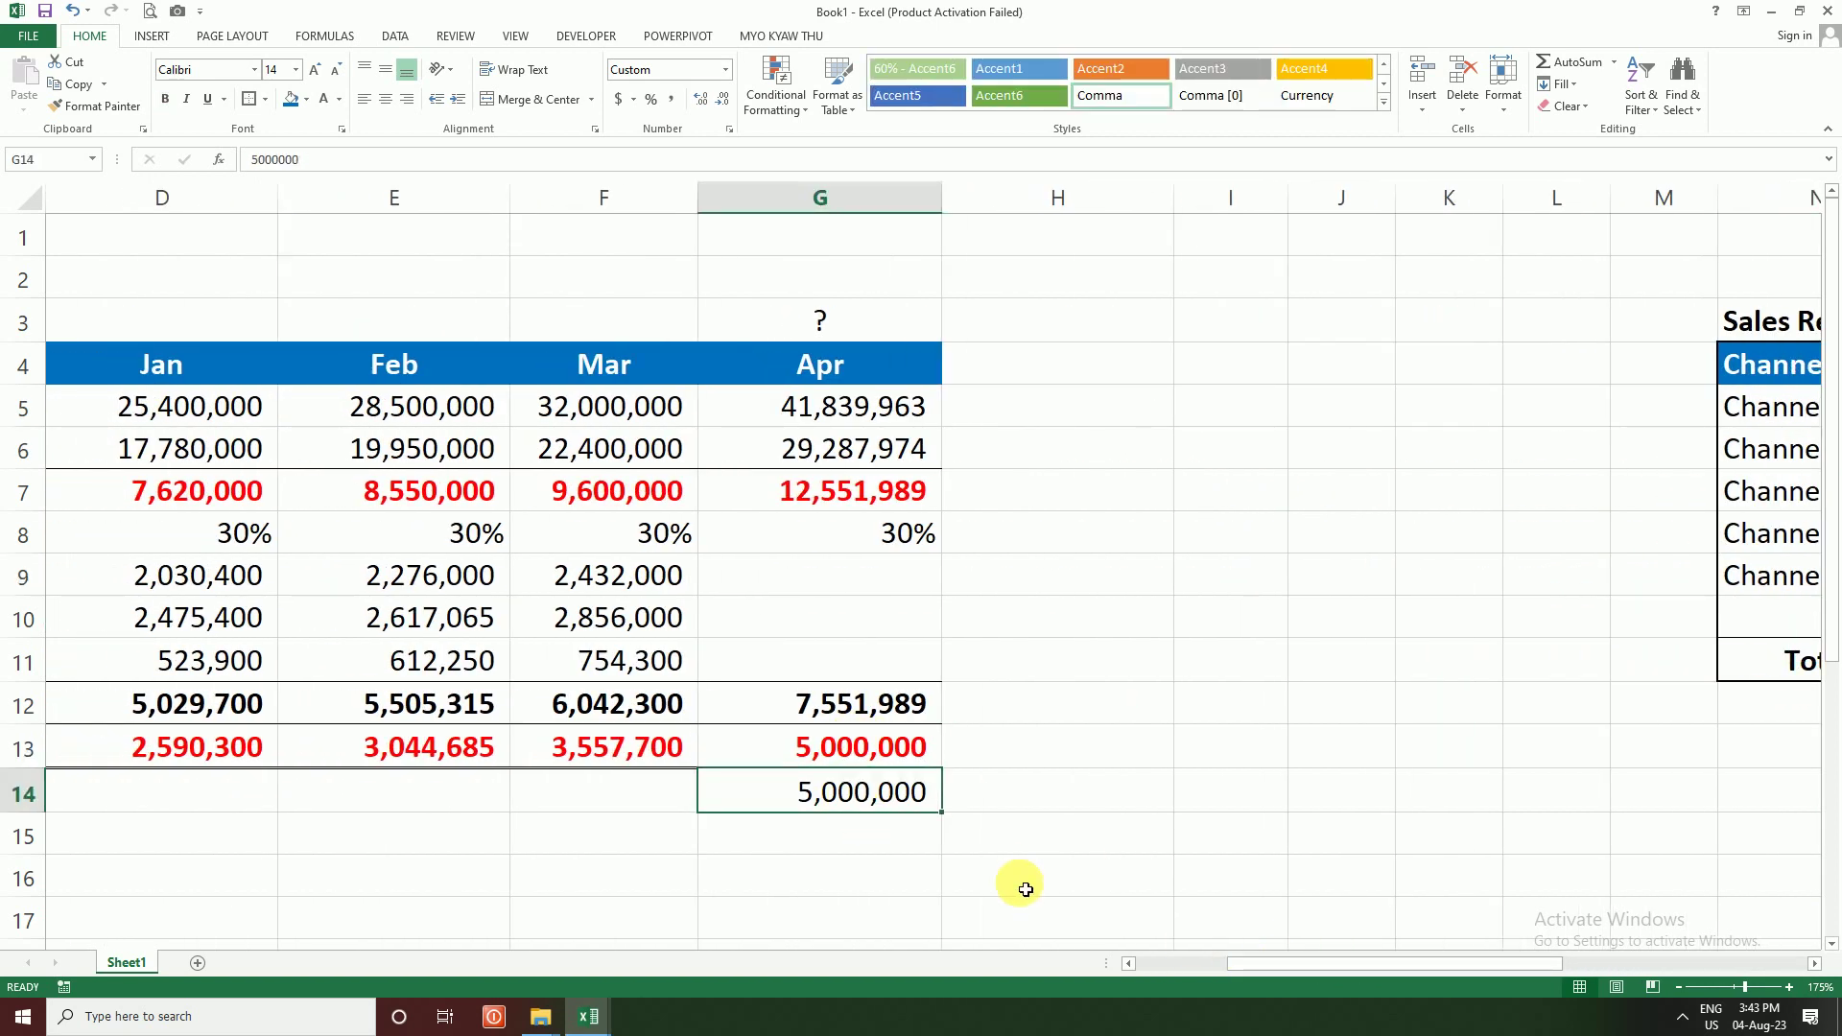
Step: Enter the 4,000,000 profit target in G14 below April
text(40)
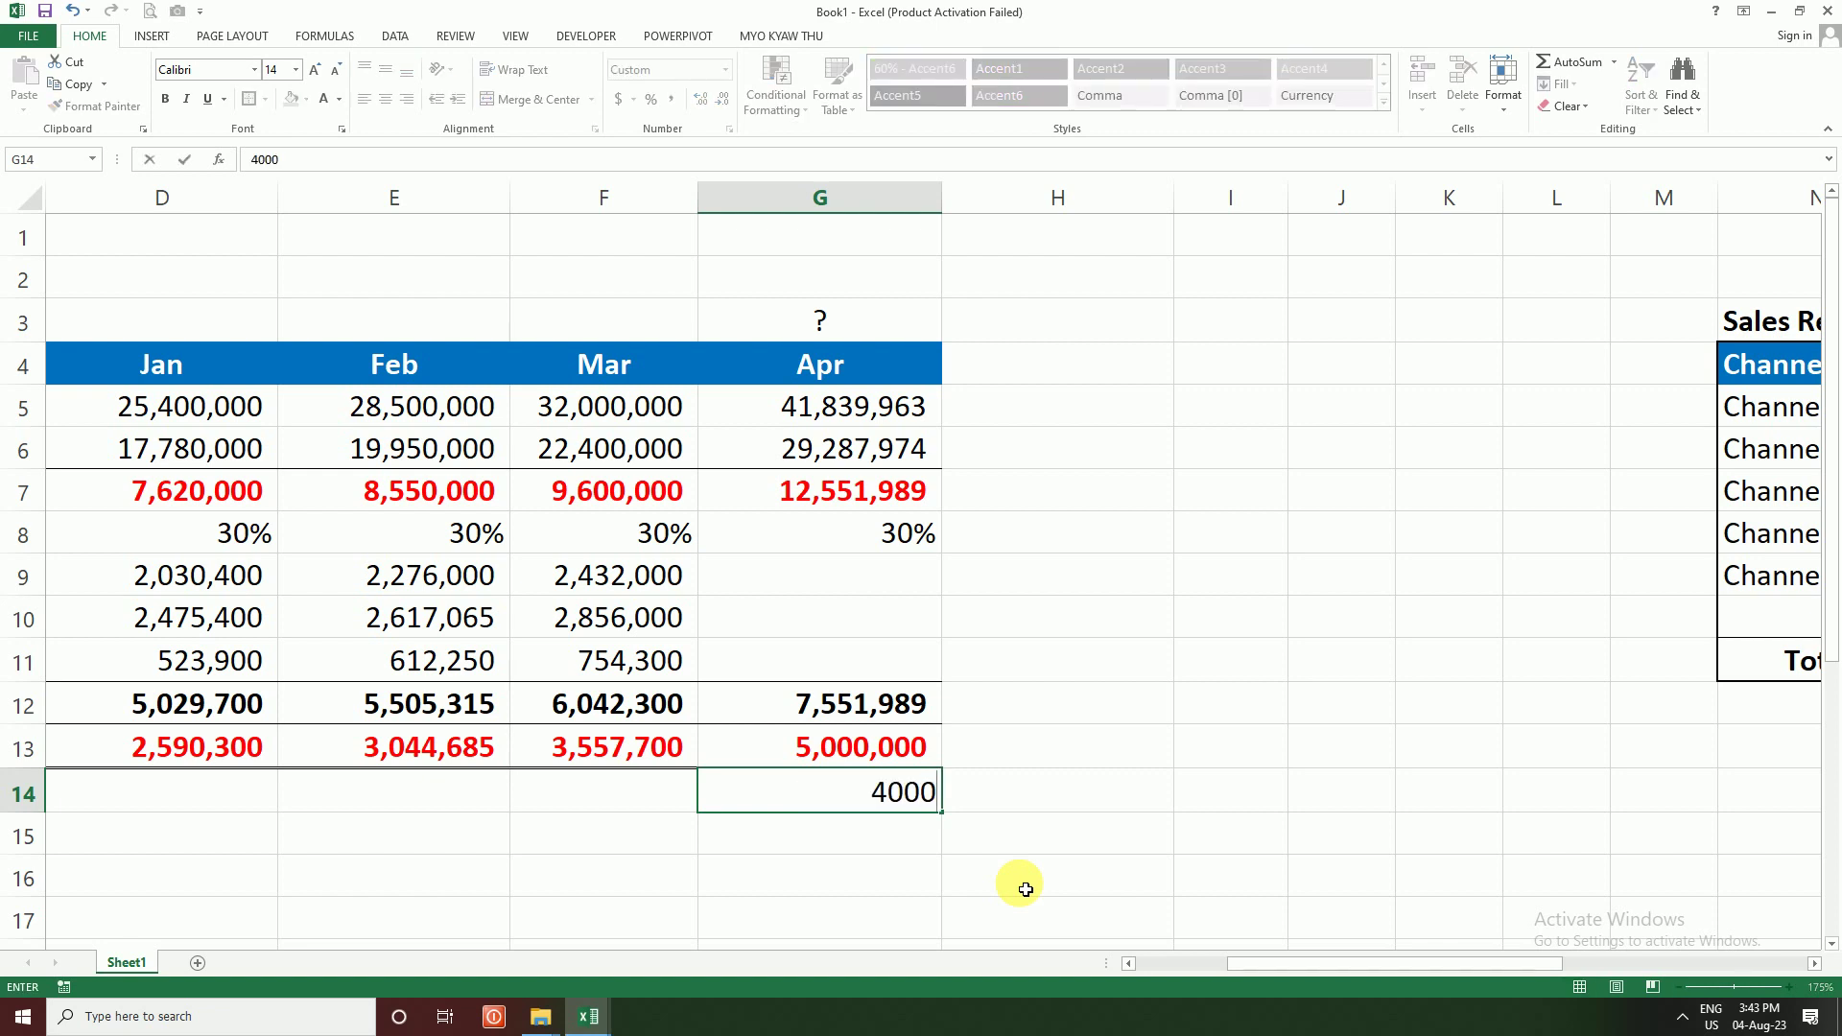
key(Return)
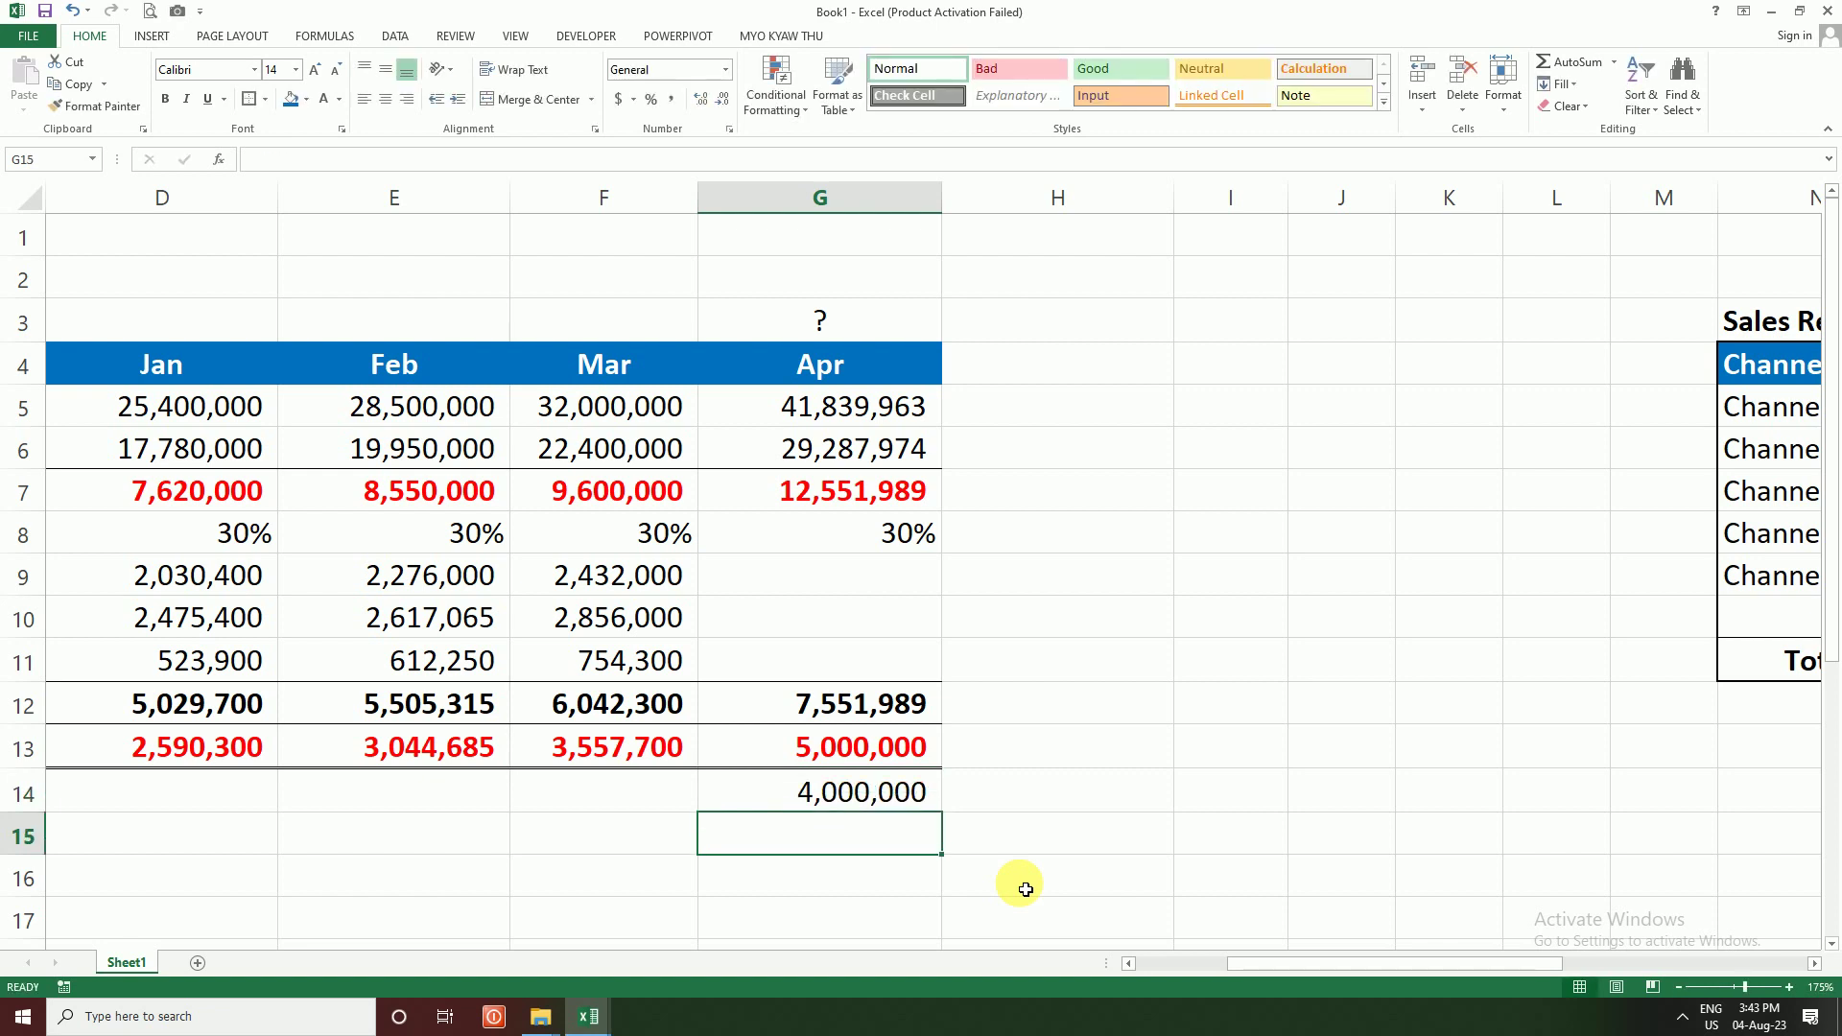
drag(826, 407, 868, 746)
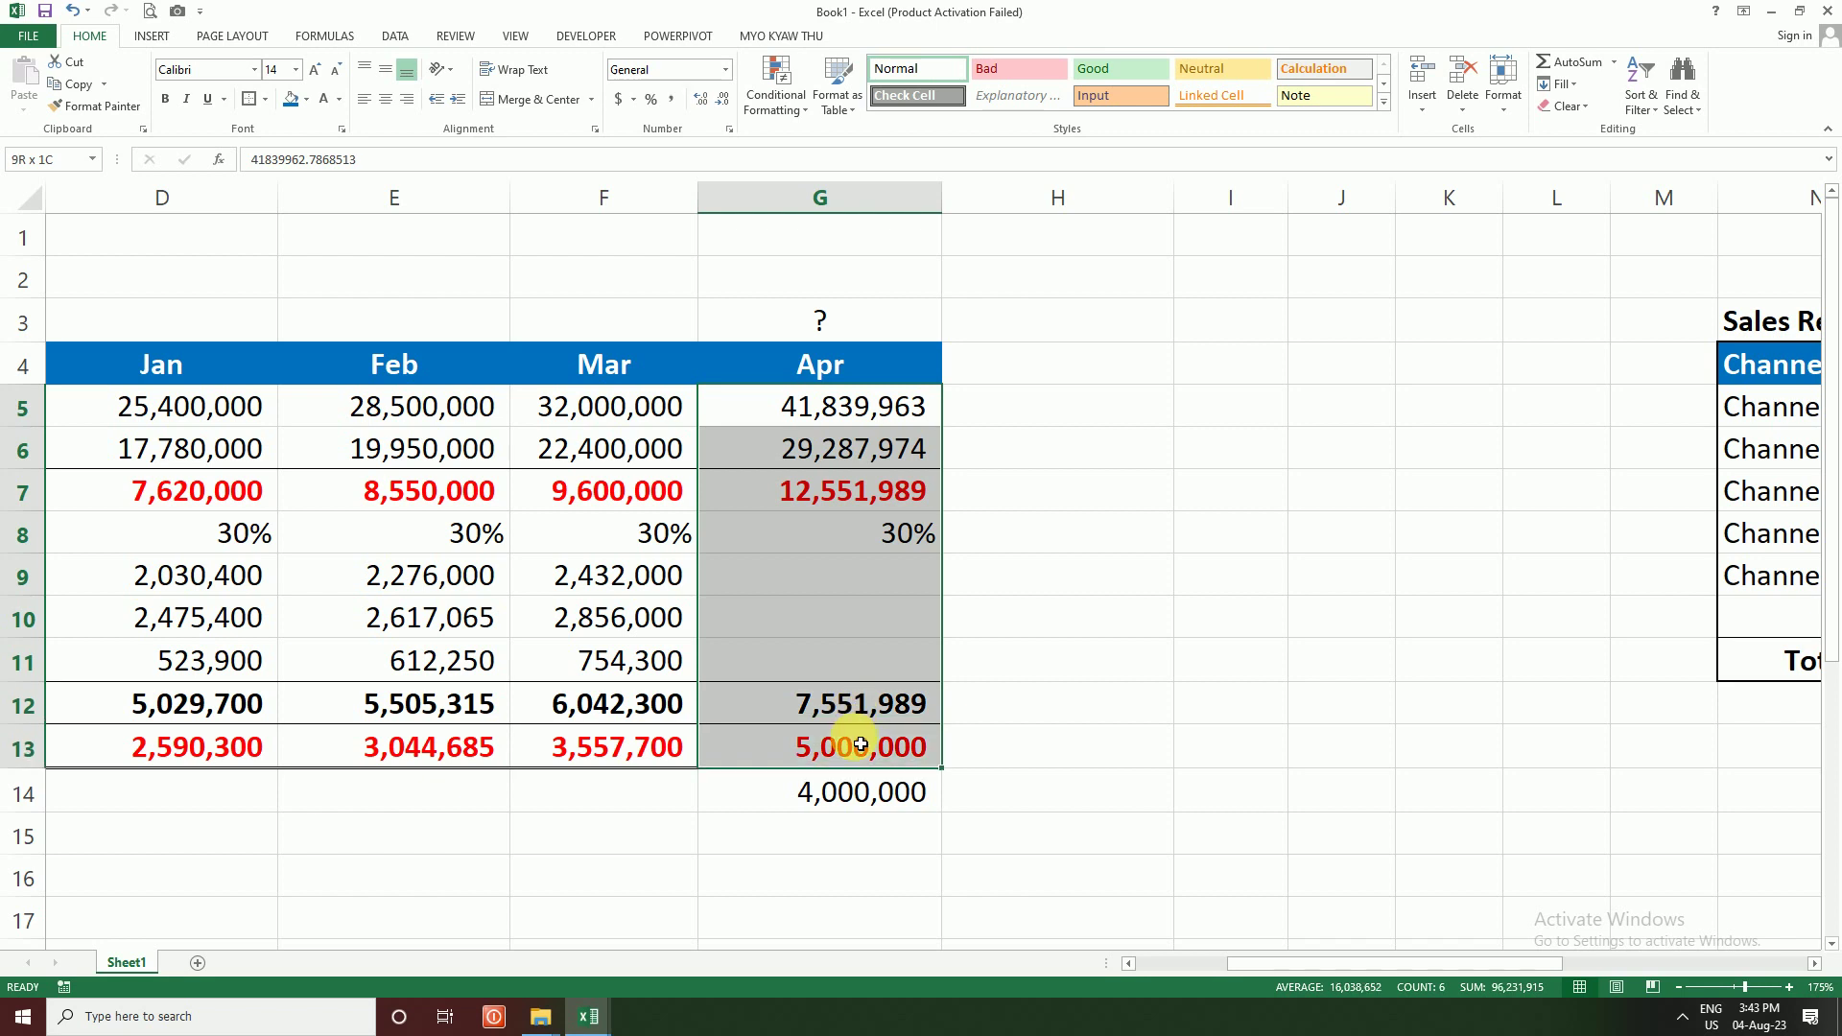
Step: Goal Seek G13 to 4,000,000 by changing G5, lowering April sales to 35,017,552
click(389, 36)
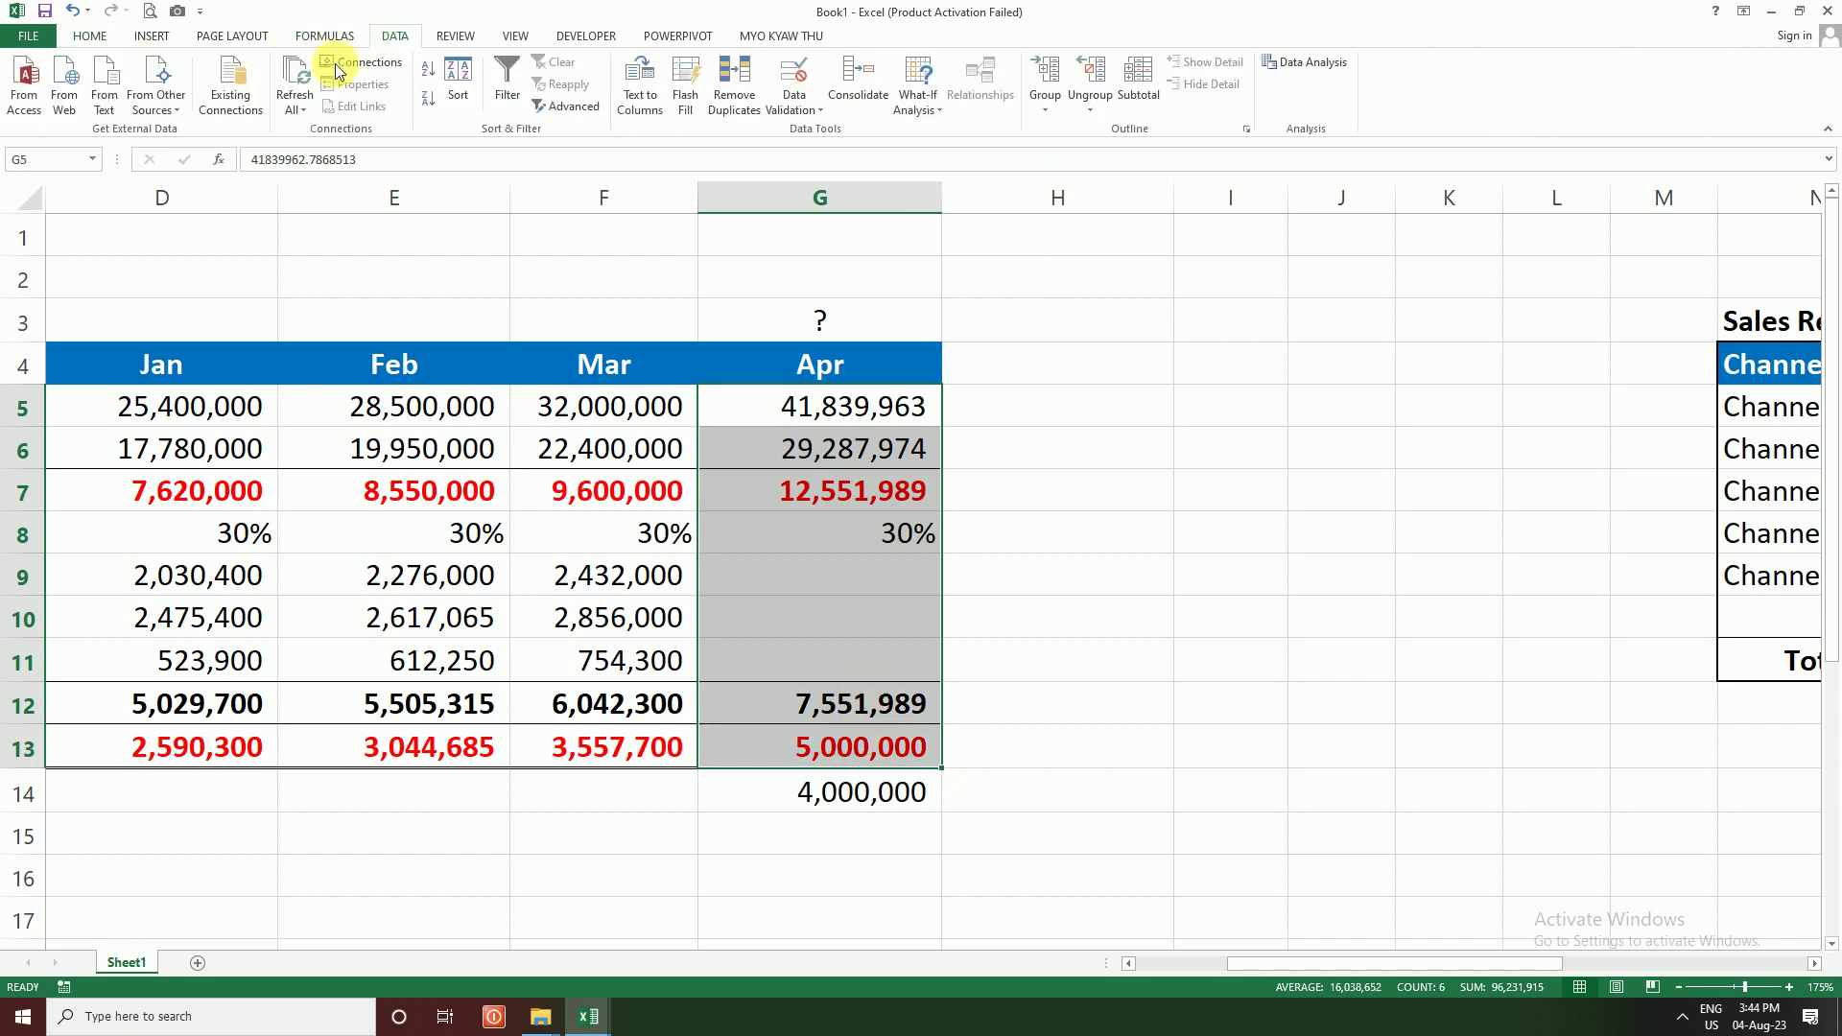
click(925, 96)
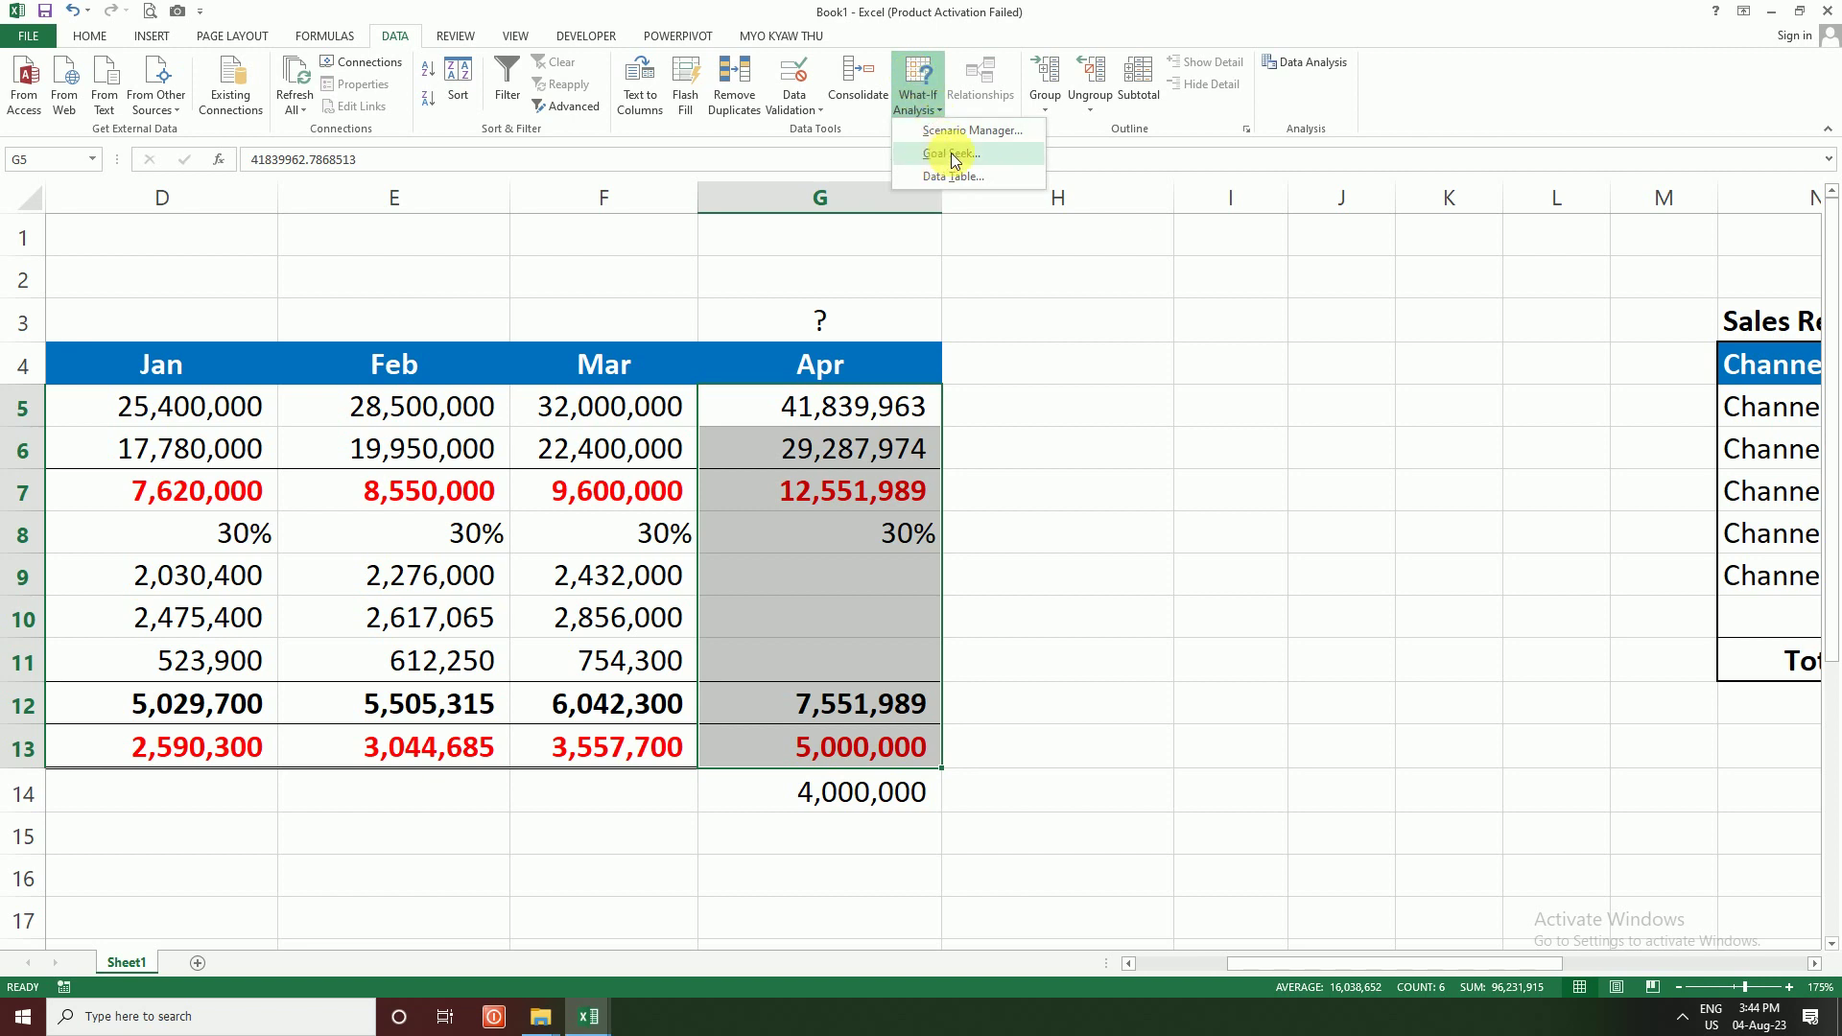
click(956, 155)
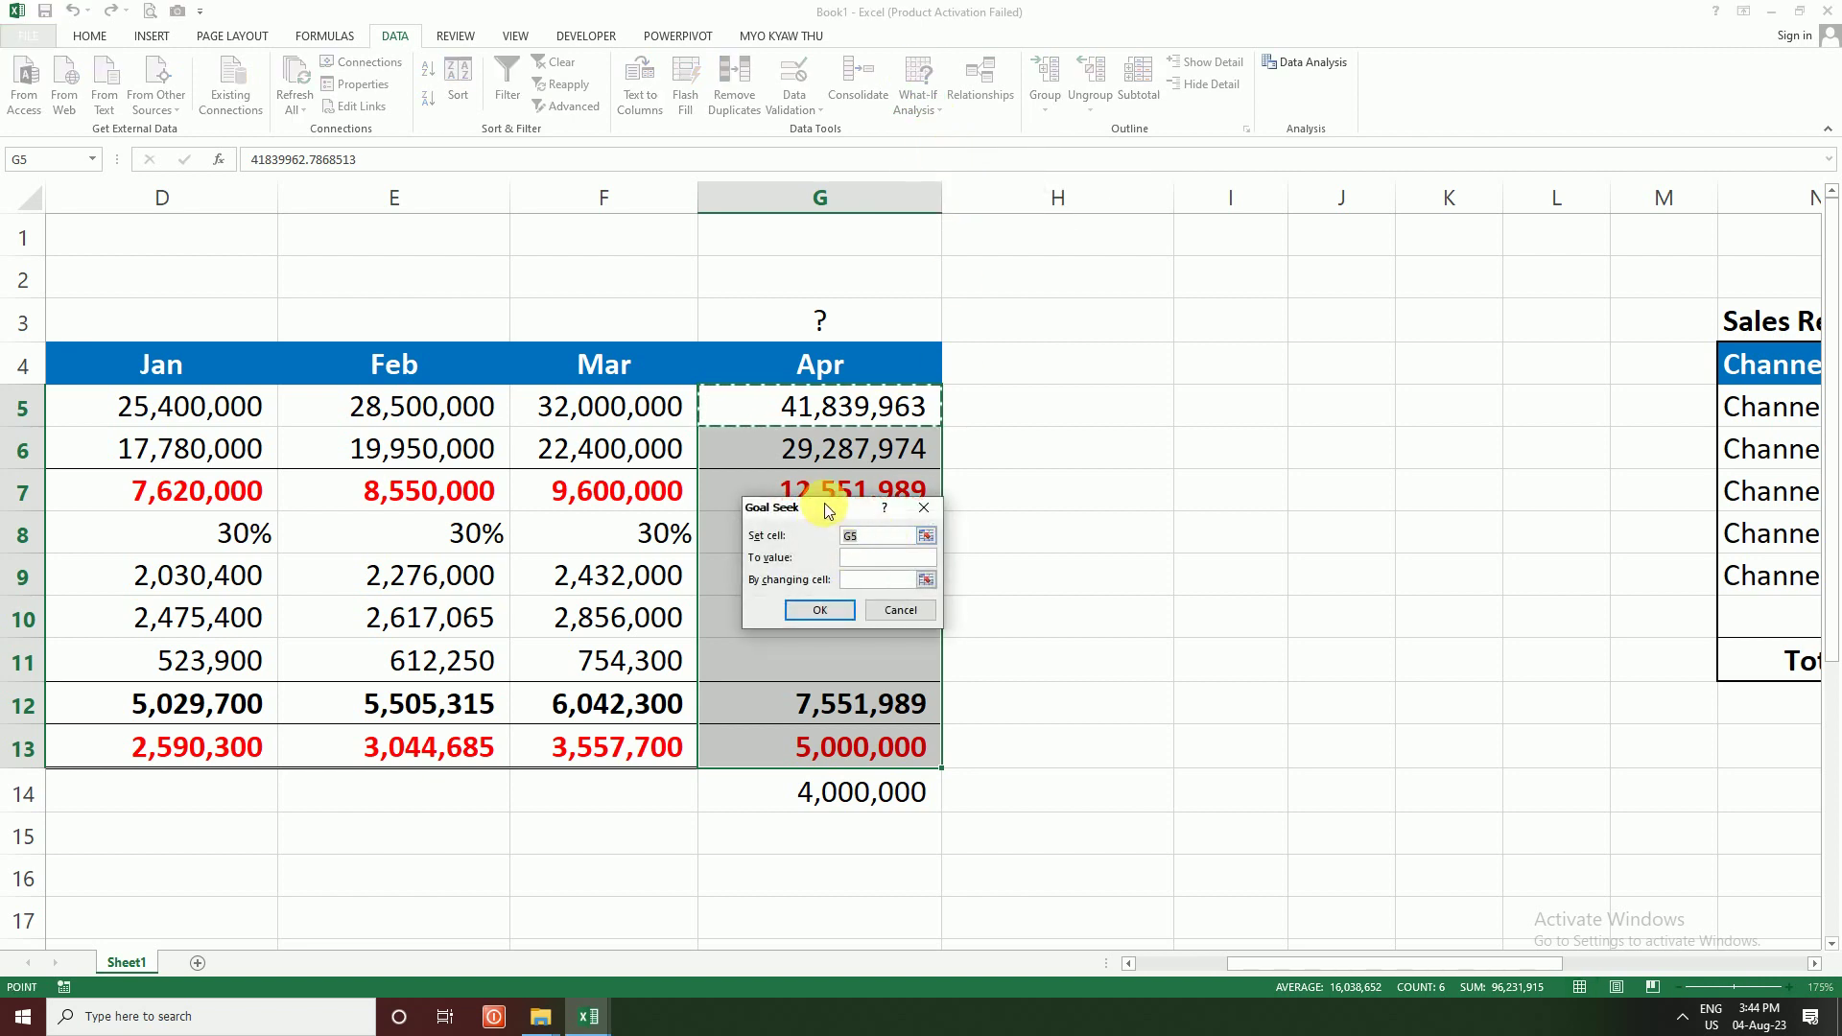
mouse_move(824, 507)
mouse_down()
mouse_move(617, 460)
mouse_move(548, 478)
mouse_up()
click(849, 746)
text(4000000)
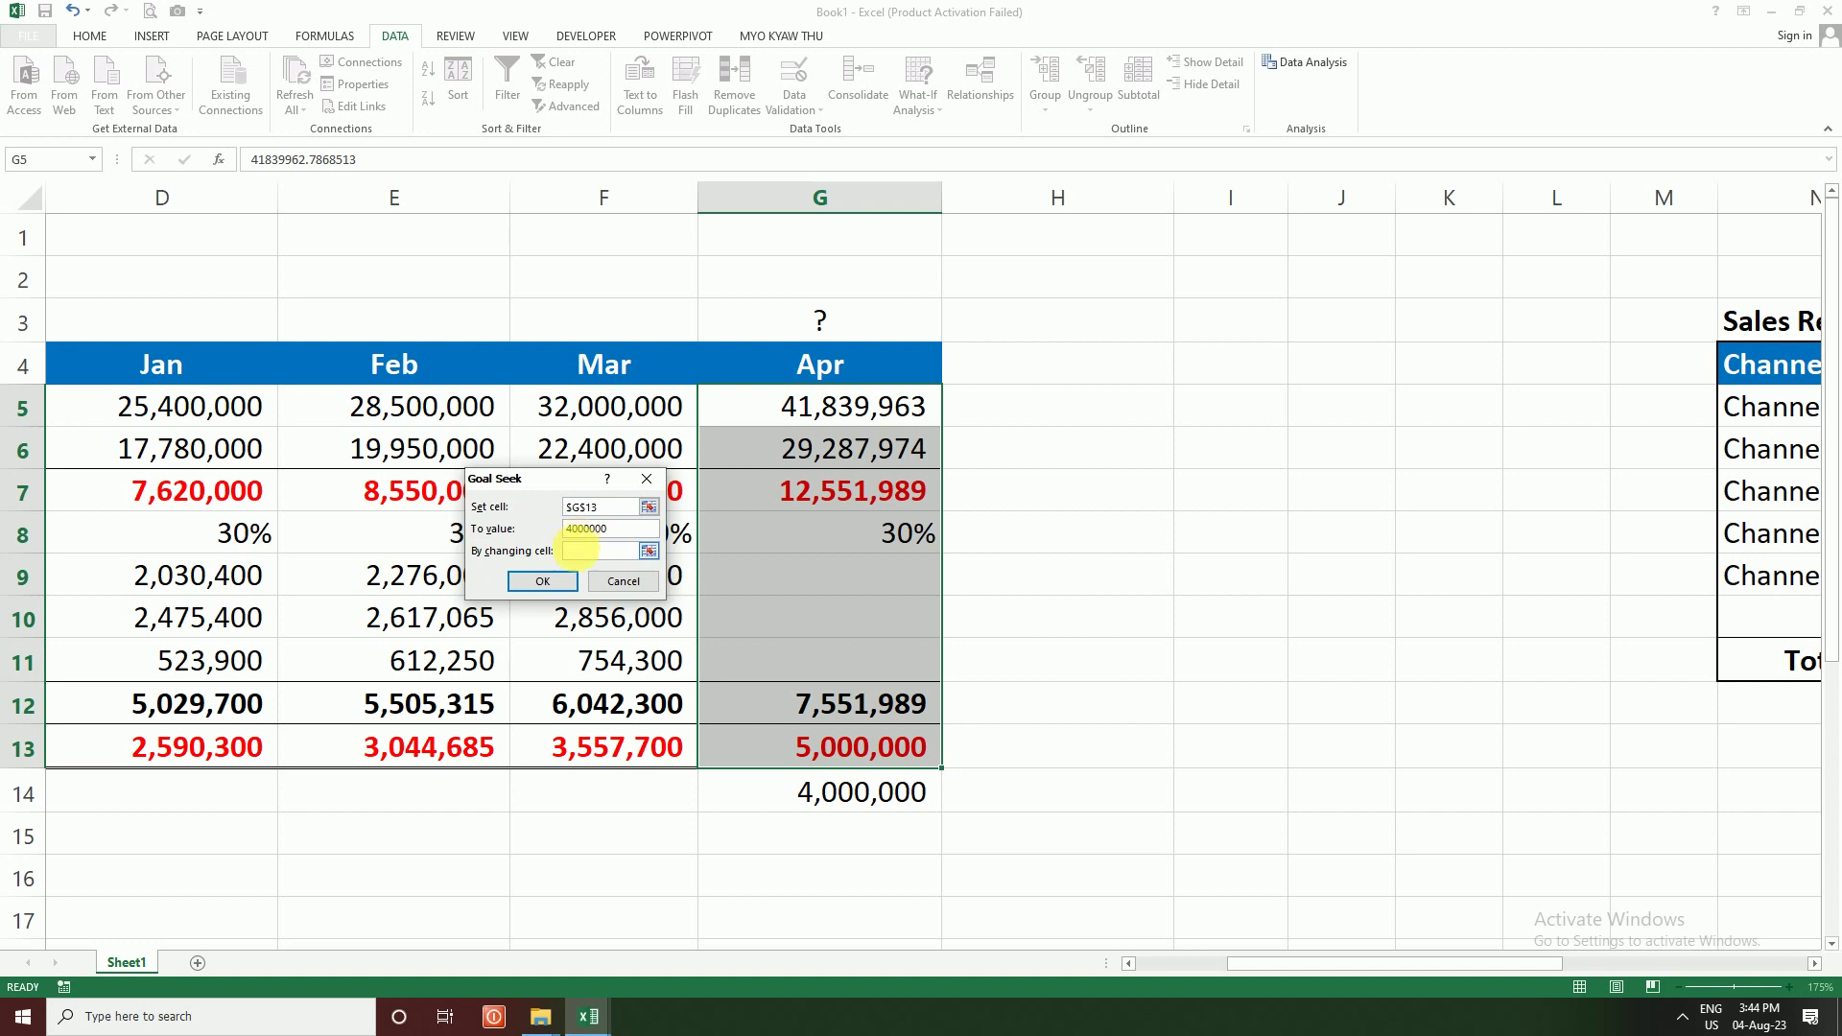
click(869, 406)
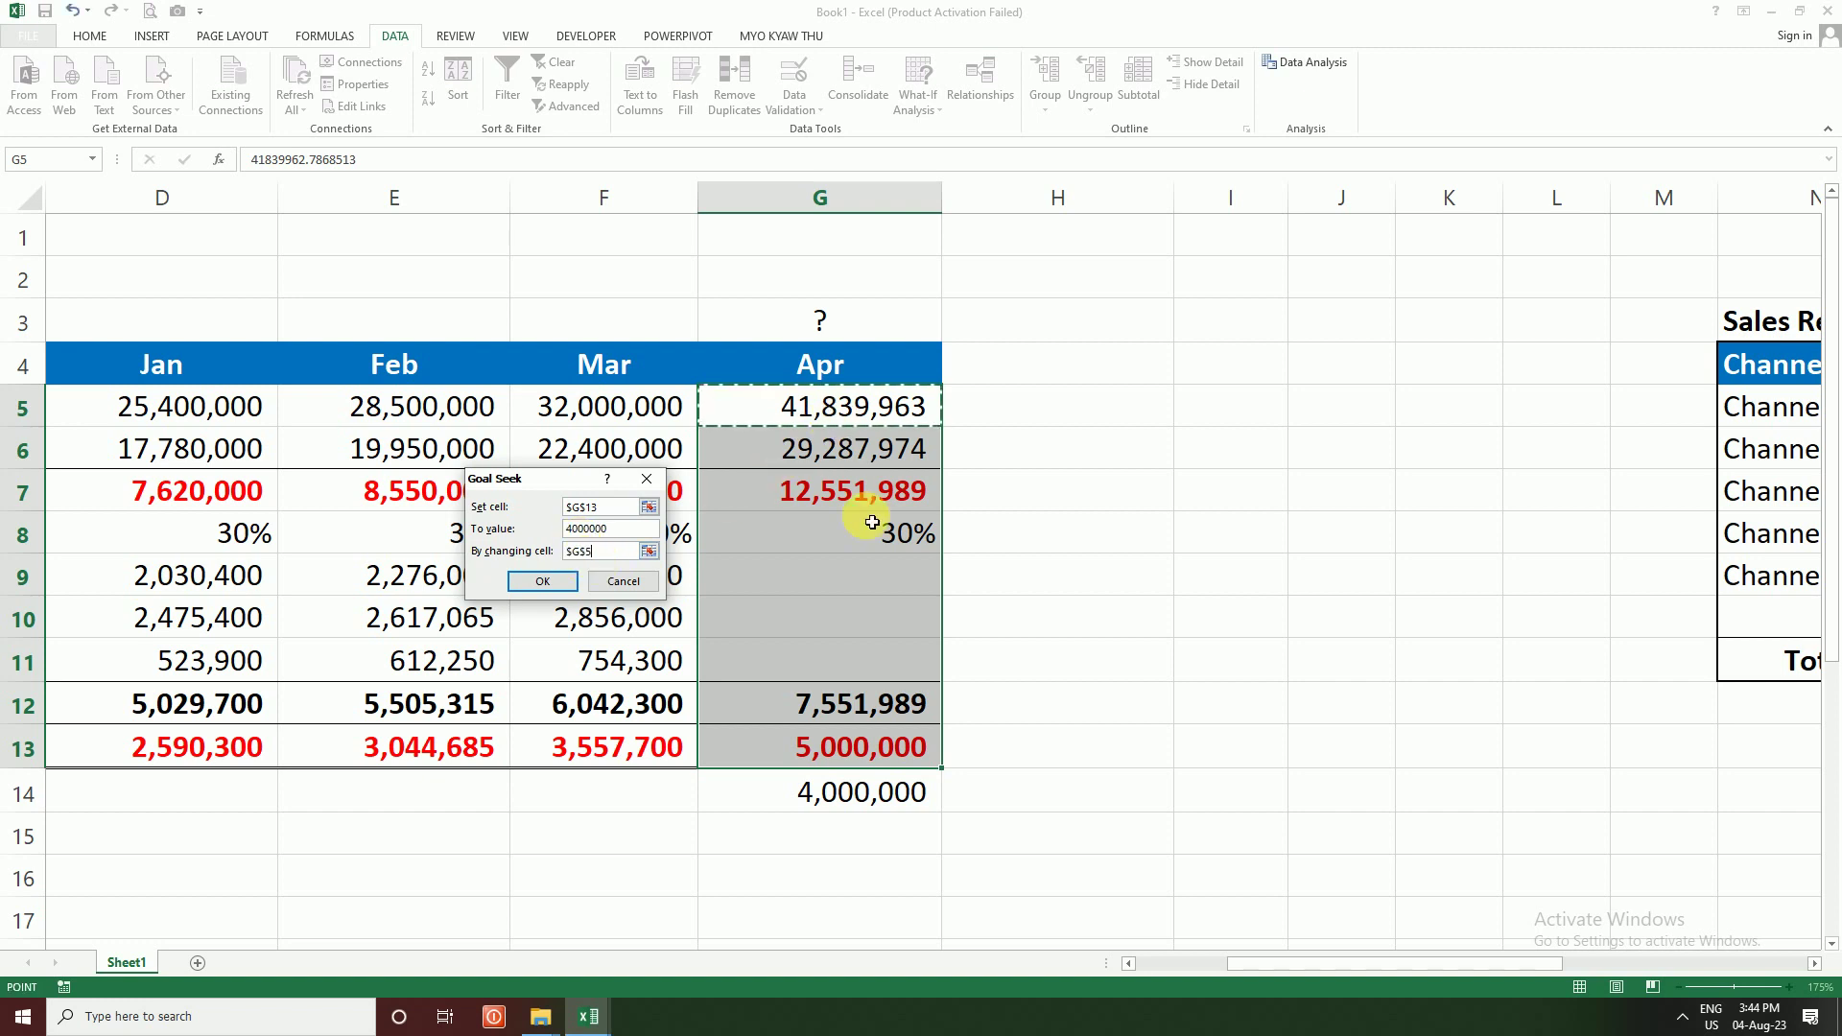
click(543, 582)
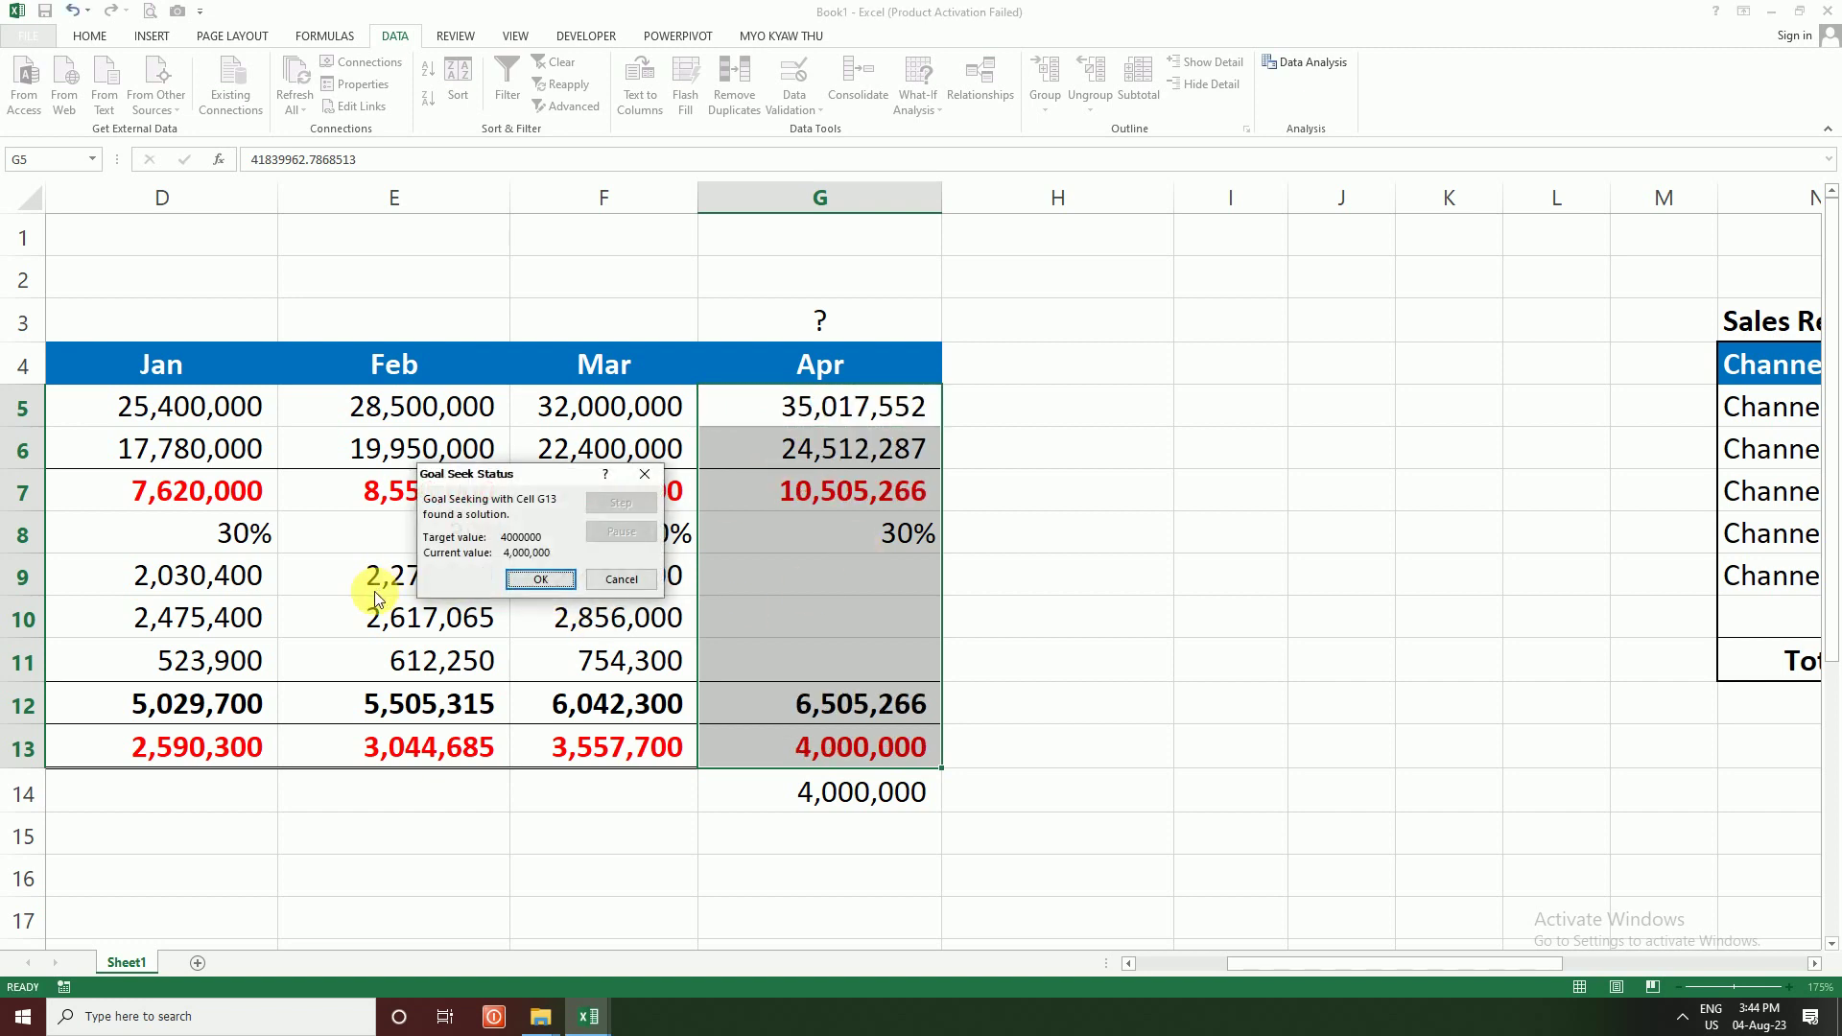
click(527, 581)
click(851, 403)
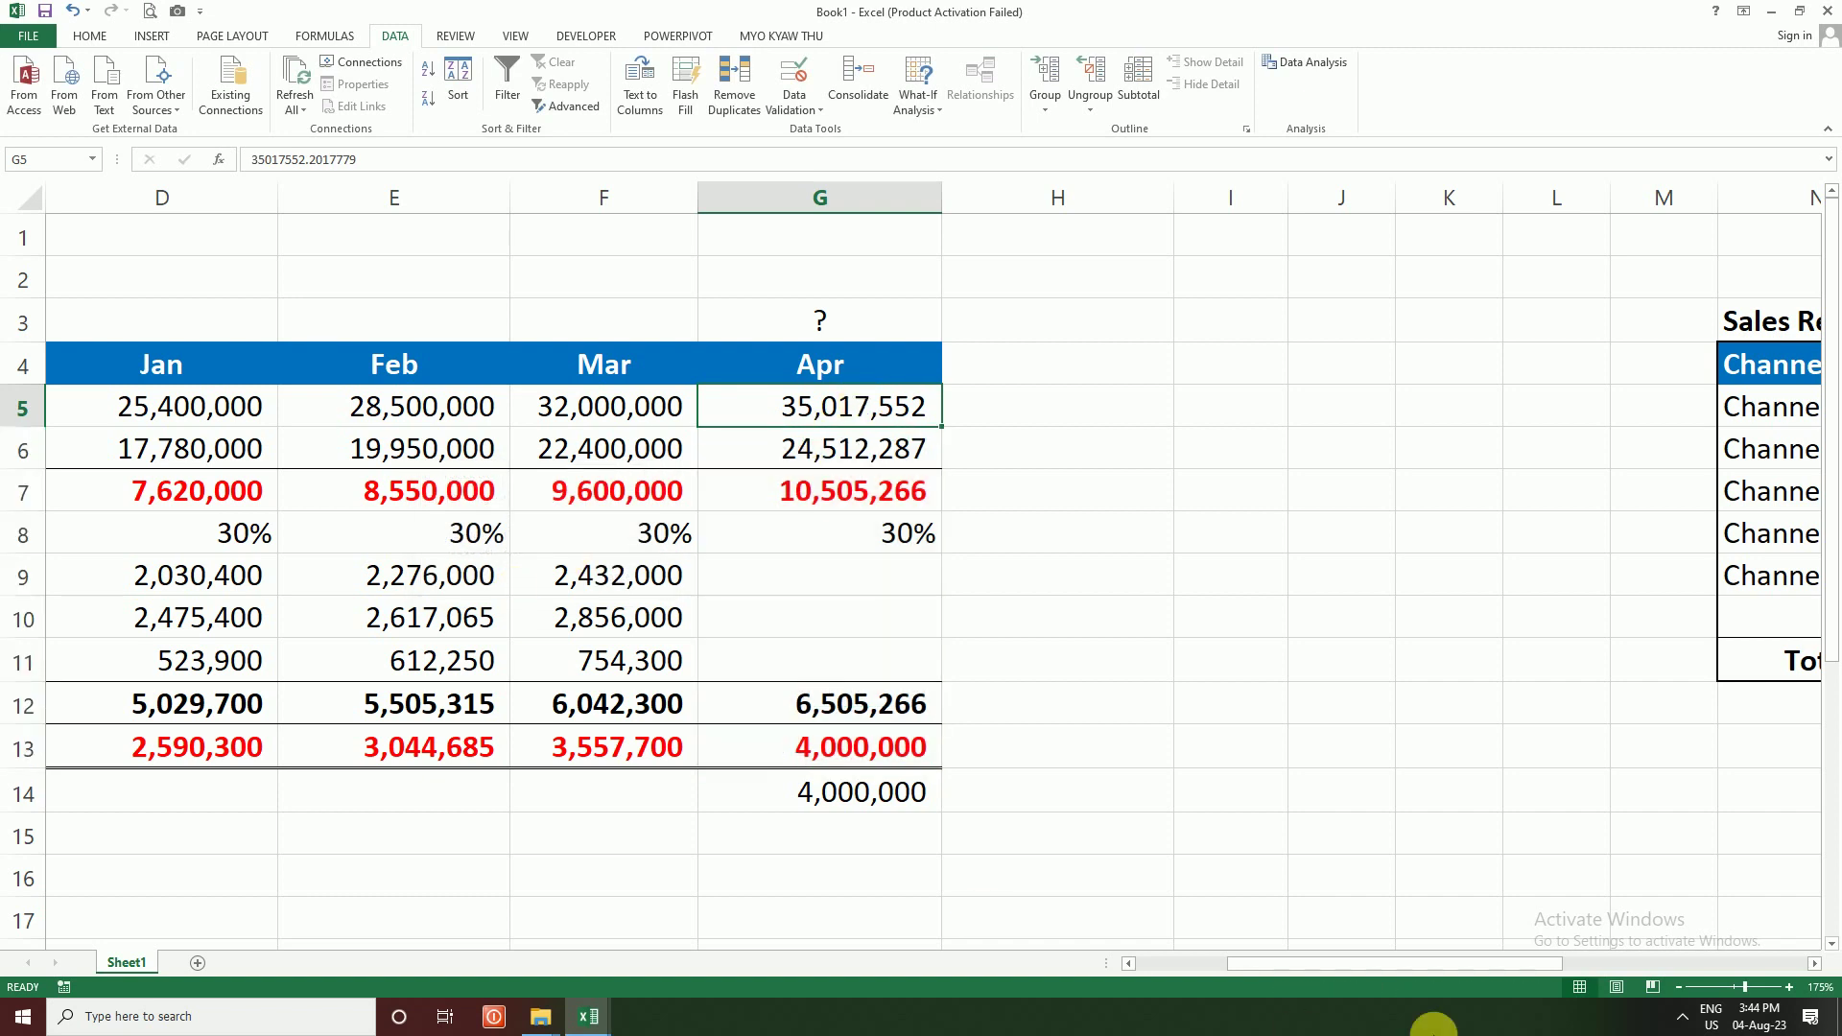
drag(1362, 747, 1832, 743)
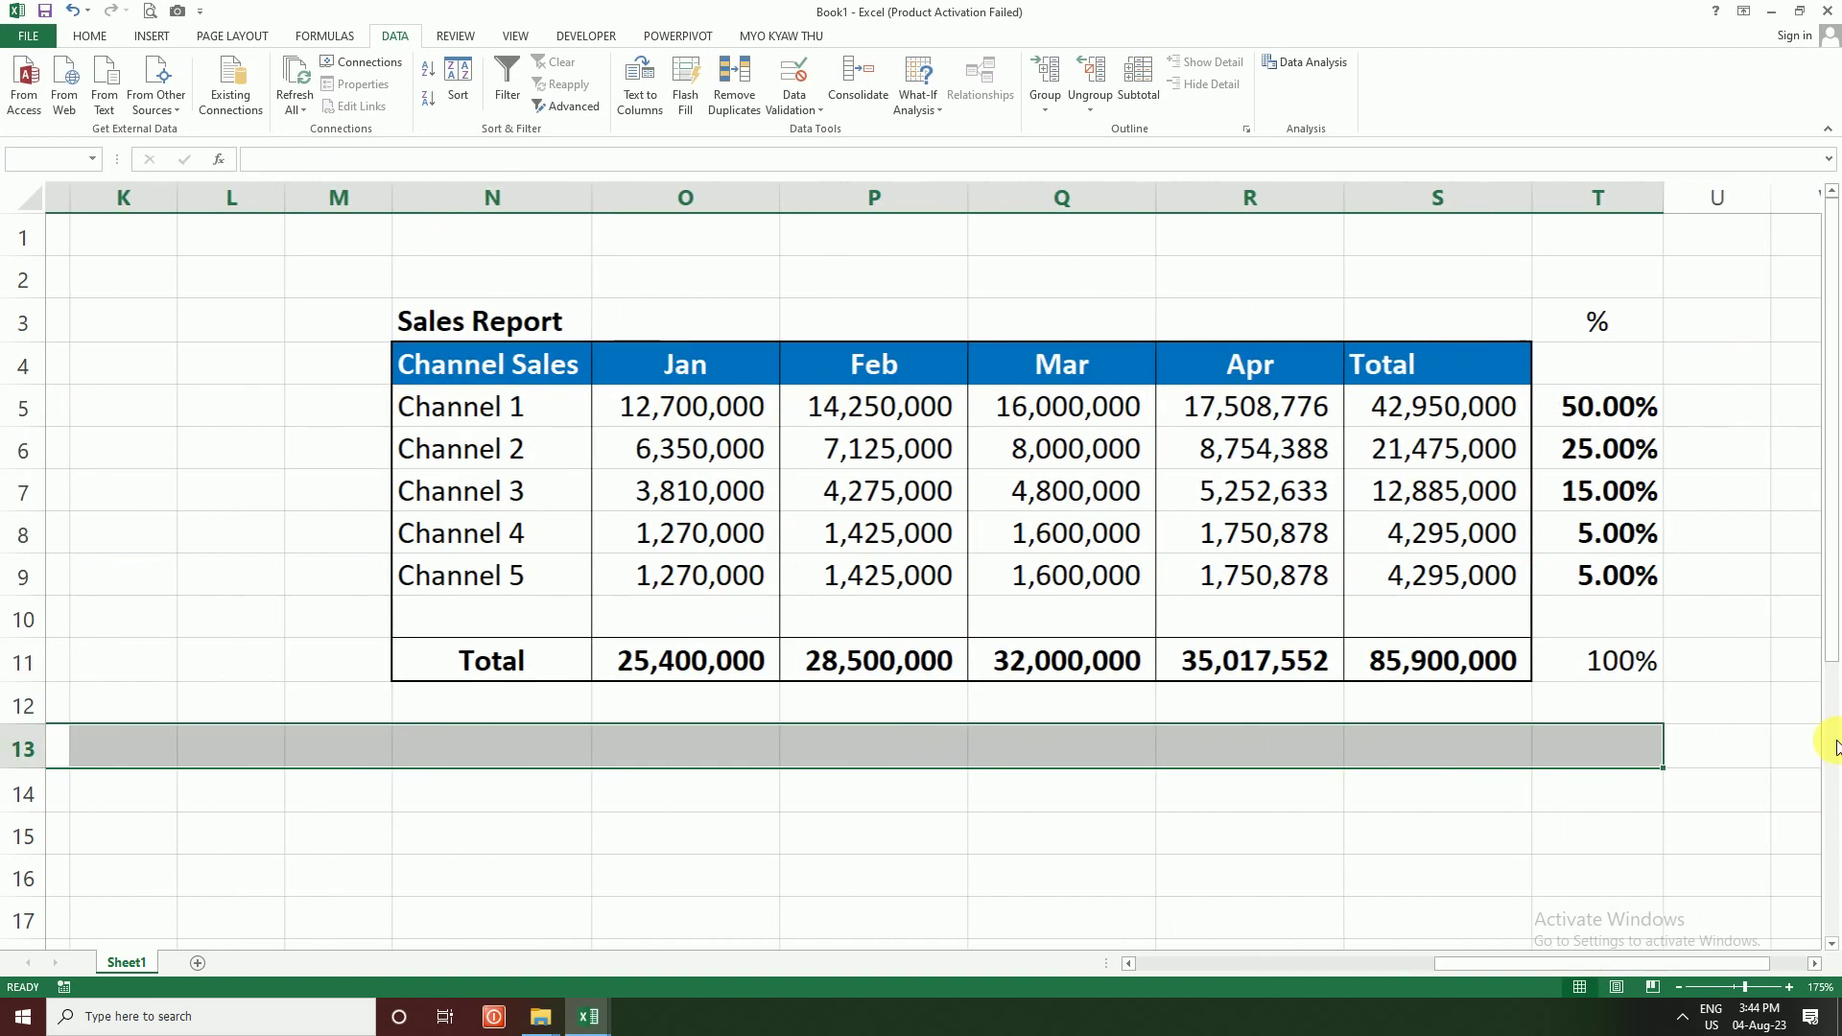
Step: Check the April total formula in R11 and the Channel 4 and 5 April figures
click(1180, 664)
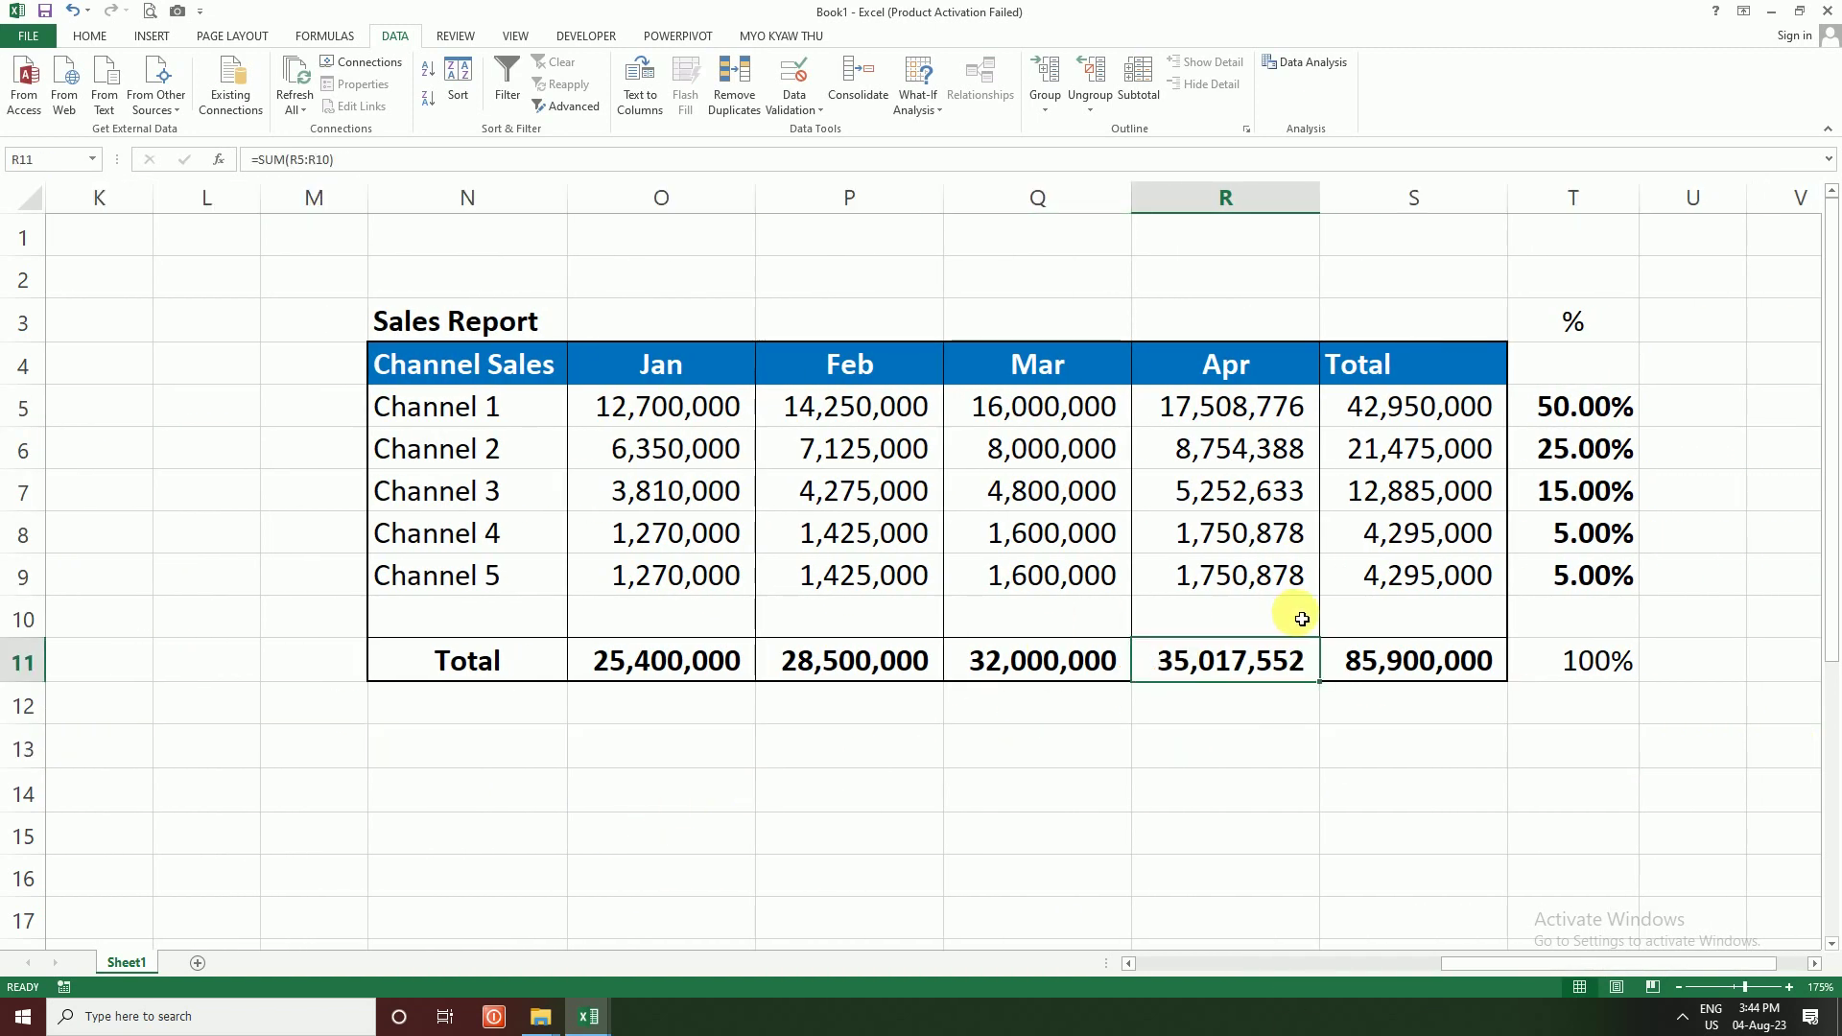
drag(1241, 537, 1244, 573)
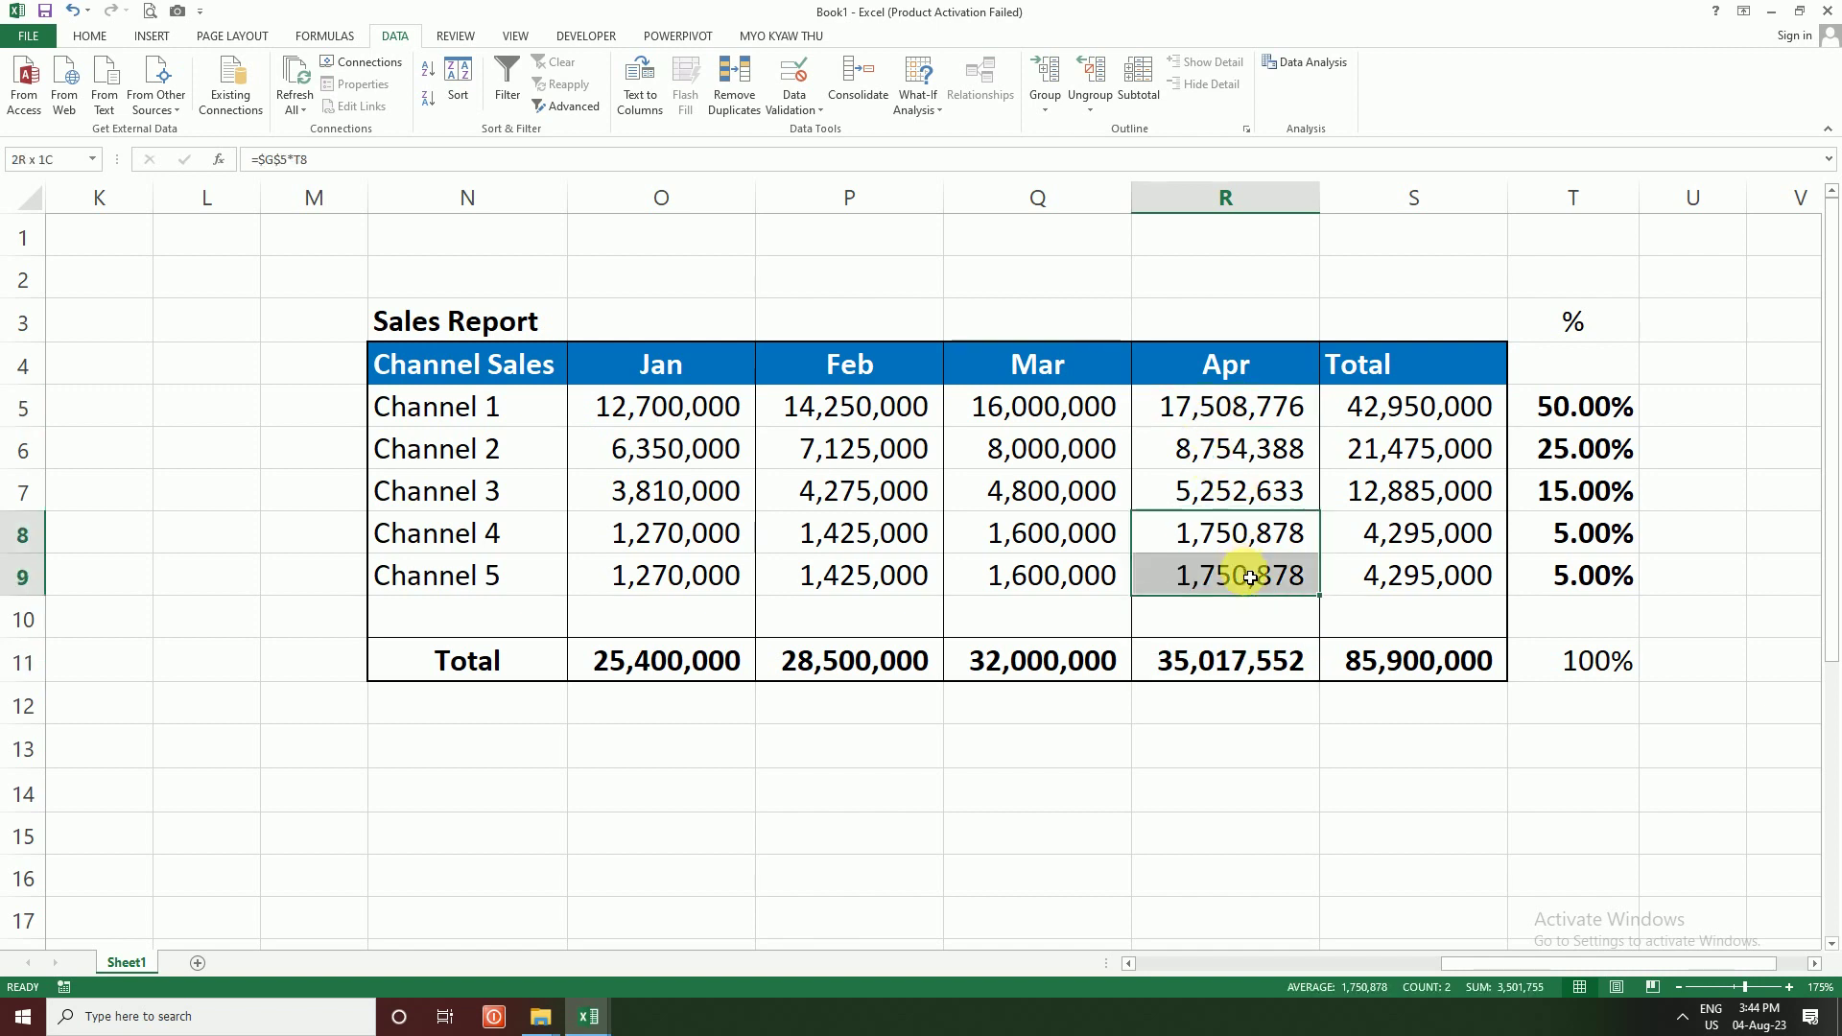
click(1195, 575)
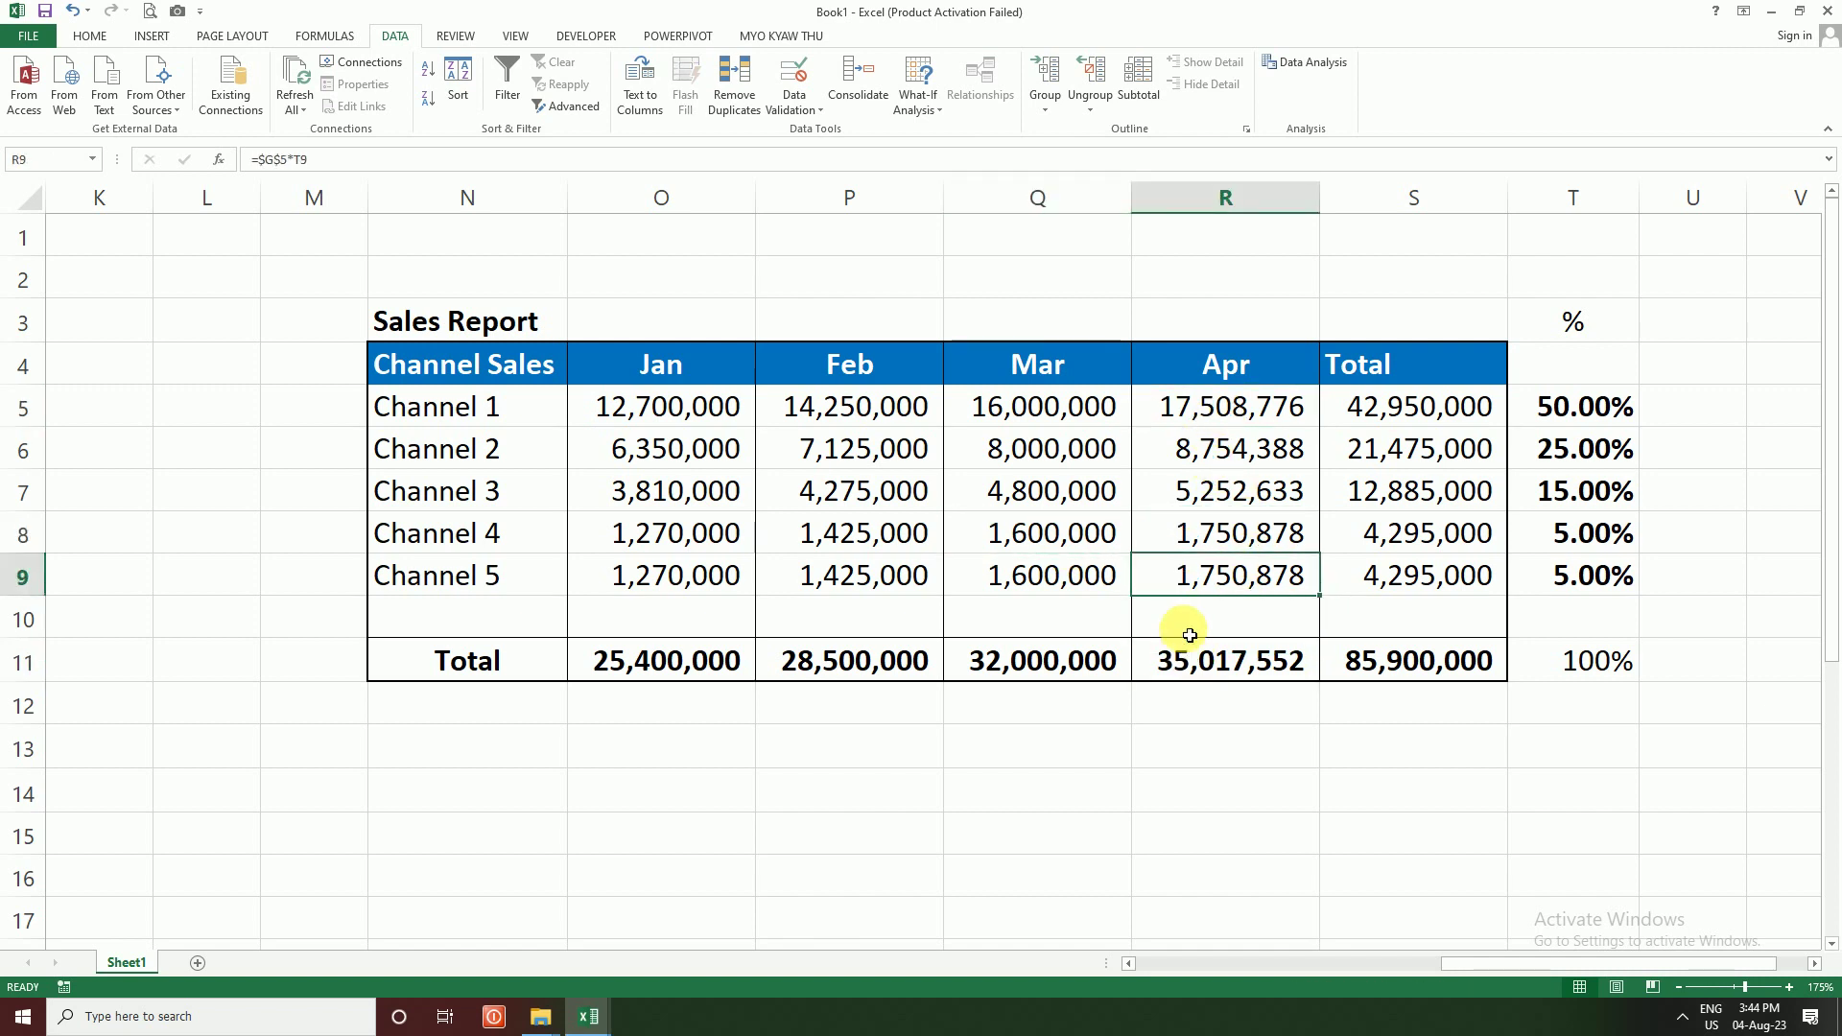
Step: Label R3 above the Apr header 'Target' and review the April cells below
click(1238, 363)
click(1261, 326)
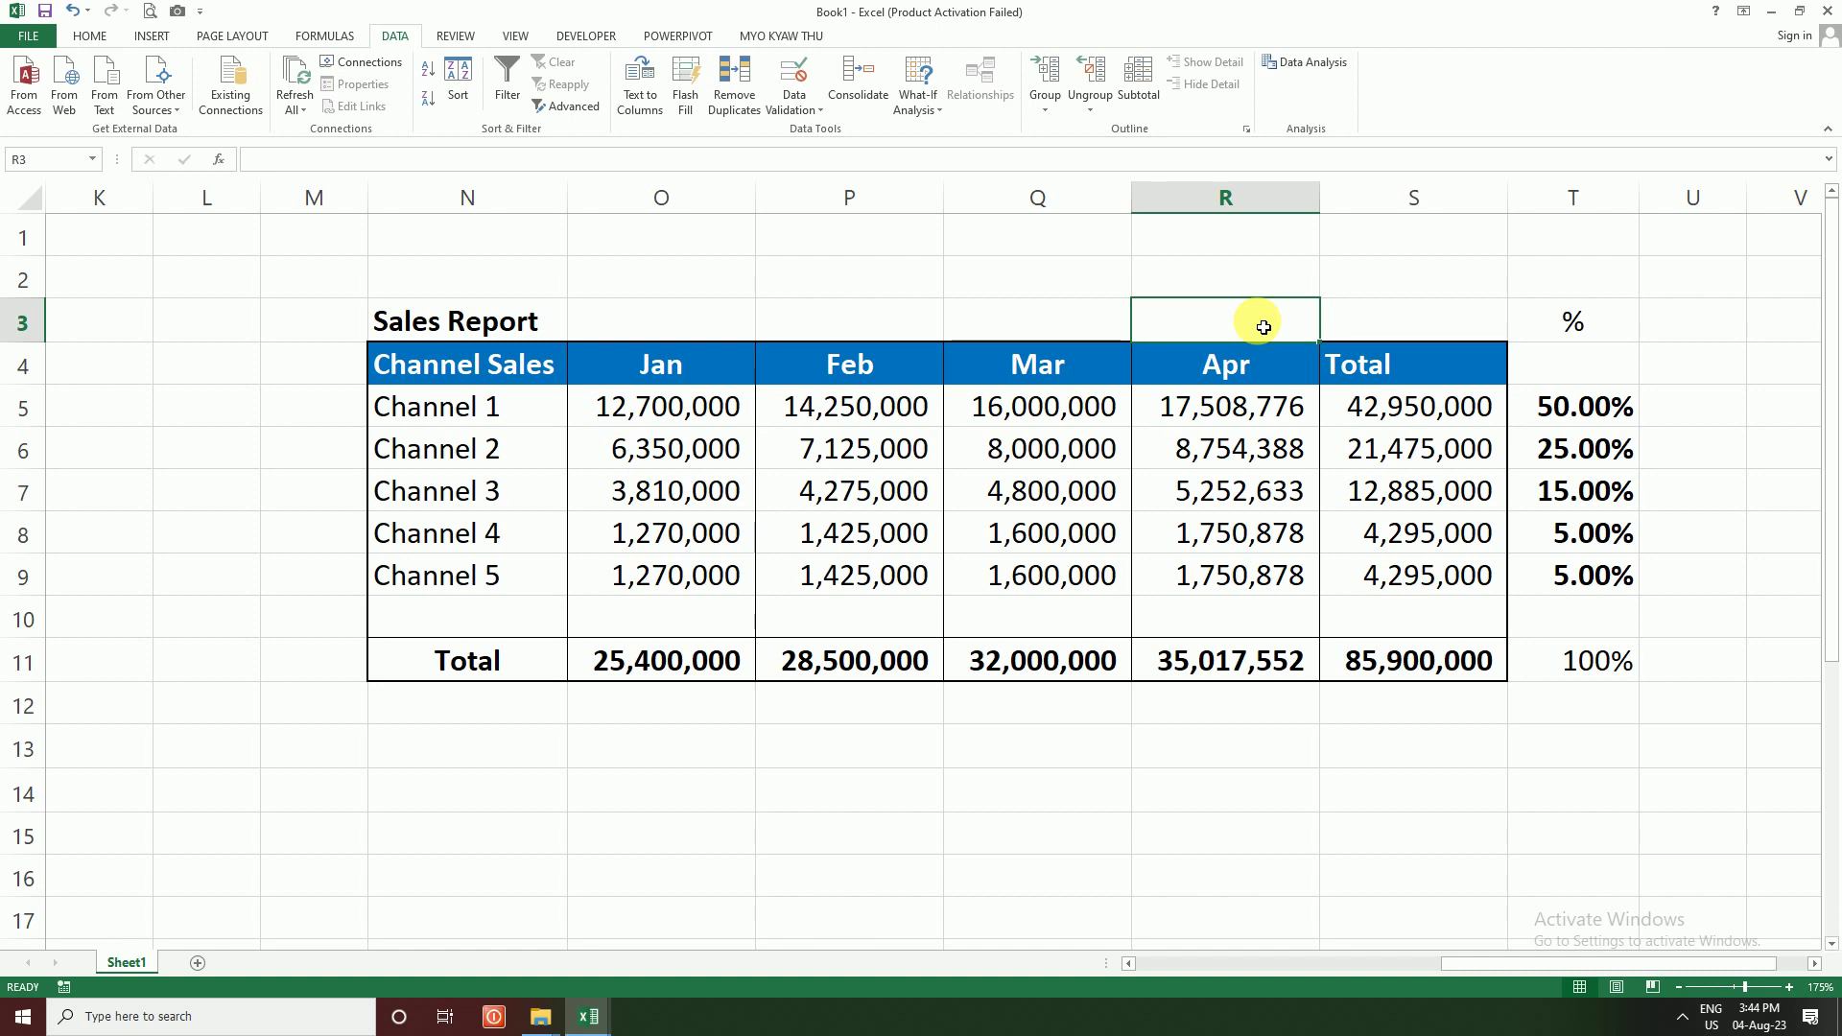
text(Target)
key(Return)
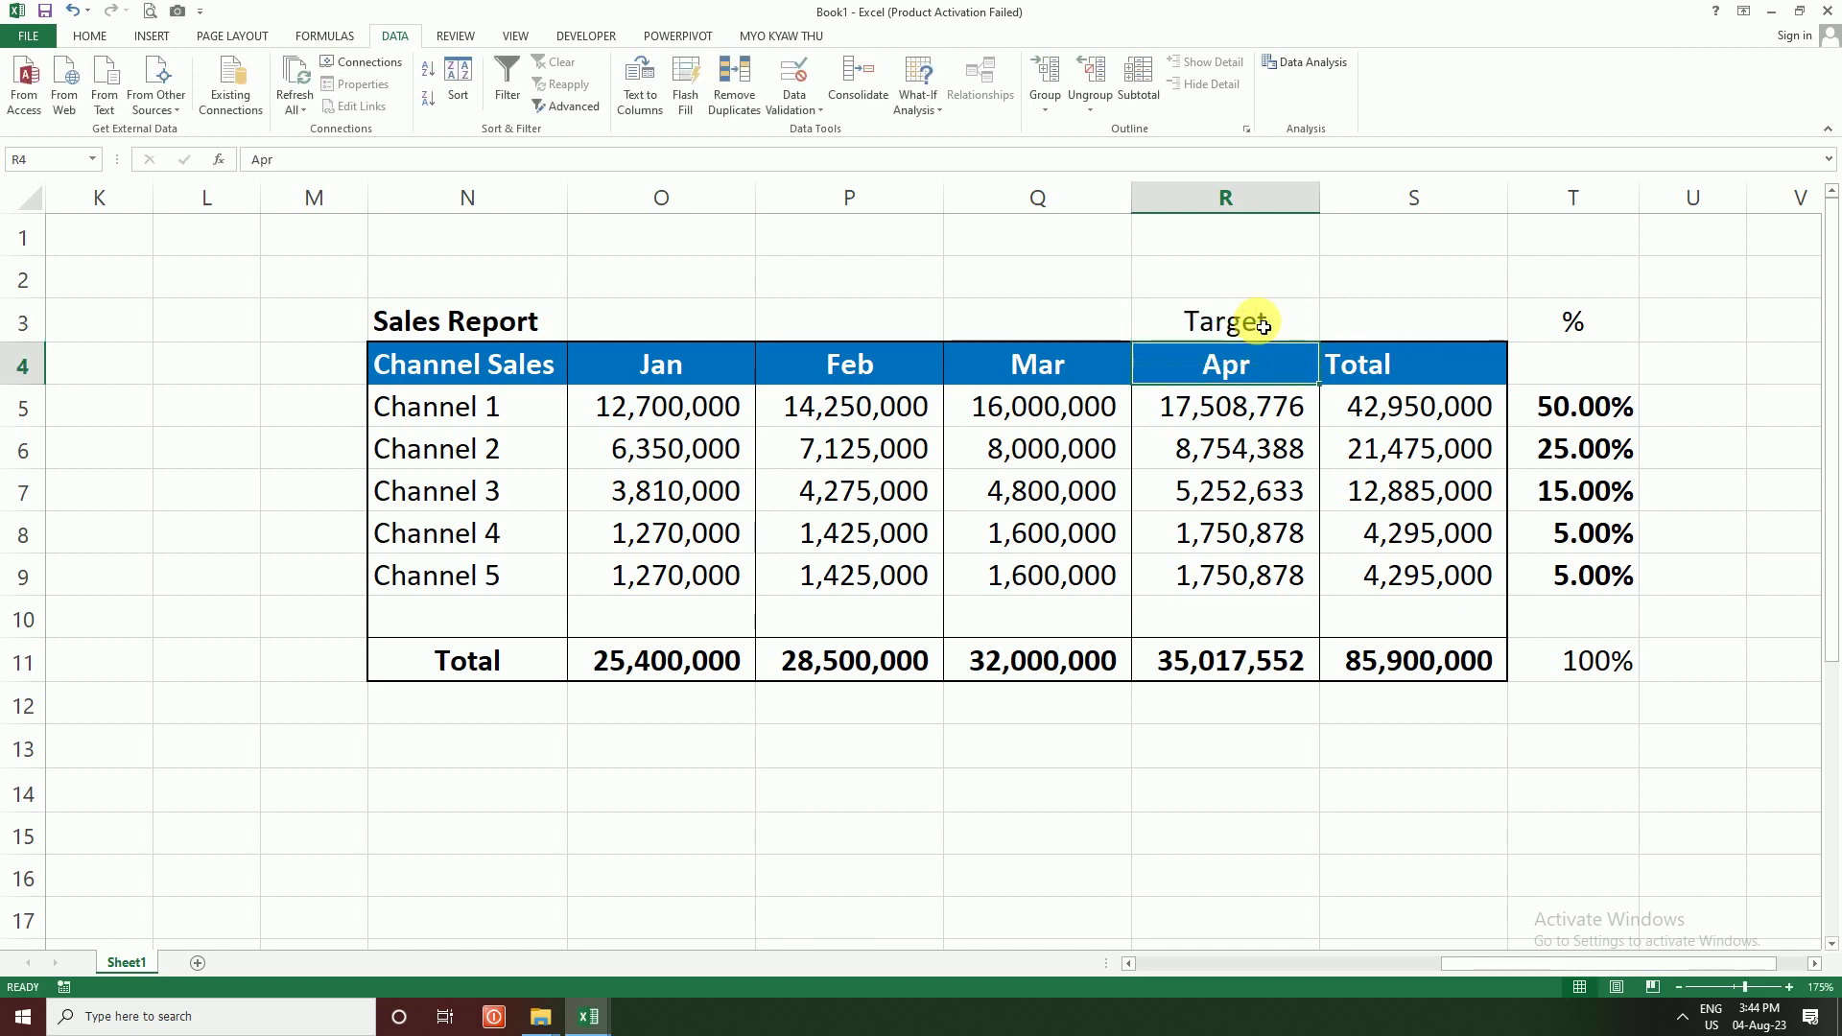
key(Up)
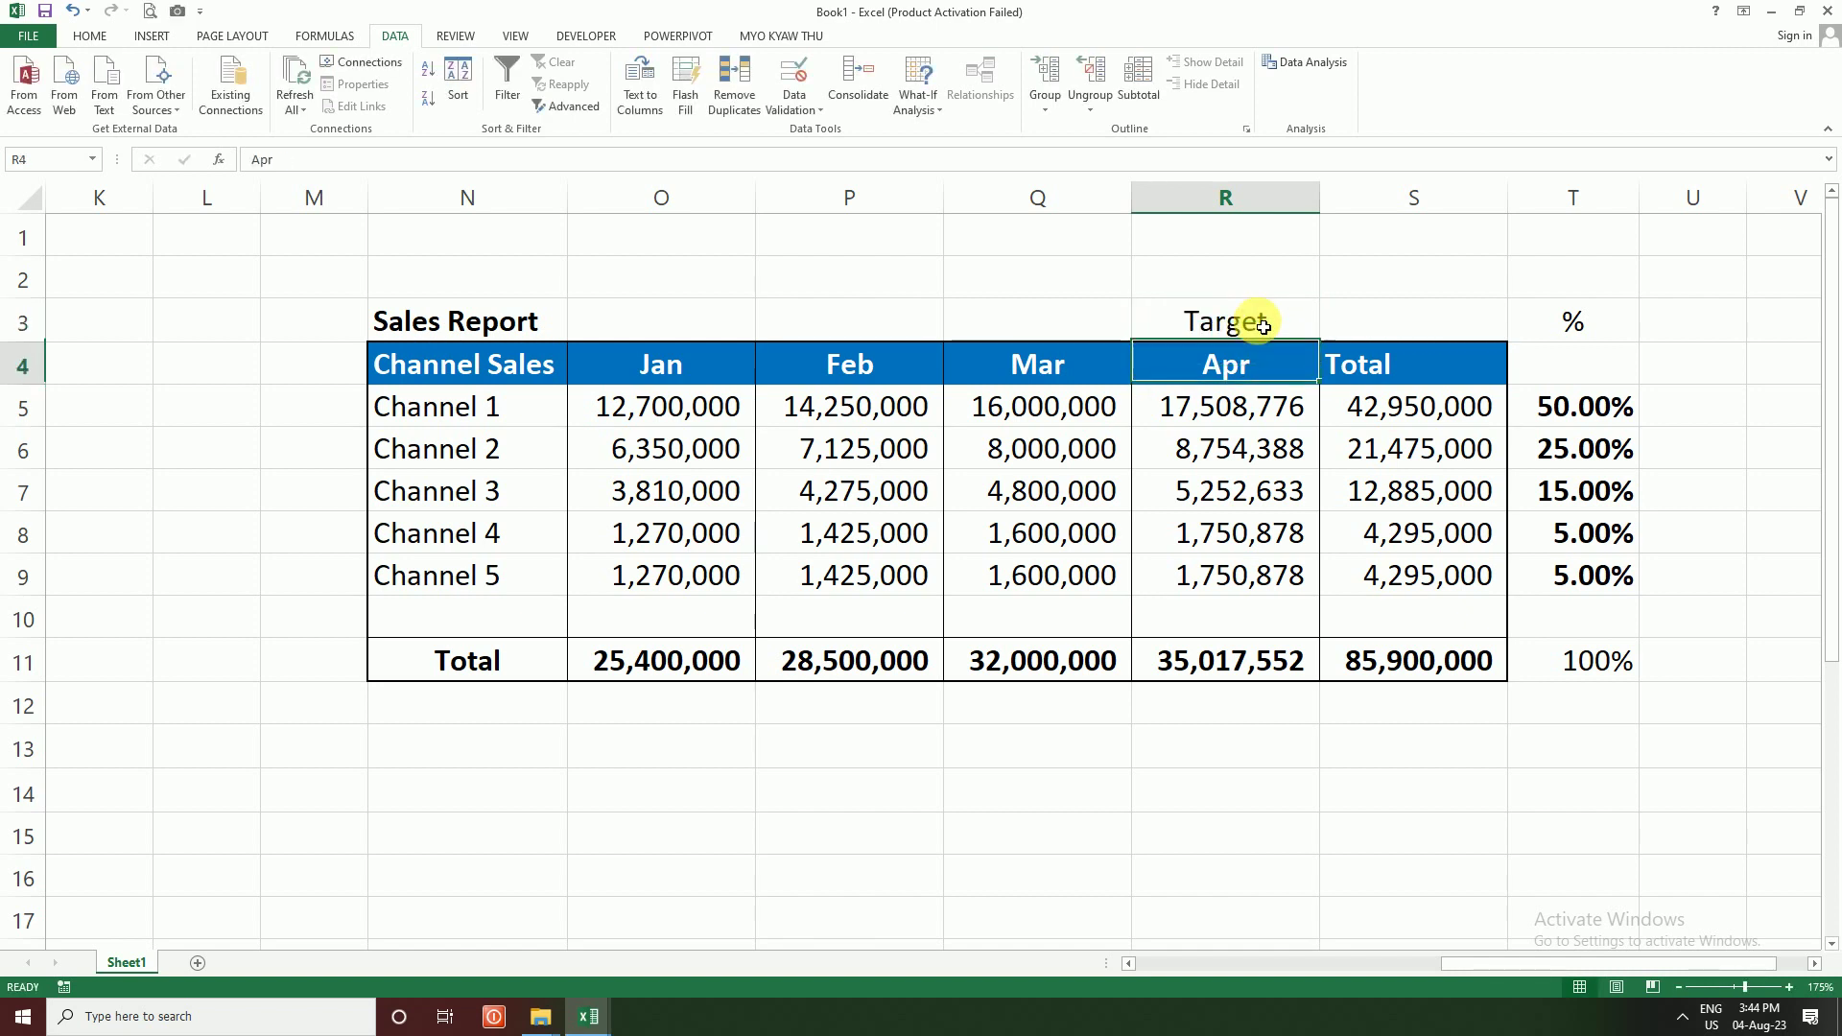
key(Down)
key(Down)
key(Down)
key(Up)
key(Up)
key(Up)
key(Down)
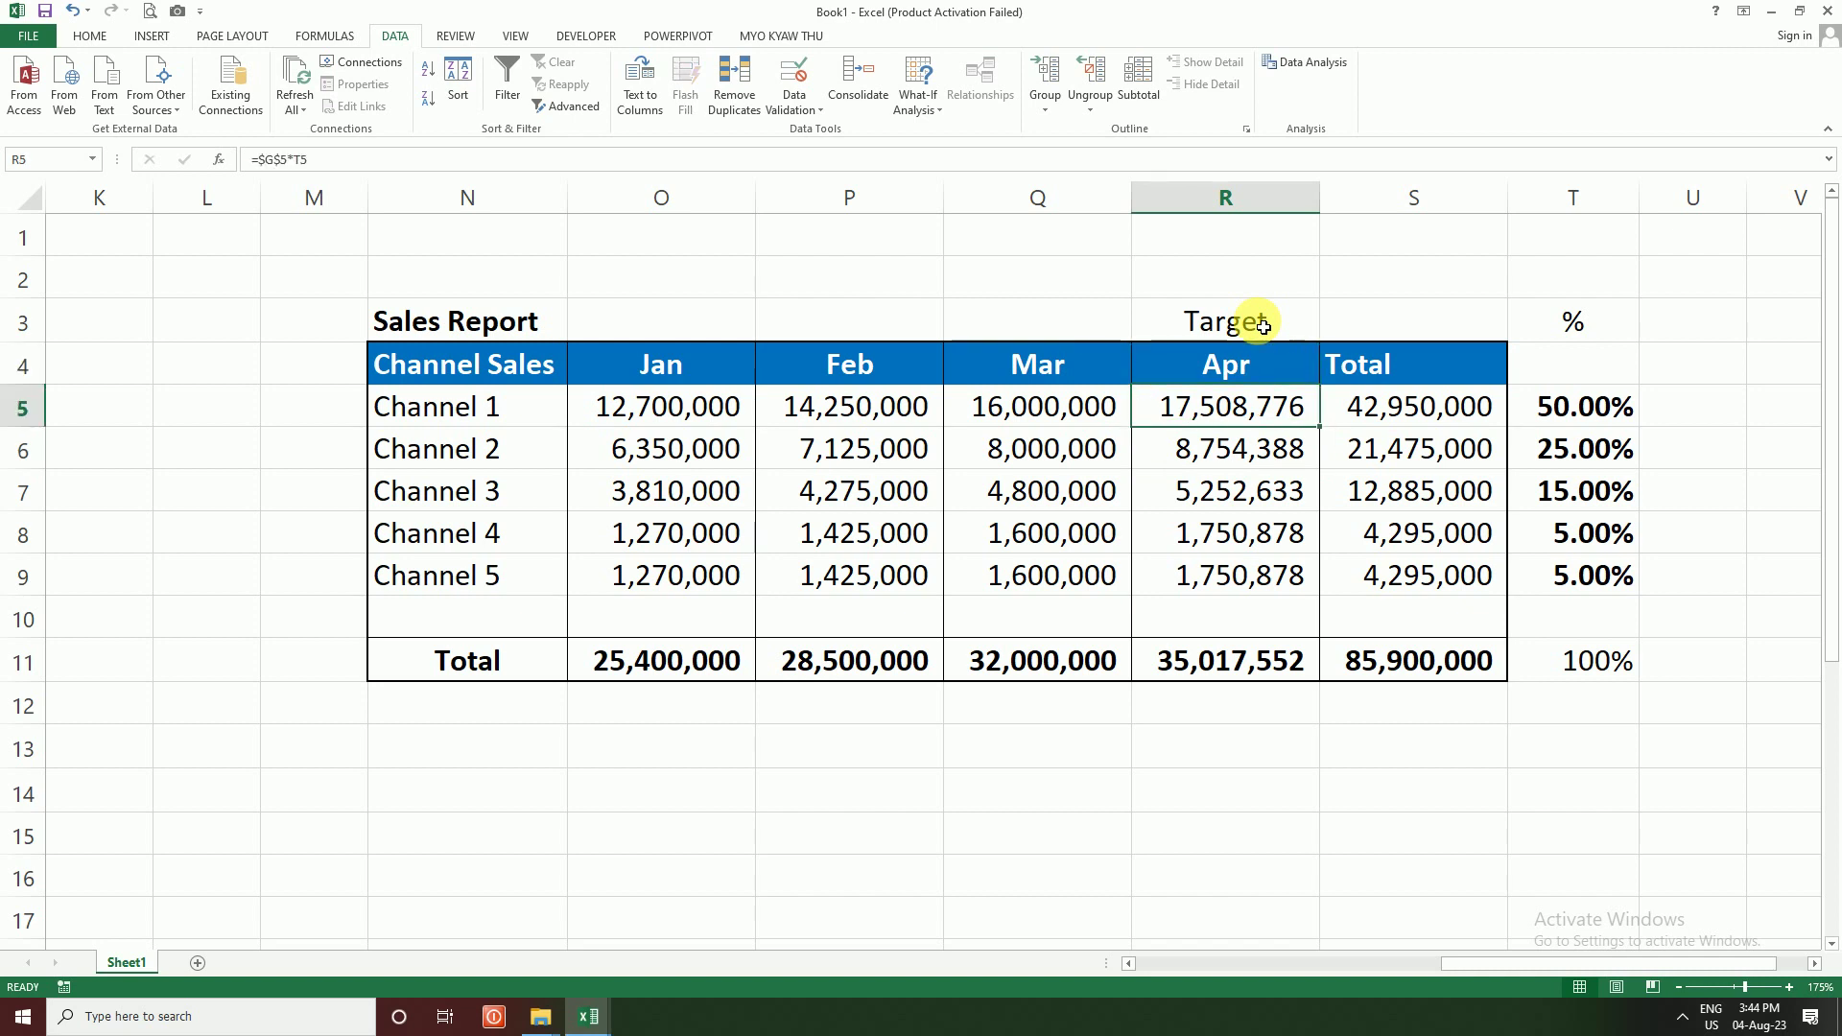